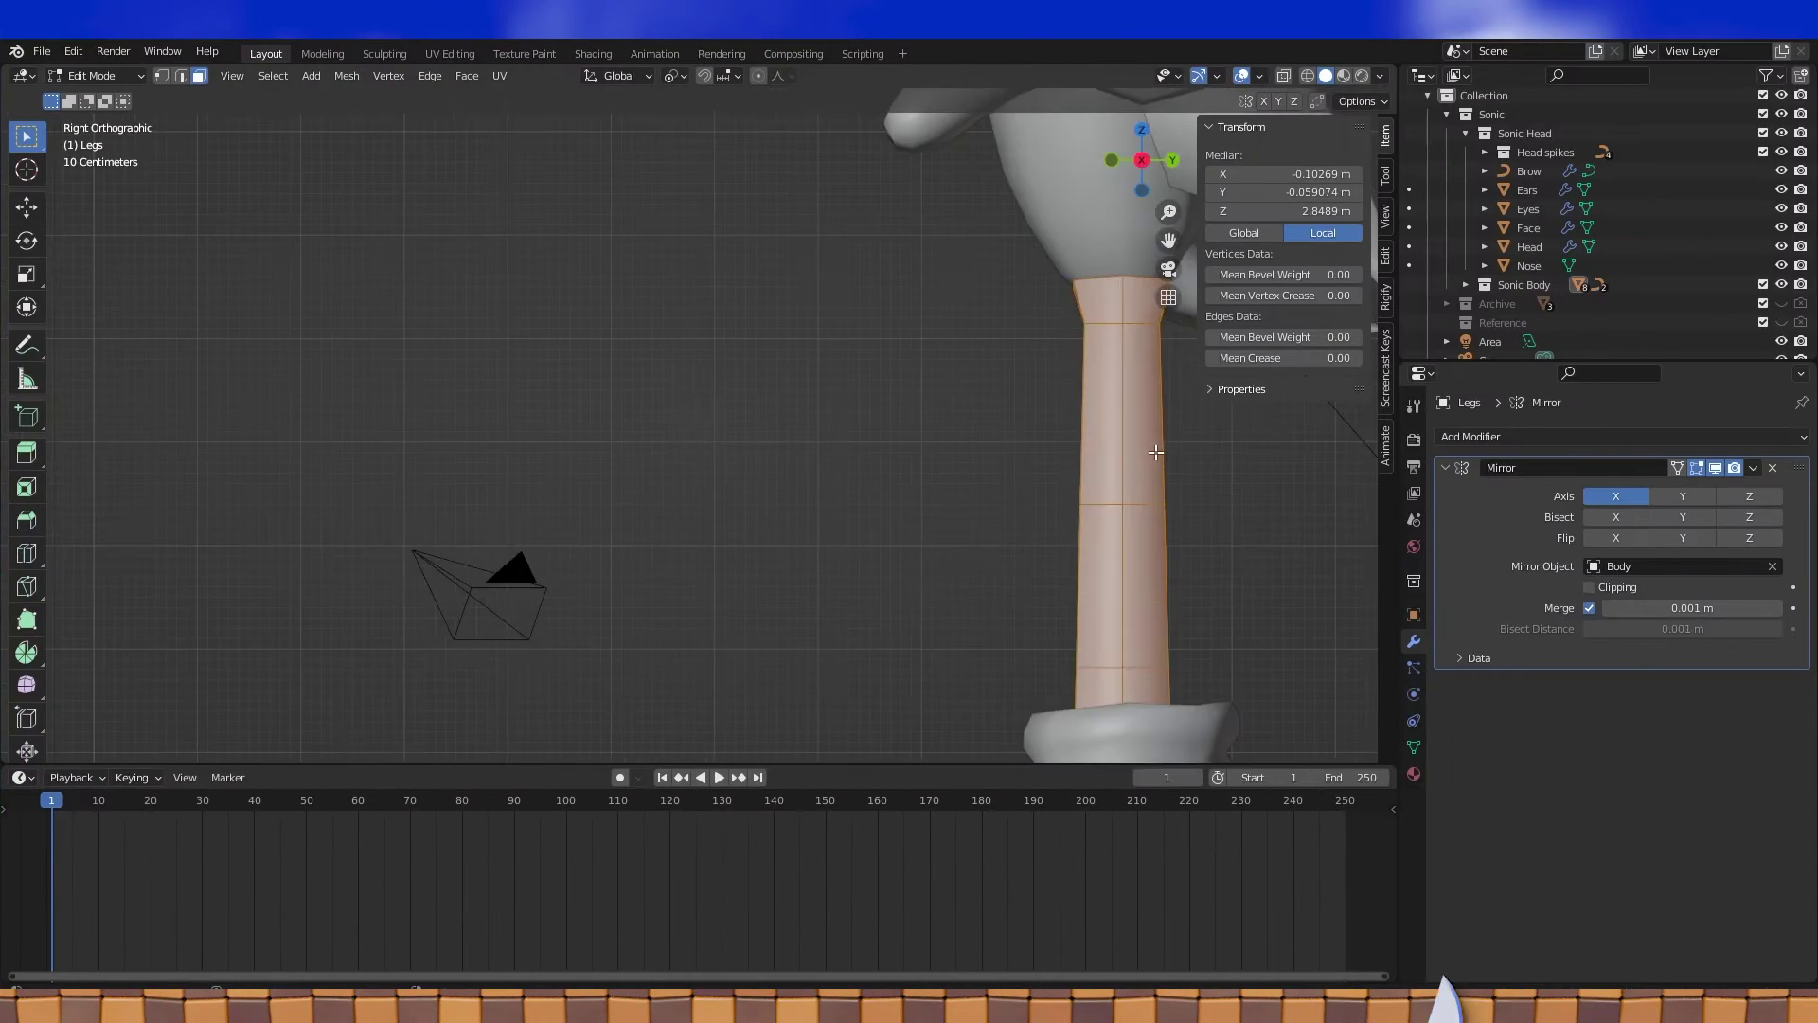
Add two offset edge loops, one above and one below the knee loop at mid-leg, with Offset Edge Slide
scroll(827, 414, up, 3)
shift+middle_drag(1156, 453, 725, 387)
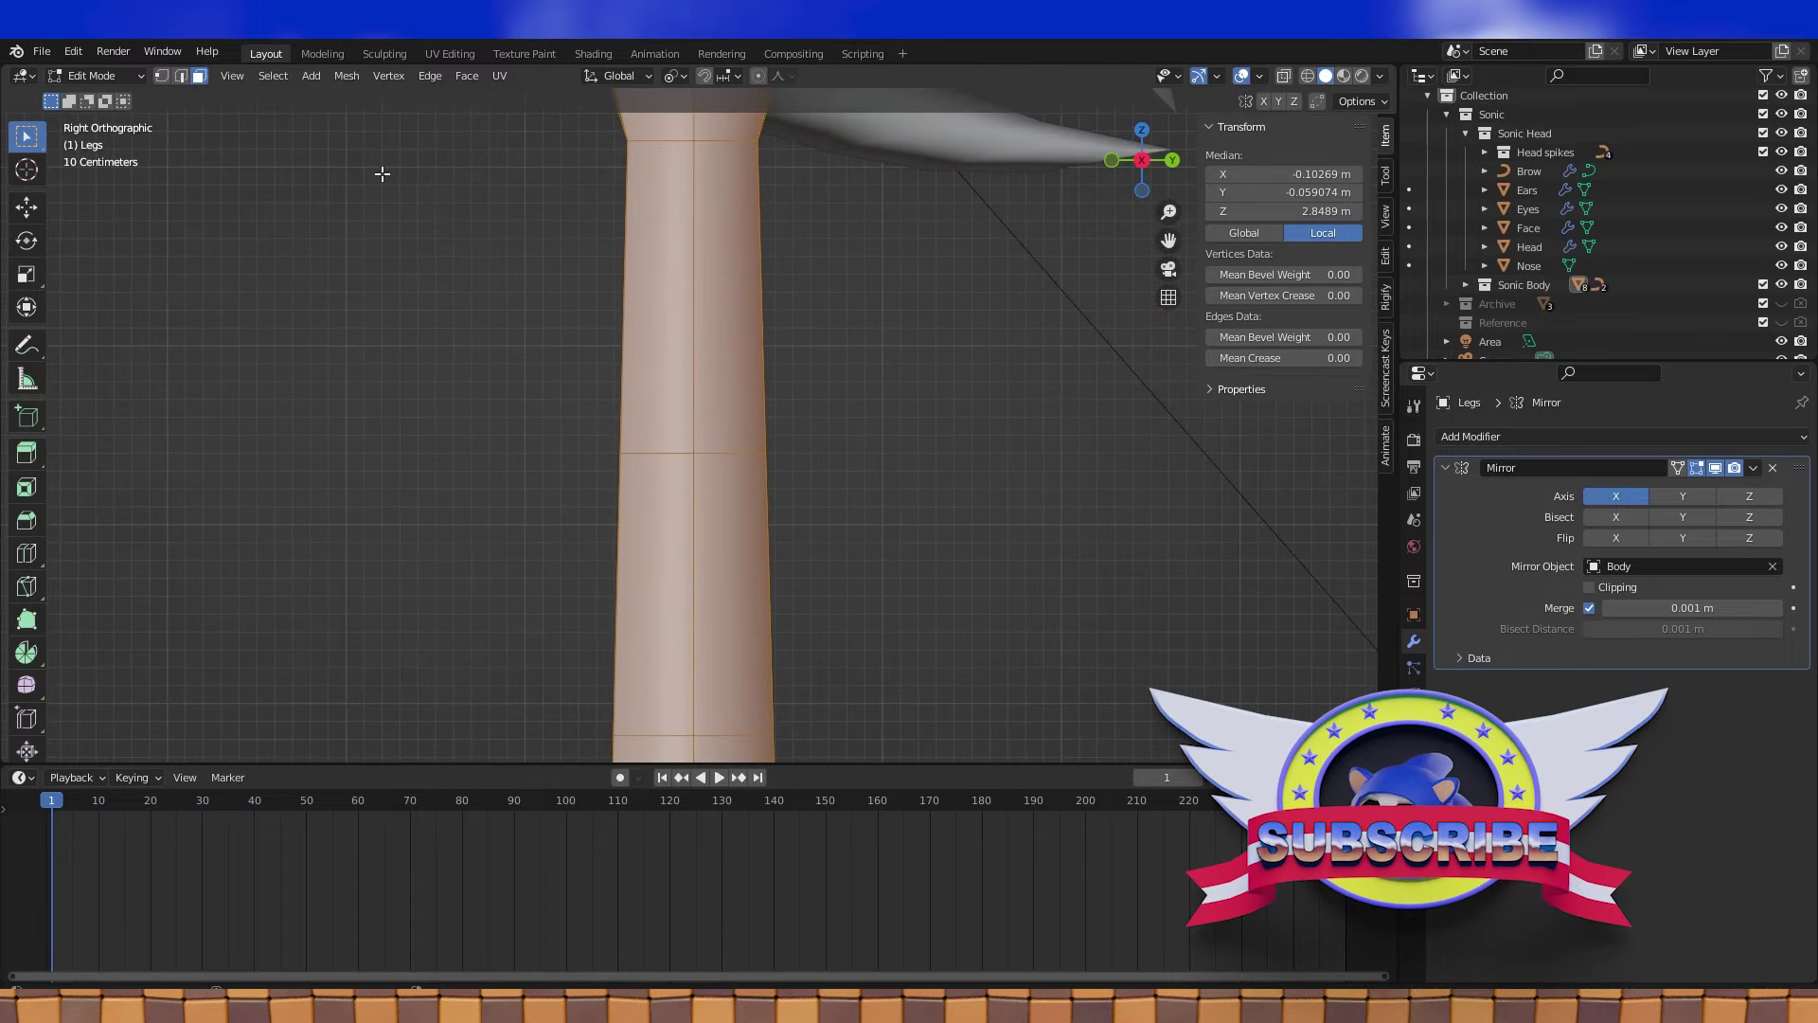
click(180, 76)
alt+click(726, 452)
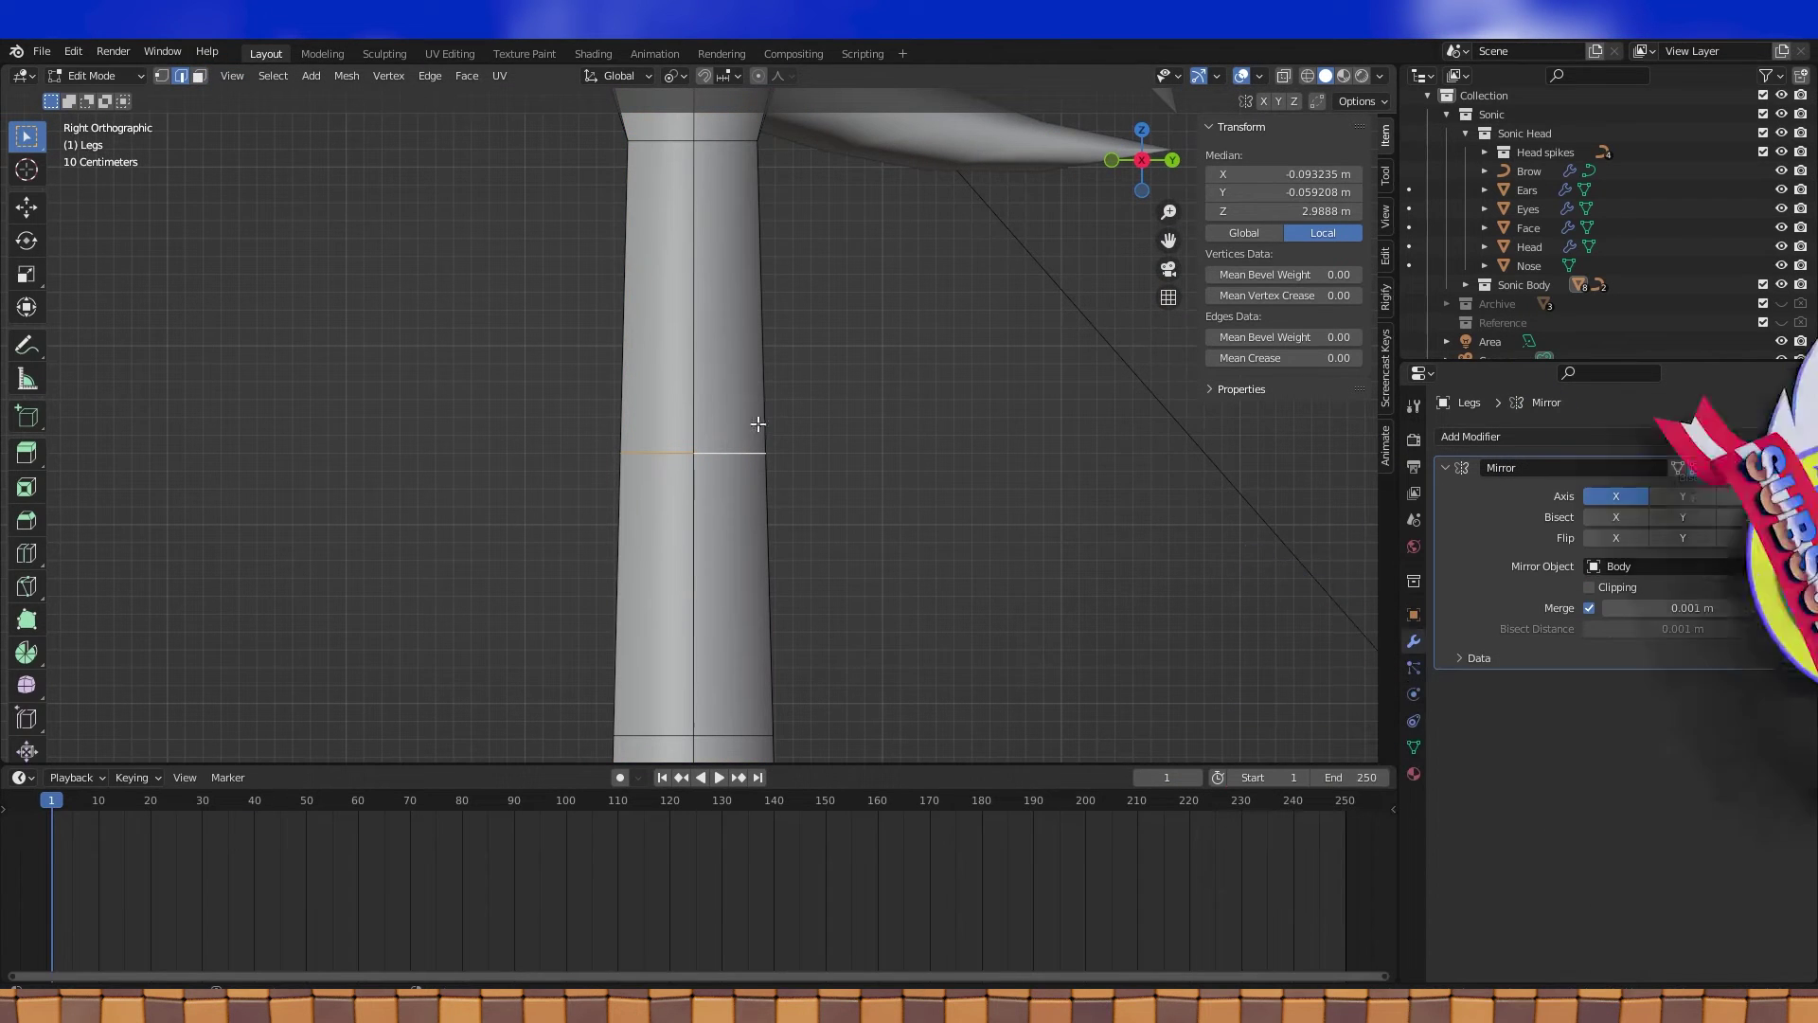
ctrl+shift+click(739, 452)
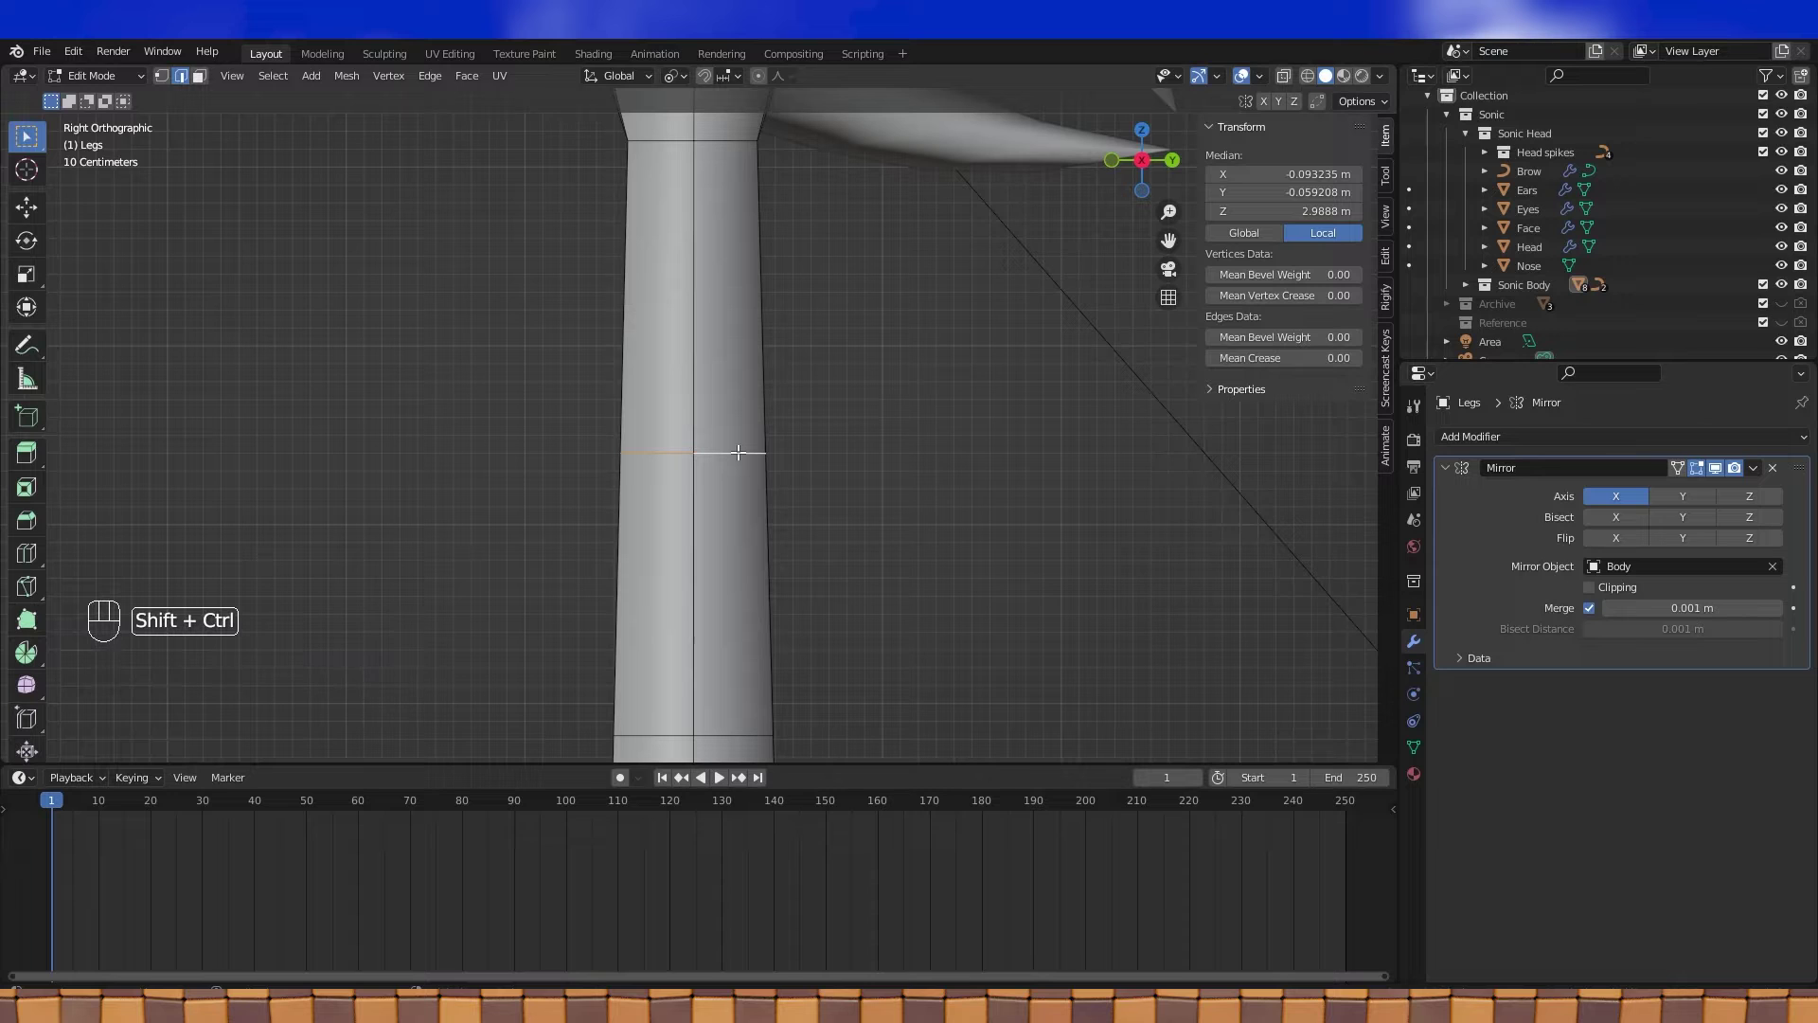
key(shift+ctrl+r)
click(741, 451)
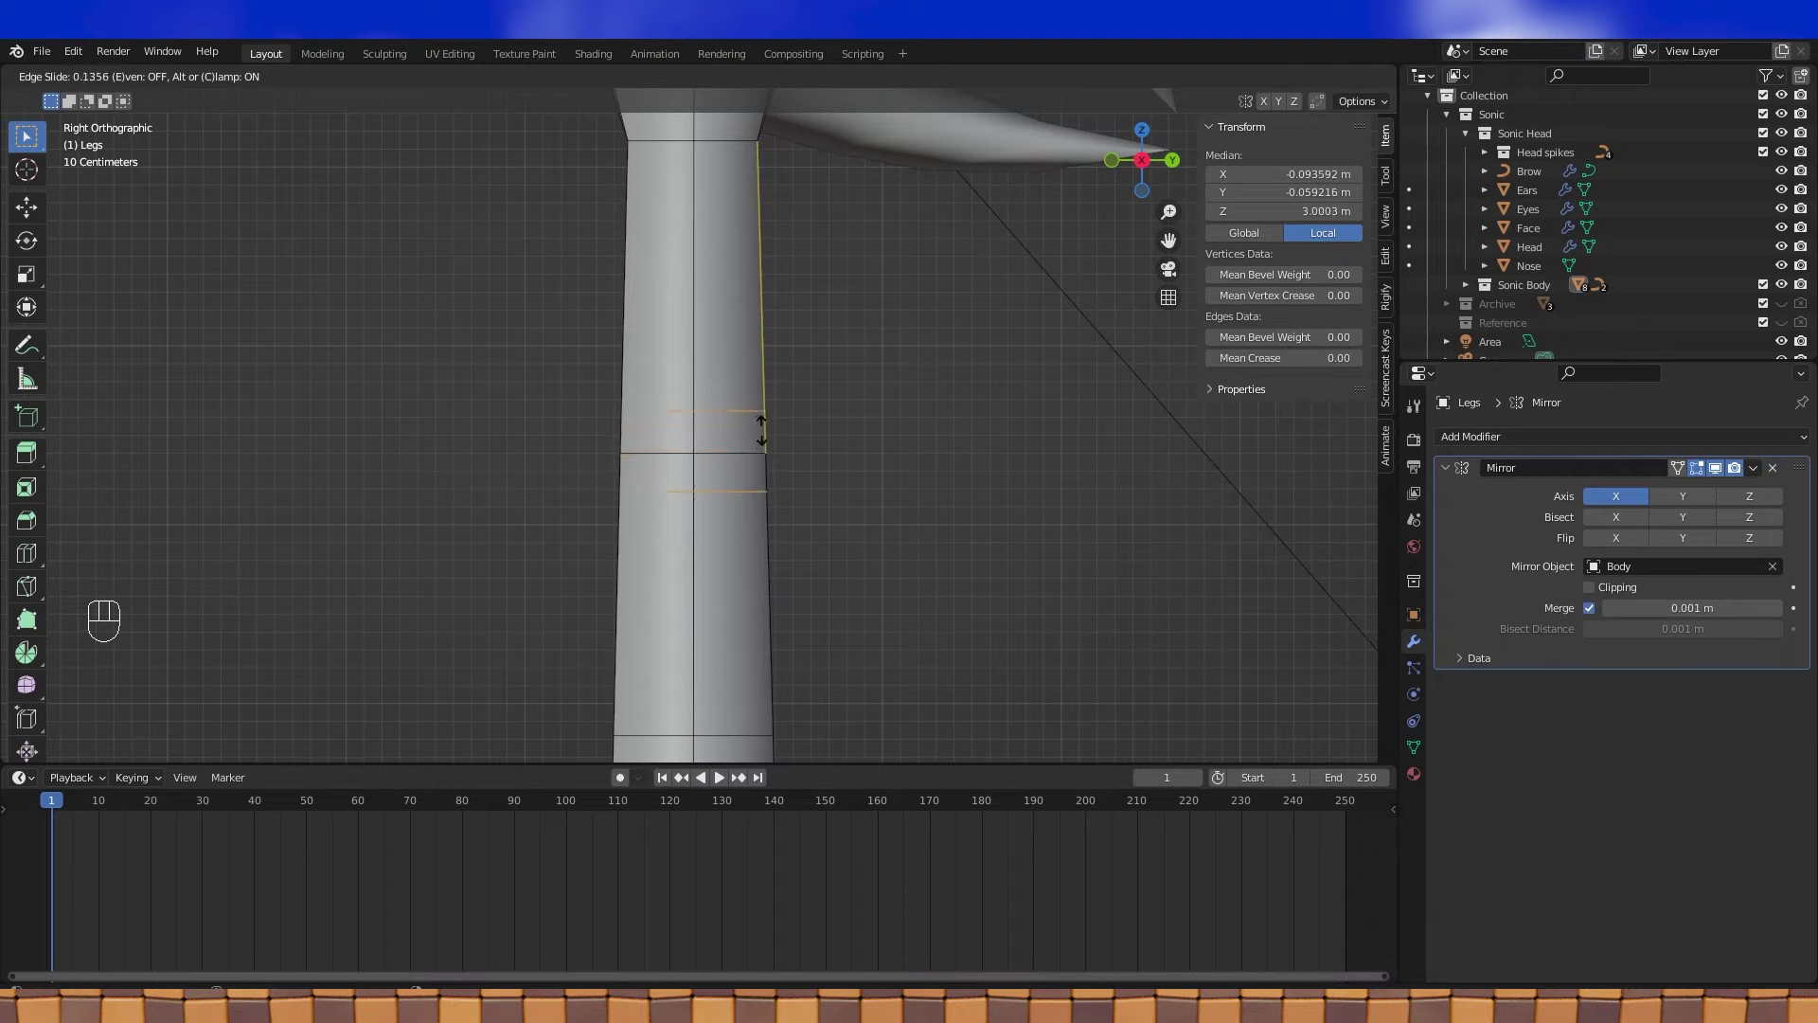
click(815, 417)
Turn on proportional editing limited to connected geometry
click(765, 76)
click(781, 76)
click(735, 167)
Scale the back edges of the two outer knee loops closer together along Z, to about 0.643
middle_drag(843, 285, 792, 305)
click(767, 414)
shift+click(764, 508)
key(KP_3)
click(678, 74)
click(739, 178)
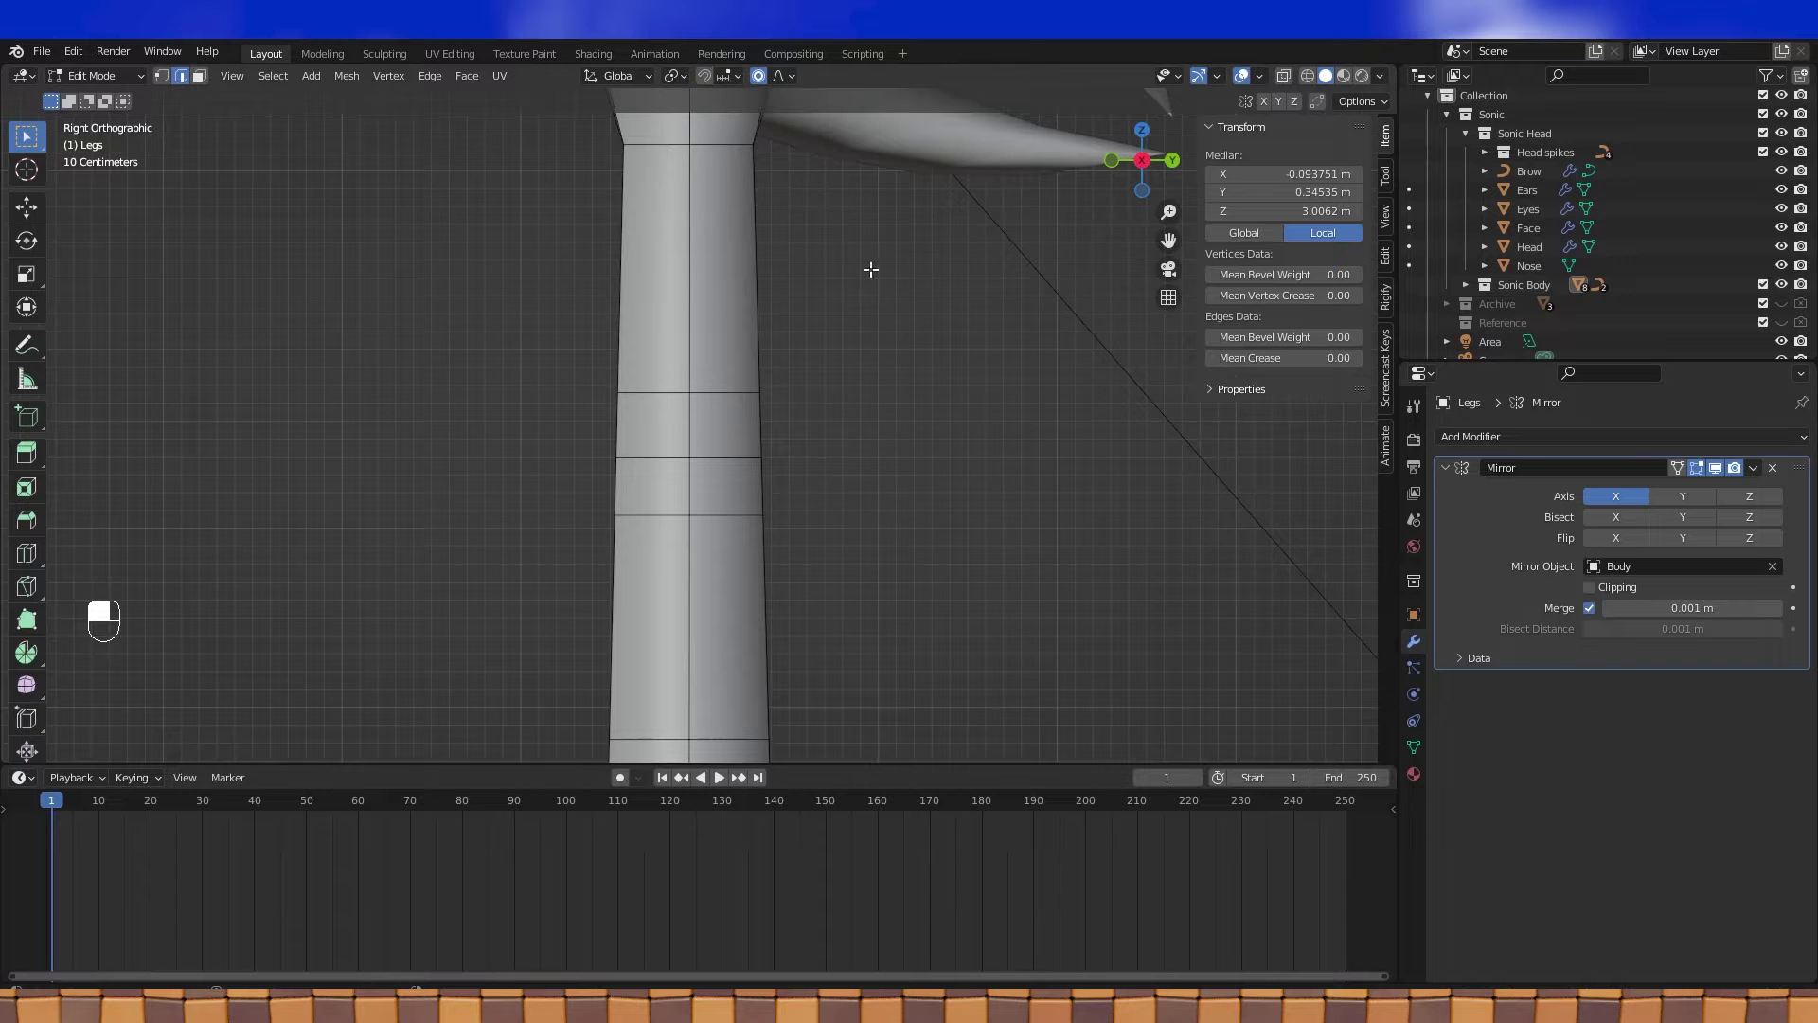
middle_drag(954, 446, 878, 452)
key(KP_1)
key(KP_3)
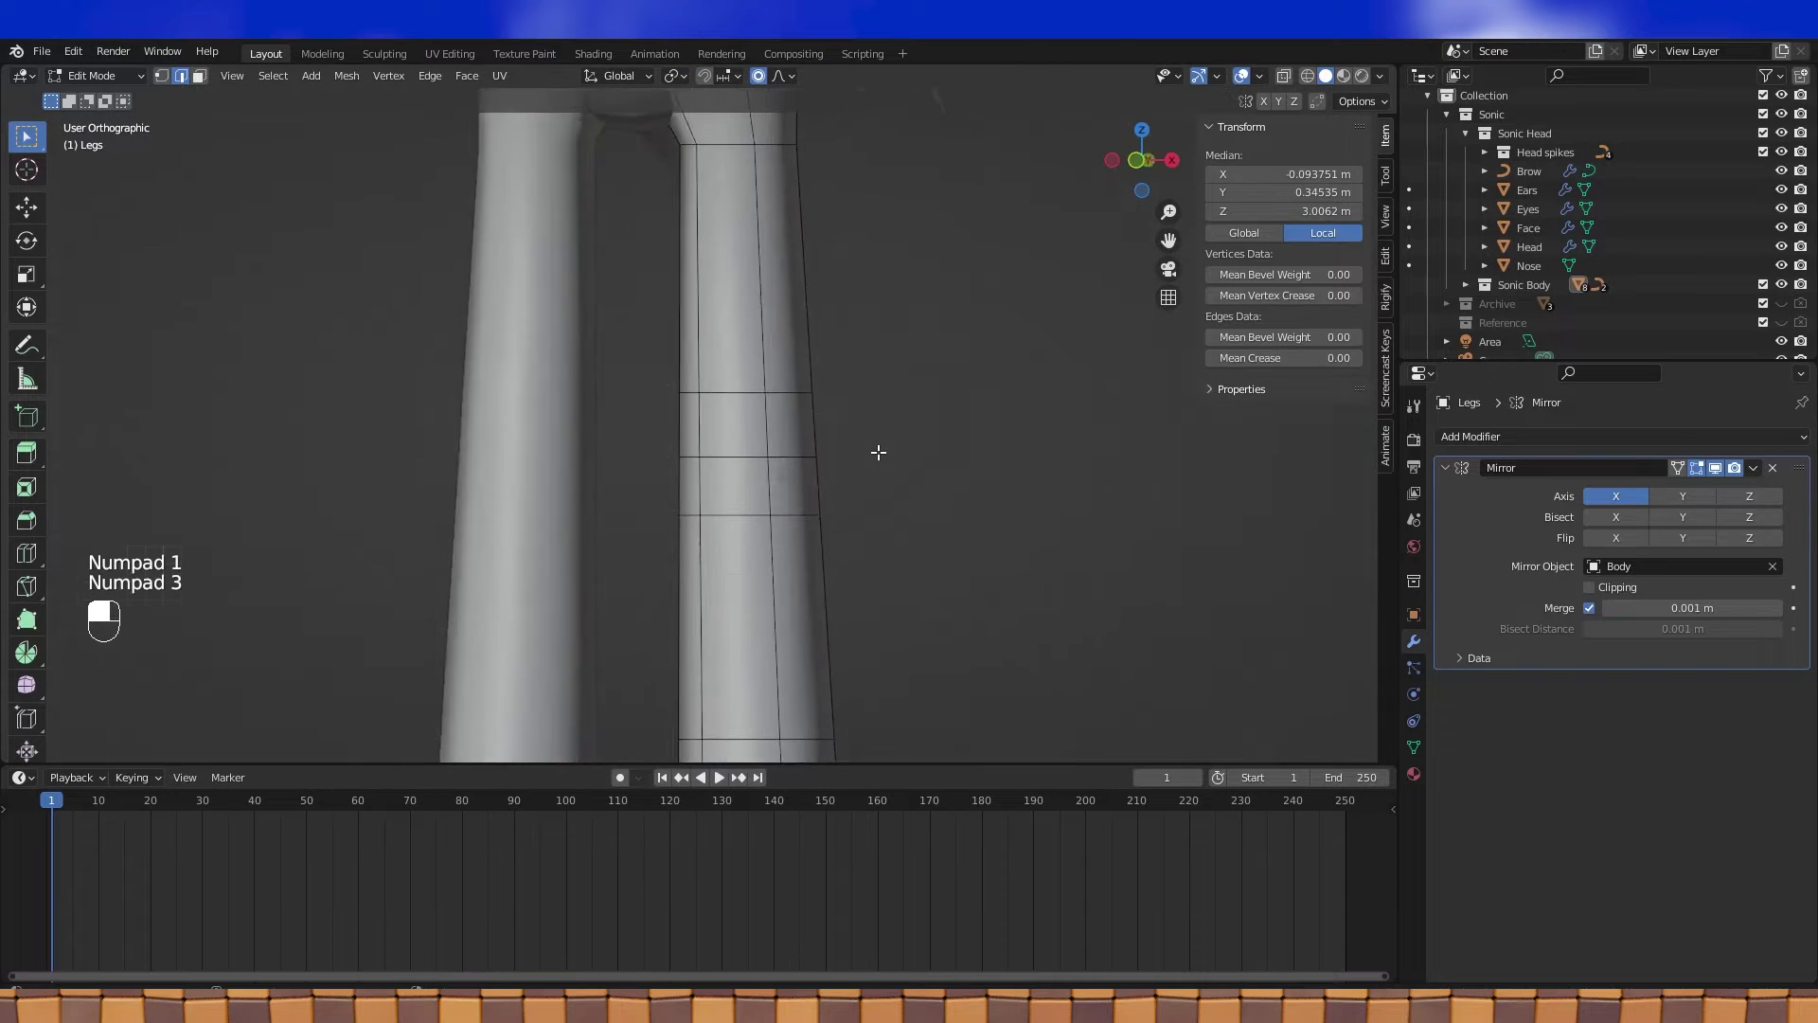
key(s)
key(z)
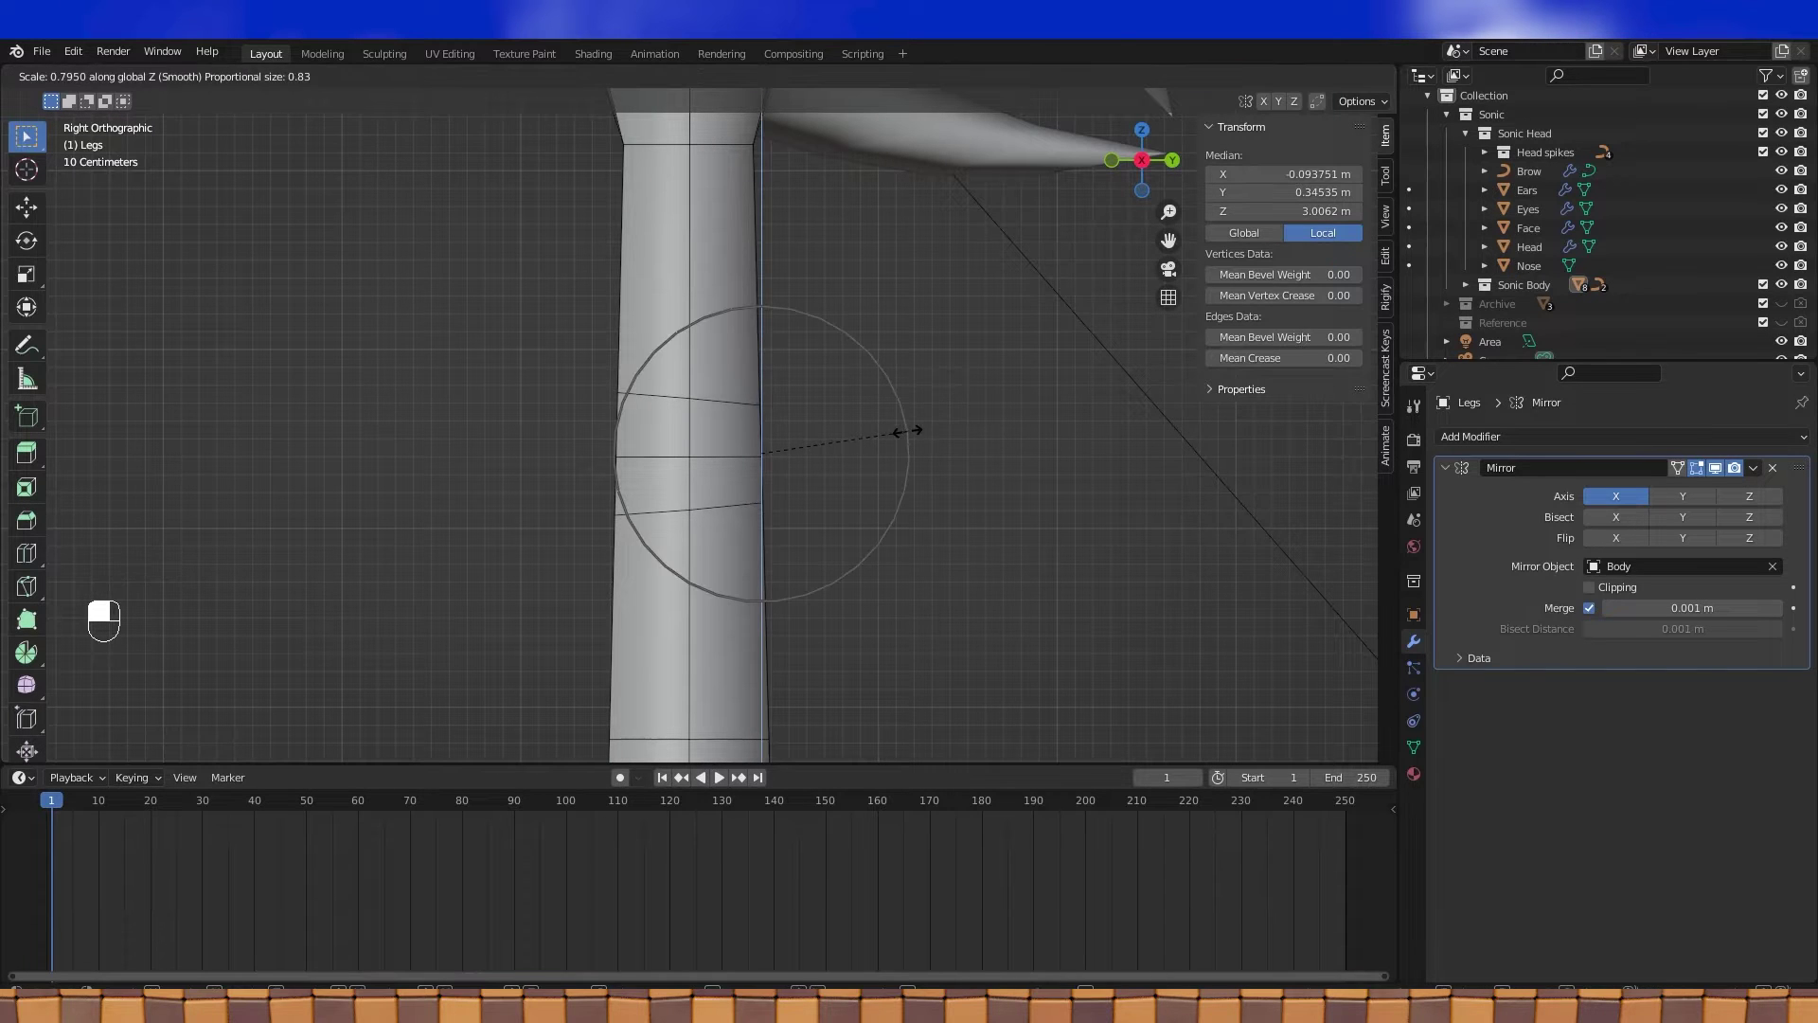
click(880, 438)
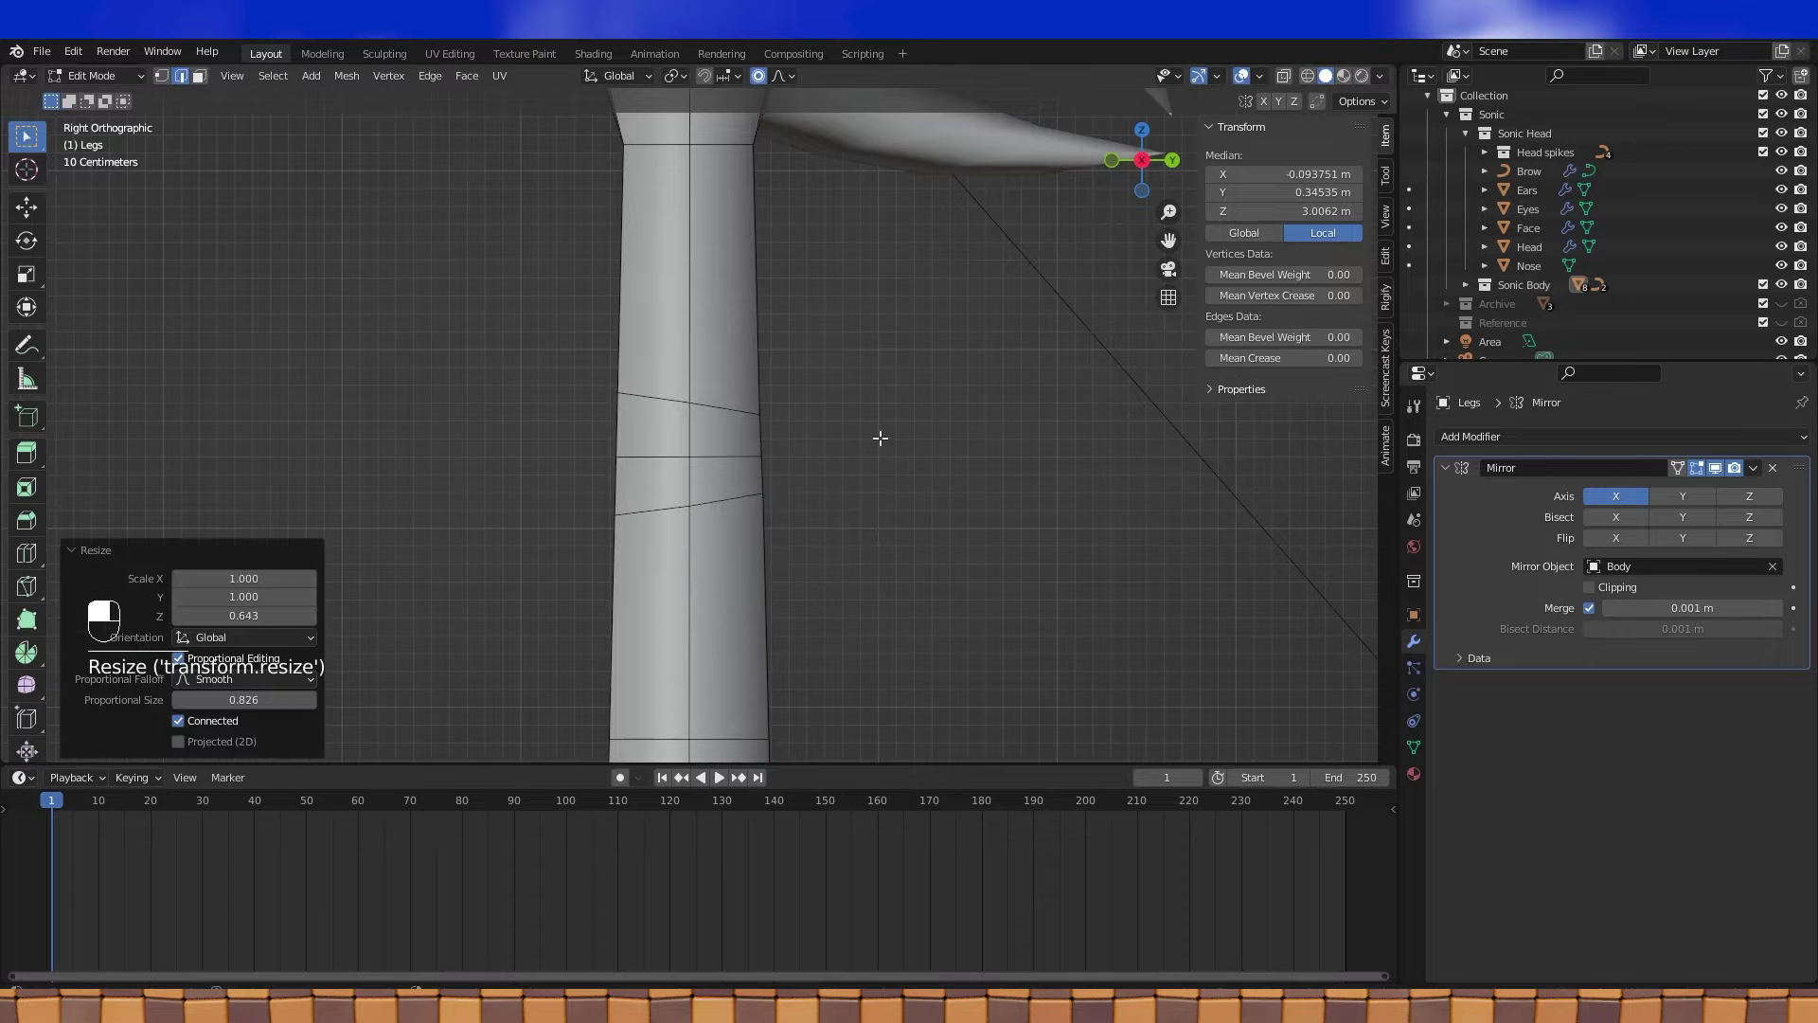
key(Tab)
key(Tab)
Remove the middle knee loop's edges at the back of the leg with the Edge Loops deletion
middle_drag(950, 435, 675, 322)
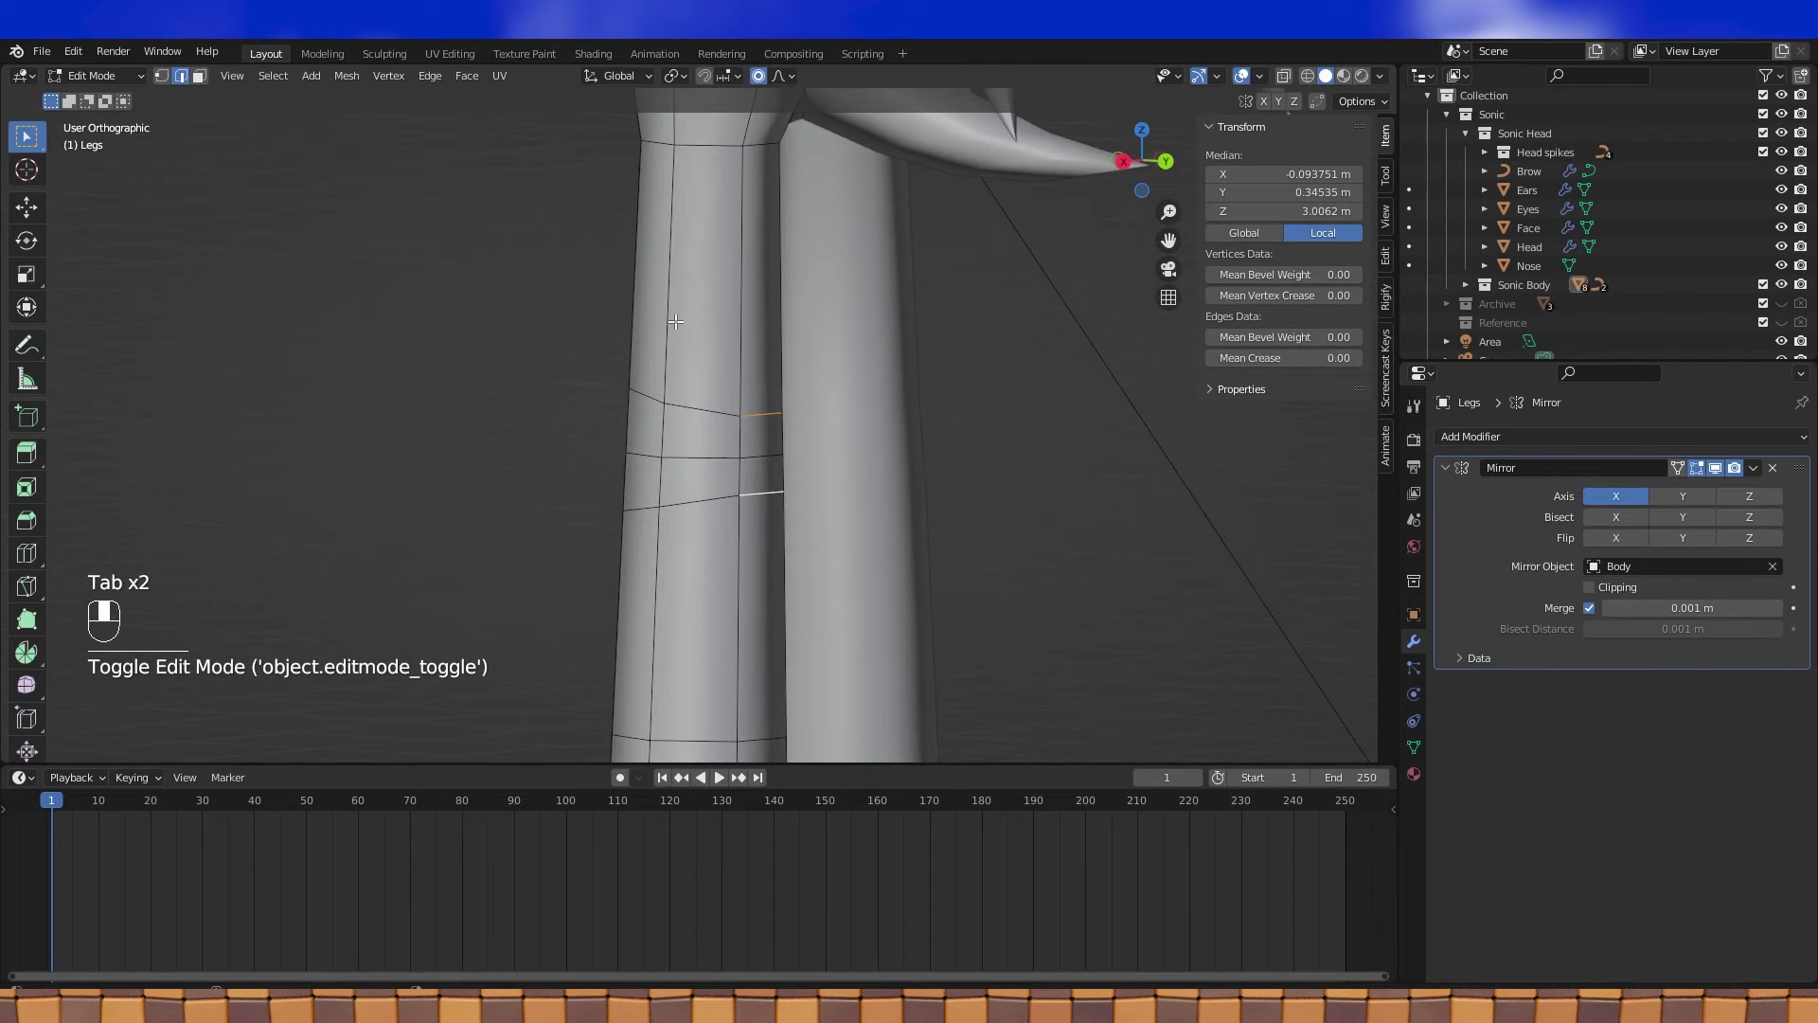
click(700, 459)
shift+click(770, 459)
mouse_move(947, 459)
middle_down()
mouse_move(807, 478)
mouse_move(958, 435)
middle_up()
shift+click(802, 461)
key(x)
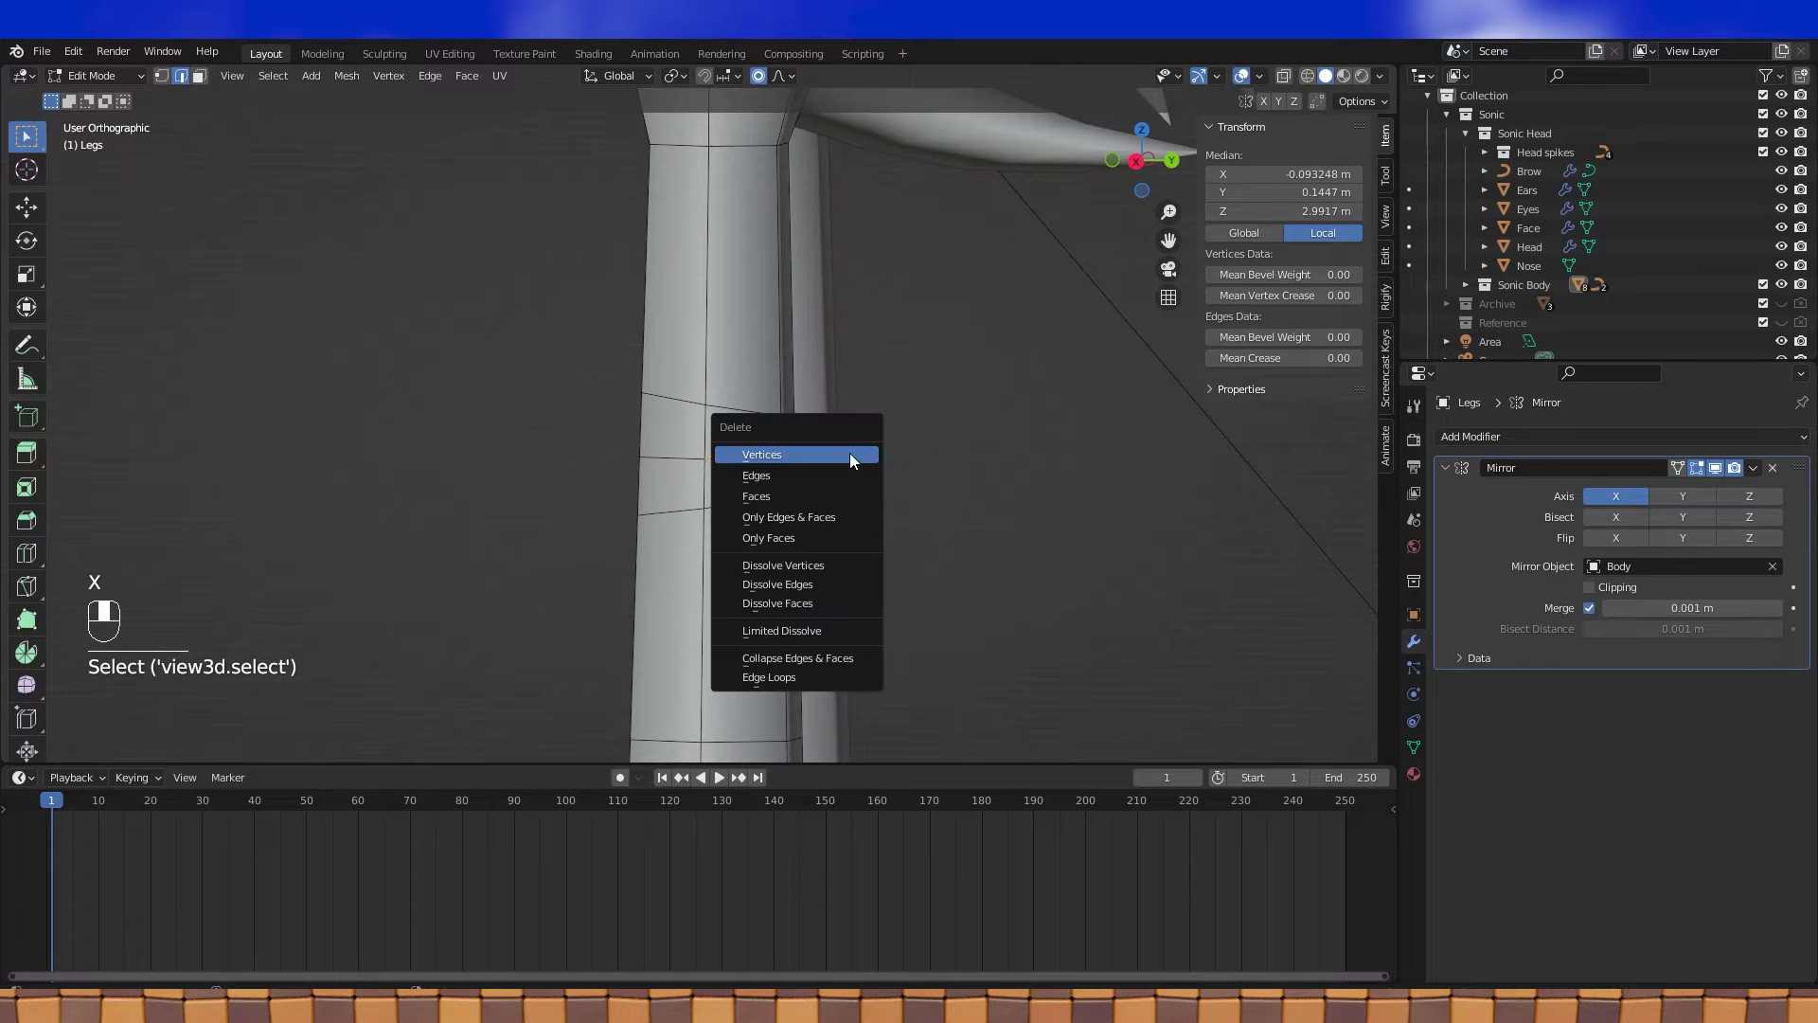
click(815, 676)
middle_drag(853, 493, 825, 453)
scroll(786, 457, down, 3)
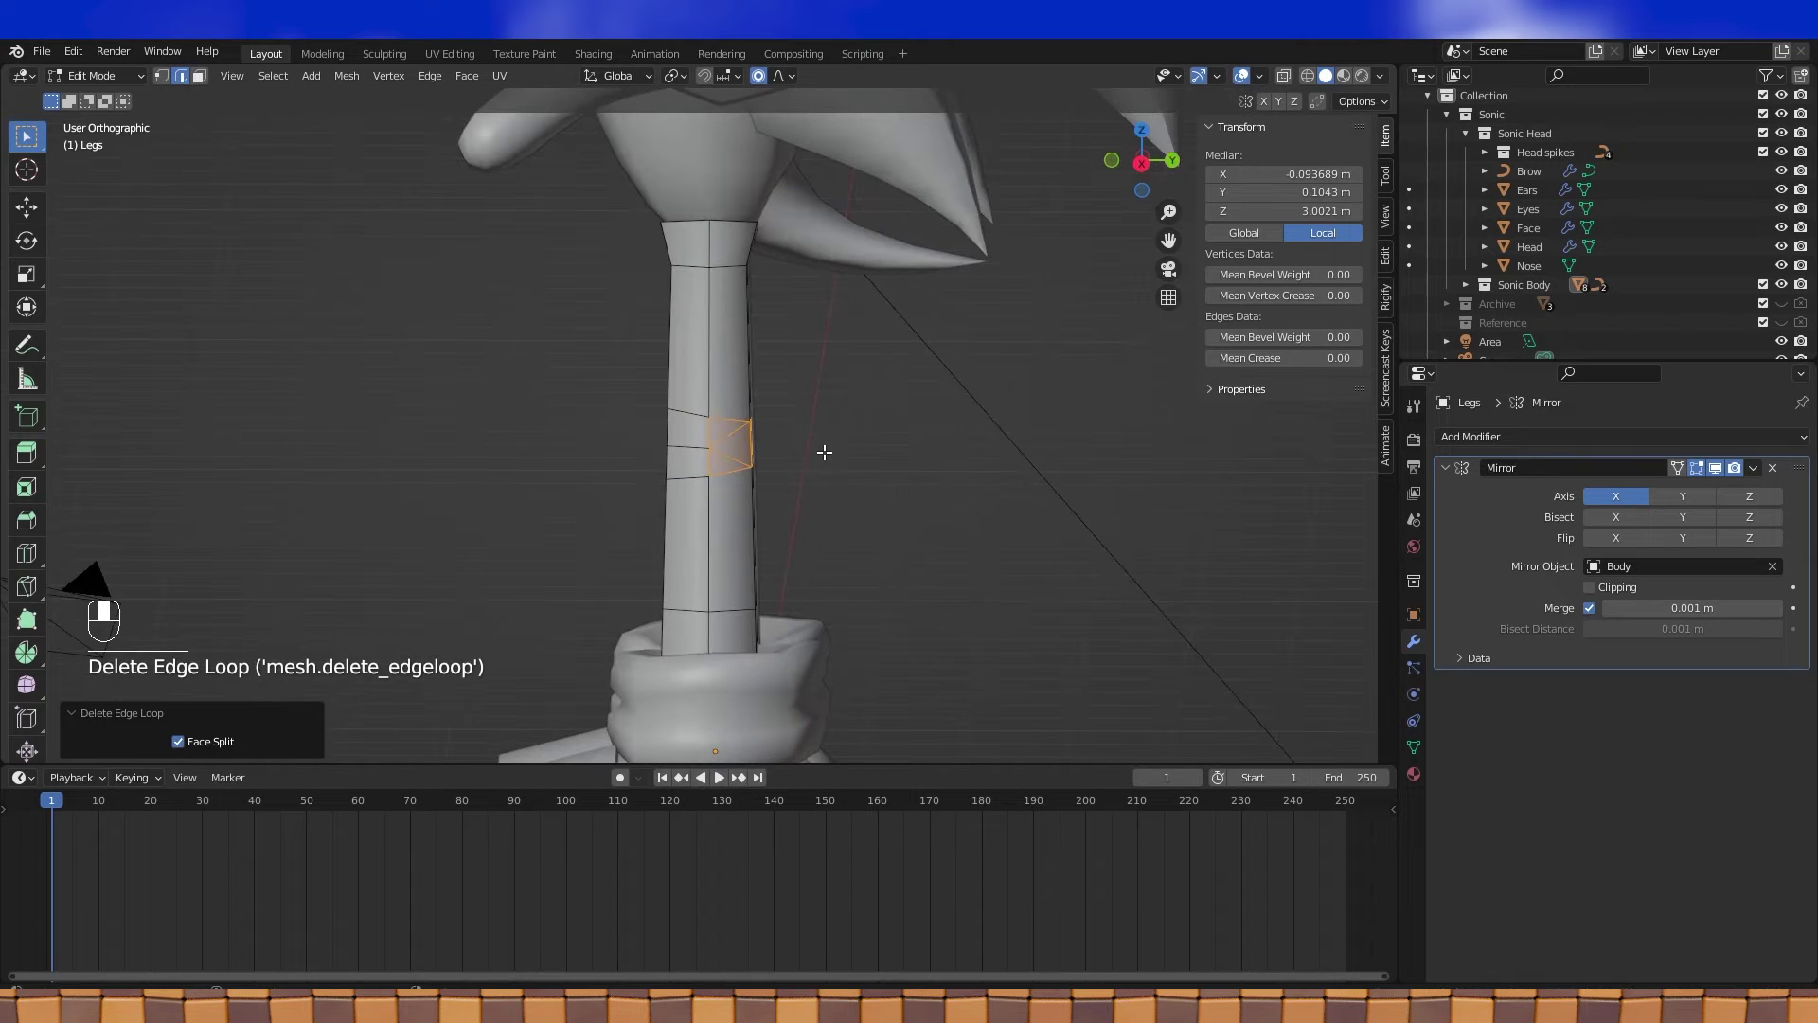
key(KP_3)
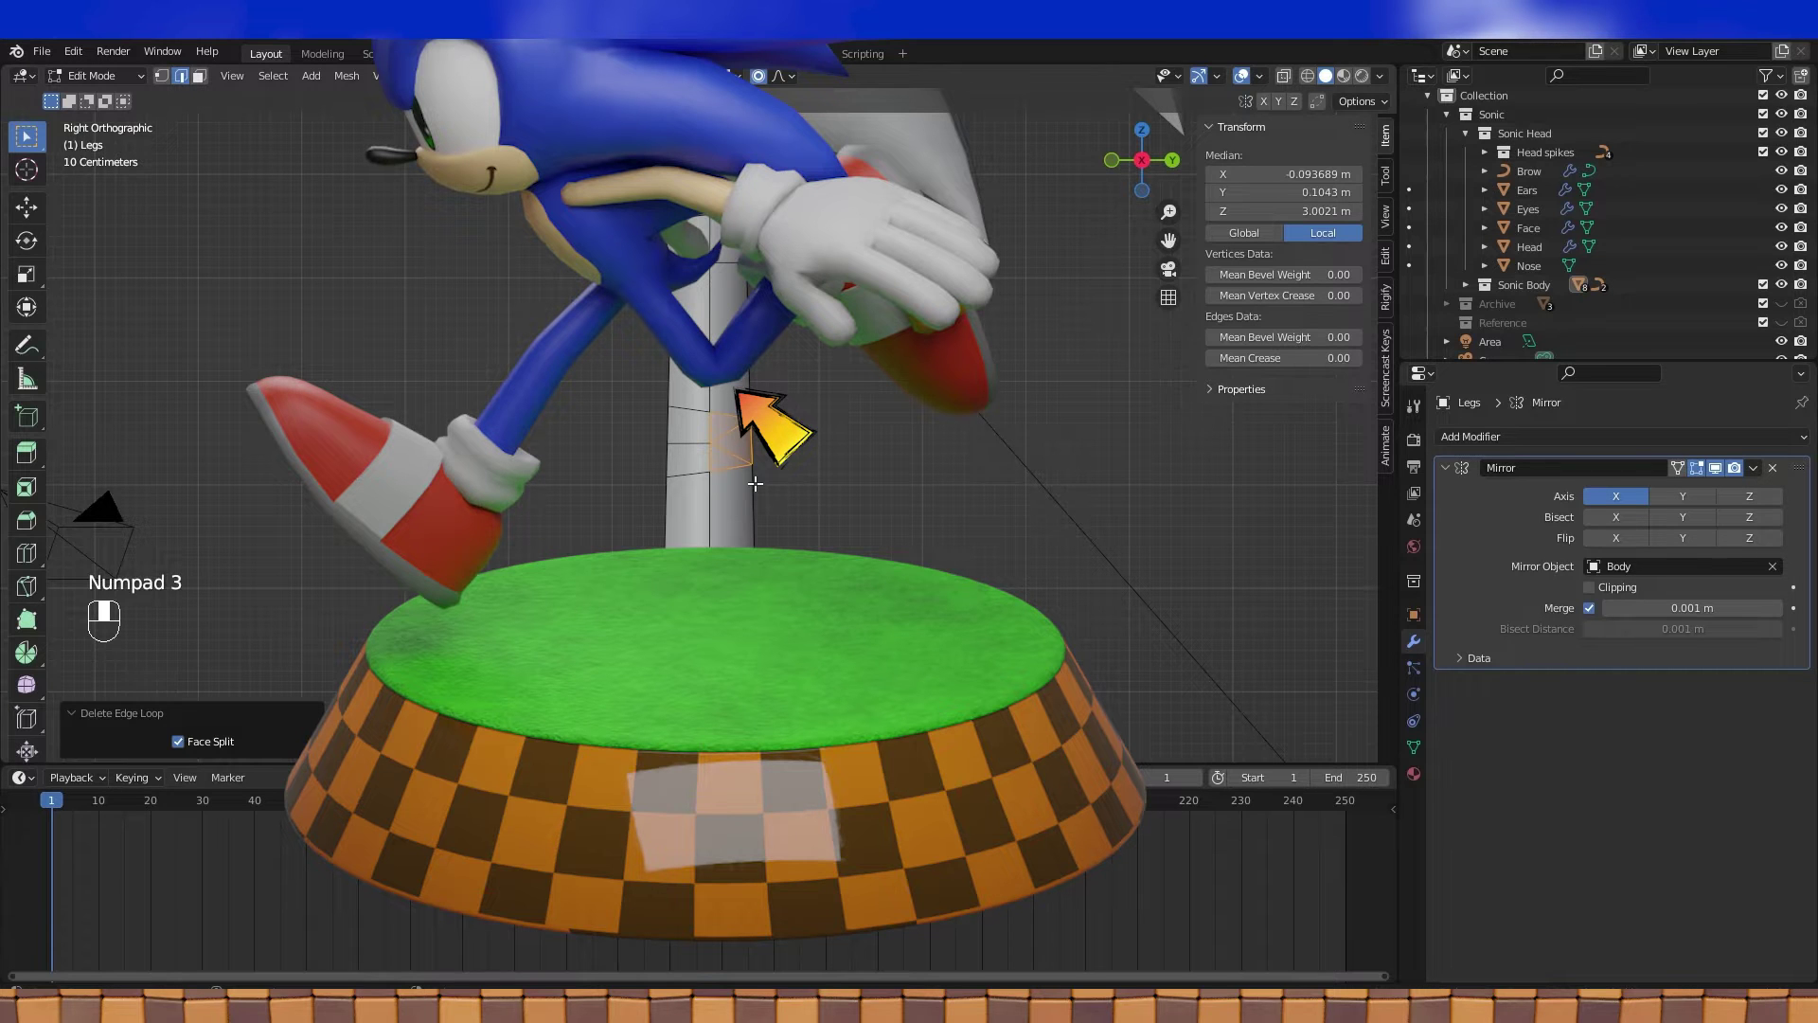
Return to Object Mode and select the tail at the back of the body
key(Tab)
key(KP_1)
shift+middle_drag(895, 507, 945, 521)
click(938, 440)
middle_drag(937, 439, 1031, 504)
scroll(1475, 237, down, 4)
click(826, 447)
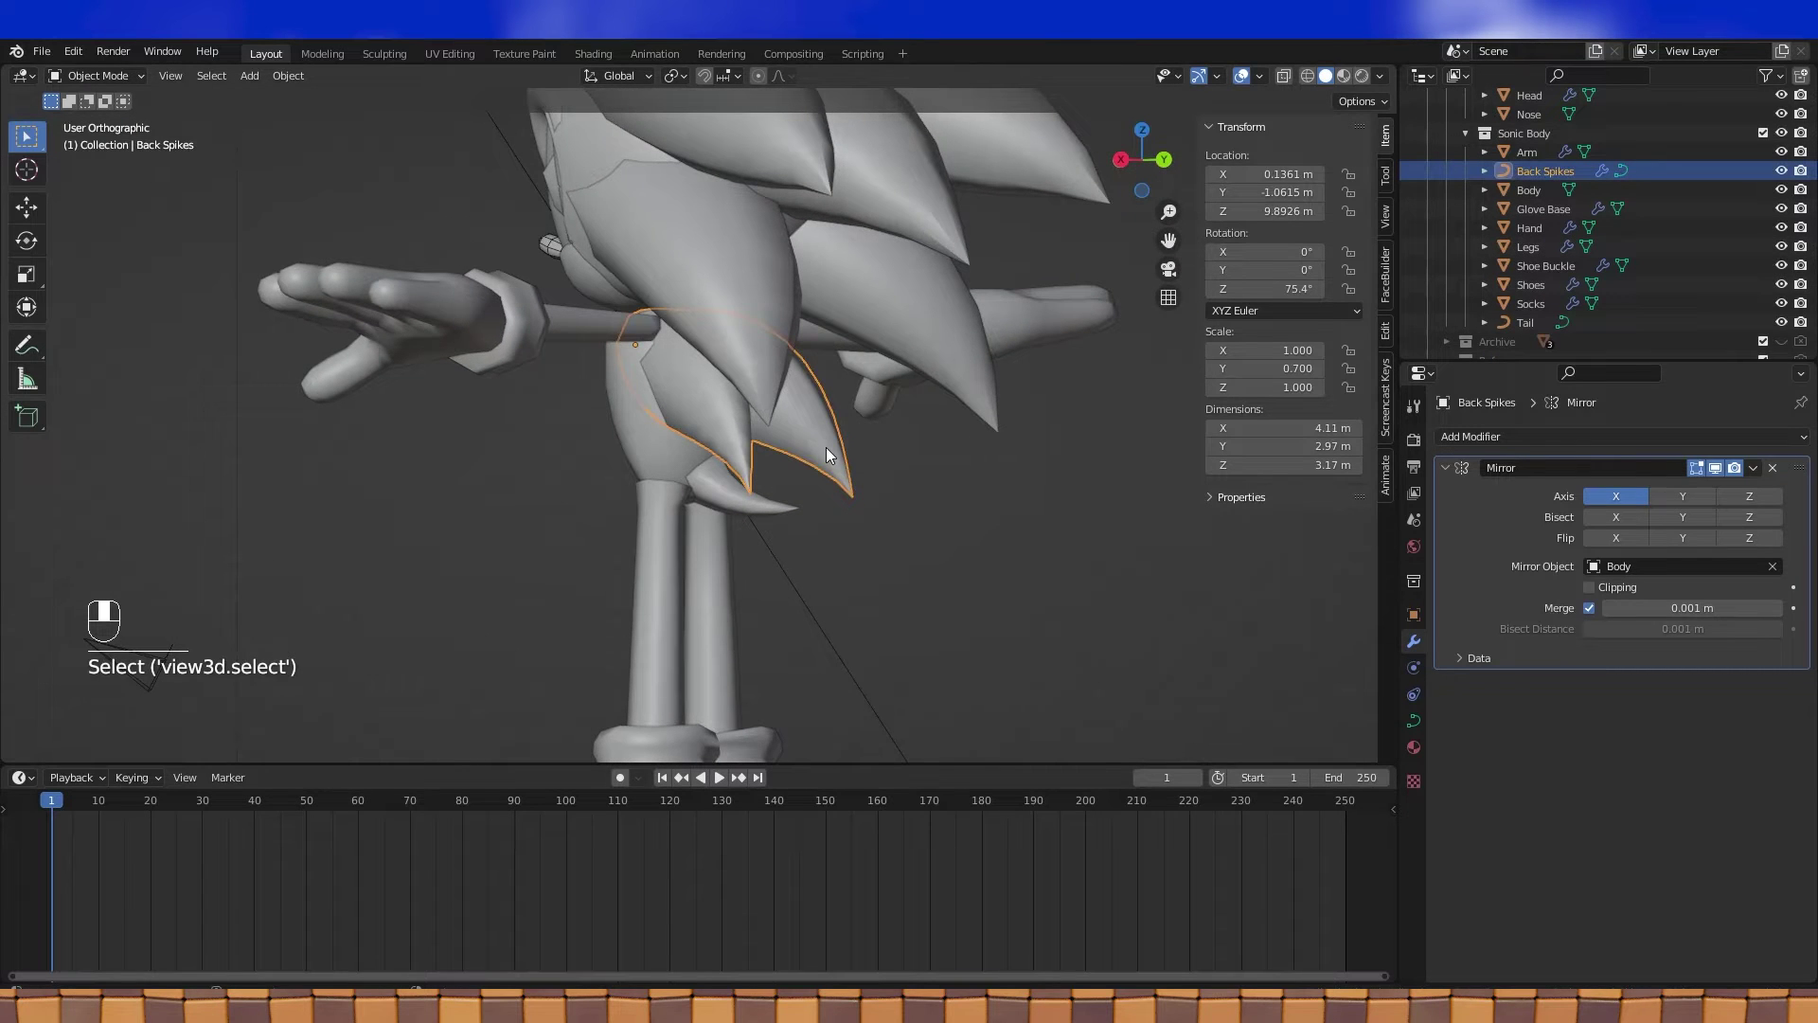
click(780, 504)
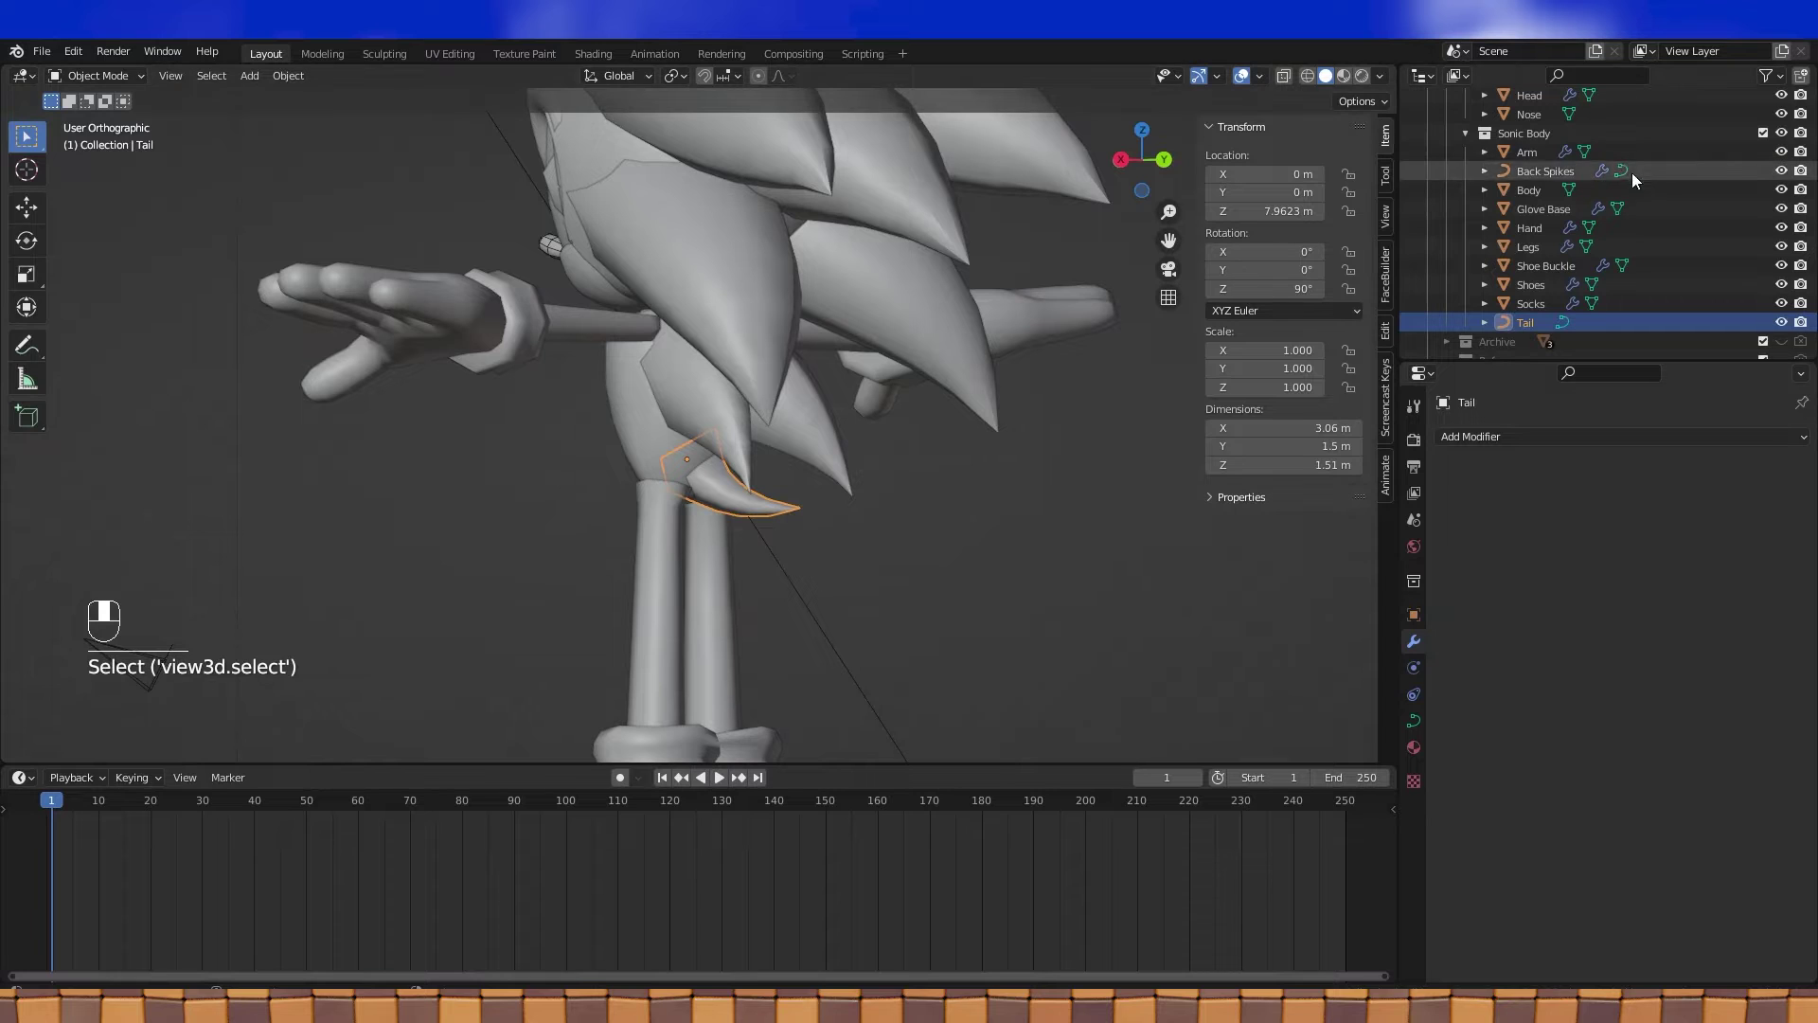
Create a new collection inside Sonic Body and name it "Retopo objects"
click(1603, 133)
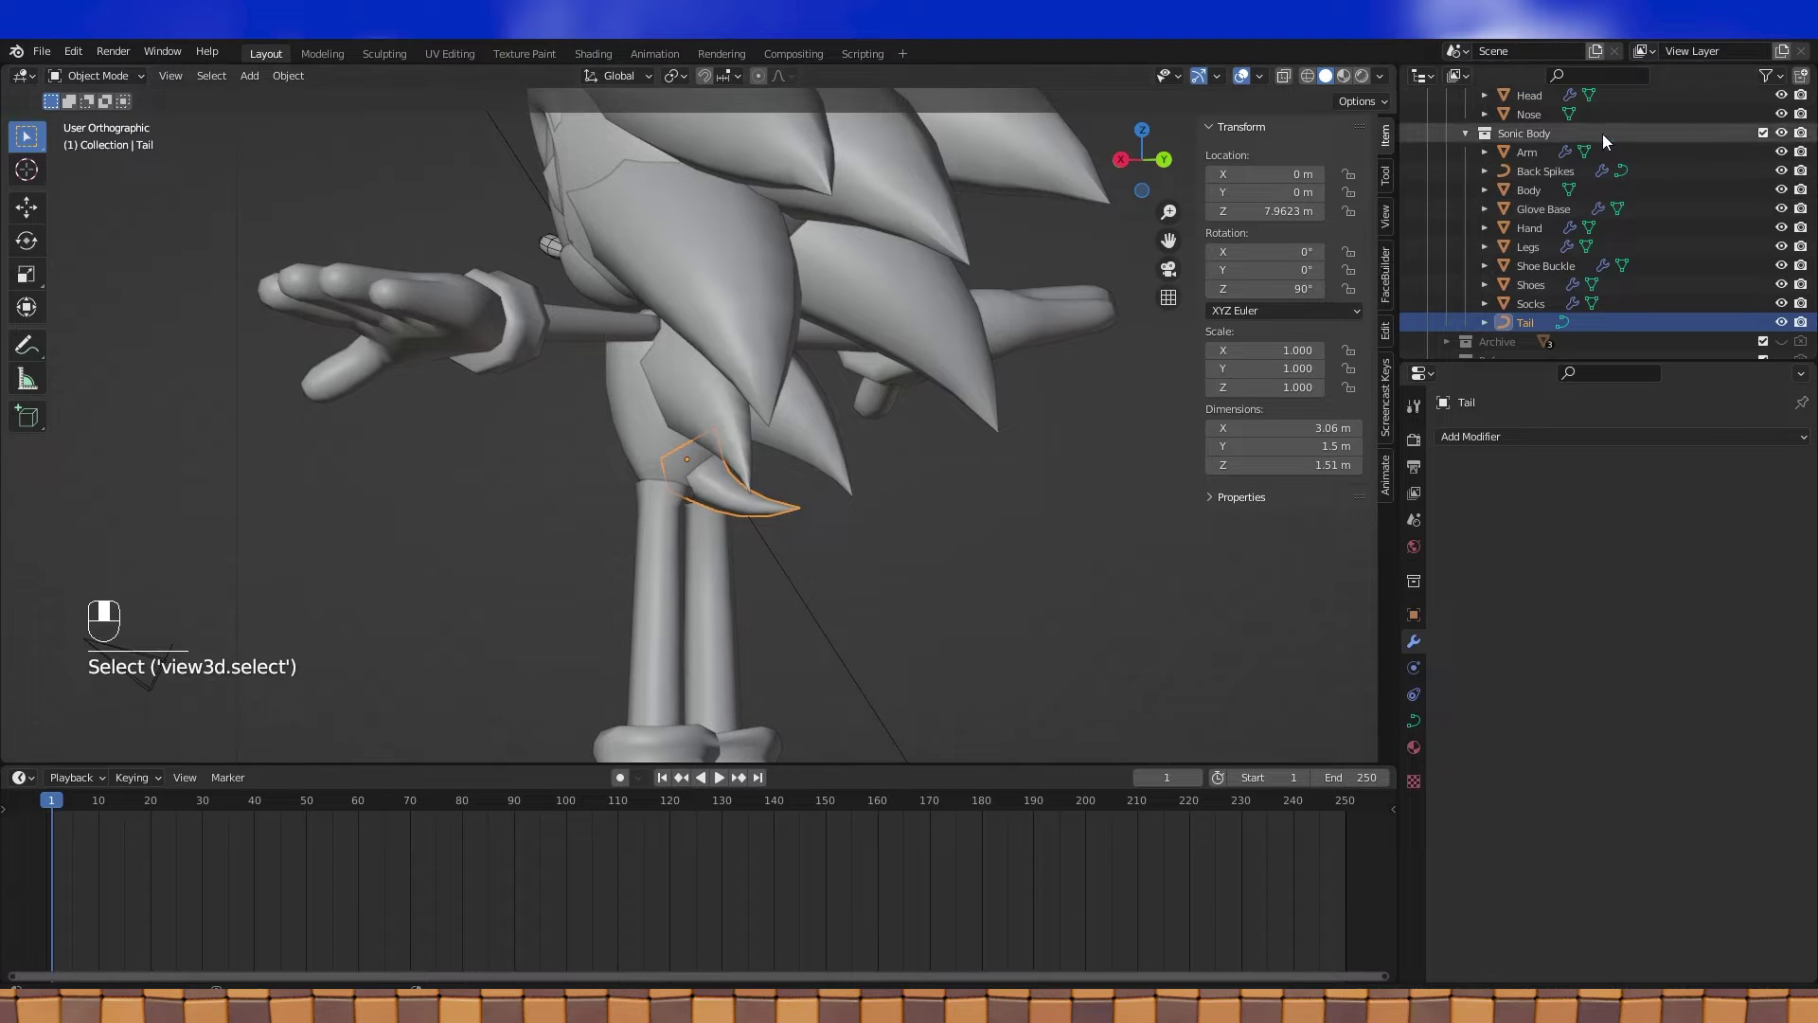
right_click(1535, 139)
click(1417, 140)
double_click(1549, 155)
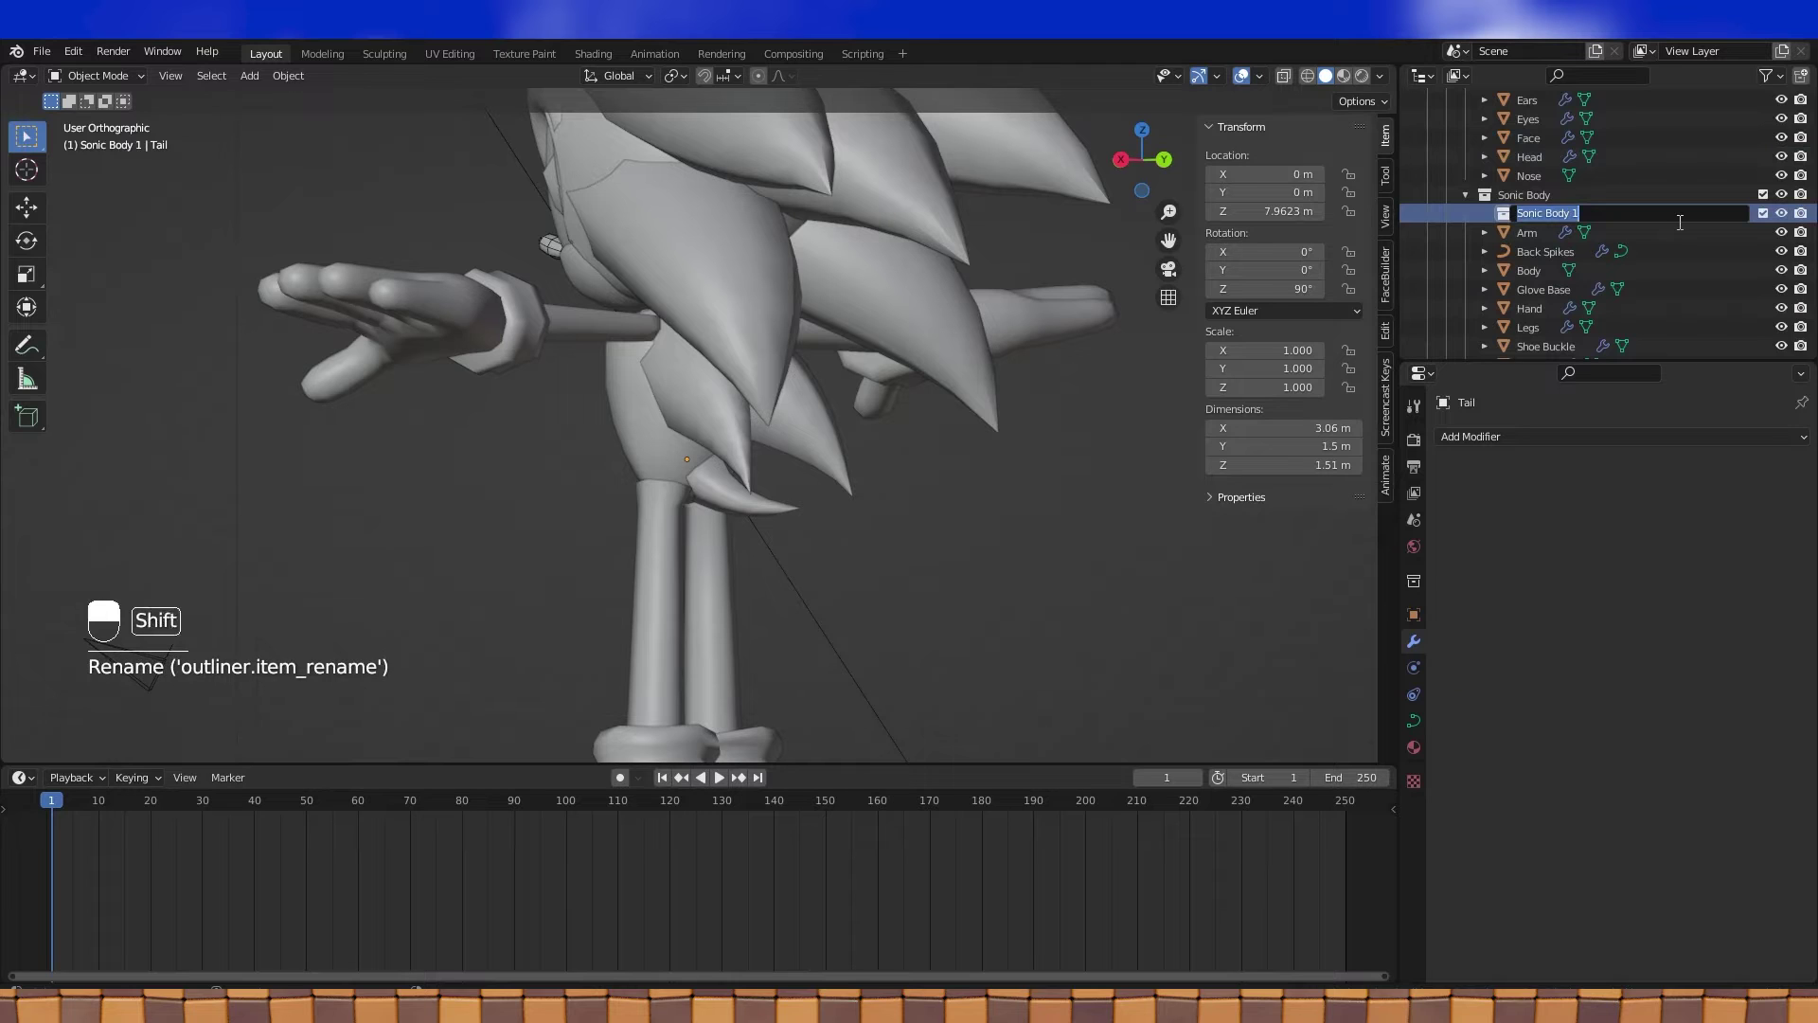
text(Retopo objec)
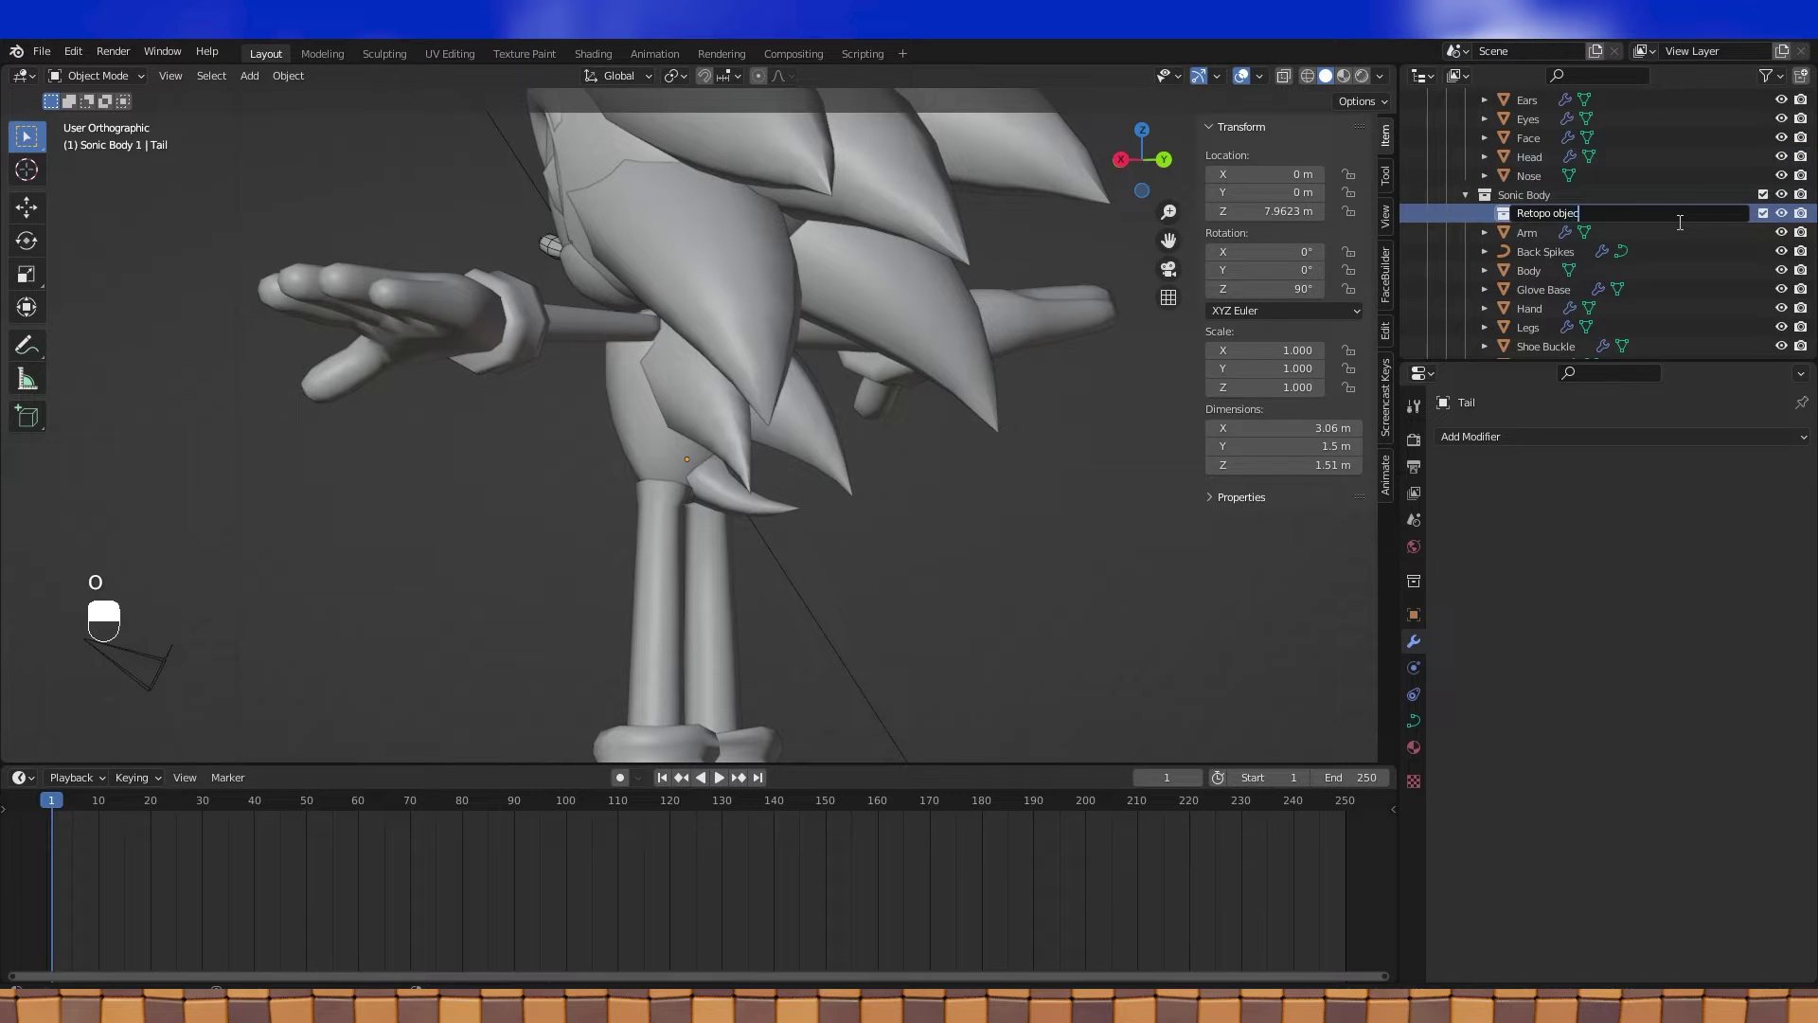
text(ts)
key(Return)
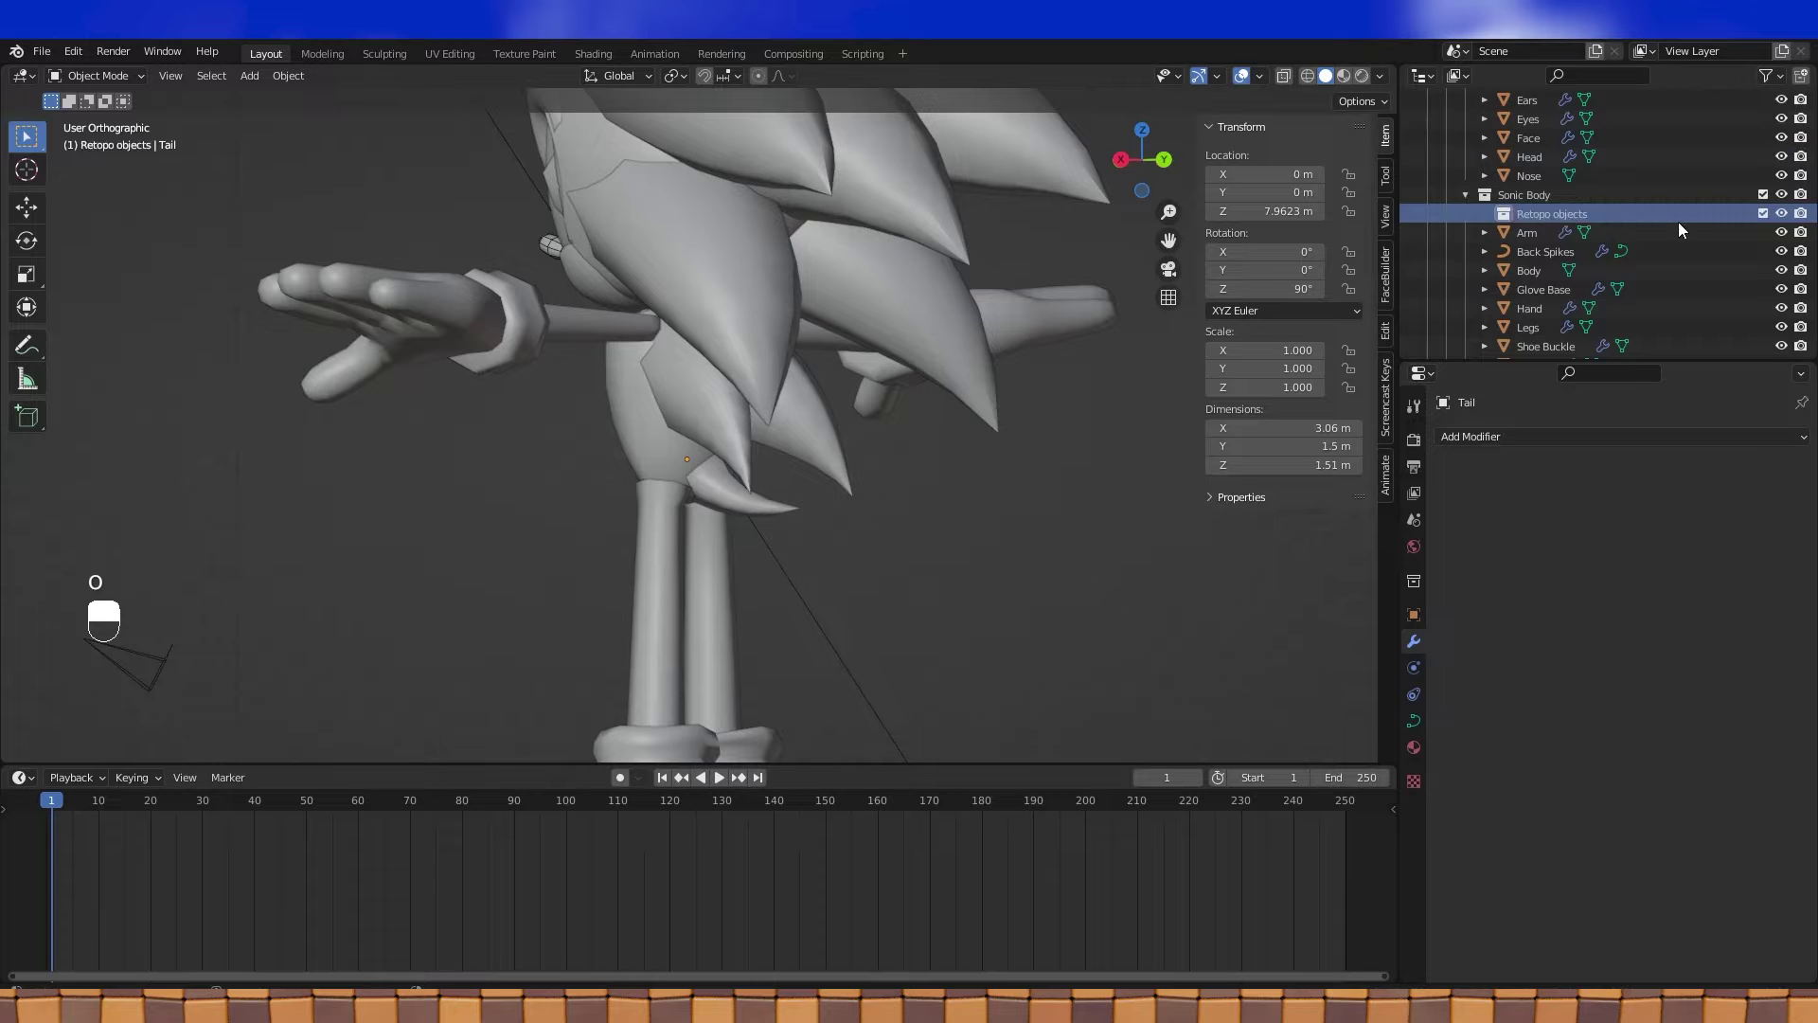
Move the Back Spikes, Body, Legs and Tail into the Retopo objects collection
shift+click(758, 500)
shift+click(655, 519)
shift+click(660, 528)
drag(1553, 274, 1553, 216)
click(1089, 397)
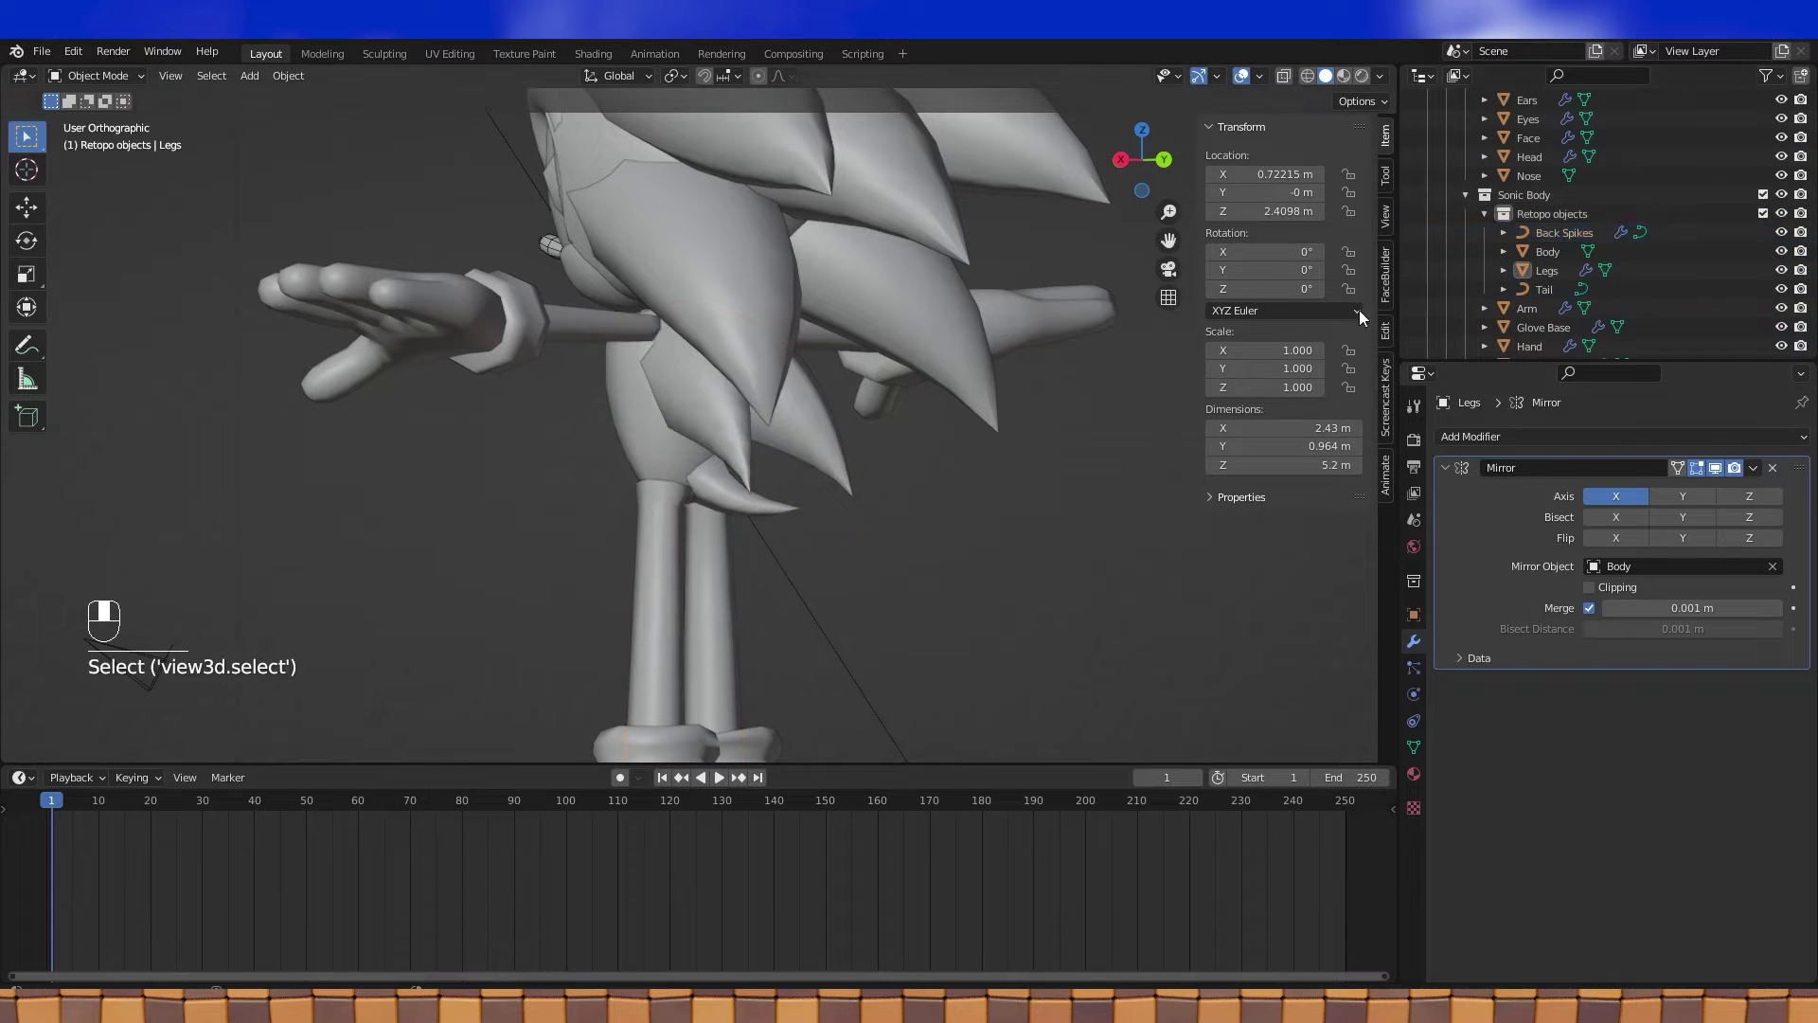
Hide the remaining Sonic Body parts and the whole Sonic Head collection, leaving only the Retopo objects shown
scroll(1713, 214, down, 3)
click(1781, 196)
drag(1783, 206, 1781, 291)
middle_drag(959, 445, 1028, 445)
scroll(995, 444, down, 2)
shift+middle_drag(981, 403, 938, 463)
scroll(1705, 189, up, 5)
click(1784, 139)
click(1784, 138)
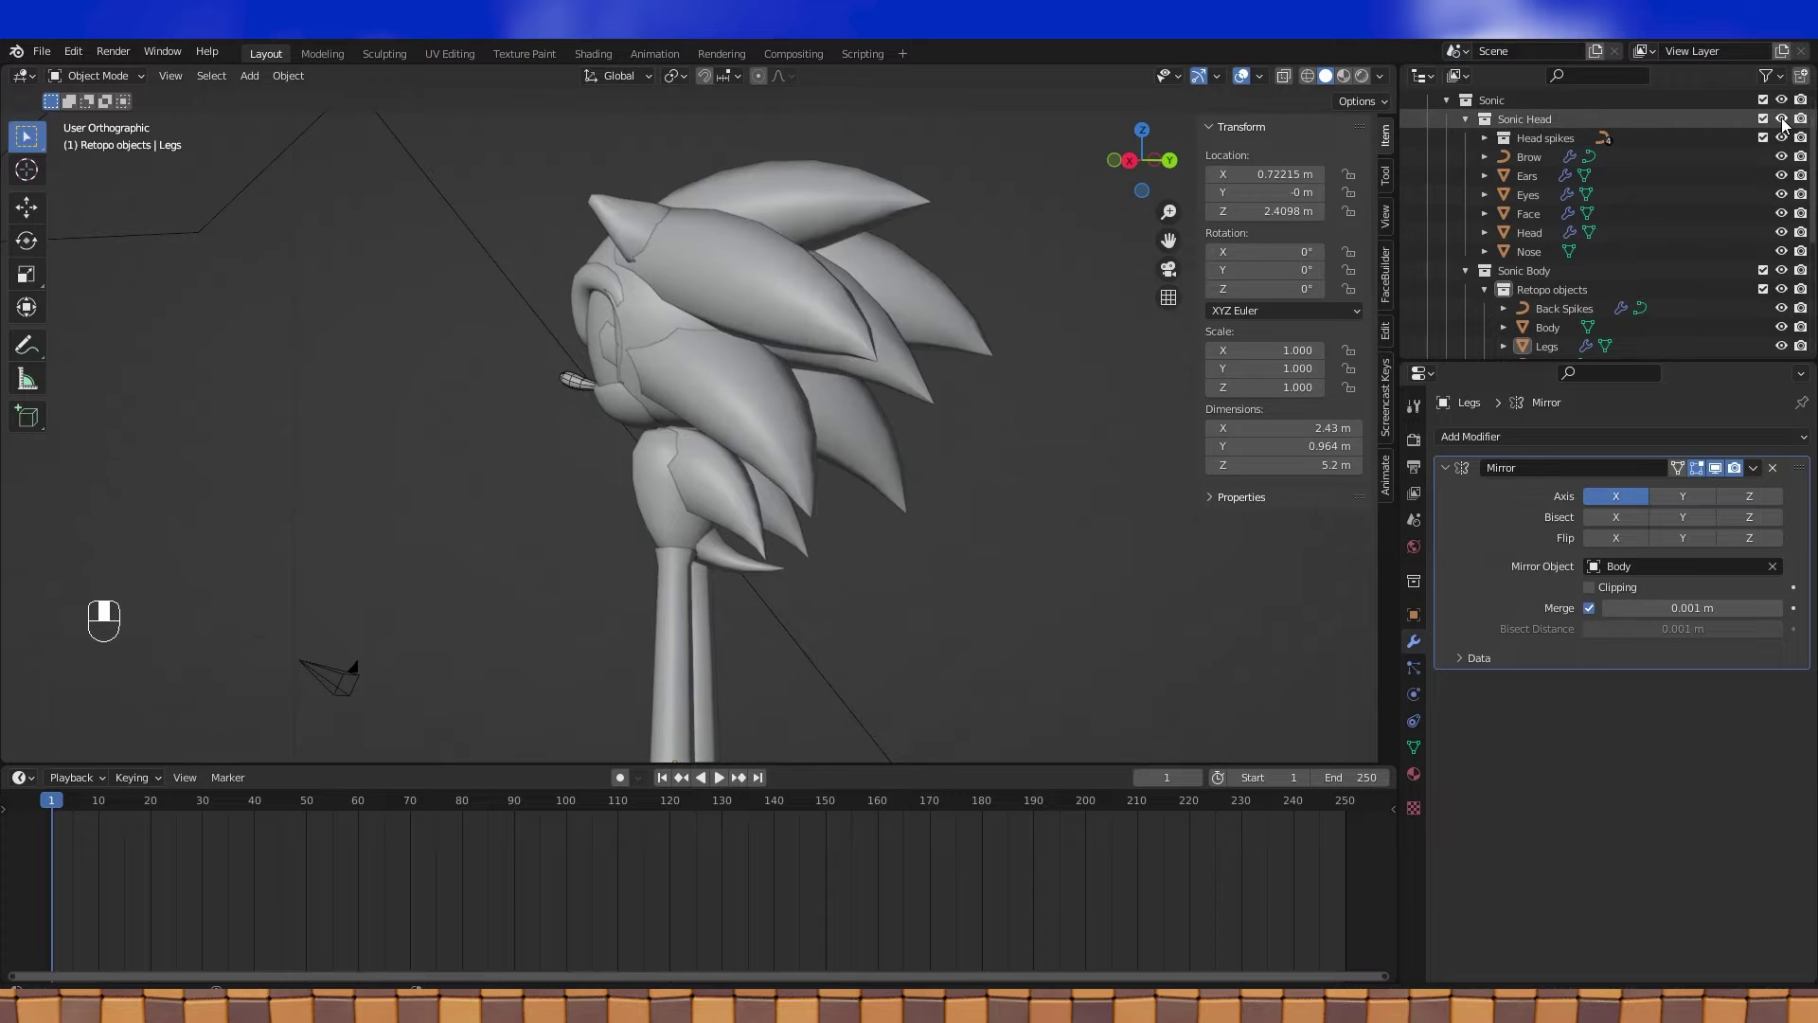
click(1781, 118)
Set the radius of the back spike curve's tip control point to 0
middle_drag(909, 455, 1017, 144)
click(836, 389)
key(Tab)
key(Tab)
scroll(895, 405, up, 4)
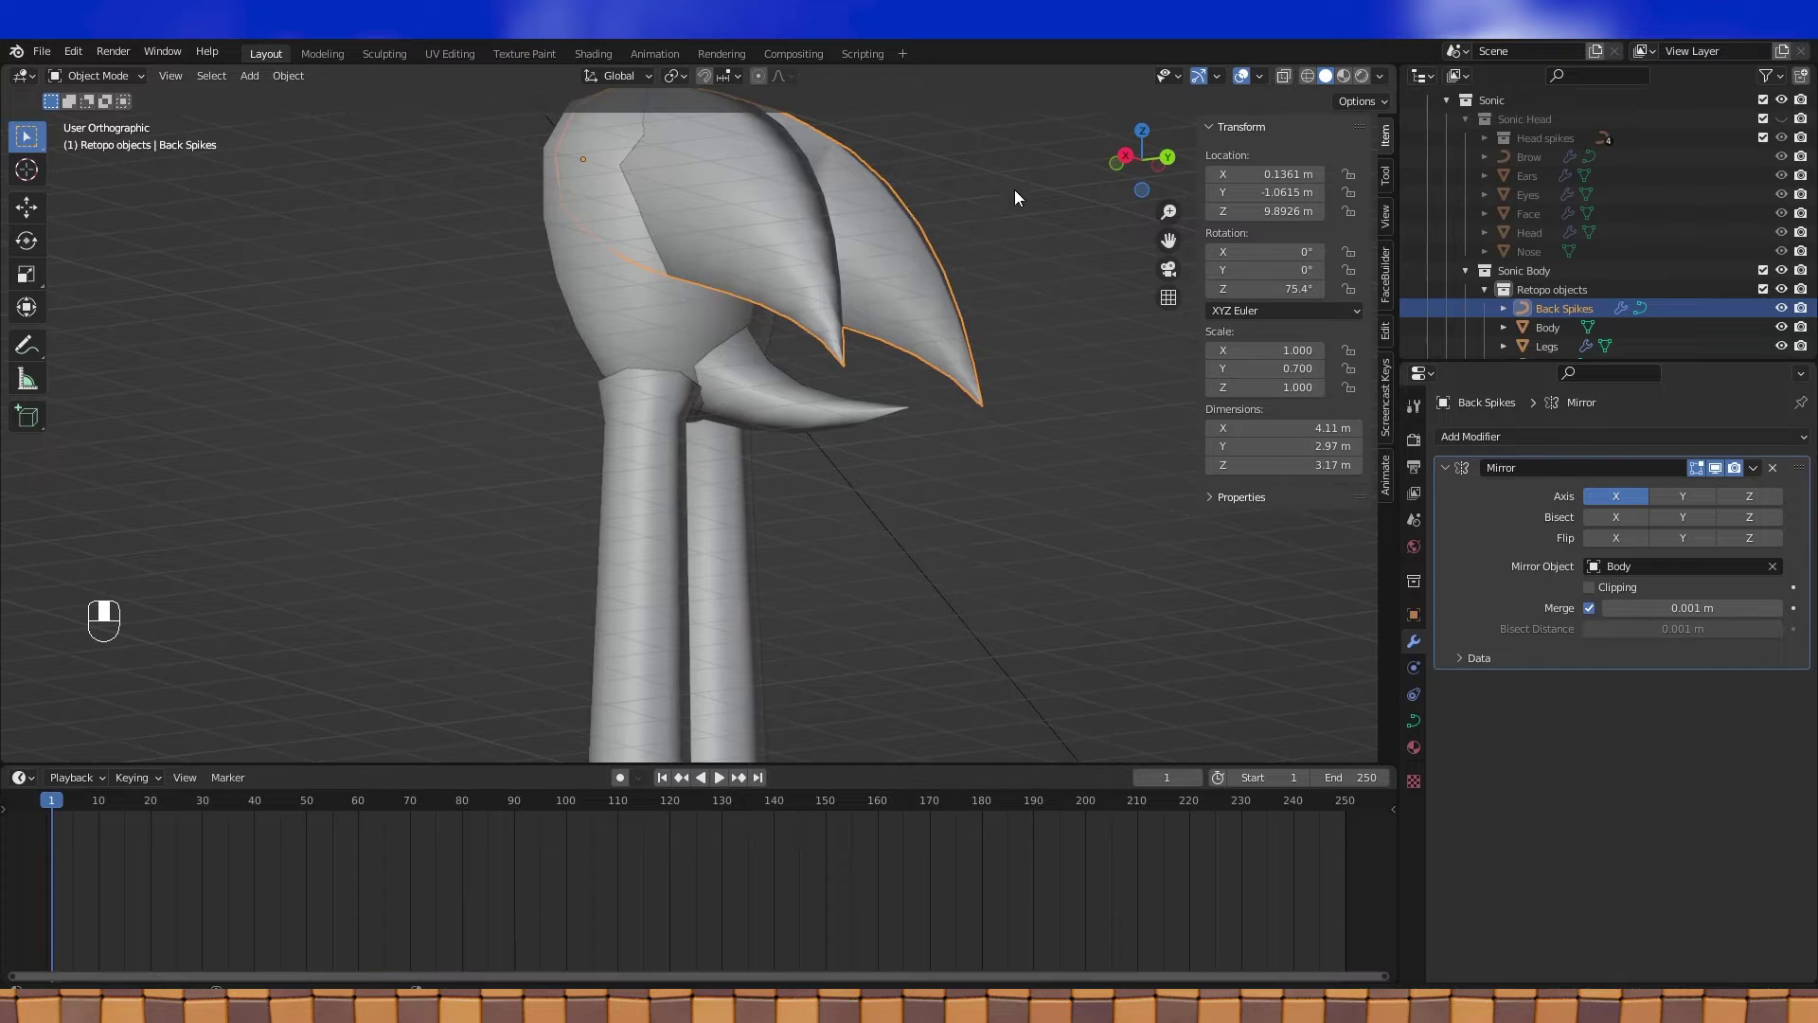
key(Tab)
click(843, 368)
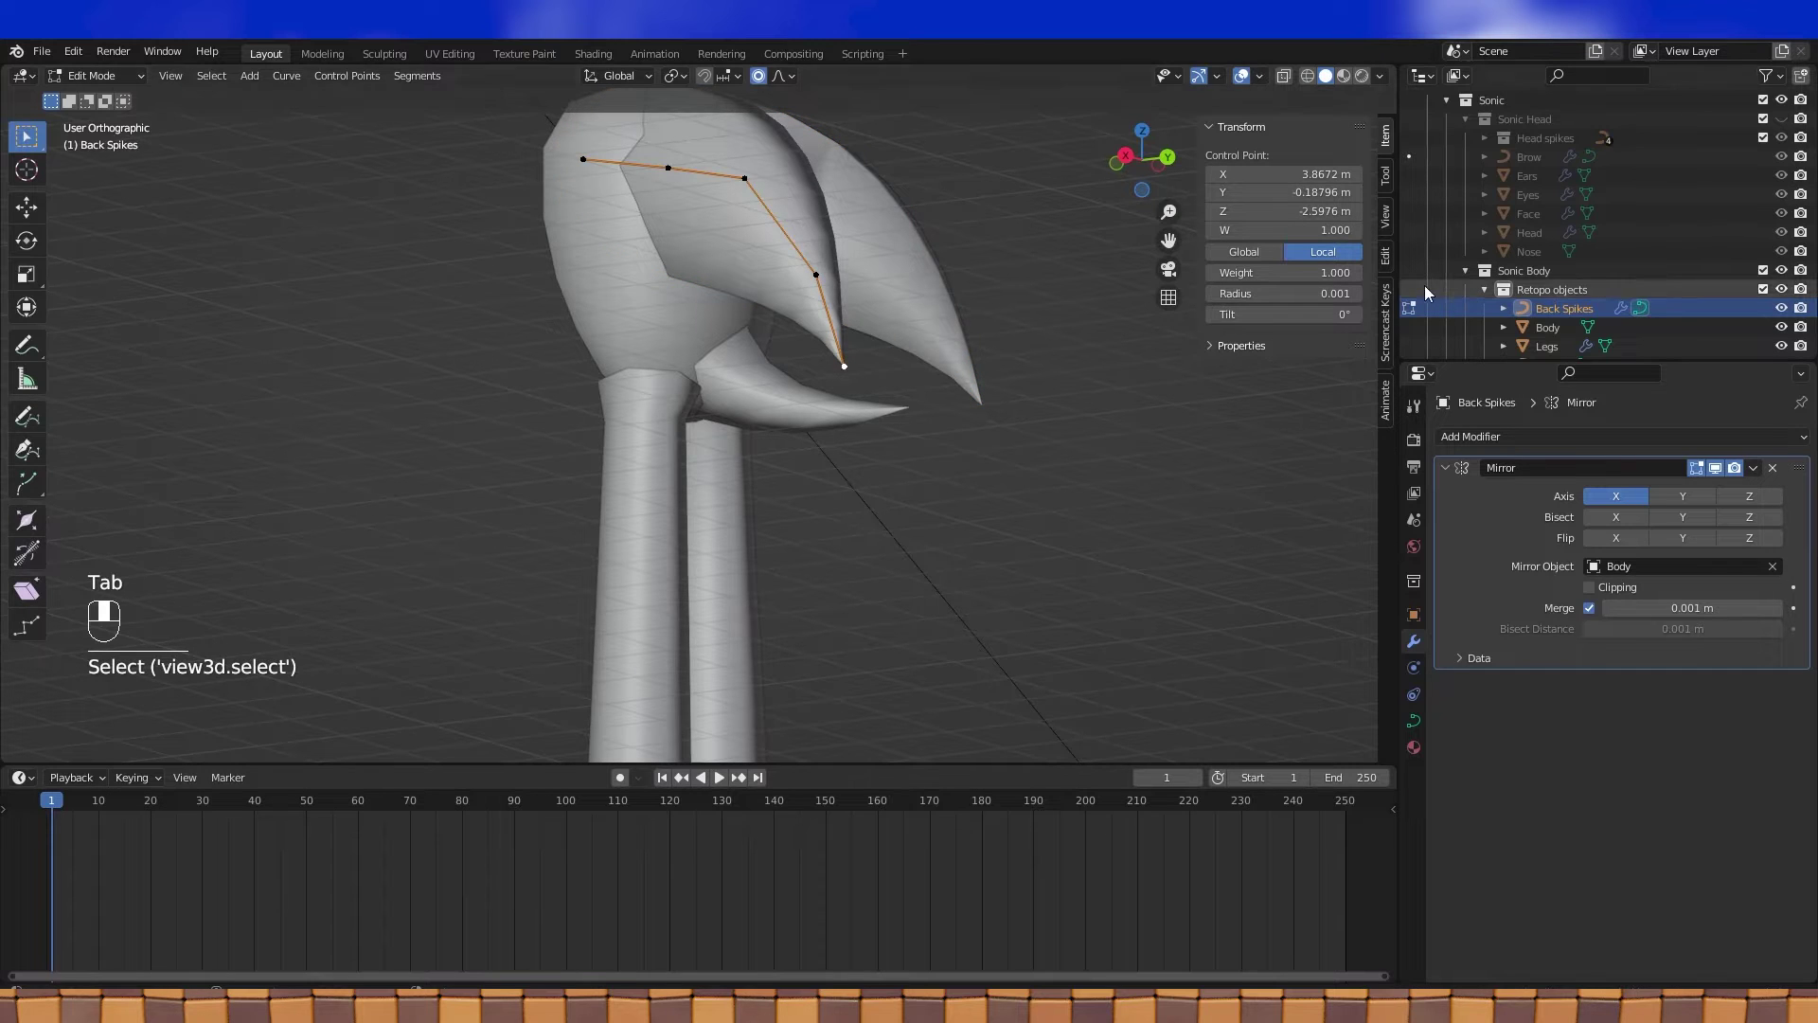
drag(1314, 293, 1269, 293)
key(Tab)
key(Tab)
key(Tab)
Set the radius of the tail curve's tip control point to 0
click(868, 413)
key(Tab)
click(920, 408)
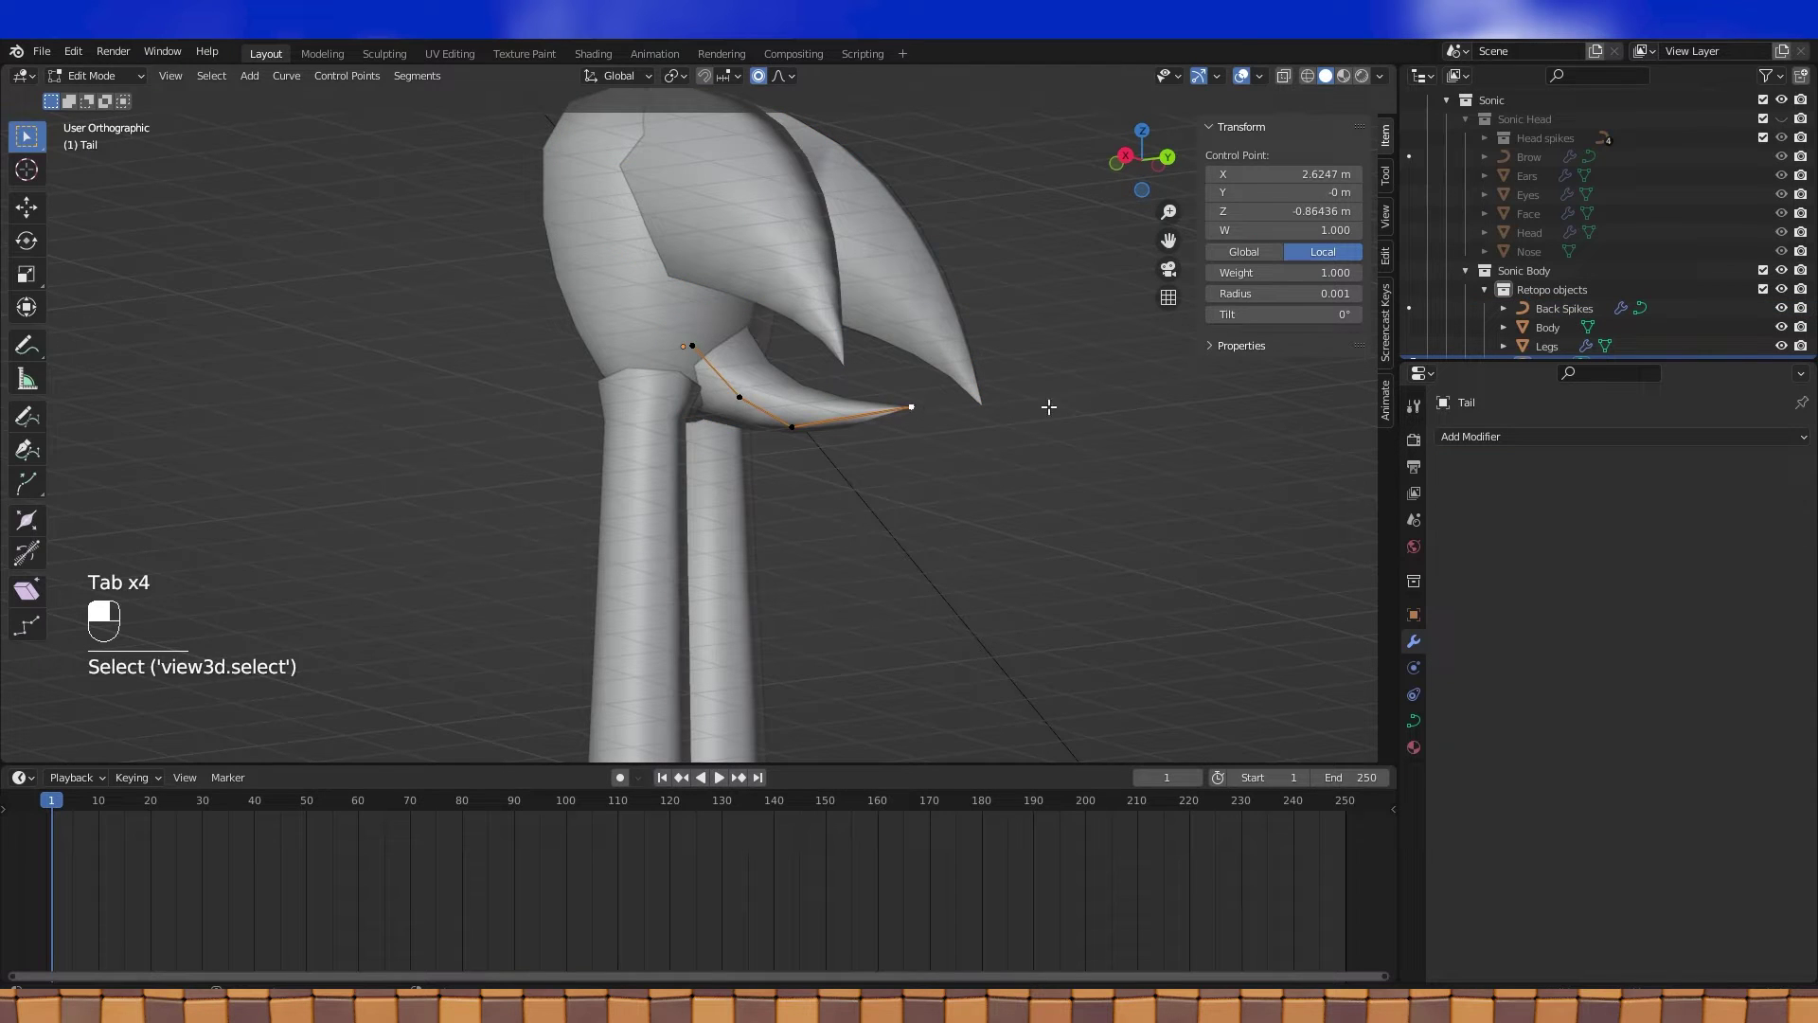
click(1284, 295)
text(0)
key(Return)
key(Tab)
scroll(1004, 464, down, 4)
mouse_move(1002, 464)
middle_down()
mouse_move(837, 458)
mouse_move(1015, 458)
middle_up()
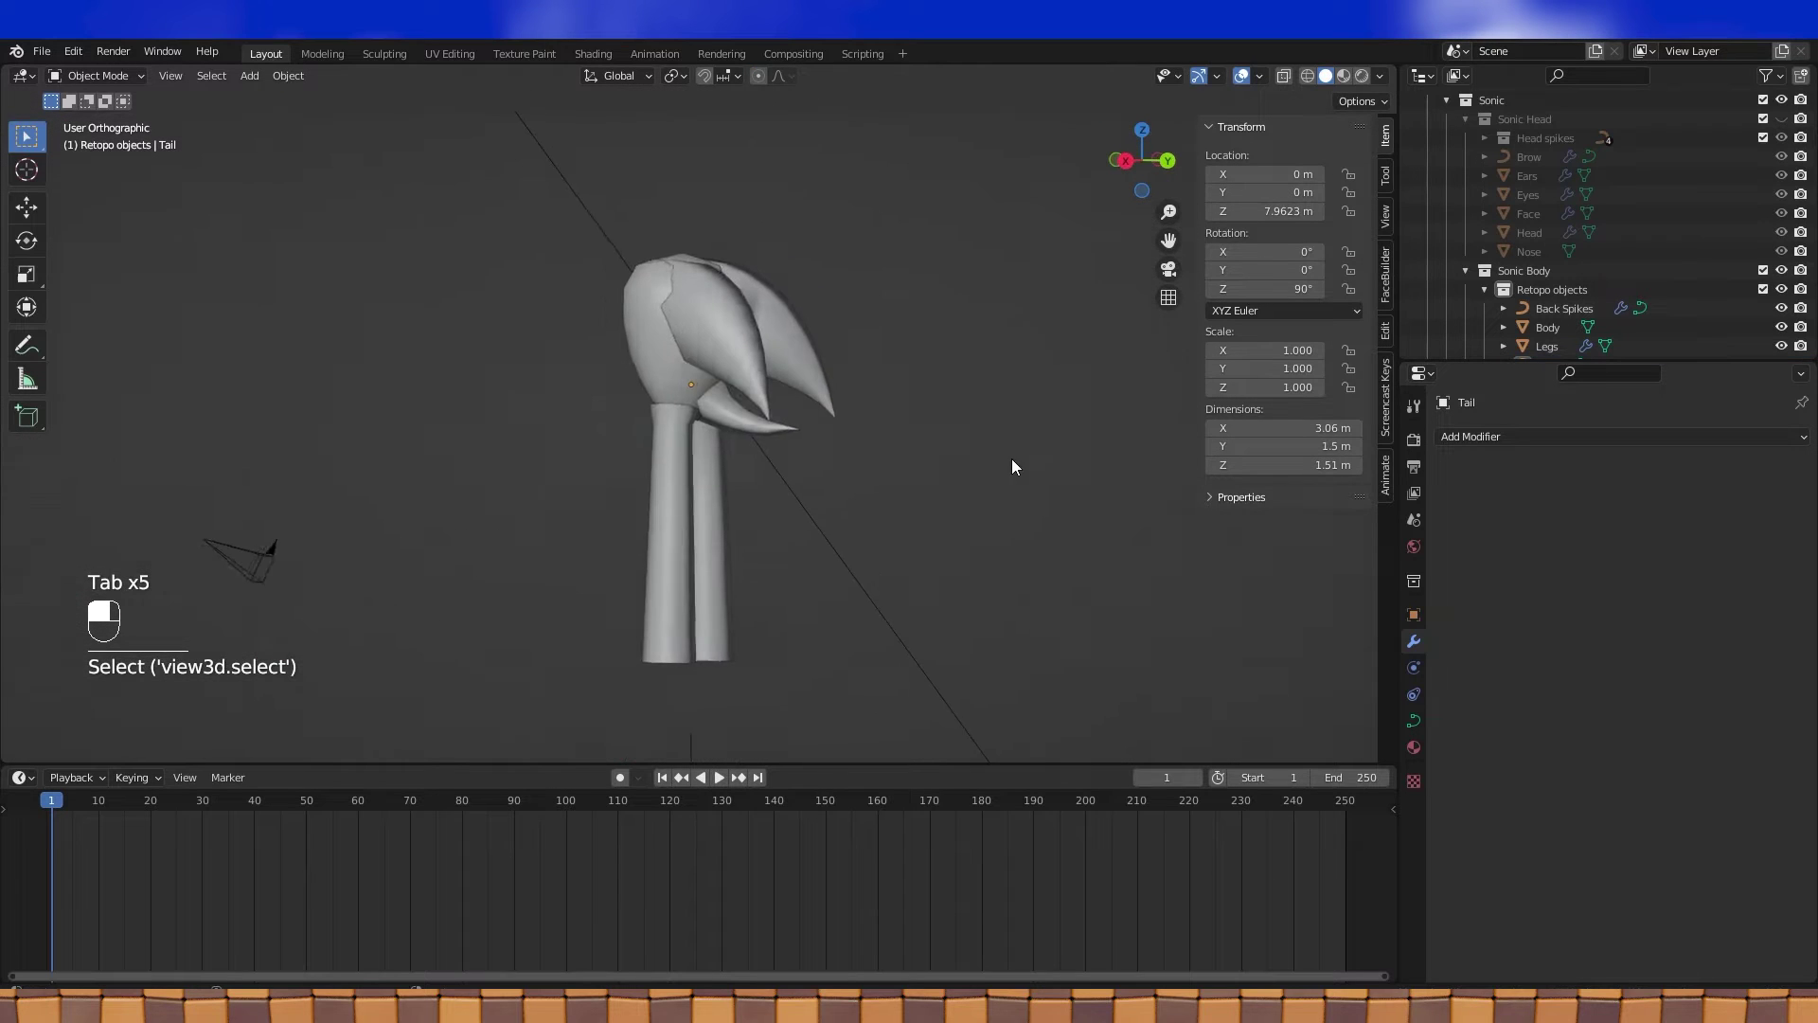
Convert the Back Spikes and Tail curves to meshes with Keep Original enabled
scroll(1015, 459, up, 3)
shift+click(781, 287)
shift+middle_drag(809, 253, 747, 276)
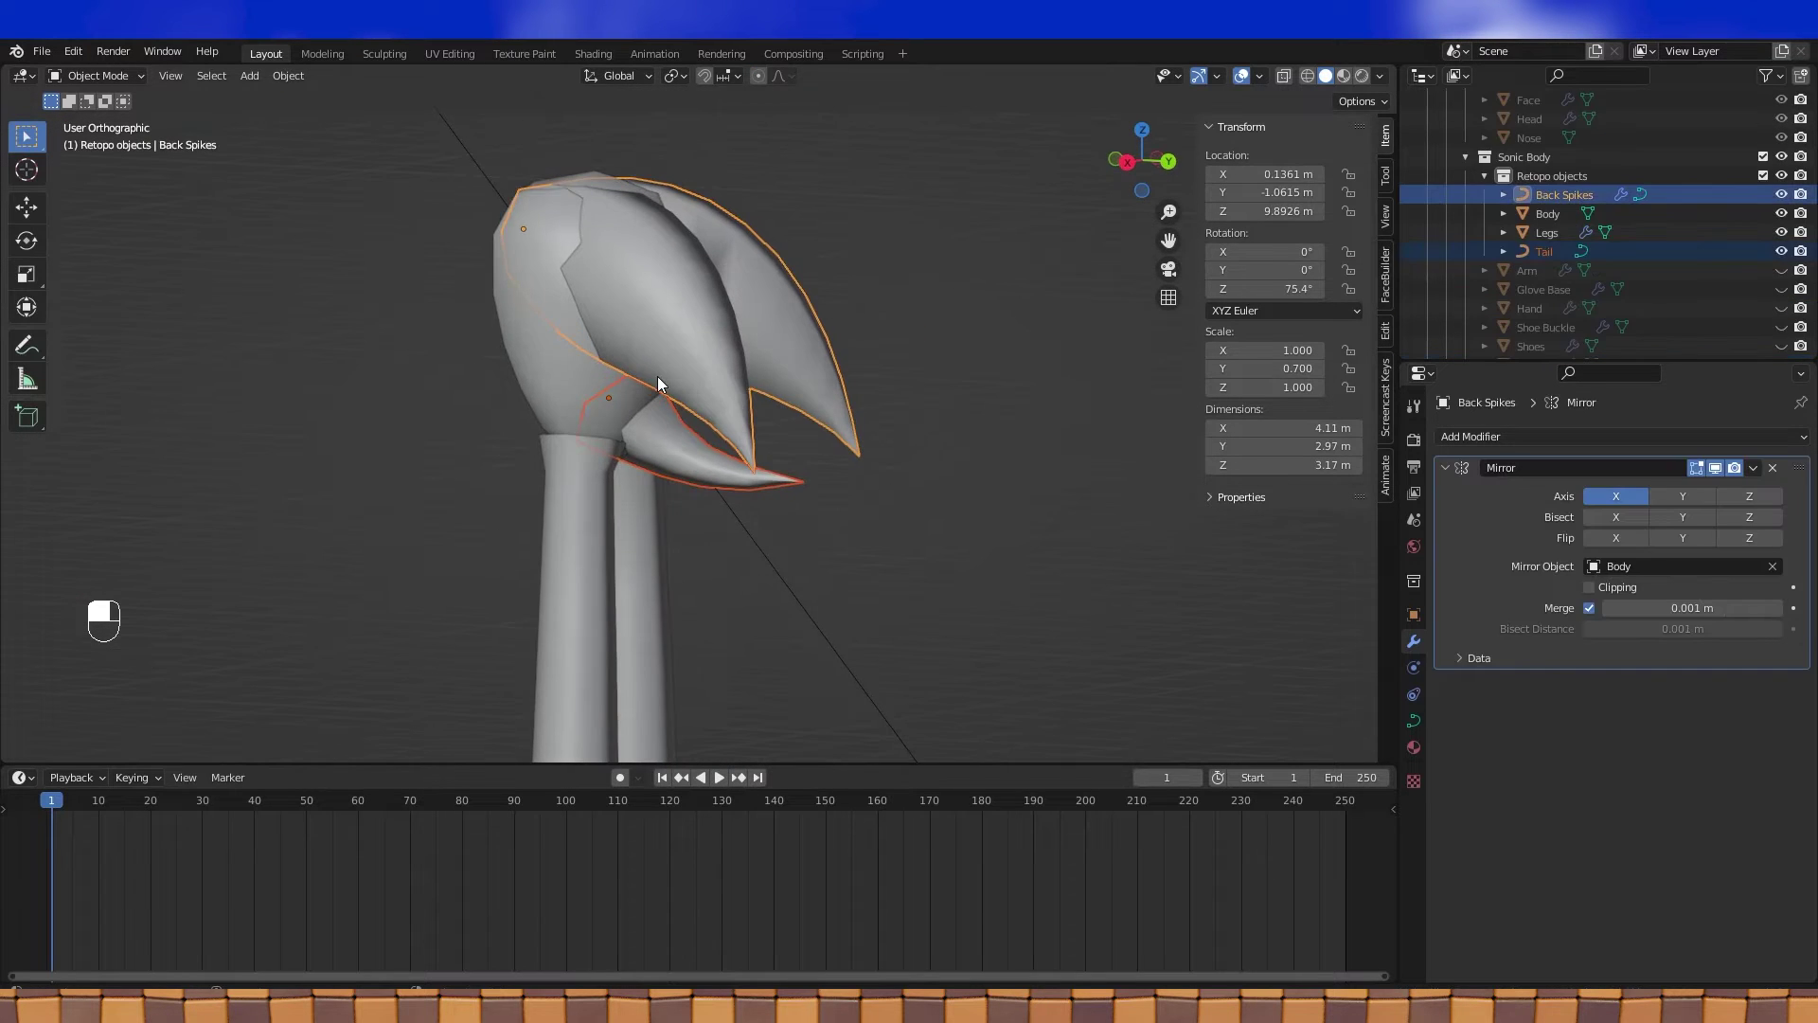
key(alt+c)
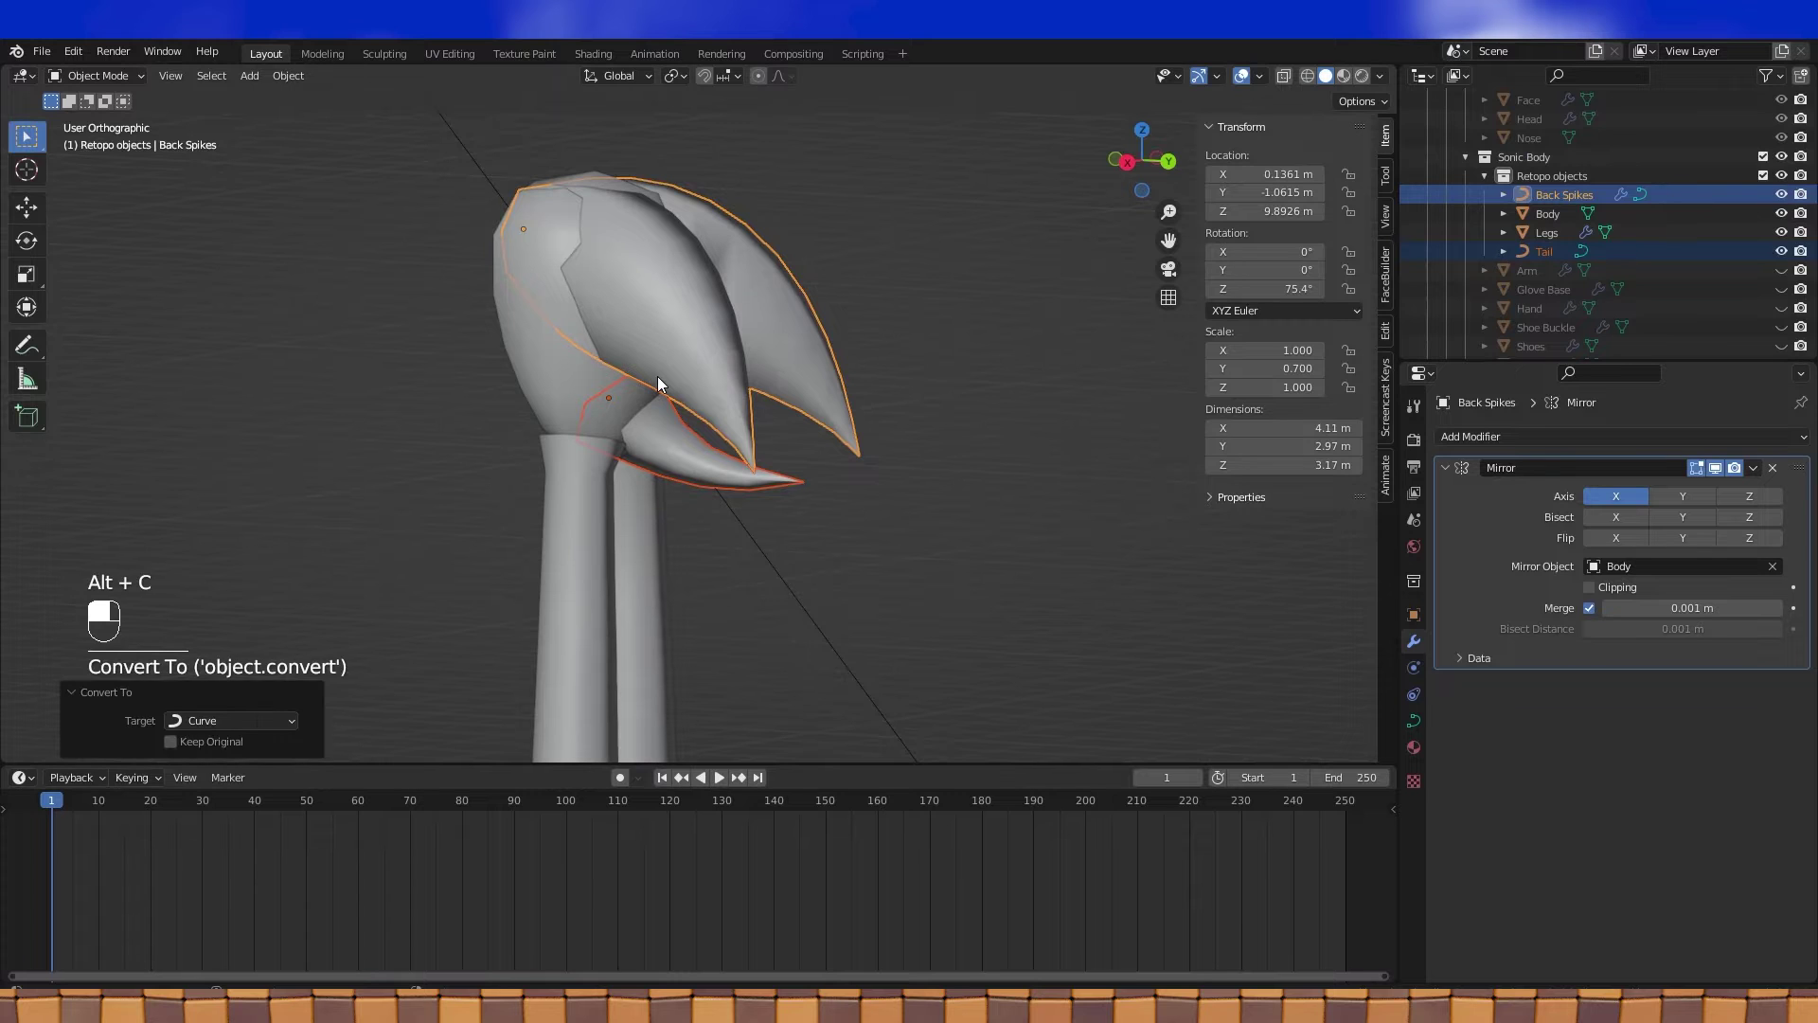
click(272, 721)
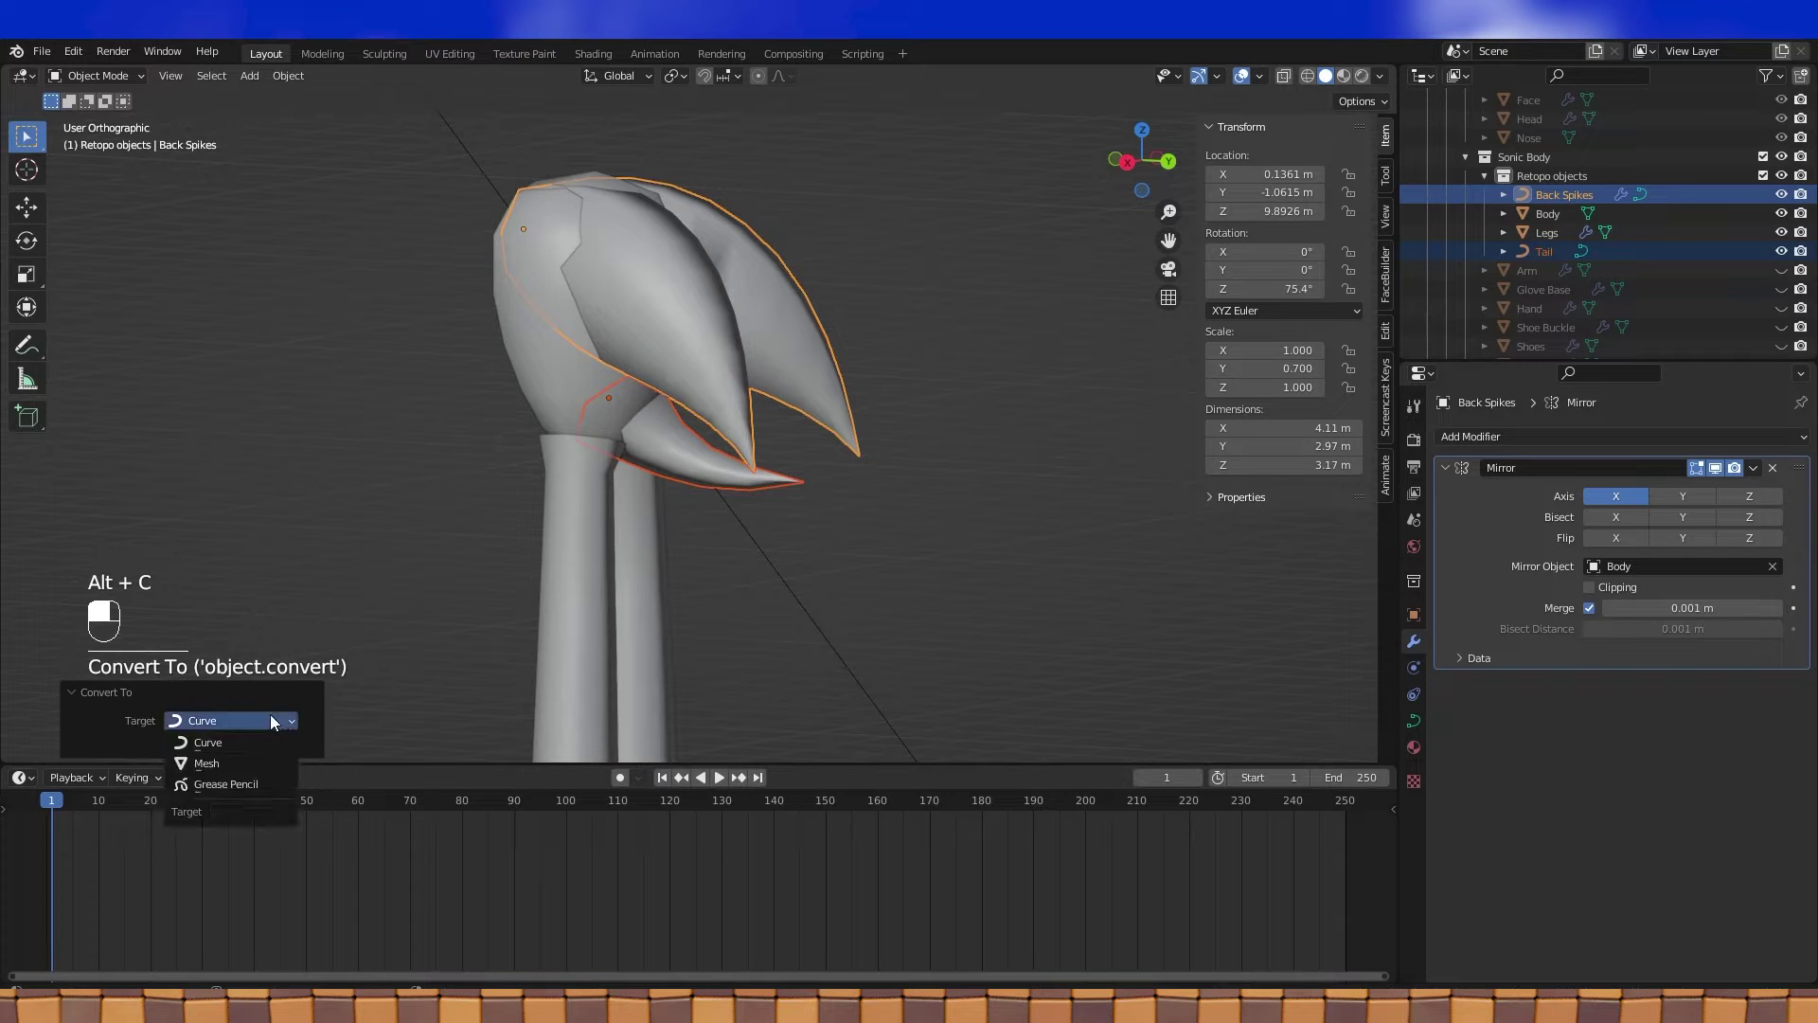
click(232, 763)
click(172, 723)
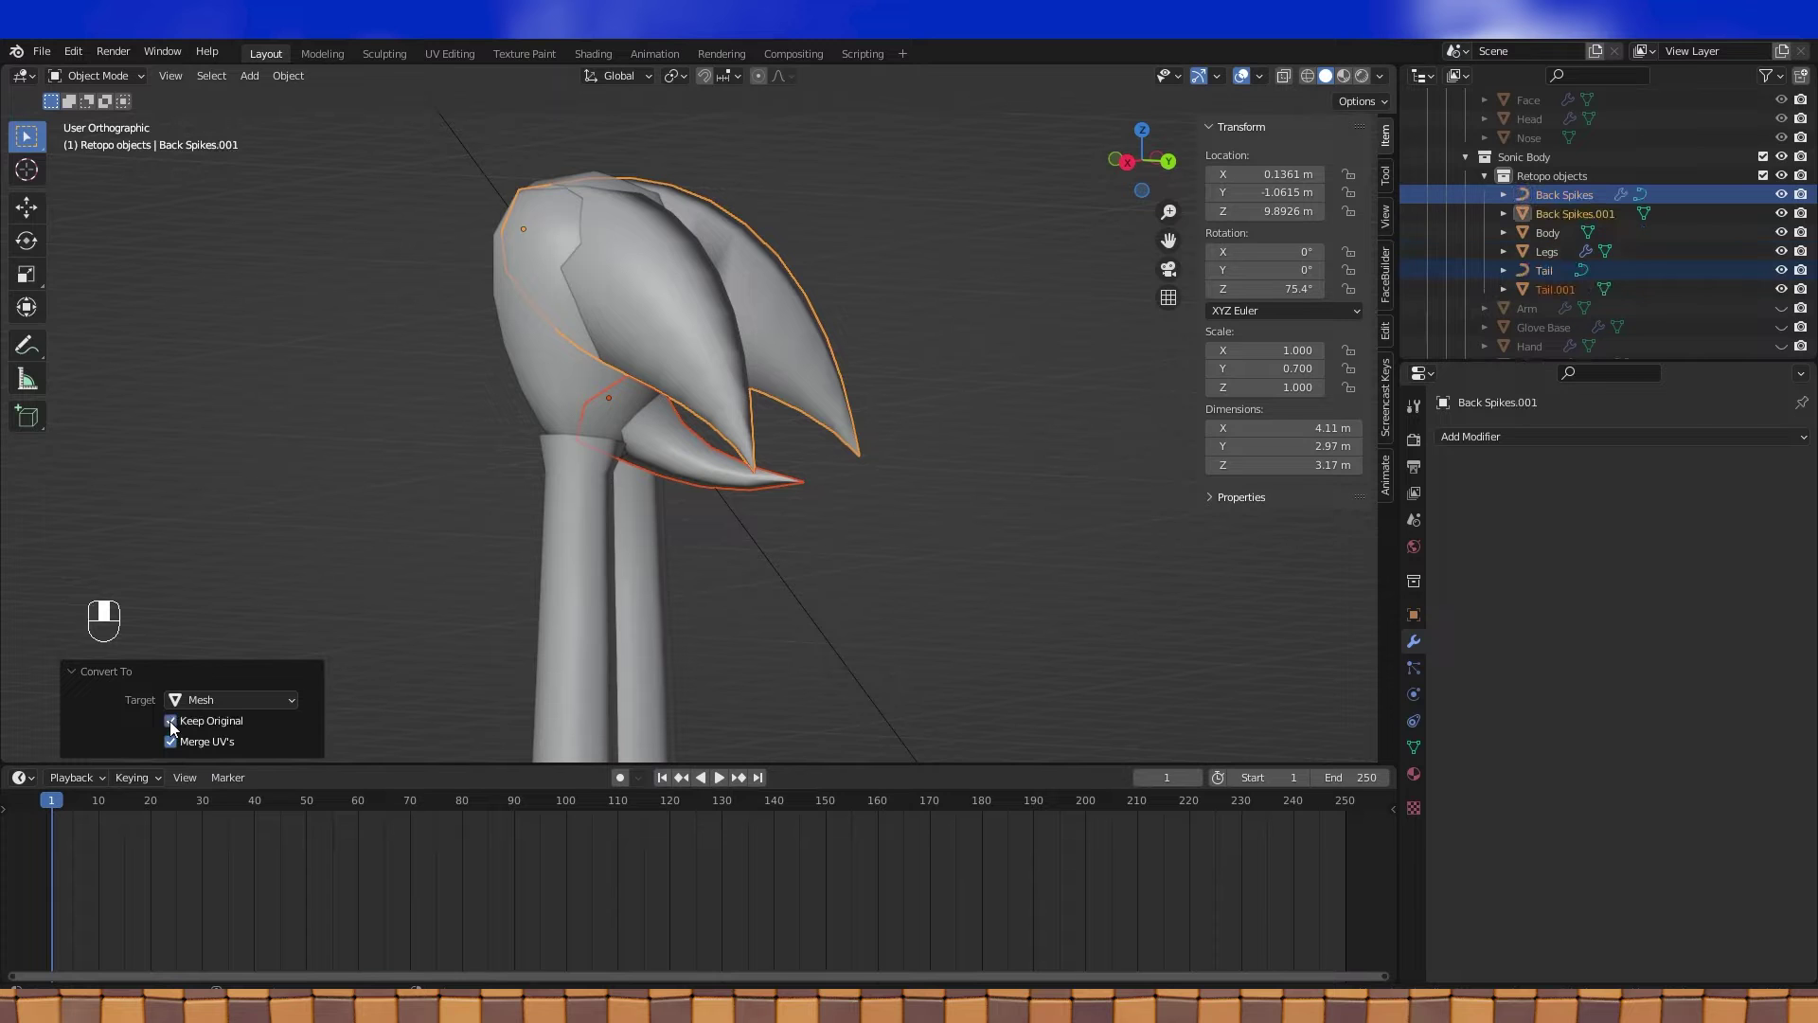
middle_drag(522, 591, 875, 334)
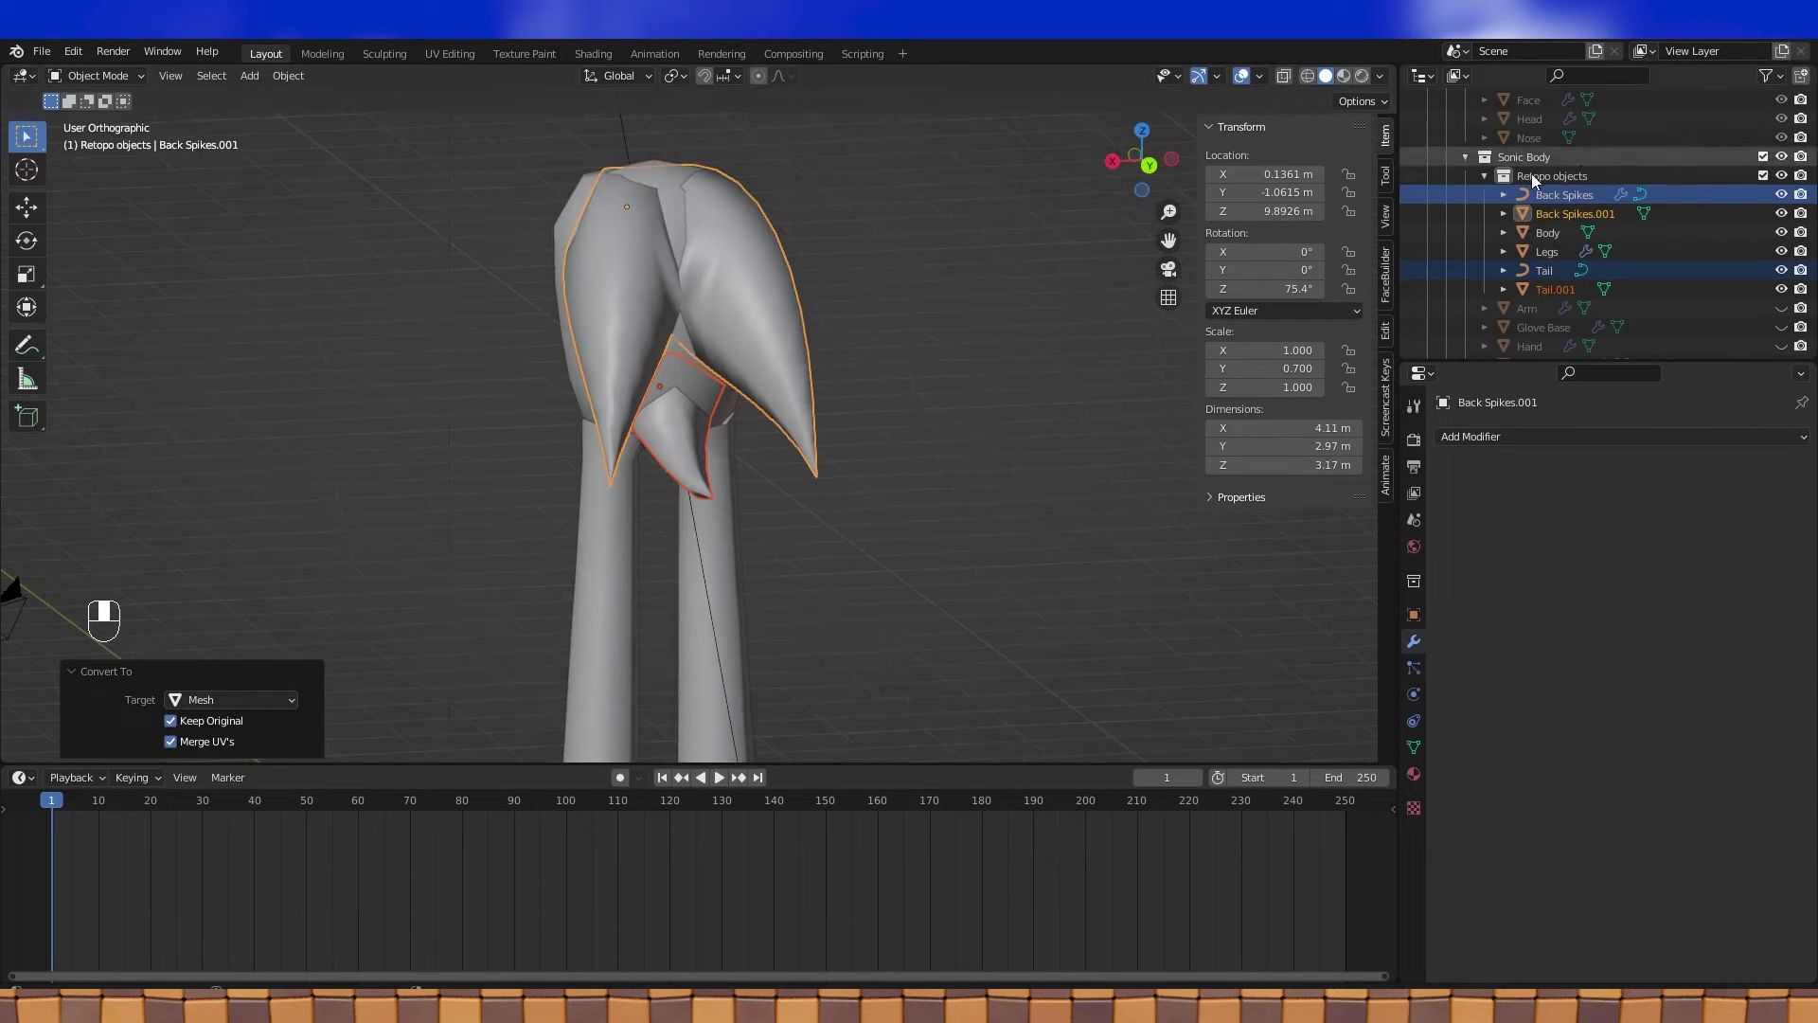
Hide the original Back Spikes and Tail curves and inspect the converted meshes' topology in Edit Mode
click(1782, 195)
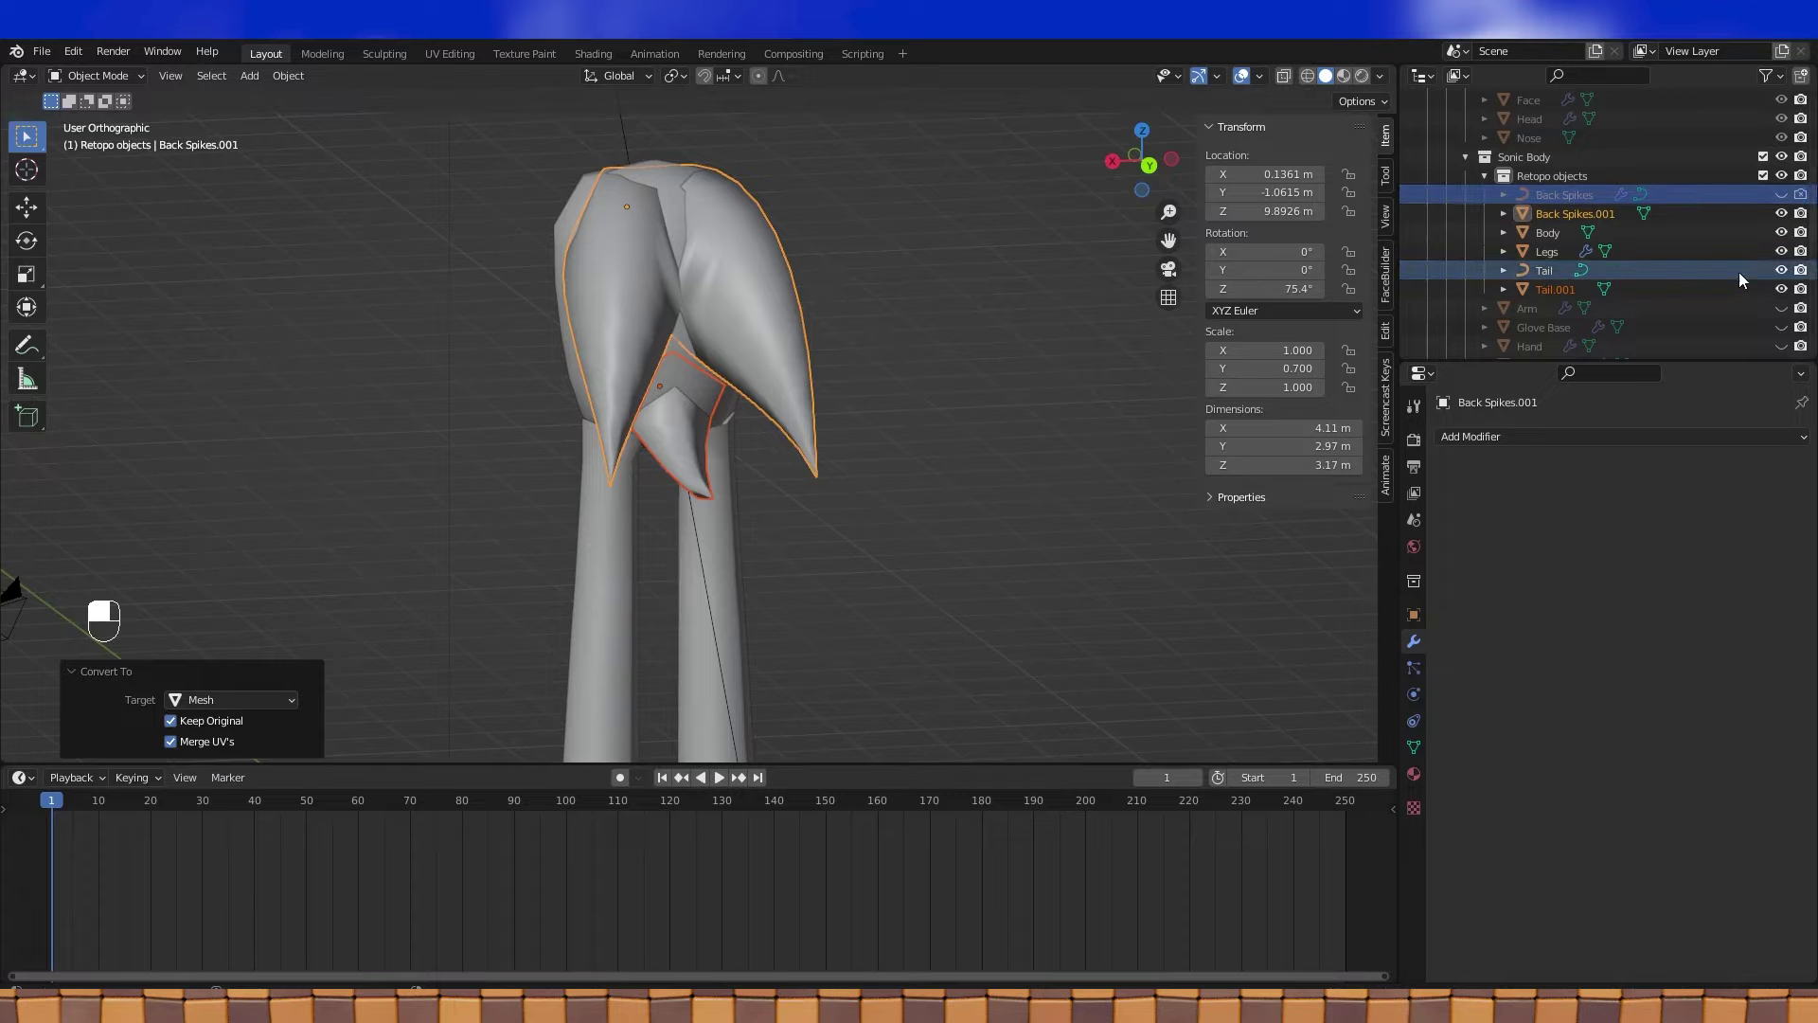
key(Tab)
mouse_move(836, 288)
middle_down()
mouse_move(808, 272)
mouse_move(618, 296)
mouse_move(798, 306)
mouse_move(848, 279)
middle_up()
middle_drag(847, 280, 891, 273)
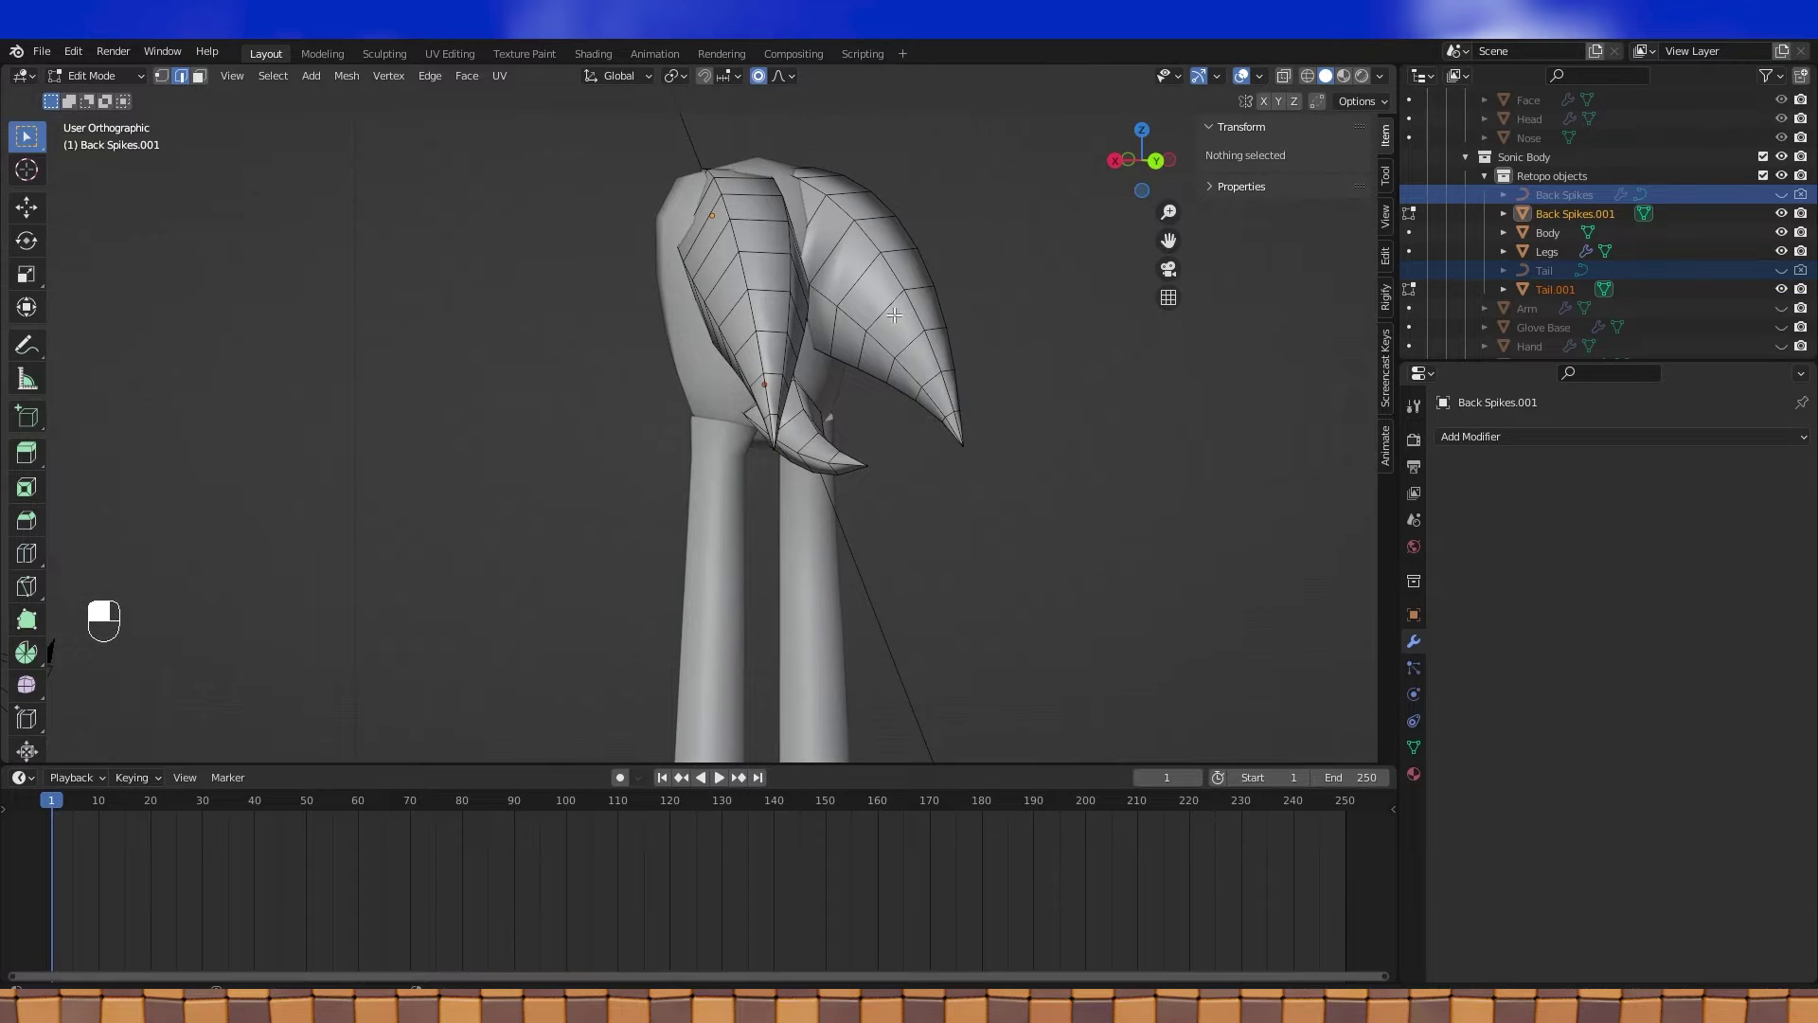
key(Tab)
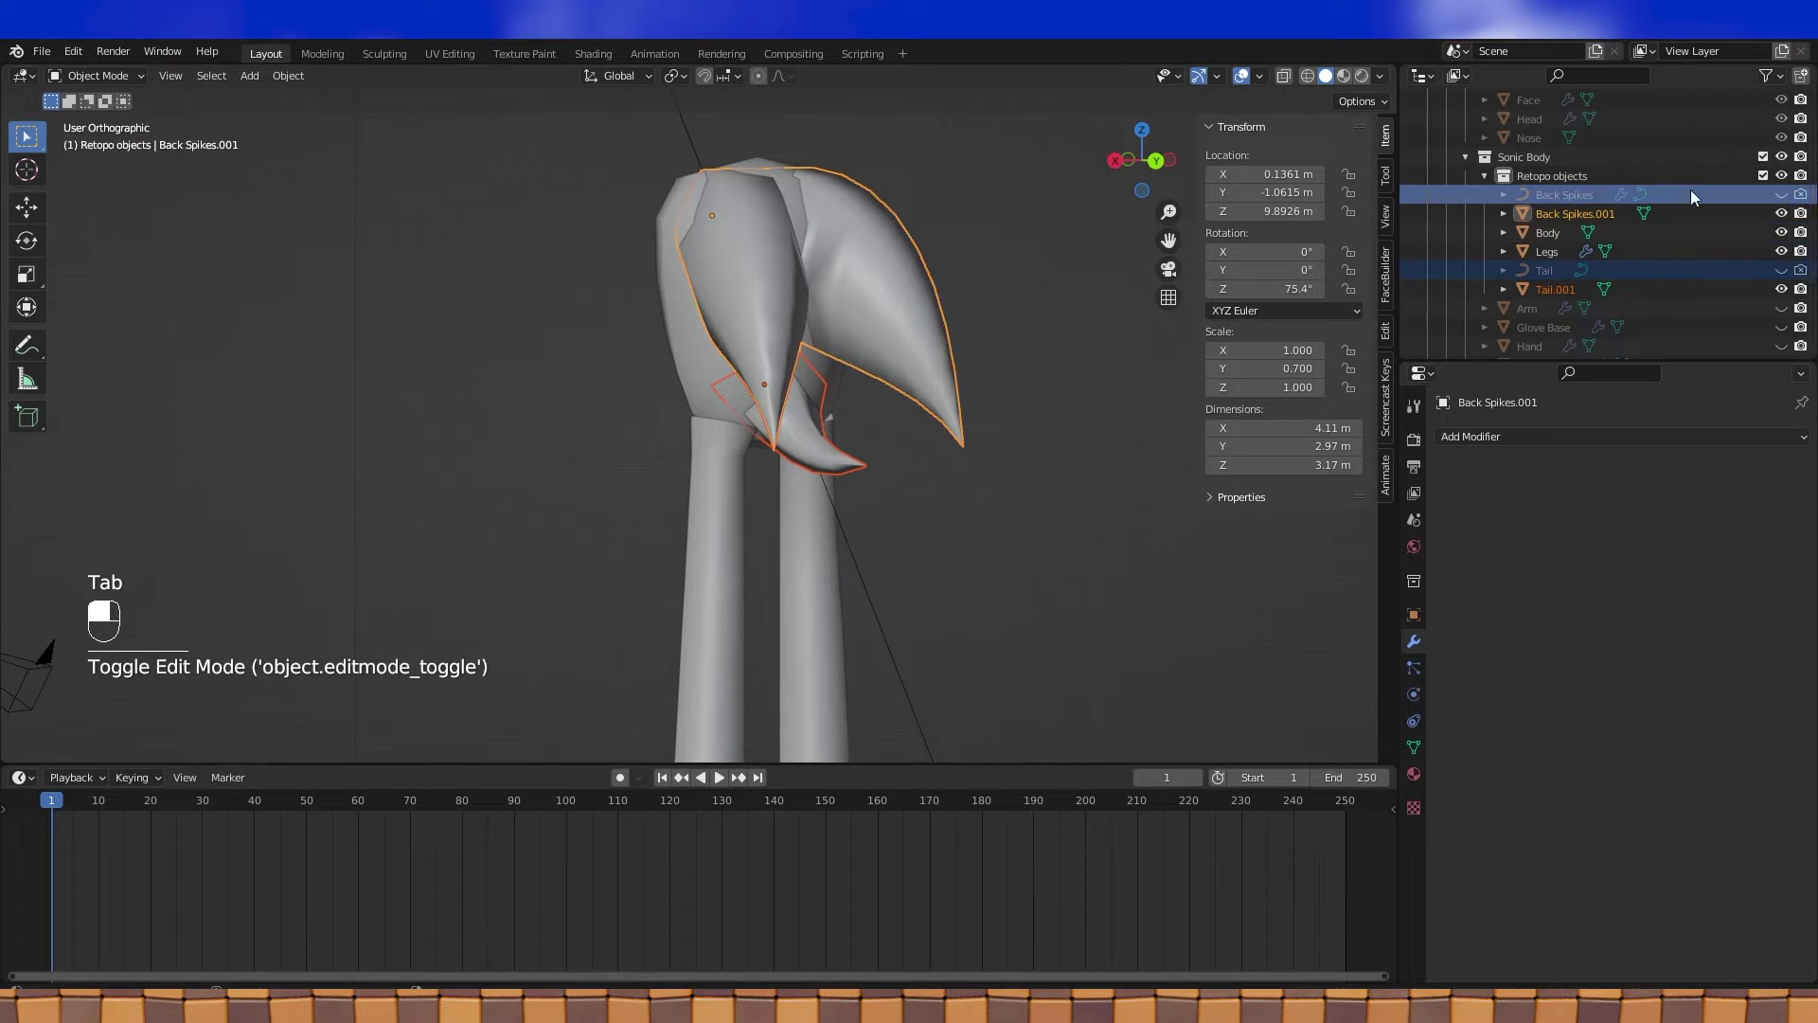
Show the original Back Spikes curve again and examine its bevel resolution settings in Edit Mode
click(1781, 196)
click(1563, 198)
key(Tab)
mouse_move(705, 267)
middle_down()
mouse_move(877, 268)
mouse_move(728, 252)
middle_up()
click(1412, 721)
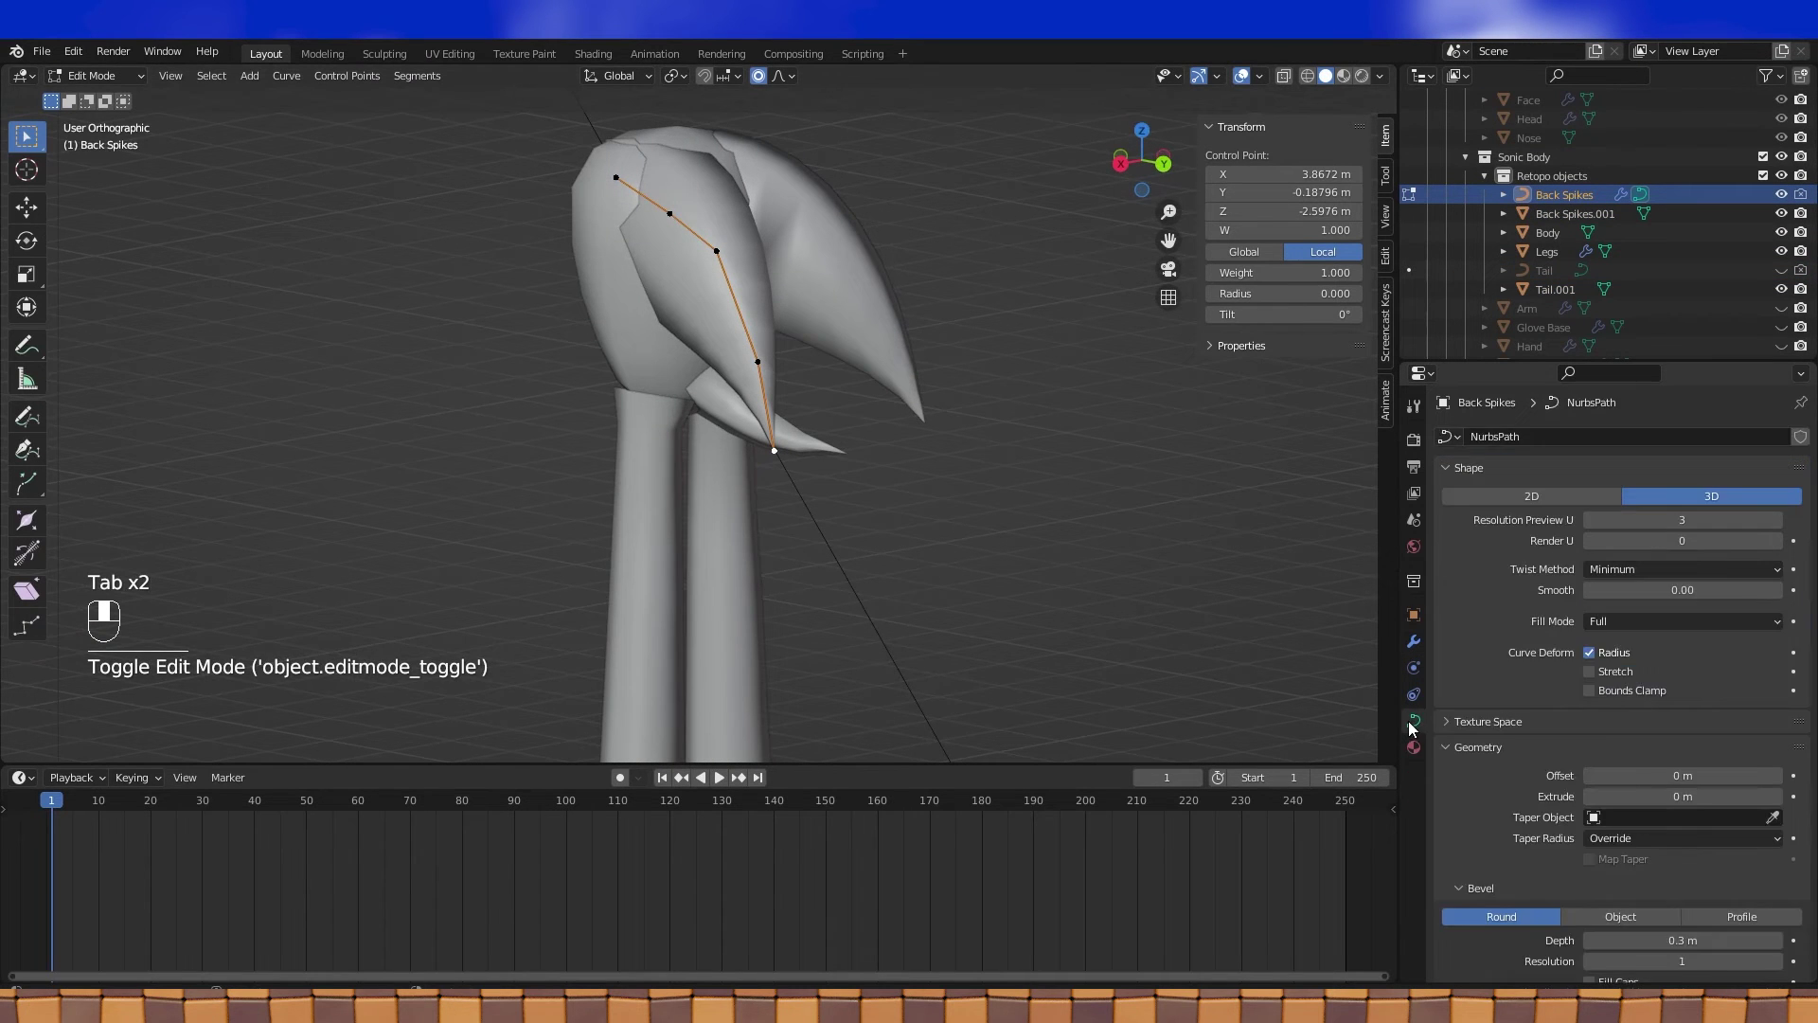
scroll(1663, 674, down, 6)
mouse_move(1669, 812)
mouse_down()
mouse_move(1719, 811)
mouse_move(1662, 811)
mouse_up()
middle_drag(1125, 339, 1056, 341)
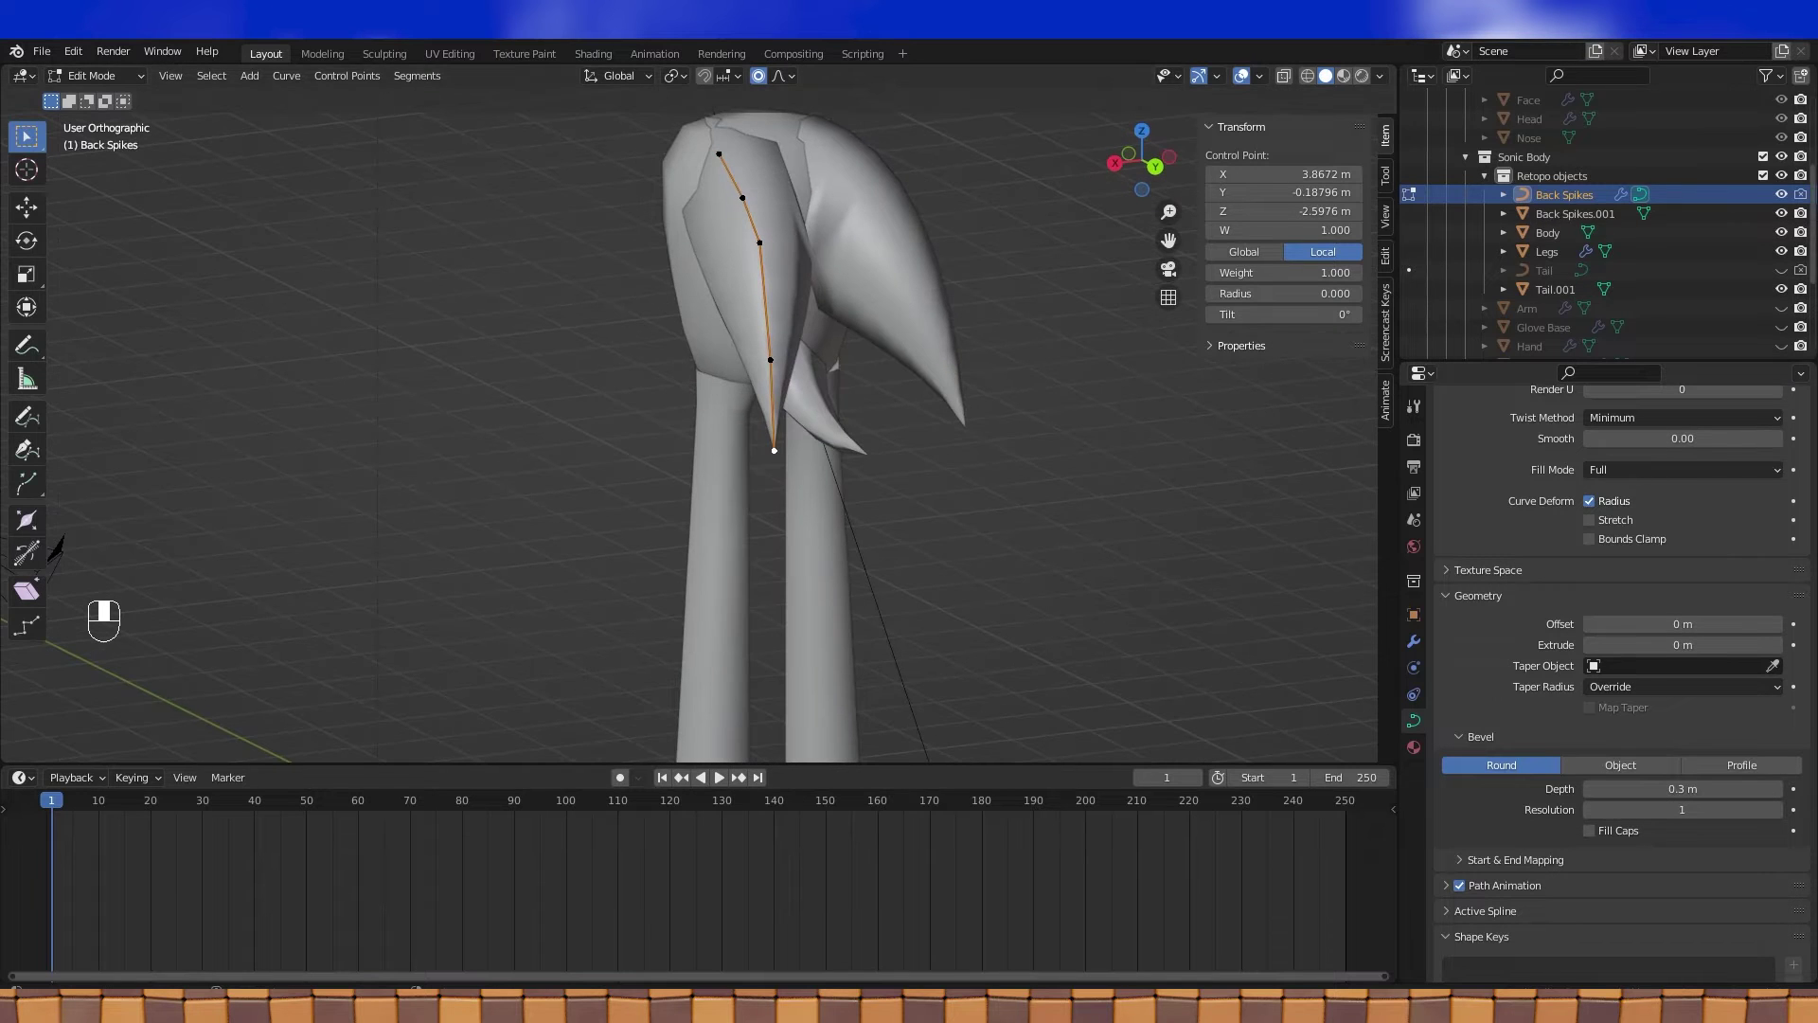
key(Tab)
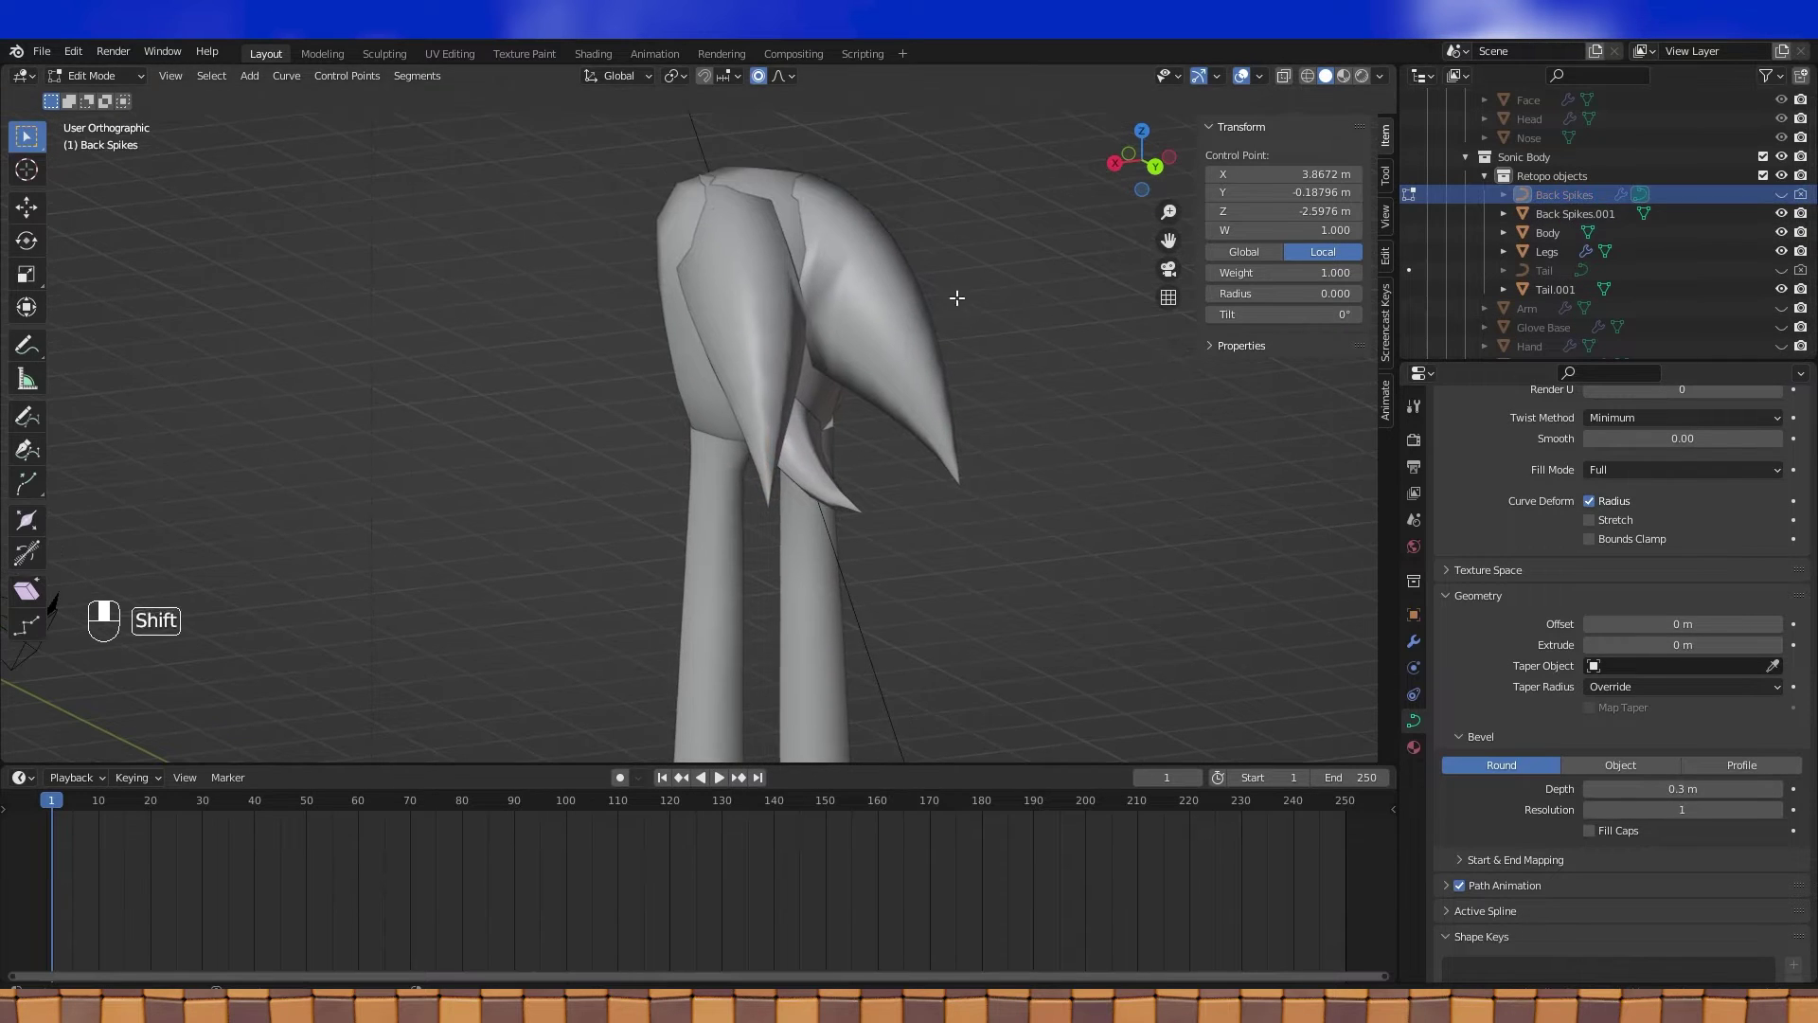
Open the converted Back Spikes mesh for editing in vertex select mode and show its modifier settings
click(926, 341)
key(Tab)
middle_drag(962, 277, 888, 301)
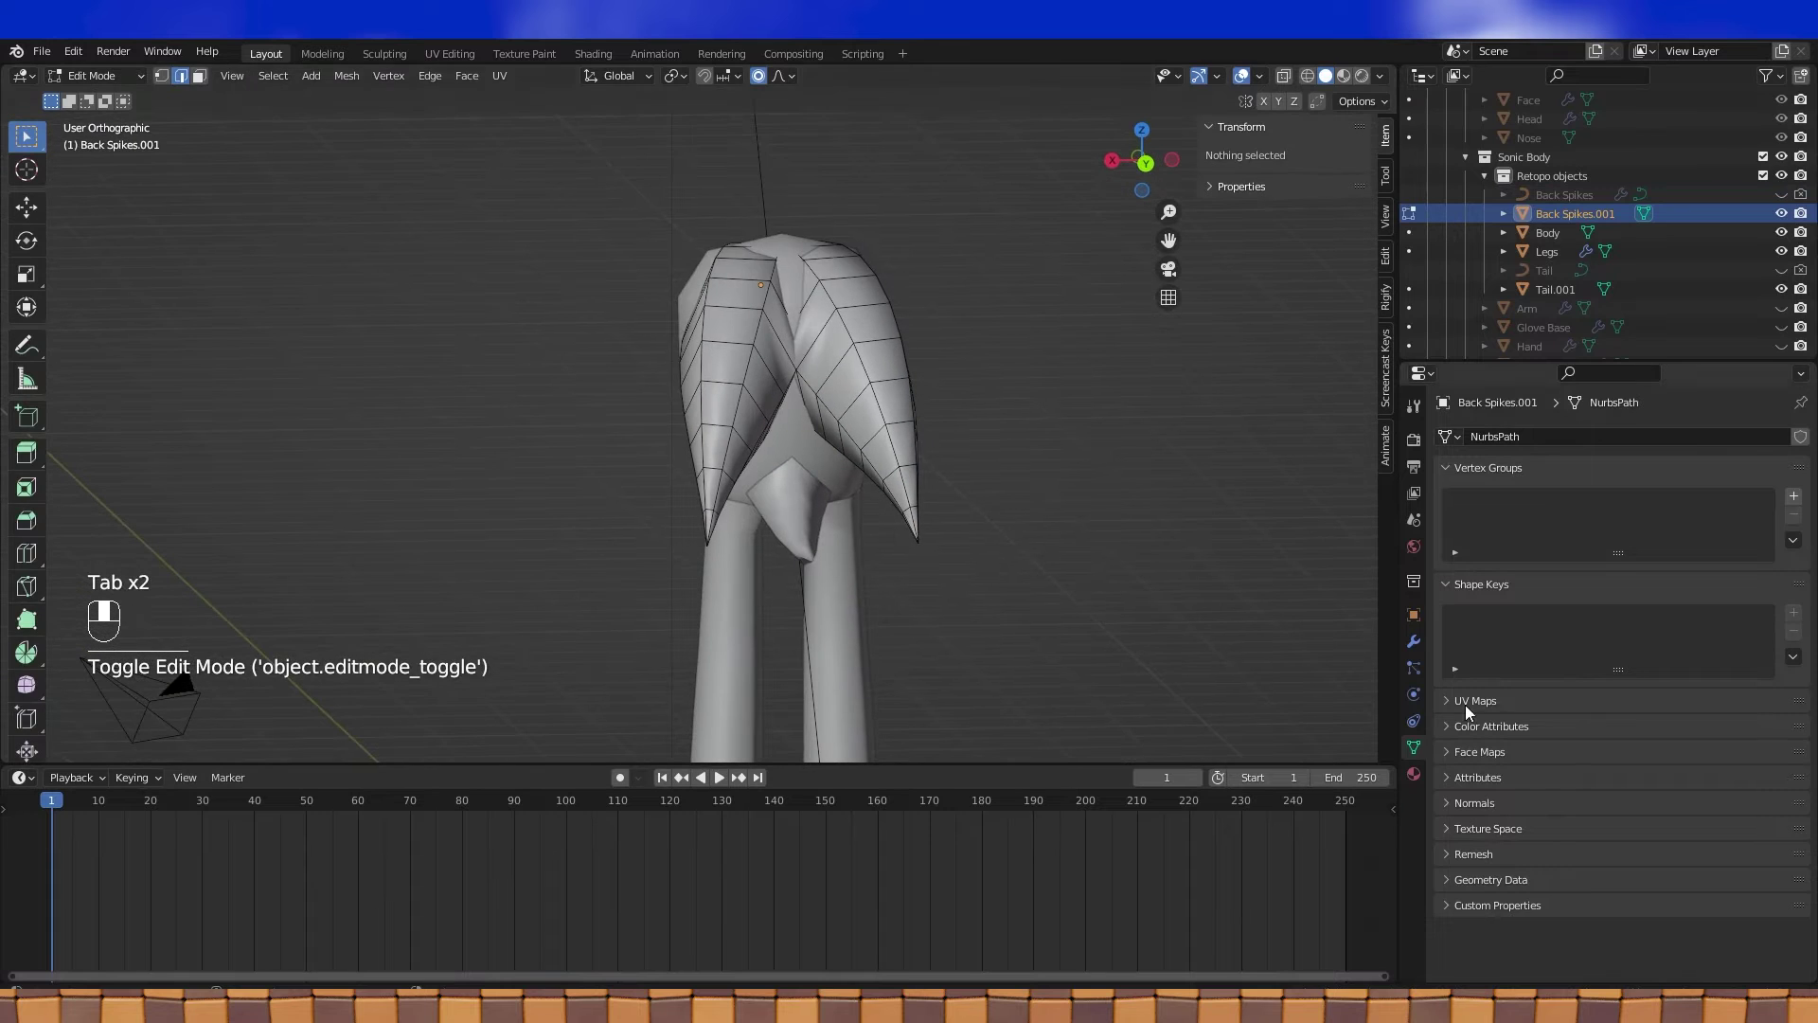
click(1418, 644)
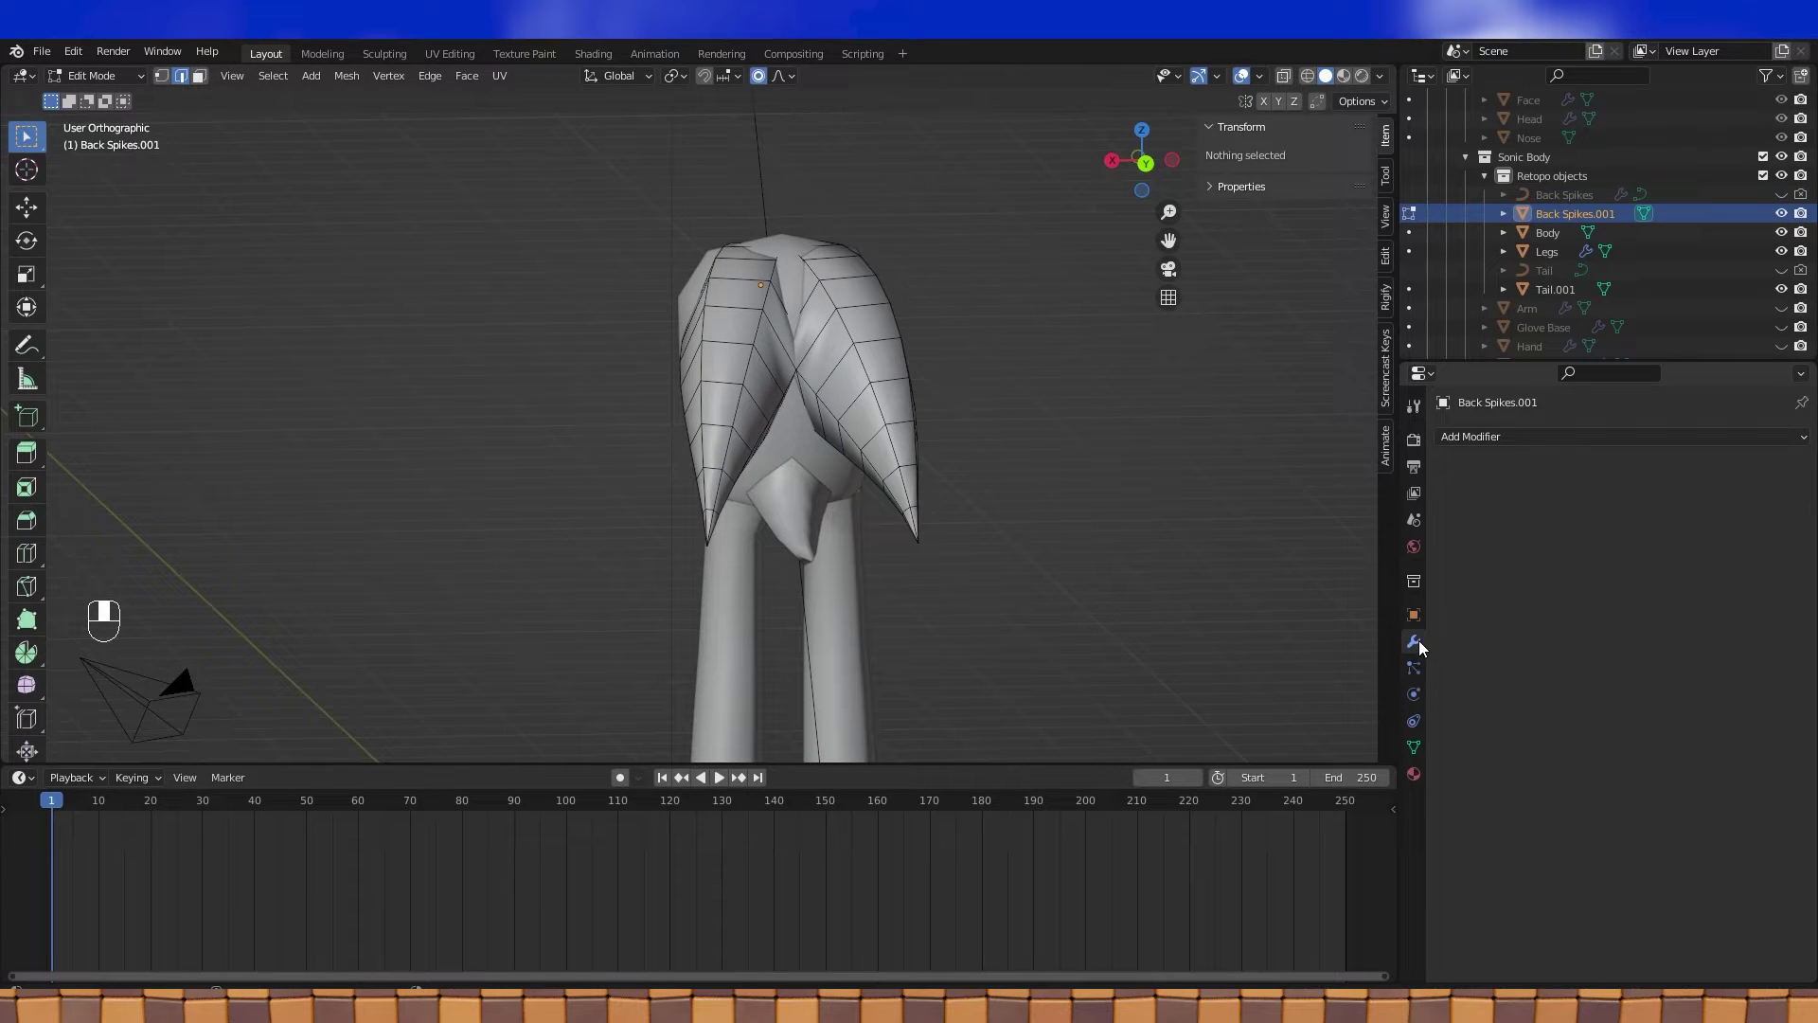
click(161, 76)
scroll(862, 338, up, 2)
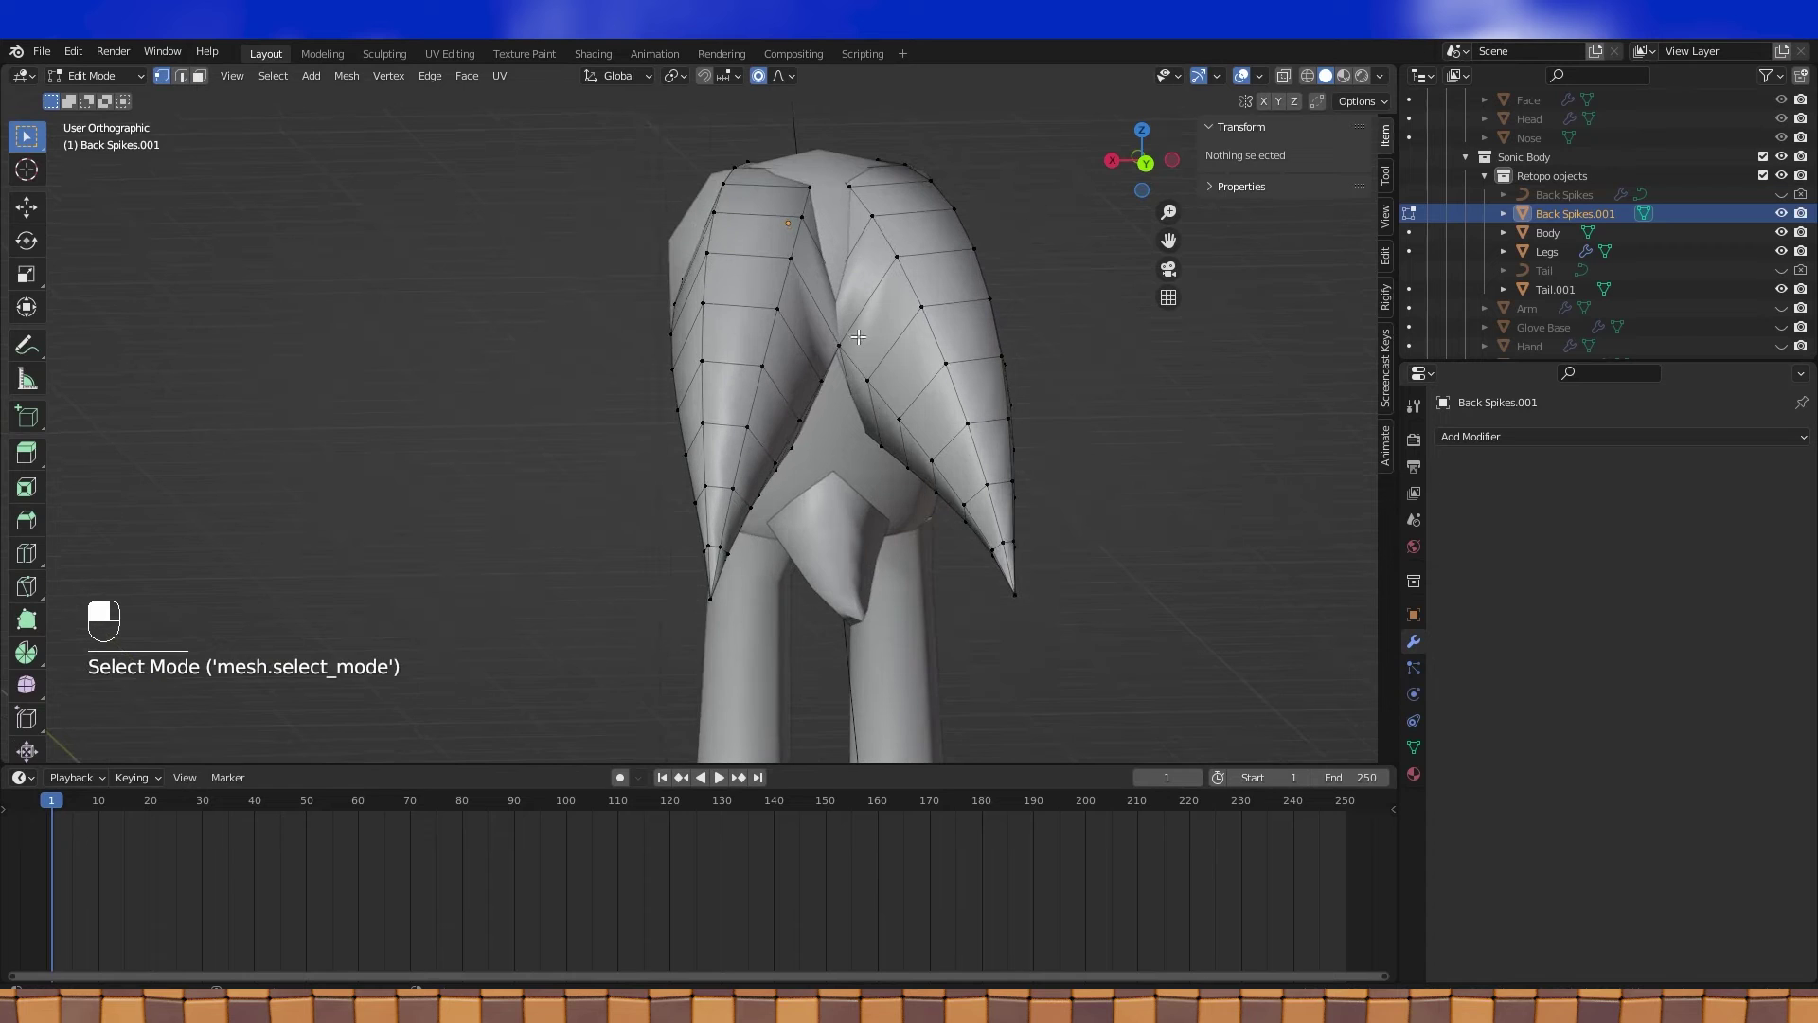
Hide the vertex joining the two back spikes and delete all vertices of the spike on the negative X side
click(839, 345)
key(g)
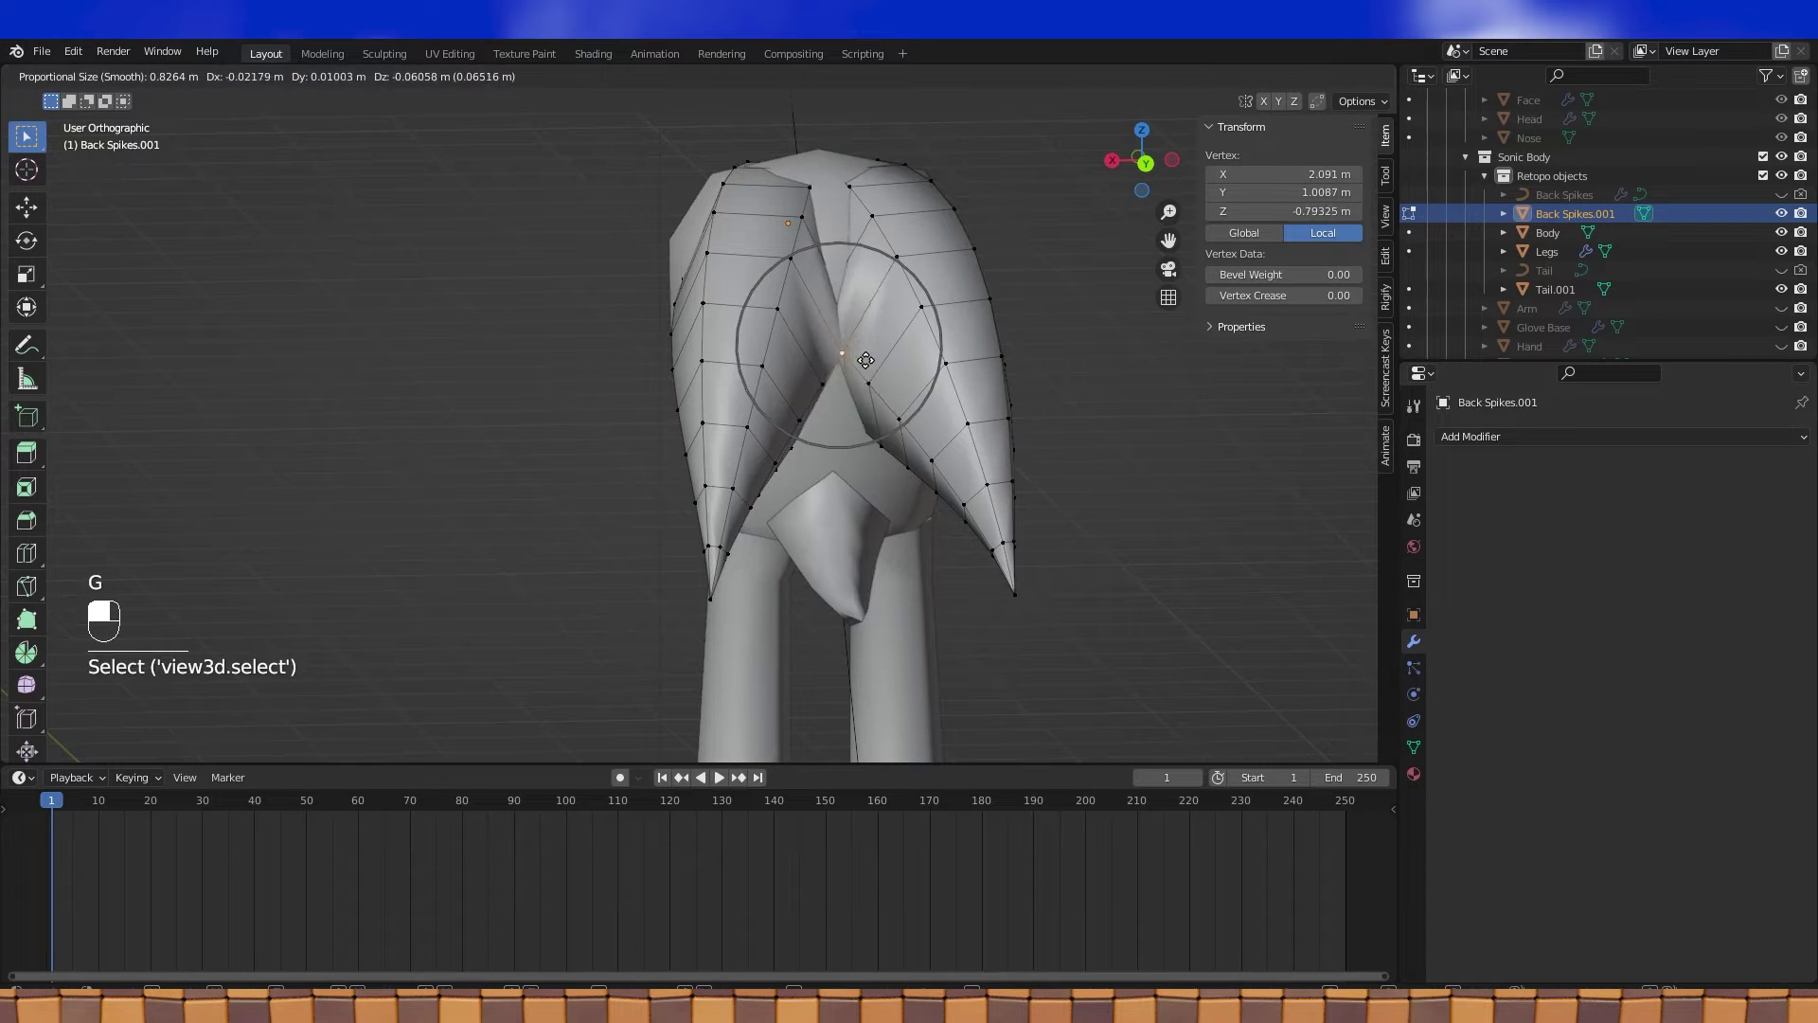
right_click(870, 358)
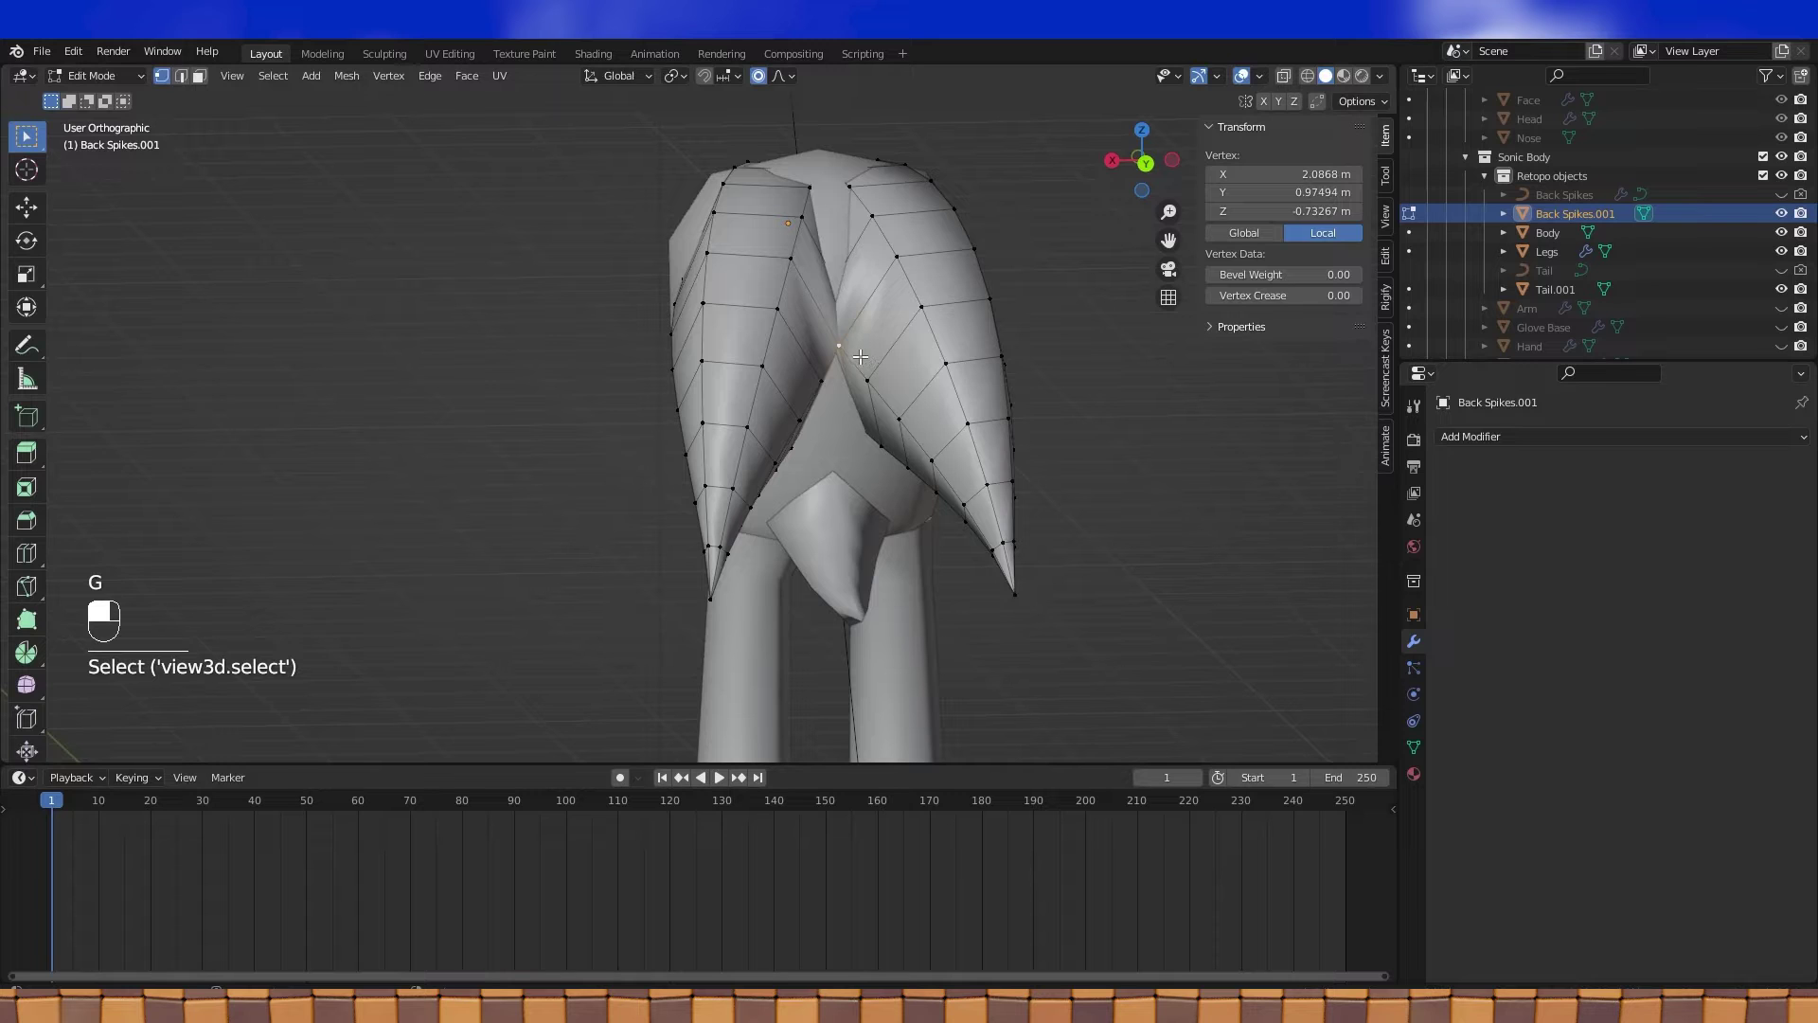
key(h)
click(936, 306)
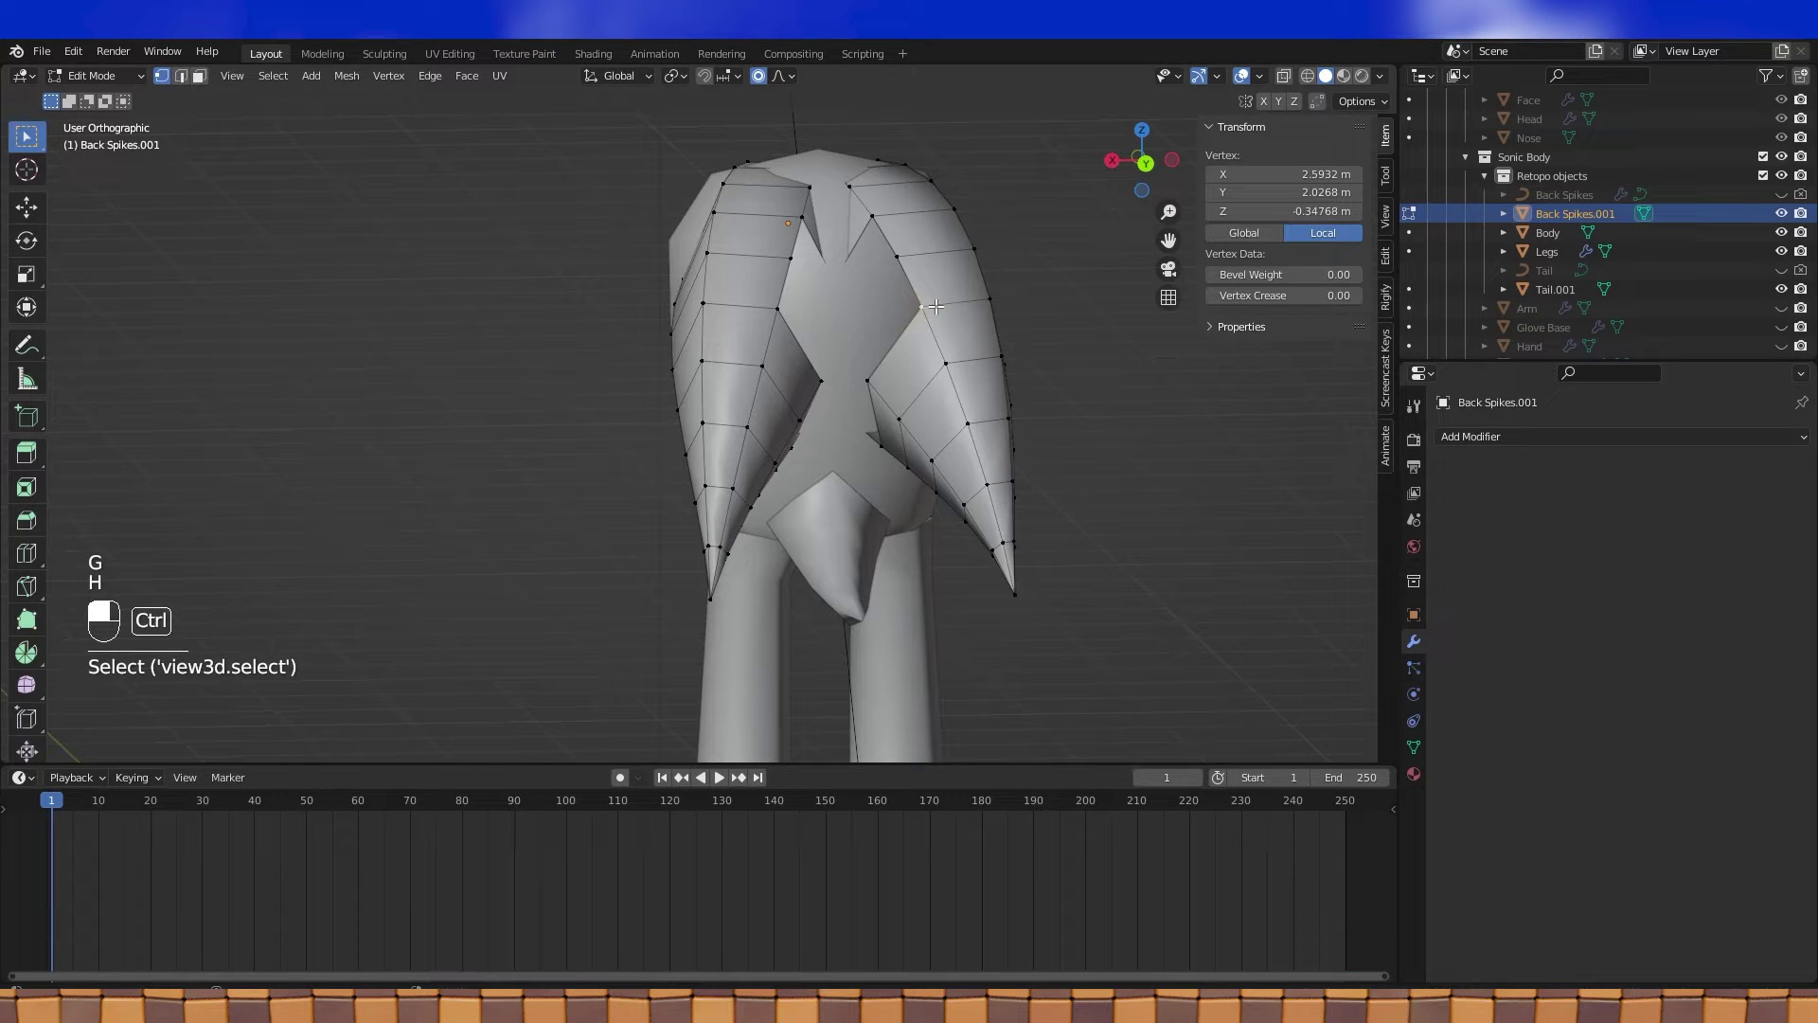
key(ctrl+l)
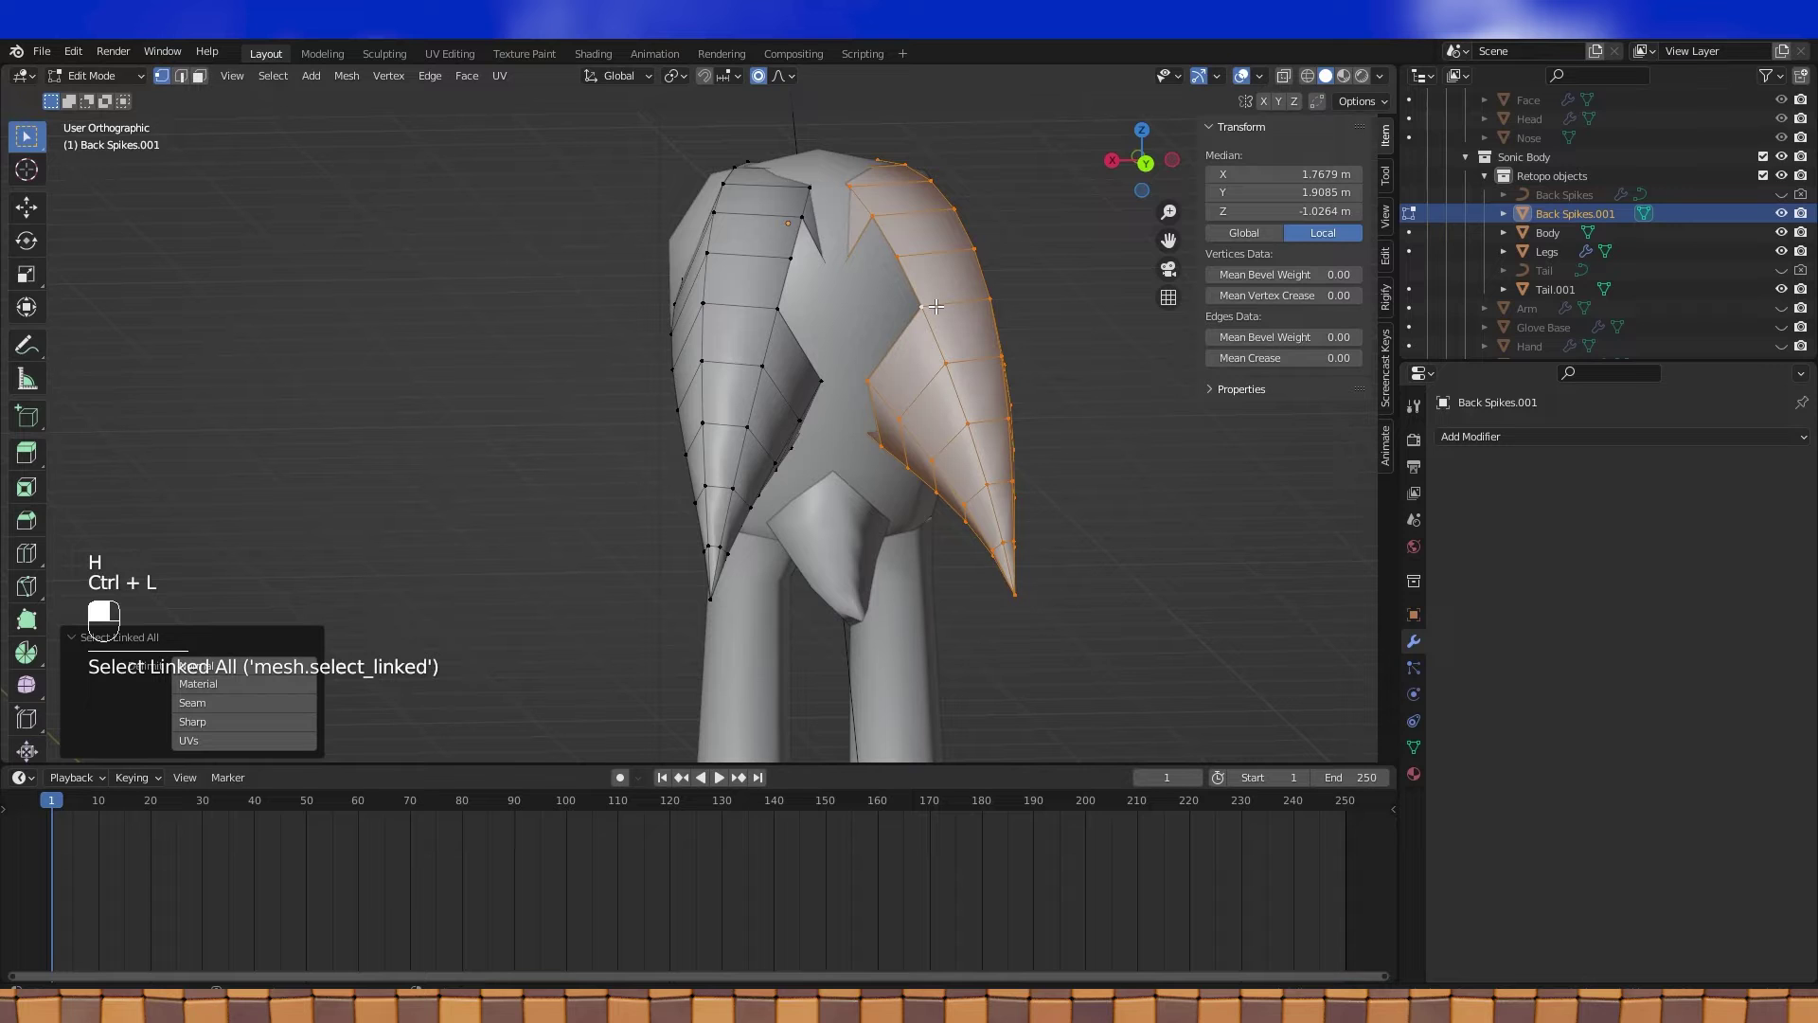
key(x)
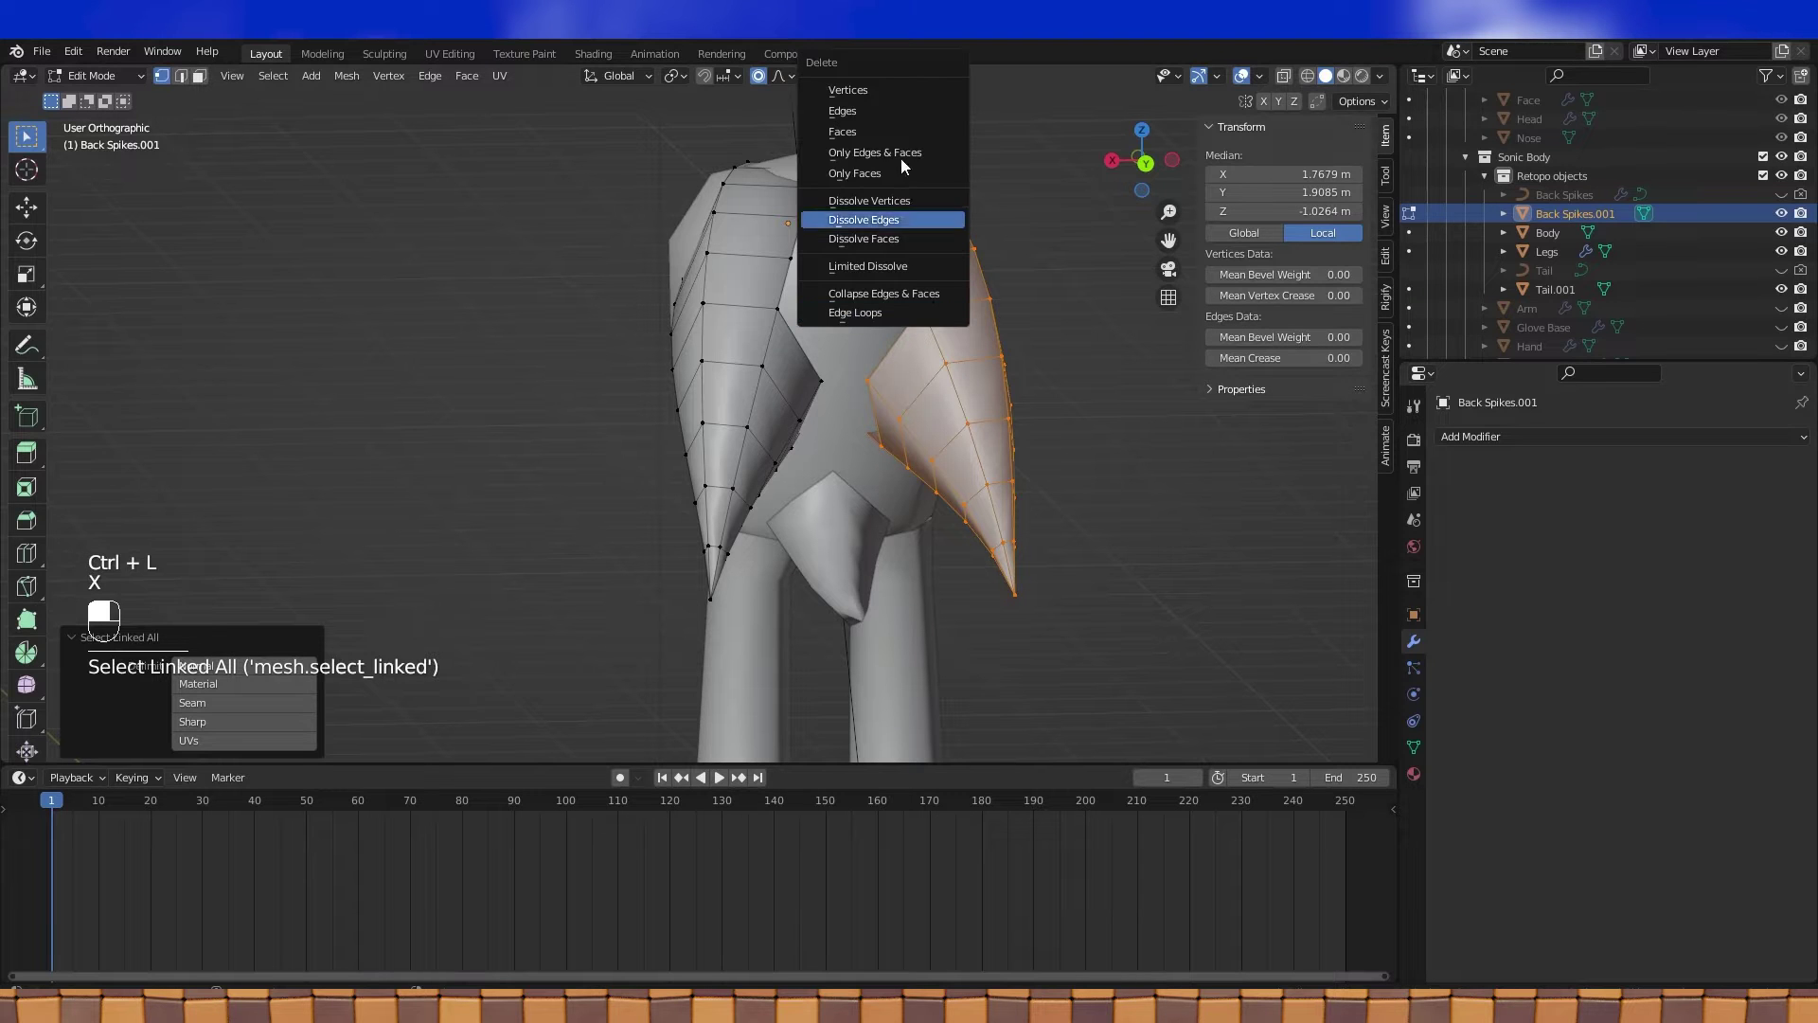
click(864, 102)
Delete the outer vertices on the negative X side of the converted tail mesh so only half remains, working in wireframe
click(1308, 76)
mouse_move(1089, 191)
middle_down()
mouse_move(1086, 256)
mouse_move(918, 417)
middle_up()
key(Tab)
click(862, 427)
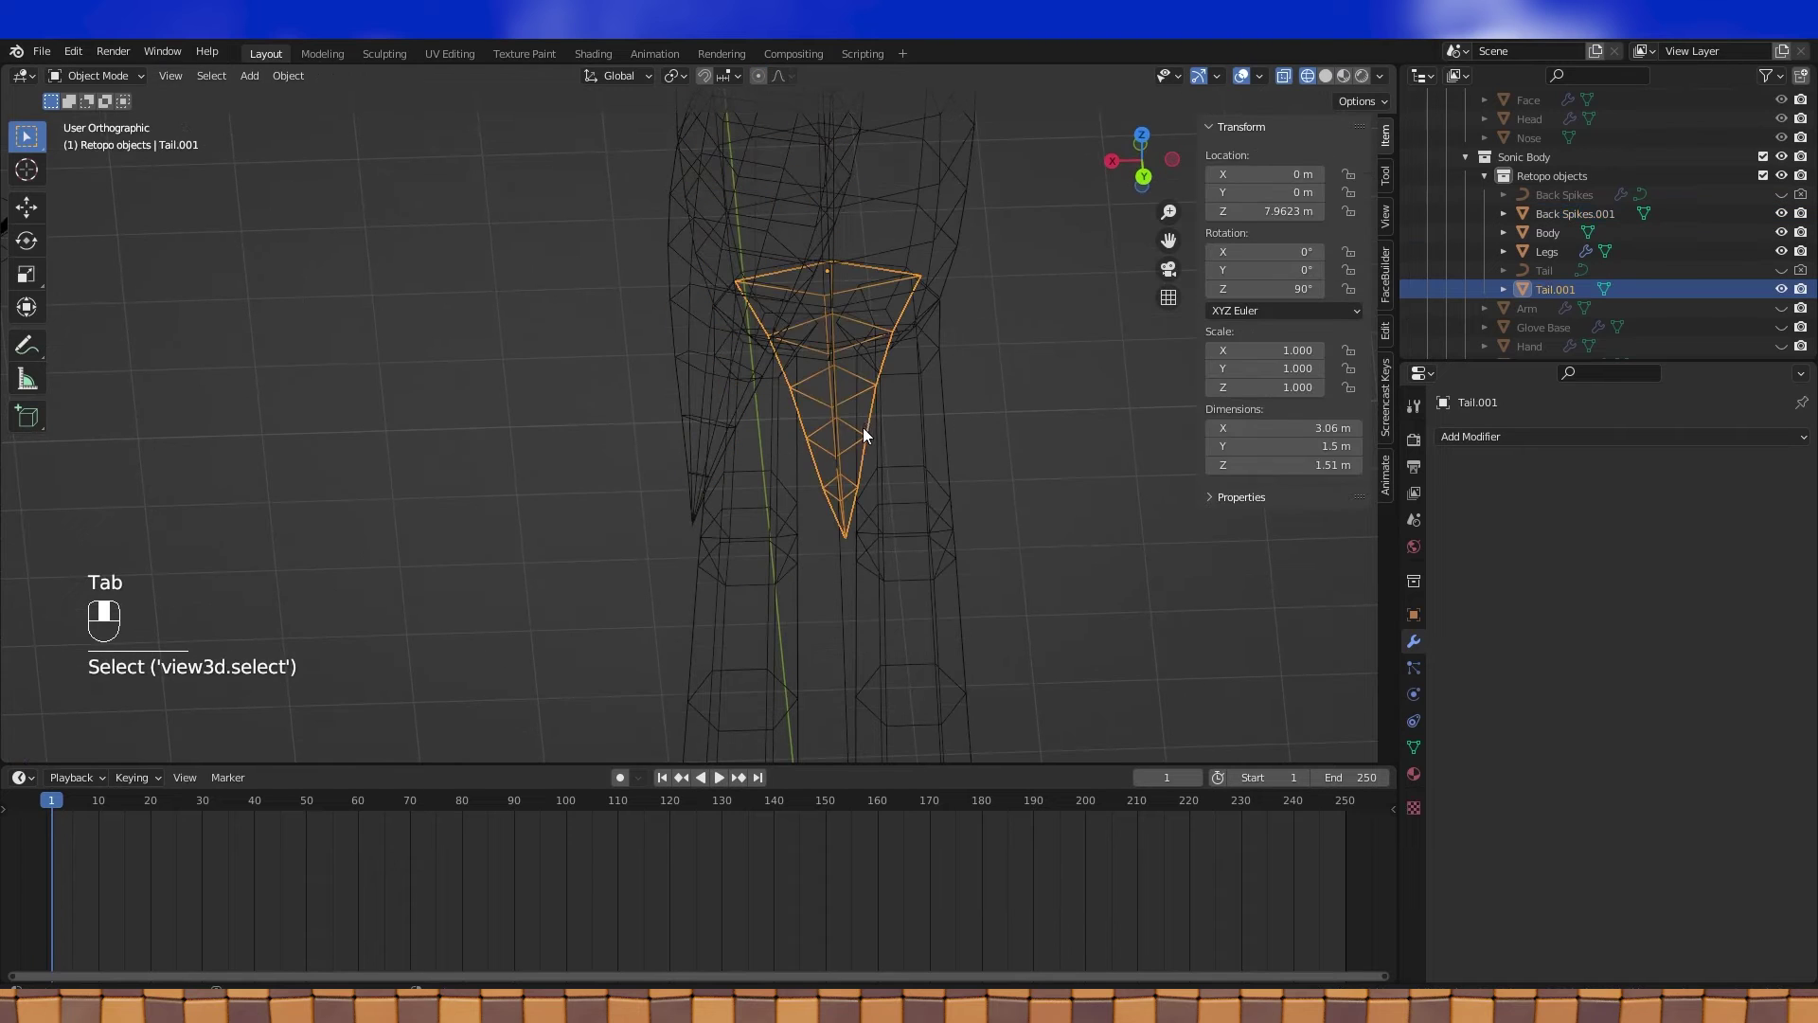
key(Tab)
shift+click(921, 278)
shift+click(894, 332)
shift+click(877, 385)
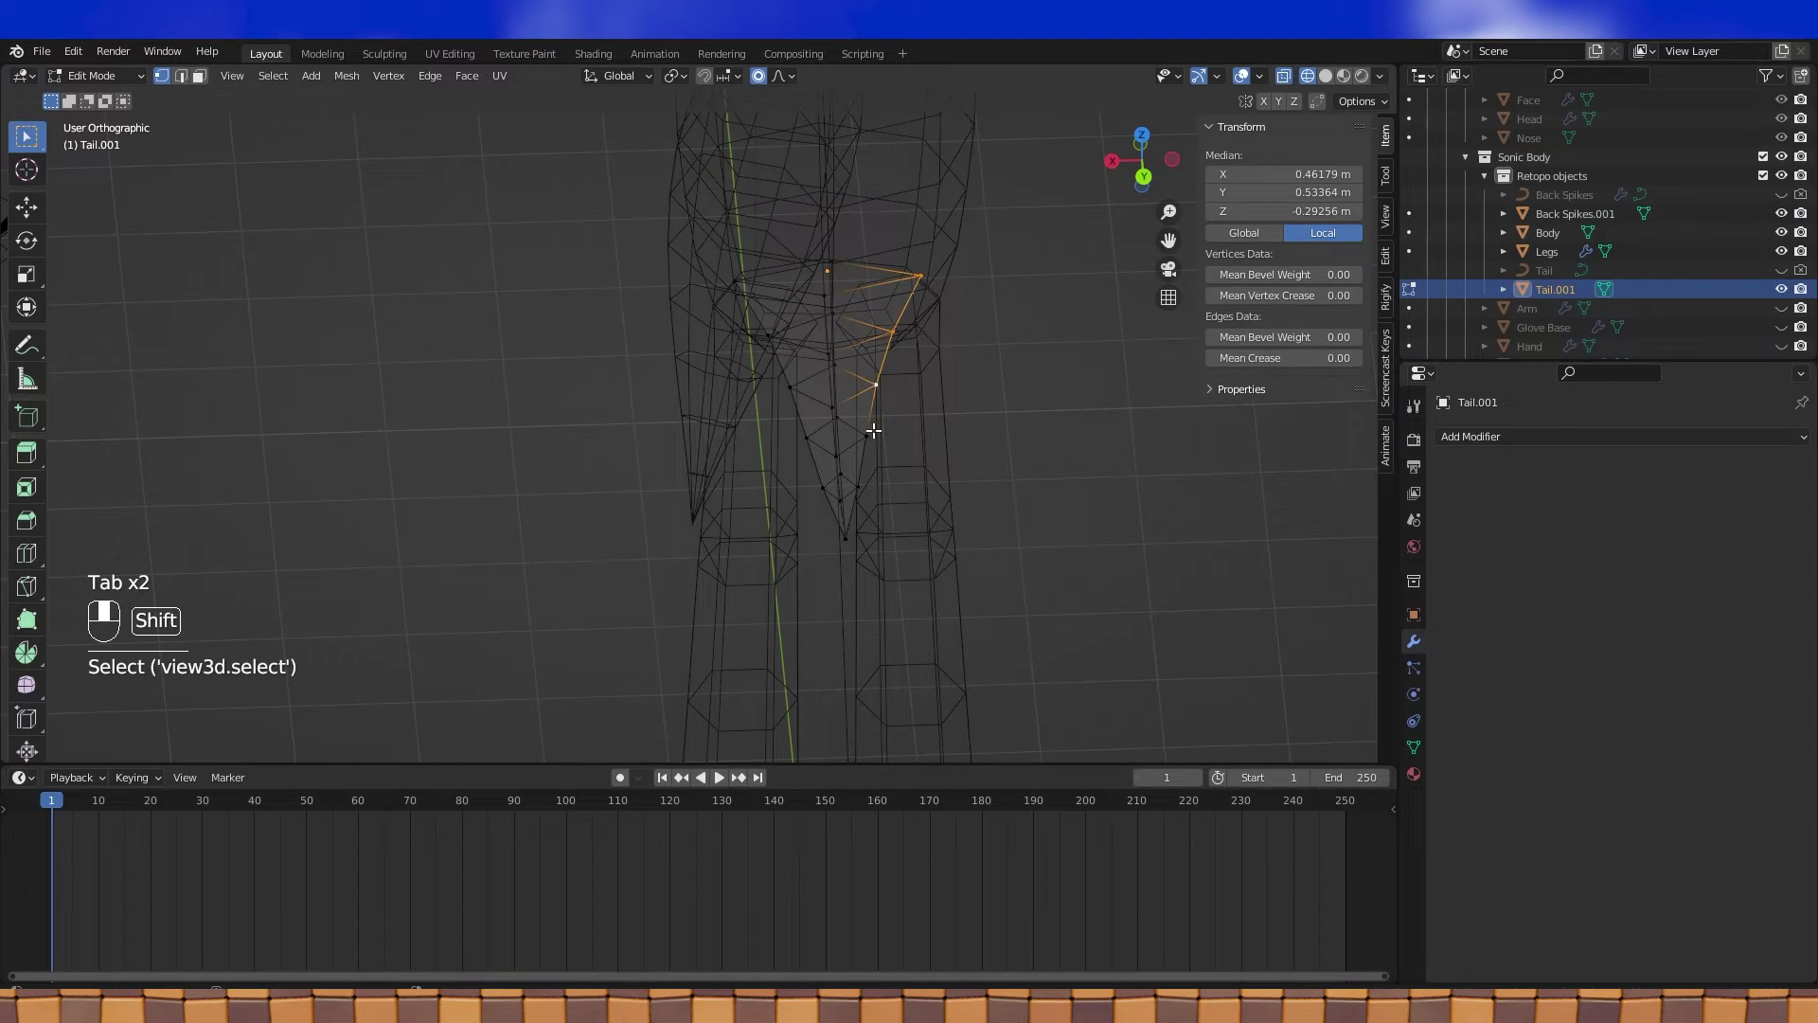
key(x)
key(a)
middle_drag(872, 491, 947, 489)
click(1326, 76)
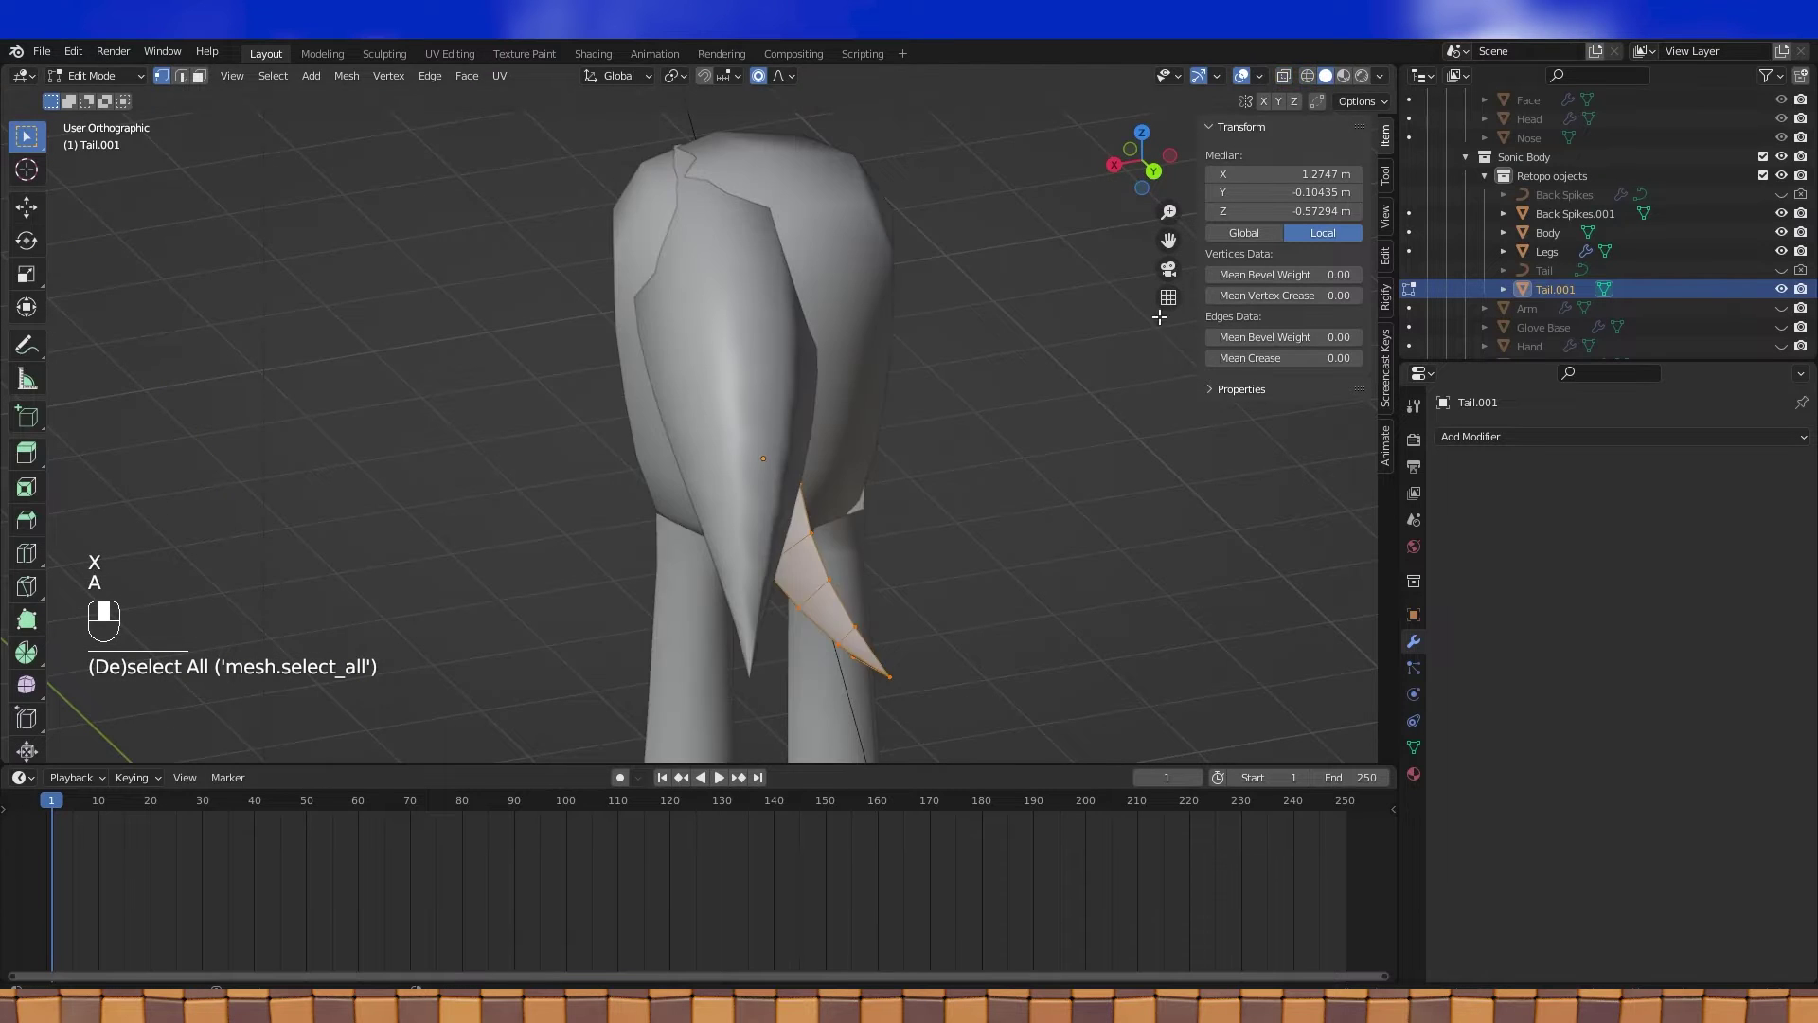
Join the half tail into the back spikes mesh and reveal its hidden vertices in Edit Mode
key(Tab)
click(769, 384)
middle_drag(844, 368, 857, 327)
key(ctrl+j)
key(Tab)
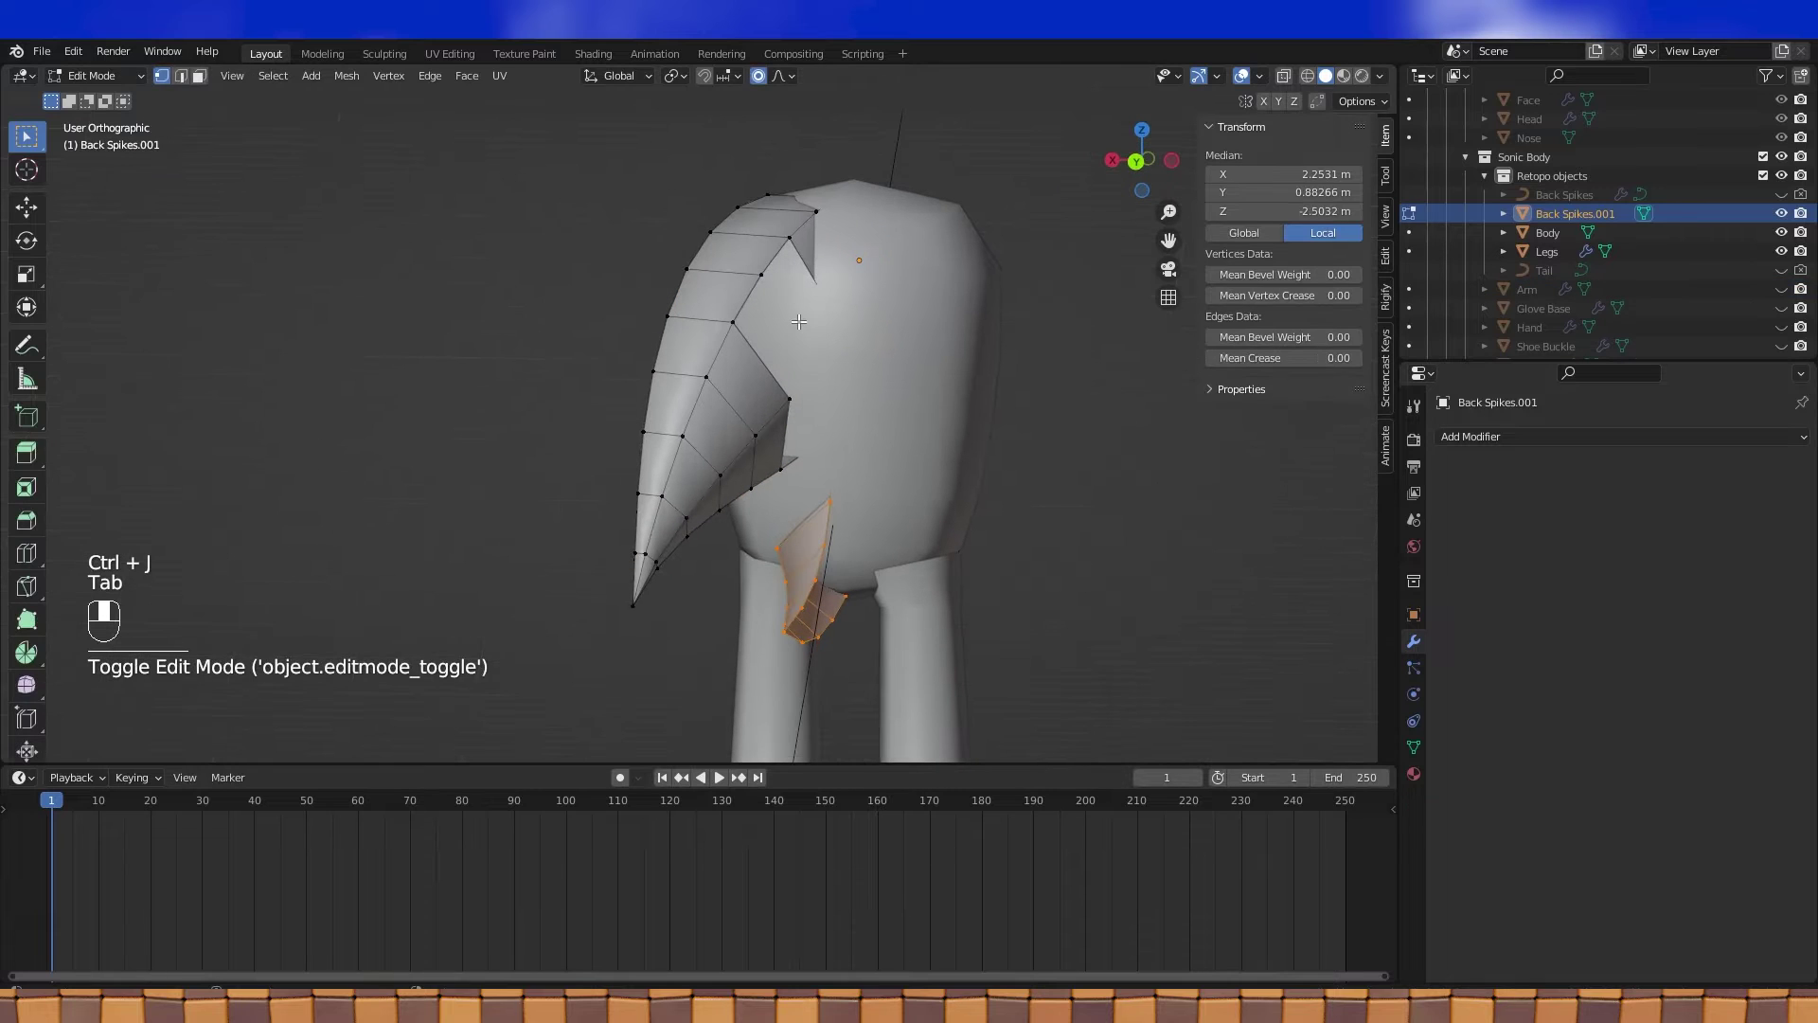
key(alt+h)
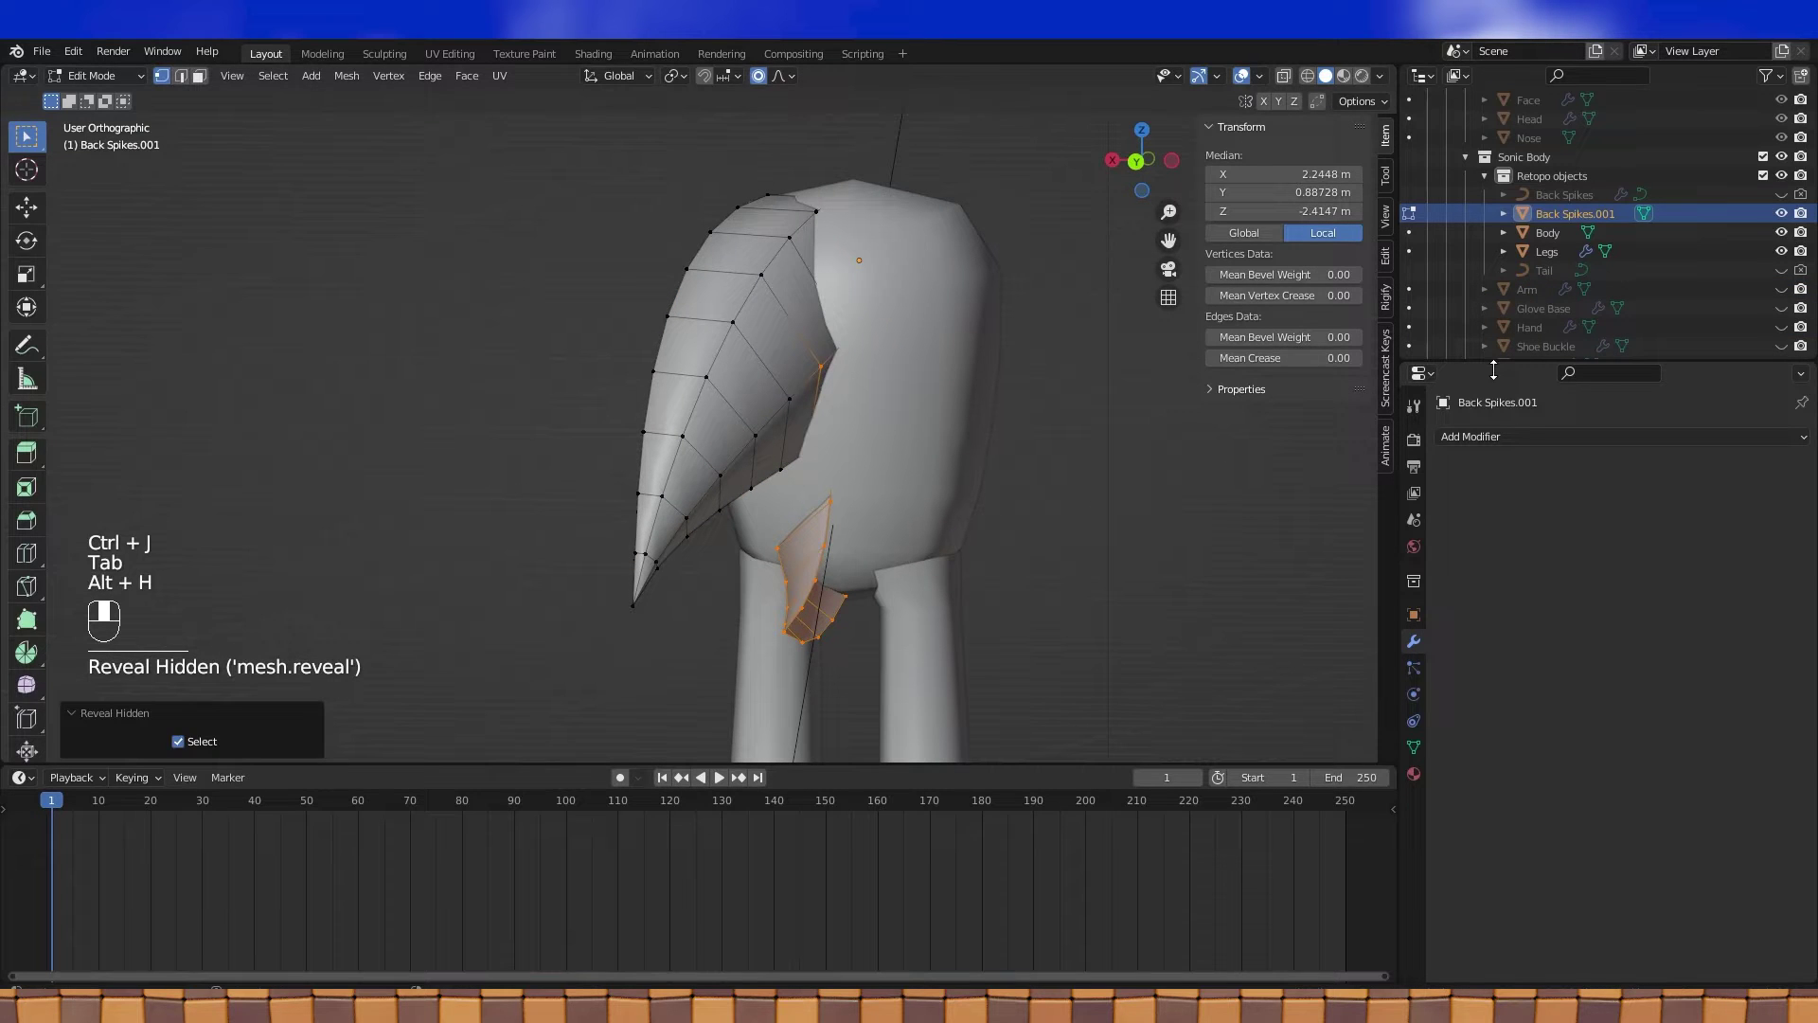
Add an X-axis Mirror modifier to the joined back spikes and tail mesh, with Body as the mirror object
click(1534, 438)
click(1491, 599)
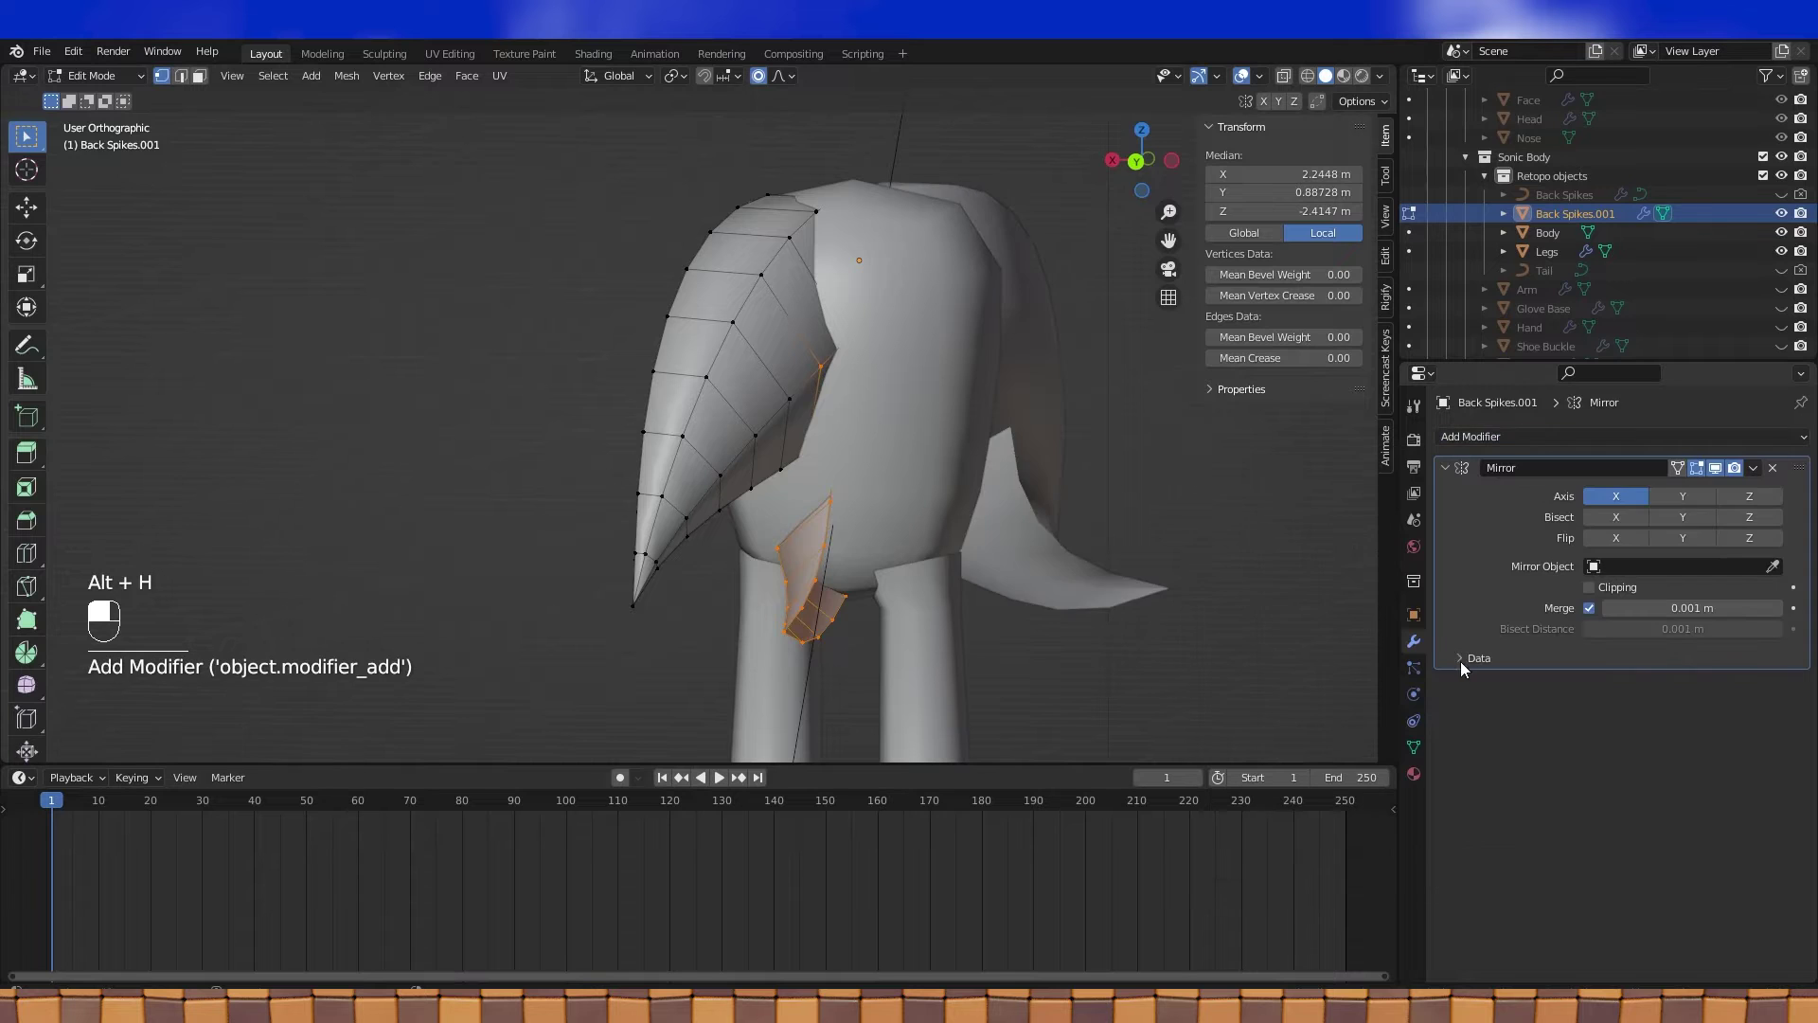
click(1047, 364)
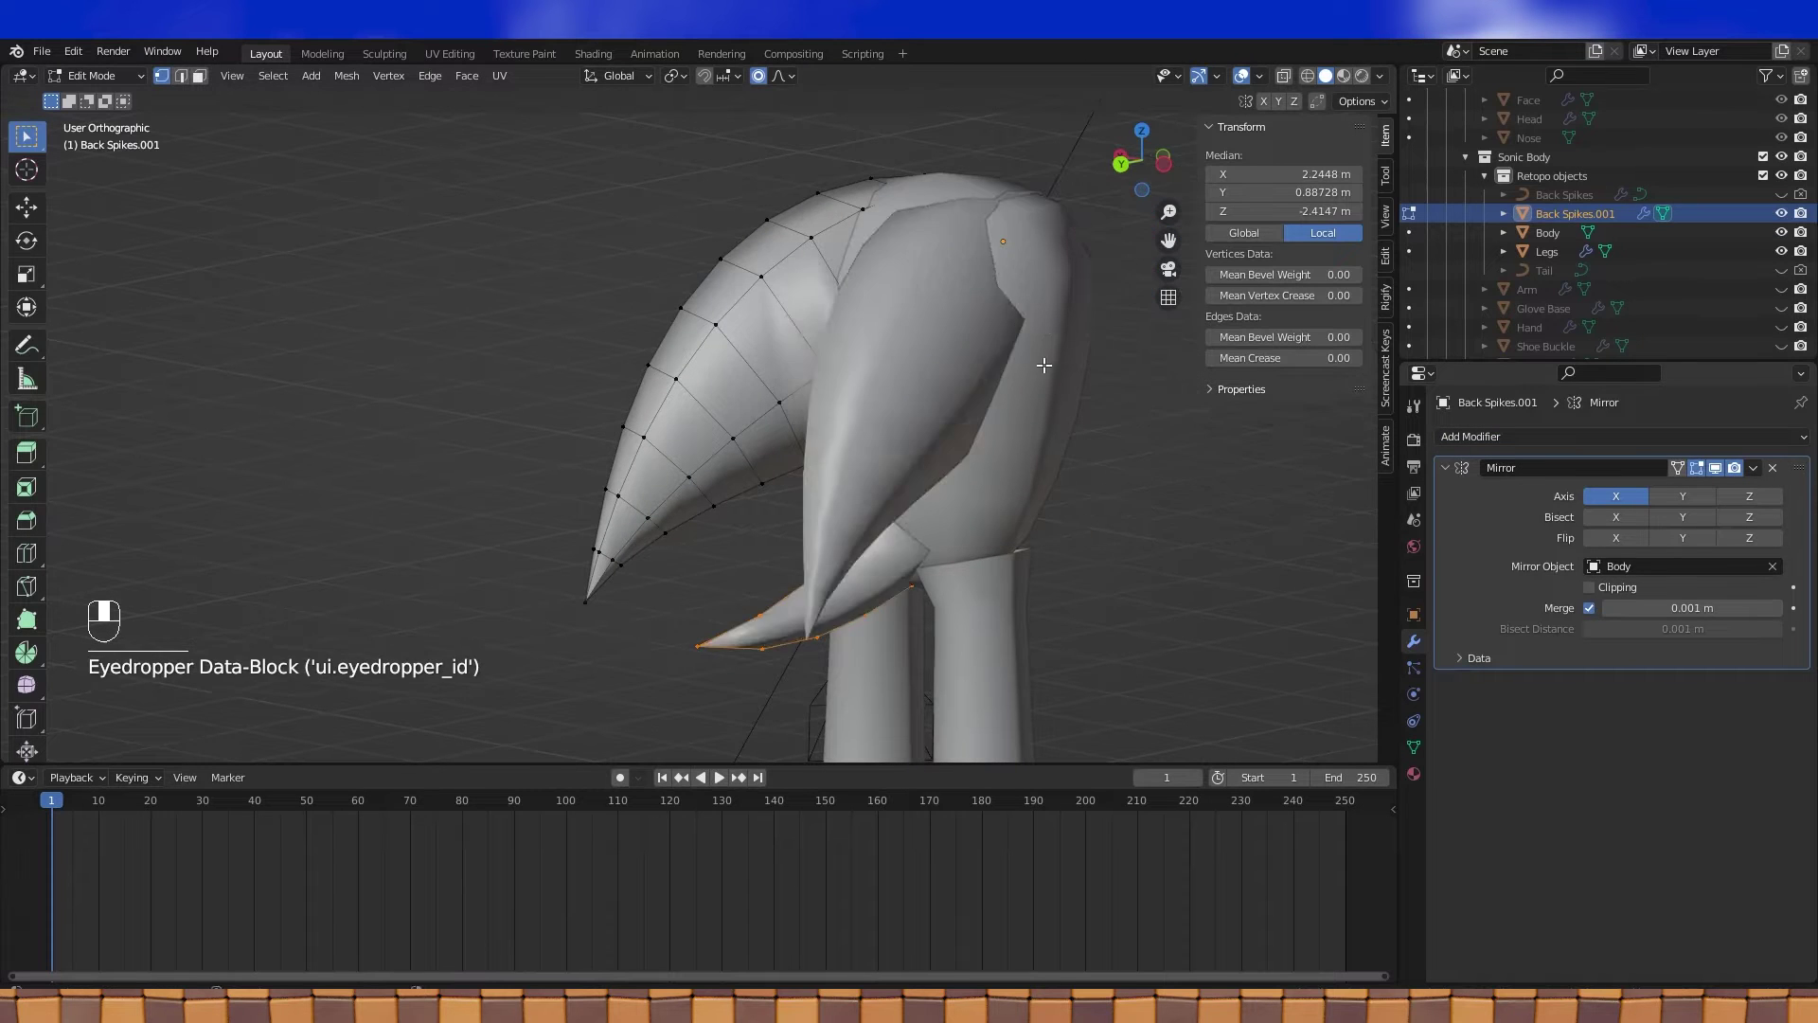
scroll(941, 402, down, 3)
middle_drag(942, 402, 1014, 389)
key(Tab)
click(1011, 475)
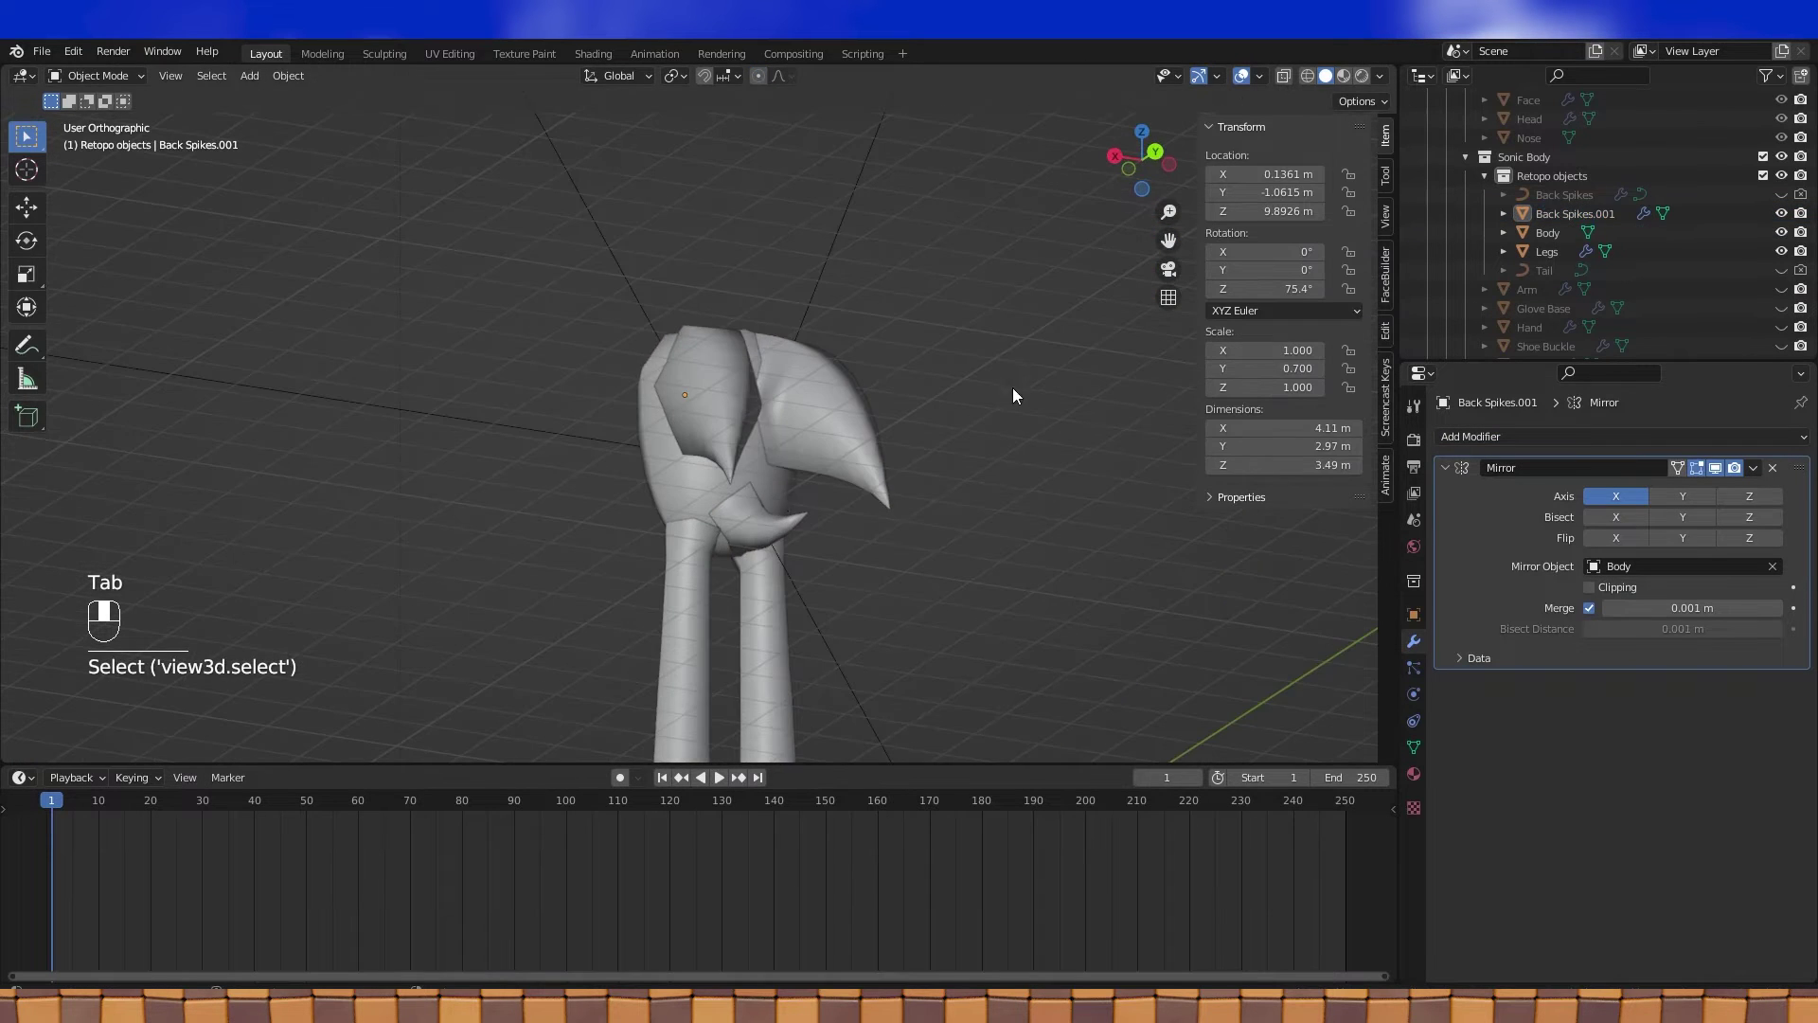
Inspect the topology of the mirrored back spikes, tail and legs from several angles in Edit Mode
click(763, 515)
middle_drag(763, 515, 787, 428)
key(Tab)
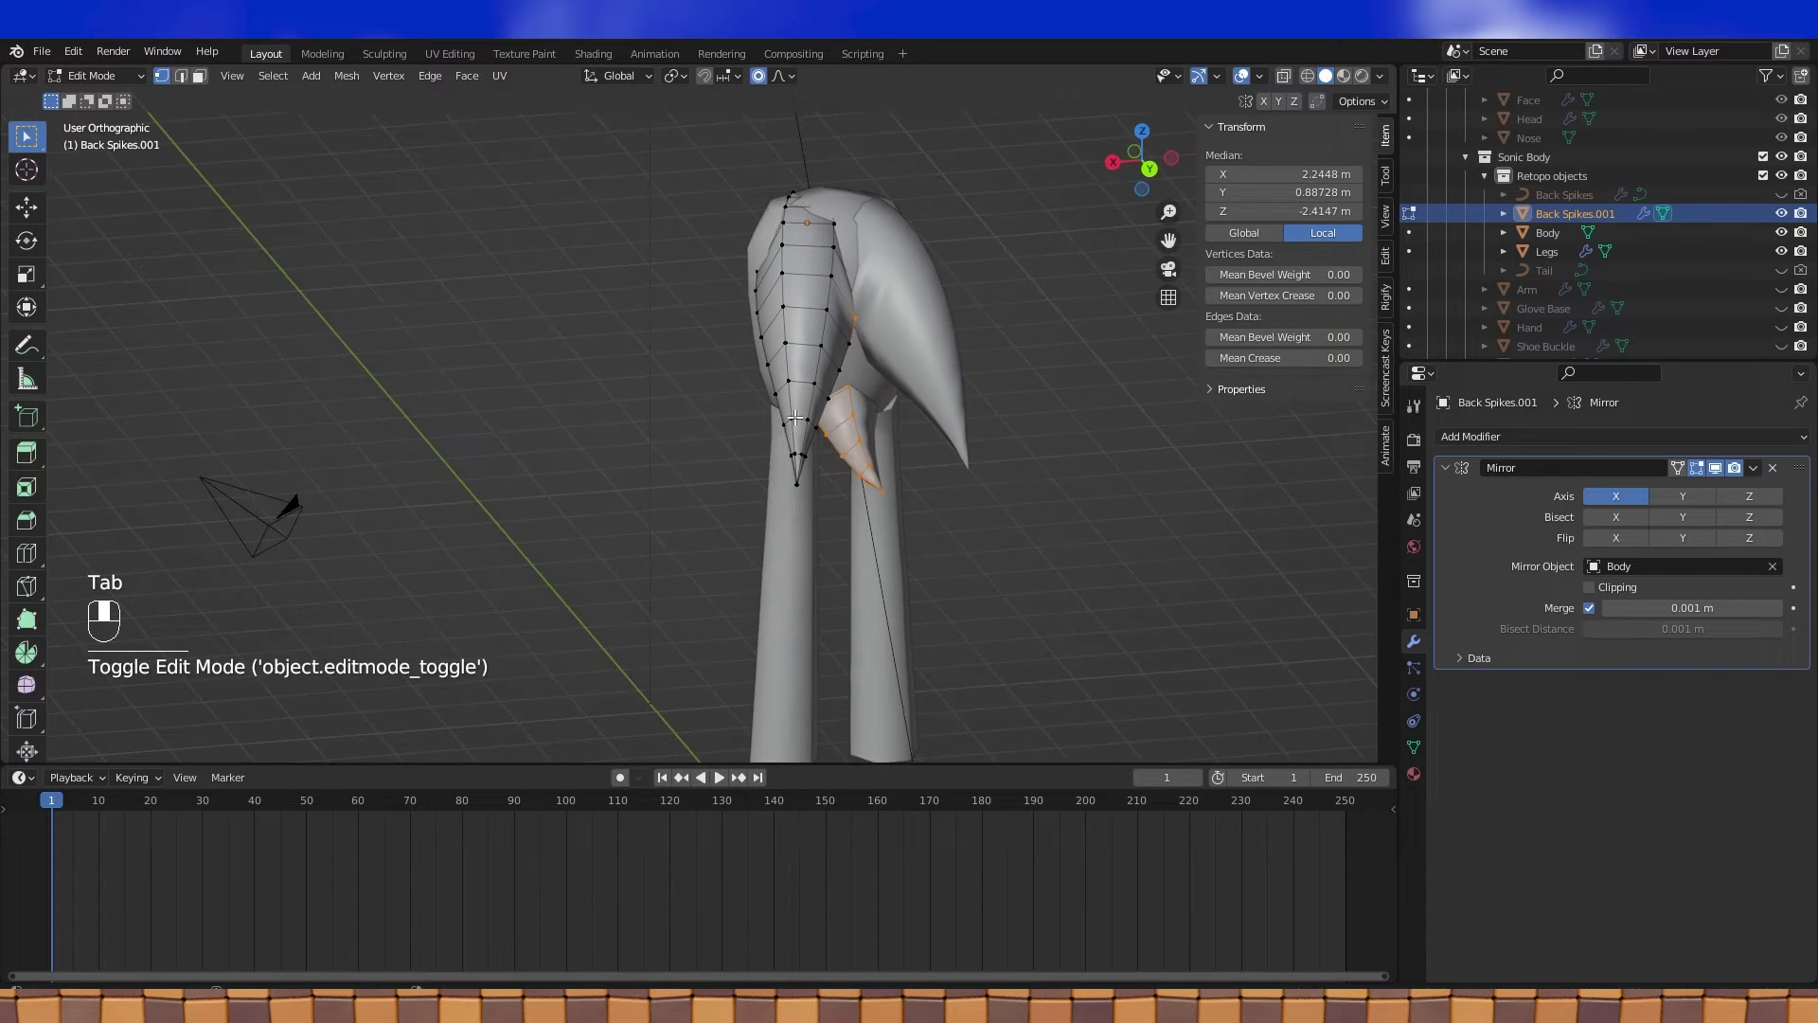
middle_drag(882, 349, 909, 433)
shift+middle_drag(909, 434, 795, 509)
key(Tab)
click(721, 511)
key(Tab)
middle_drag(722, 431, 844, 429)
key(Tab)
scroll(843, 429, down, 2)
shift+middle_drag(834, 301, 940, 278)
scroll(938, 385, up, 2)
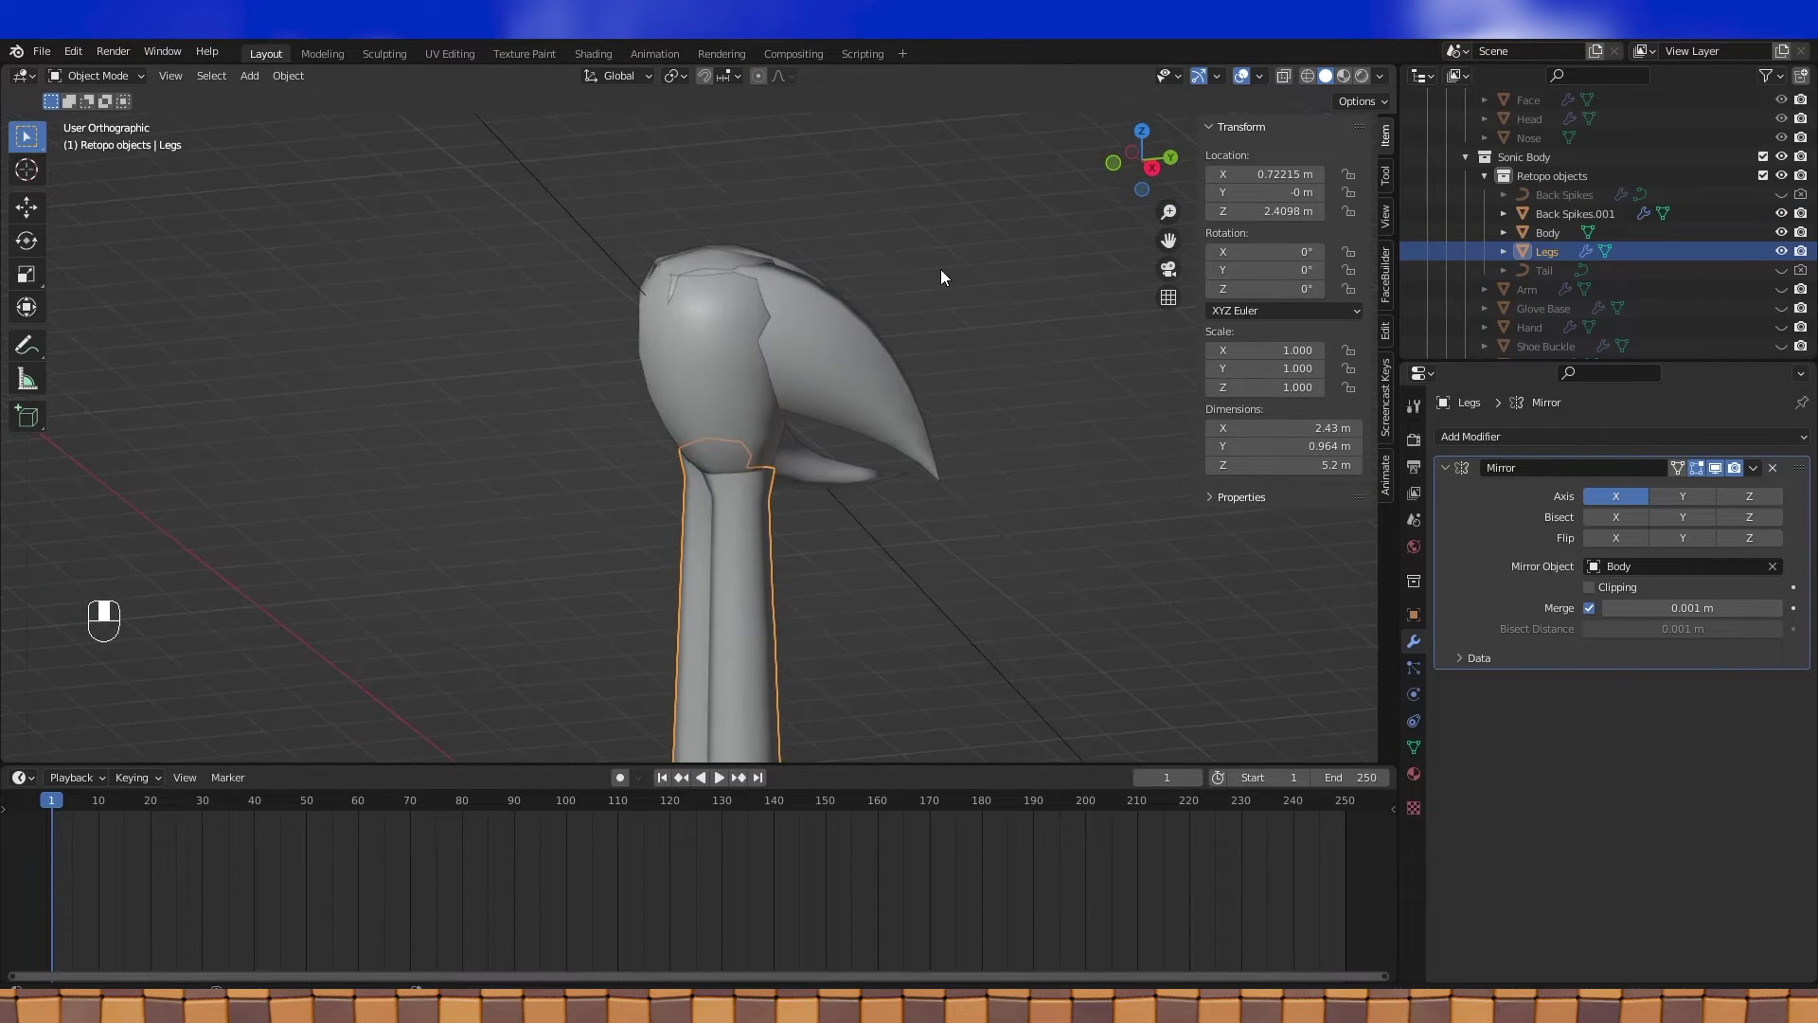
Join the back spikes and tail mesh into the Legs object and open the combined mesh for editing
click(1572, 204)
shift+middle_drag(1011, 310, 945, 318)
key(Tab)
key(Tab)
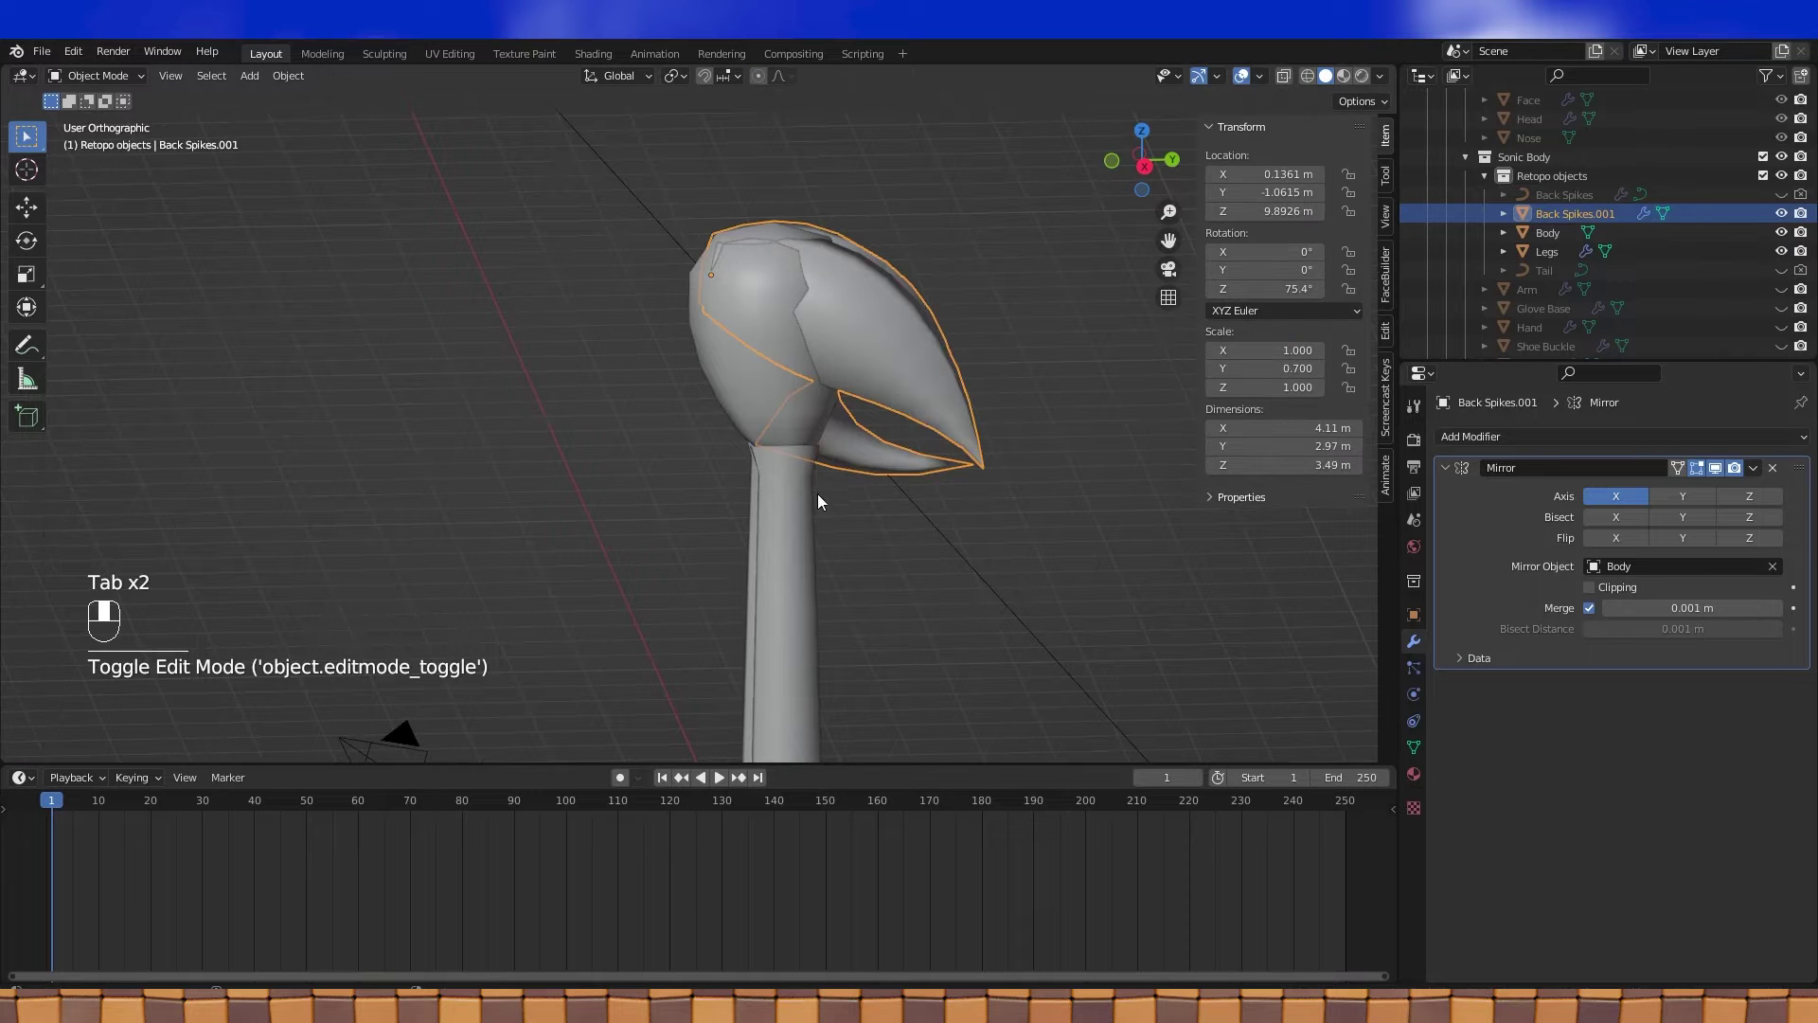
shift+click(777, 506)
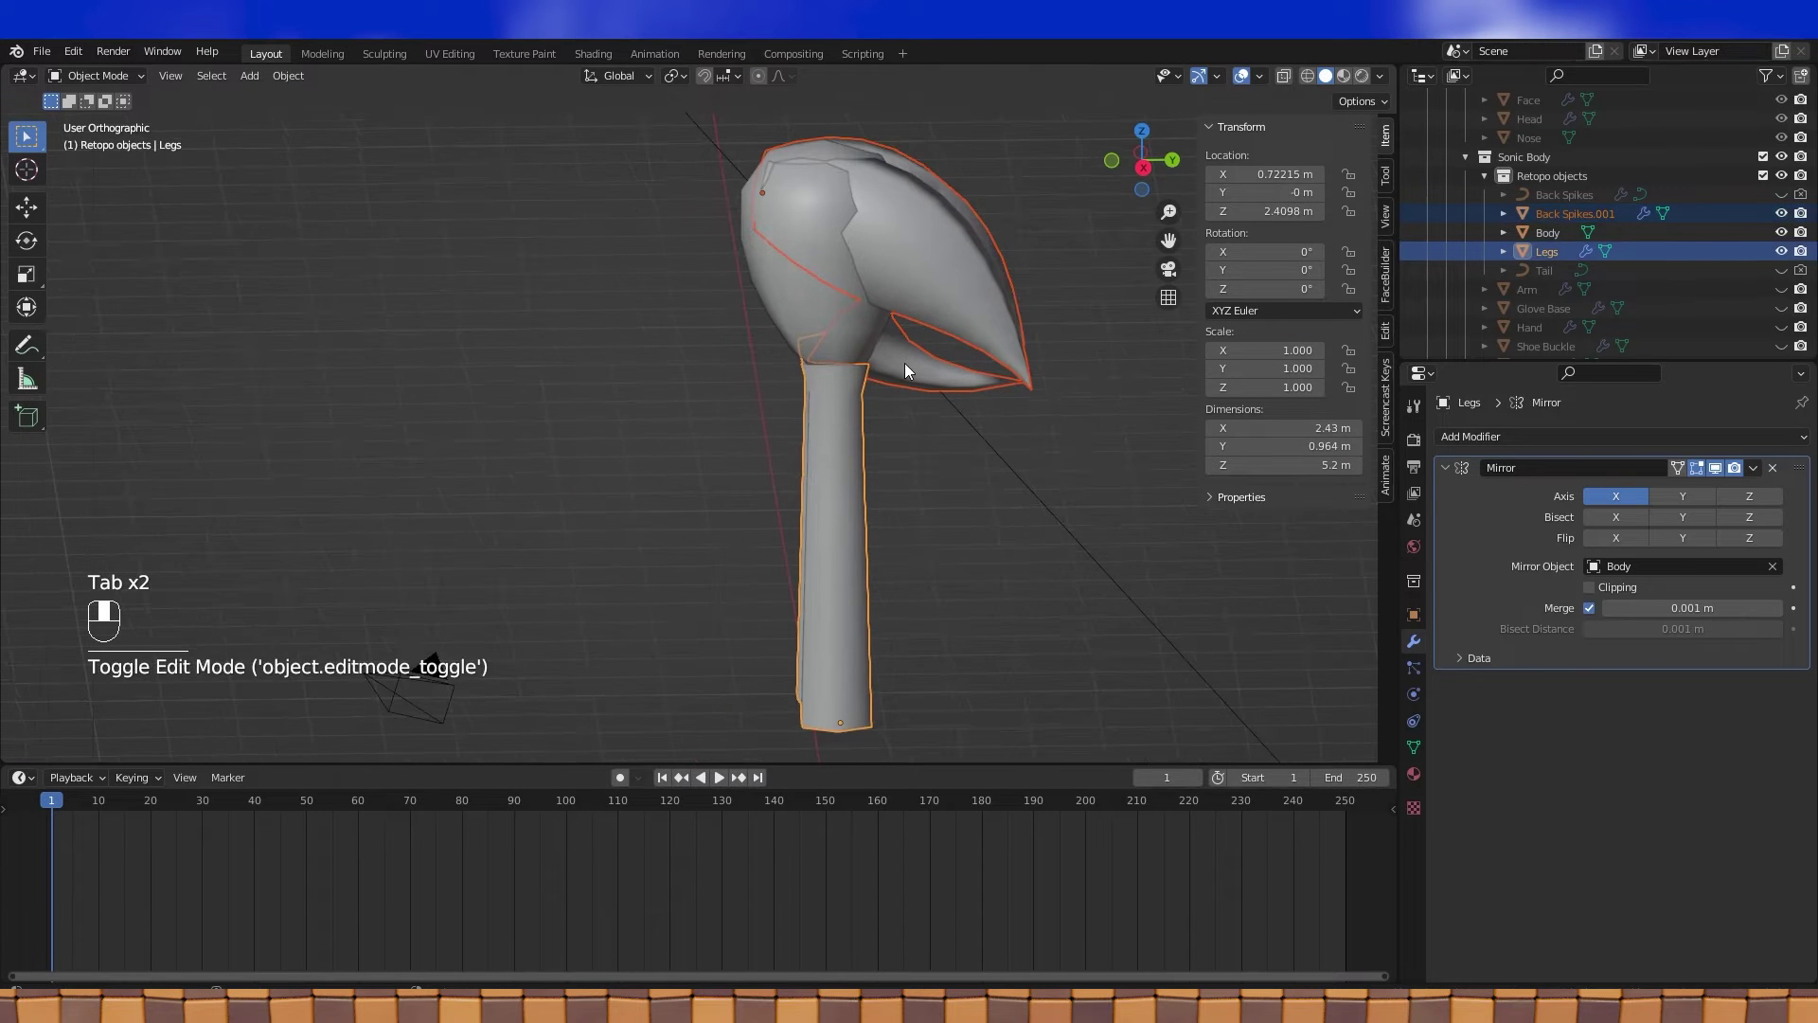
key(ctrl+j)
key(Tab)
middle_drag(988, 349, 903, 309)
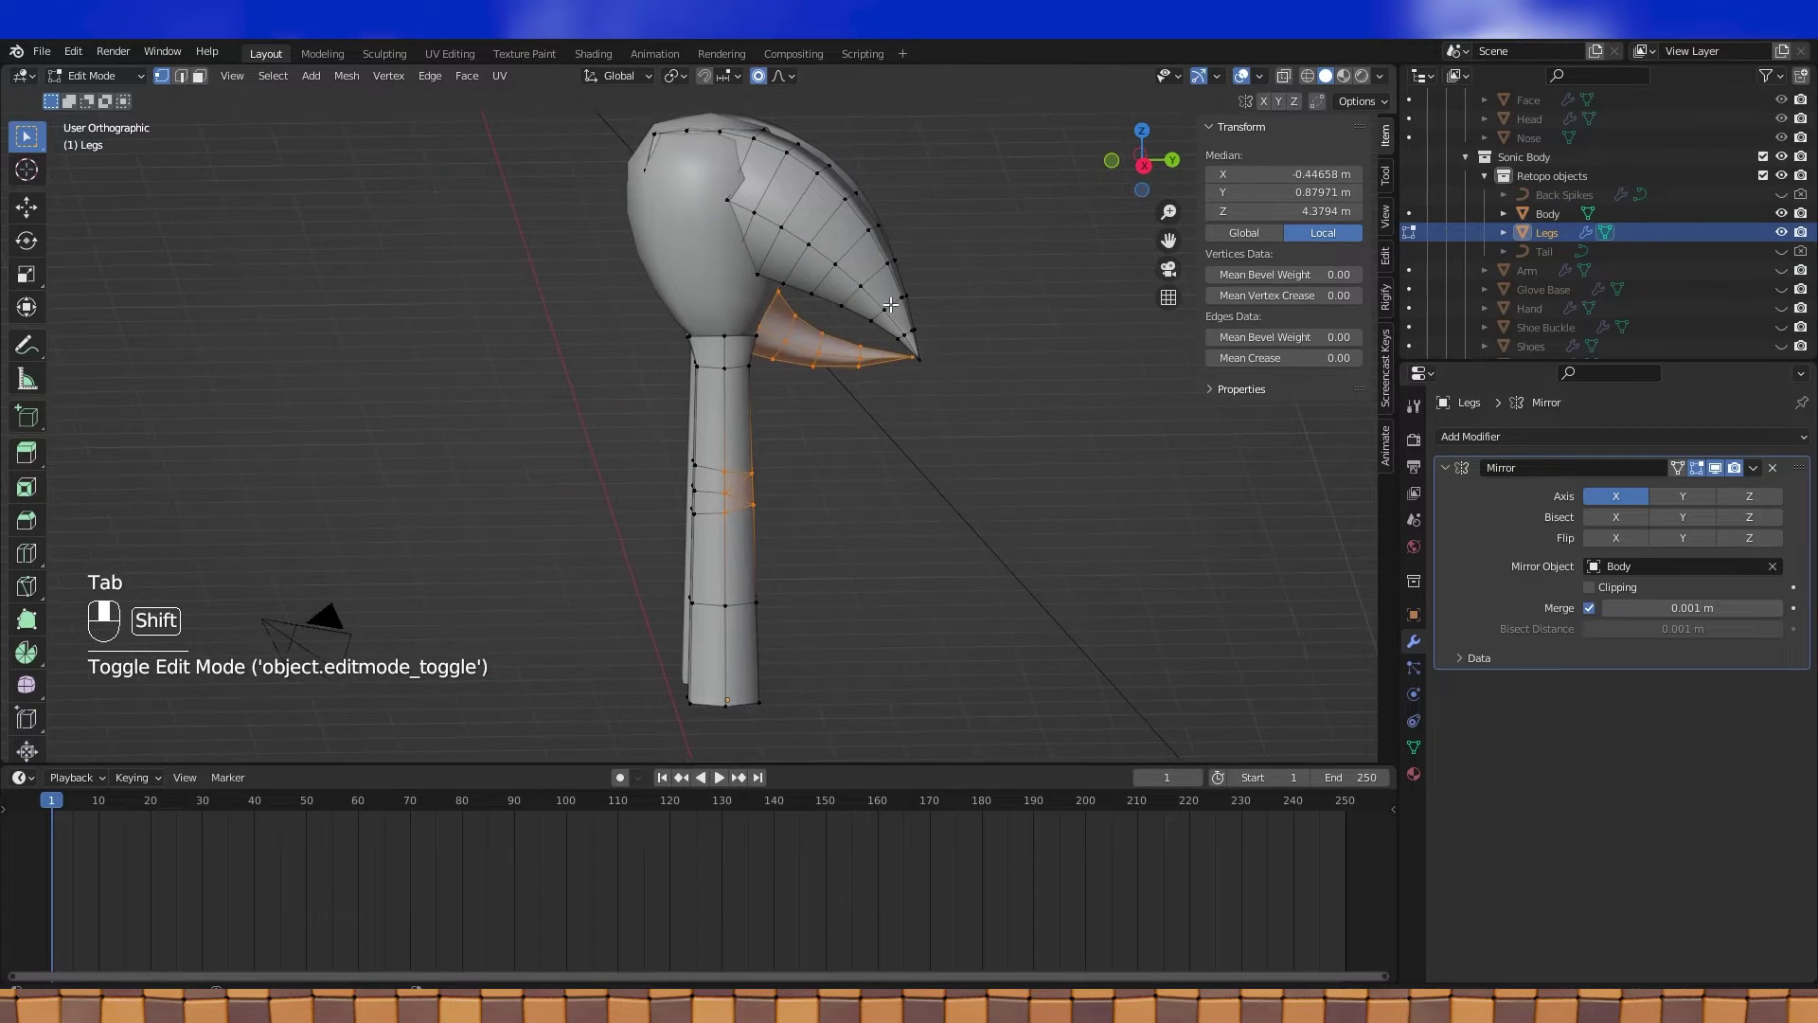
Try to select the whole leg together with the tail's edge loops and tip in a wireframe right side view
click(754, 473)
key(ctrl+l)
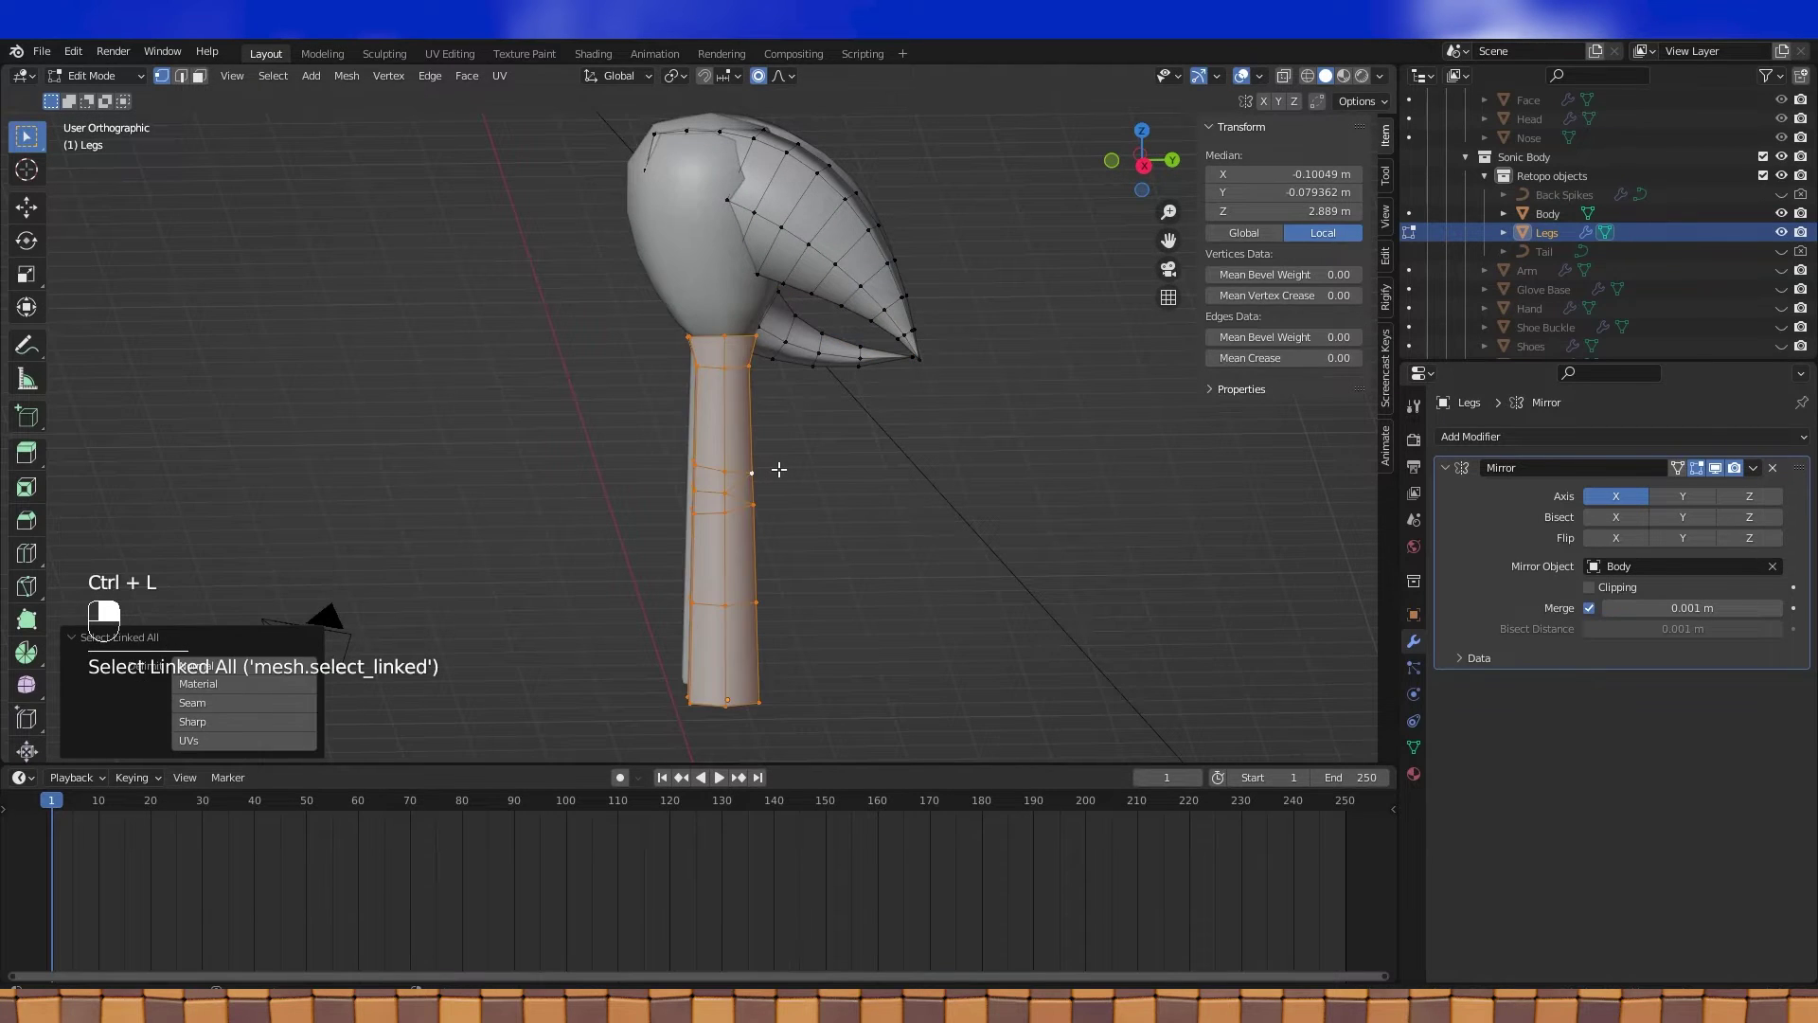
key(KP_3)
scroll(841, 561, up, 3)
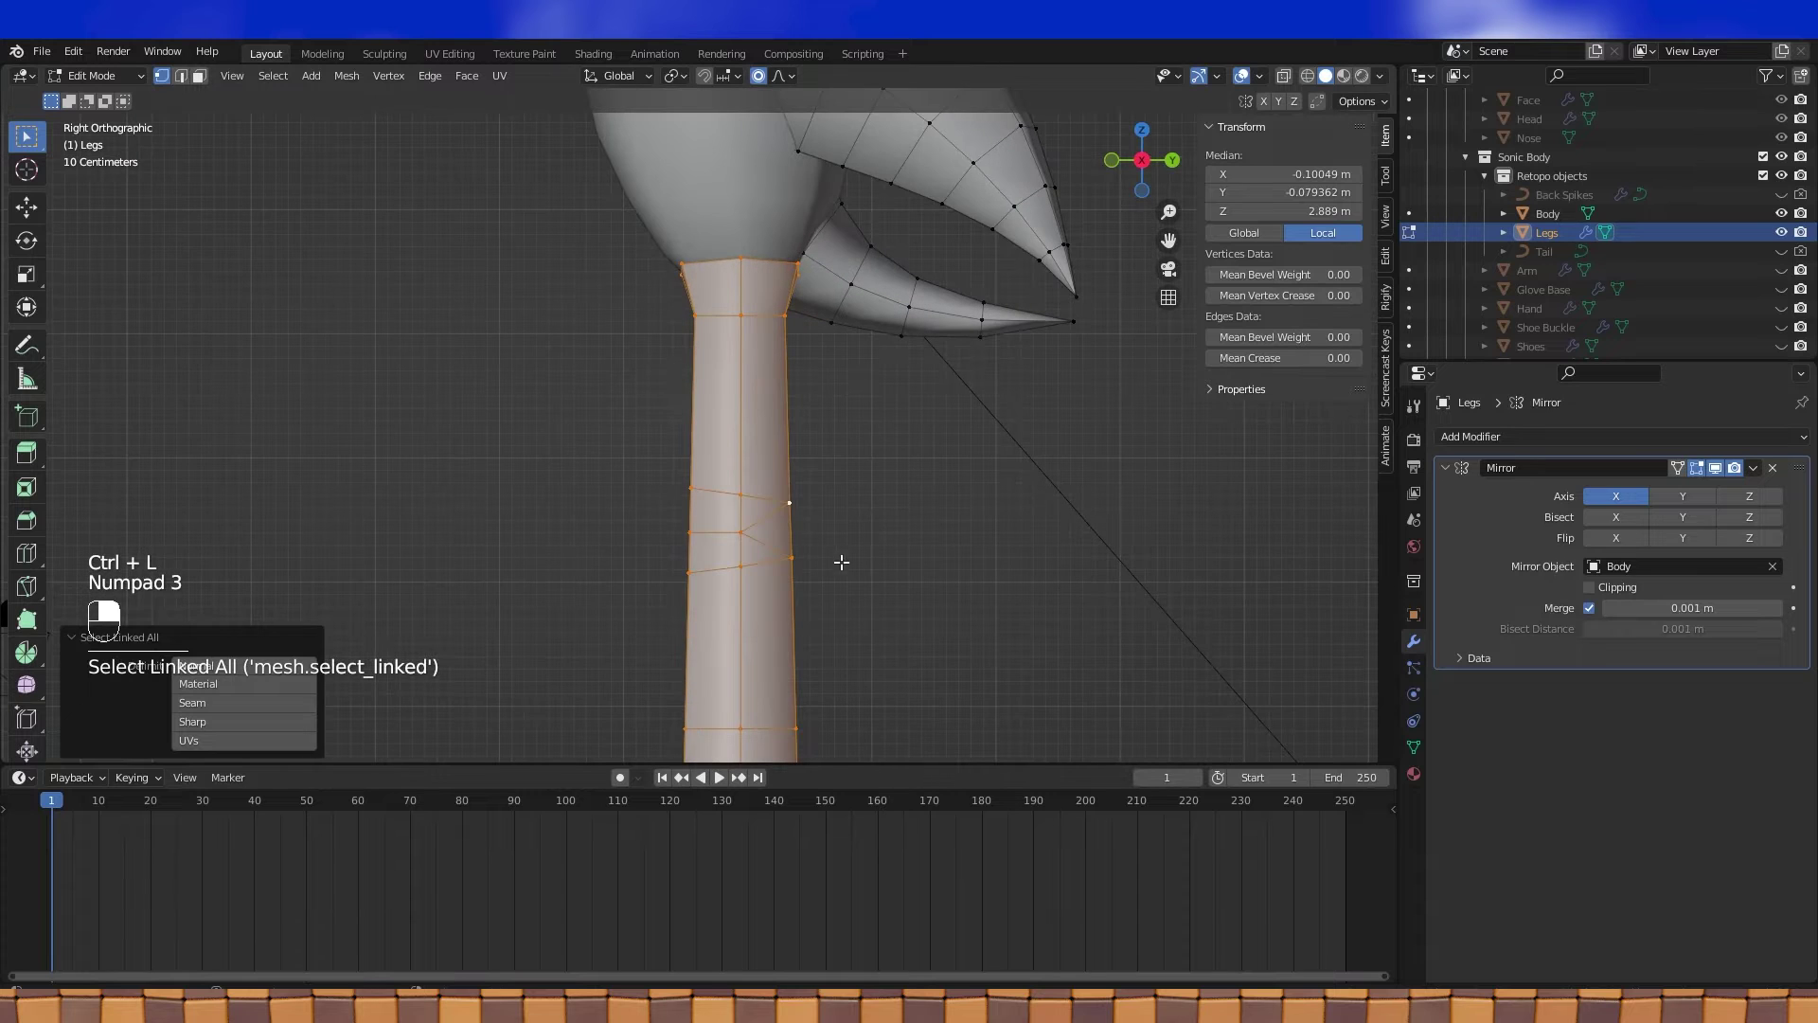
click(1308, 76)
scroll(746, 508, down, 3)
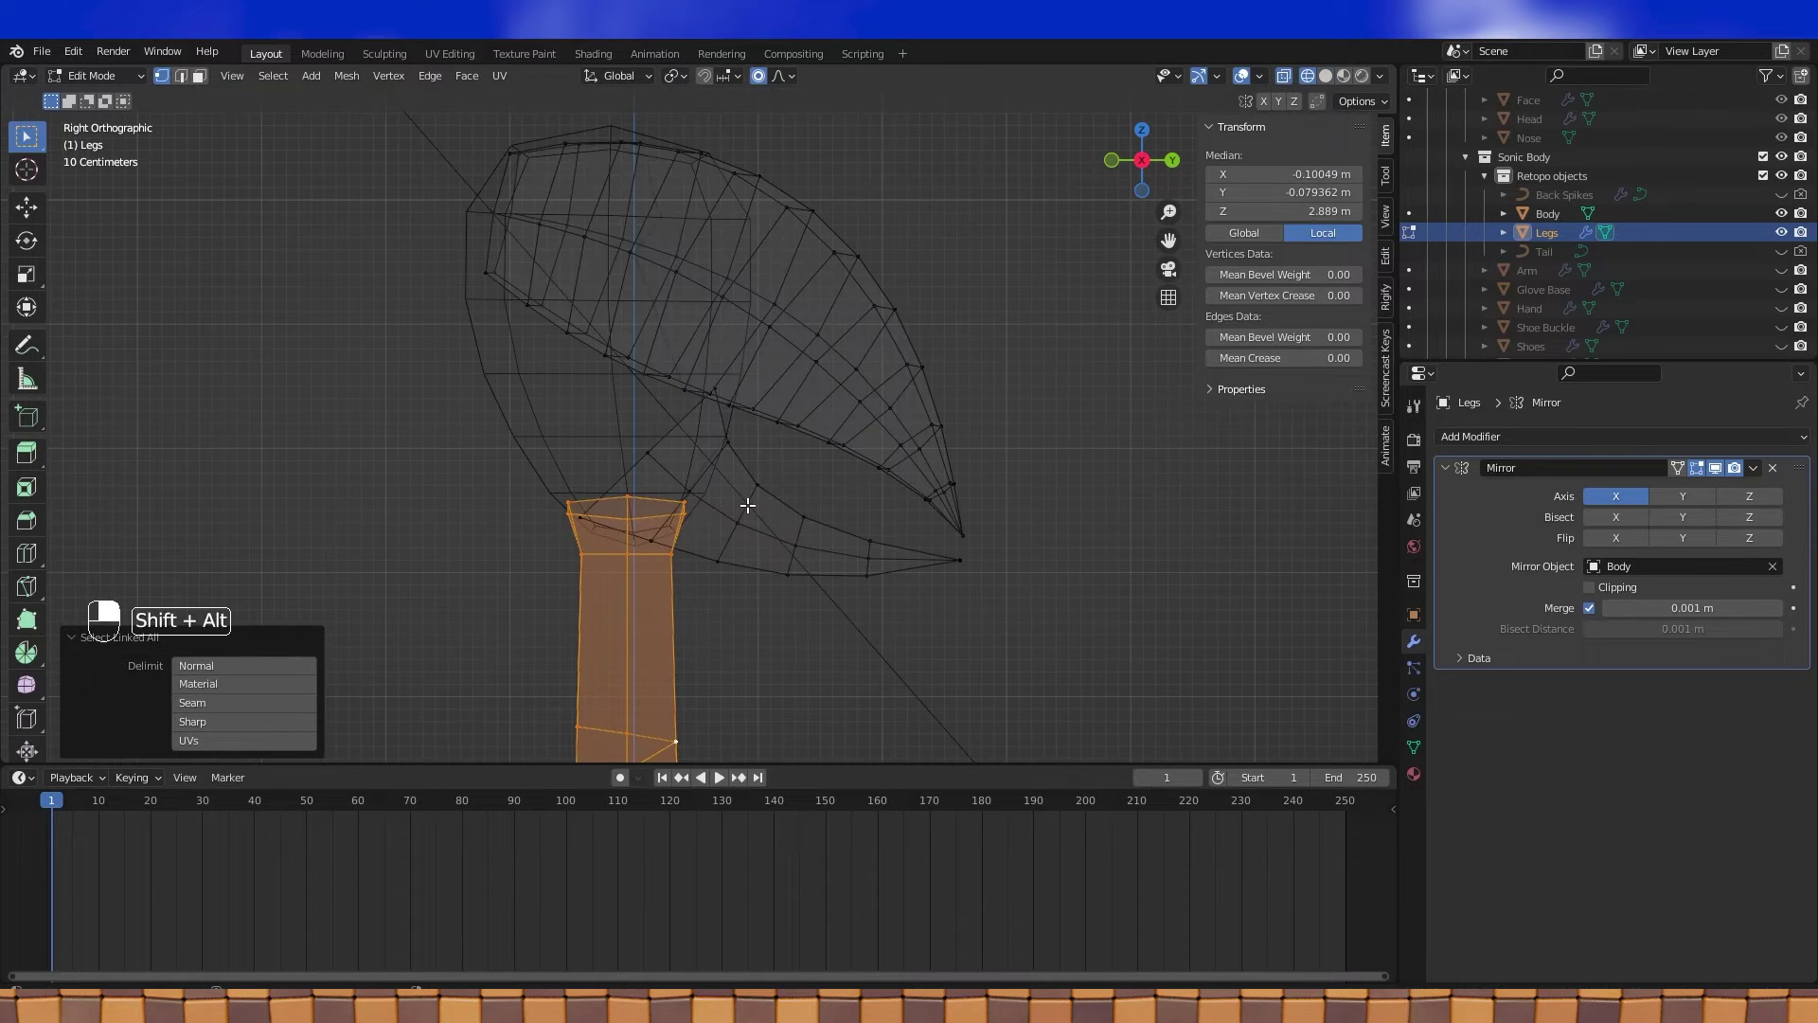
alt+shift+click(802, 519)
alt+shift+click(860, 540)
key(ctrl+z)
alt+shift+click(871, 551)
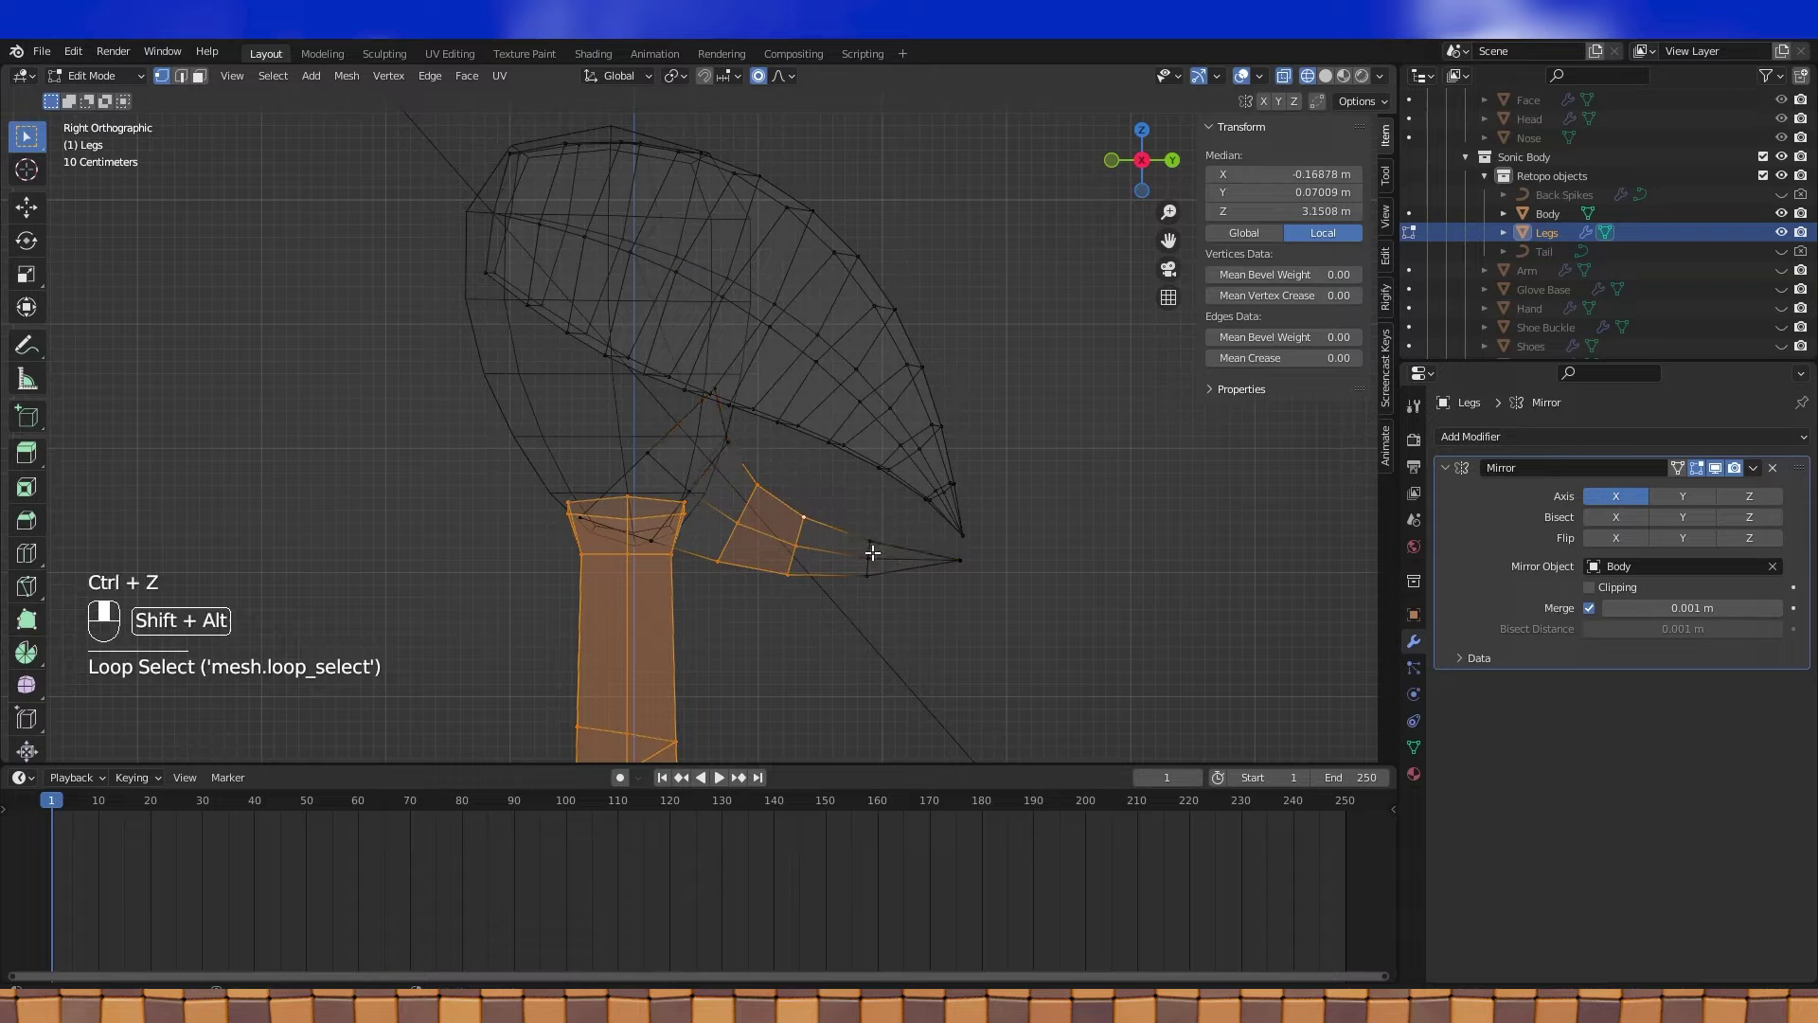
shift+click(960, 560)
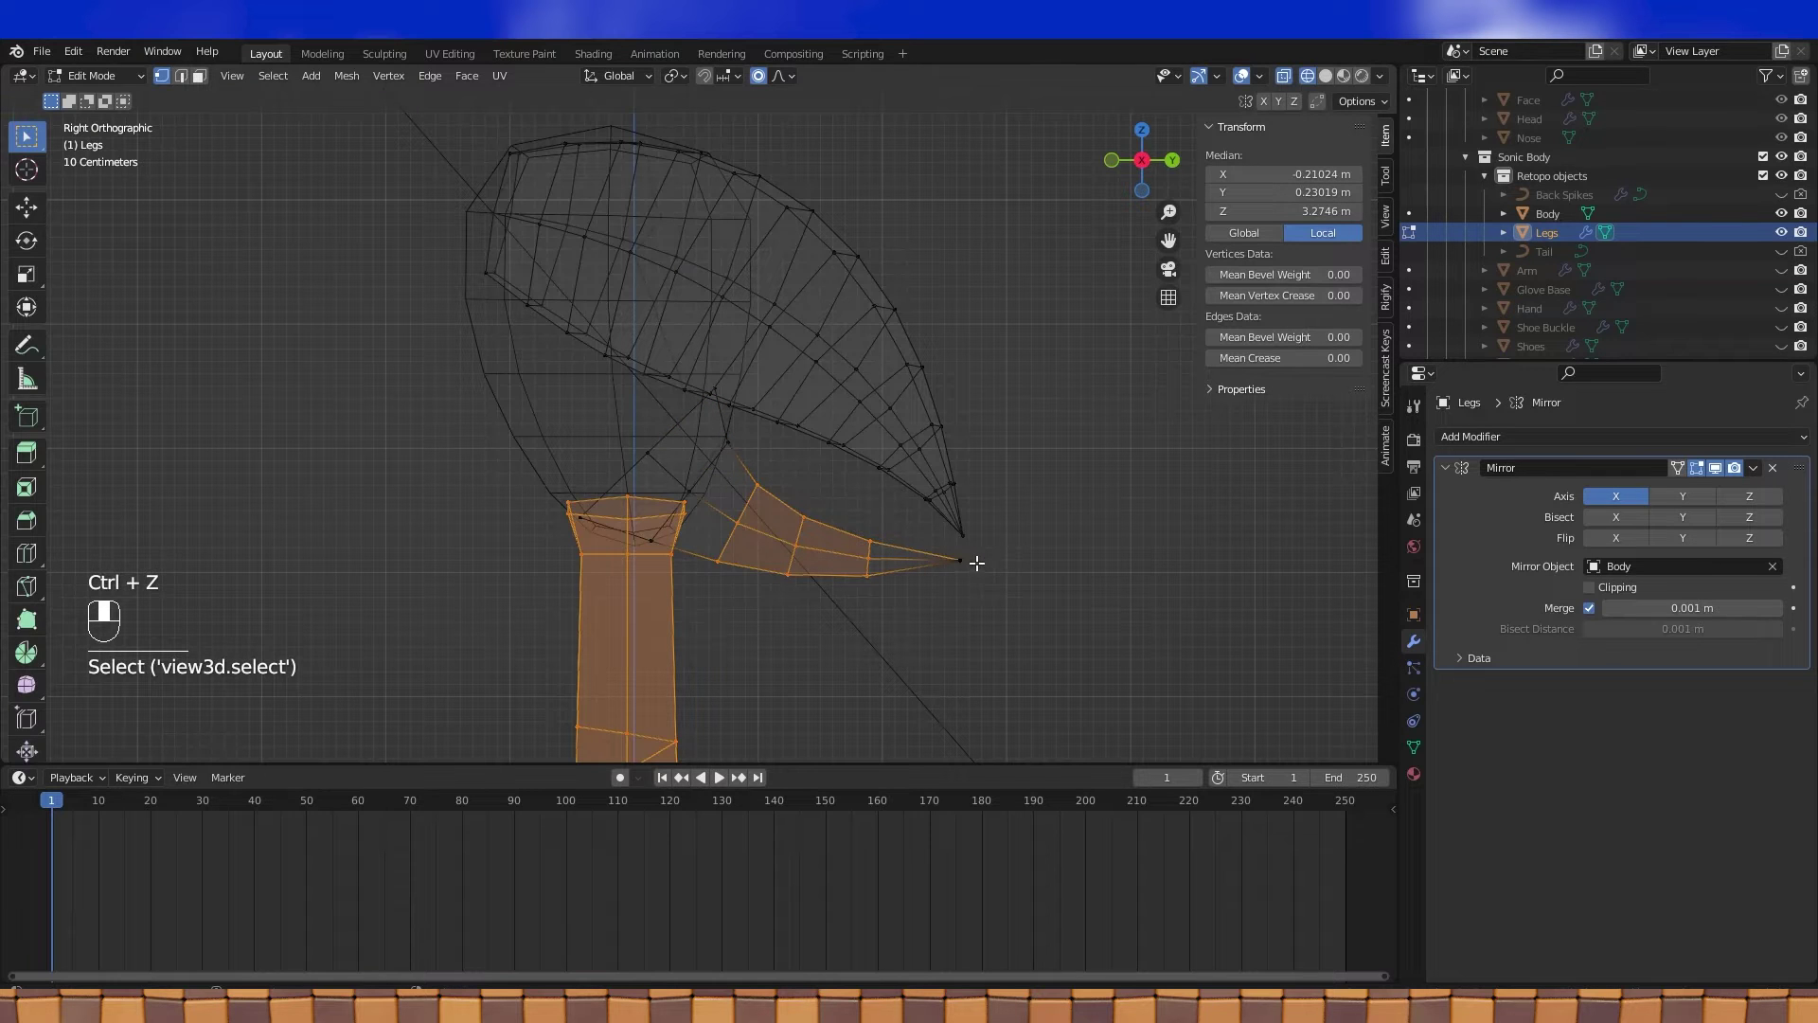
Clear the selection, circle-select the vertices at the tail's tip and merge them at center
scroll(983, 426, up, 2)
key(a)
key(a)
scroll(978, 431, up, 1)
key(c)
click(973, 423)
middle_drag(973, 423, 924, 544)
key(m)
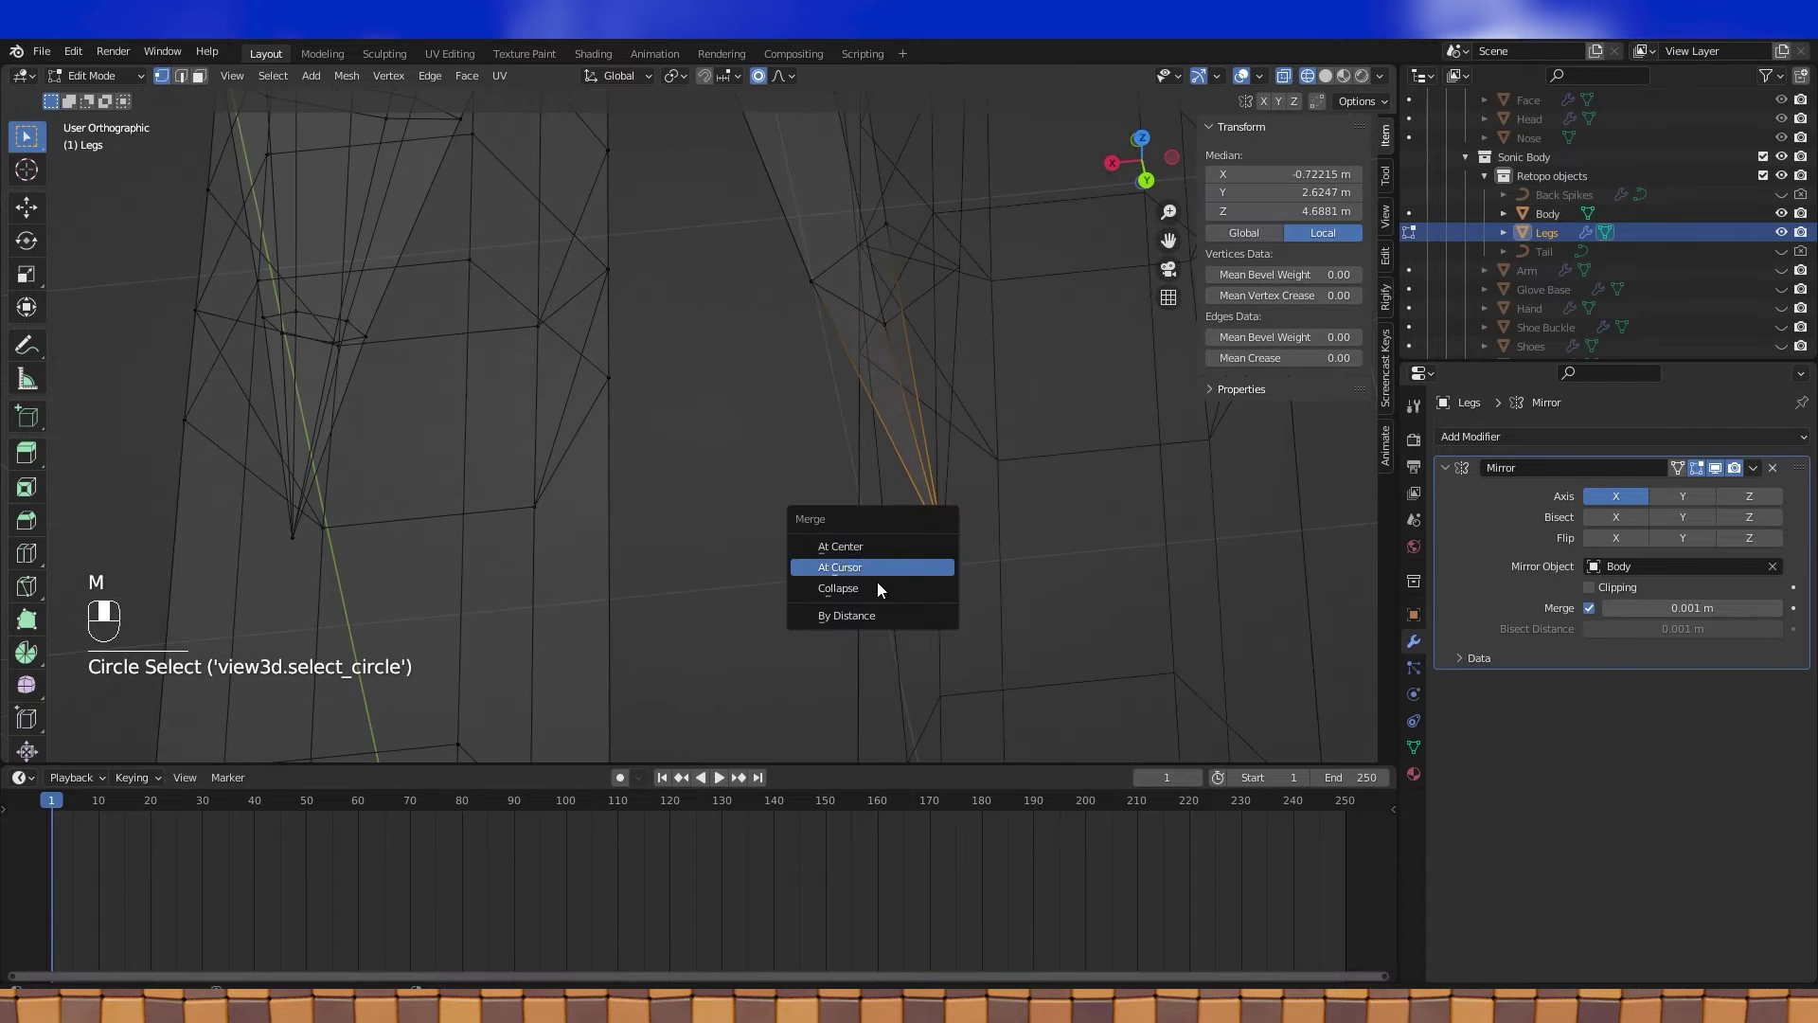
click(878, 544)
Enable Clipping on the Legs object's Mirror modifier and return the viewport to solid shading
click(956, 549)
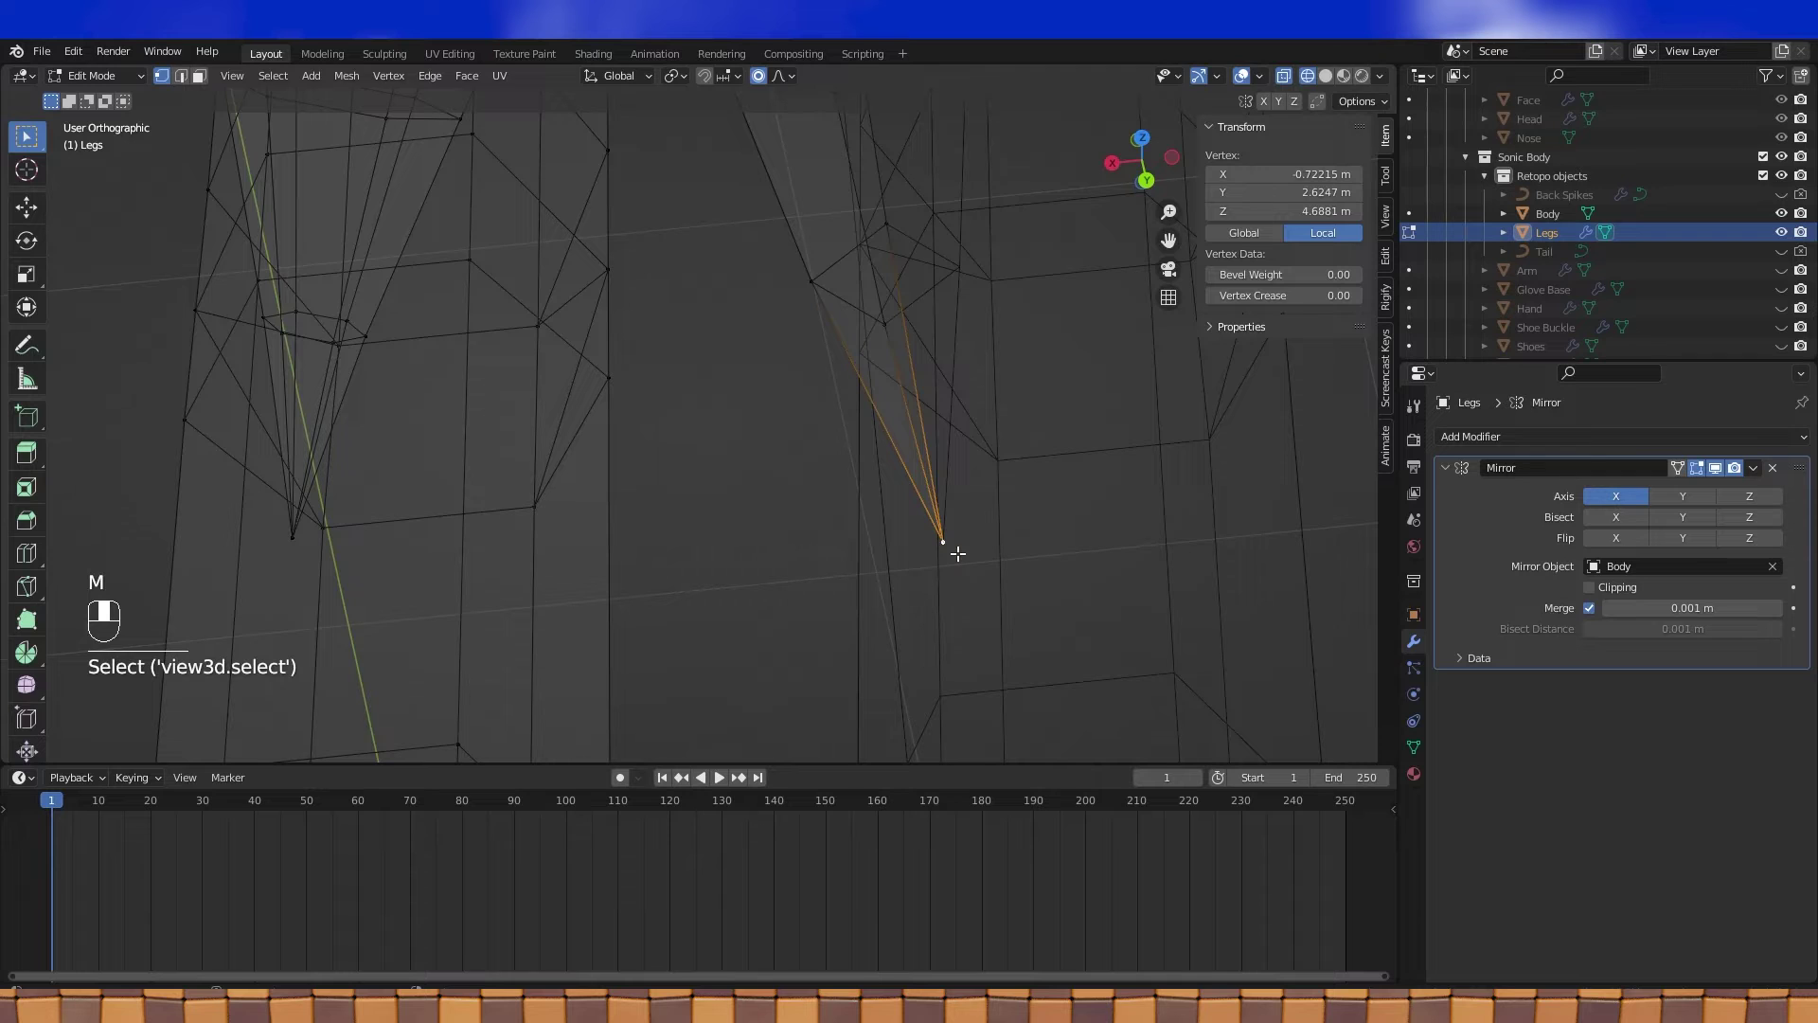
key(g)
right_click(919, 549)
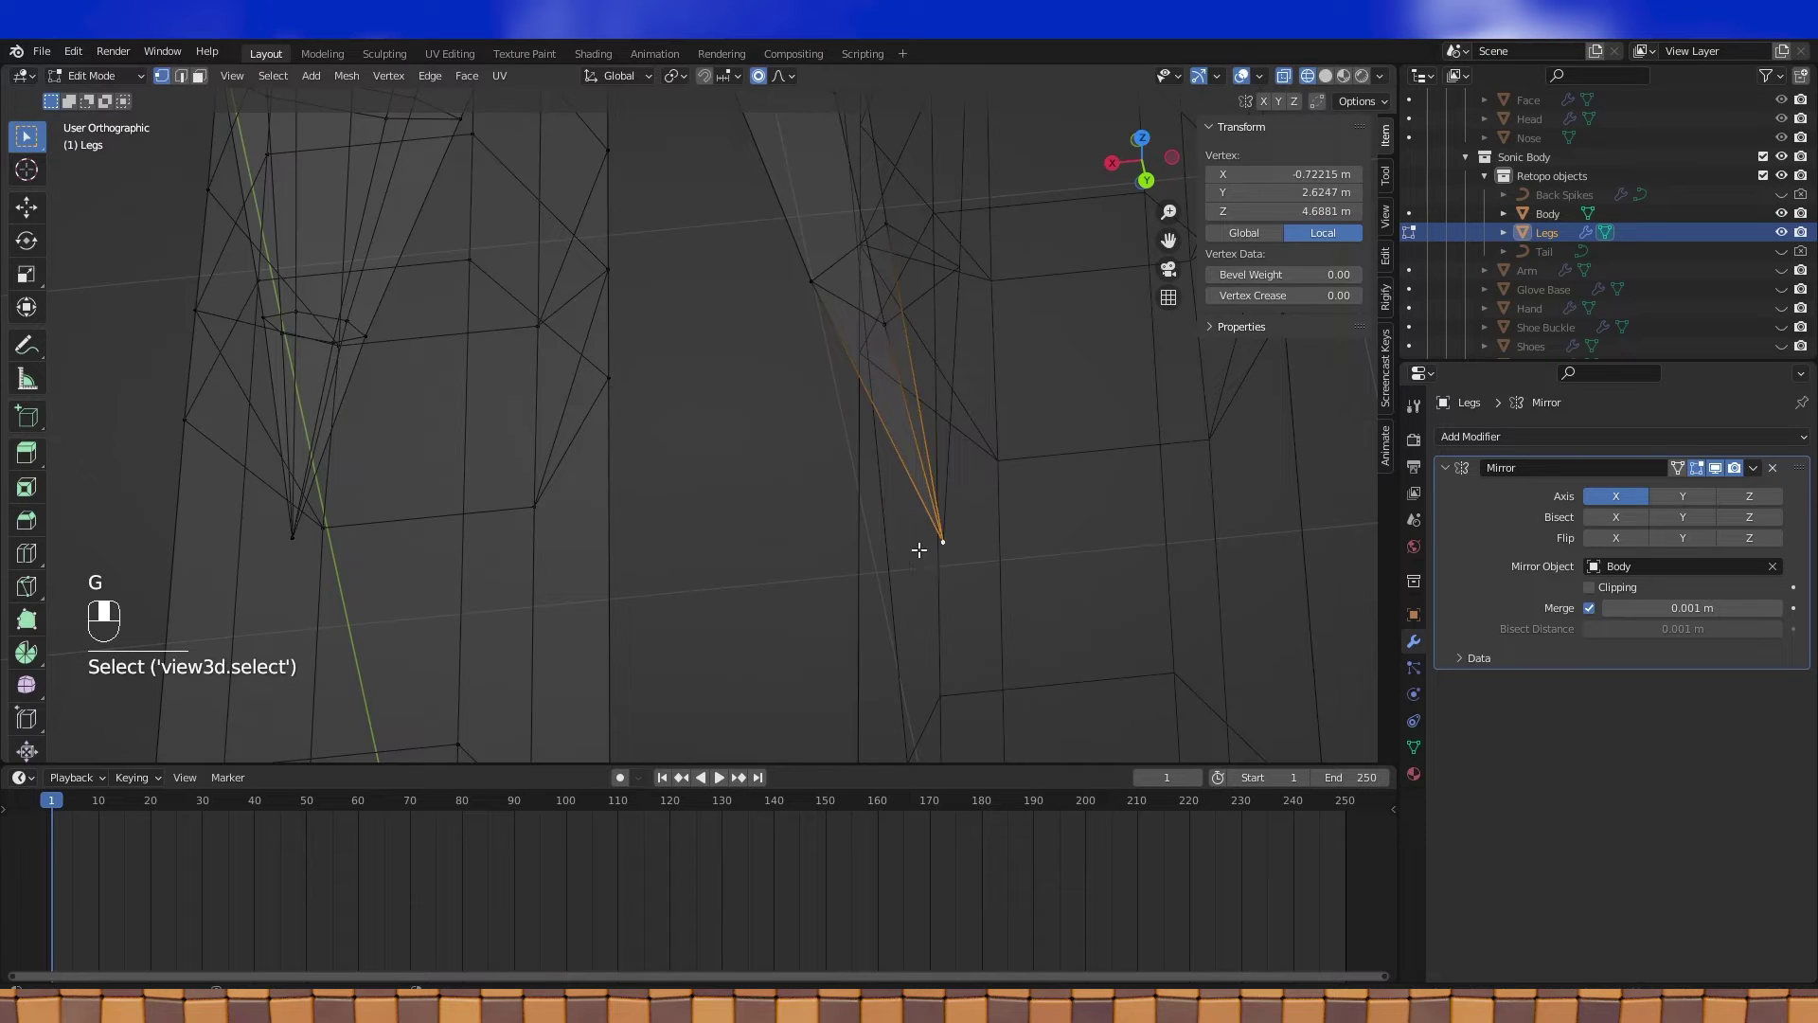
click(1599, 589)
click(1328, 75)
scroll(916, 544, down, 2)
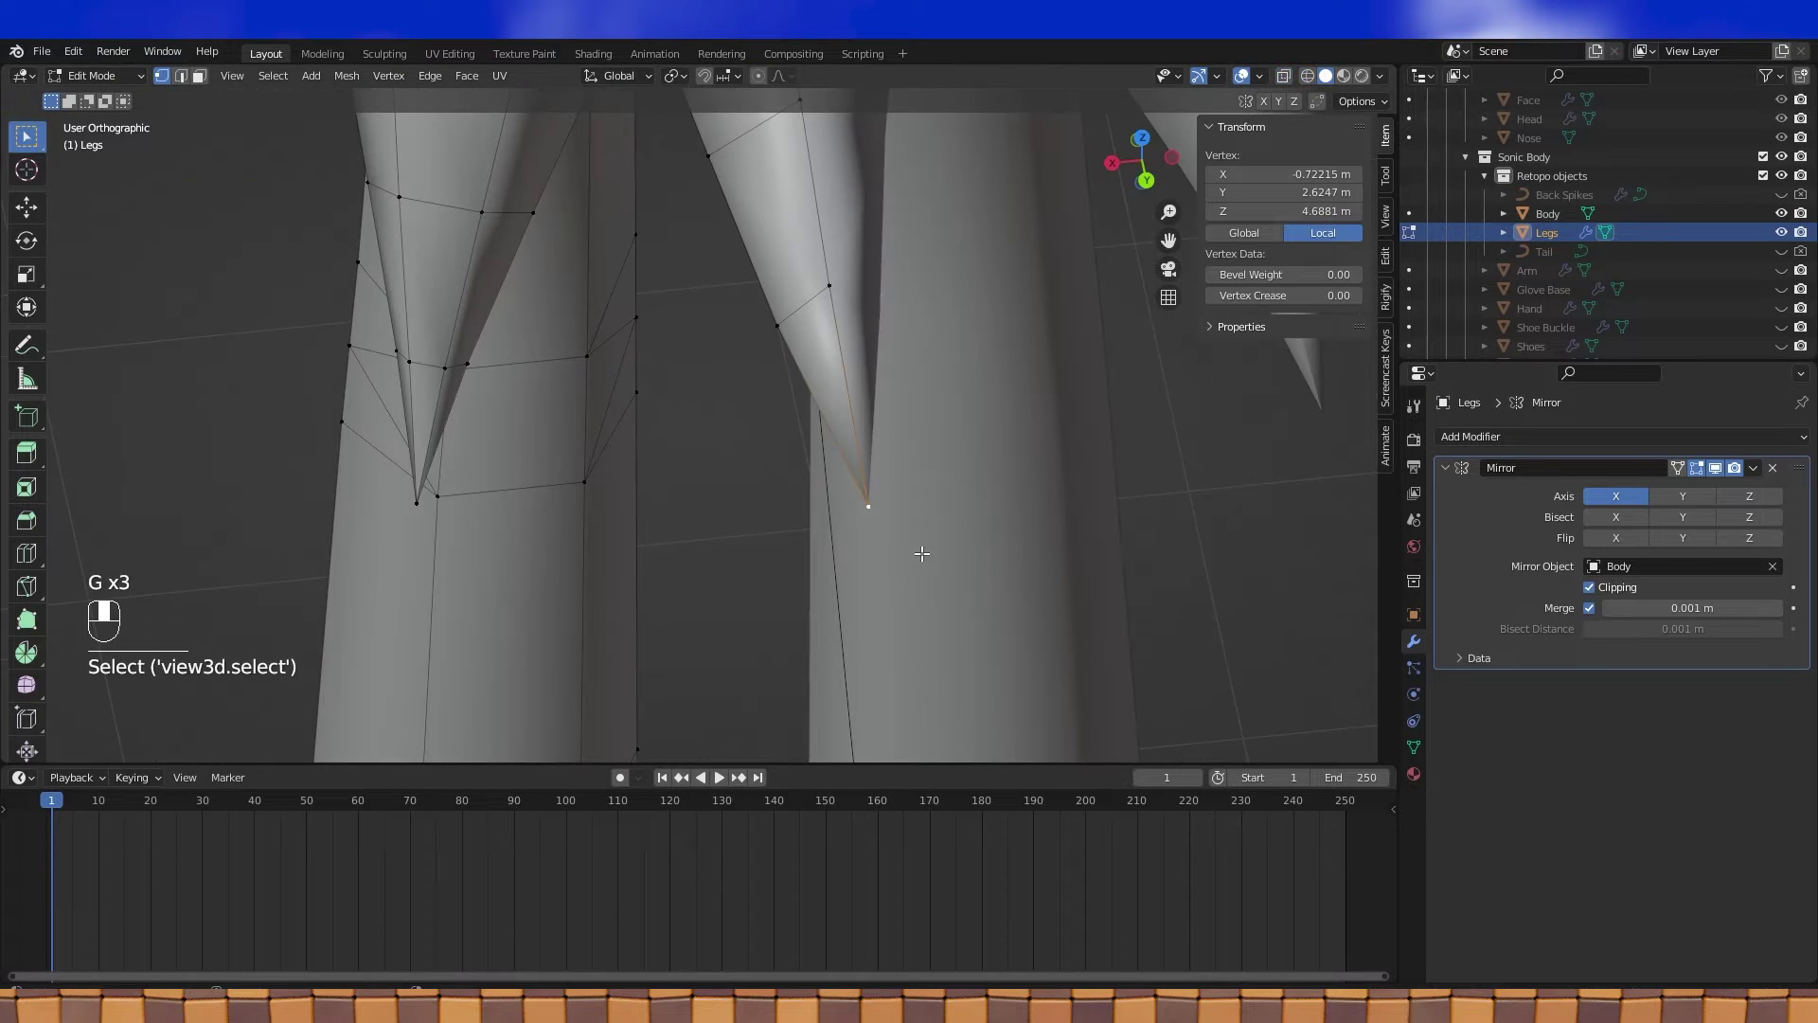
scroll(916, 544, up, 1)
key(g)
right_click(990, 501)
Circle-select the overlapping vertices at the back spike's tip in wireframe, merge them into one and return to solid shading
middle_drag(994, 494, 978, 410)
scroll(978, 411, down, 2)
shift+middle_drag(853, 340, 850, 421)
middle_drag(1016, 288, 1032, 329)
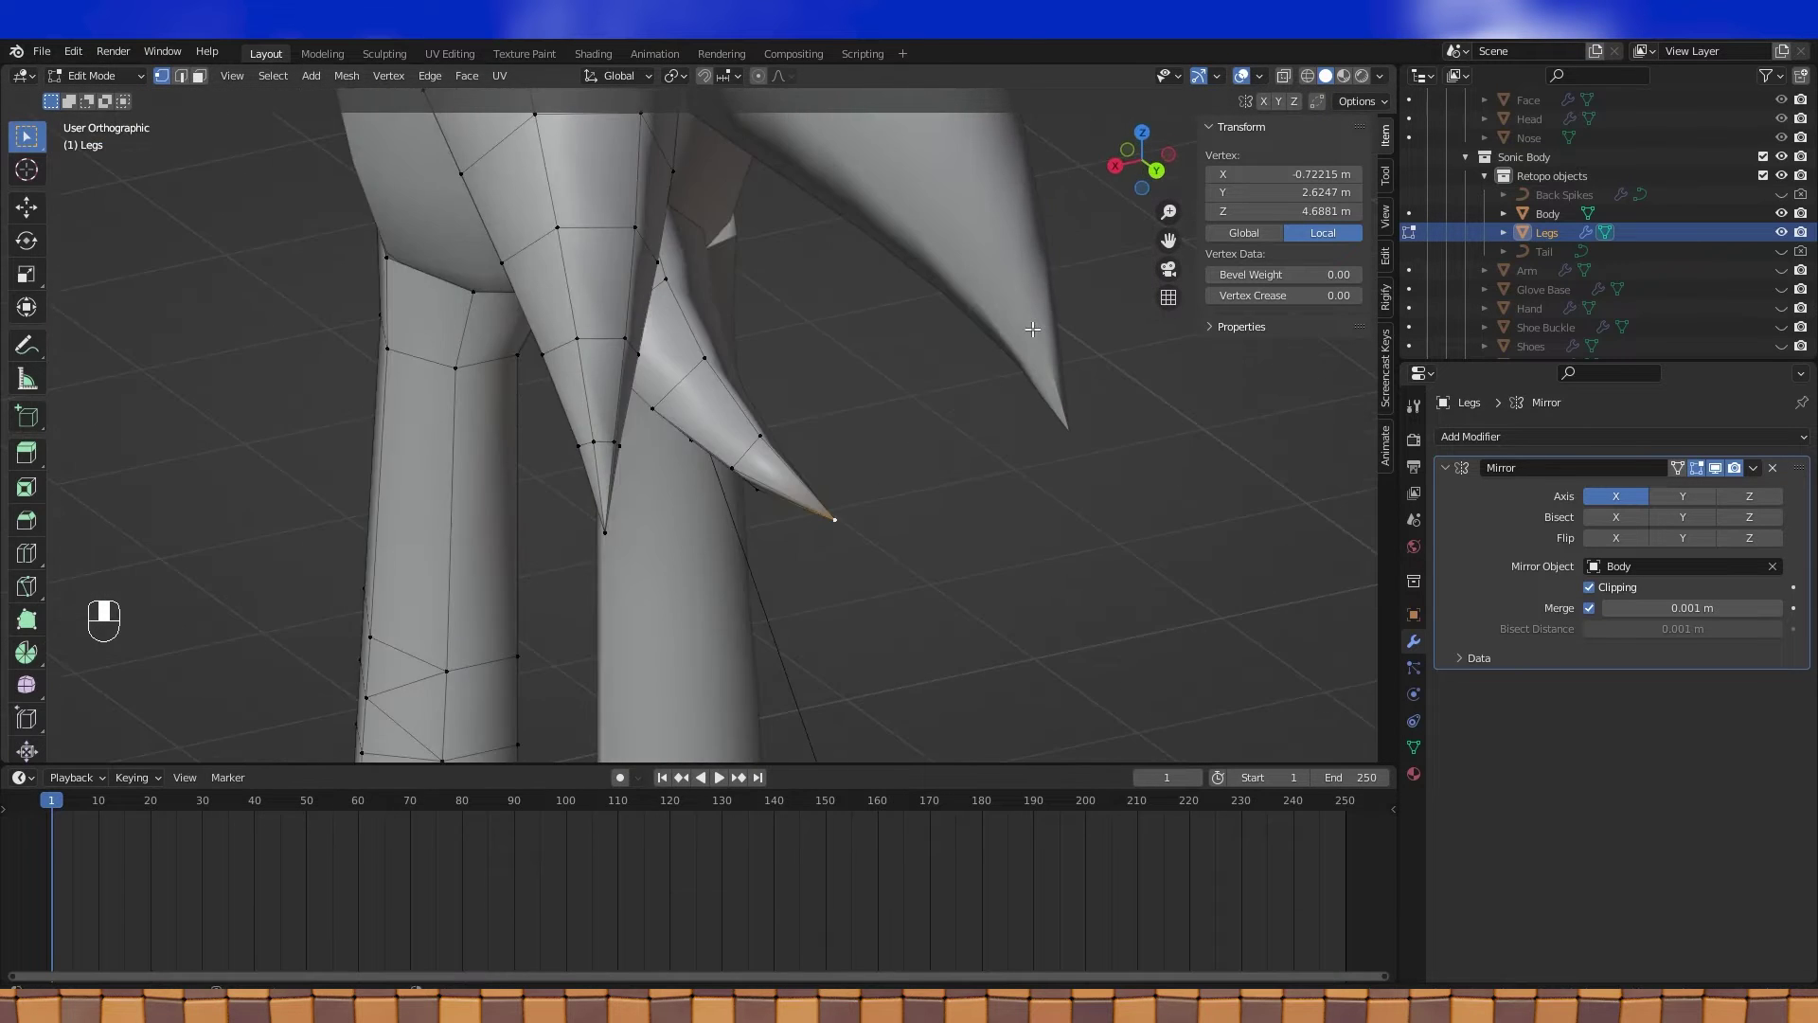
click(1313, 75)
mouse_move(726, 531)
middle_down()
mouse_move(730, 554)
mouse_move(662, 568)
middle_up()
key(a)
key(a)
key(c)
click(661, 588)
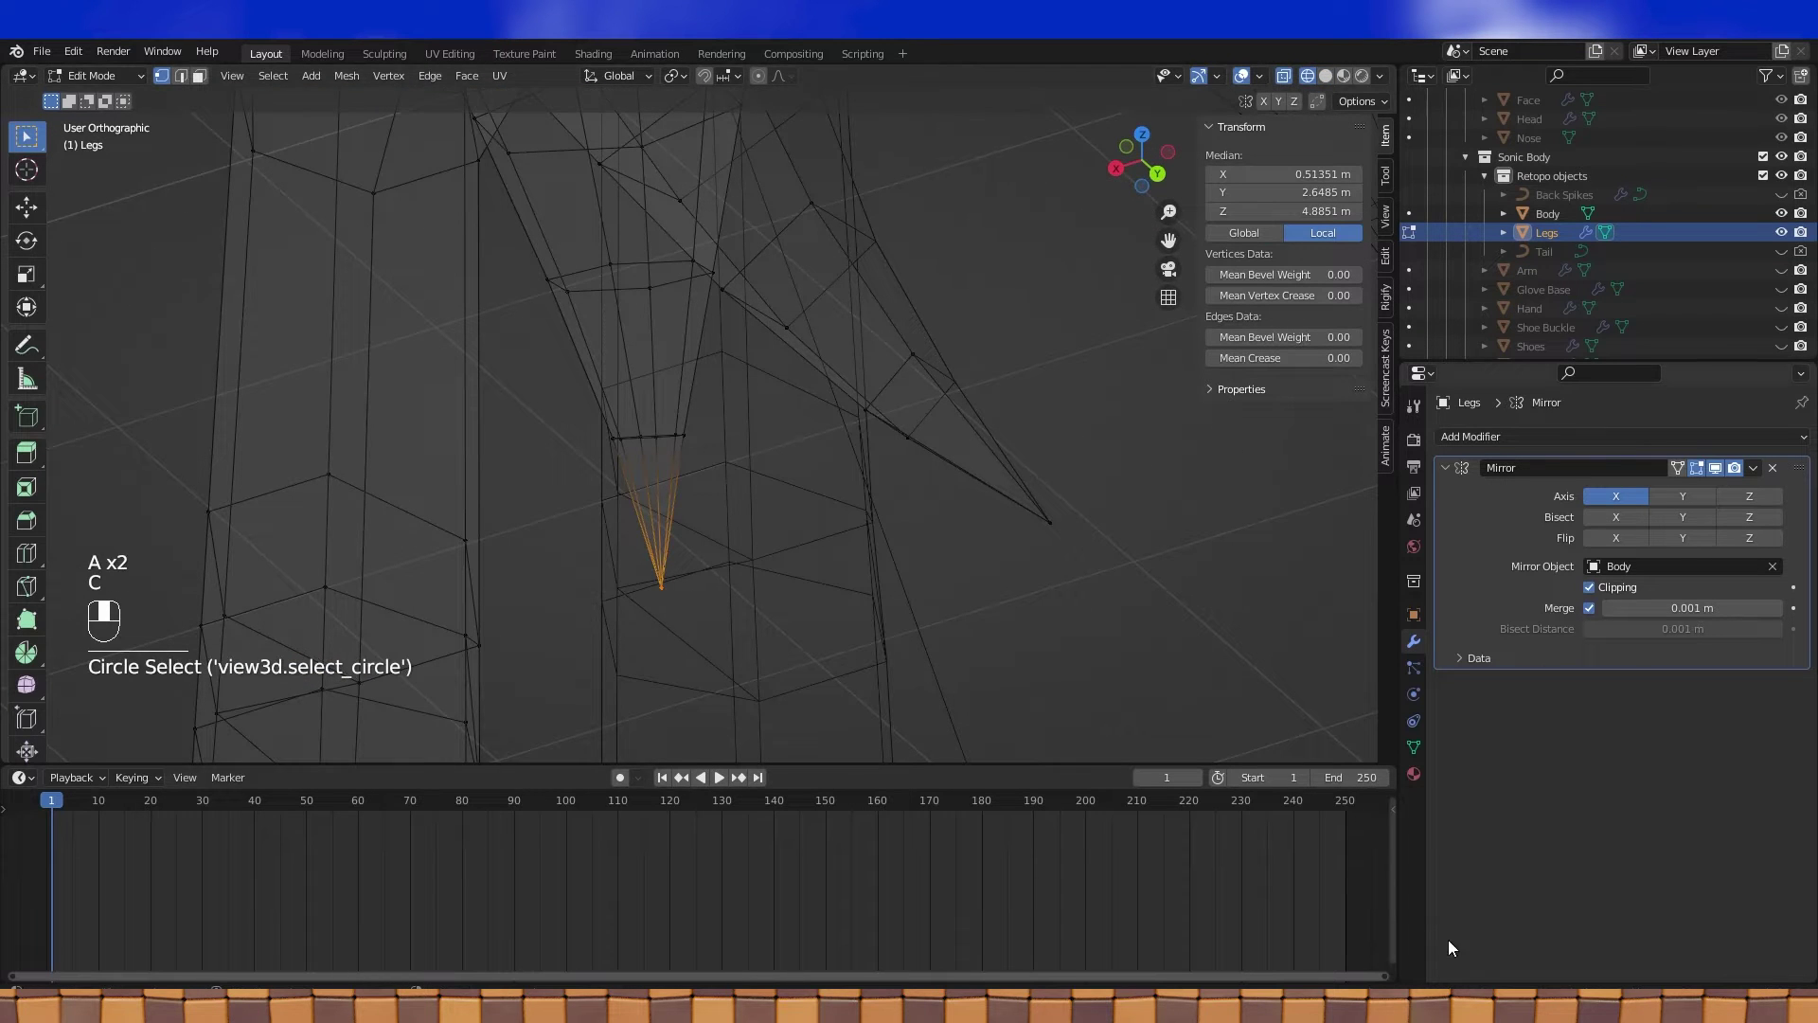
middle_drag(881, 492, 790, 512)
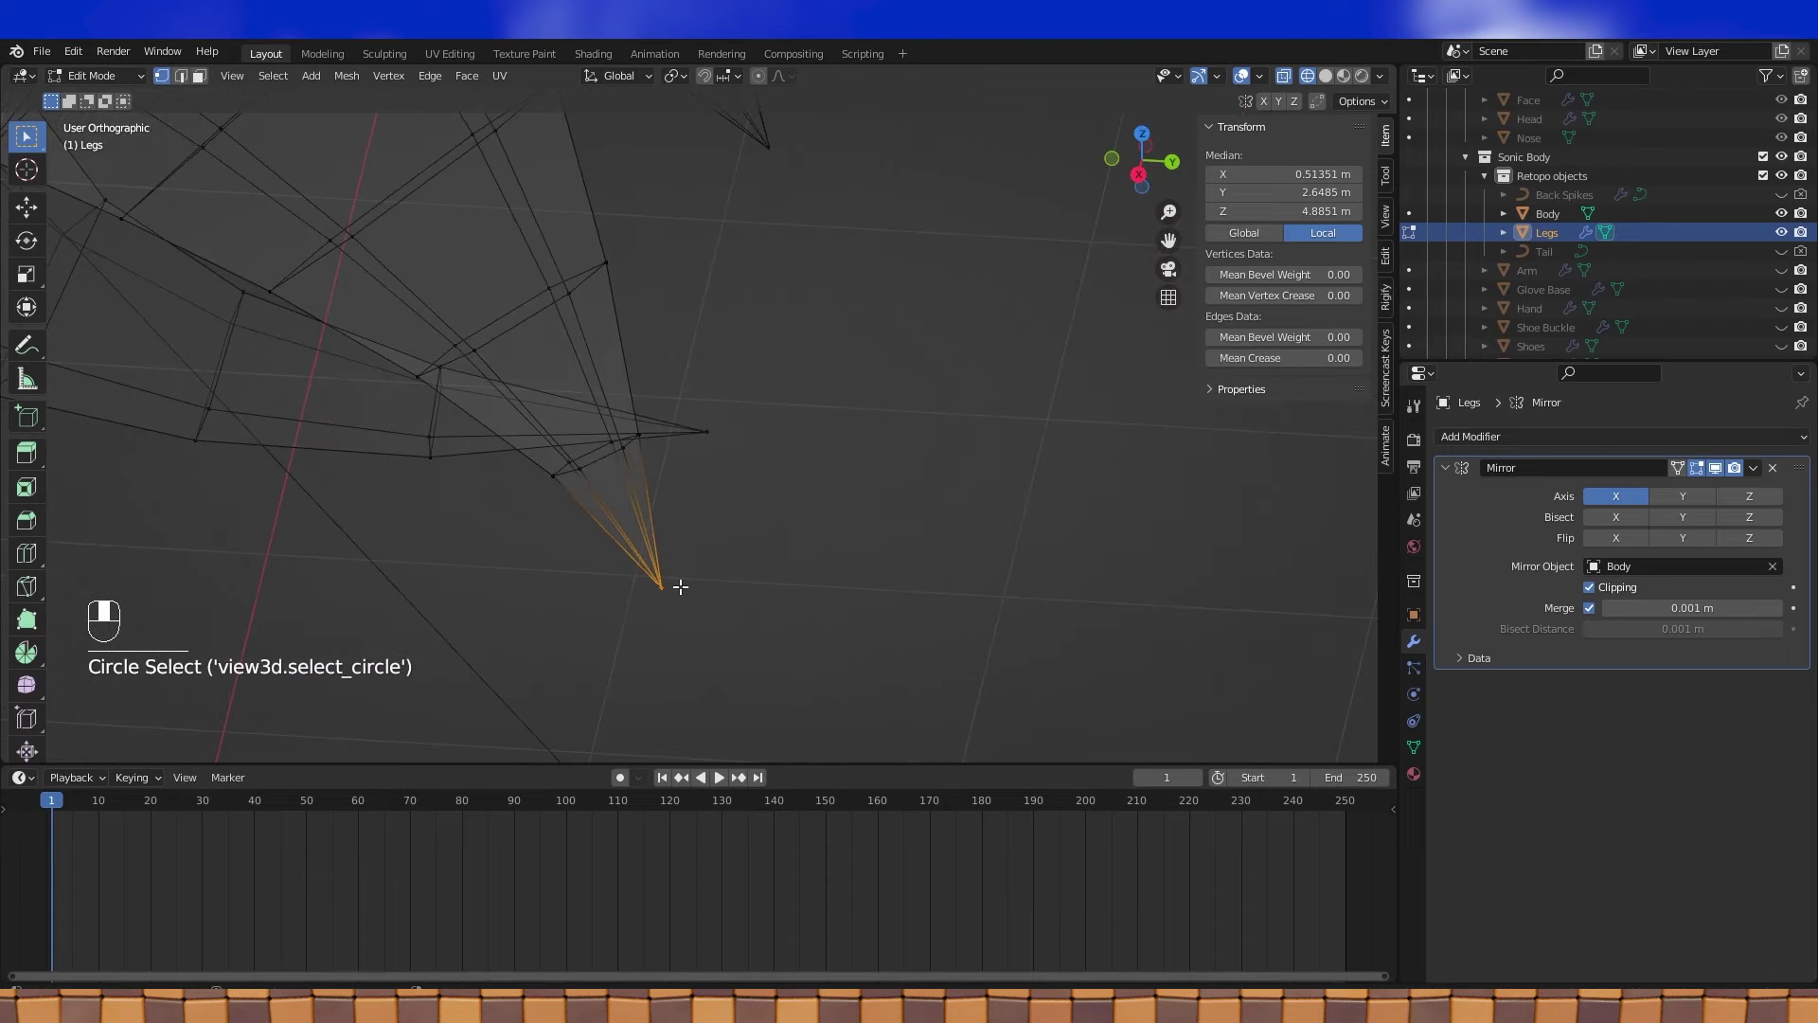
key(m)
click(680, 587)
click(675, 593)
click(1328, 76)
Select the entire leg mesh by its linked geometry and view it from the right side
scroll(1080, 243, down, 8)
mouse_move(1080, 244)
middle_down()
mouse_move(909, 284)
mouse_move(877, 283)
mouse_move(1029, 261)
mouse_move(839, 265)
mouse_move(1000, 248)
middle_up()
key(Tab)
key(Tab)
click(656, 566)
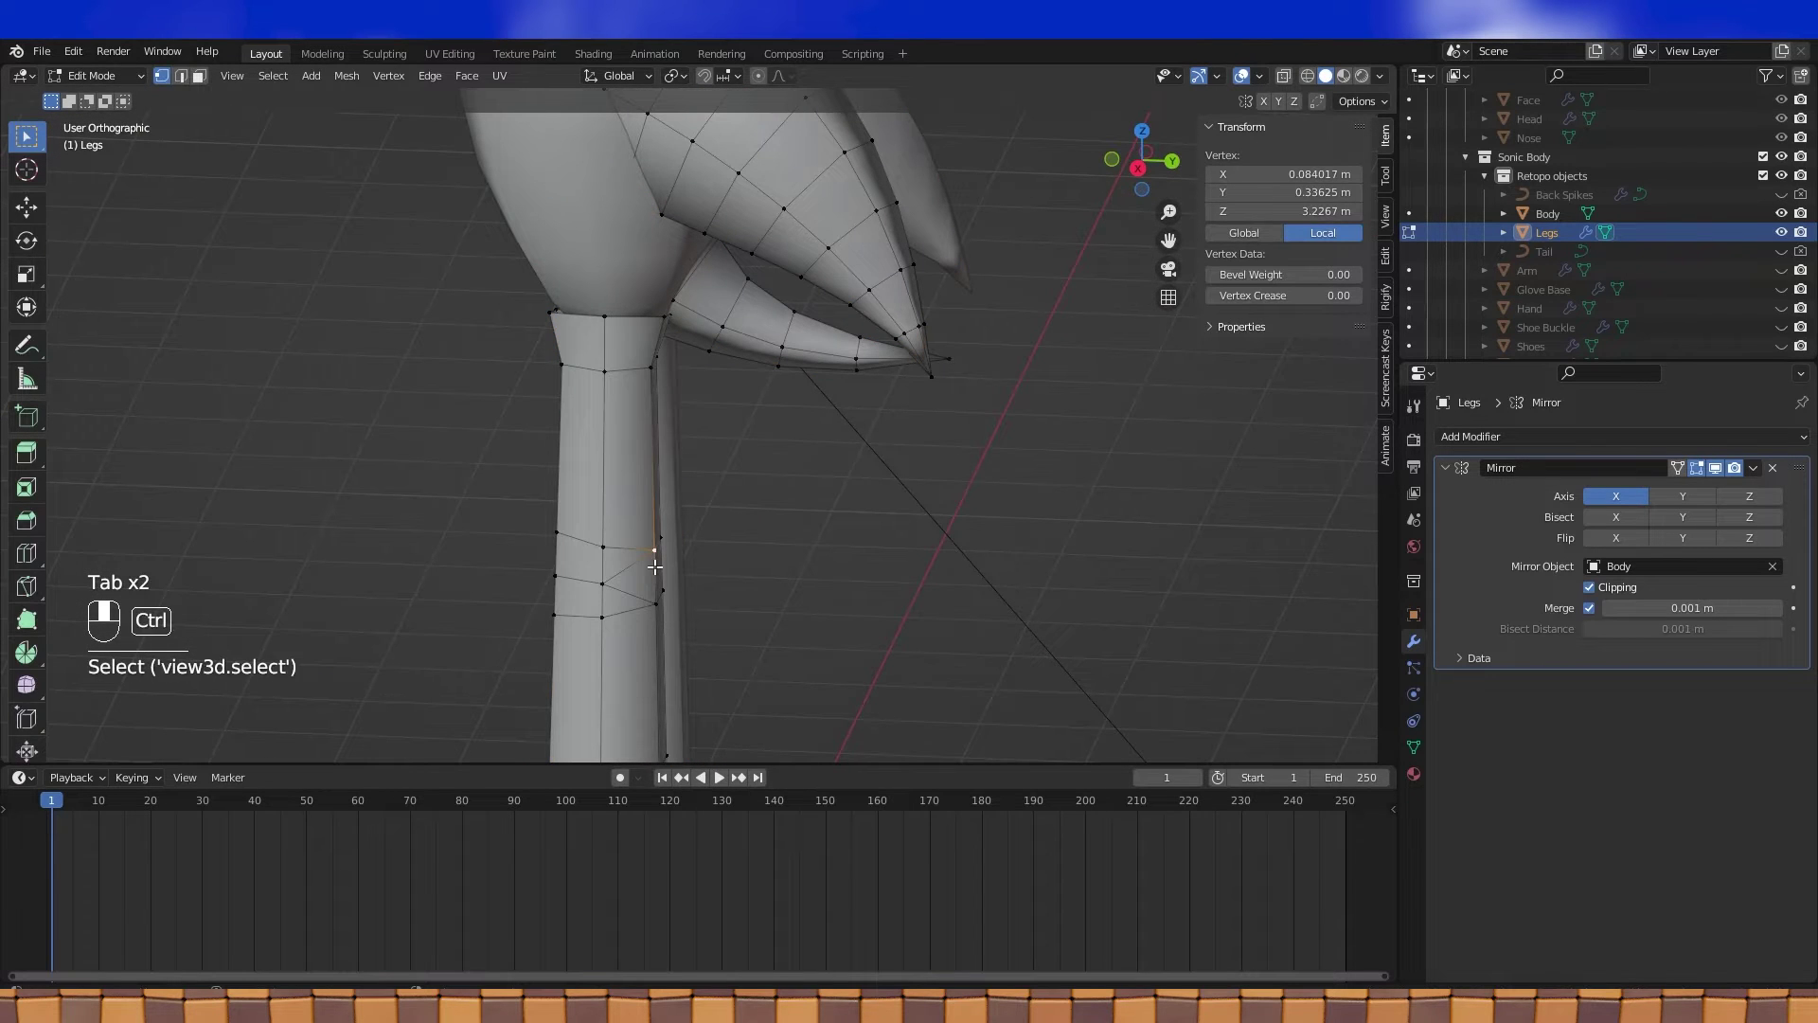
key(ctrl+l)
key(KP_1)
key(KP_3)
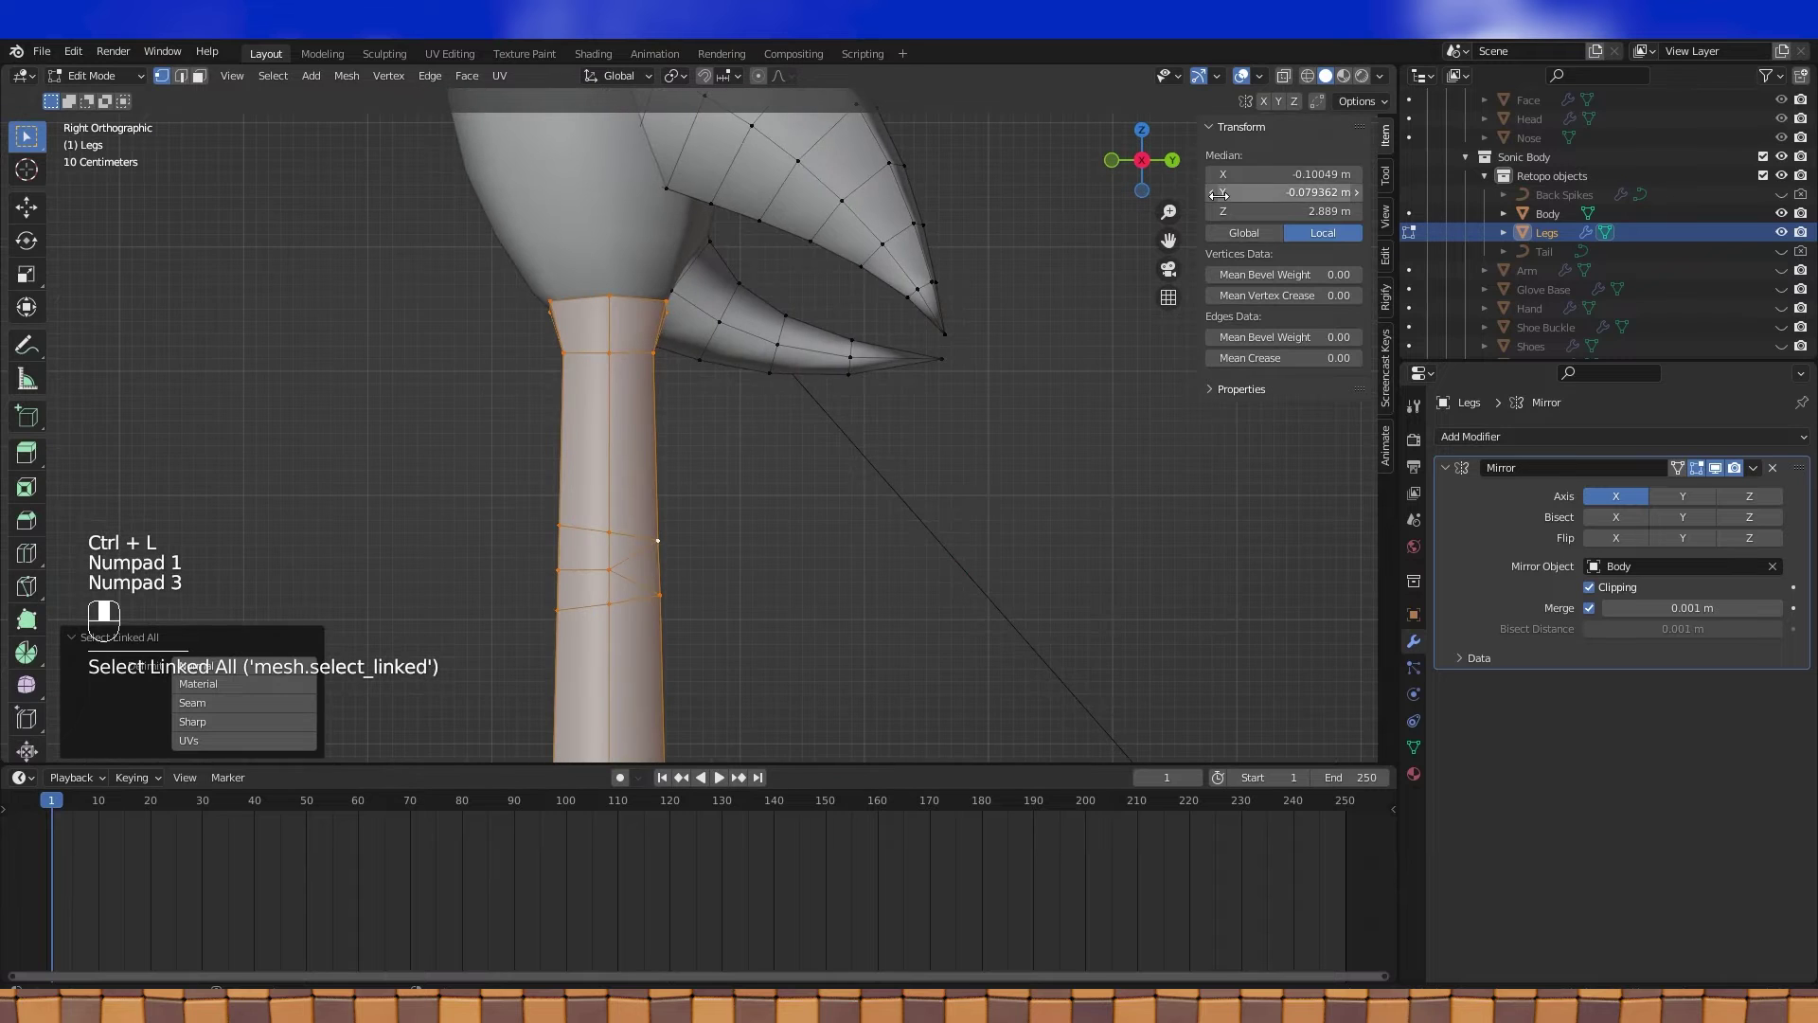
In wireframe shading, add the outer part of the tail and the back spike's tip and edge loops to the leg selection
click(1307, 76)
shift+middle_drag(824, 298, 764, 431)
key(c)
mouse_move(760, 480)
mouse_down()
mouse_move(691, 426)
mouse_move(735, 499)
mouse_move(865, 519)
mouse_move(902, 493)
mouse_up()
shift+click(886, 464)
alt+shift+click(864, 398)
alt+shift+click(842, 353)
key(ctrl+z)
alt+shift+click(851, 358)
alt+shift+click(812, 304)
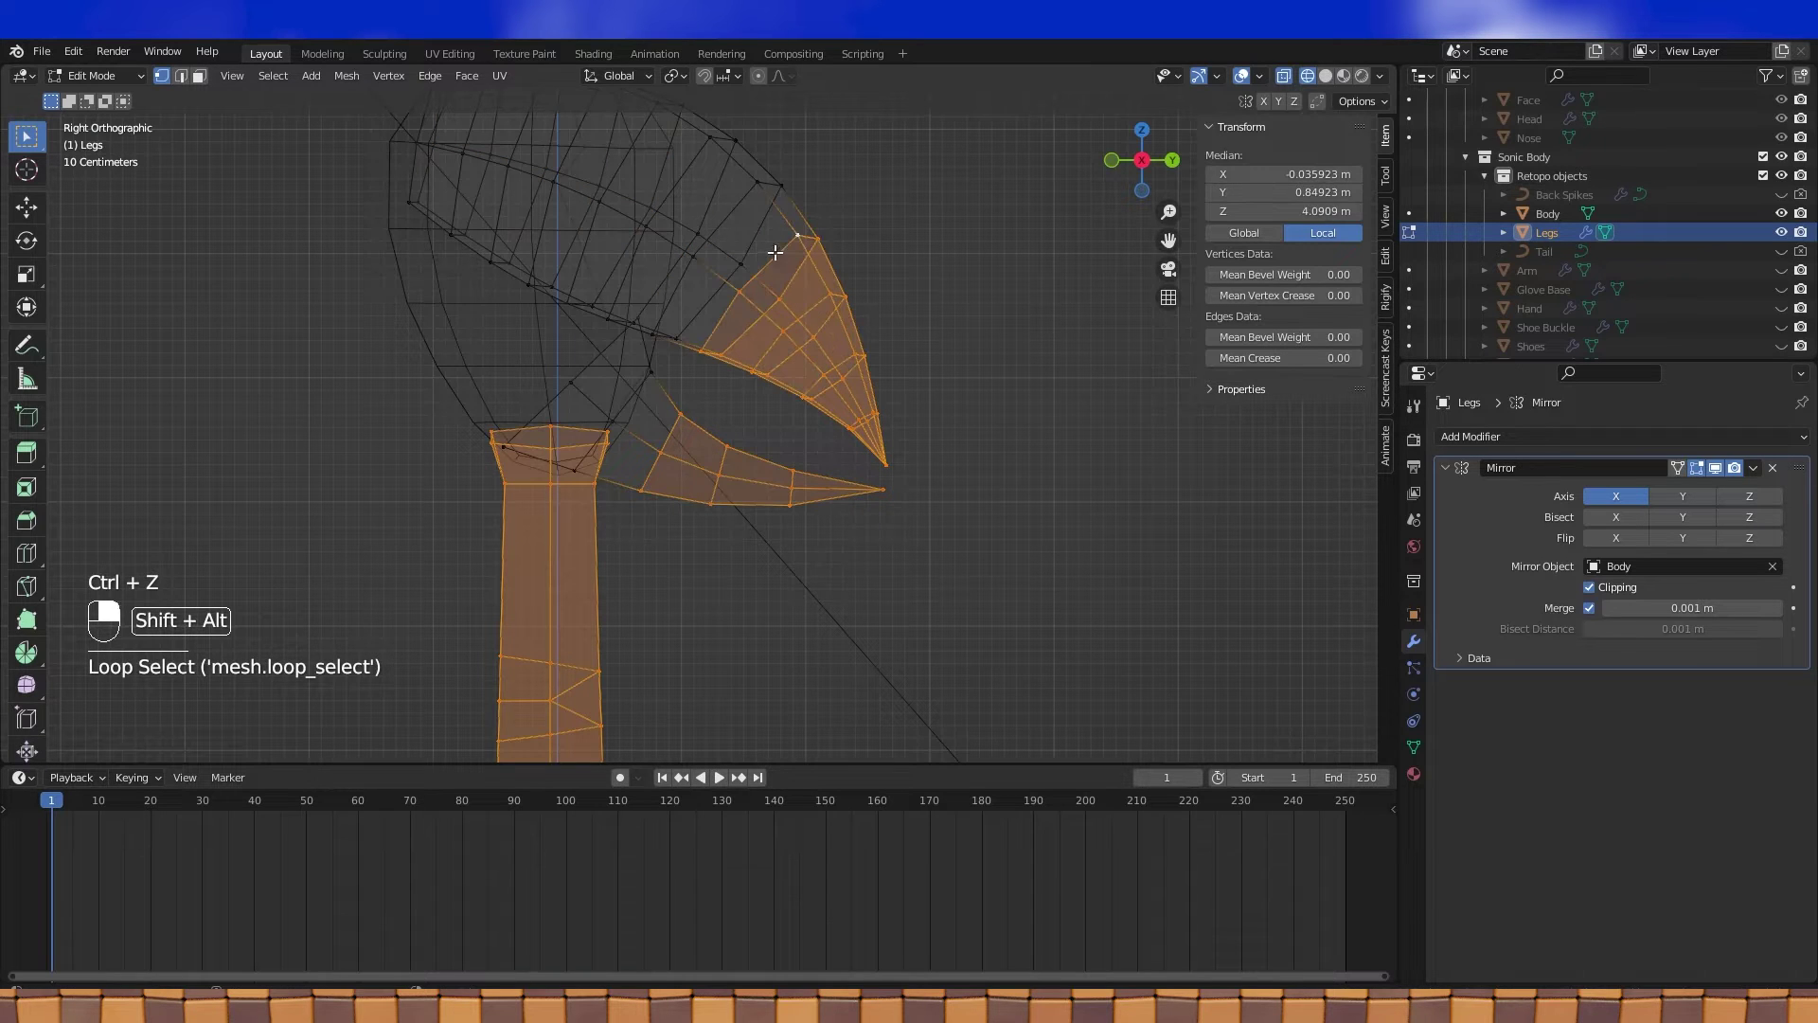
Return to solid shading and add the missing back spike vertex to the selection
click(1319, 75)
middle_drag(740, 205, 649, 274)
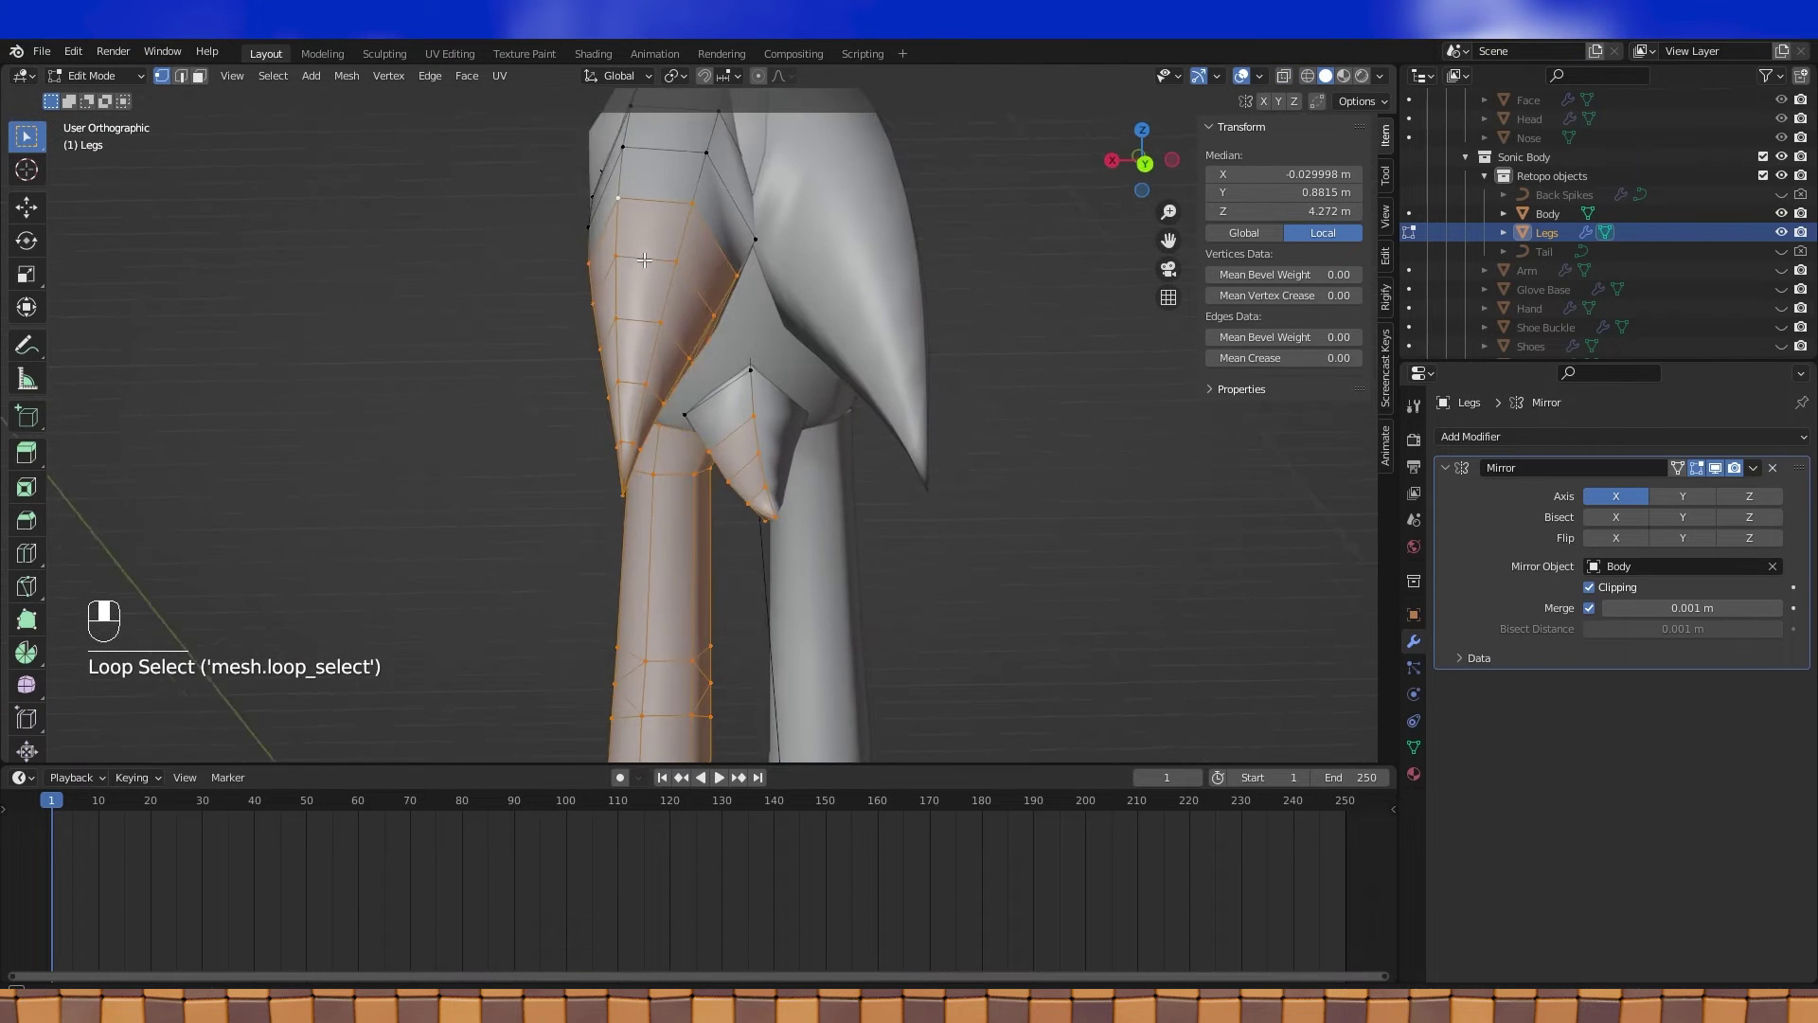
scroll(781, 406, up, 1)
shift+click(759, 363)
shift+middle_drag(765, 293, 699, 436)
middle_drag(625, 358, 731, 414)
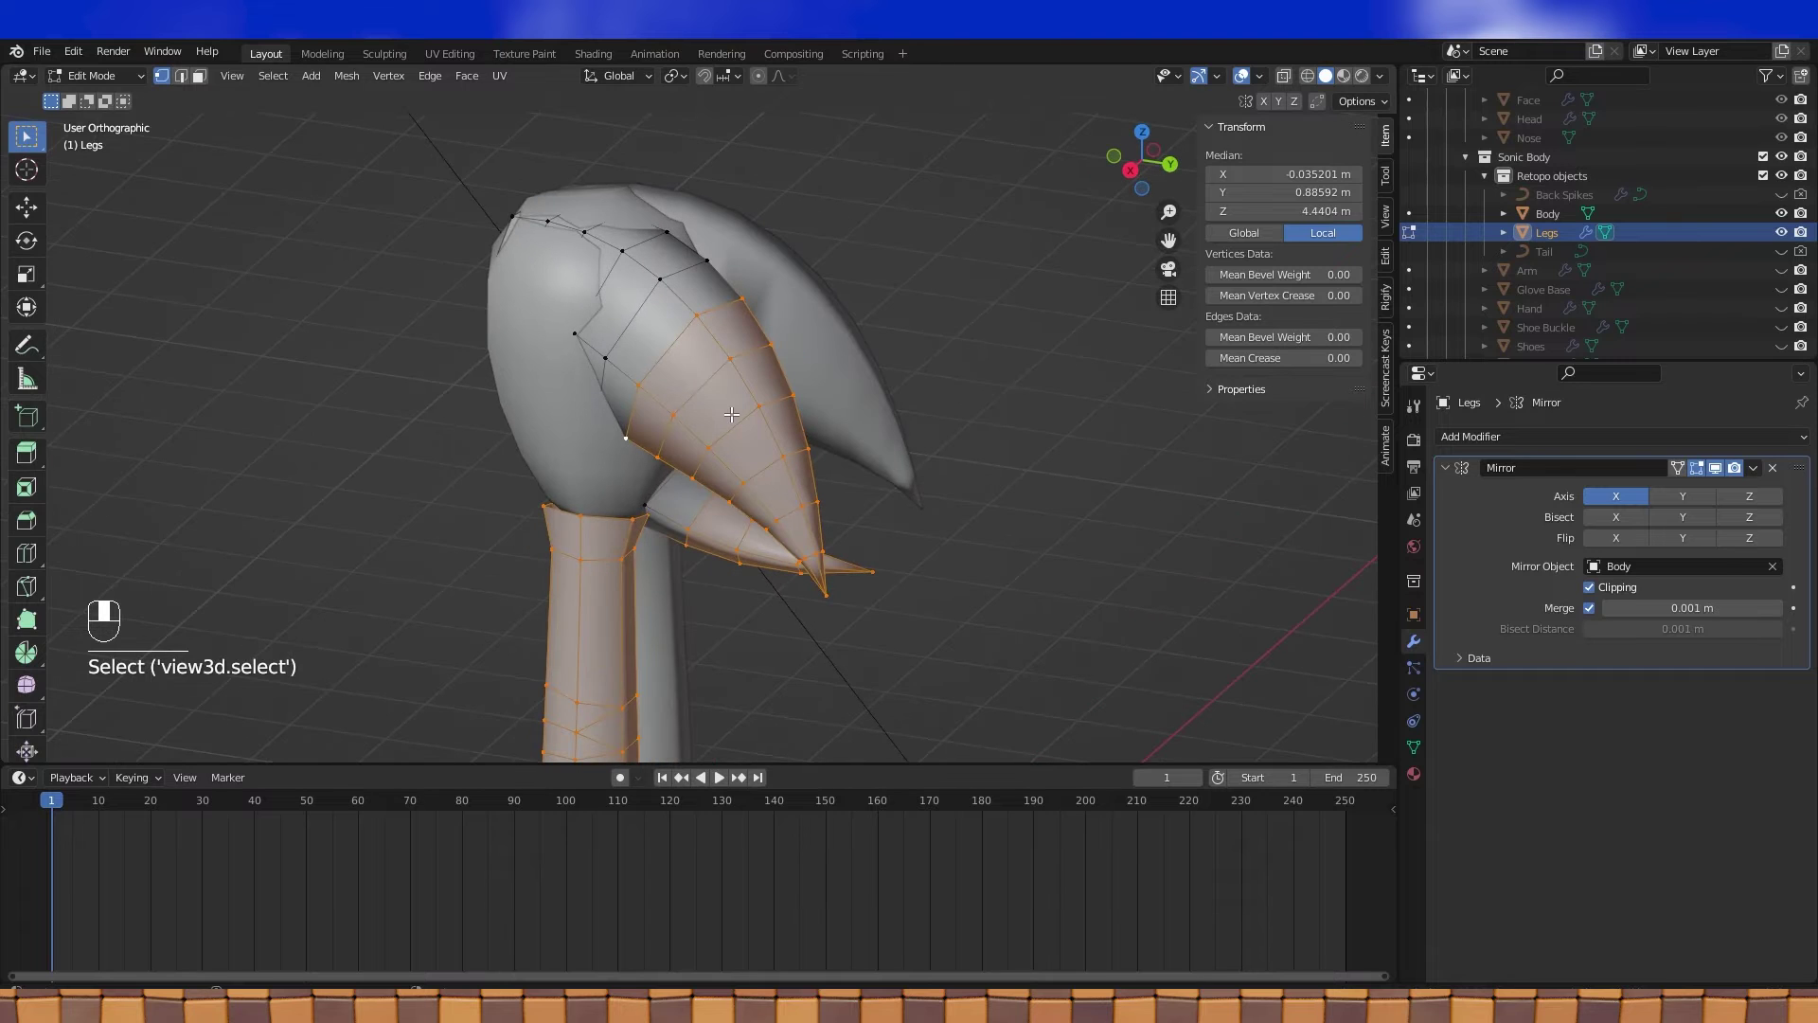
Duplicate the selected geometry in place, separate it into a new object and open that object for editing with everything selected
key(shift+d)
click(729, 414)
key(p)
click(729, 414)
key(Tab)
click(733, 356)
key(Tab)
key(a)
middle_drag(824, 388, 786, 393)
shift+middle_drag(786, 392, 847, 387)
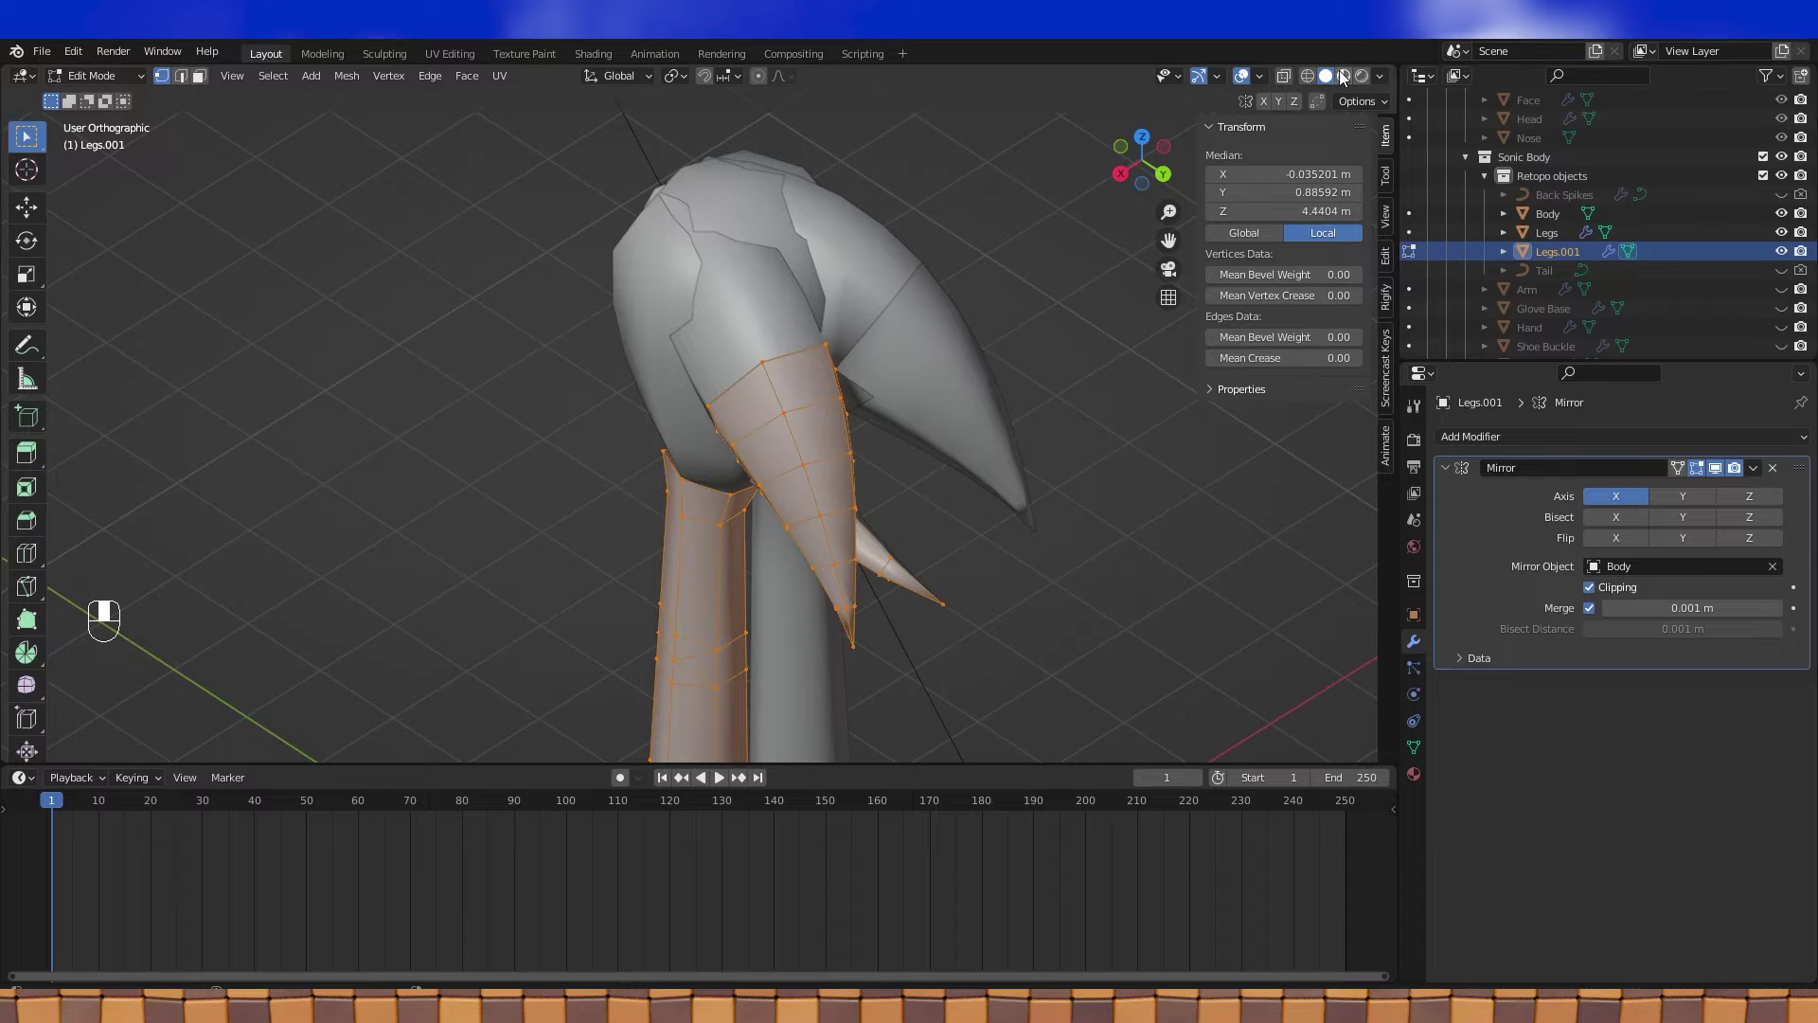
Set the solid shading color to Random and compare the objects in and out of Edit Mode
click(1381, 75)
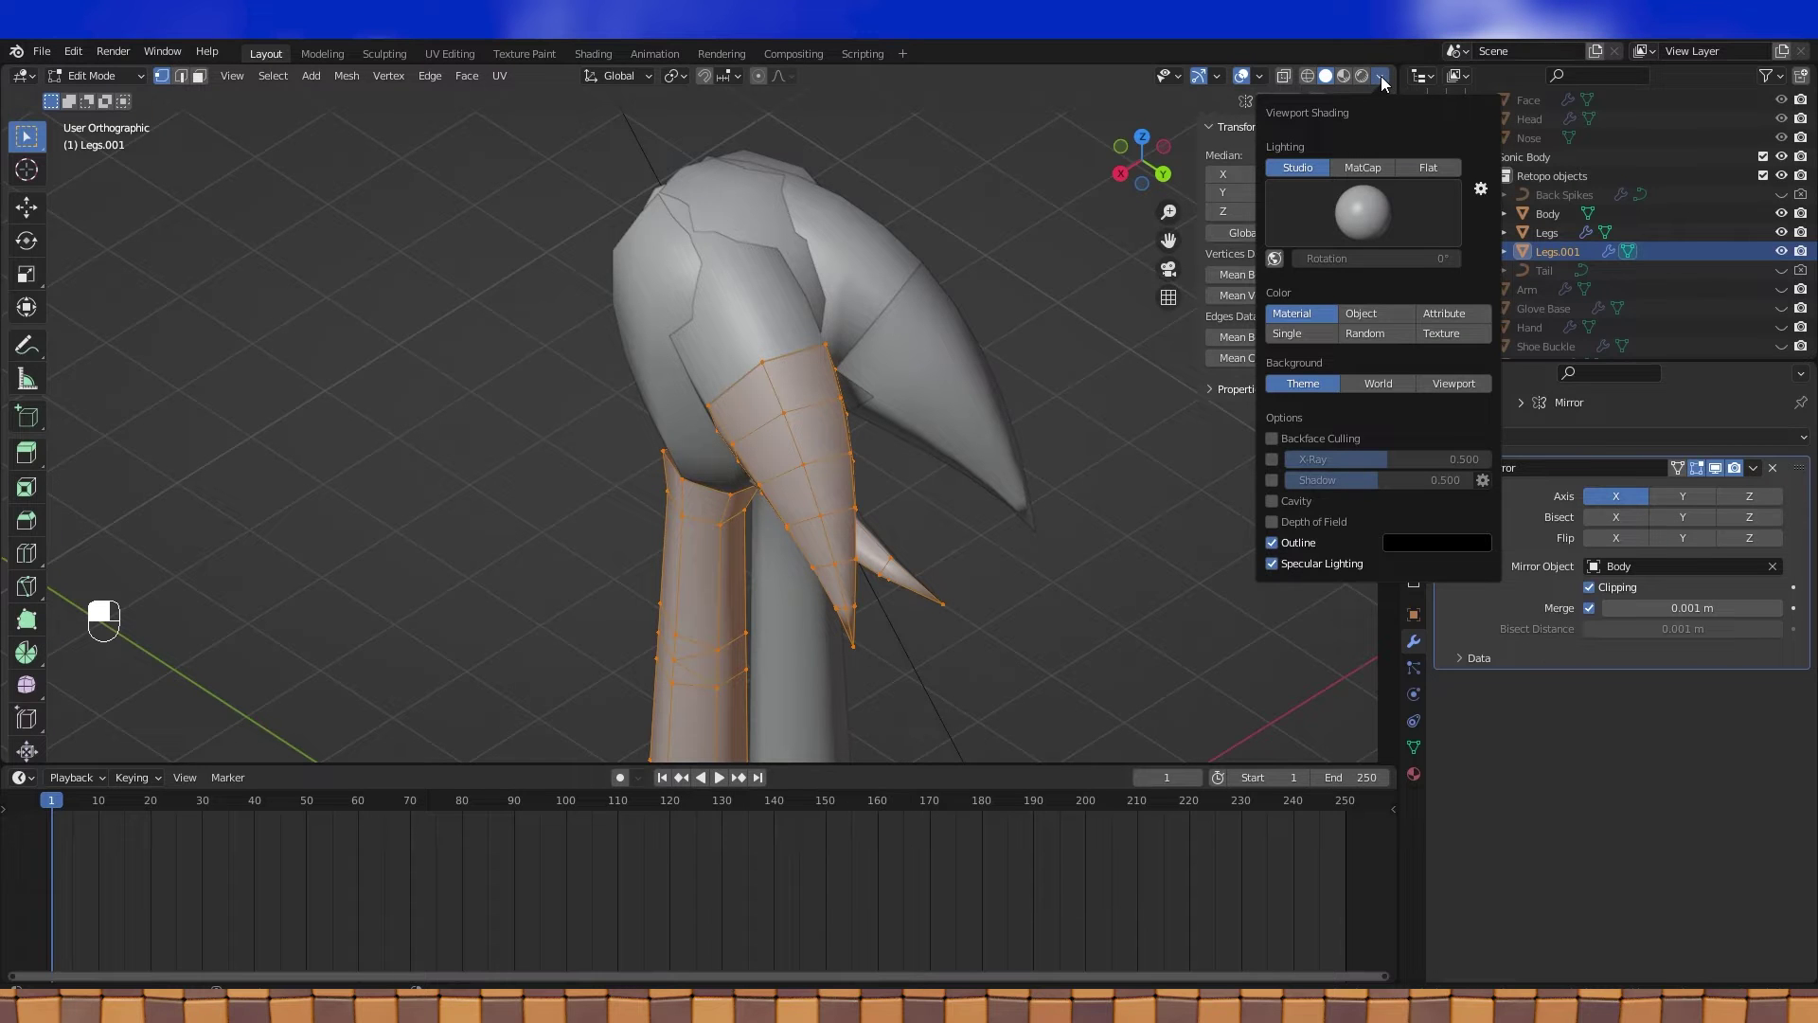
click(1377, 337)
mouse_move(962, 467)
middle_down()
mouse_move(1004, 455)
mouse_move(932, 443)
mouse_move(1100, 390)
mouse_move(1212, 399)
mouse_move(1027, 415)
mouse_move(976, 458)
mouse_move(941, 433)
middle_up()
key(Tab)
mouse_move(1027, 473)
middle_down()
mouse_move(999, 419)
mouse_move(1012, 411)
mouse_move(1025, 506)
middle_up()
key(Tab)
middle_drag(985, 420, 946, 463)
key(Tab)
Turn on the Wireframe viewport display for the Legs and Body objects
click(774, 258)
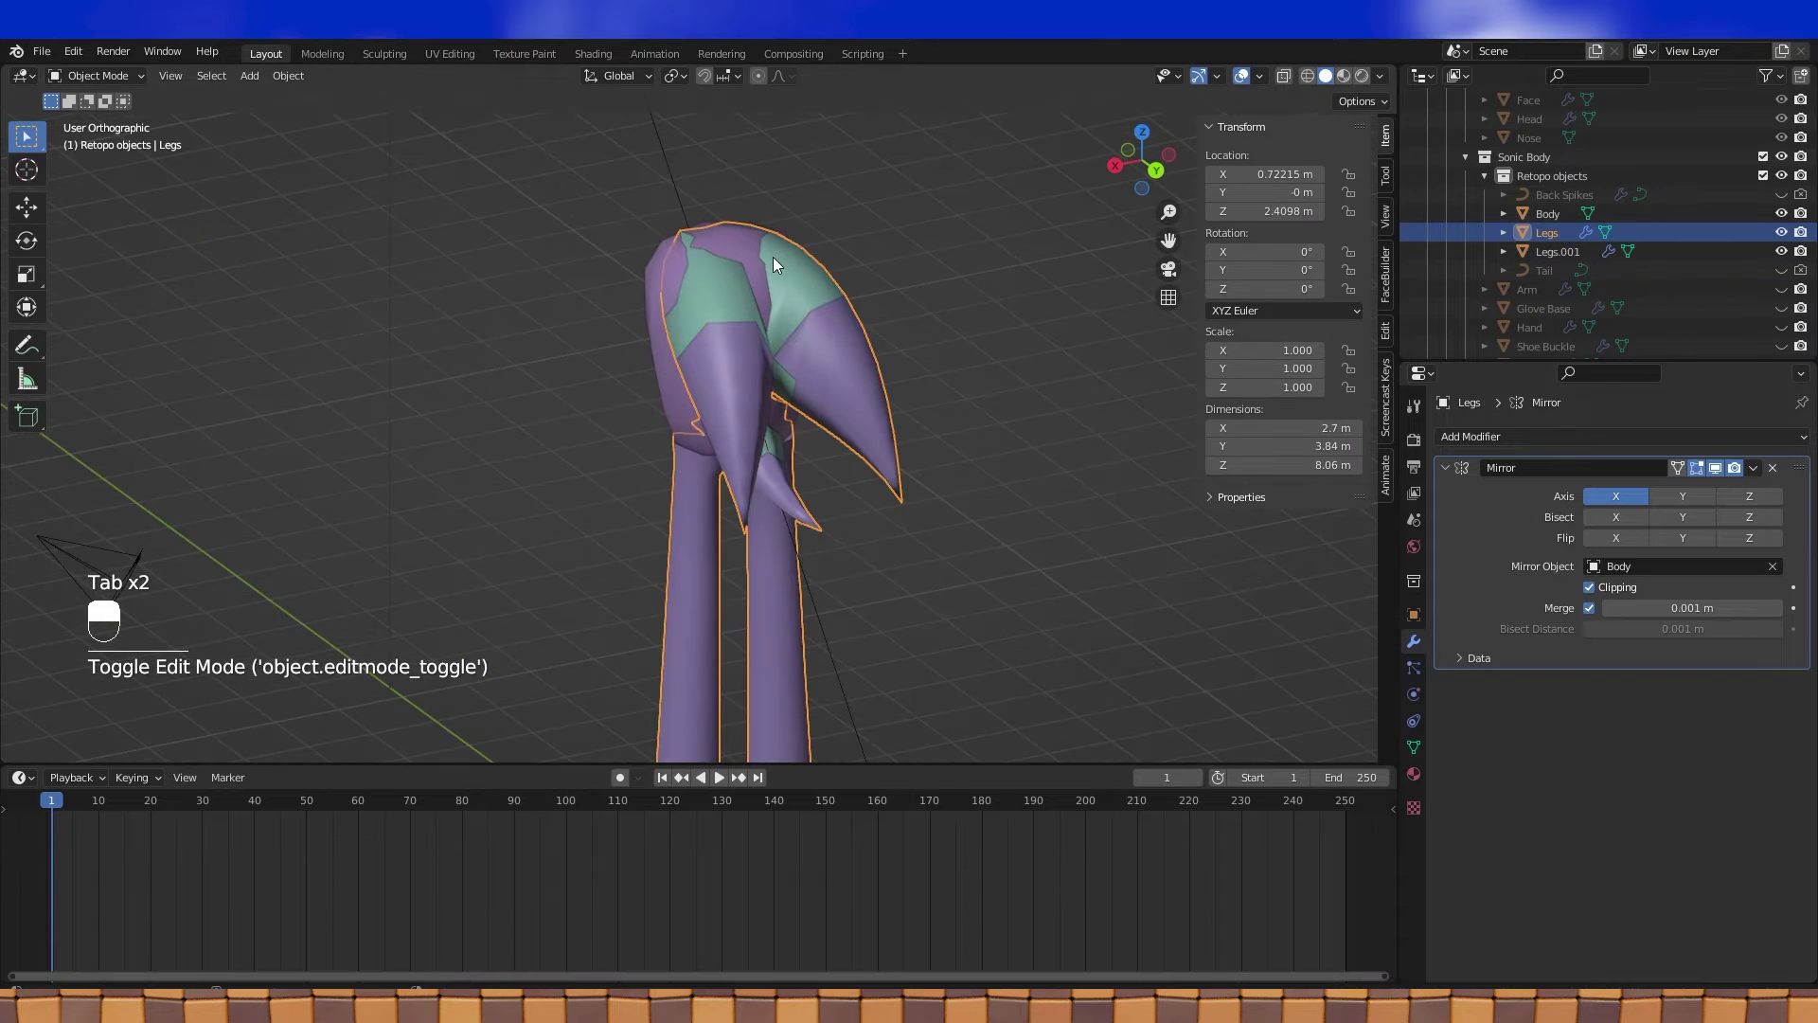
click(771, 259)
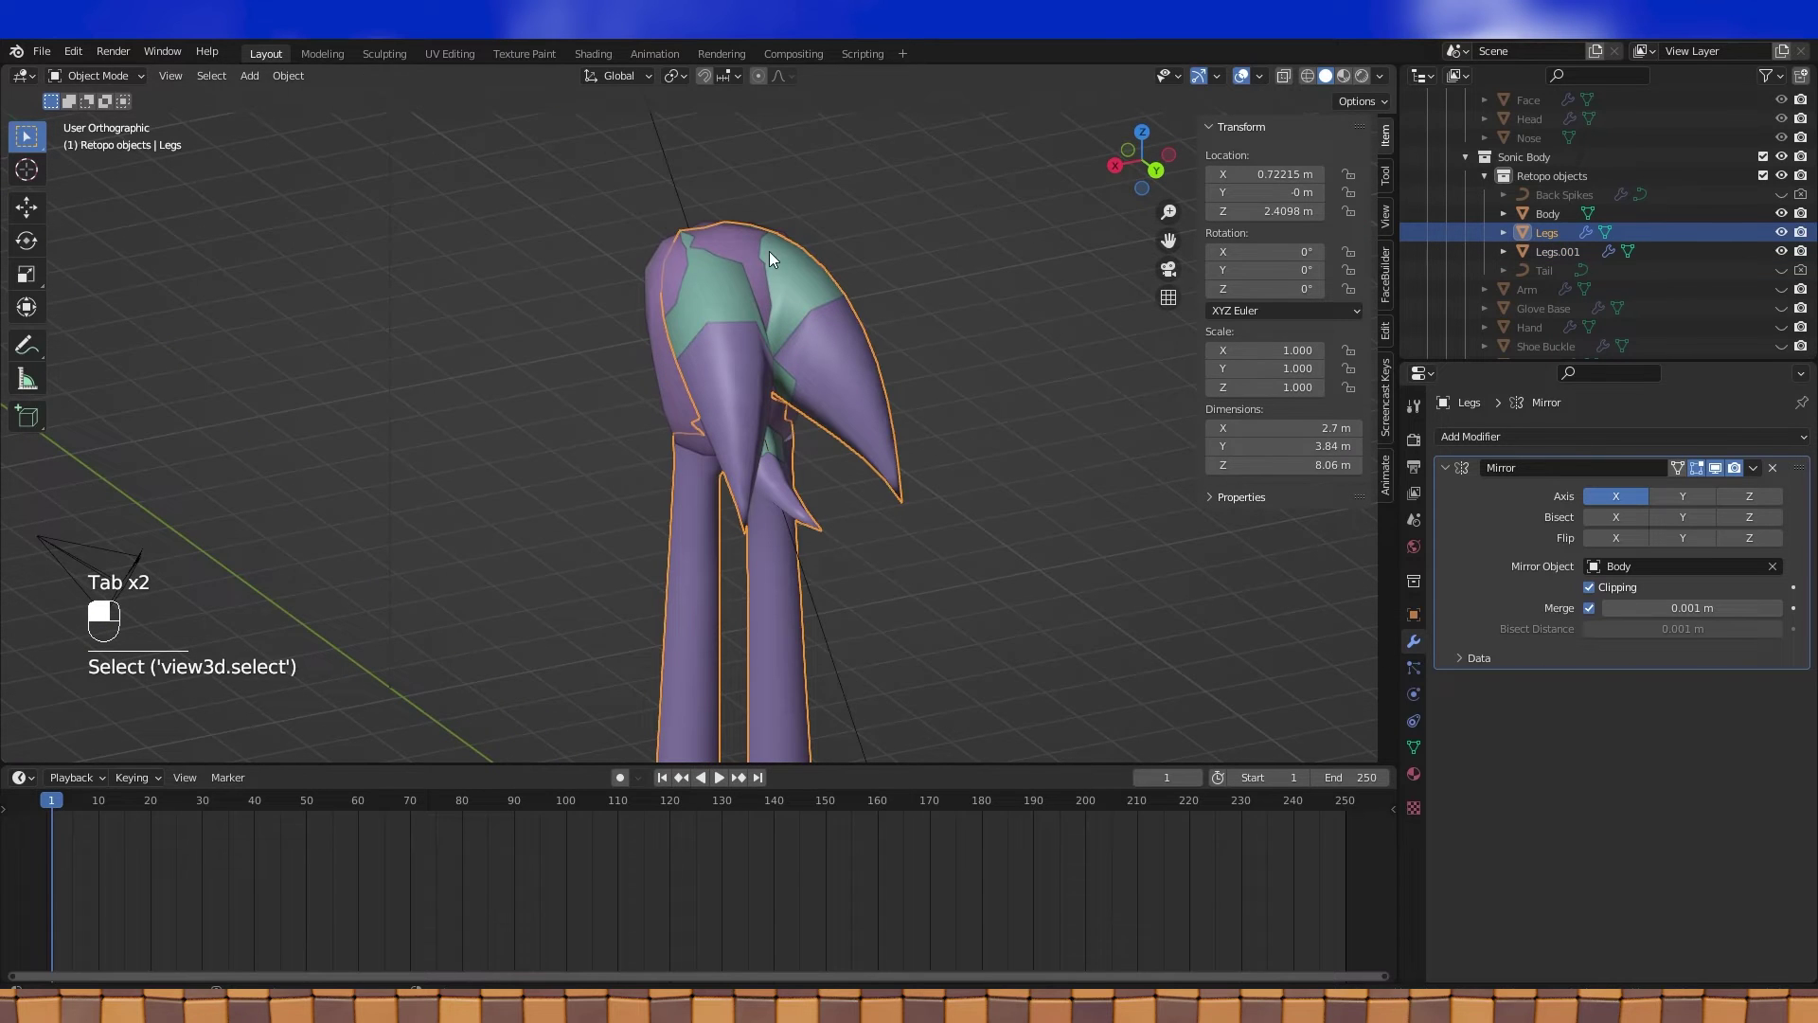
click(1414, 615)
scroll(1572, 642, down, 4)
click(1590, 781)
middle_drag(890, 360, 673, 422)
click(698, 423)
click(1589, 782)
middle_drag(1033, 445, 846, 426)
Open Legs.001 for editing and enable its In Front viewport display
click(1042, 481)
click(846, 426)
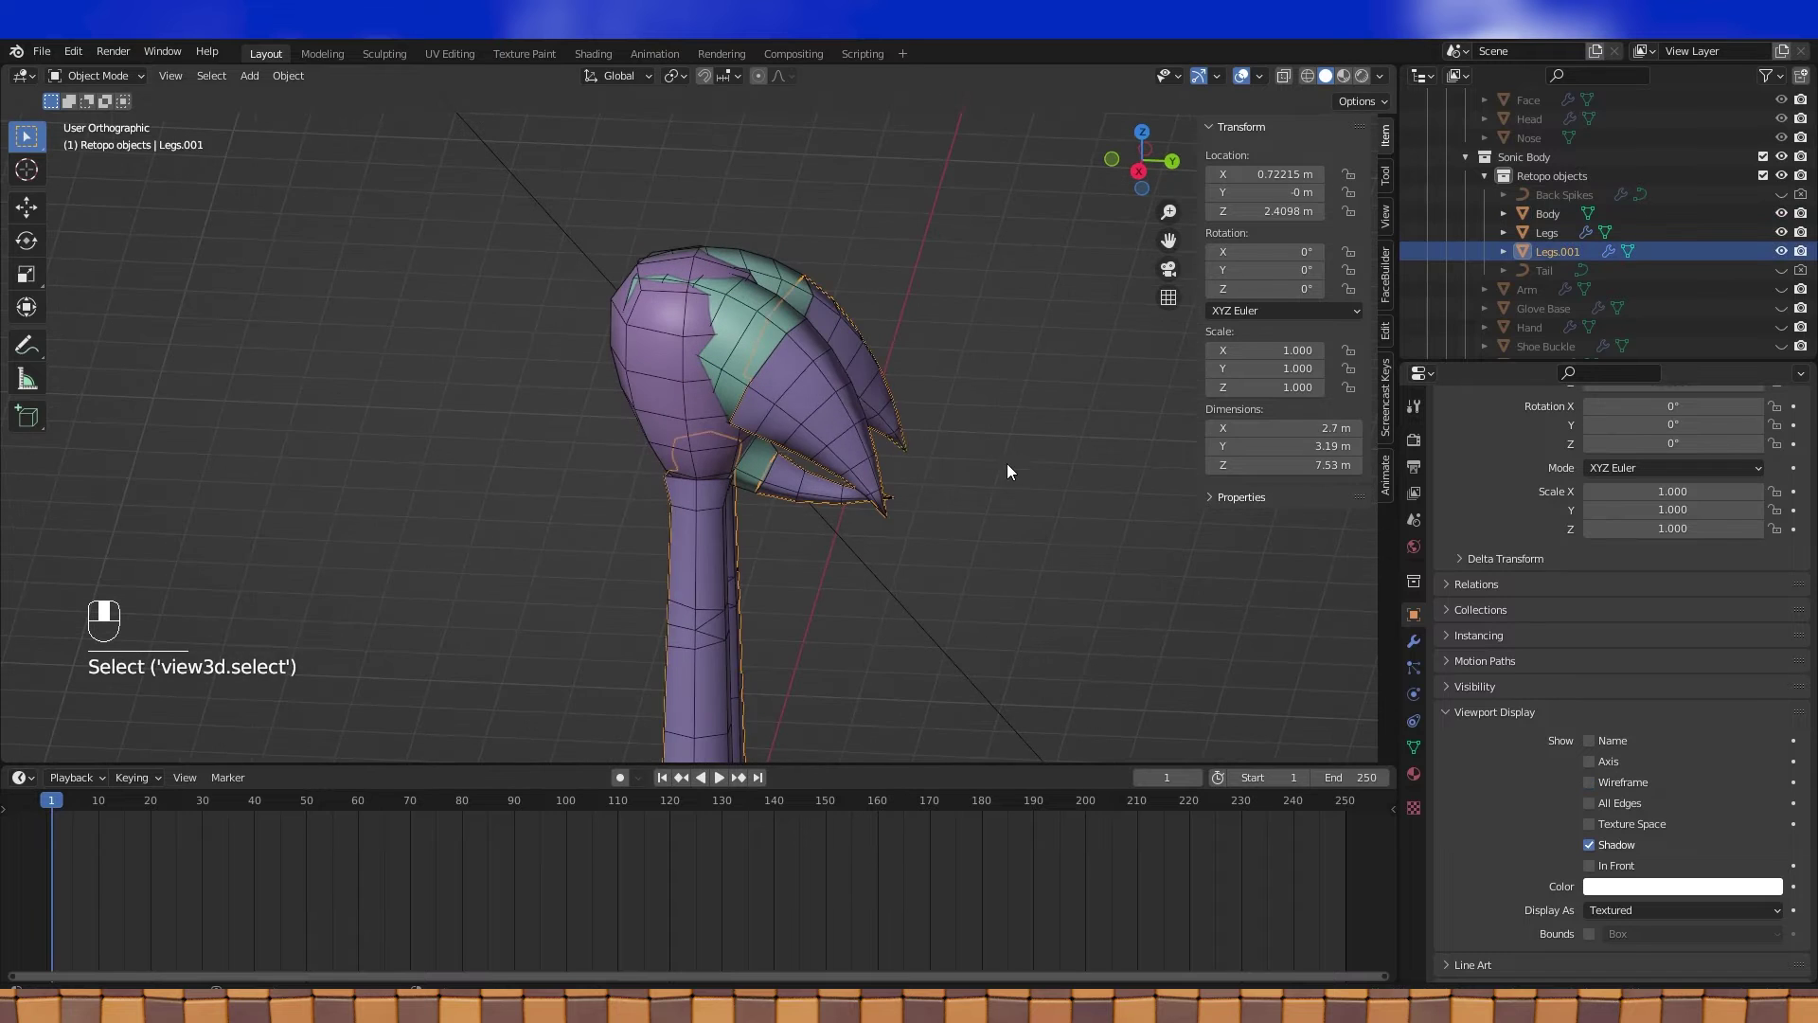
key(Tab)
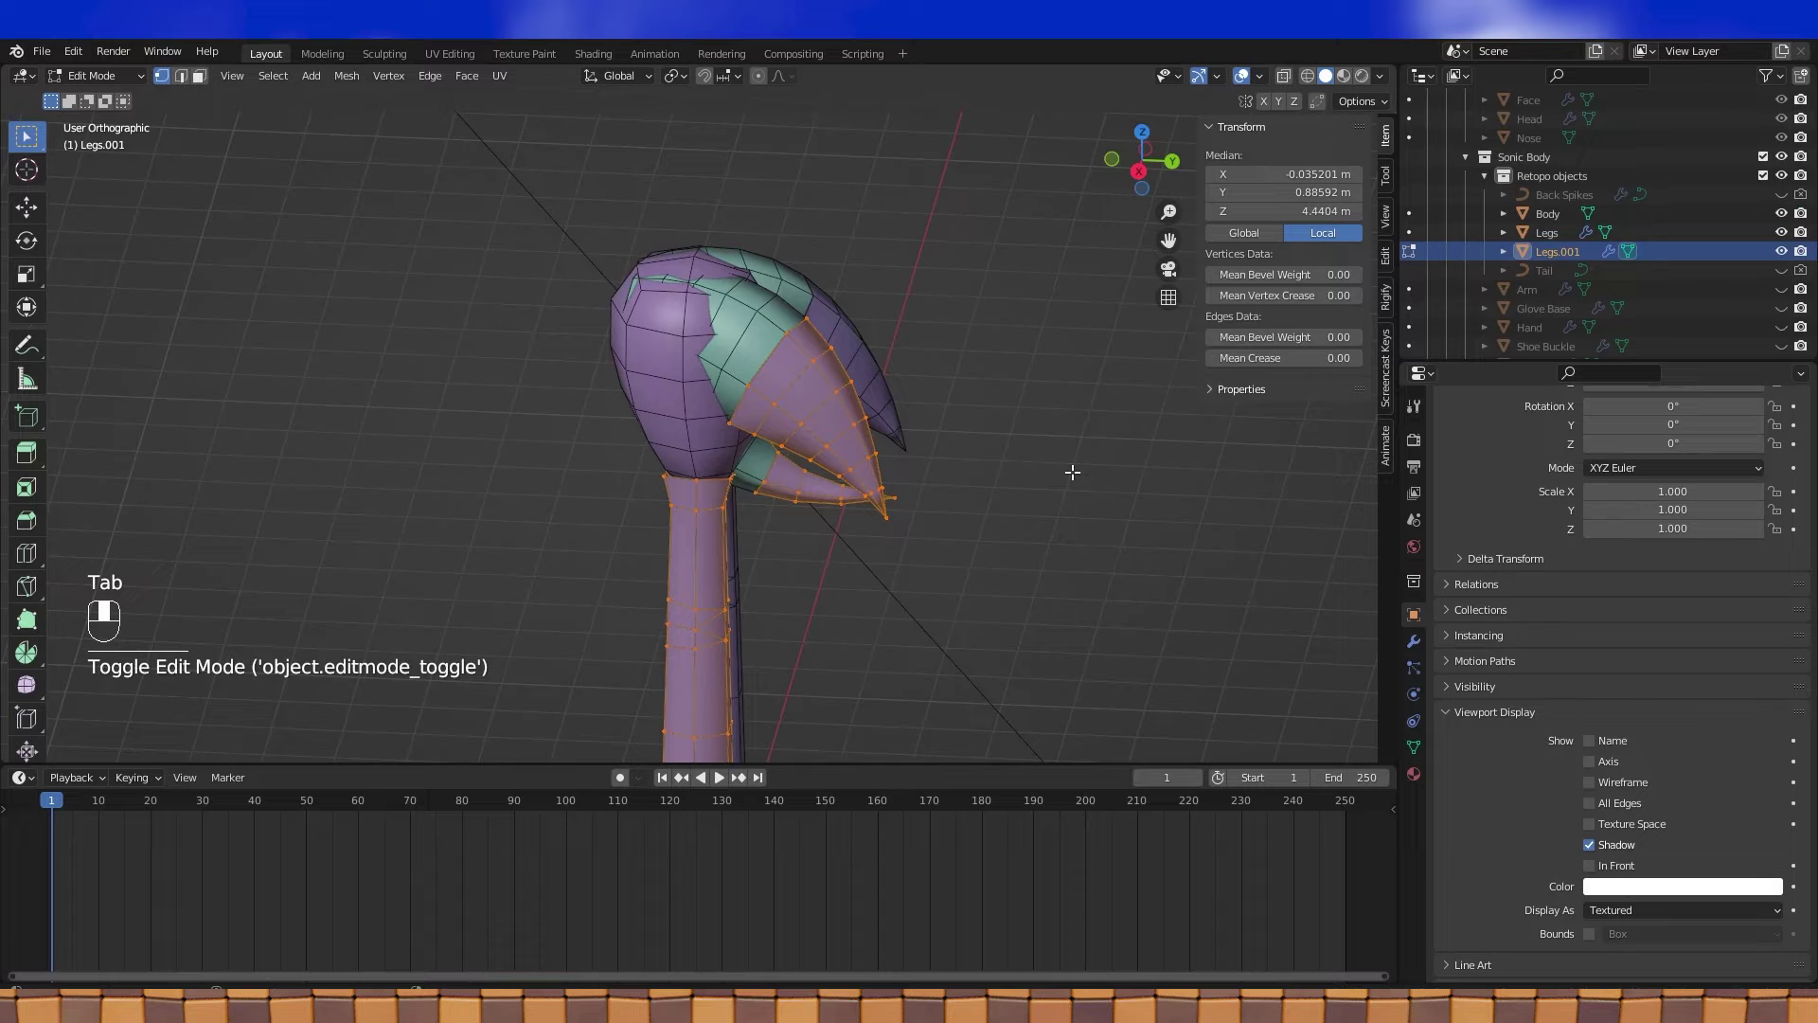
middle_drag(1123, 468, 1254, 517)
click(1590, 865)
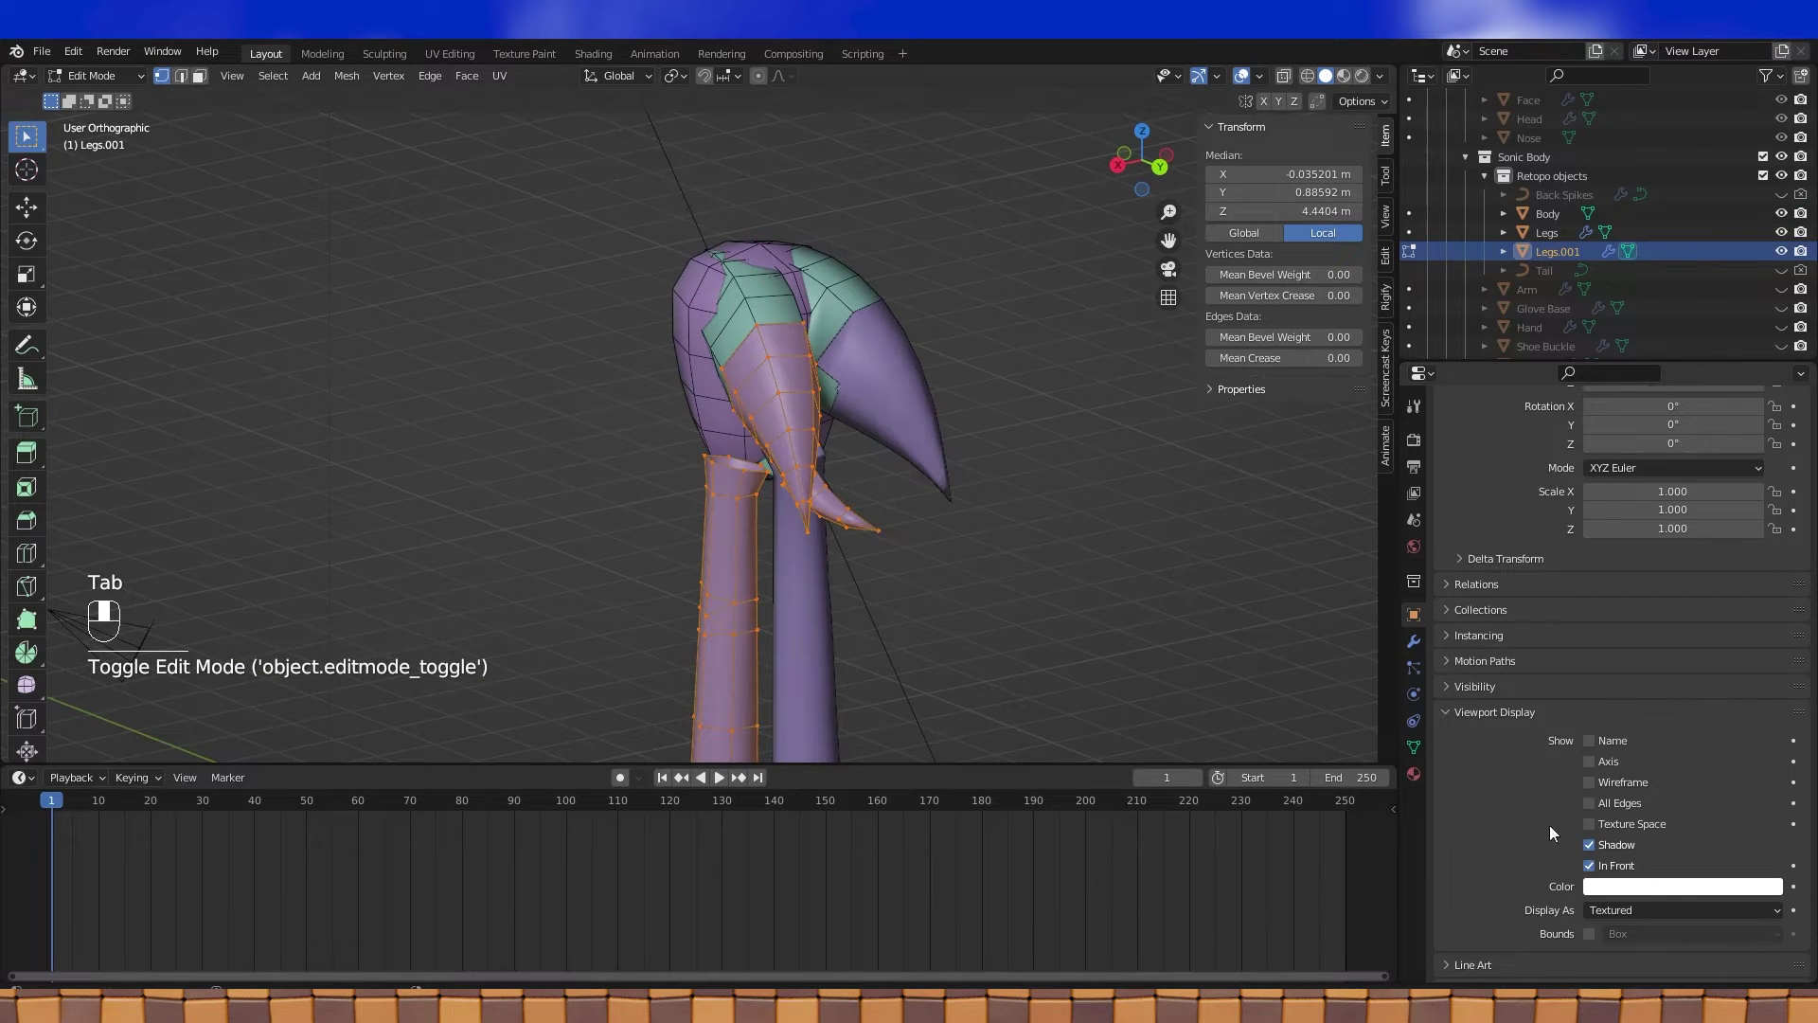
middle_drag(852, 417, 940, 405)
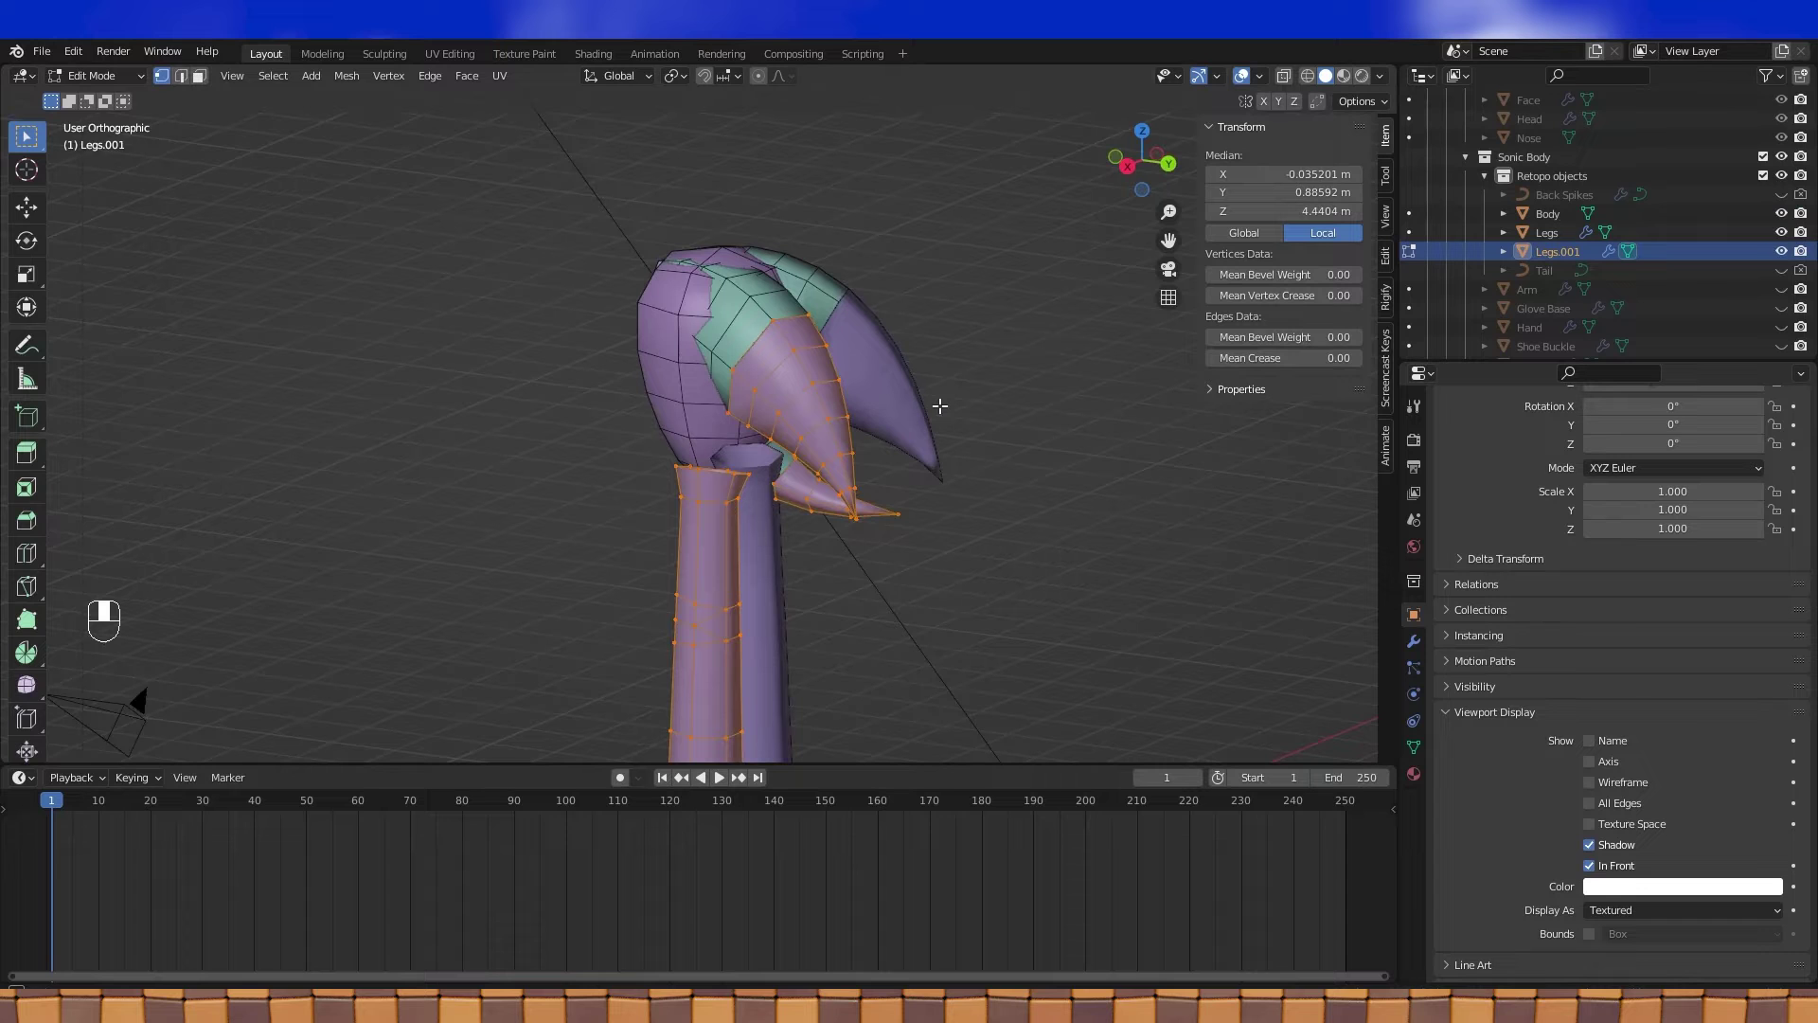
middle_drag(939, 405, 933, 422)
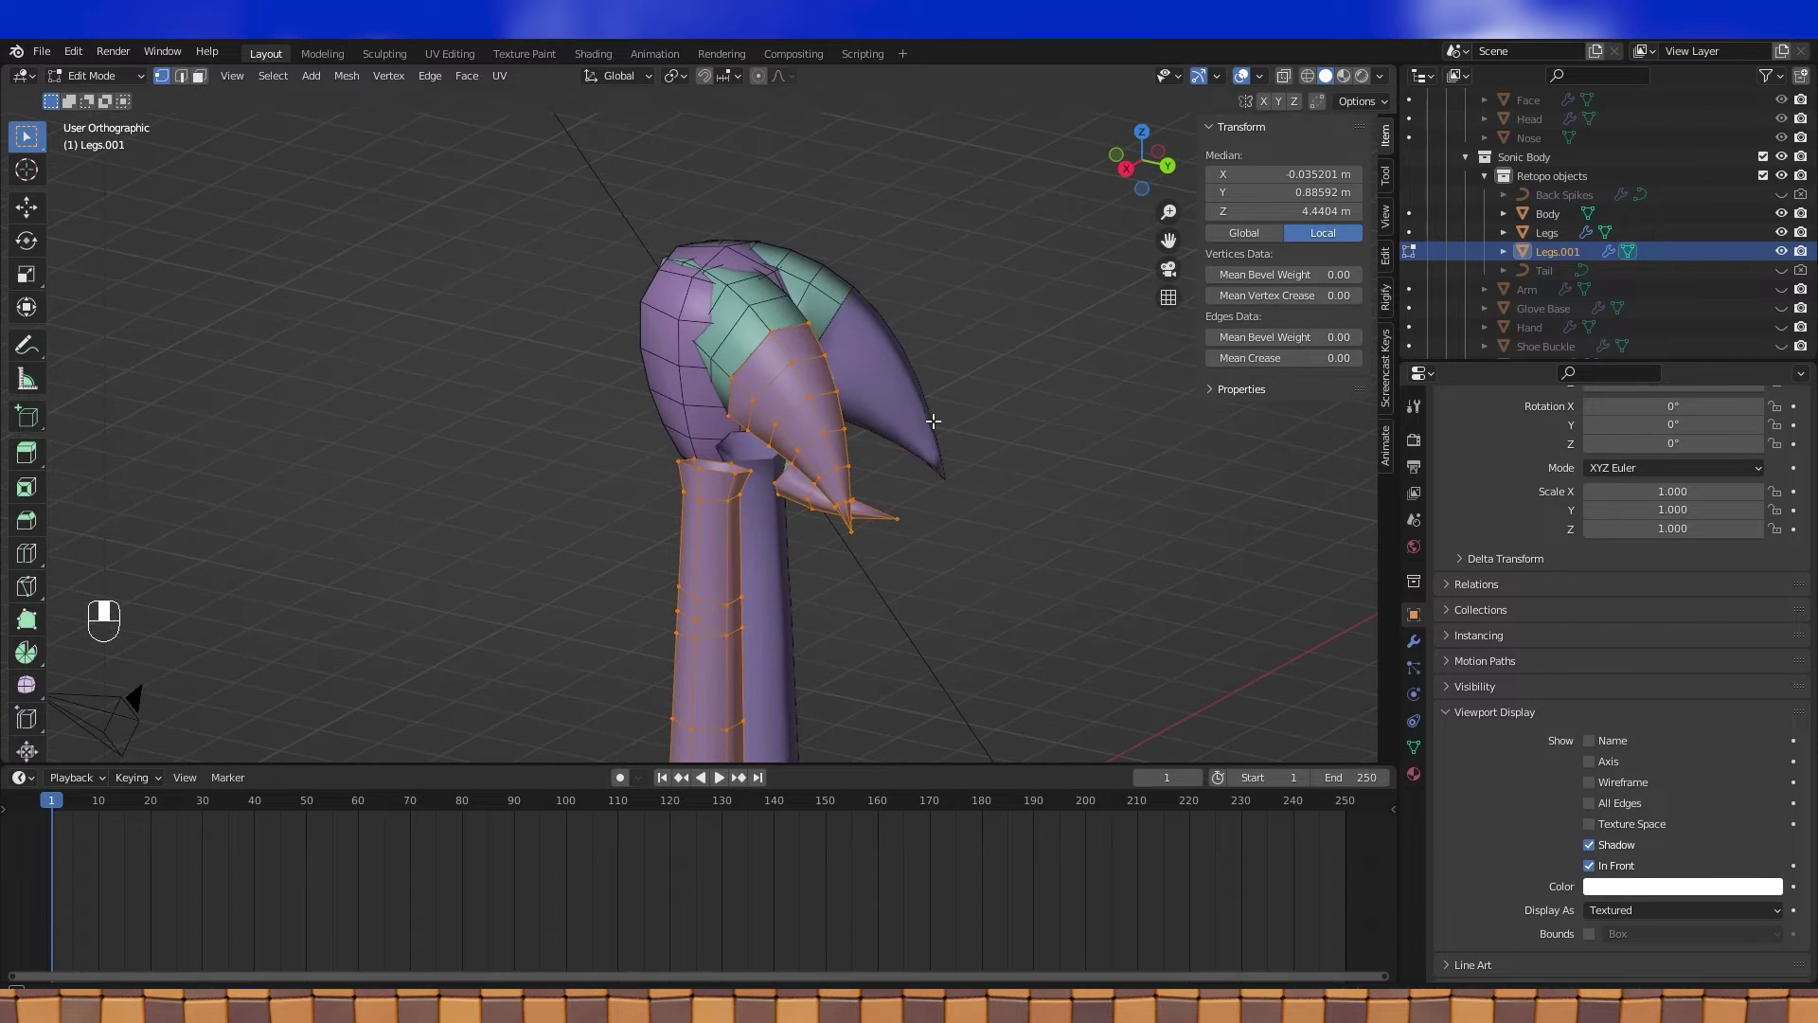
Enable Backface Culling in the viewport shading, comparing the mesh with it off and on
click(1379, 76)
click(1276, 441)
mouse_move(783, 381)
middle_down()
mouse_move(805, 446)
mouse_move(839, 406)
mouse_move(839, 443)
mouse_move(852, 436)
middle_up()
scroll(758, 443, up, 3)
click(1379, 76)
click(1273, 440)
click(1273, 439)
mouse_move(1142, 395)
middle_down()
mouse_move(979, 304)
mouse_move(921, 349)
middle_up()
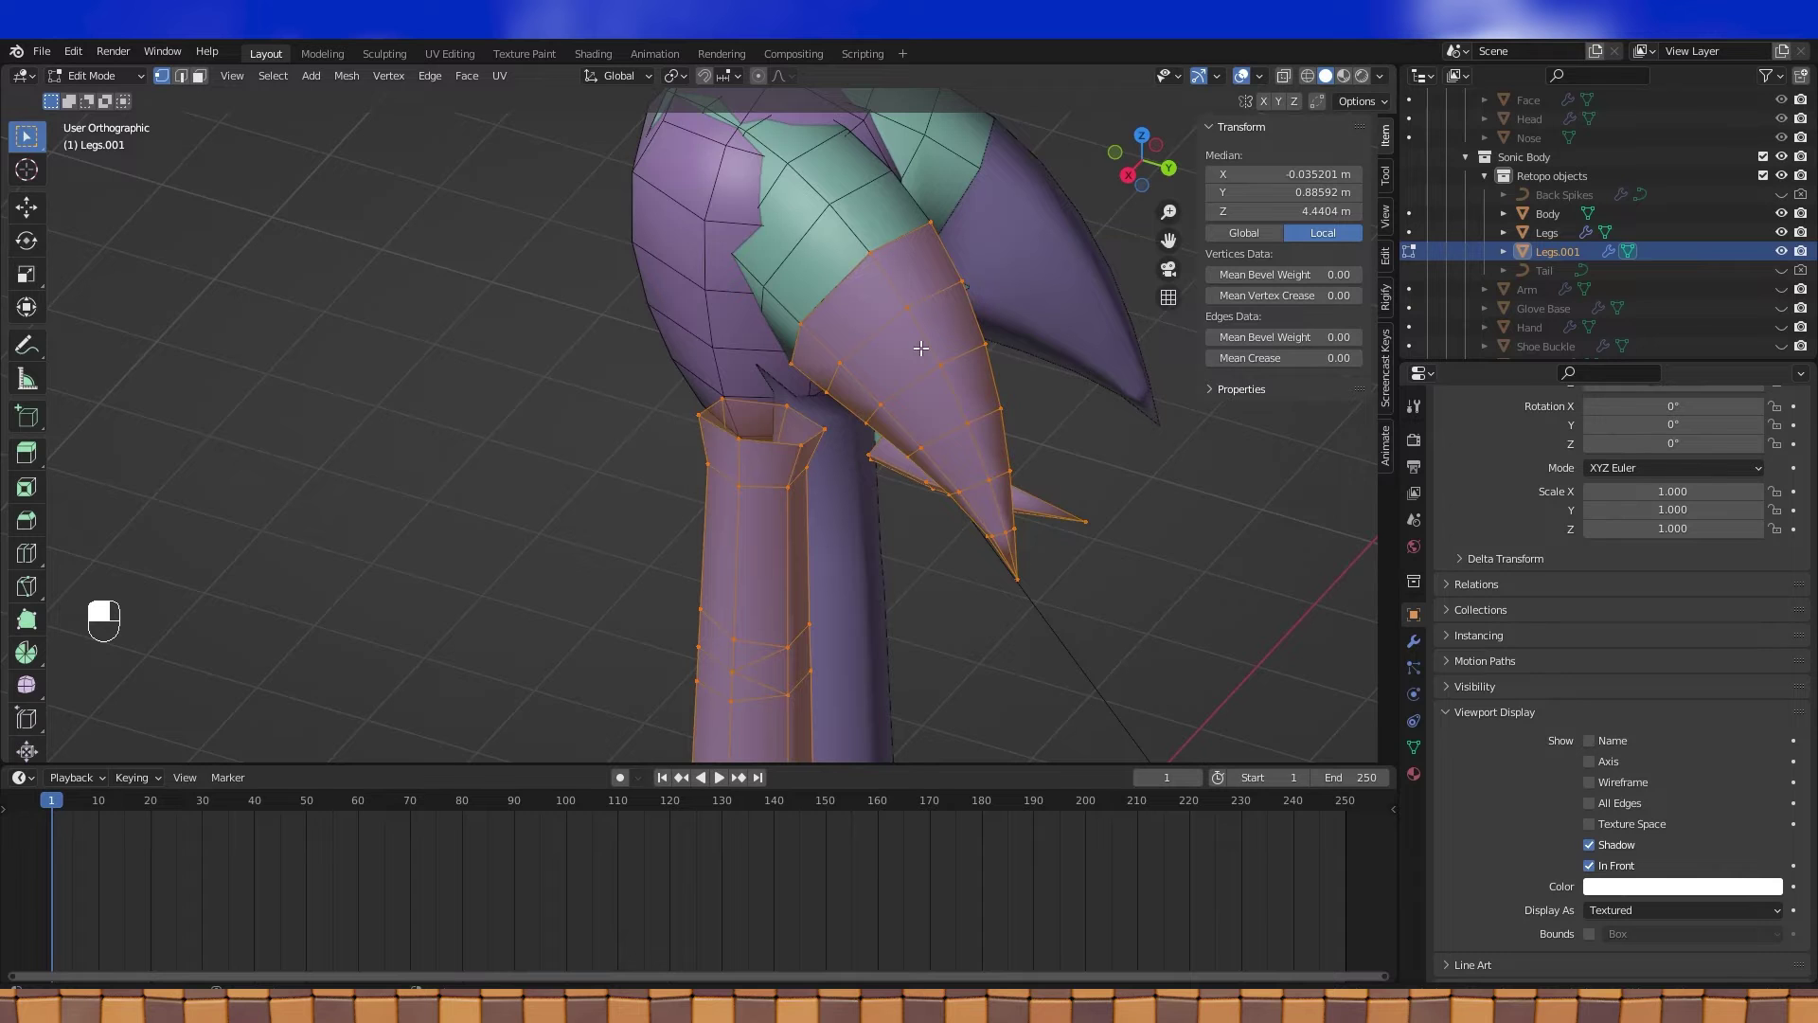
Select the whole leg part of Legs.001 and hide it
click(806, 446)
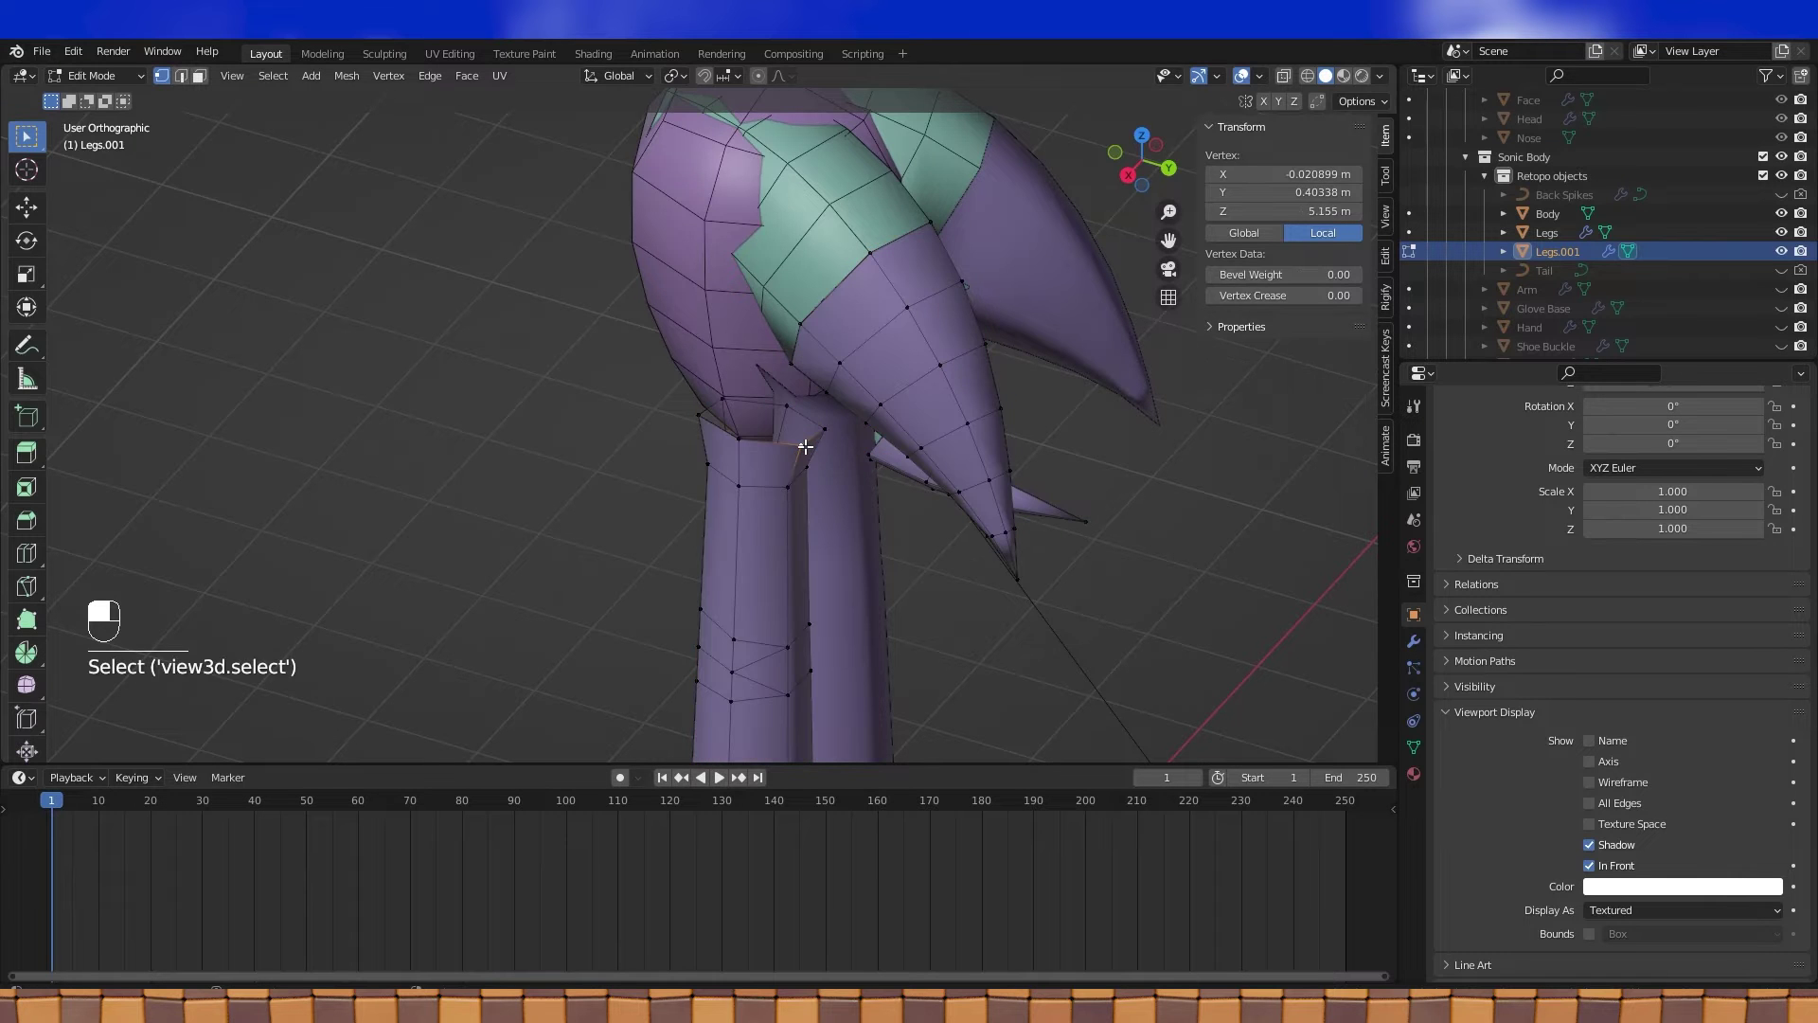
key(ctrl+l)
key(h)
Try to extrude a vertex upward from above the tail without snapping, and undo the extrusion
middle_drag(806, 446, 779, 328)
scroll(779, 329, up, 3)
shift+middle_drag(938, 417, 814, 418)
key(a)
click(825, 379)
key(e)
click(824, 379)
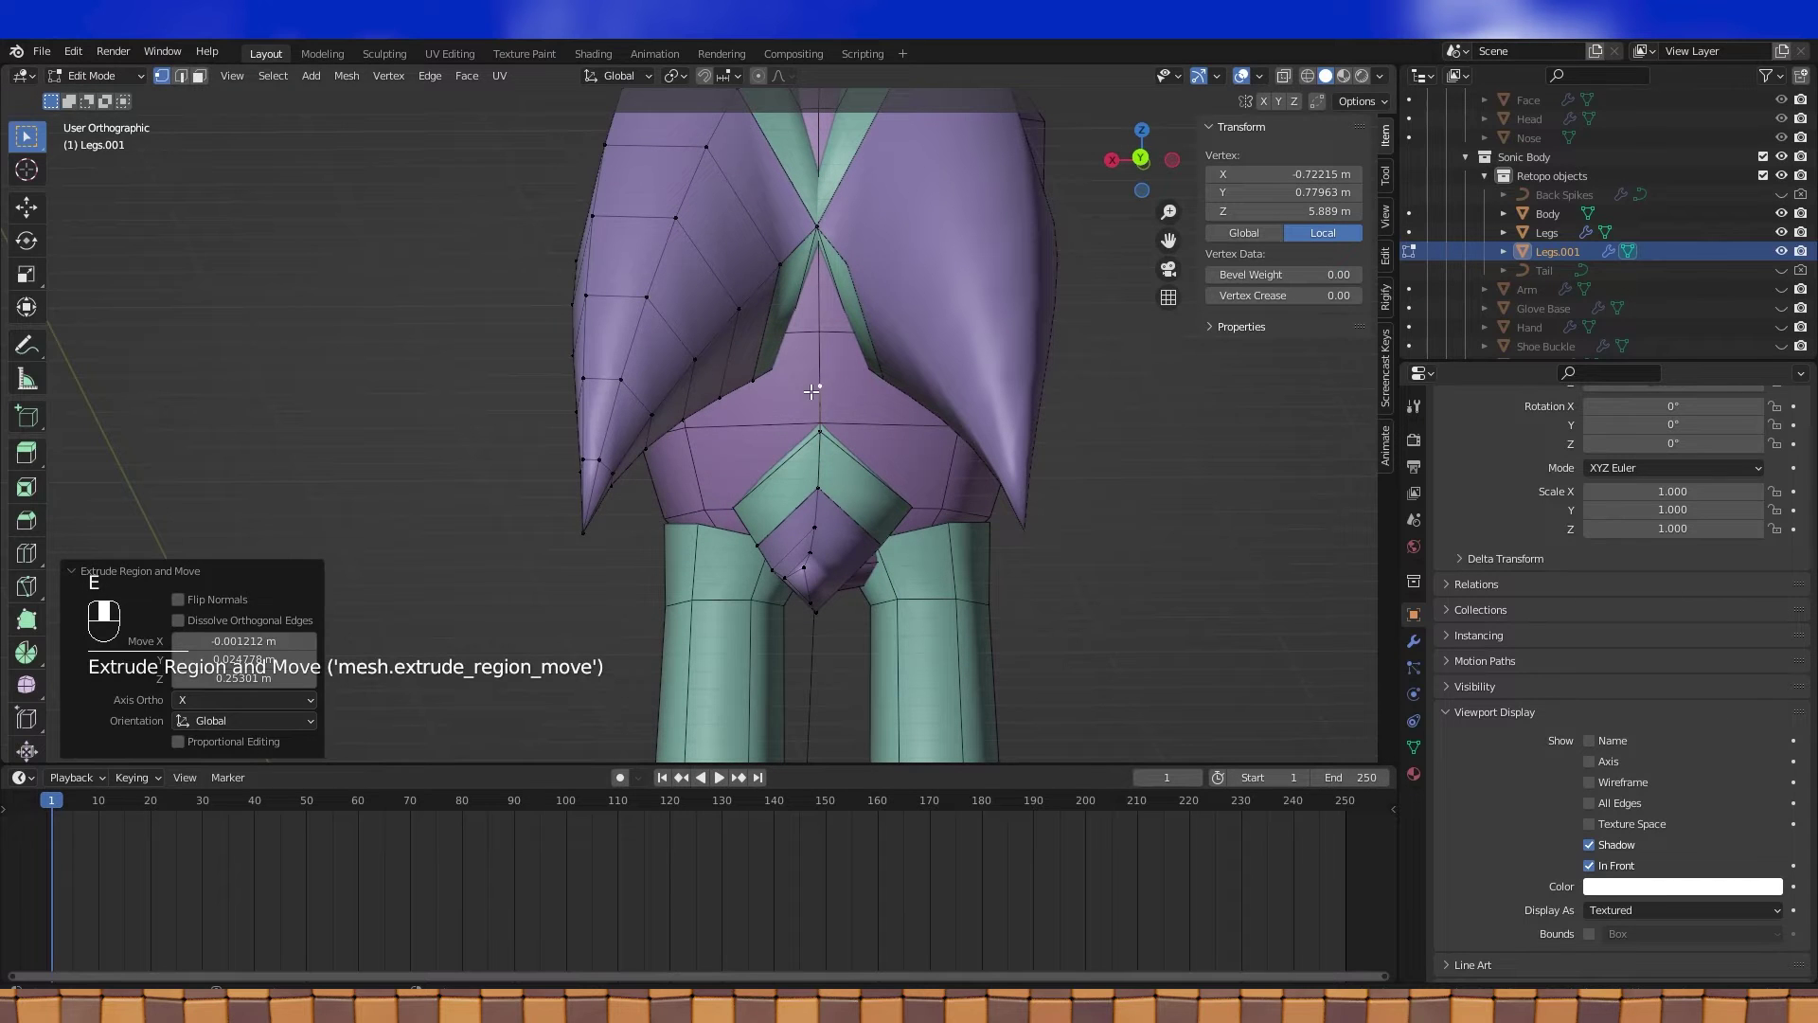
key(ctrl+z)
Turn on snapping and set the snap target to Edge
click(721, 77)
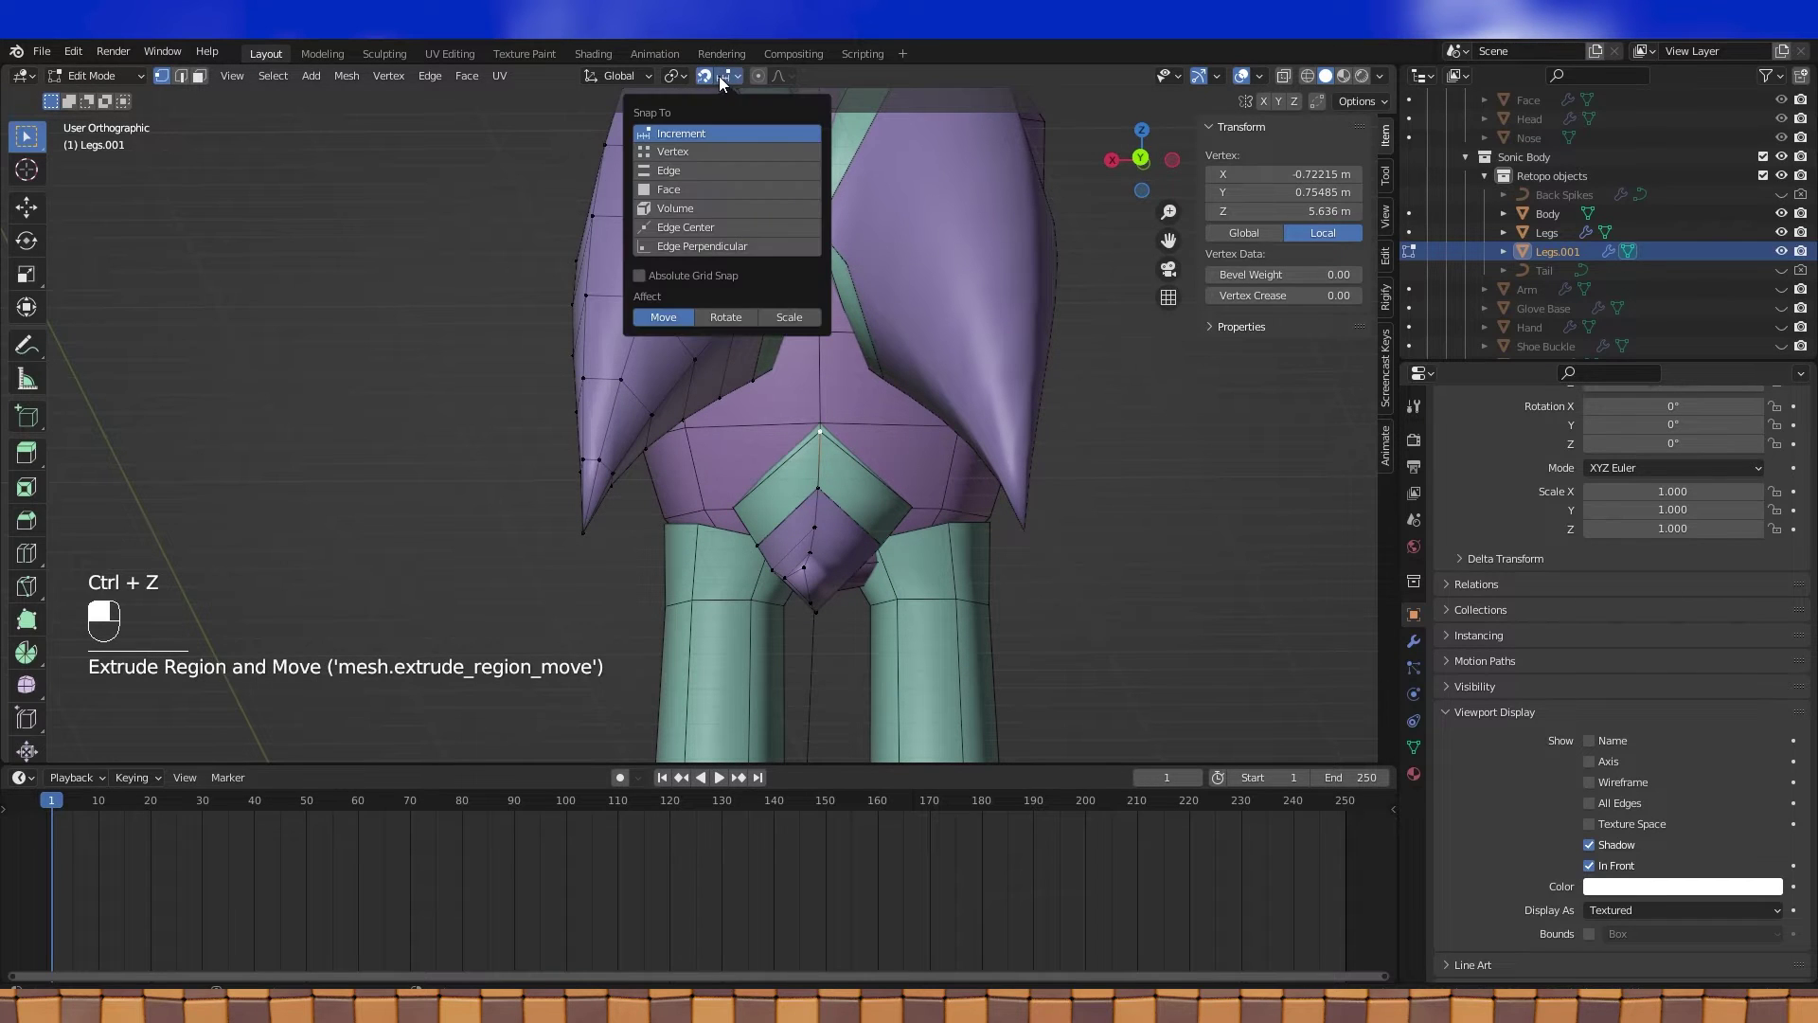
click(695, 169)
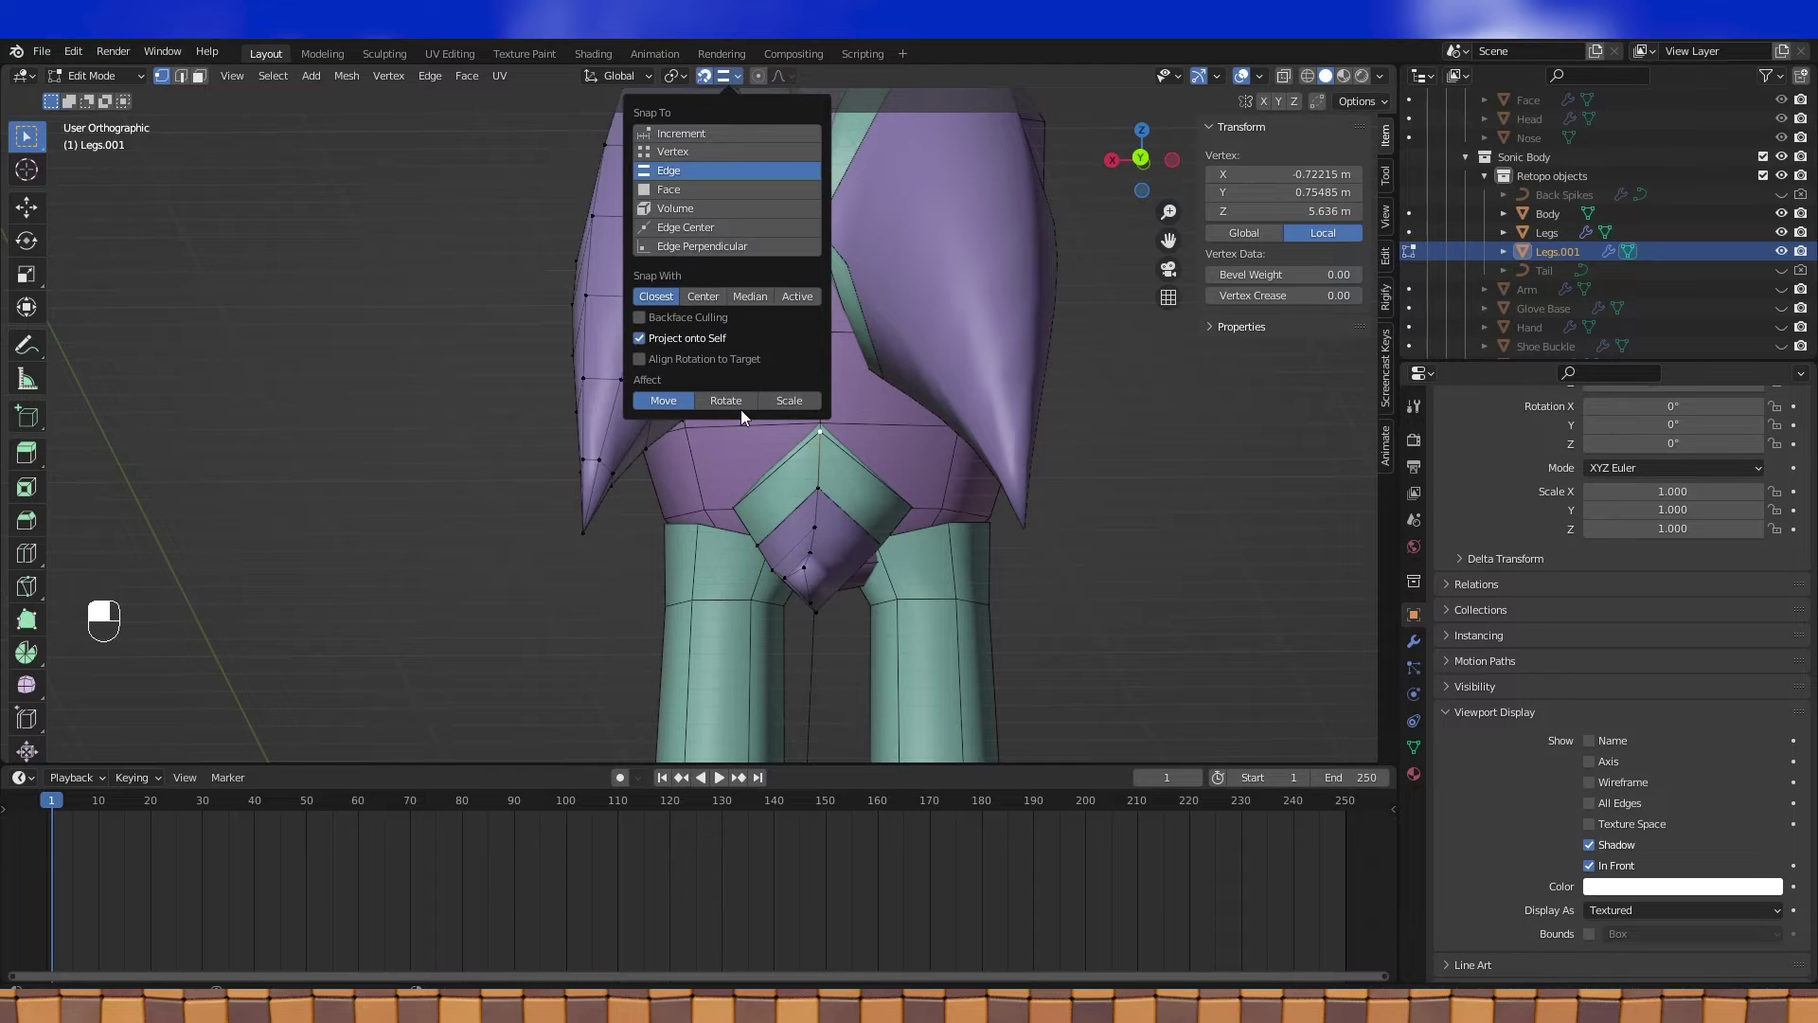
click(679, 191)
click(678, 166)
middle_drag(833, 493, 871, 502)
middle_drag(833, 213, 833, 237)
shift+middle_drag(834, 237, 853, 450)
Switch the snap target to Vertex and extrude three connected vertices around the back spike's base, snapping them to the underlying mesh
click(794, 349)
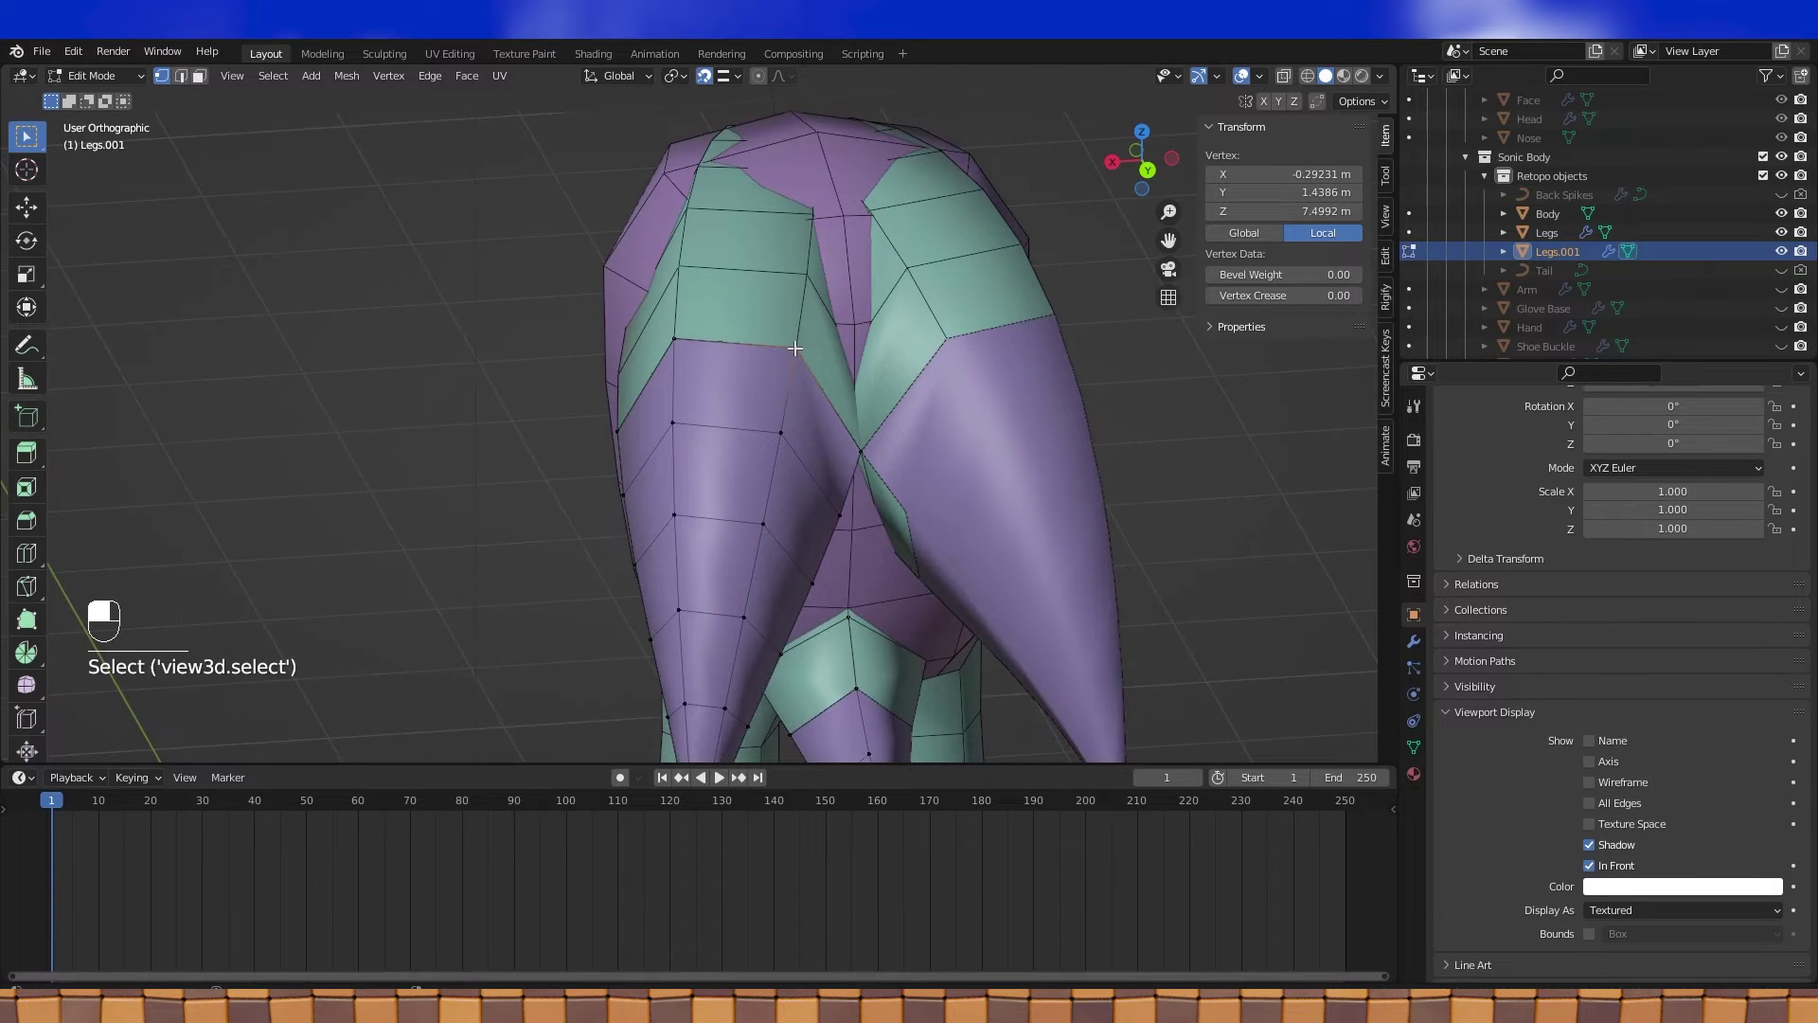
click(728, 76)
click(716, 150)
middle_drag(769, 324, 753, 356)
key(e)
click(810, 266)
key(e)
click(686, 250)
middle_drag(686, 250, 765, 238)
key(e)
click(608, 366)
middle_drag(608, 366, 670, 370)
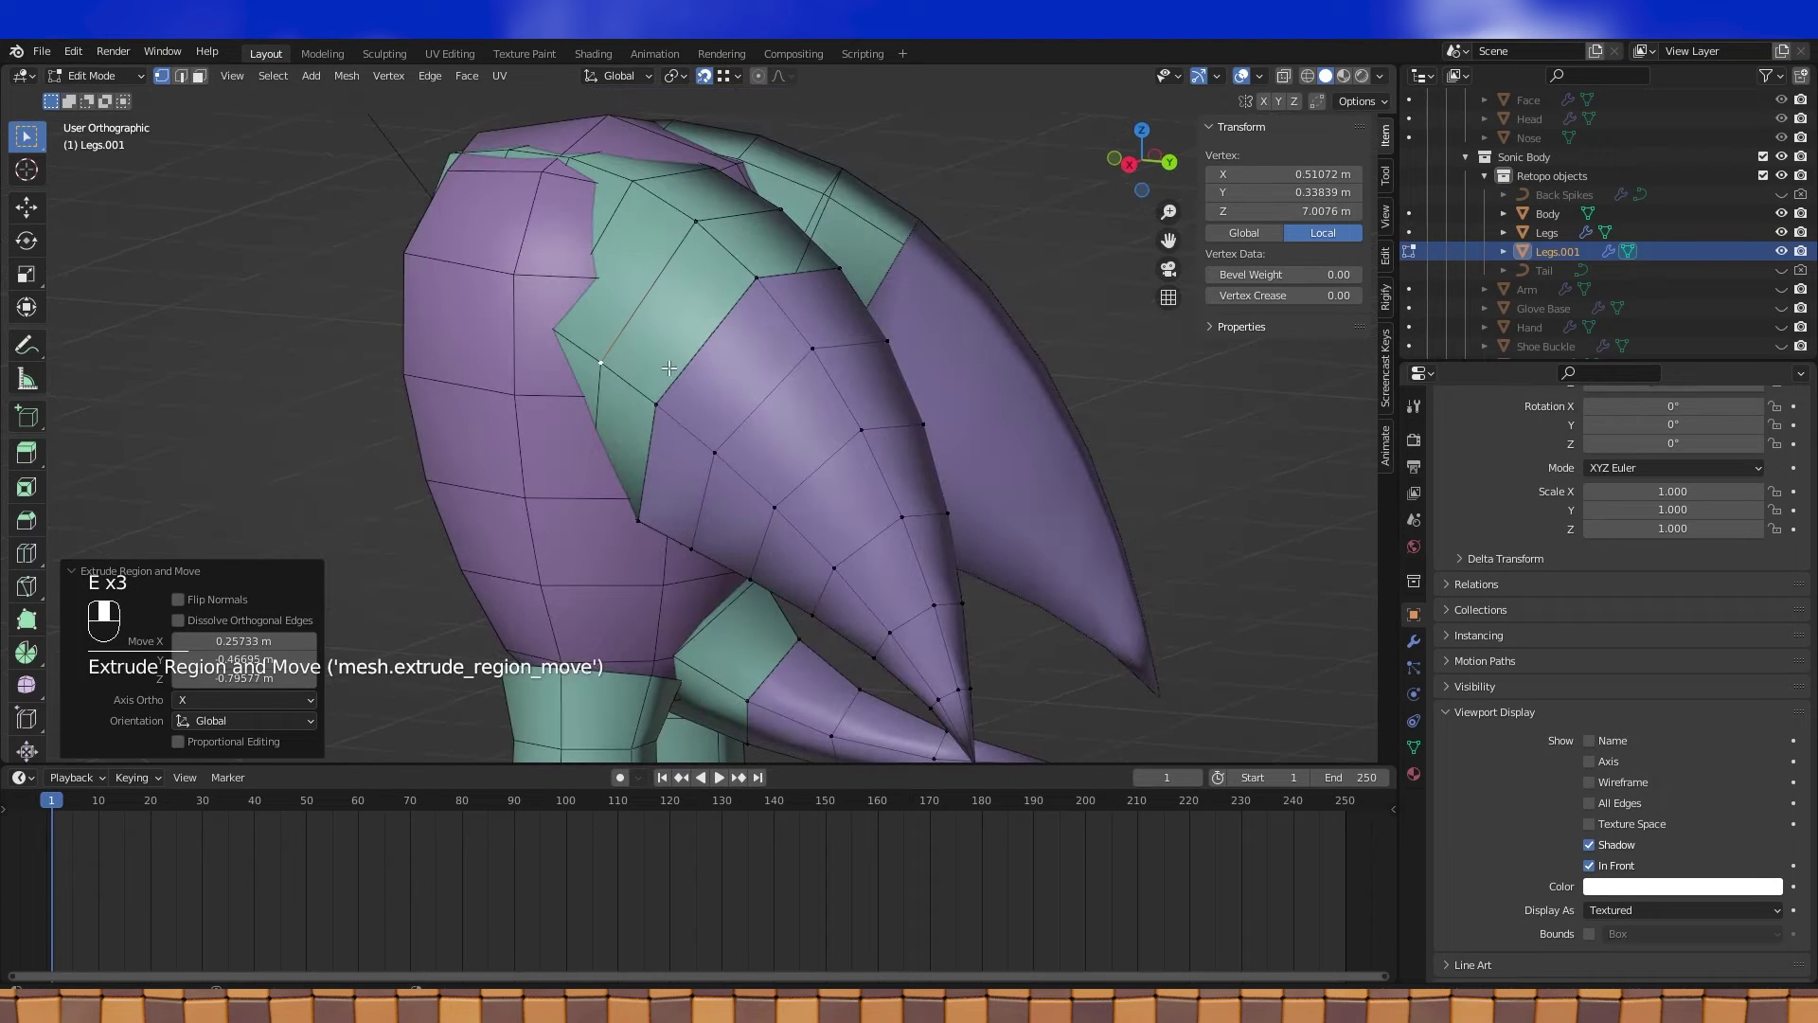
Fill the faces between the newly extruded vertices and the back spike's upper edge
shift+click(658, 403)
shift+click(690, 219)
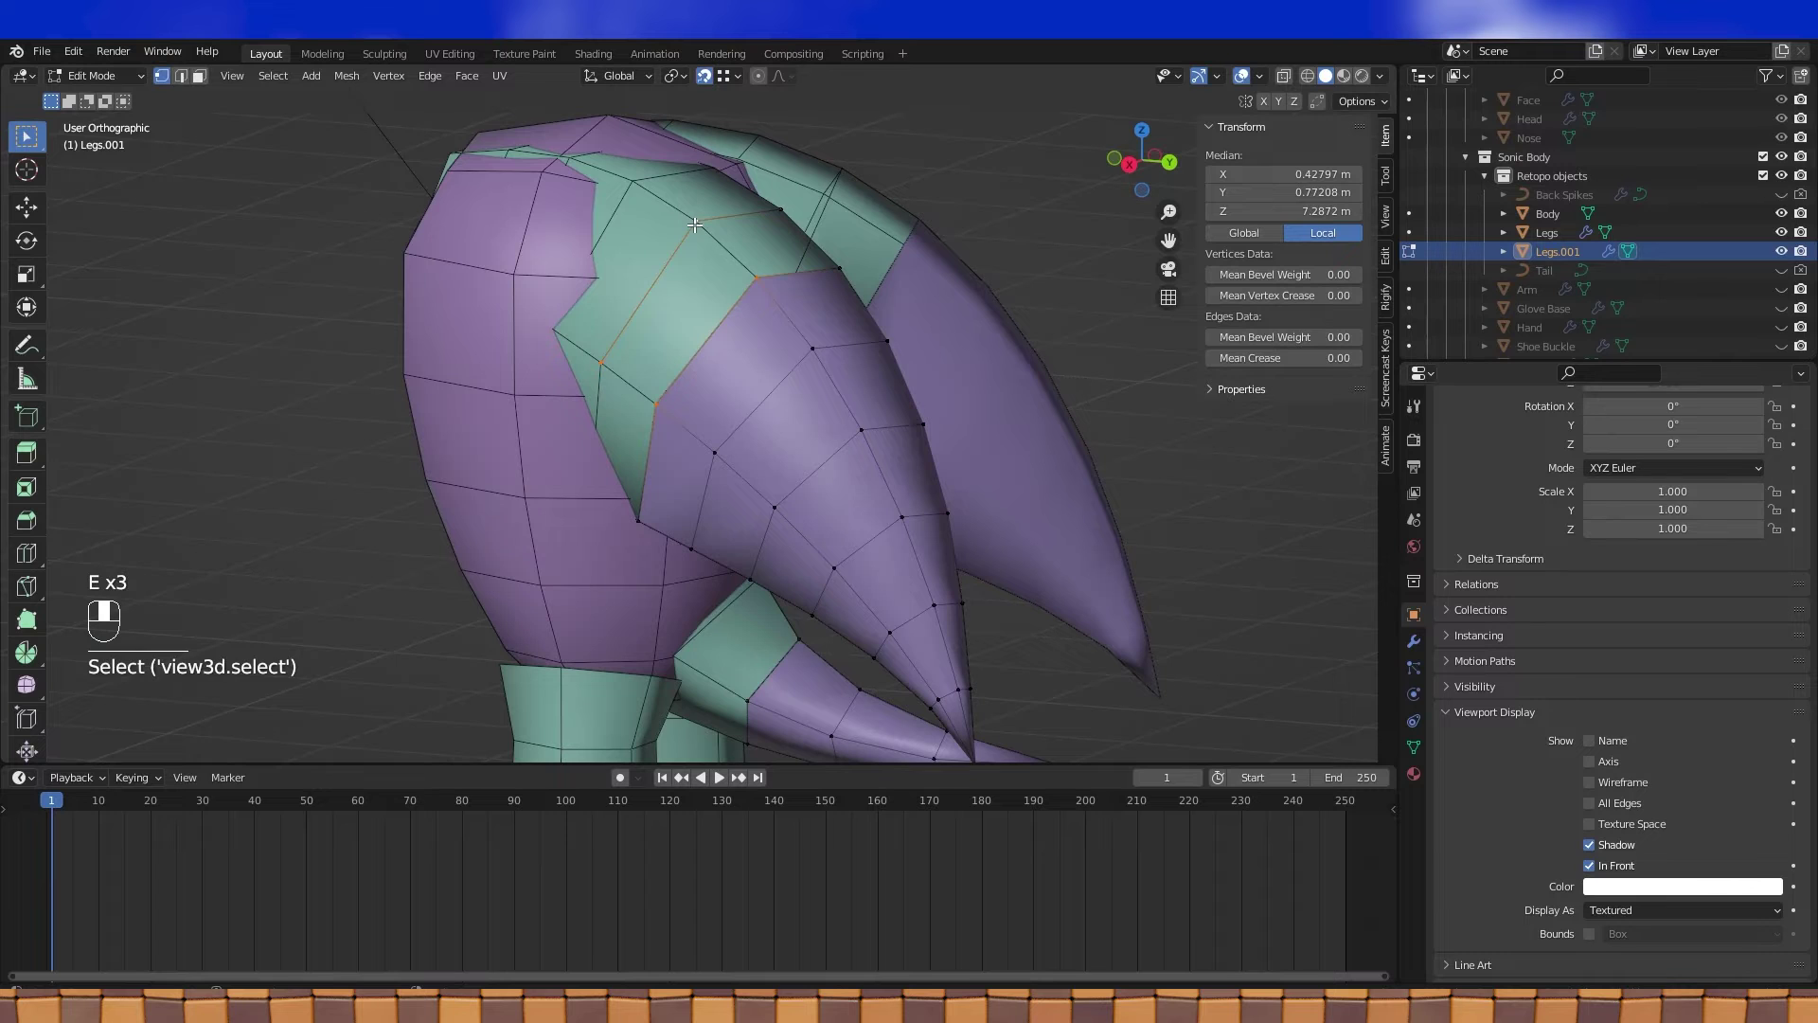
key(f)
middle_drag(938, 241, 730, 239)
shift+click(827, 330)
key(f)
Extrude the new face row's inner corner vertex to the body's center line and select it with the neighbouring spike vertices
click(778, 287)
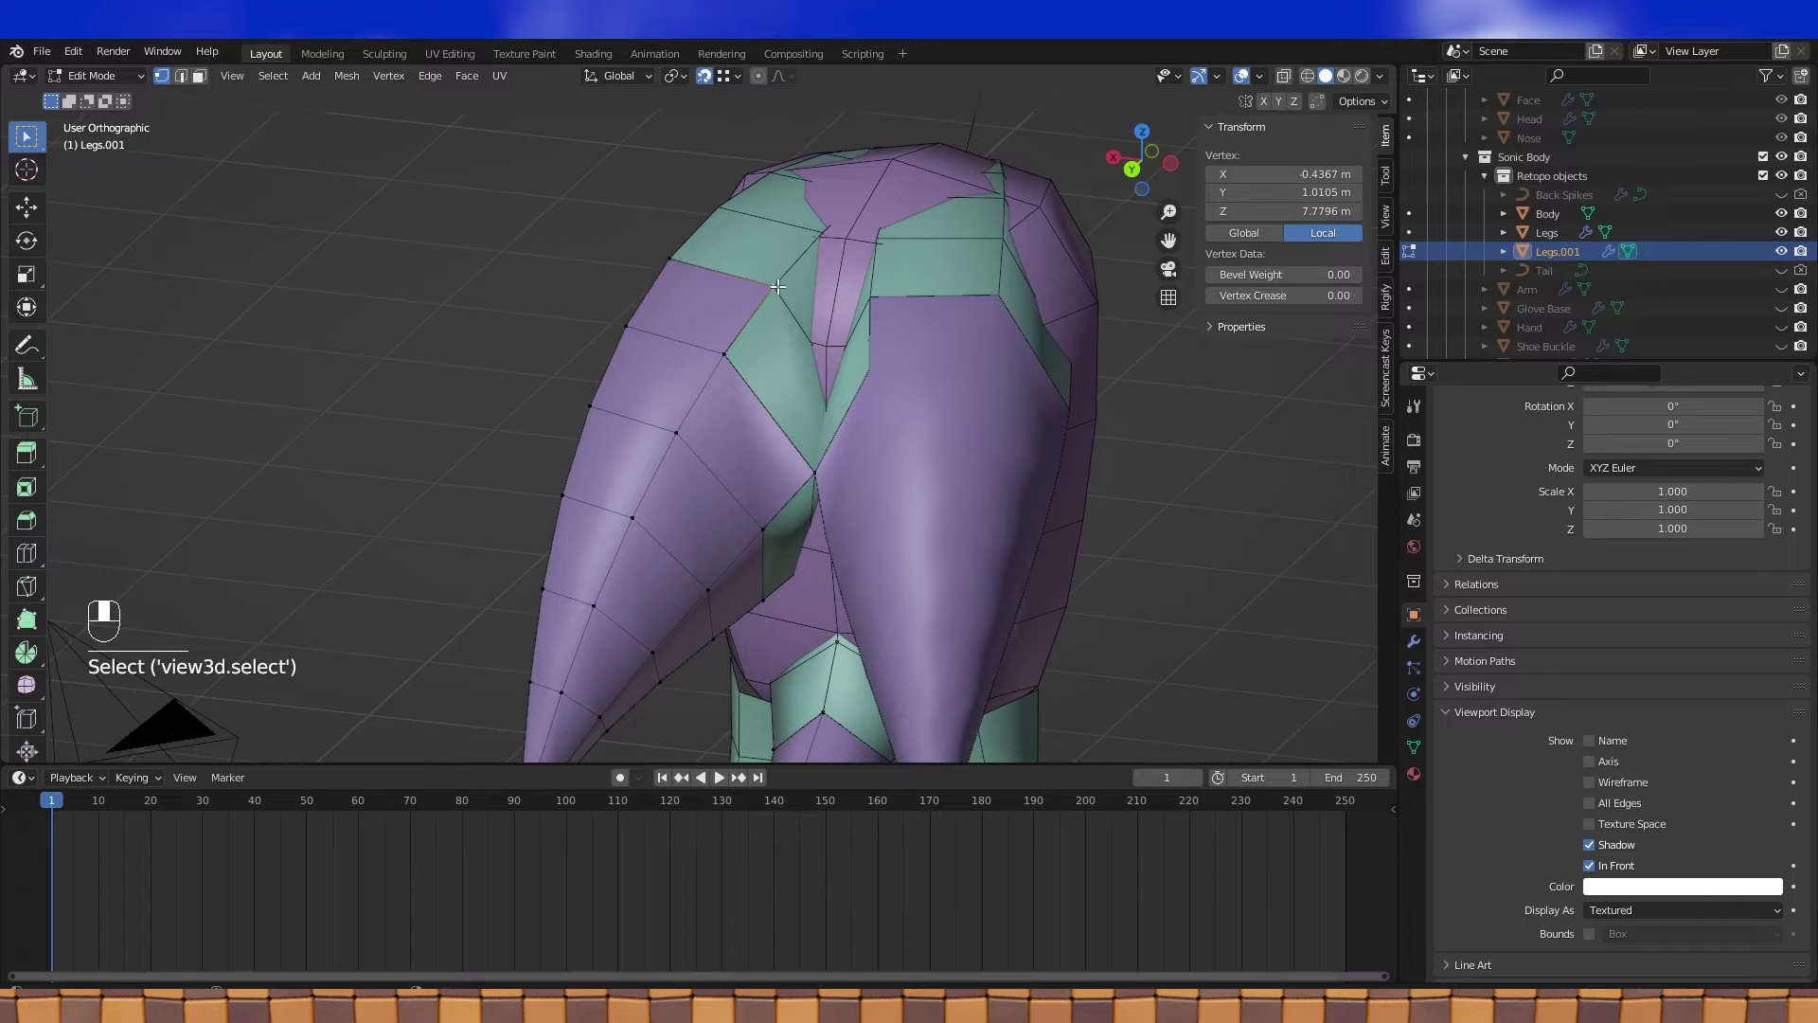
key(e)
click(831, 342)
shift+click(774, 287)
shift+click(726, 354)
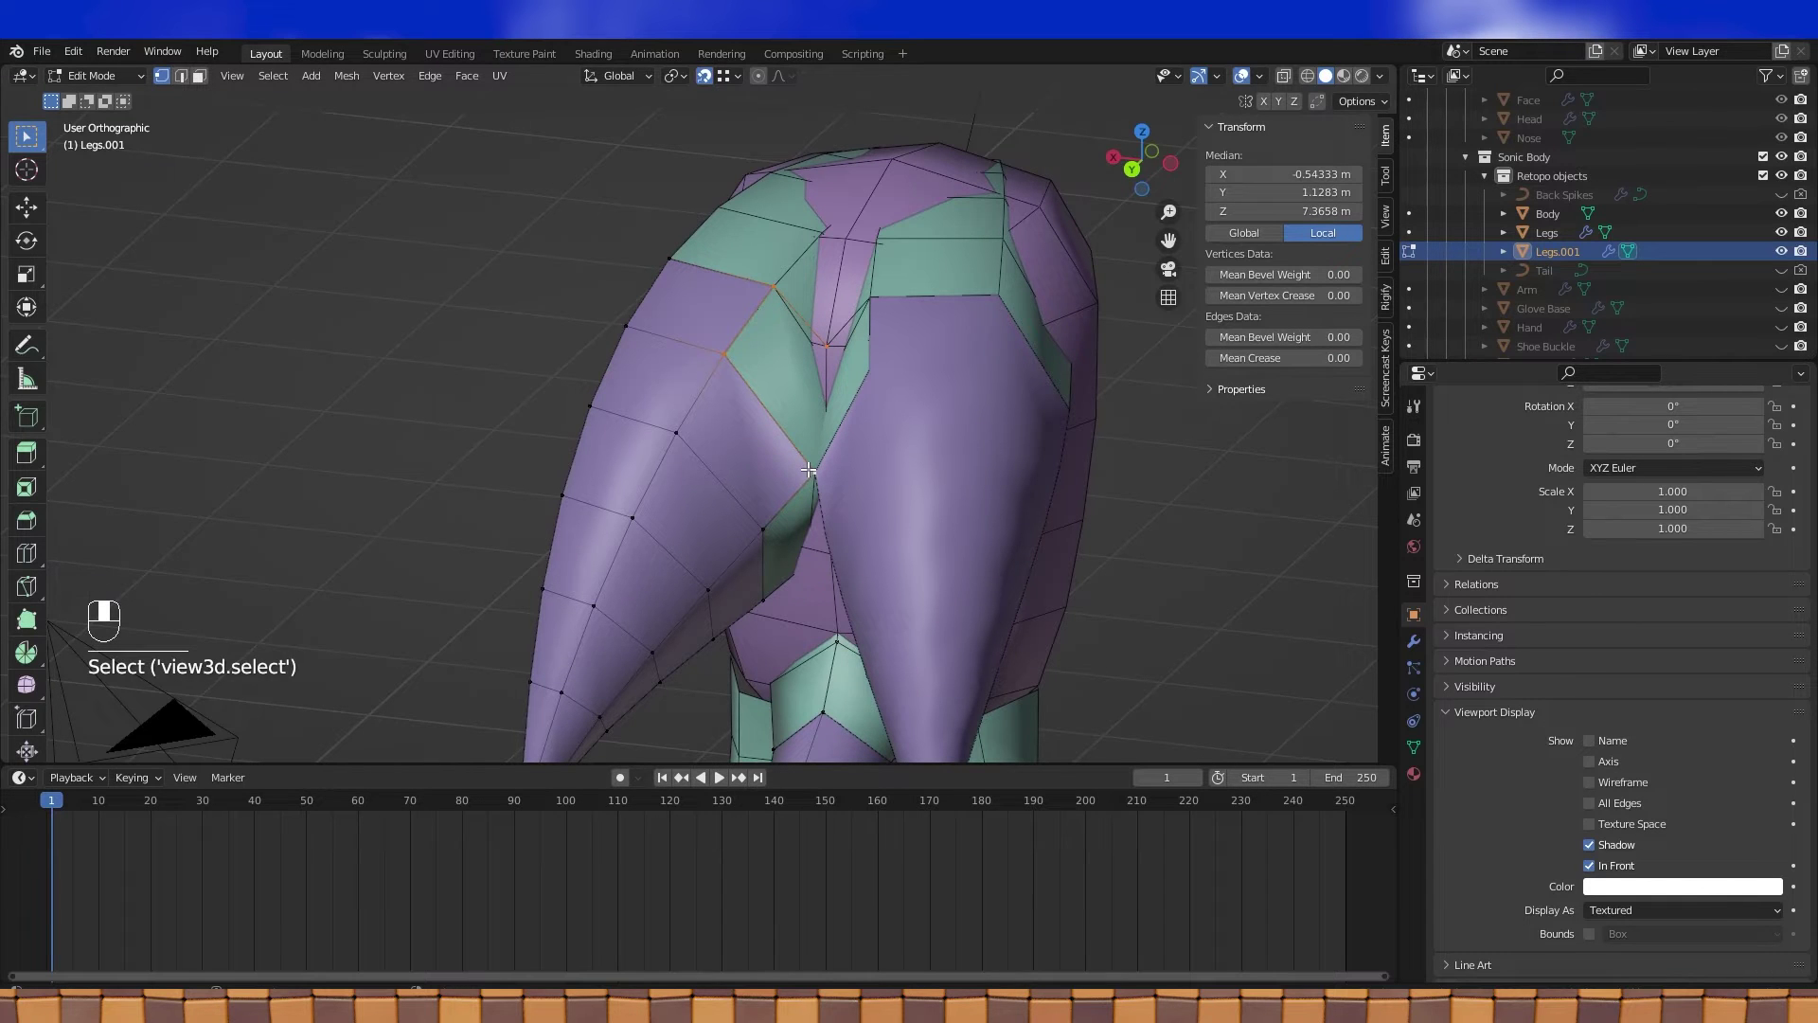
Set the snap target to Edge and extrude the spike's inner vertex onto the body's center line
middle_drag(808, 470, 724, 364)
click(720, 361)
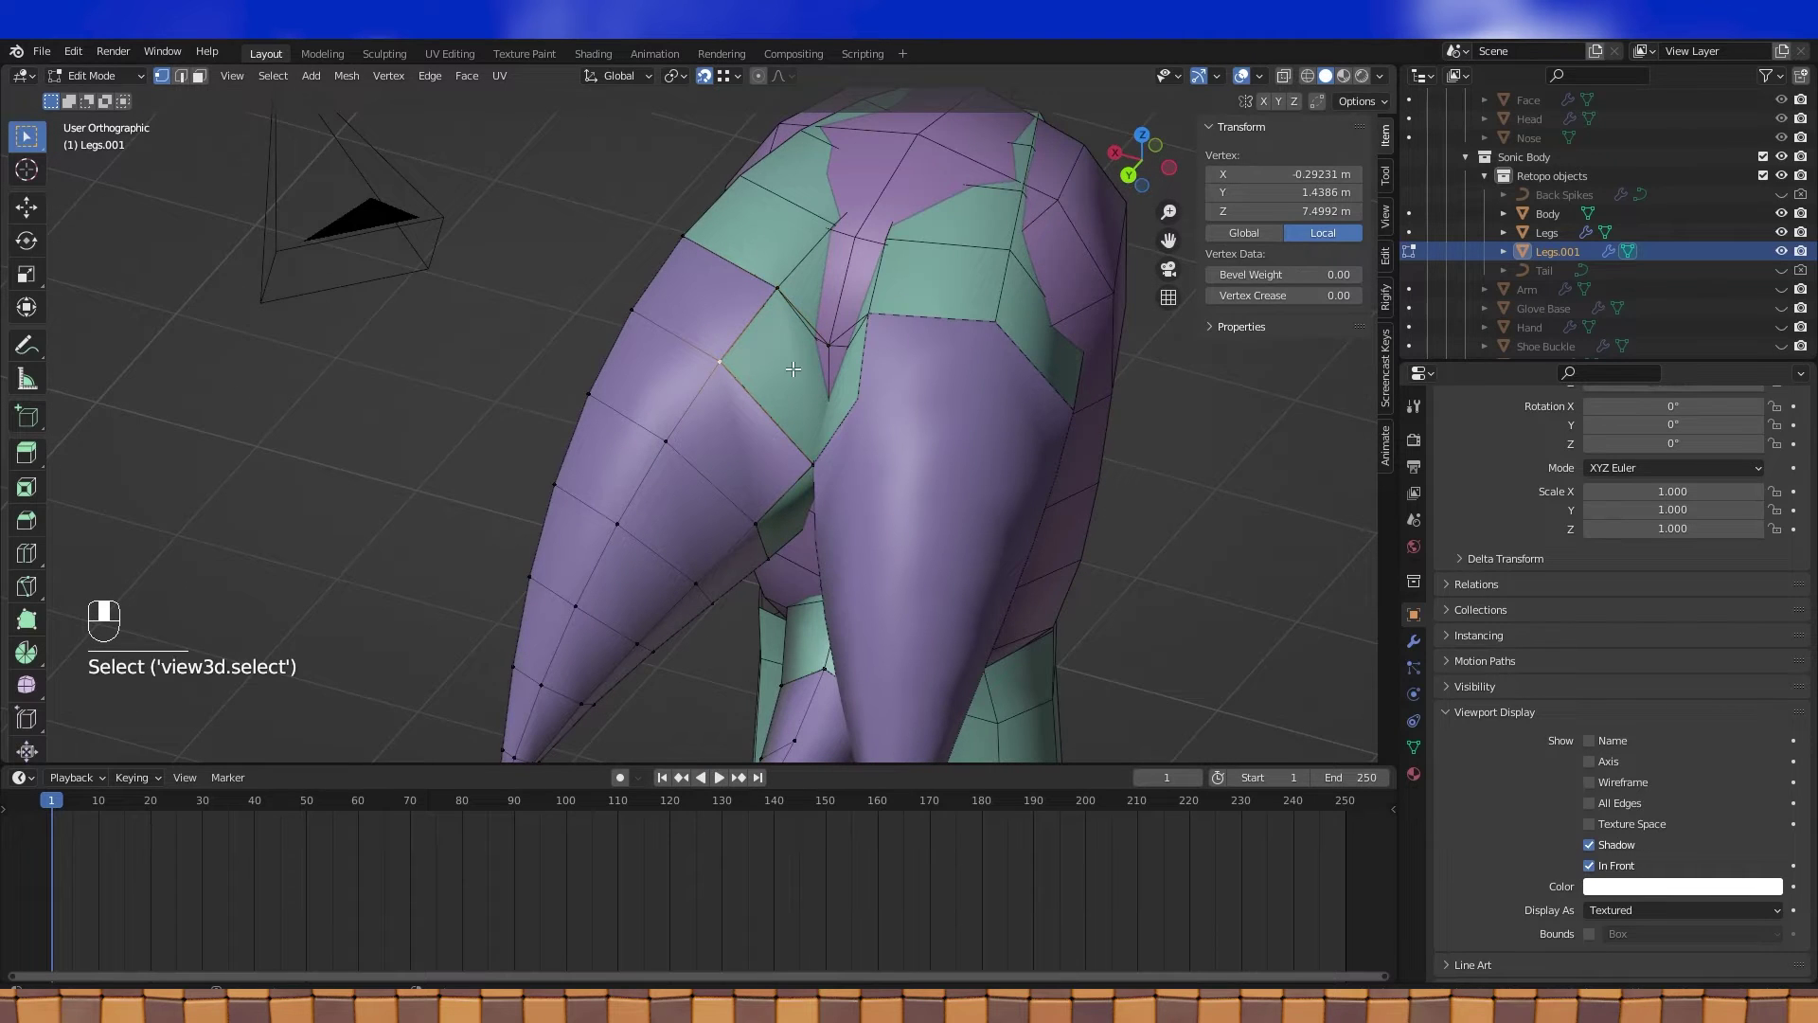
click(735, 78)
click(724, 174)
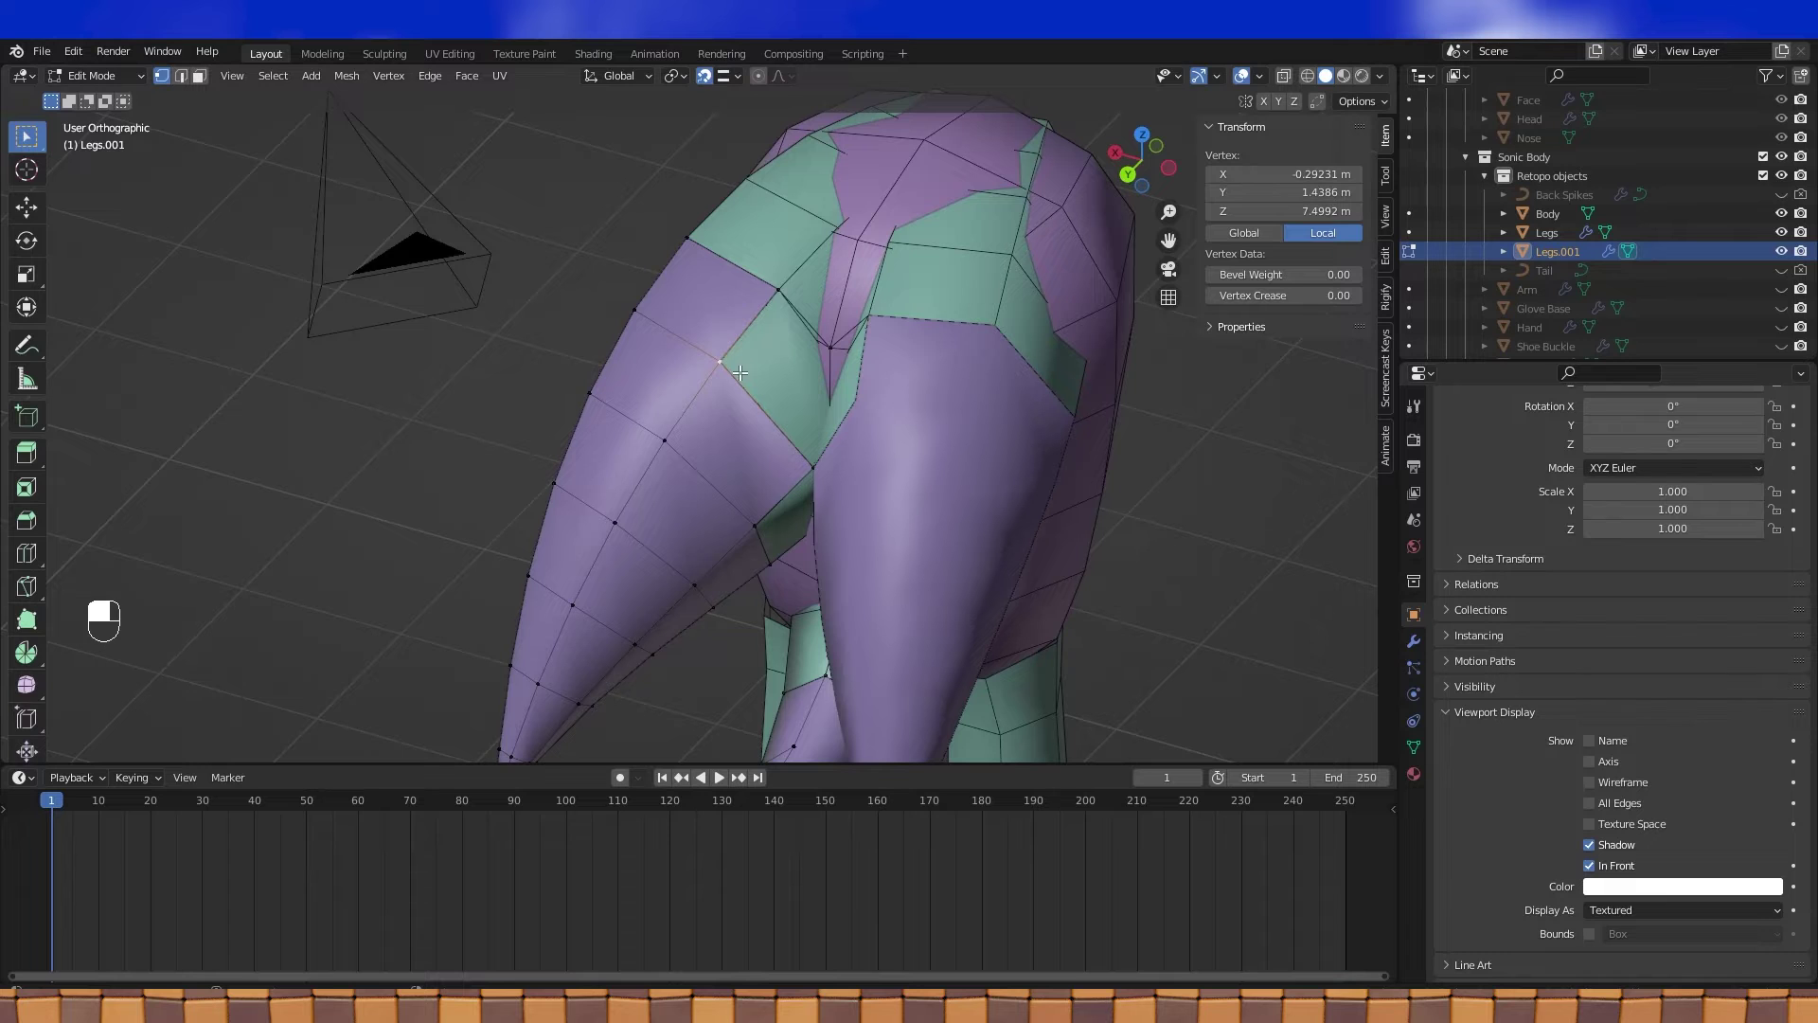
key(e)
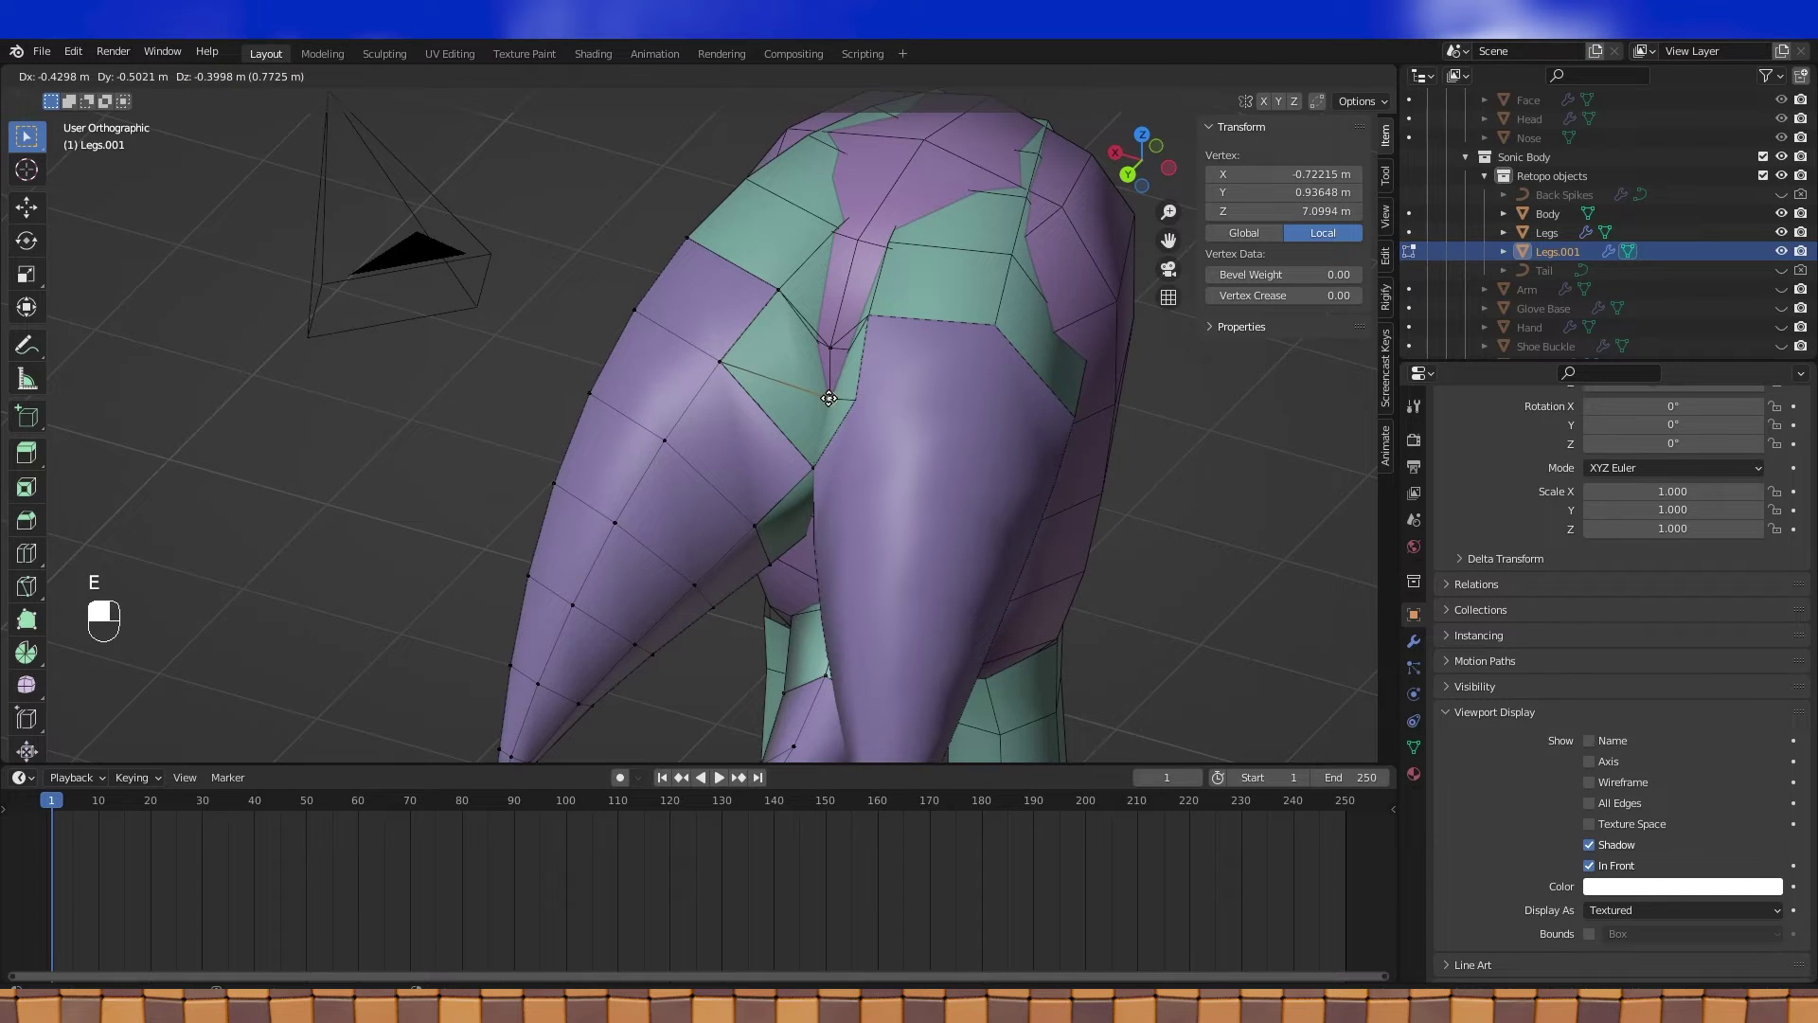
click(828, 398)
Fill the two faces between the spike's inner edge and the center-line vertices, and check the surface in Object Mode
middle_drag(828, 397, 748, 332)
shift+click(722, 344)
shift+click(773, 281)
key(f)
click(829, 398)
shift+click(724, 345)
shift+click(813, 464)
key(f)
key(Tab)
mouse_move(813, 438)
middle_down()
mouse_move(861, 434)
mouse_move(875, 403)
mouse_move(793, 464)
middle_up()
key(Tab)
Set the snap target to Vertex, extrude the inner corner vertex up to the body's center-line vertex and fill the triangle below it
click(760, 401)
middle_drag(760, 402, 774, 449)
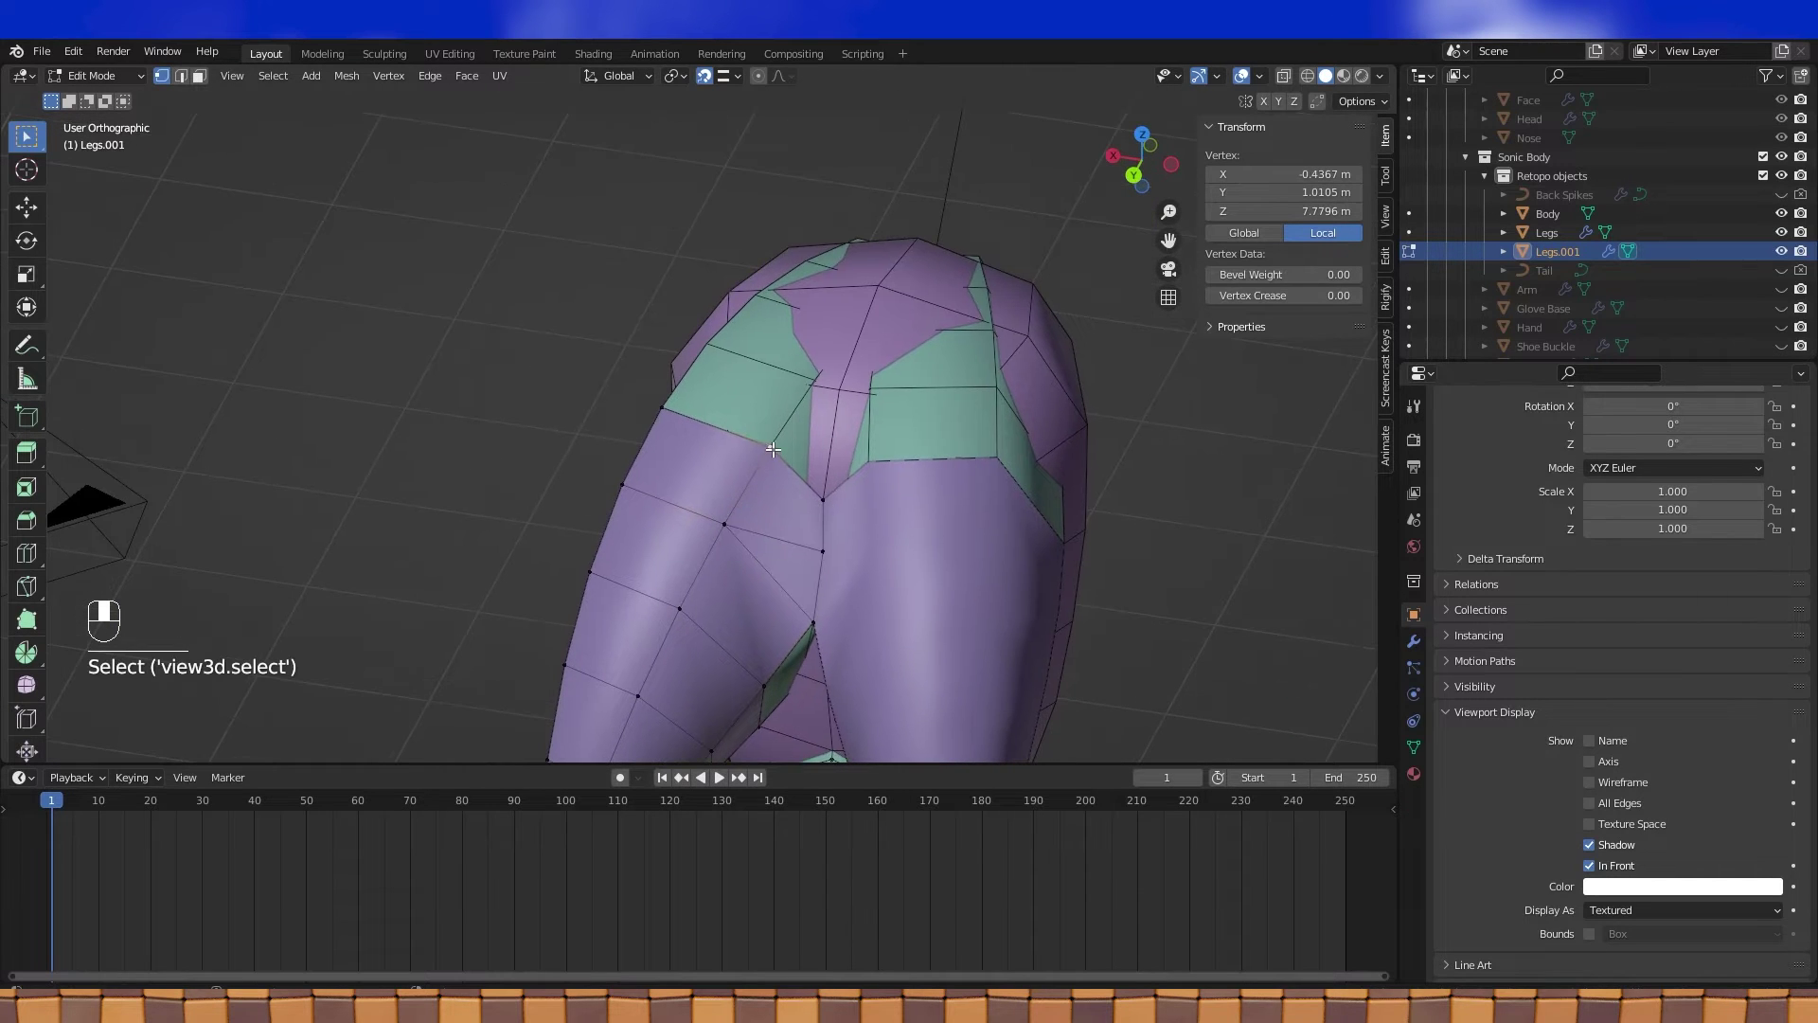
click(728, 76)
click(698, 151)
key(e)
click(838, 394)
shift+right_click(823, 497)
shift+right_click(764, 444)
key(f)
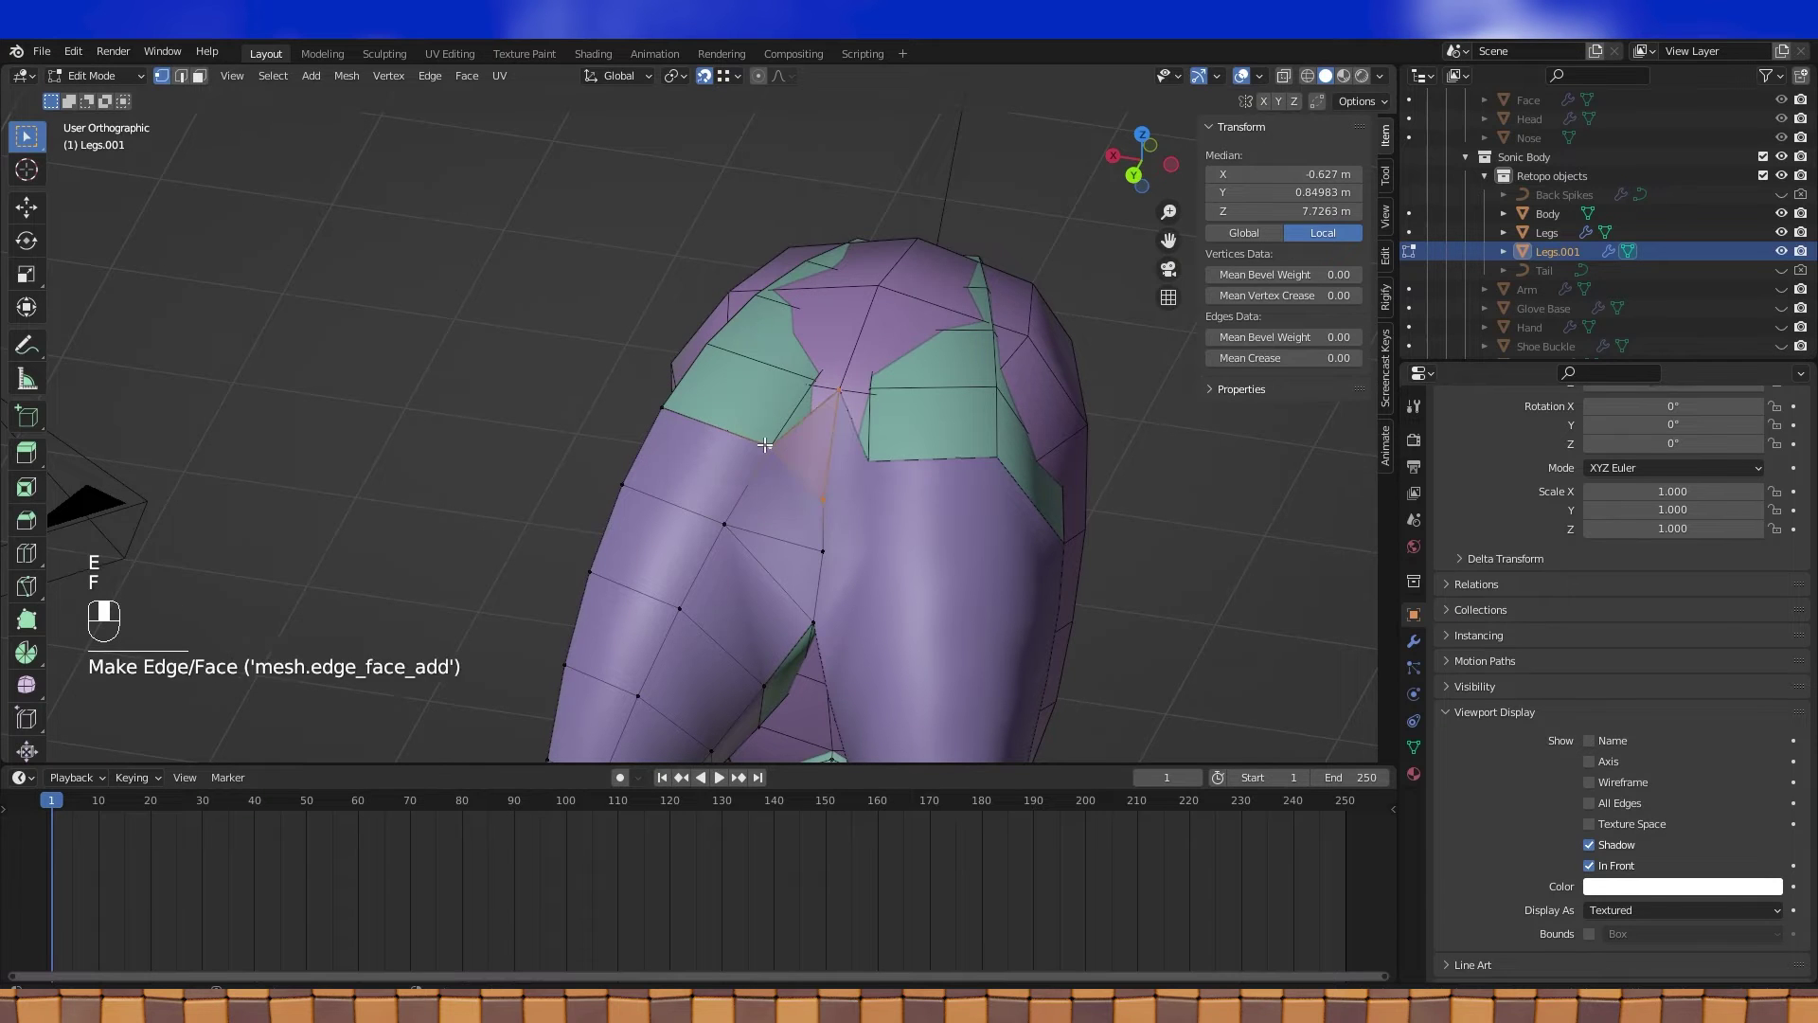
Extrude the spike's upper outer vertex to the next vertex above, fill the face across to the center line and leave Edit Mode
middle_drag(760, 443, 784, 443)
right_click(777, 449)
shift+right_click(657, 424)
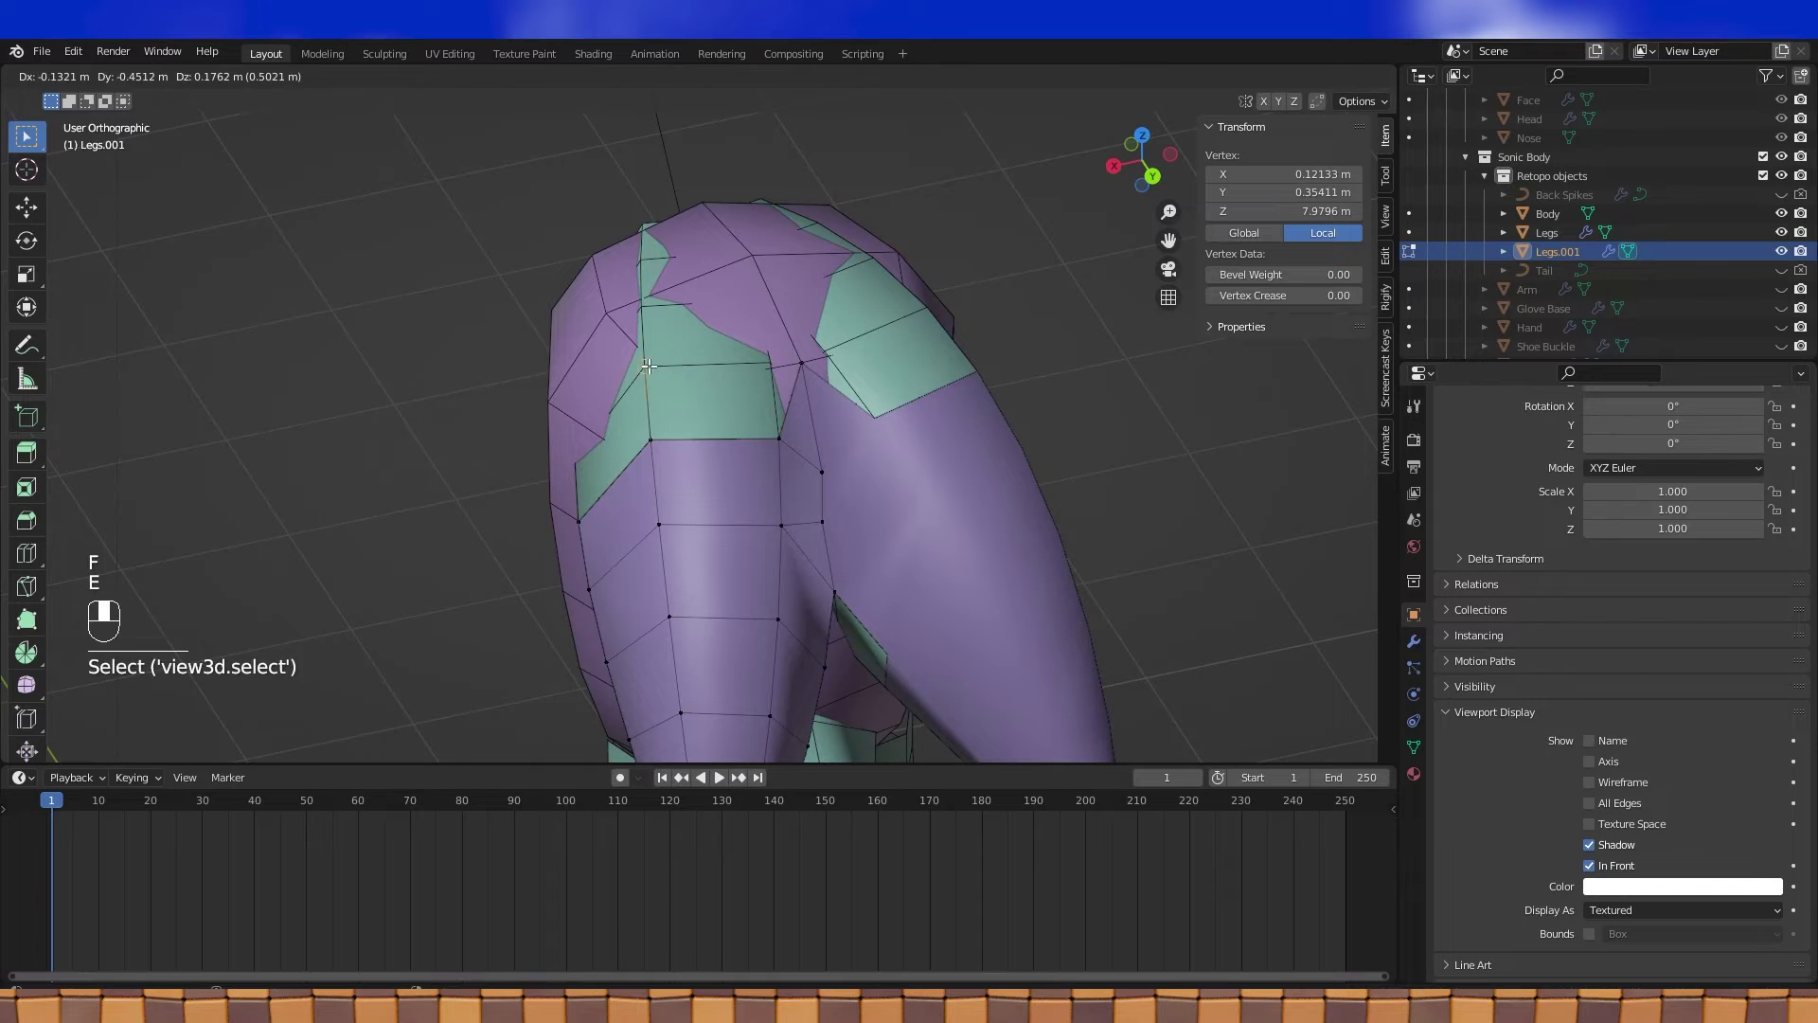
shift+click(777, 436)
key(f)
key(Tab)
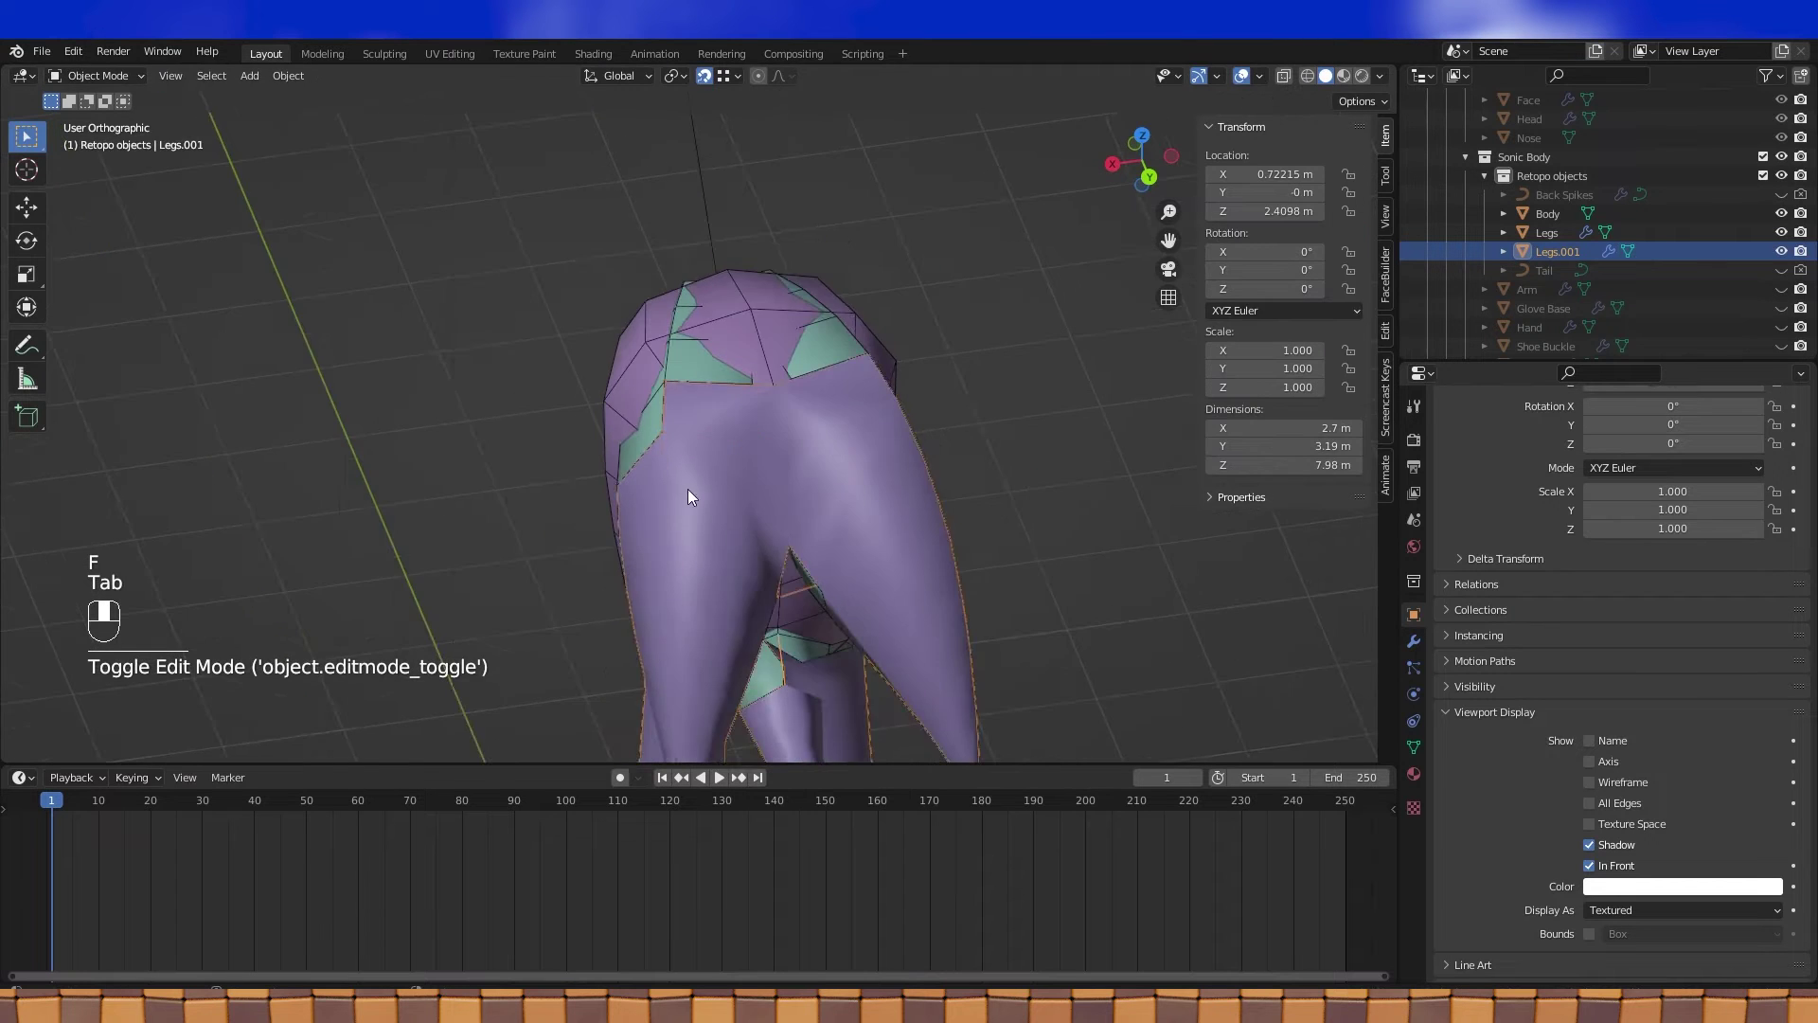
Rename the Legs.001 object to "Legs retopo"
middle_drag(690, 496, 873, 402)
scroll(1567, 257, down, 1)
double_click(1603, 214)
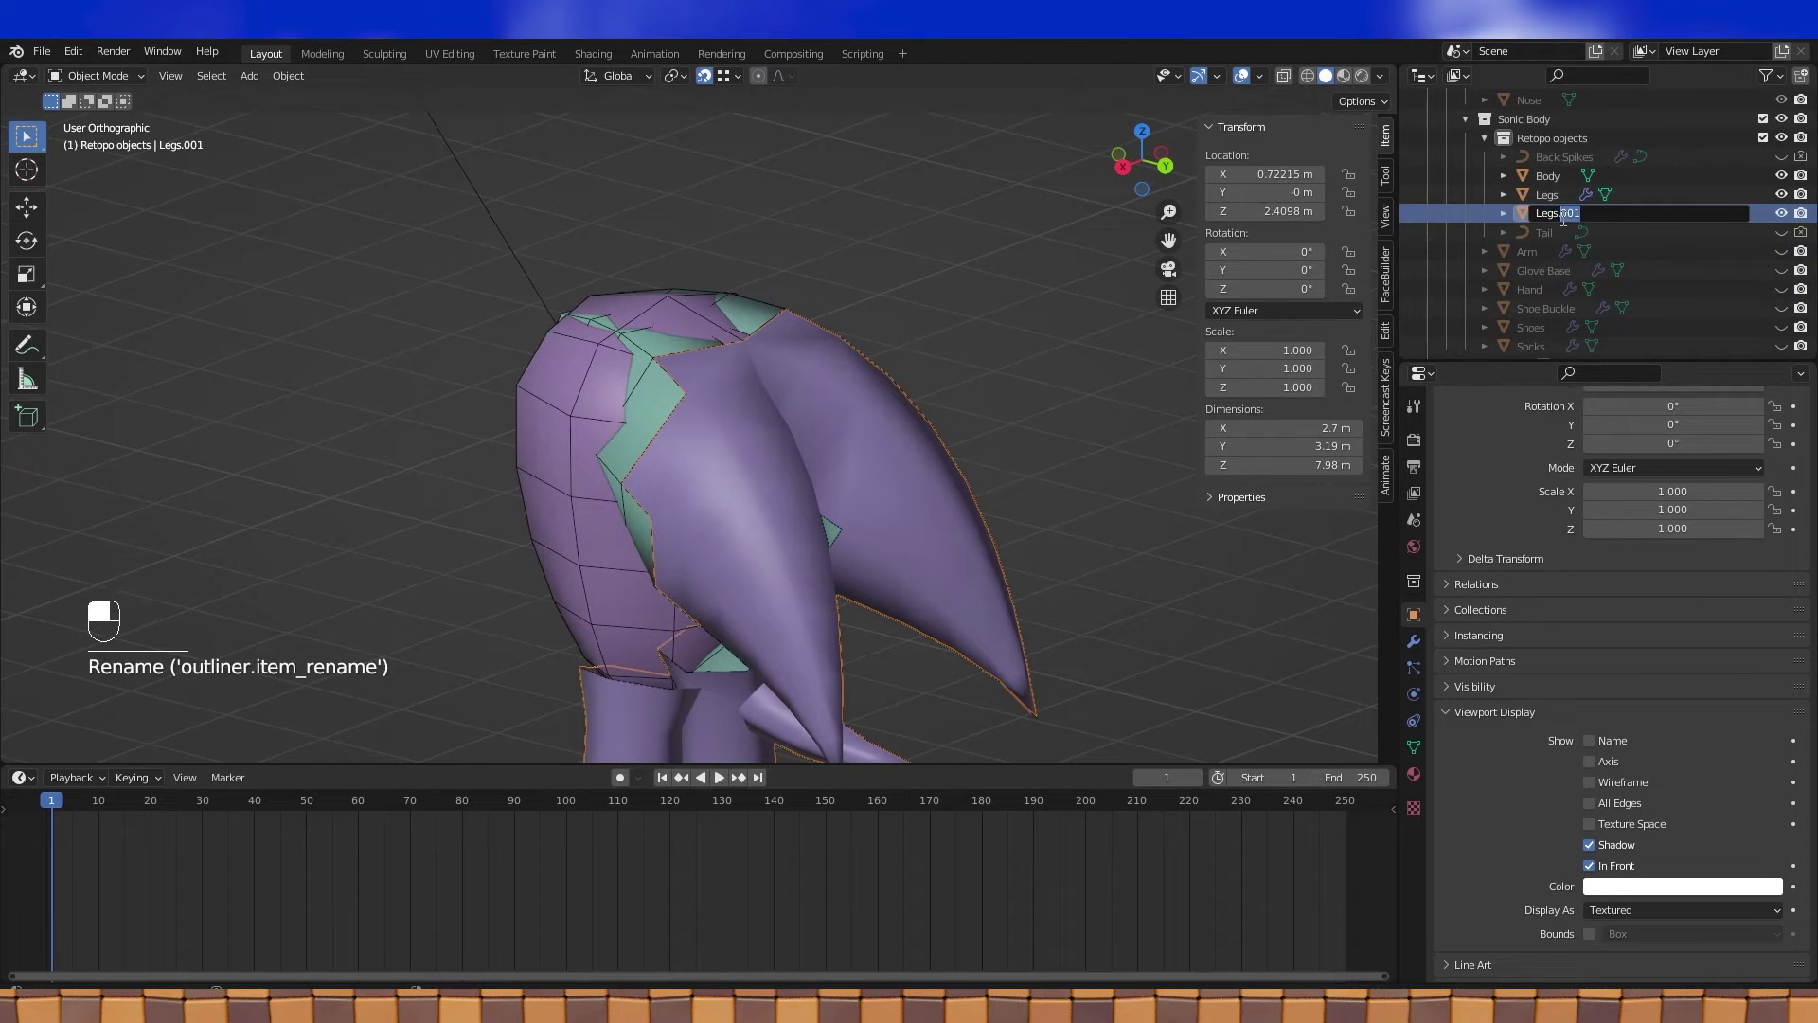
text(retopo)
key(Return)
Extrude the Legs retopo mesh's uppermost center-line vertex to the body's next vertex along the center line
middle_drag(833, 445, 758, 390)
key(Tab)
click(784, 422)
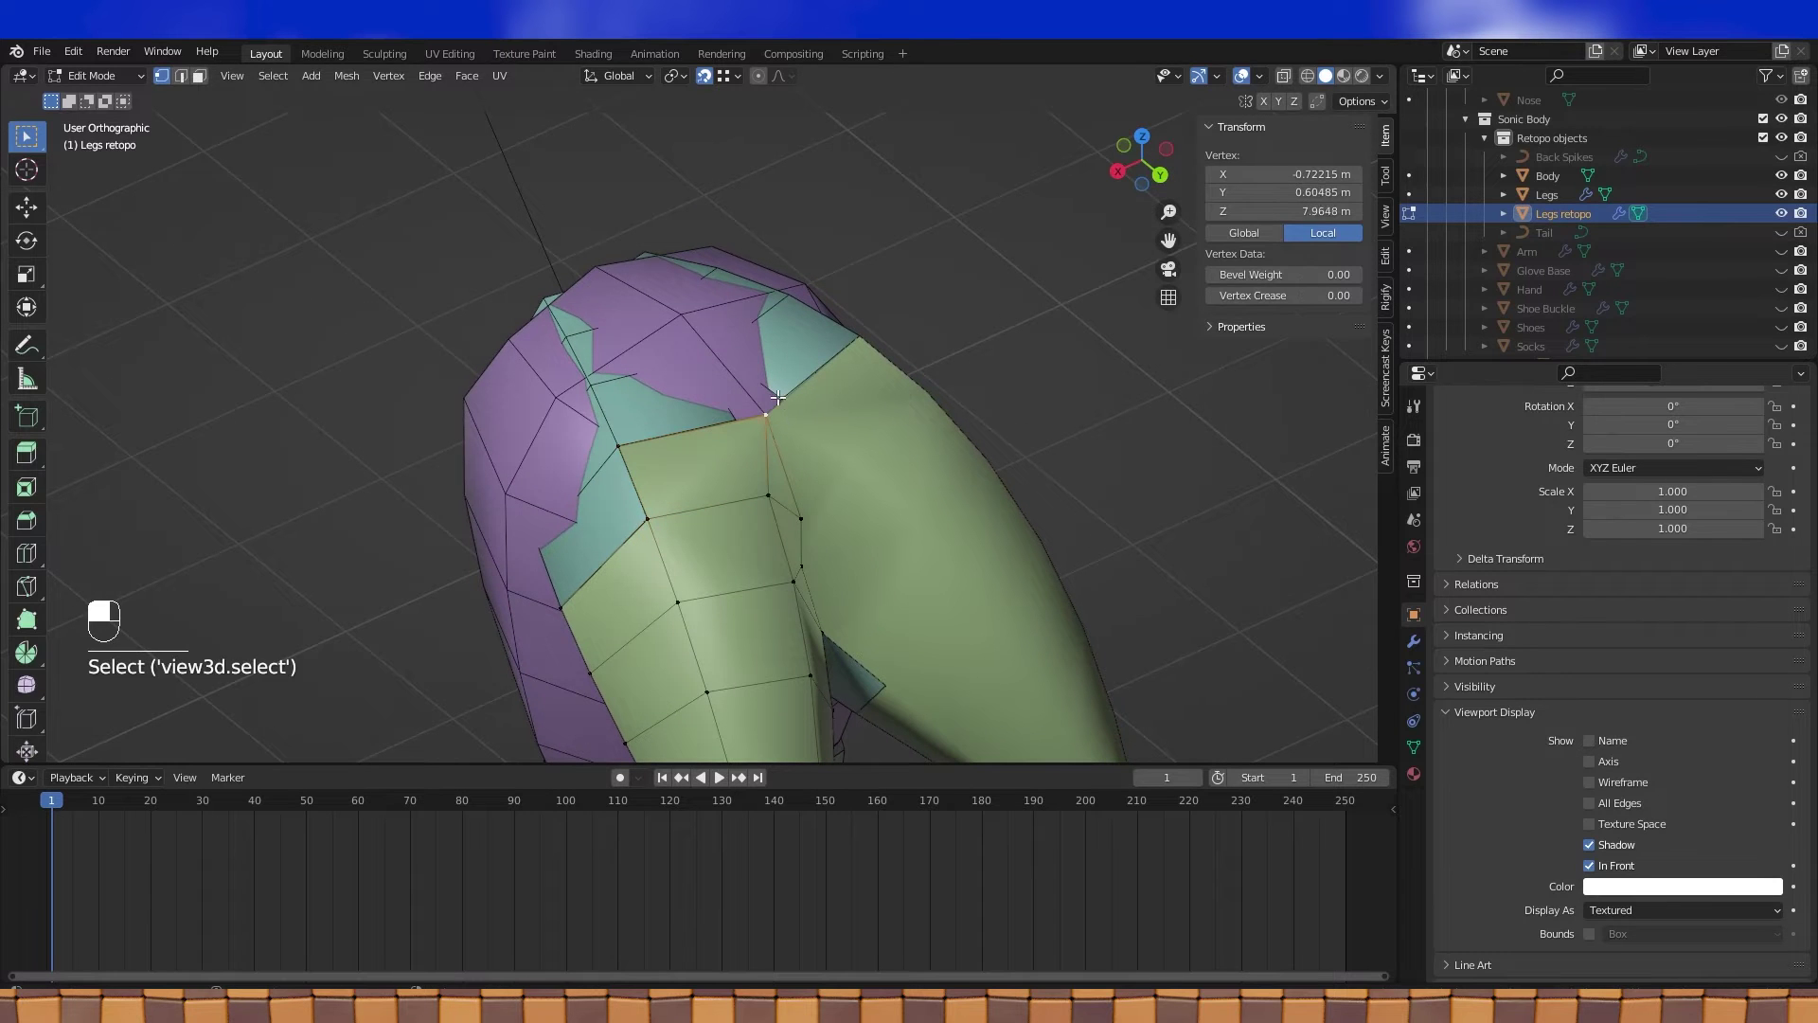
key(e)
click(681, 317)
Try to extrude the new center-line vertex sideways to a neighbouring body vertex, and undo the extrusion
shift+middle_drag(681, 318, 749, 291)
key(e)
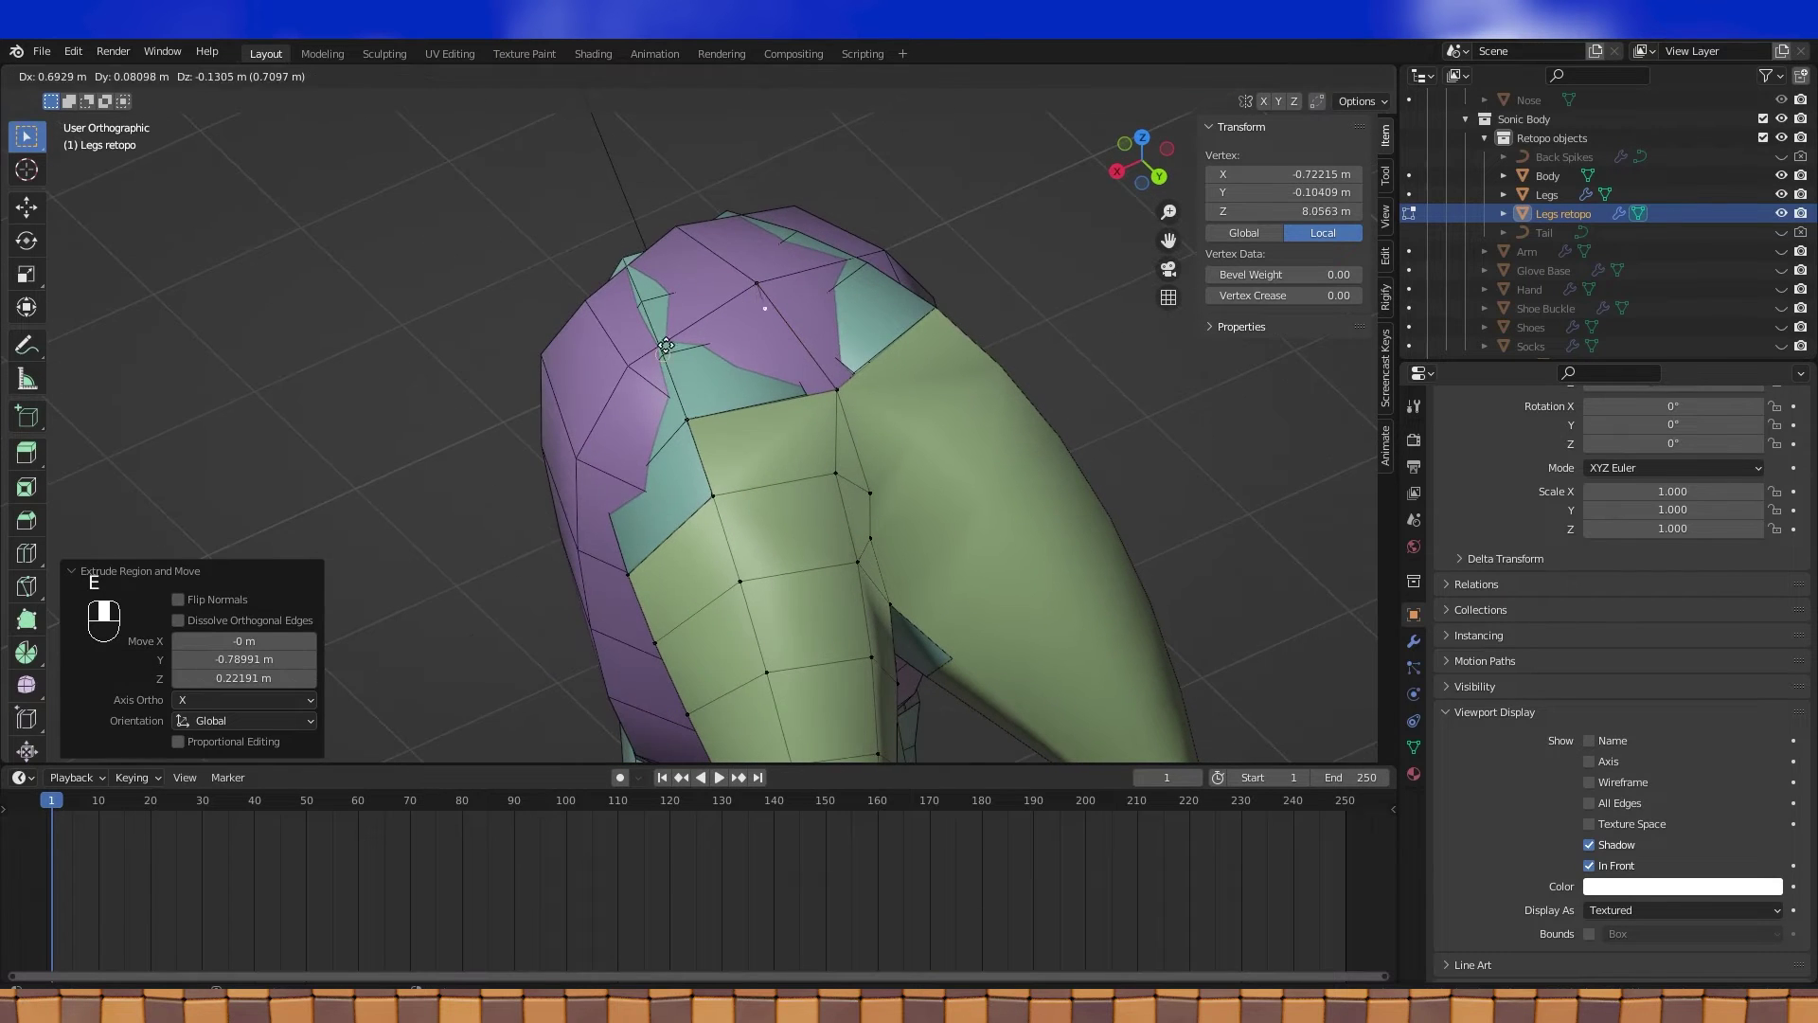
click(628, 367)
key(ctrl+z)
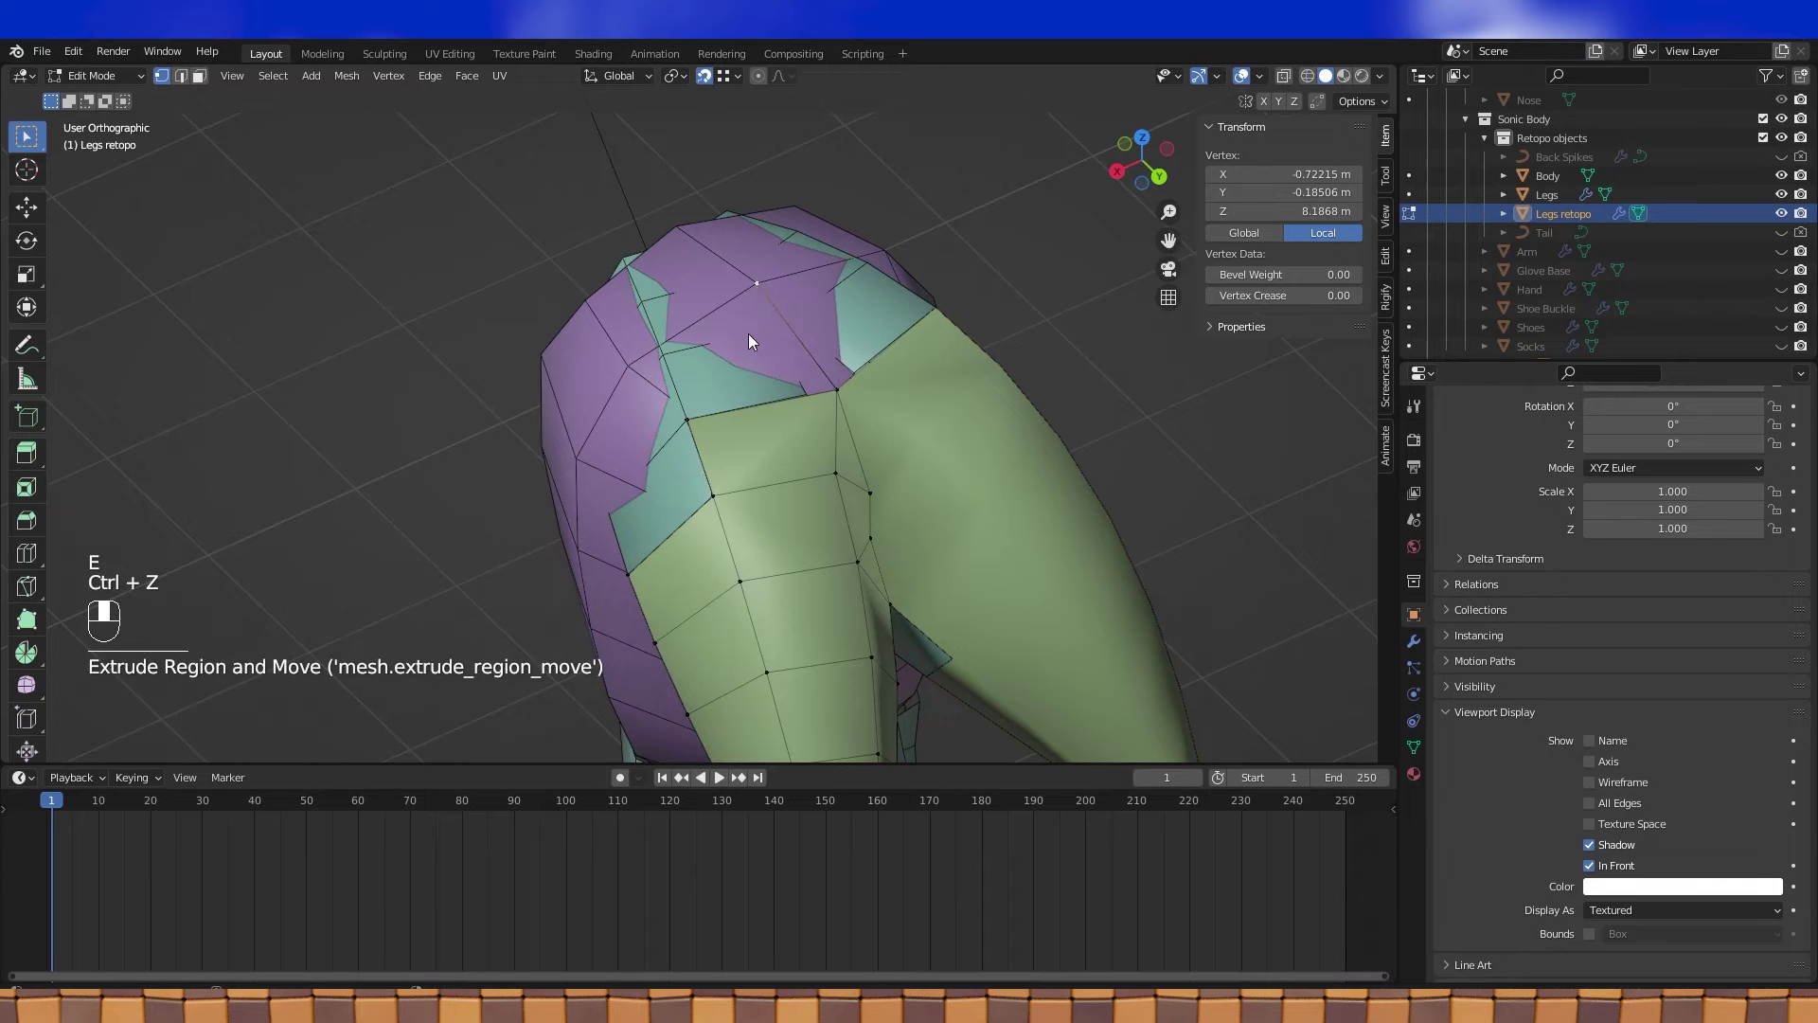
Turn off the Mirror modifier's Clipping, extrude the center-line vertex to the neighbouring body vertex and fill the face to the spike's upper edge
click(1413, 642)
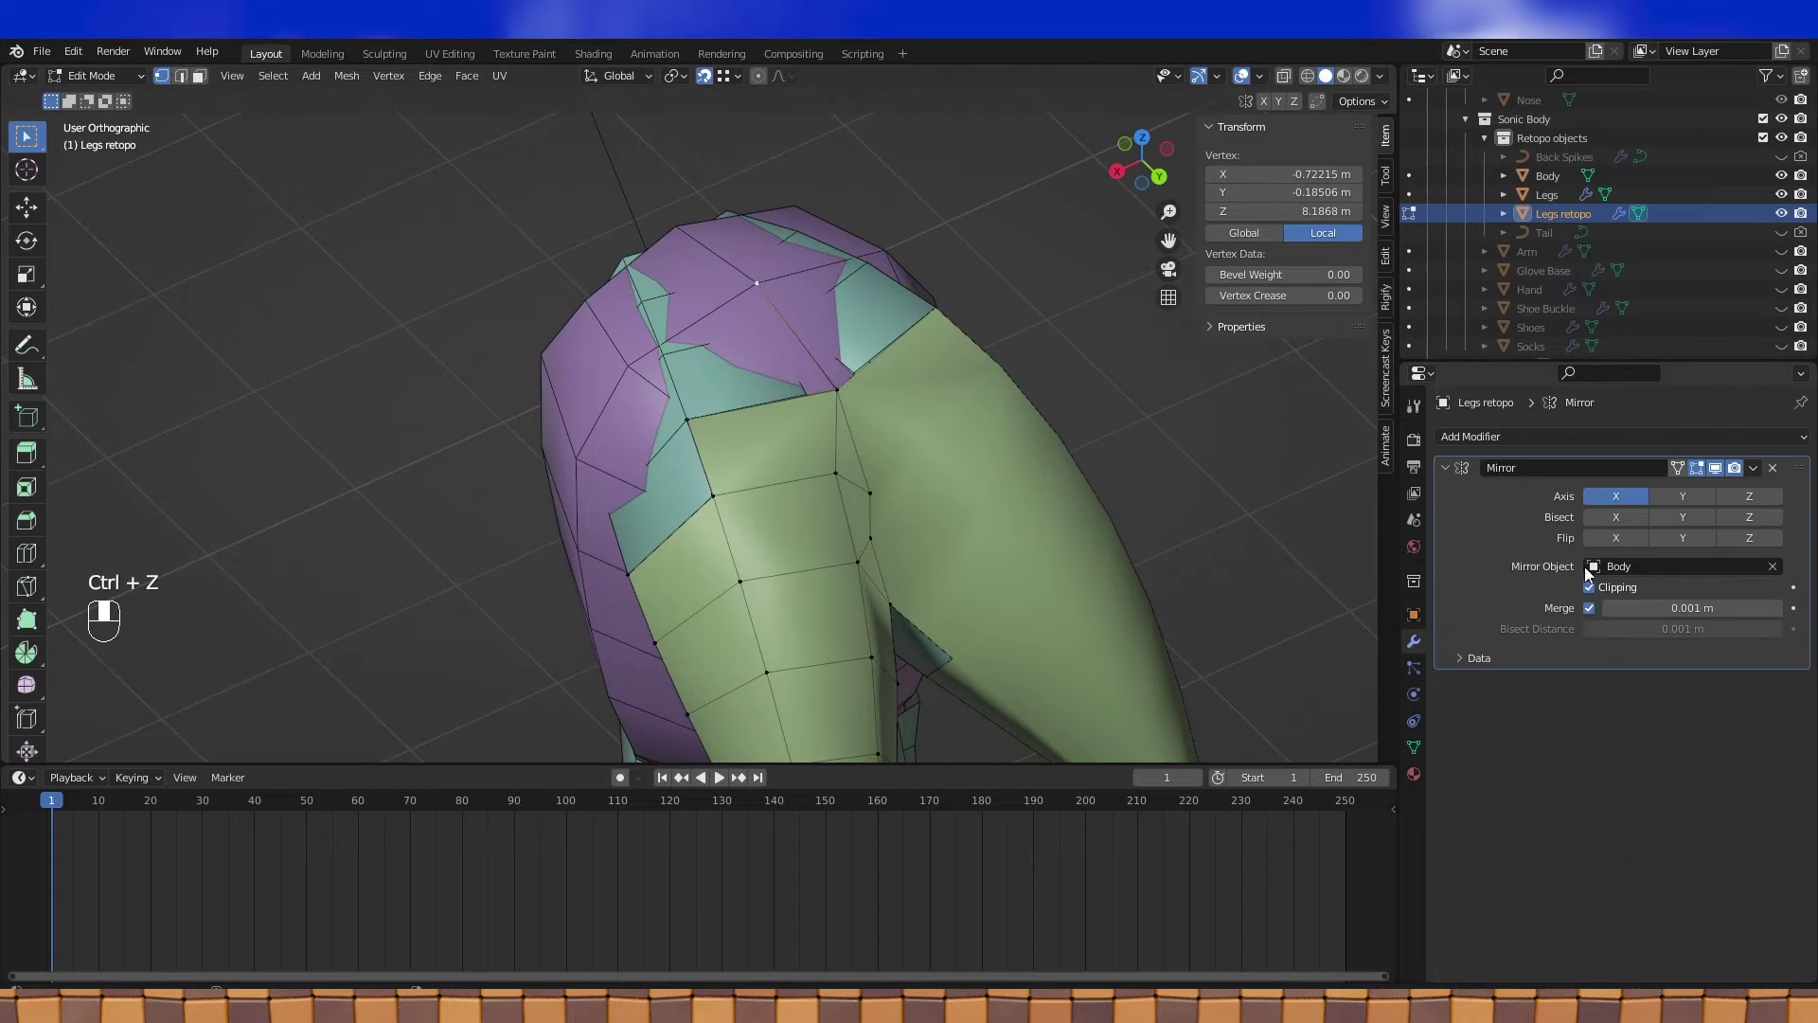
key(e)
click(628, 364)
shift+click(865, 414)
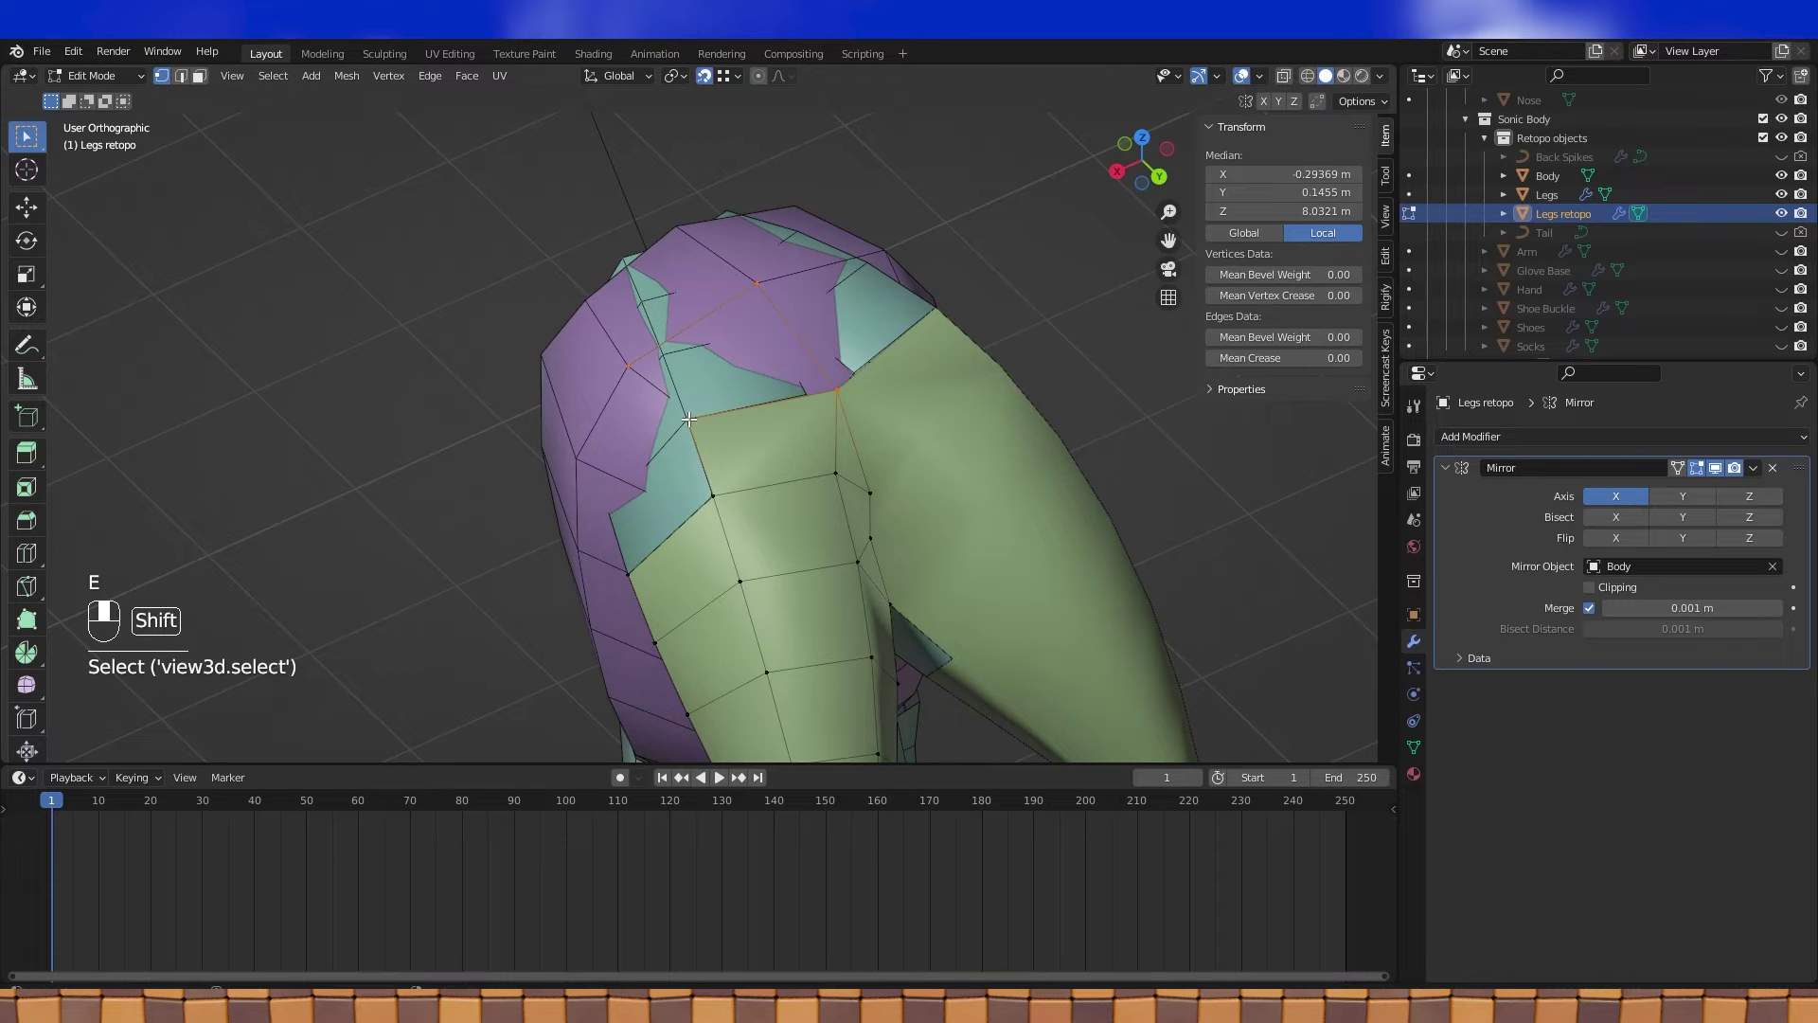
key(f)
Extrude the new side vertex down along the body's side to the next two body vertices
middle_drag(687, 419, 715, 361)
click(630, 343)
key(e)
click(611, 453)
middle_drag(611, 453, 670, 387)
key(e)
click(650, 440)
Switch snapping to edges and extrude the spike's outer boundary vertex toward the body in two segments, ending on the body's horizontal edge above
click(746, 402)
click(730, 76)
click(678, 177)
key(e)
click(684, 380)
shift+click(729, 404)
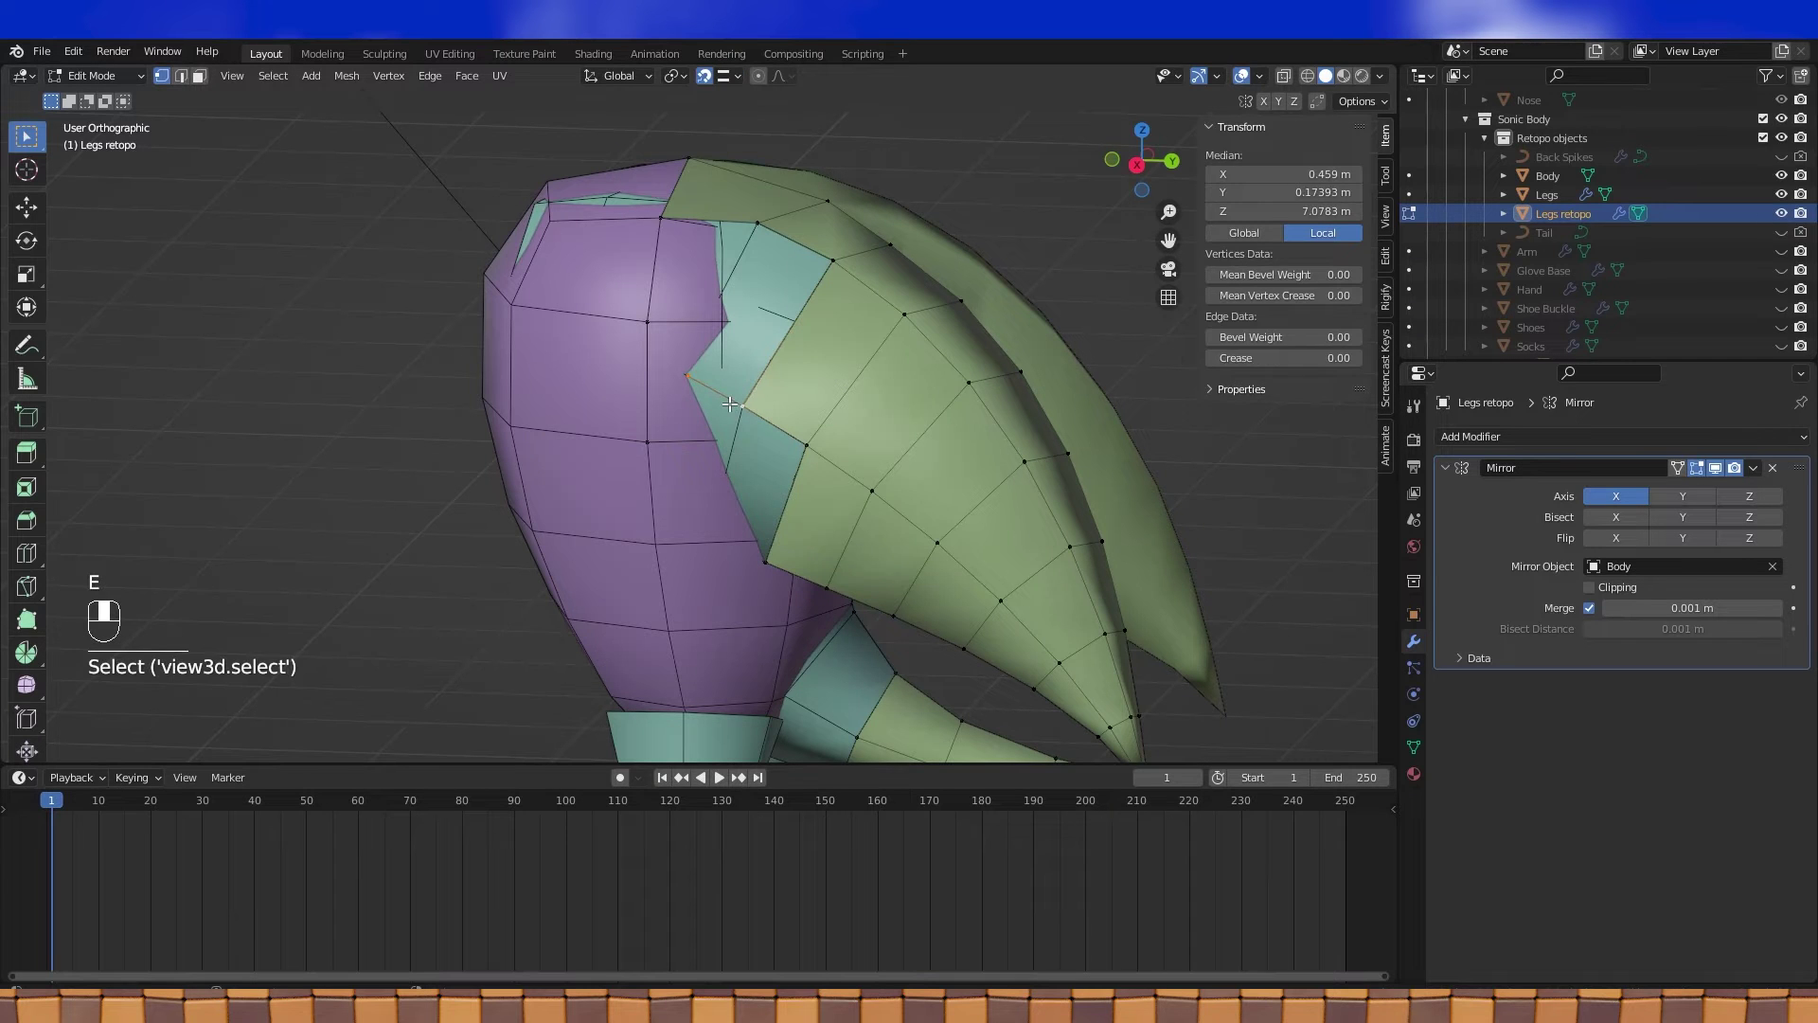
click(688, 371)
key(e)
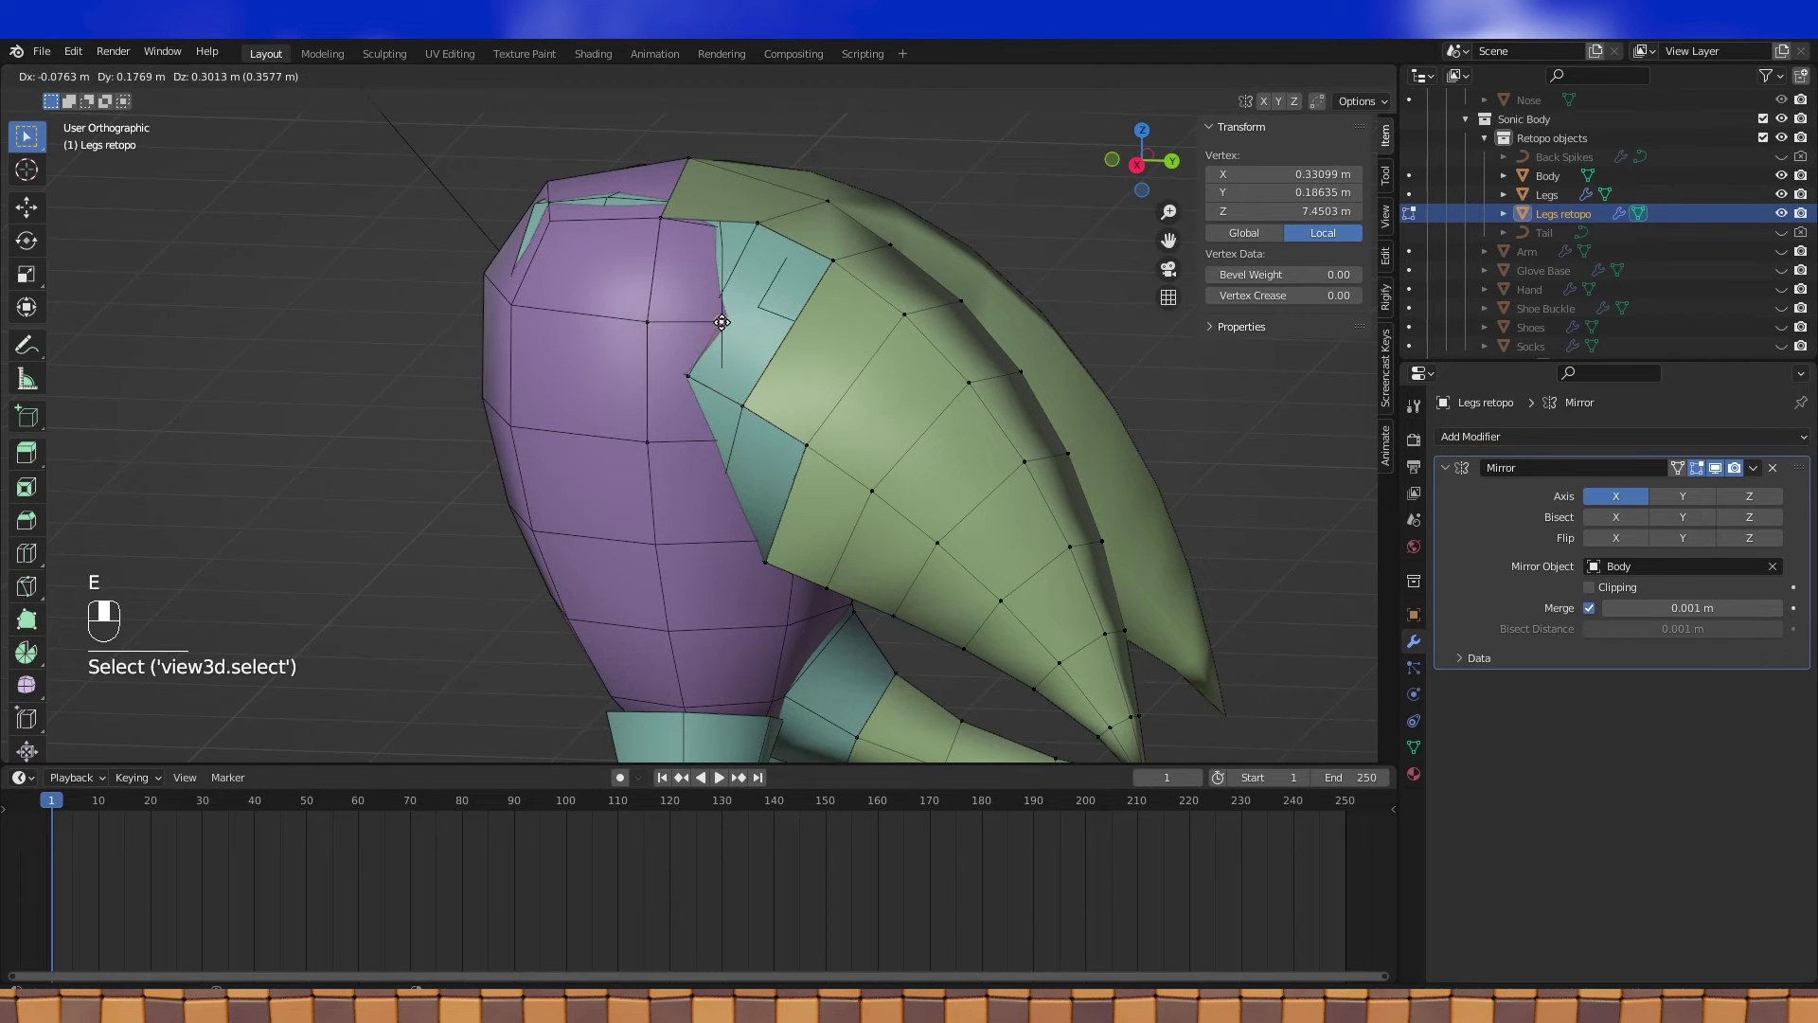
click(721, 322)
Fill the faces between the newly extruded vertices and the spike's upper outer boundary
middle_drag(722, 322, 740, 276)
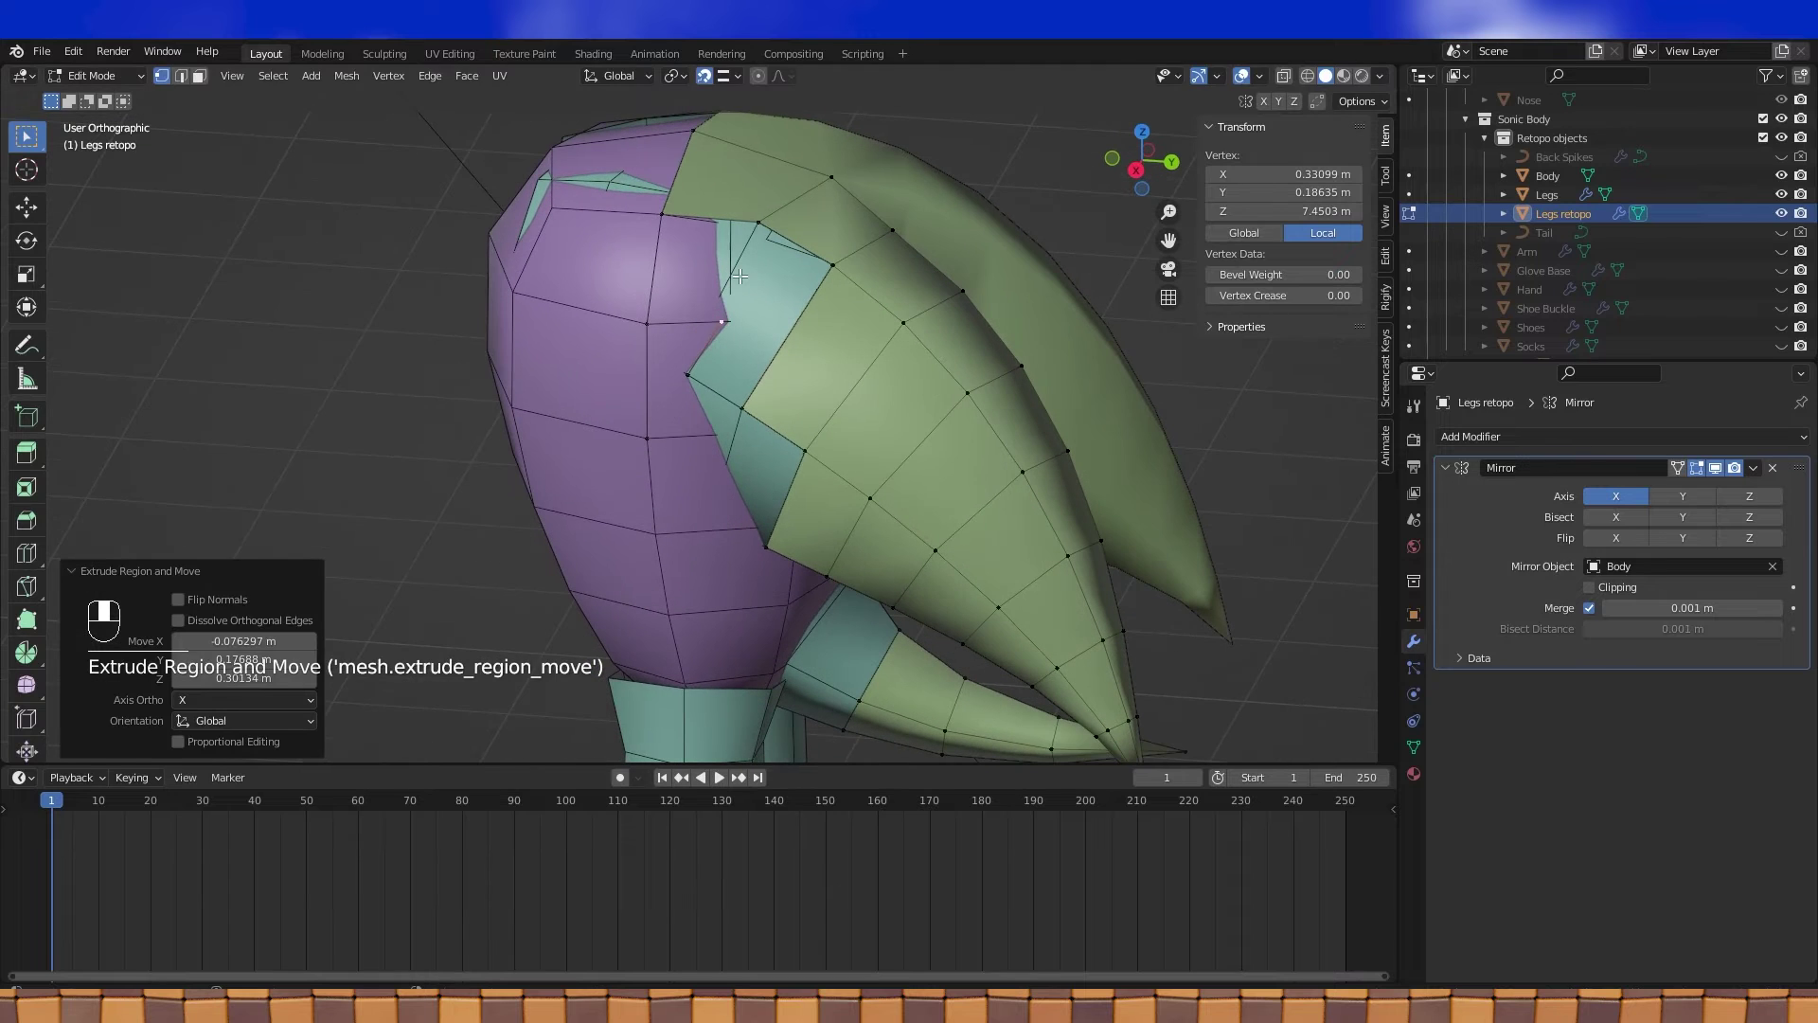
shift+click(758, 225)
shift+click(833, 266)
key(f)
drag(832, 265, 830, 271)
shift+click(723, 322)
key(f)
key(ctrl+z)
key(ctrl+z)
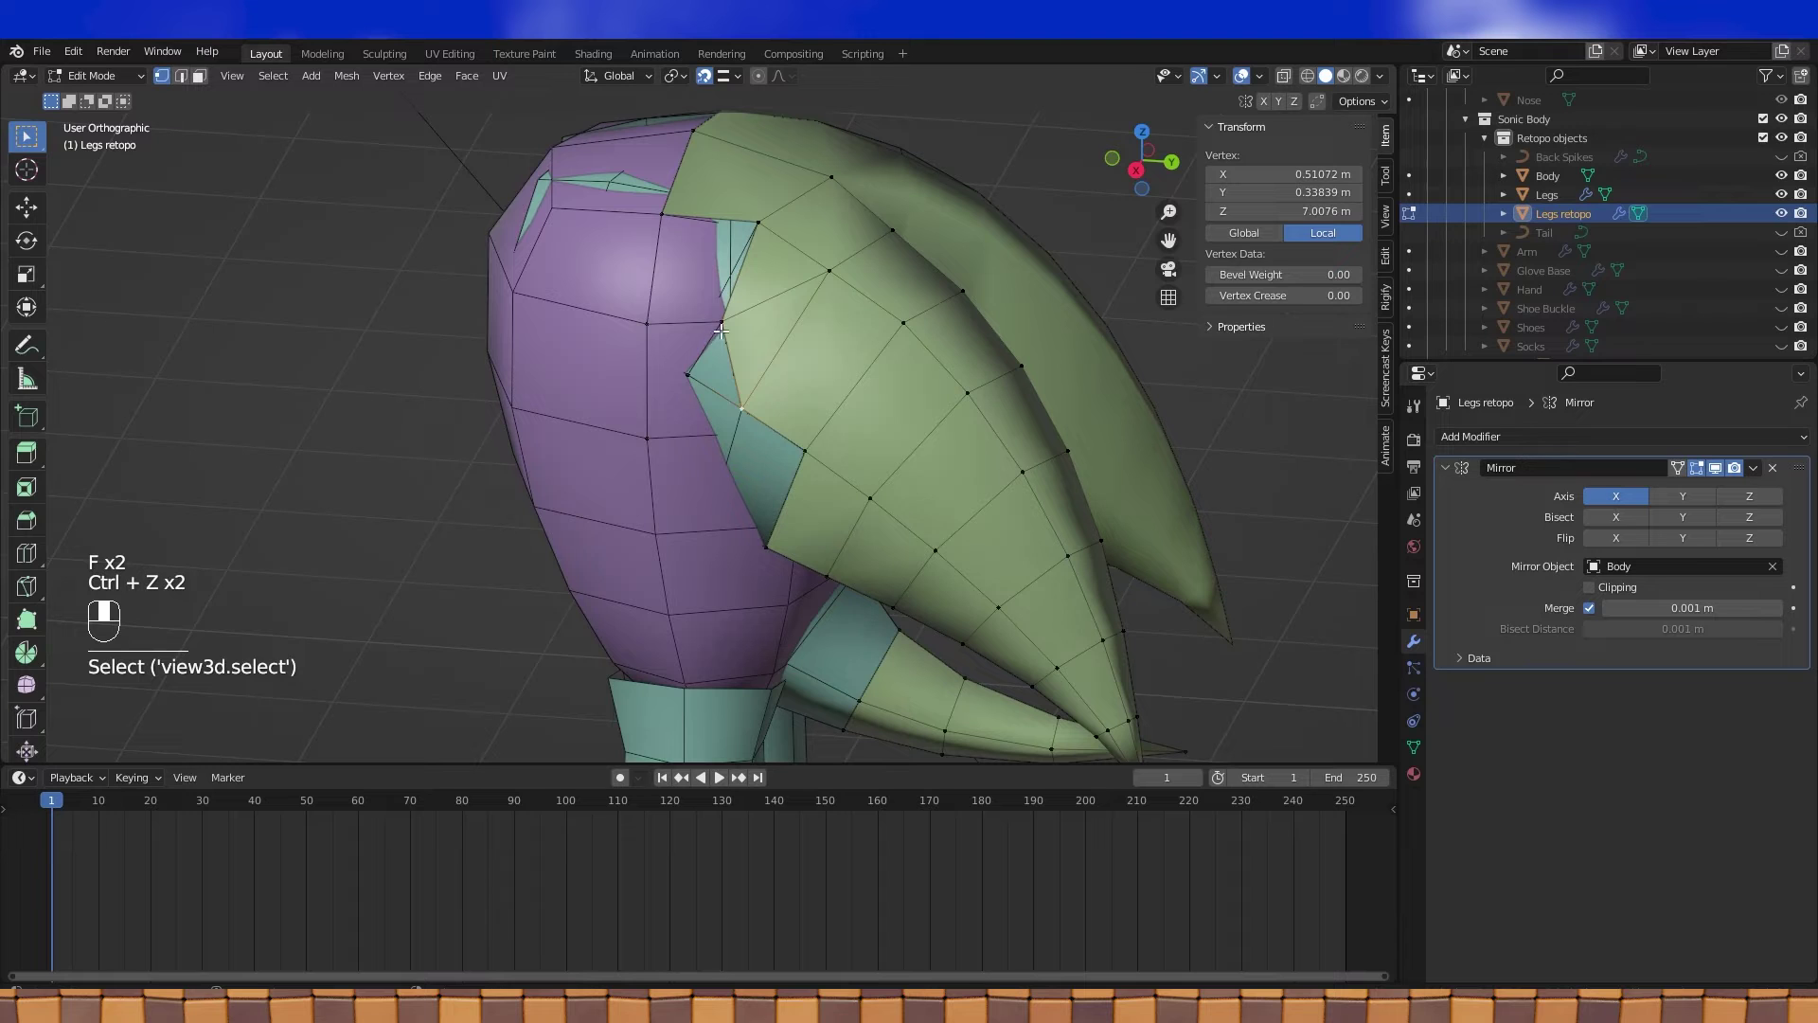
shift+click(696, 378)
key(f)
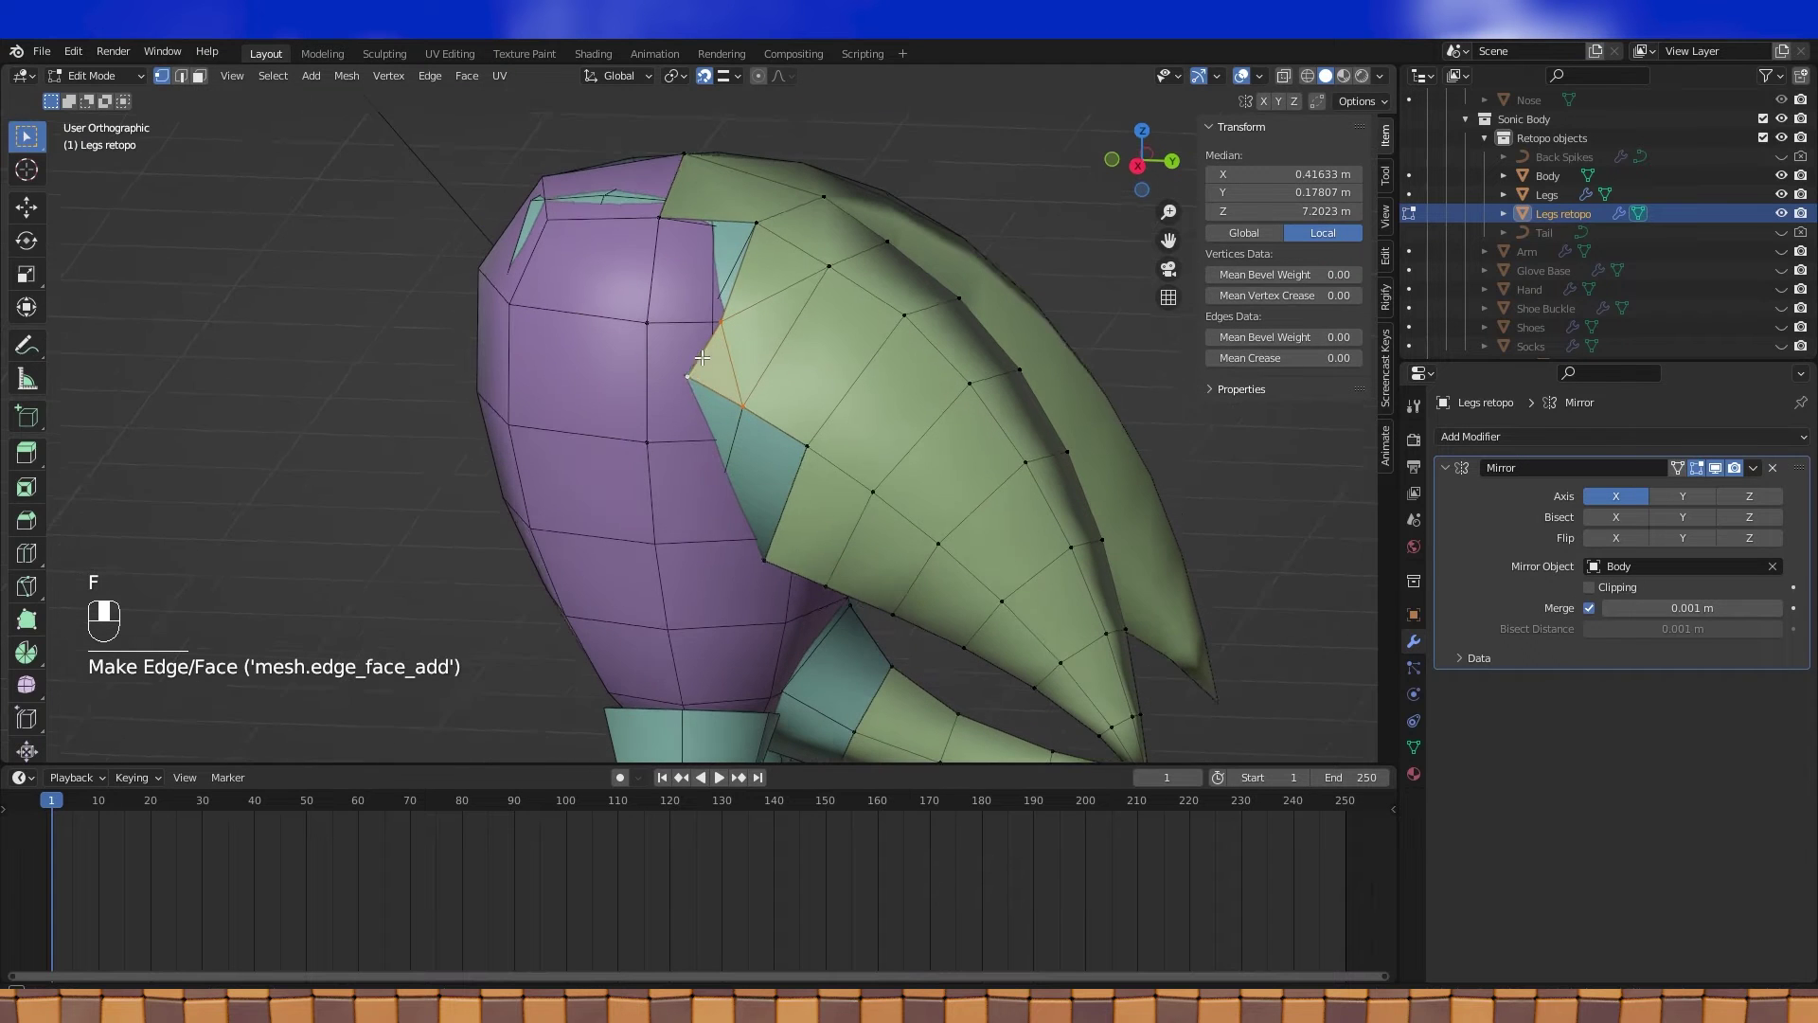
Extrude the face's outer corner vertex to the body's vertical edge and fill the quad above it
click(688, 378)
key(e)
click(647, 374)
shift+click(649, 324)
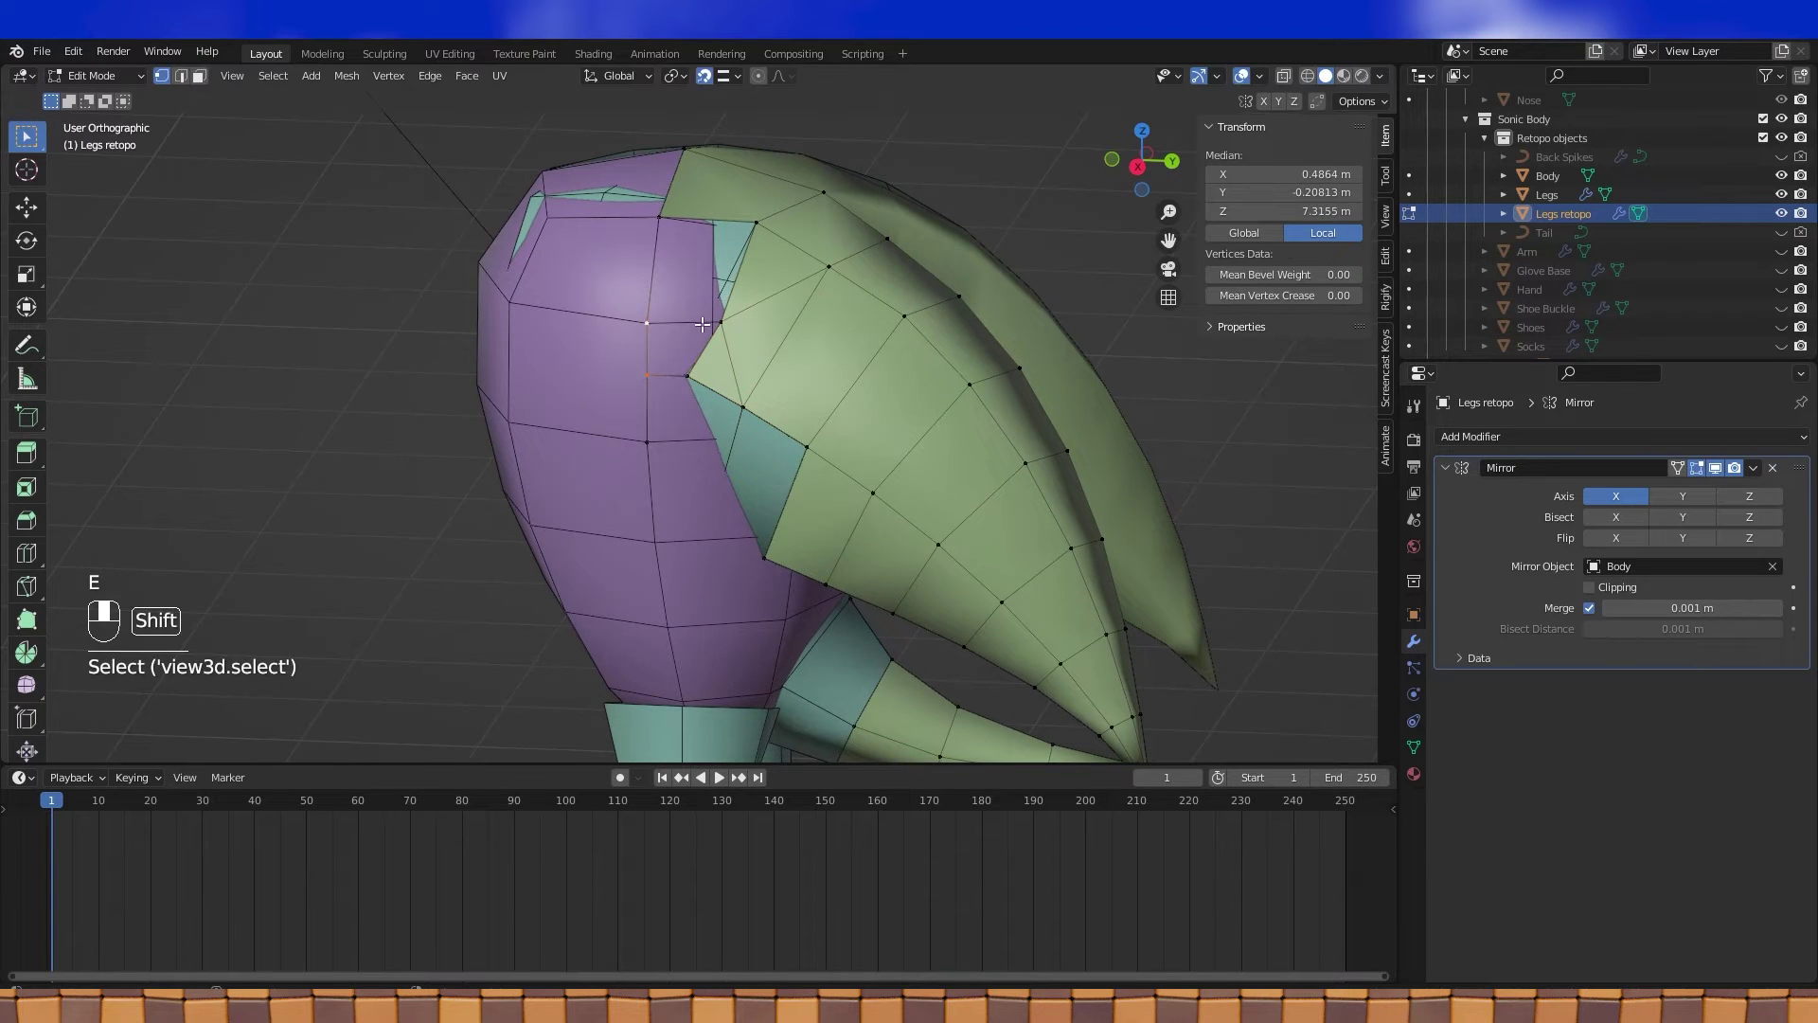
key(f)
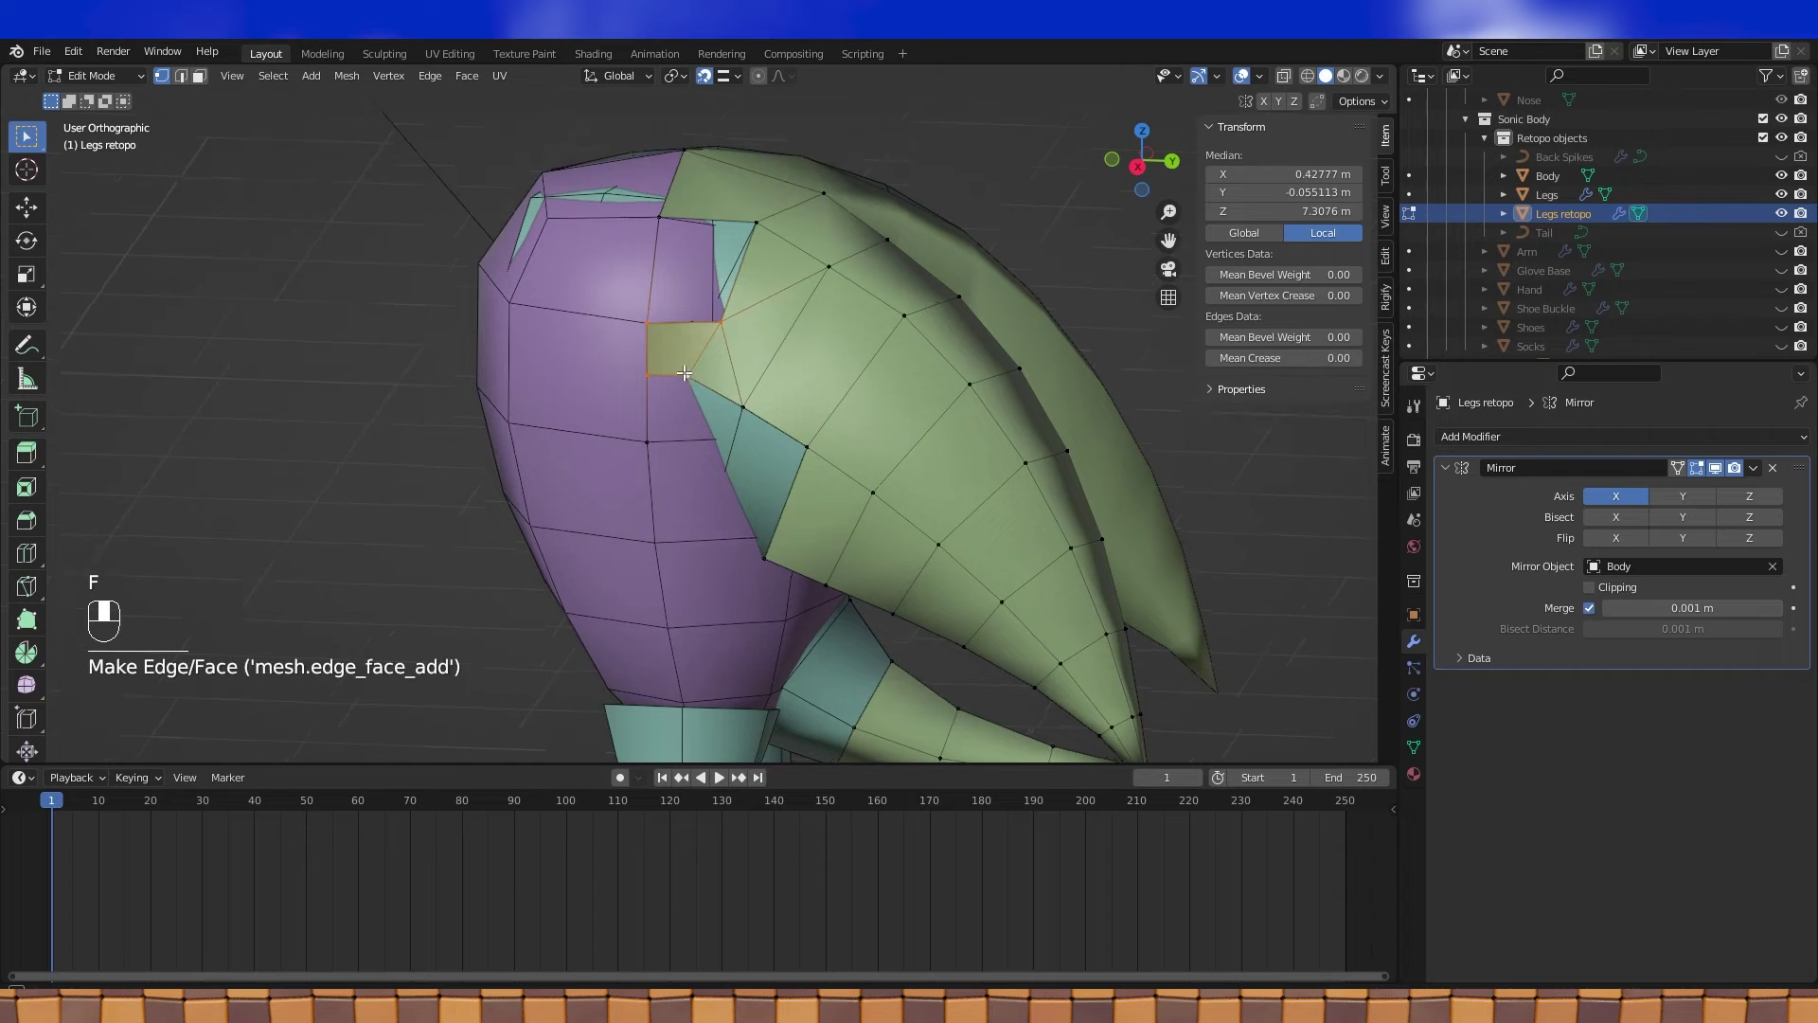
Extrude the same corner vertex down in two segments, first to the body's horizontal edge and on along the spike's side
middle_drag(692, 375, 706, 397)
click(688, 378)
key(e)
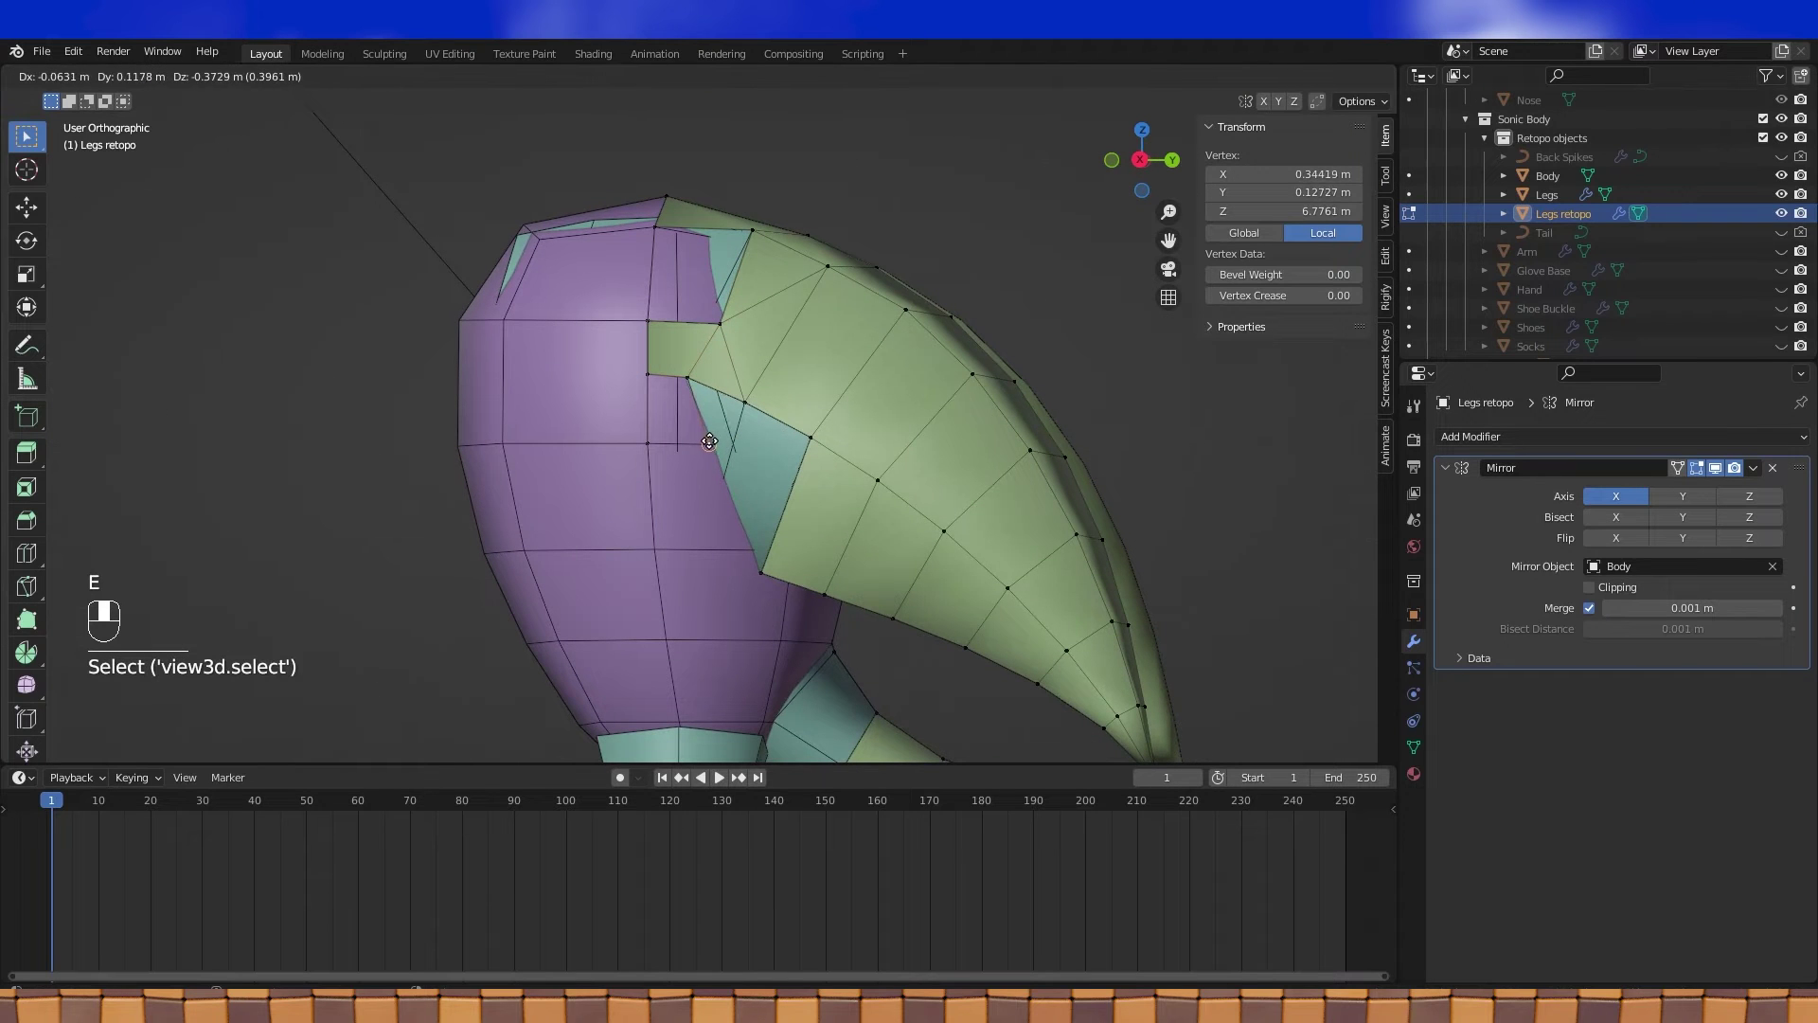
click(710, 442)
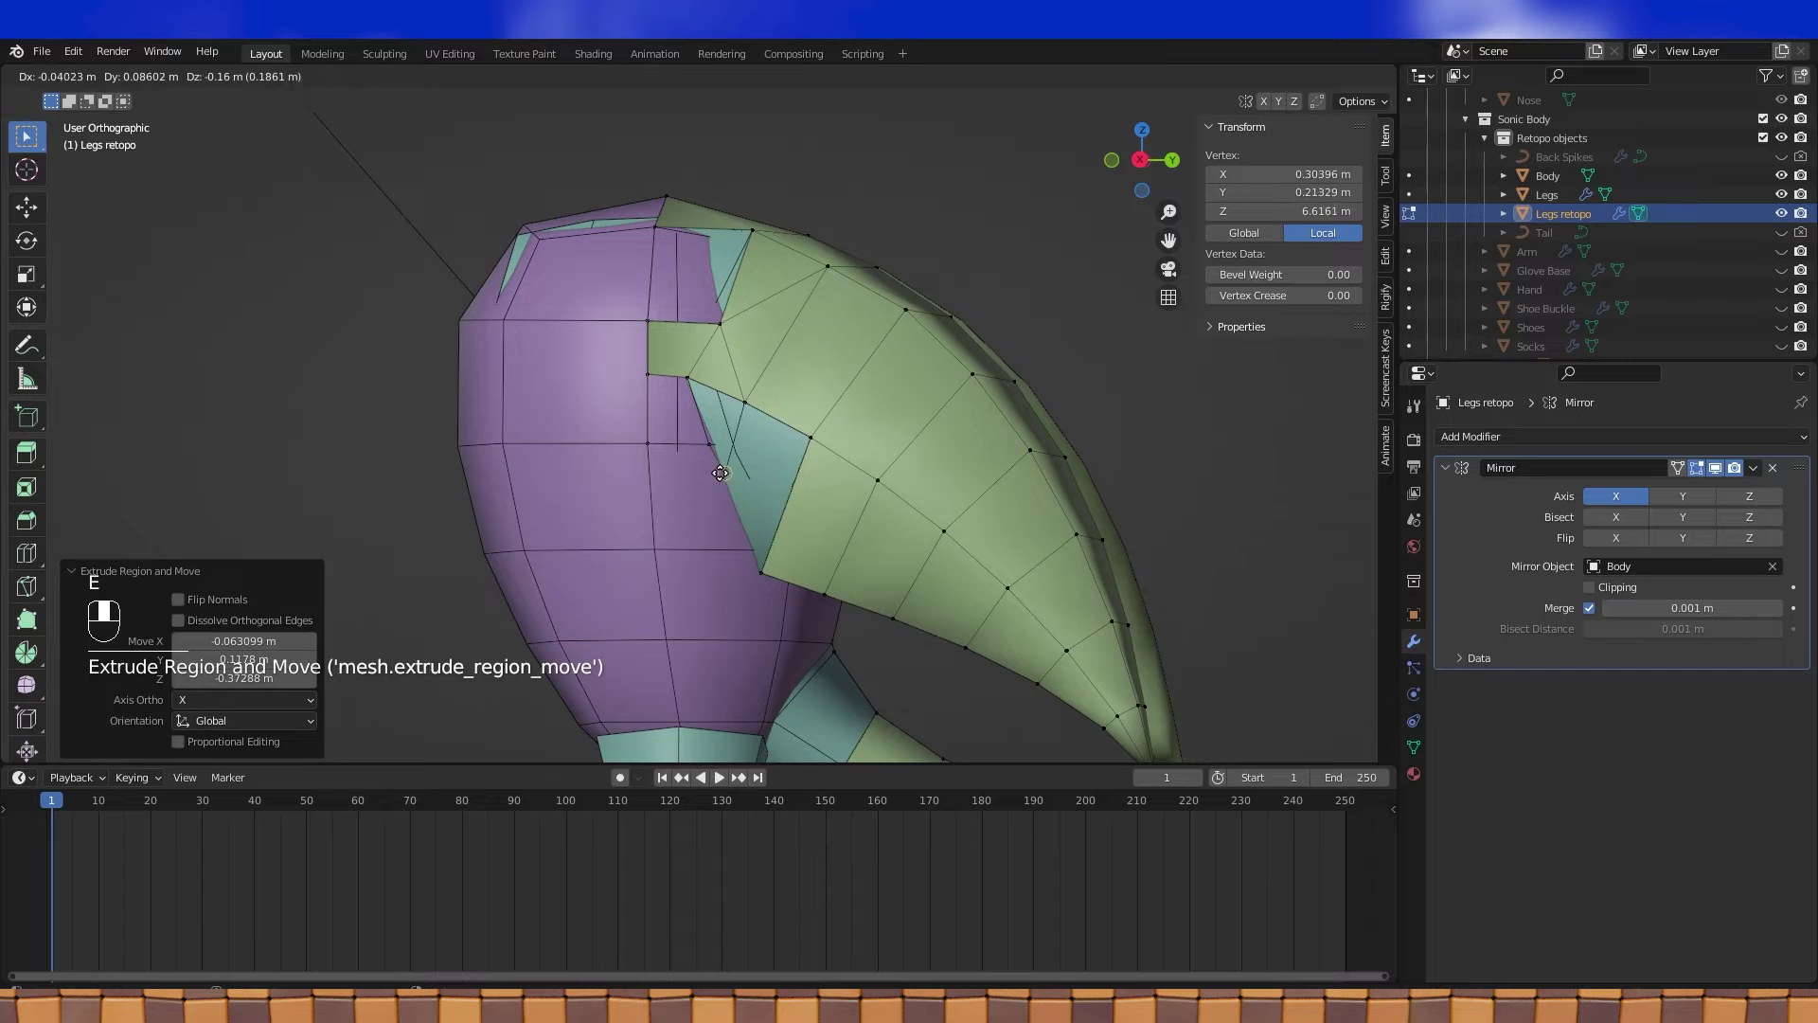
Fill the faces joining the downward vertices to the spike's corner and the body's vertical edge
shift+click(740, 412)
shift+right_click(744, 404)
key(f)
right_click(744, 404)
shift+right_click(710, 442)
key(f)
right_click(687, 379)
shift+right_click(648, 375)
shift+right_click(648, 433)
key(f)
With vertex snapping, extrude the lower side vertex to the body vertex below and fill the face beside the spike
shift+middle_drag(648, 432, 663, 398)
shift+click(663, 398)
click(727, 75)
click(716, 152)
key(e)
click(667, 501)
shift+click(667, 500)
shift+click(661, 395)
shift+click(671, 499)
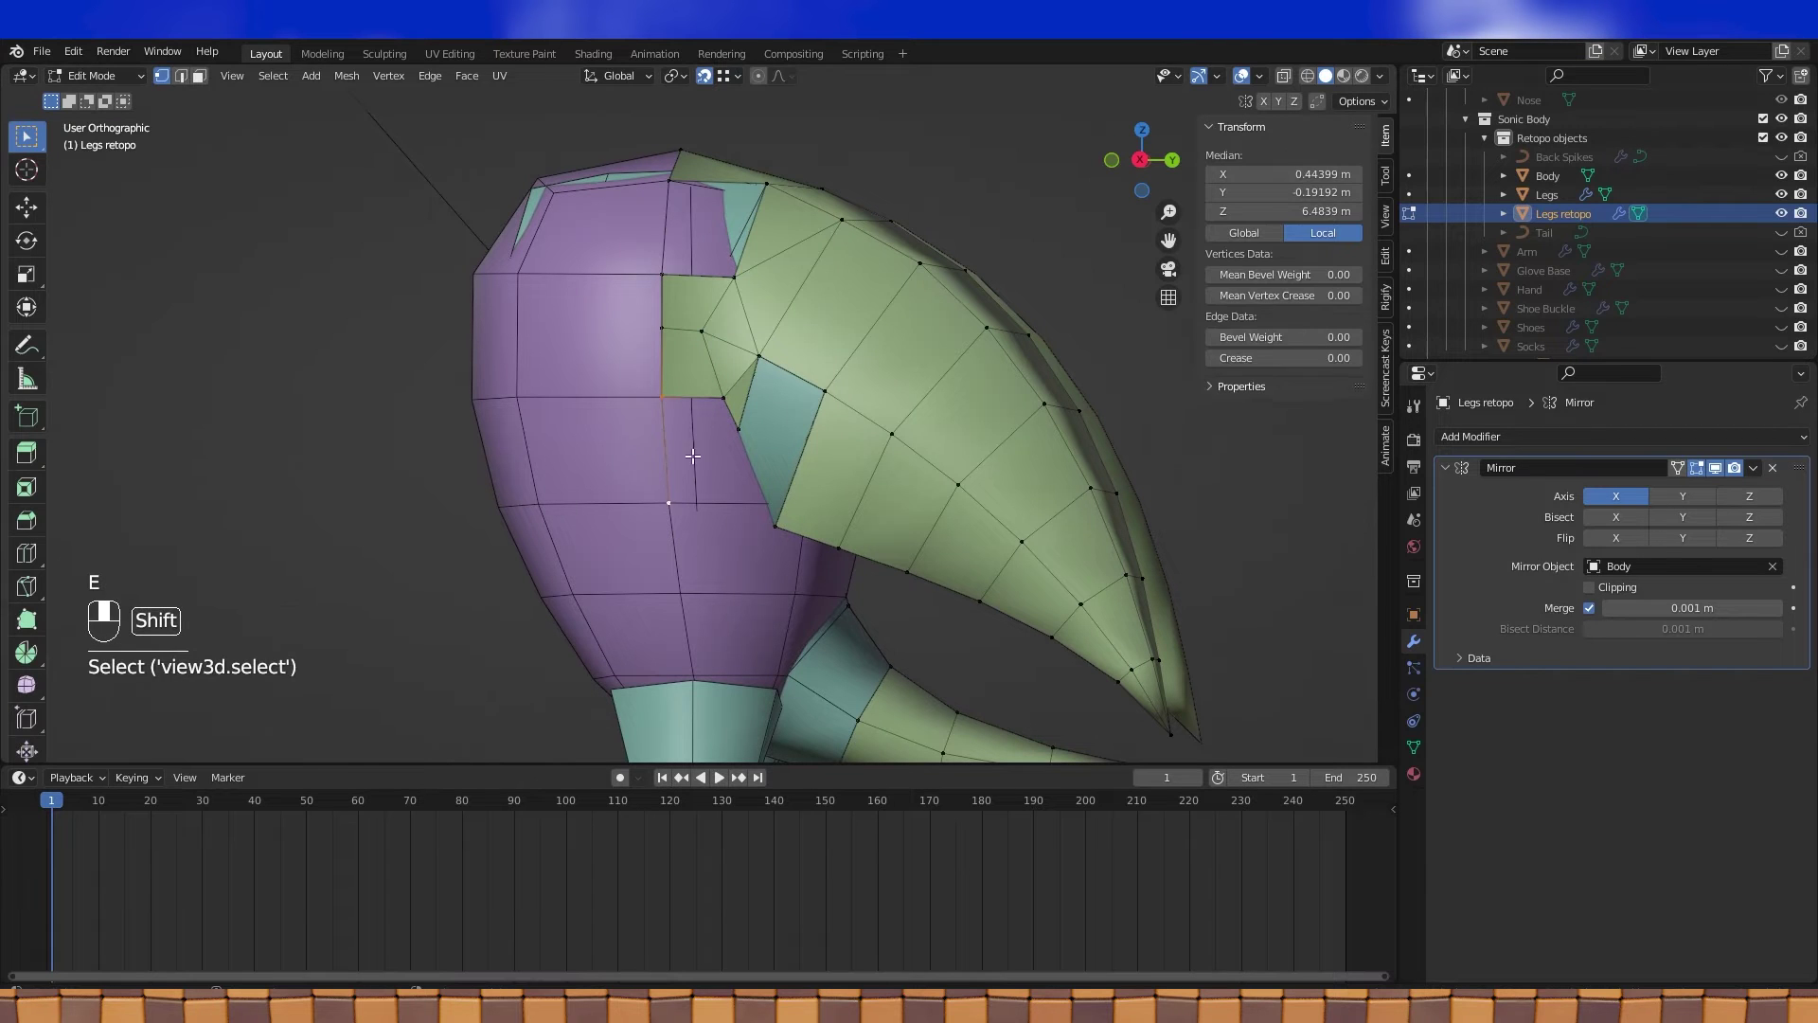
shift+click(737, 431)
key(f)
Fill the two remaining gaps between the body's side and the spike's lower outer edge
click(738, 431)
shift+click(759, 356)
shift+click(825, 392)
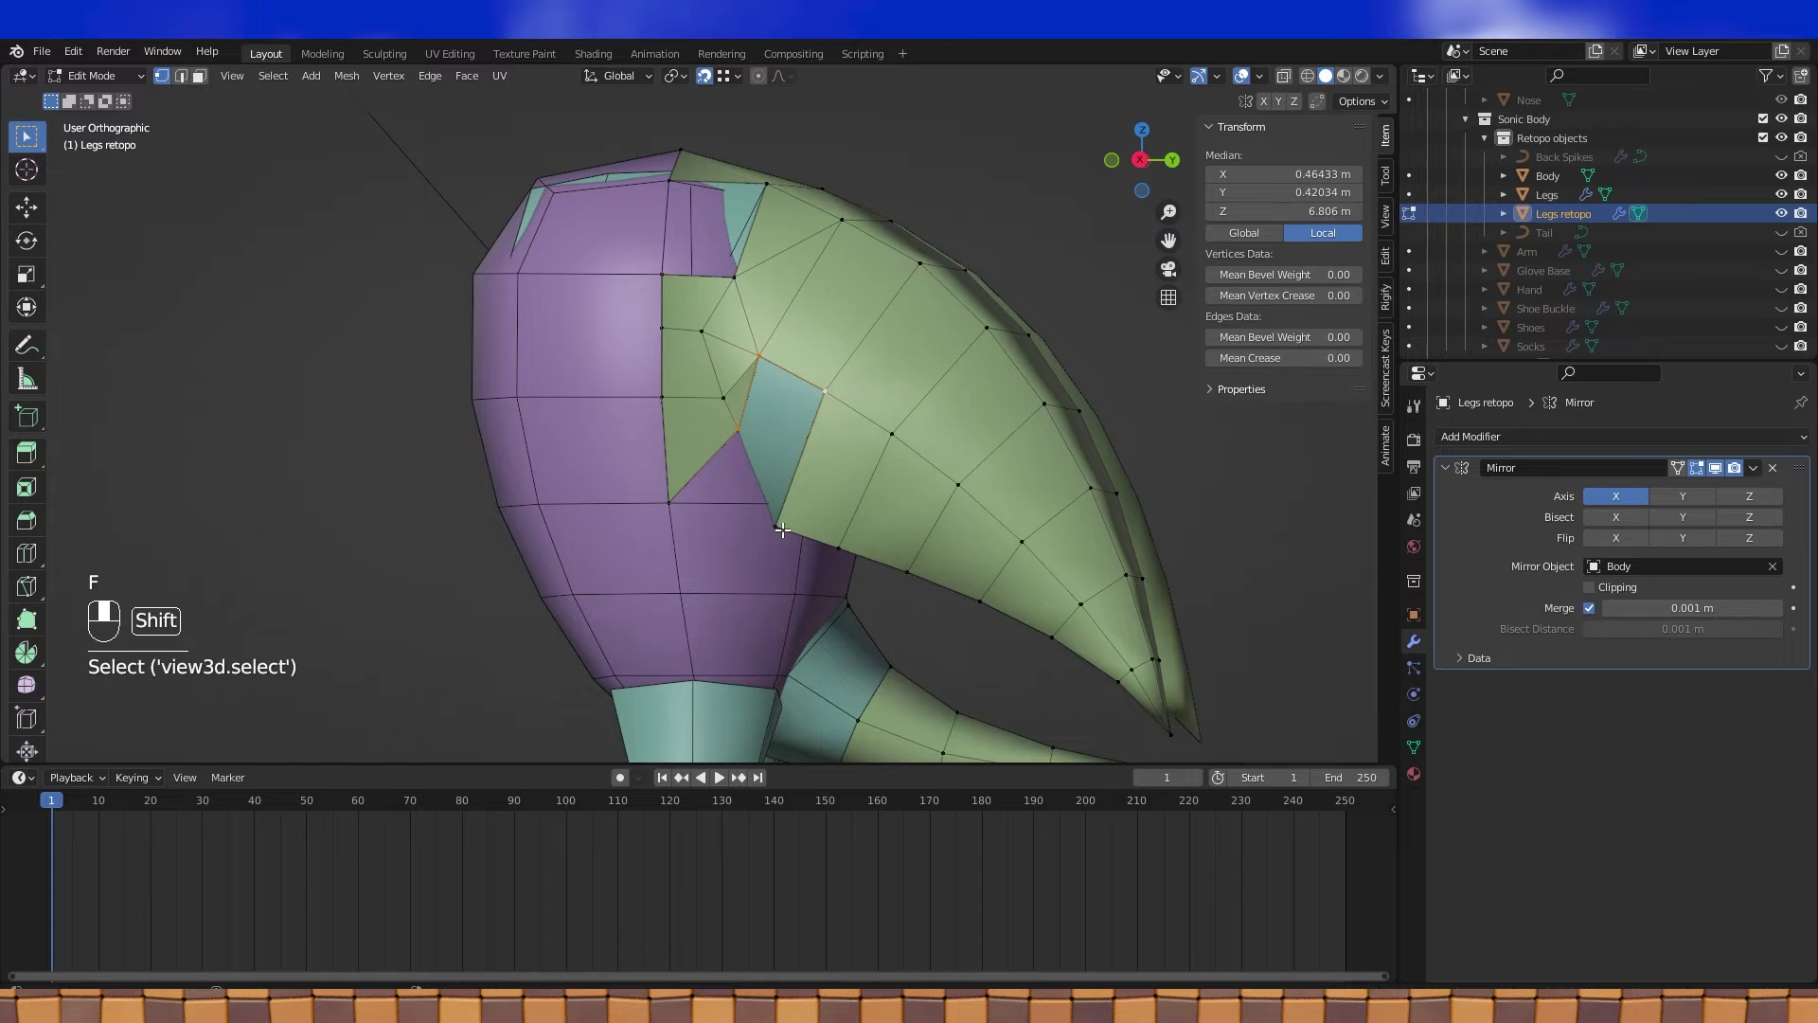
key(f)
shift+click(669, 502)
key(f)
Recalculate the normals of the whole Legs retopo mesh and shade its faces smooth
middle_drag(669, 502, 776, 399)
key(a)
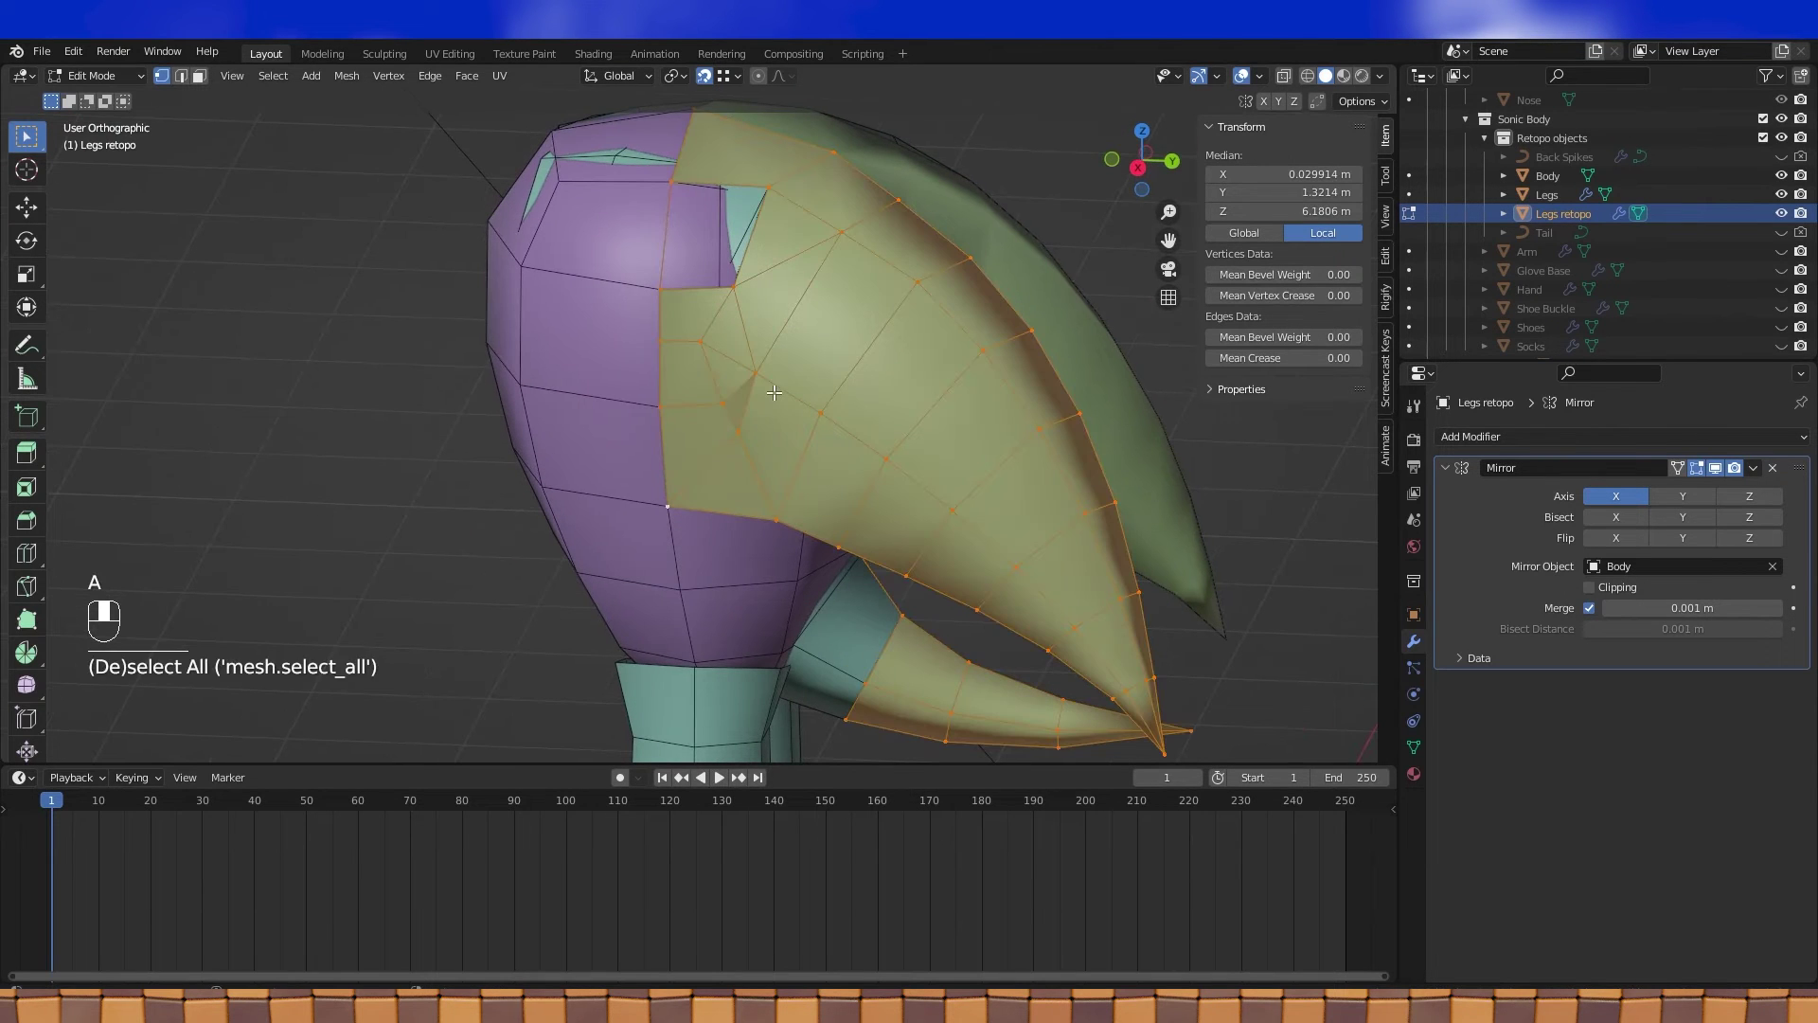
key(alt+n)
click(760, 412)
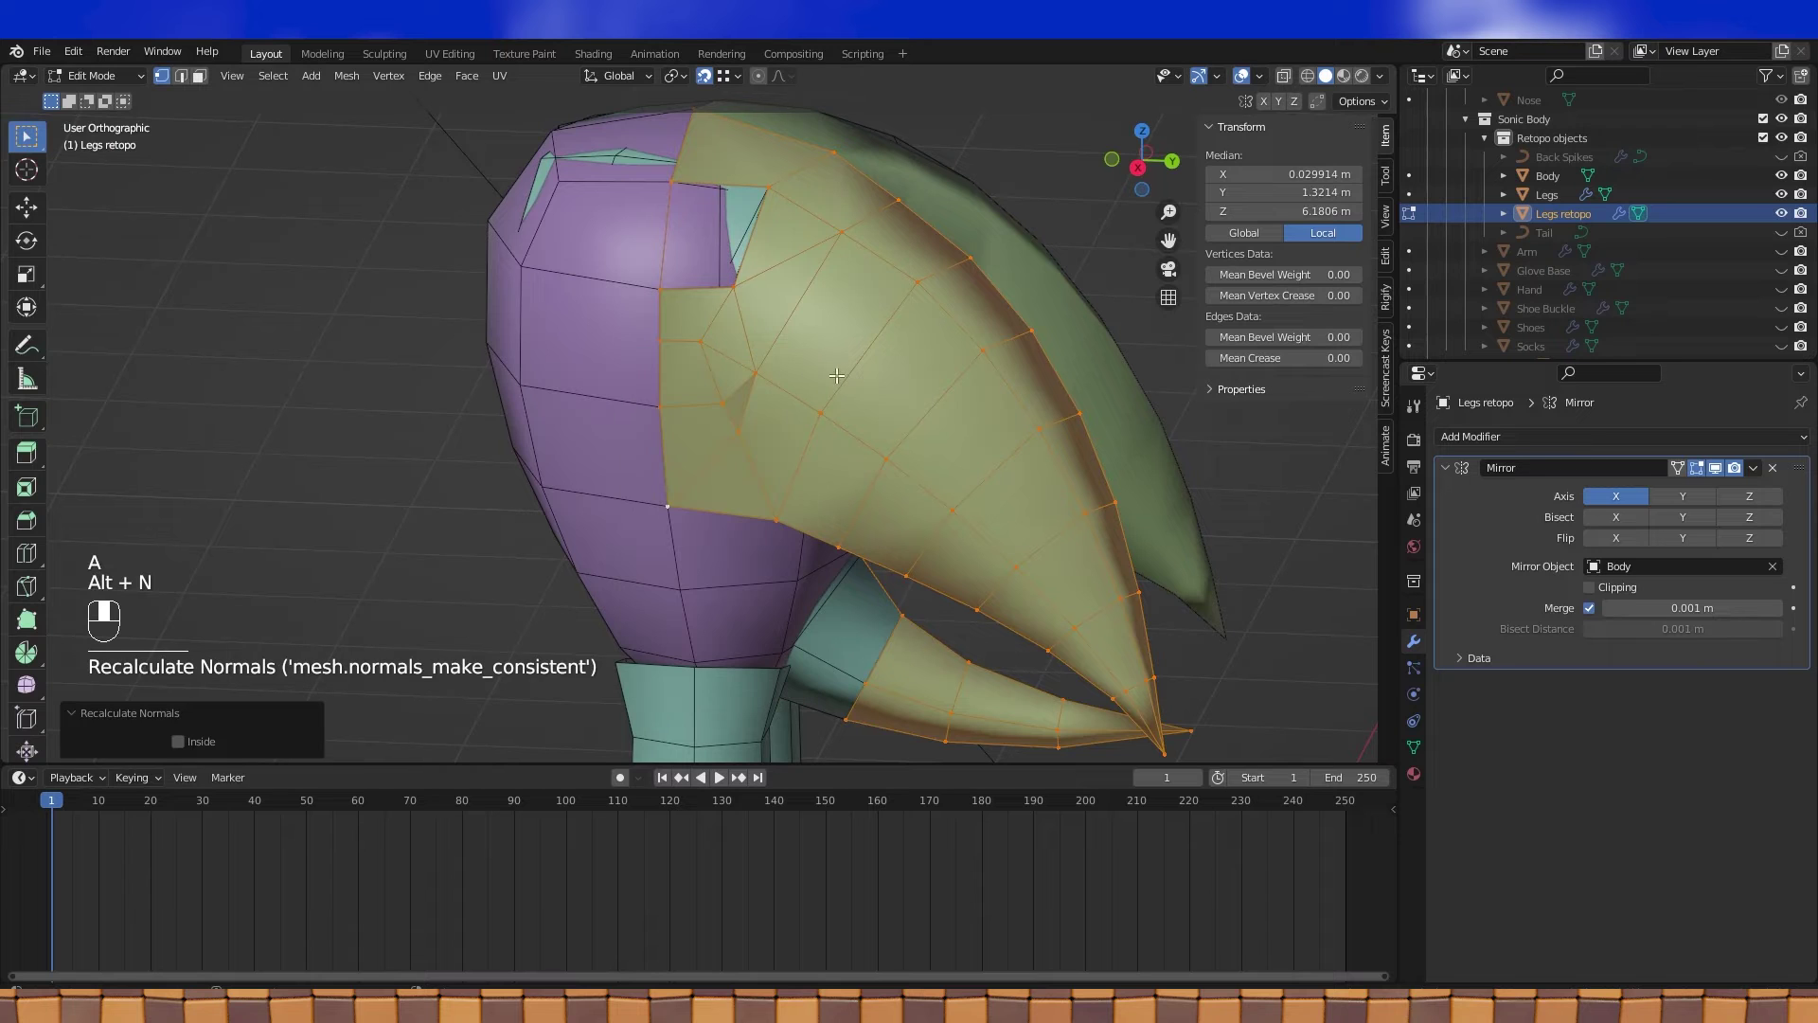
click(458, 77)
click(520, 423)
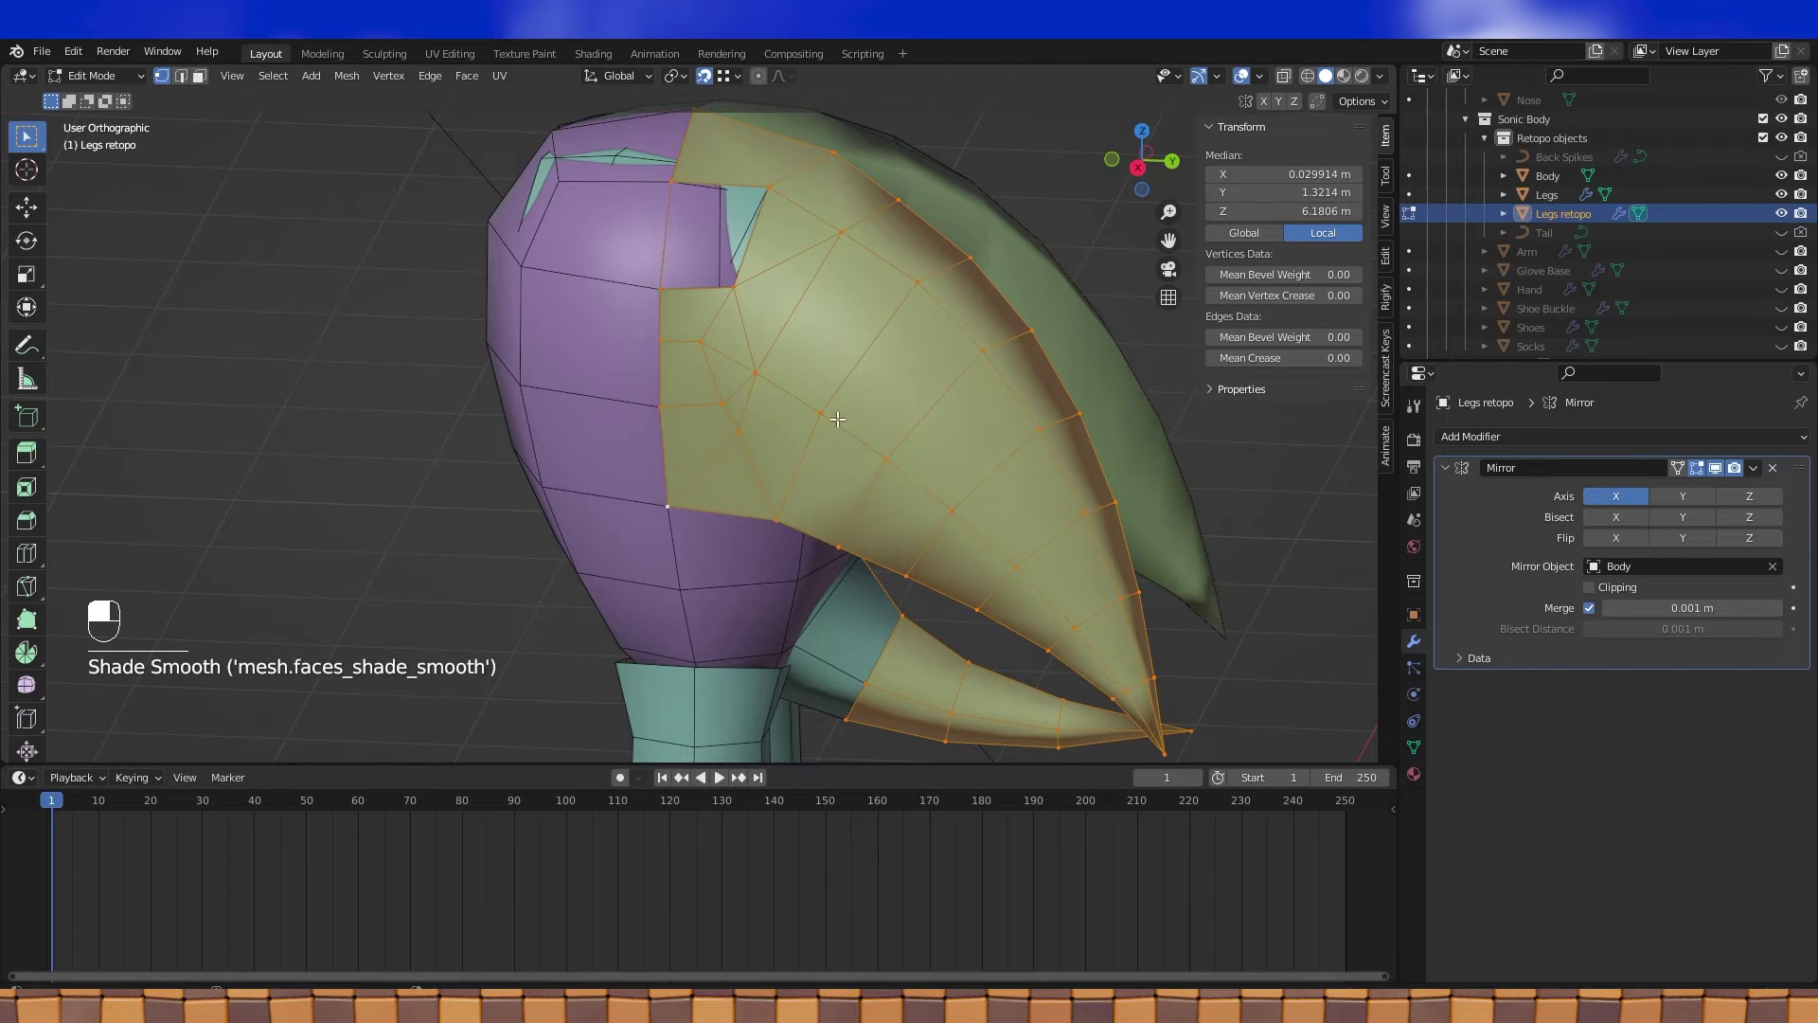
key(Tab)
middle_drag(772, 372, 773, 468)
key(Tab)
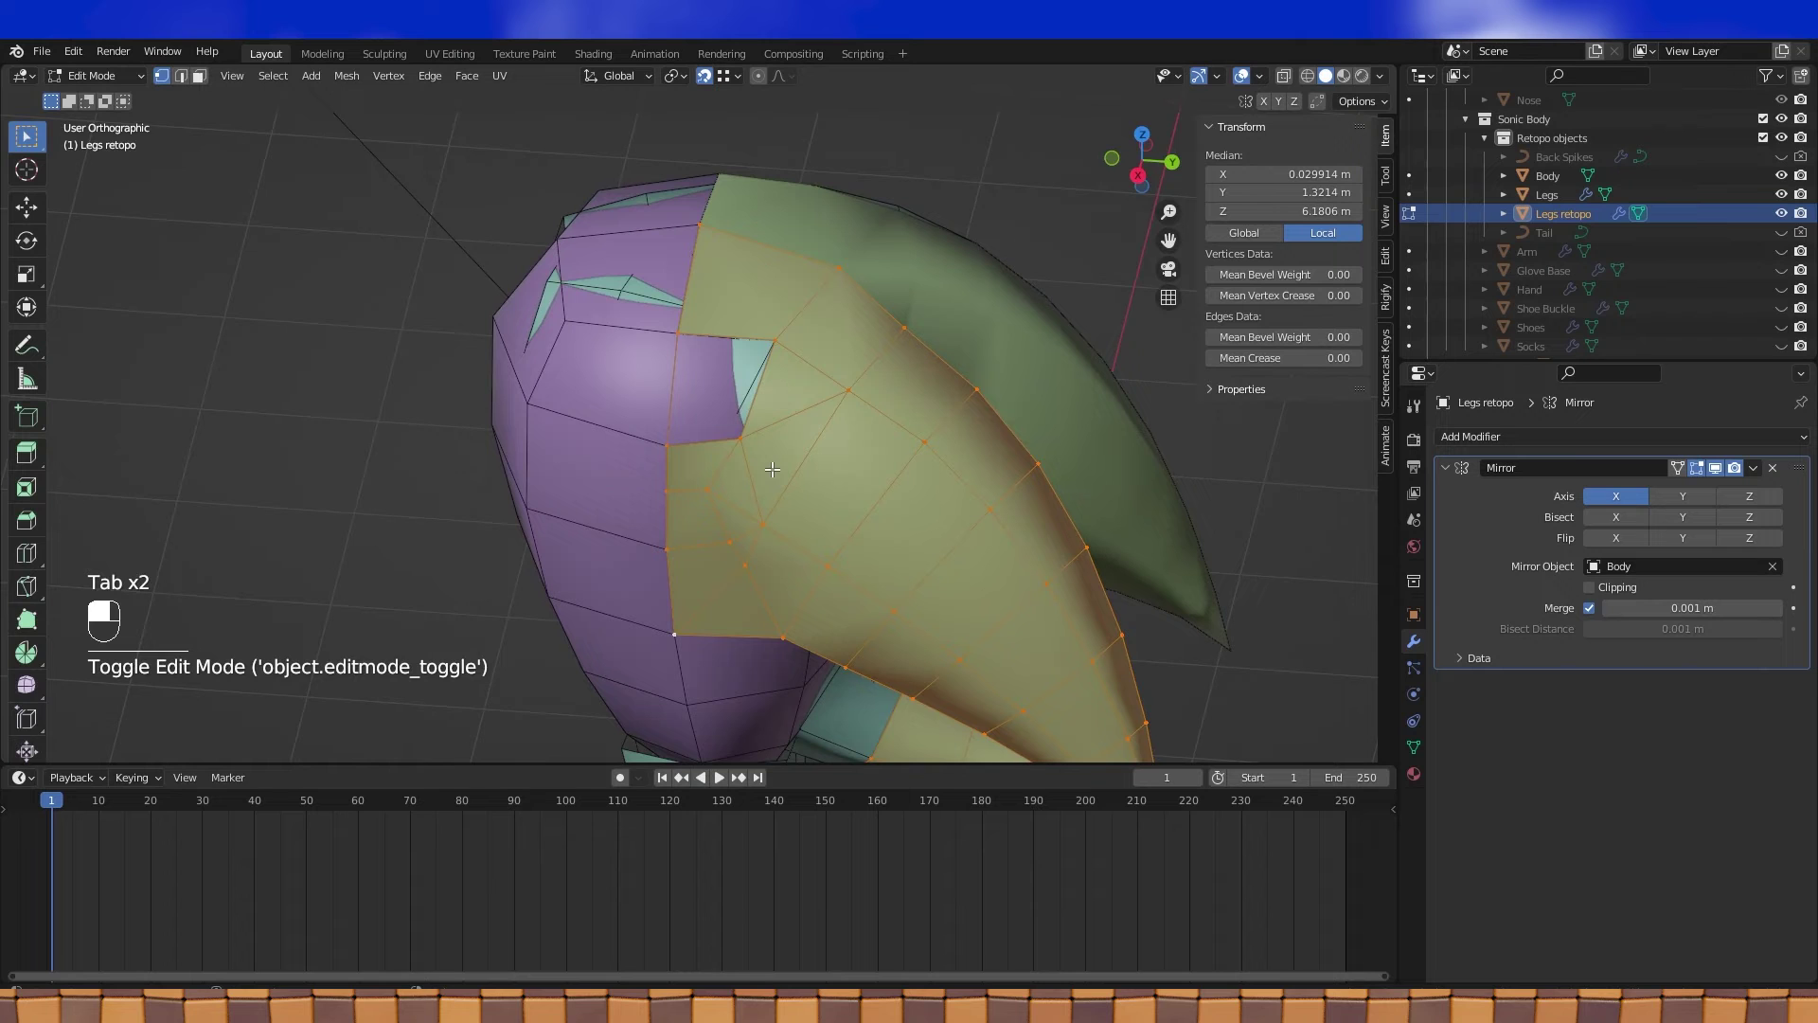
Fill the remaining opening beside the spike on the upper side of the body
click(657, 434)
shift+click(782, 337)
key(f)
Switch snapping to faces, extrude the spike's inner lower vertex toward the center and fill the narrow face up to the center line
middle_drag(739, 442, 689, 329)
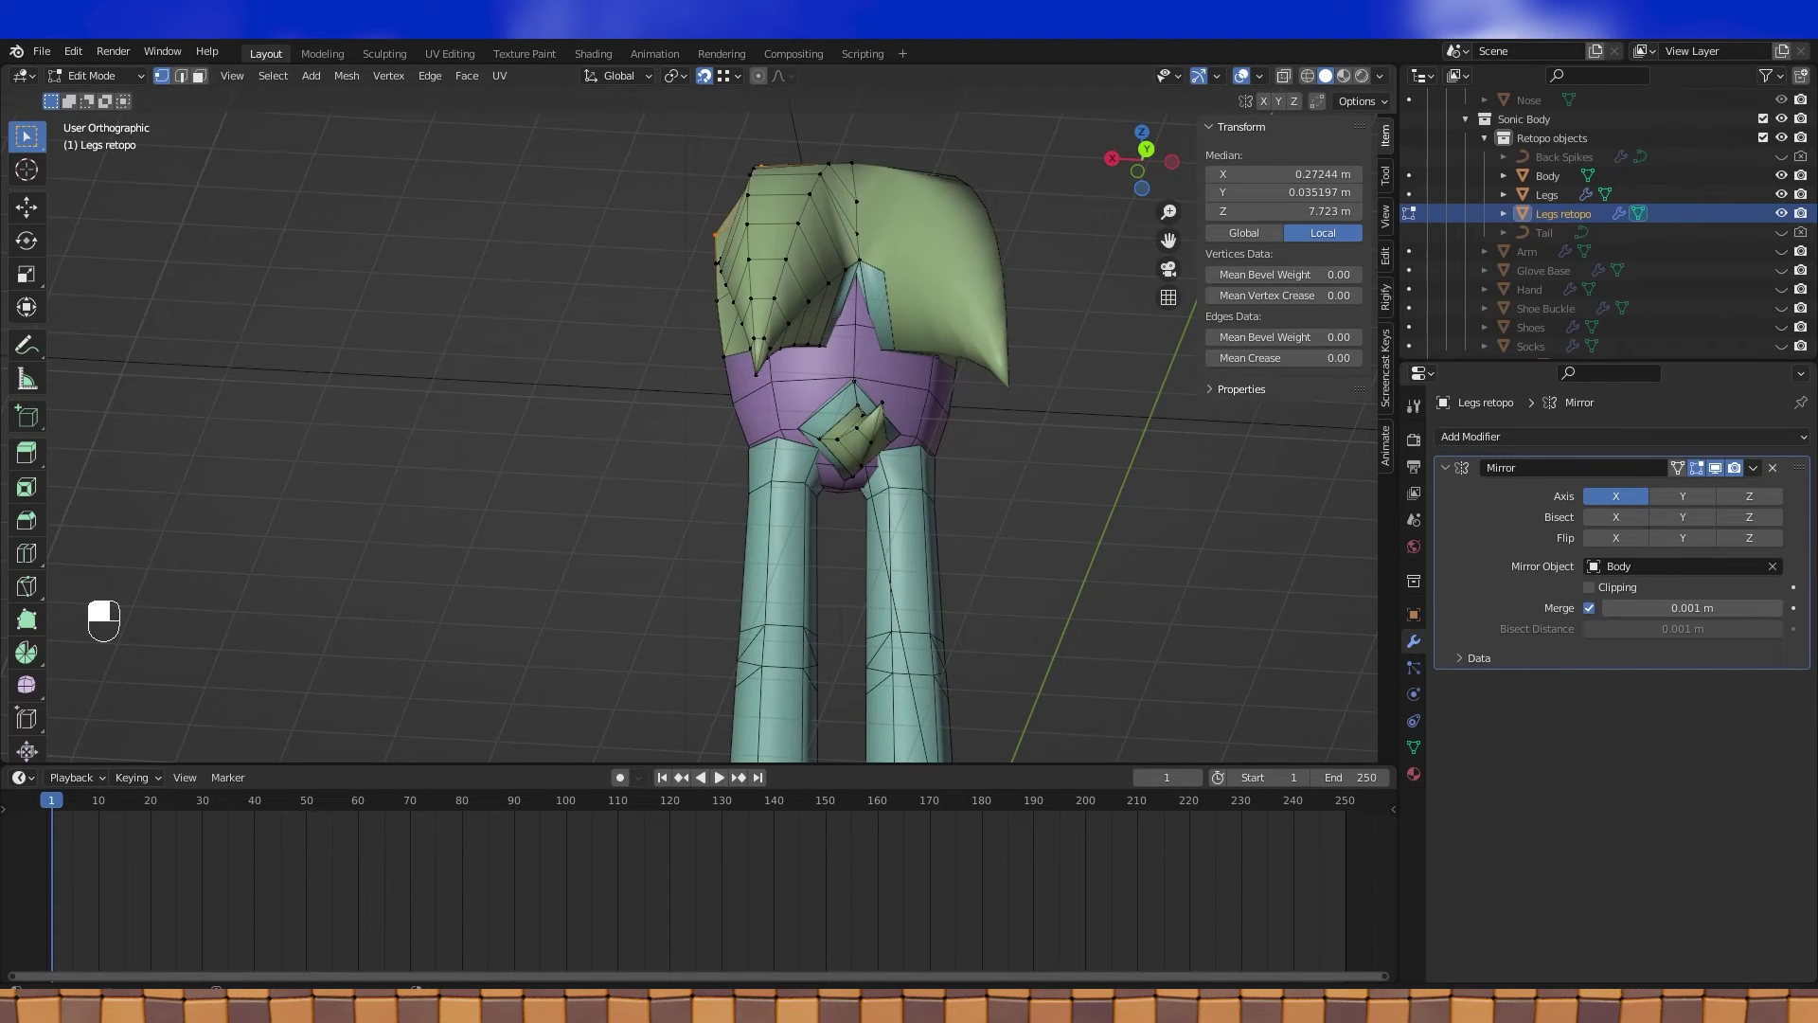
middle_drag(689, 328, 882, 442)
scroll(839, 413, up, 2)
click(839, 413)
click(730, 76)
middle_drag(1000, 406, 977, 405)
scroll(977, 405, up, 1)
key(e)
click(907, 467)
middle_drag(908, 467, 941, 362)
shift+click(902, 351)
key(f)
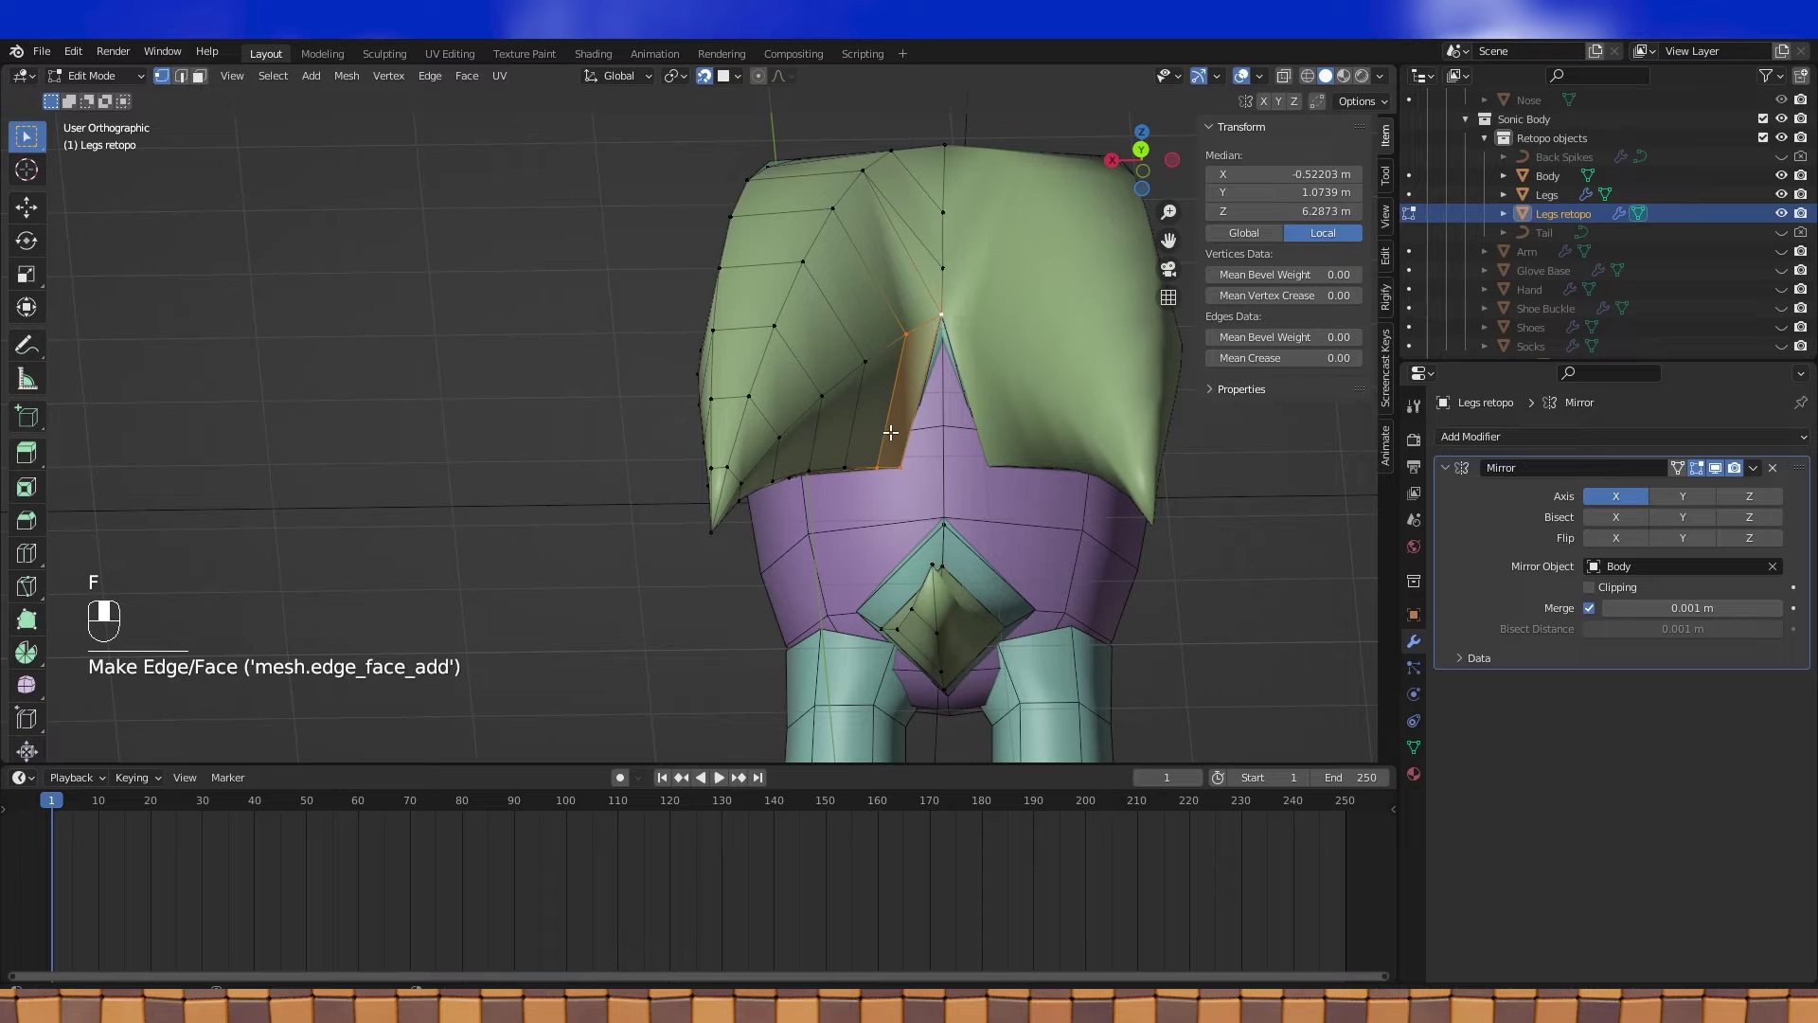
Extrude the new lower vertex across to the center line and fill the face between the spikes
click(907, 468)
key(e)
click(952, 464)
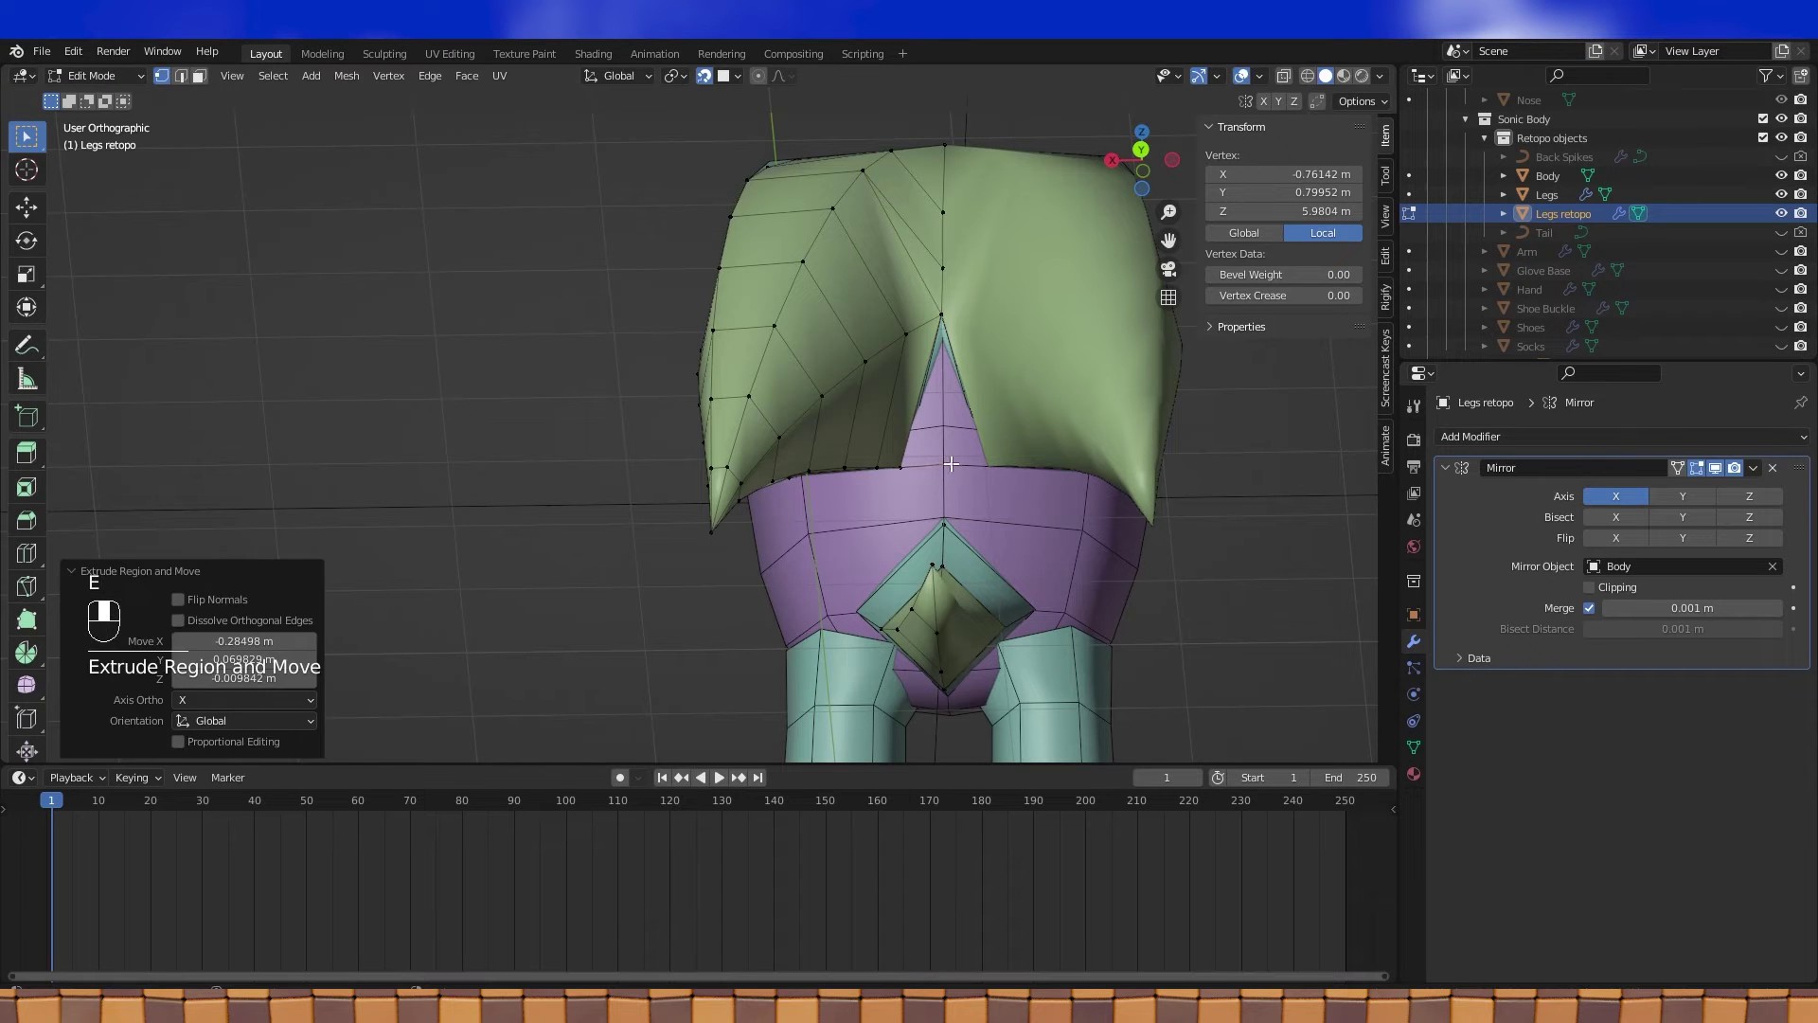
shift+click(956, 297)
key(f)
Turn on the Mirror modifier's Clipping and move the lower center vertex onto the center line
middle_drag(942, 317, 933, 357)
click(939, 383)
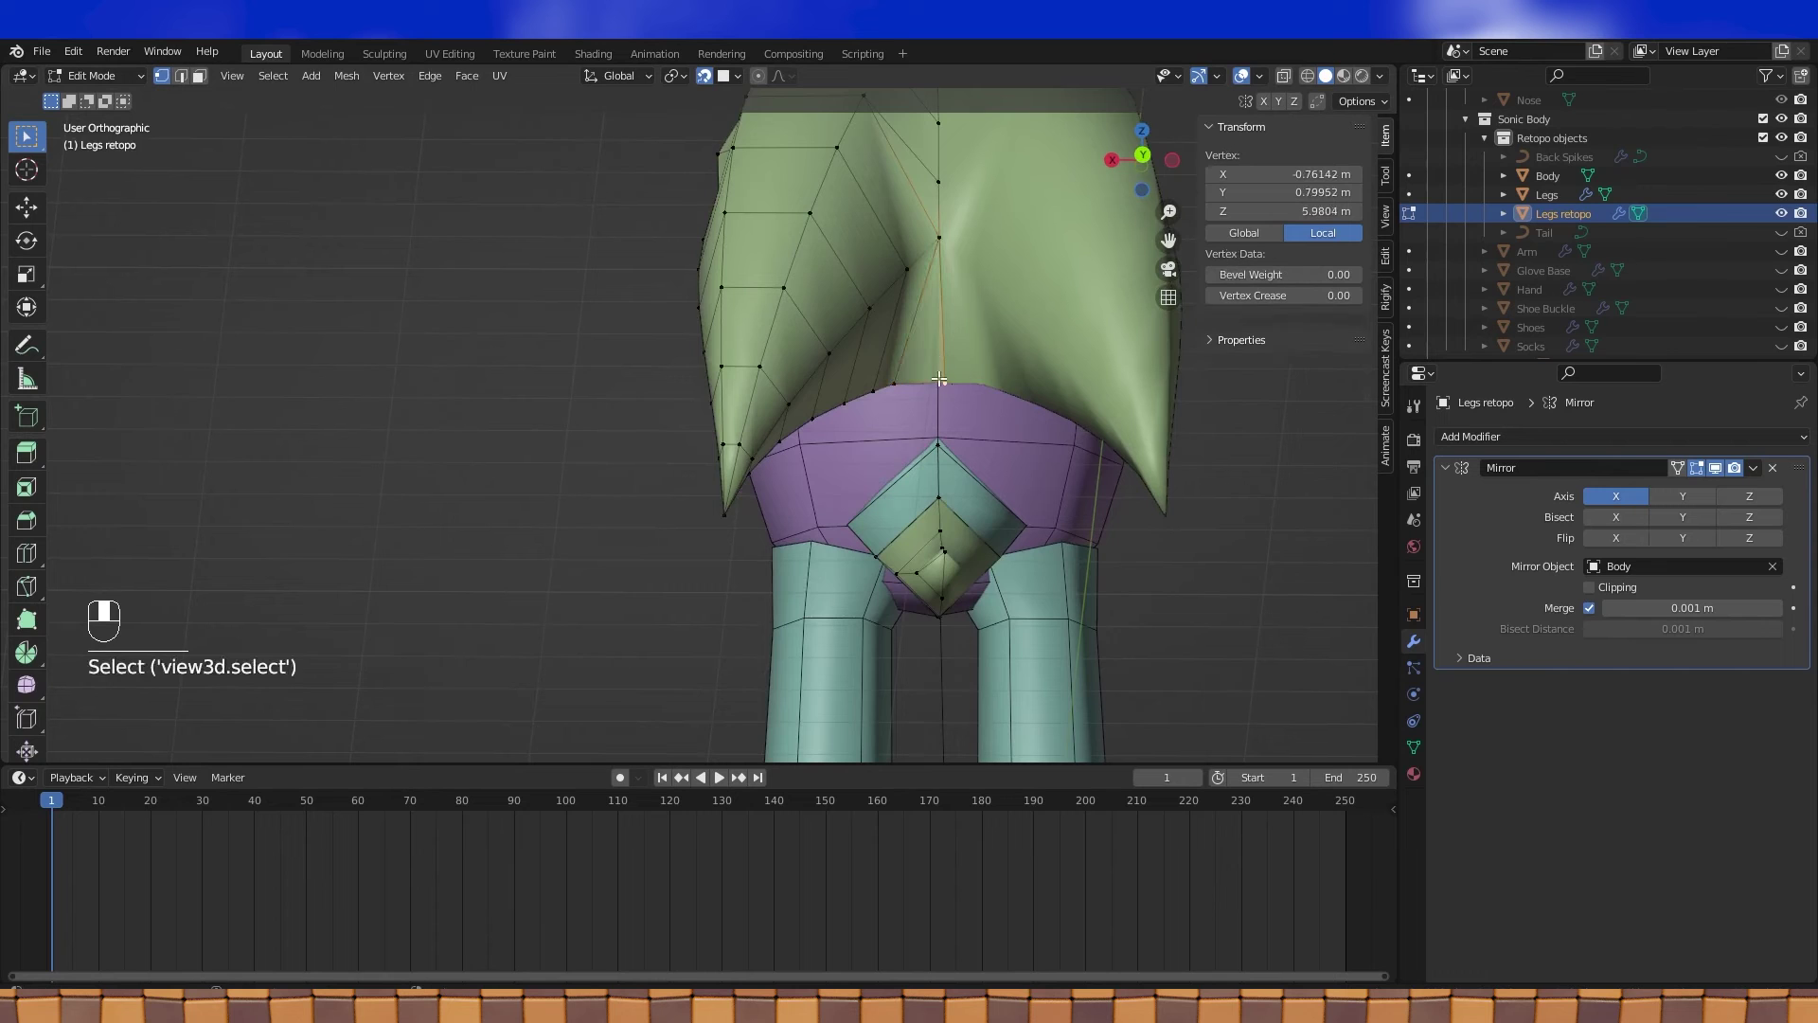
key(g)
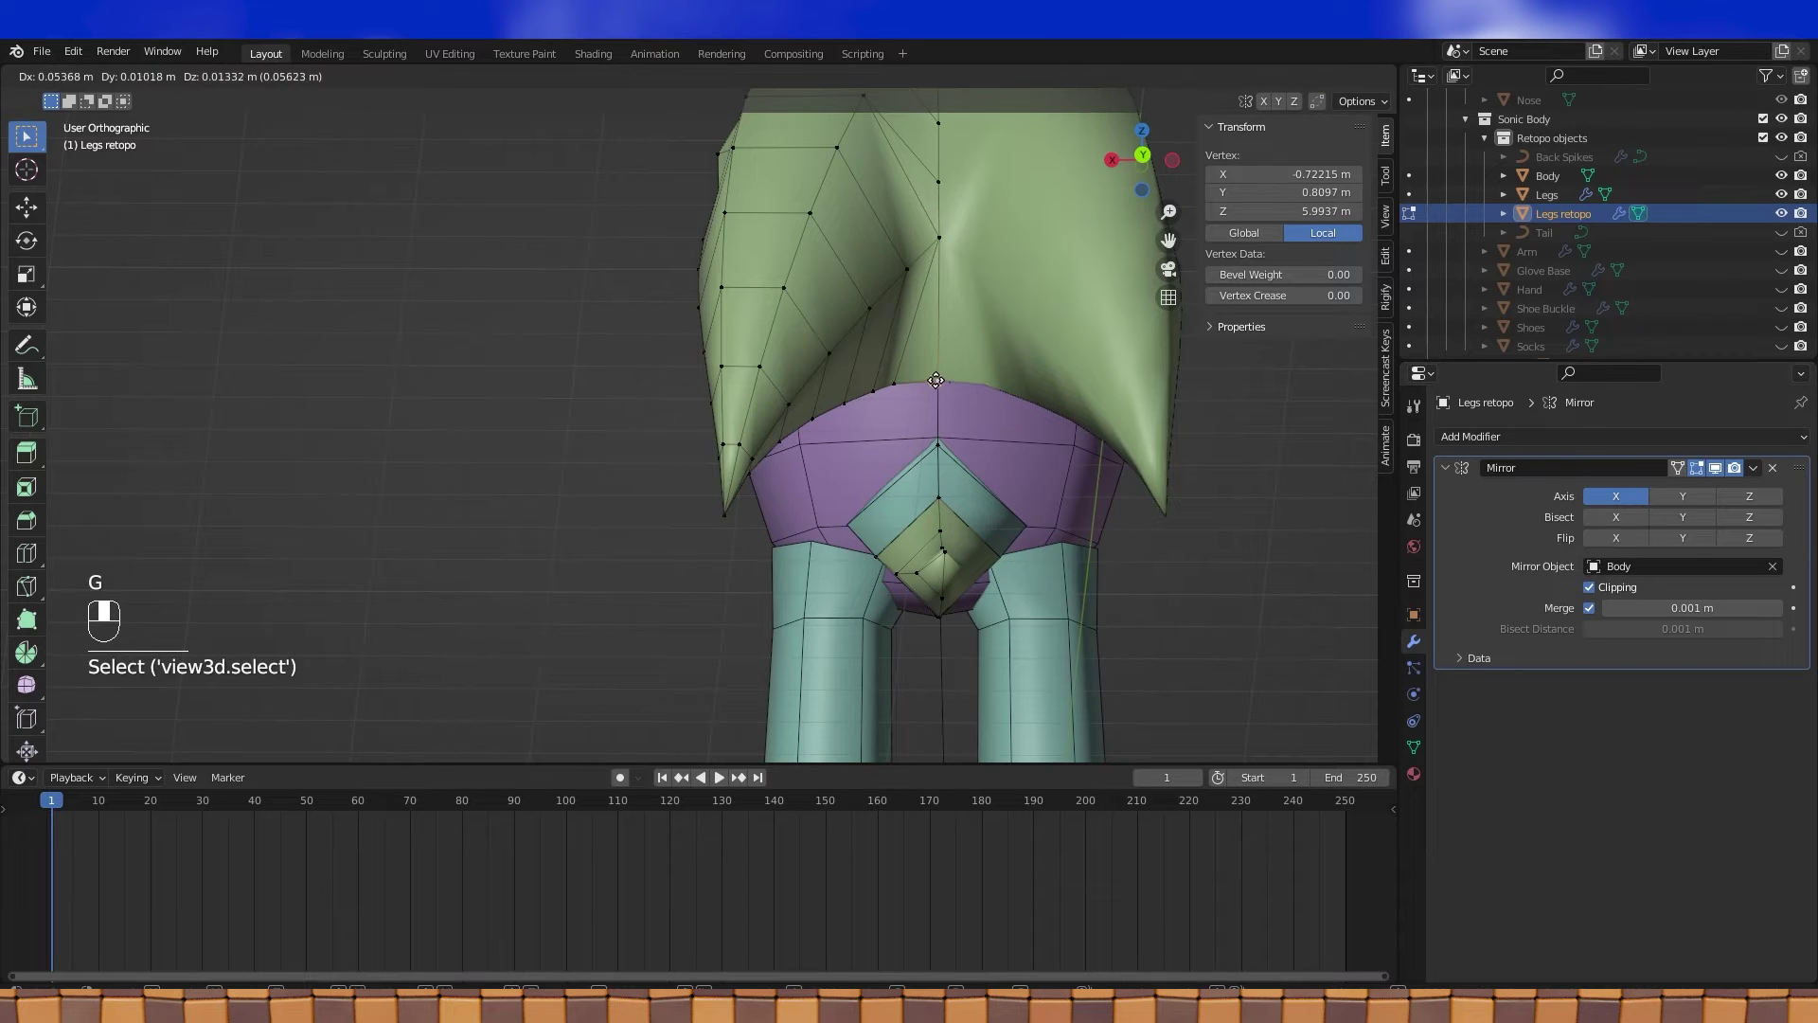
click(937, 379)
Extrude the tail base's top center-line vertex and, with vertex snapping, move the new vertex onto the base's outer corner
middle_drag(928, 375, 963, 463)
shift+click(943, 443)
click(937, 450)
key(e)
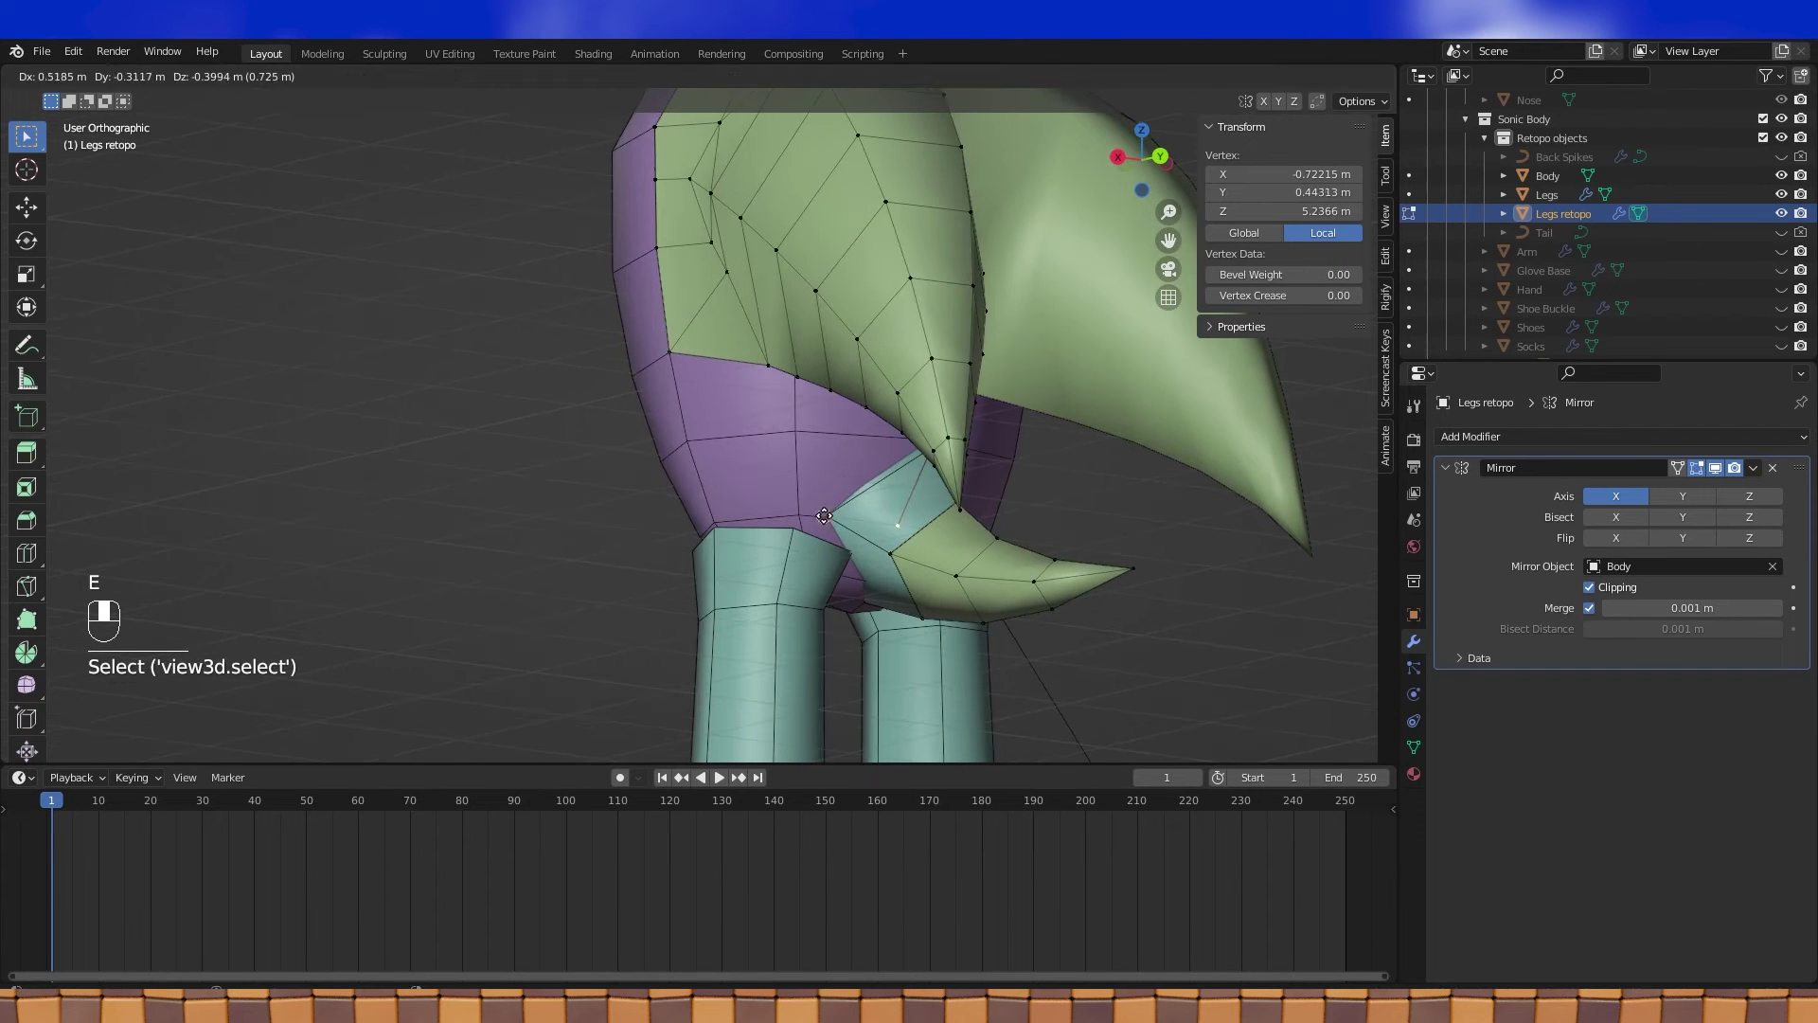
right_click(848, 511)
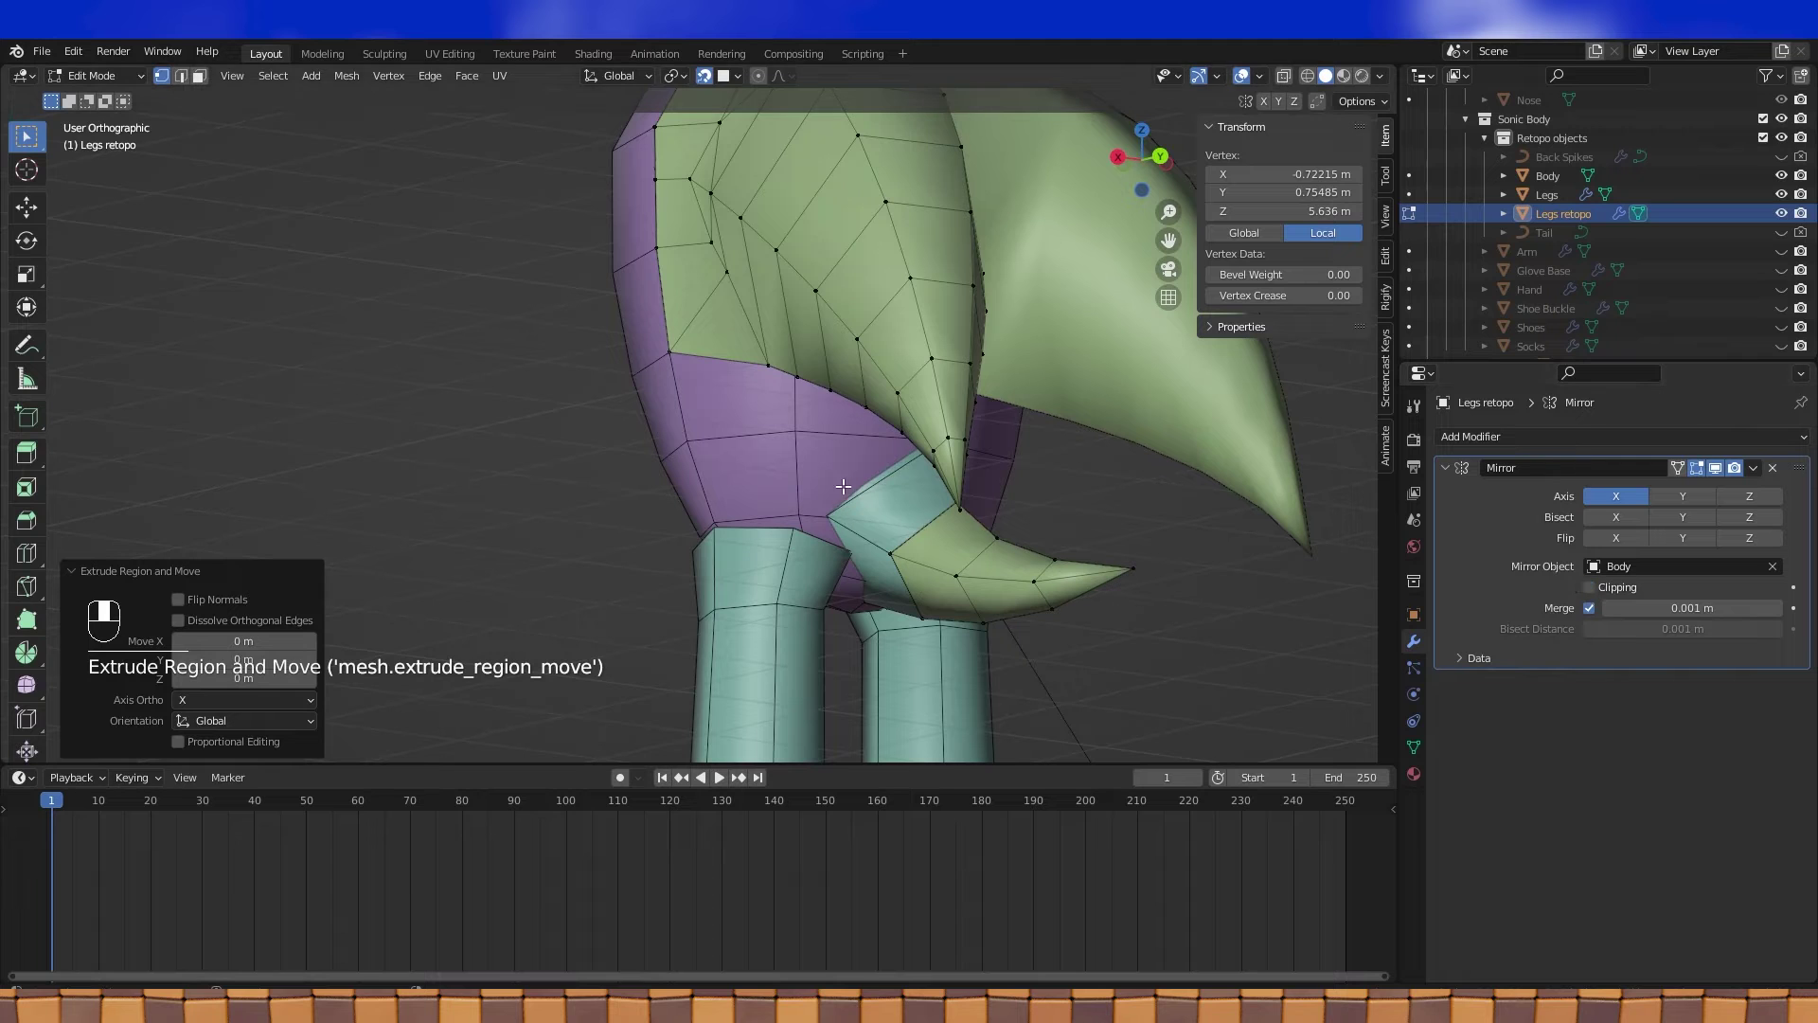
click(735, 76)
click(667, 151)
key(g)
click(831, 517)
Fill the upper side face between the tail and the outer corner of its base
middle_drag(898, 470, 845, 468)
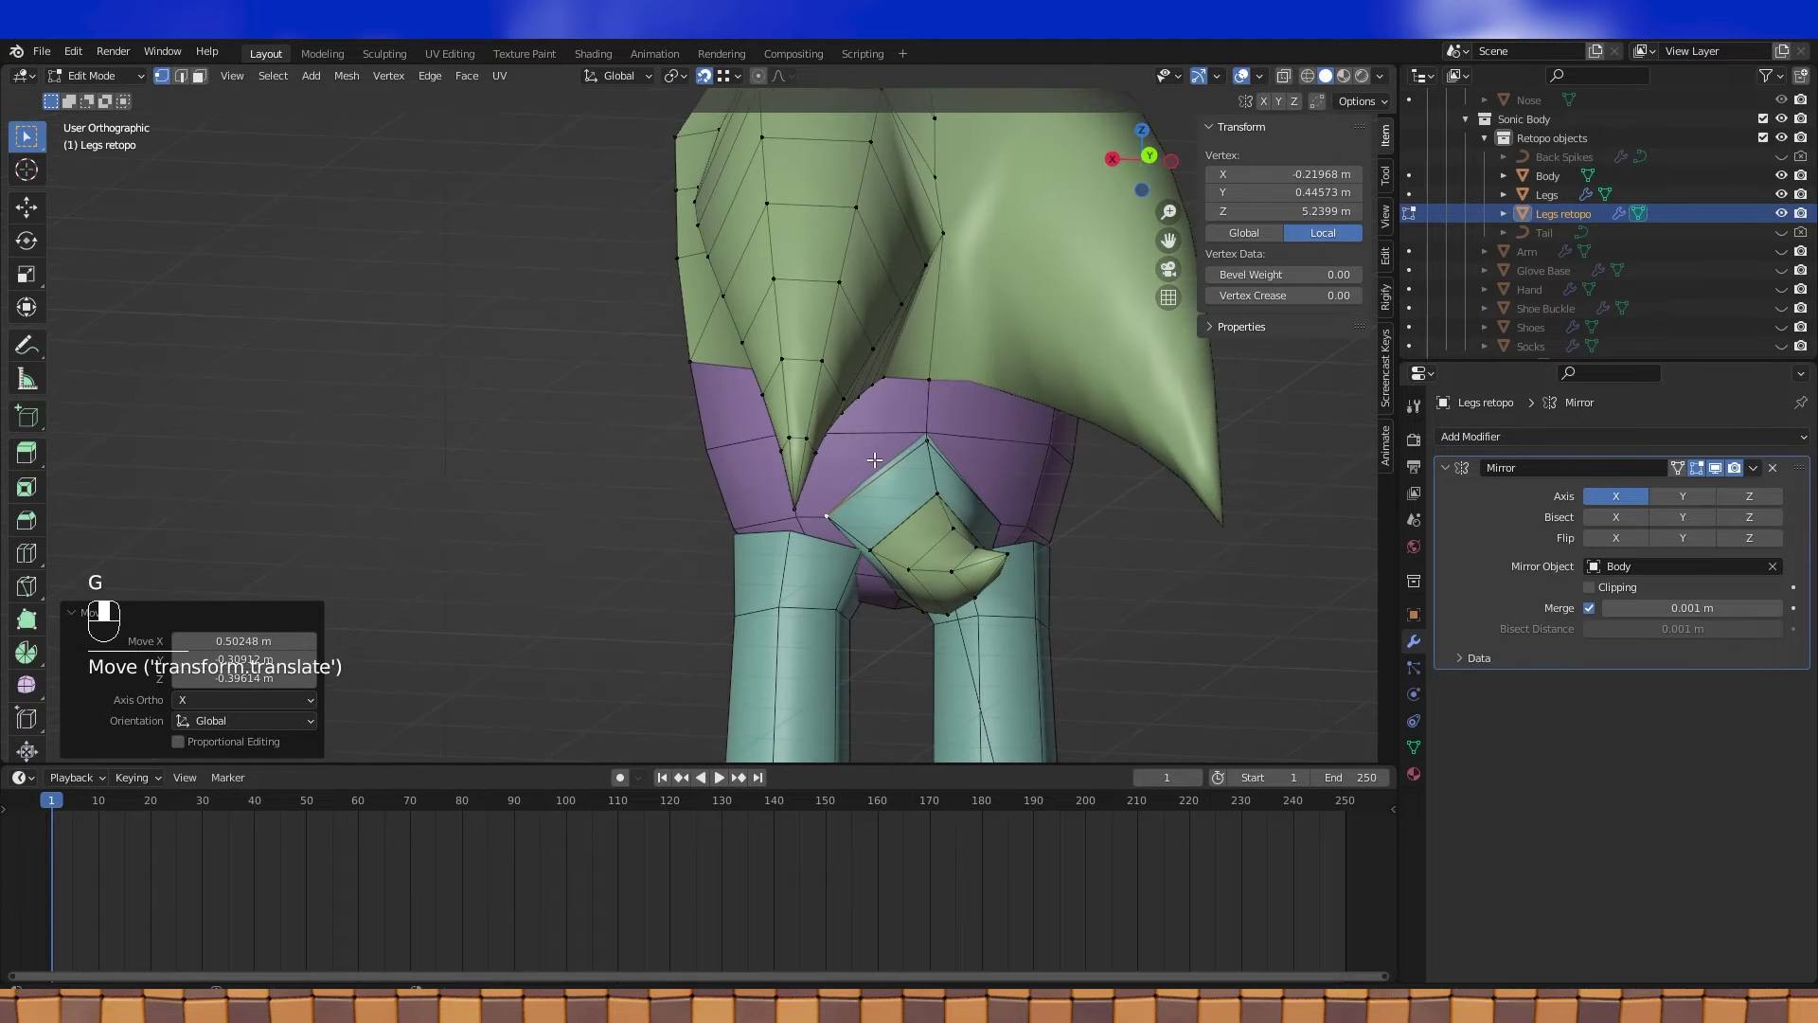
shift+click(930, 444)
key(f)
Change the snap target and extrude the tail base's top center vertex sideways onto the body's horizontal edge
middle_drag(880, 536, 890, 447)
click(890, 447)
click(737, 77)
click(697, 140)
middle_drag(881, 443, 867, 452)
key(e)
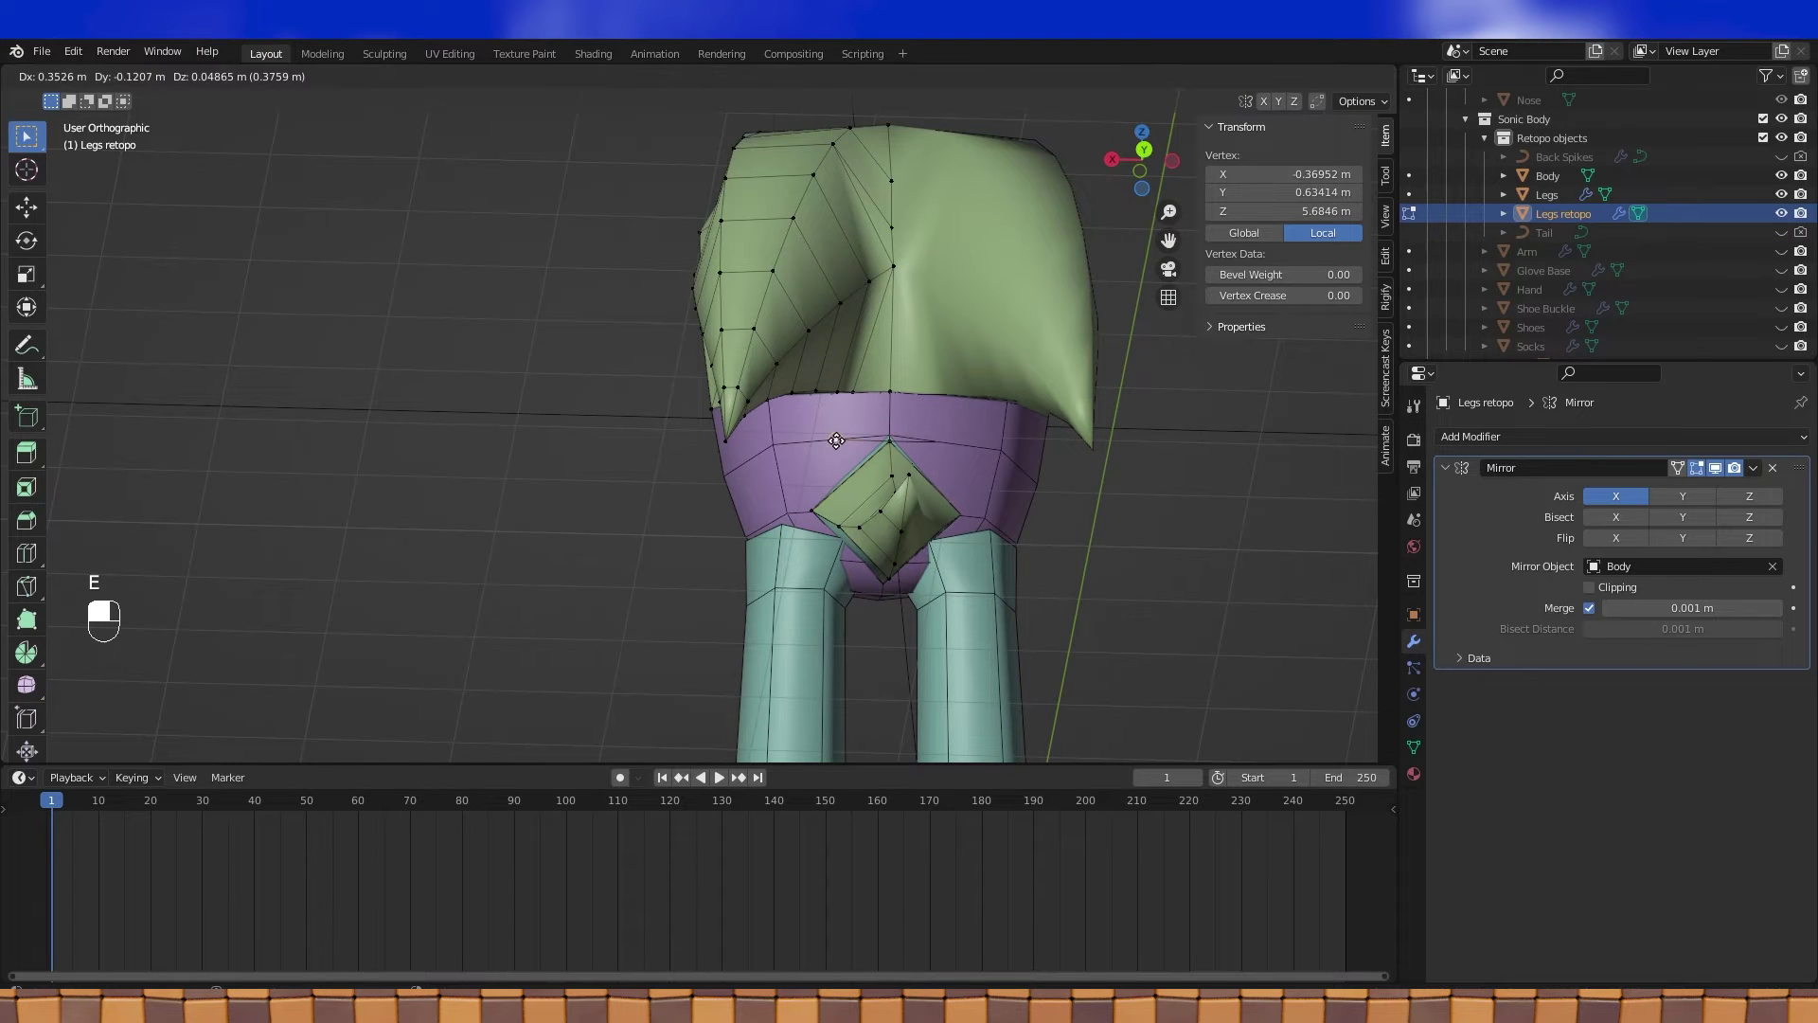
click(835, 440)
Fill the face between the tail base's top edge and the back surface above it
mouse_move(835, 440)
middle_down()
mouse_move(849, 406)
mouse_move(845, 449)
mouse_move(900, 402)
mouse_move(995, 417)
mouse_move(857, 432)
middle_up()
shift+click(889, 441)
shift+click(891, 389)
shift+click(851, 393)
key(f)
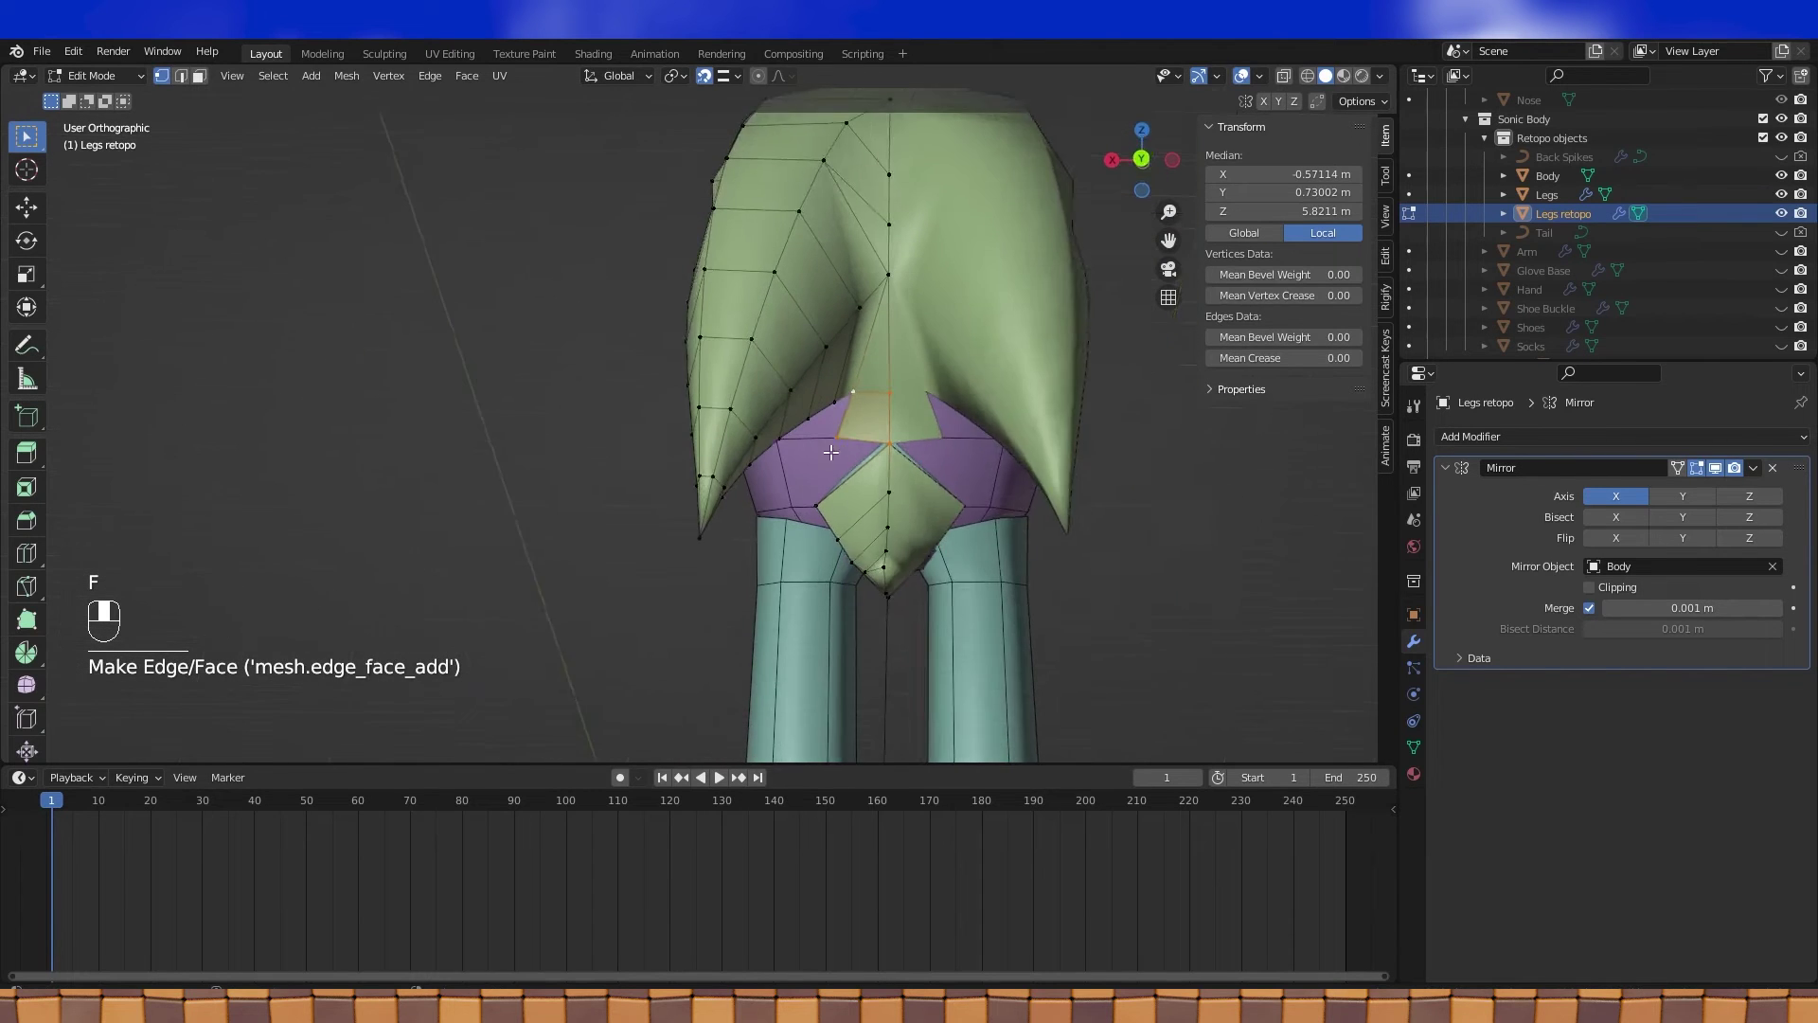
Connect the new face's upper outer vertex to the tail base's top center vertex with a diagonal edge
scroll(857, 432, up, 2)
click(922, 376)
shift+click(973, 451)
key(j)
Fill the gap along the underside of the spike where it meets the body's back
middle_drag(974, 452, 924, 409)
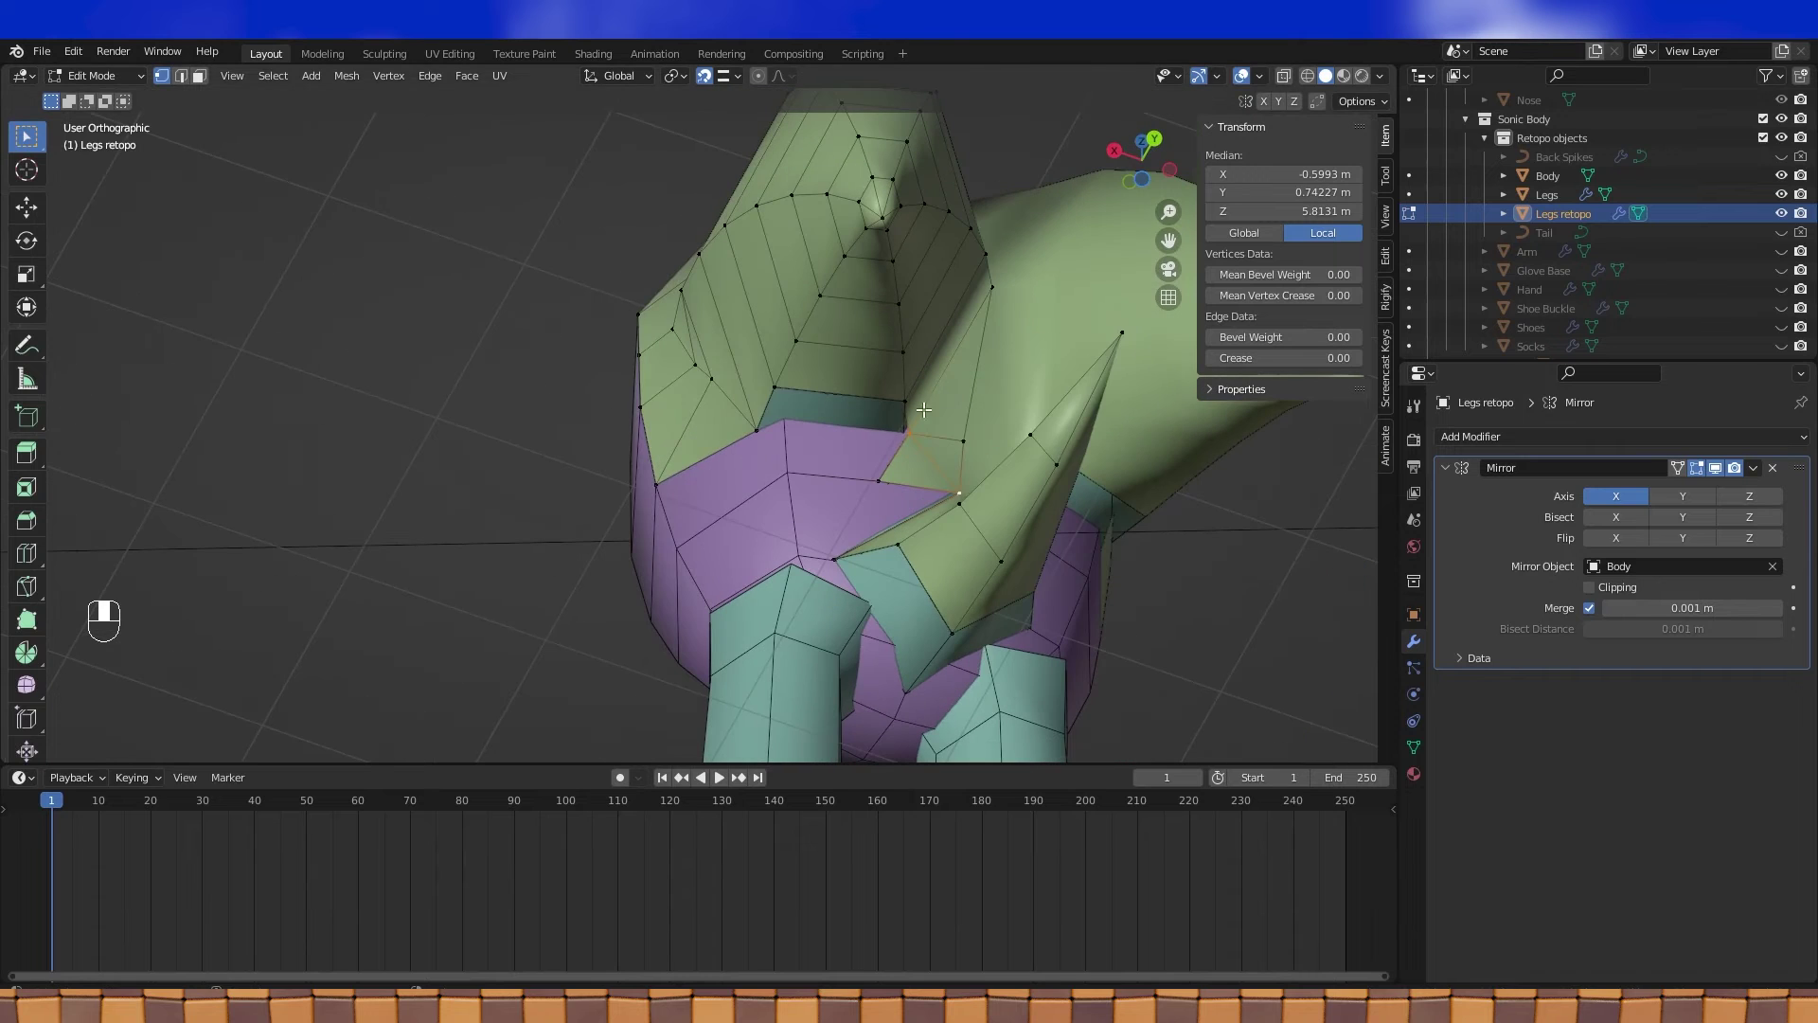
click(754, 429)
shift+click(775, 387)
shift+click(904, 402)
key(f)
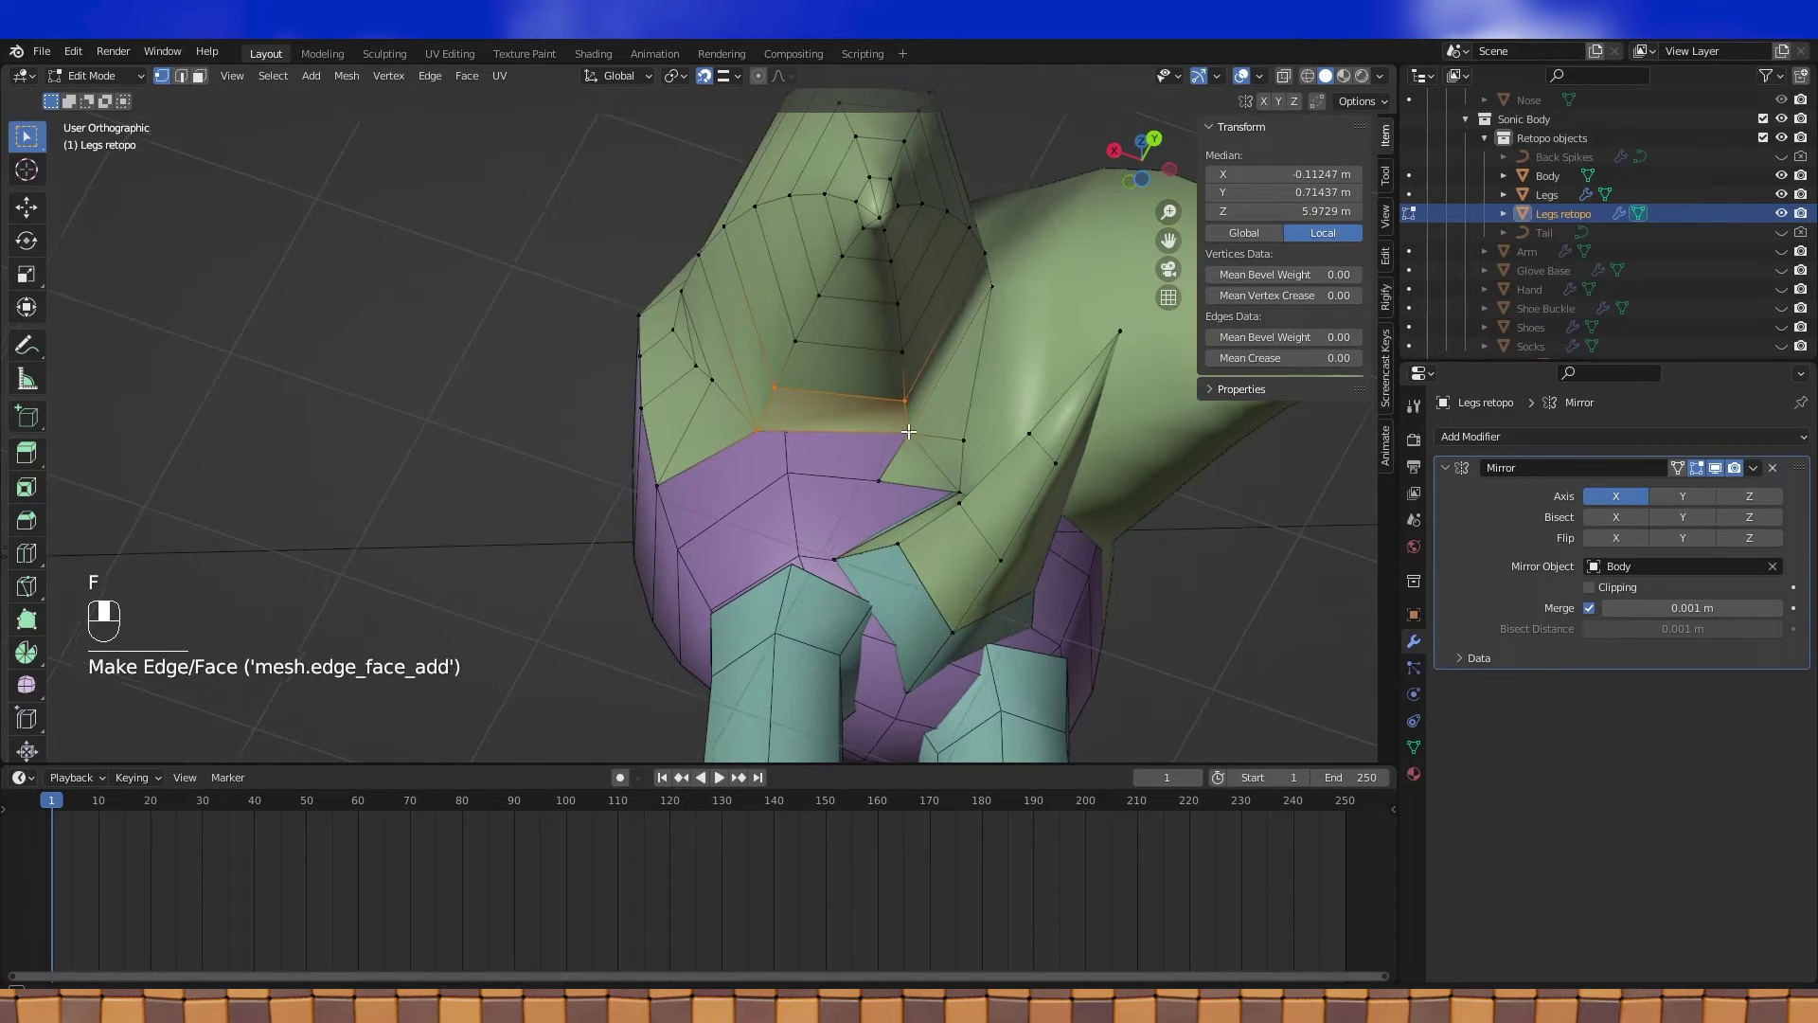
With vertex snapping, extrude the spike underside's outer vertex to the body vertex below and fill the quad toward the tail
middle_drag(909, 433, 902, 446)
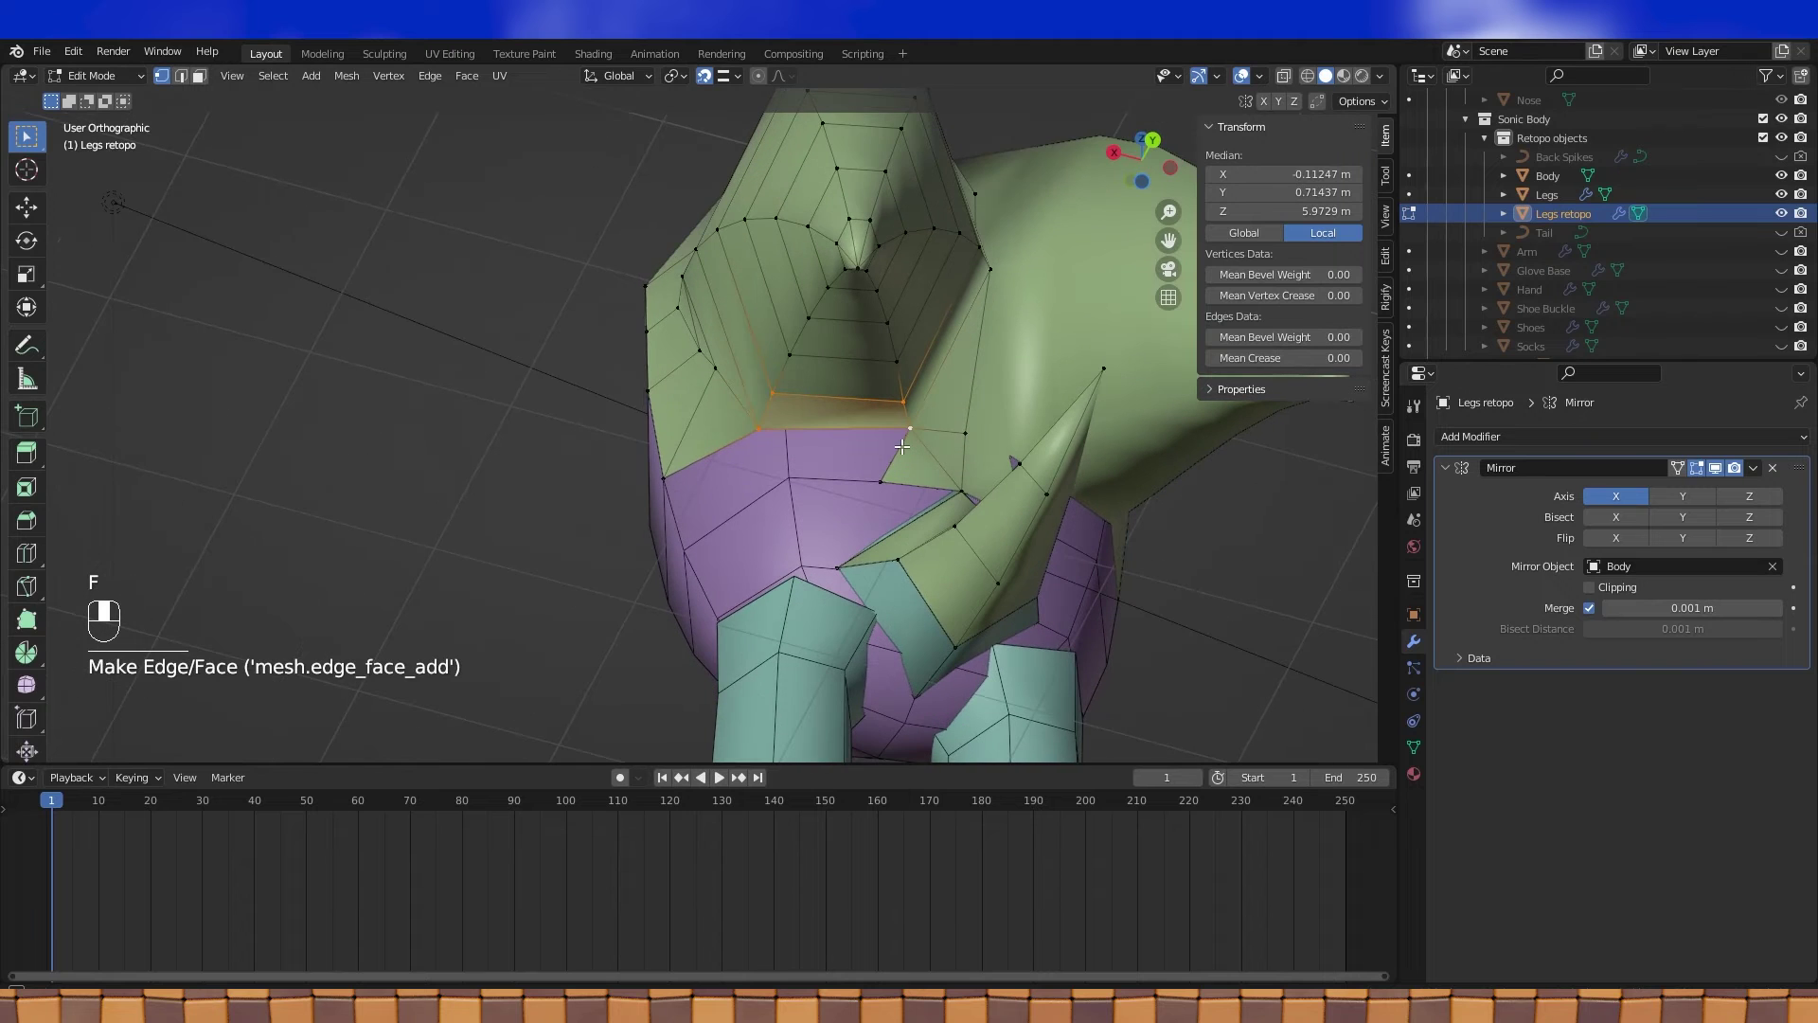
click(758, 431)
click(728, 76)
click(663, 156)
key(e)
click(788, 477)
shift+click(759, 429)
shift+click(909, 428)
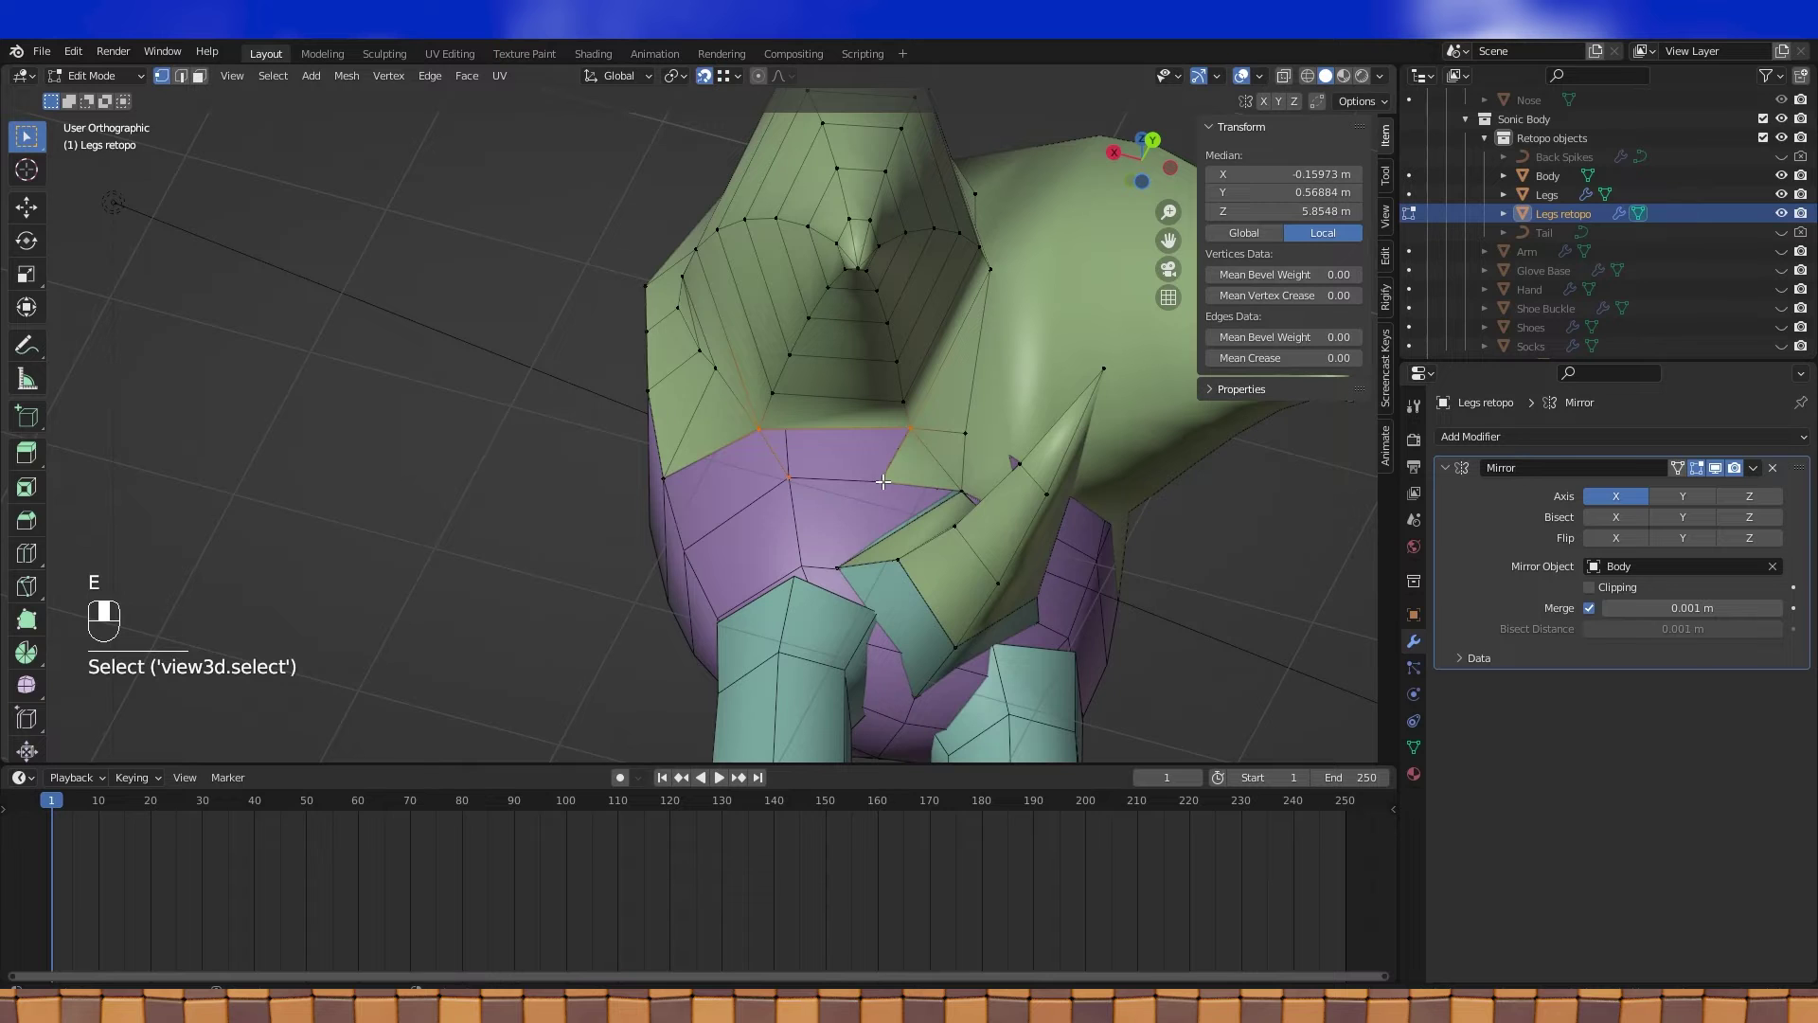
key(f)
Try to dissolve the vertices around the new quad above the tail, and undo the dissolve
middle_drag(883, 481, 887, 427)
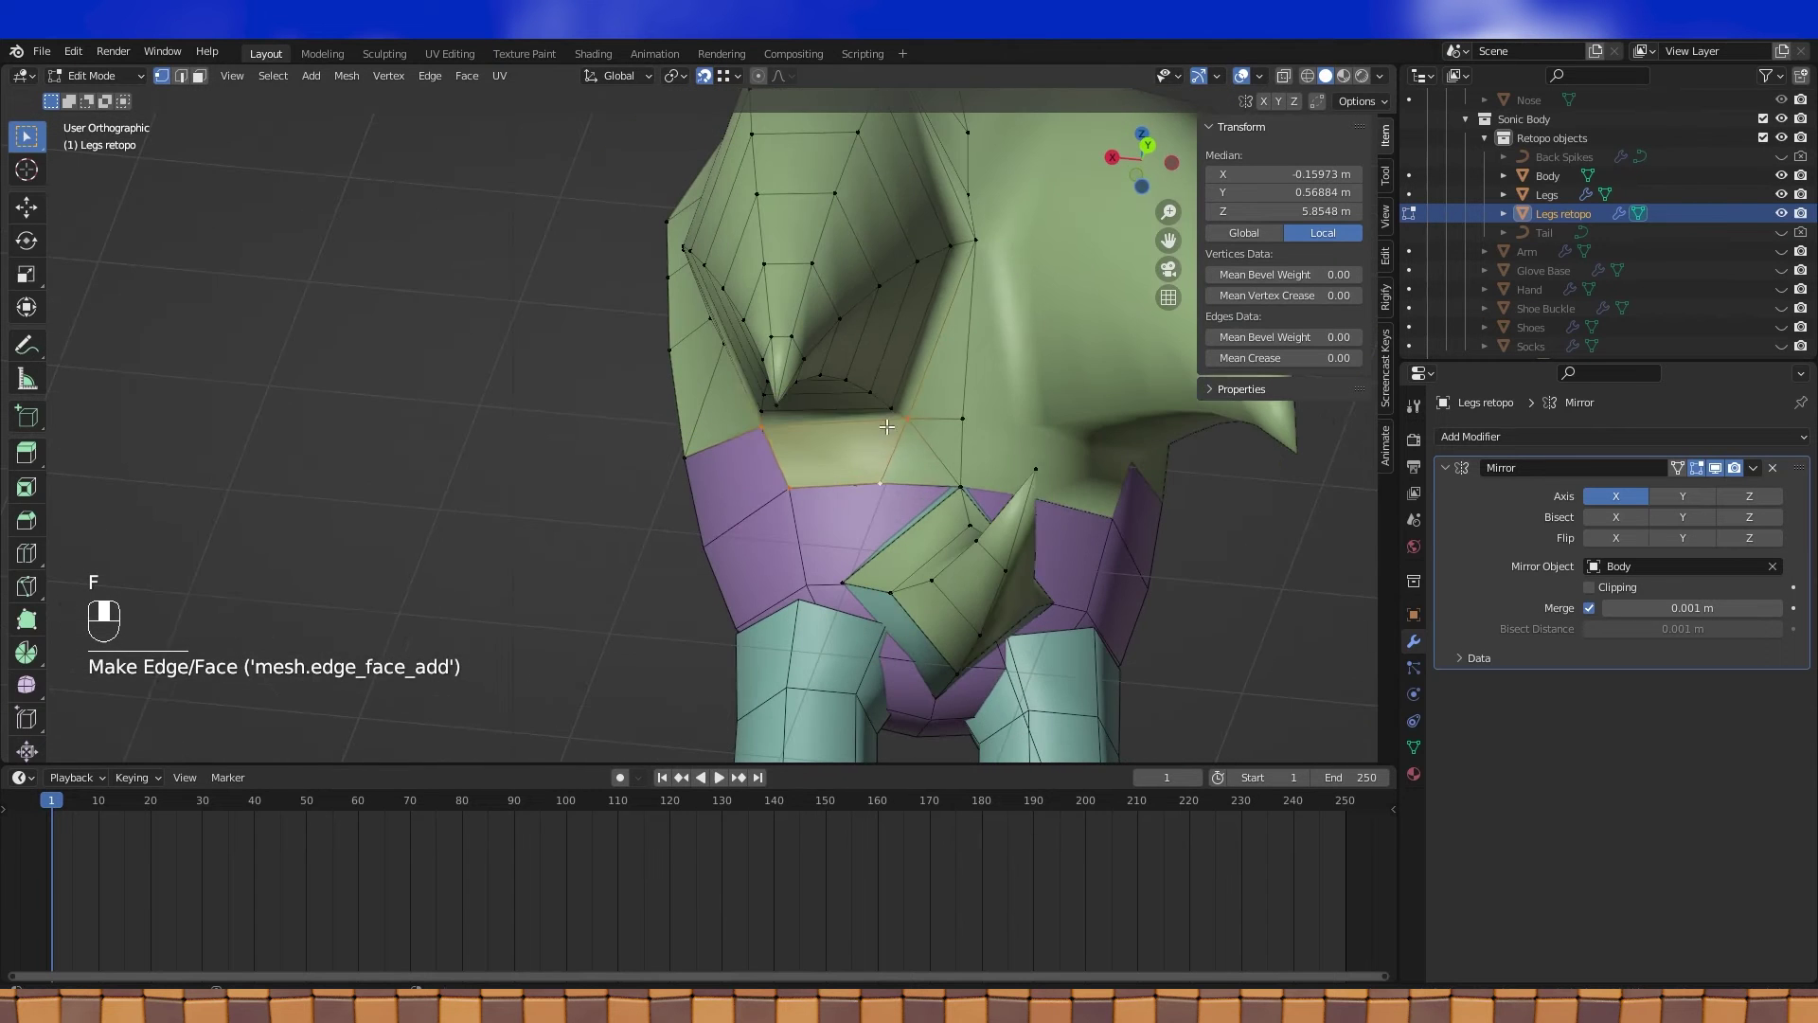
key(ctrl+z)
key(ctrl+x)
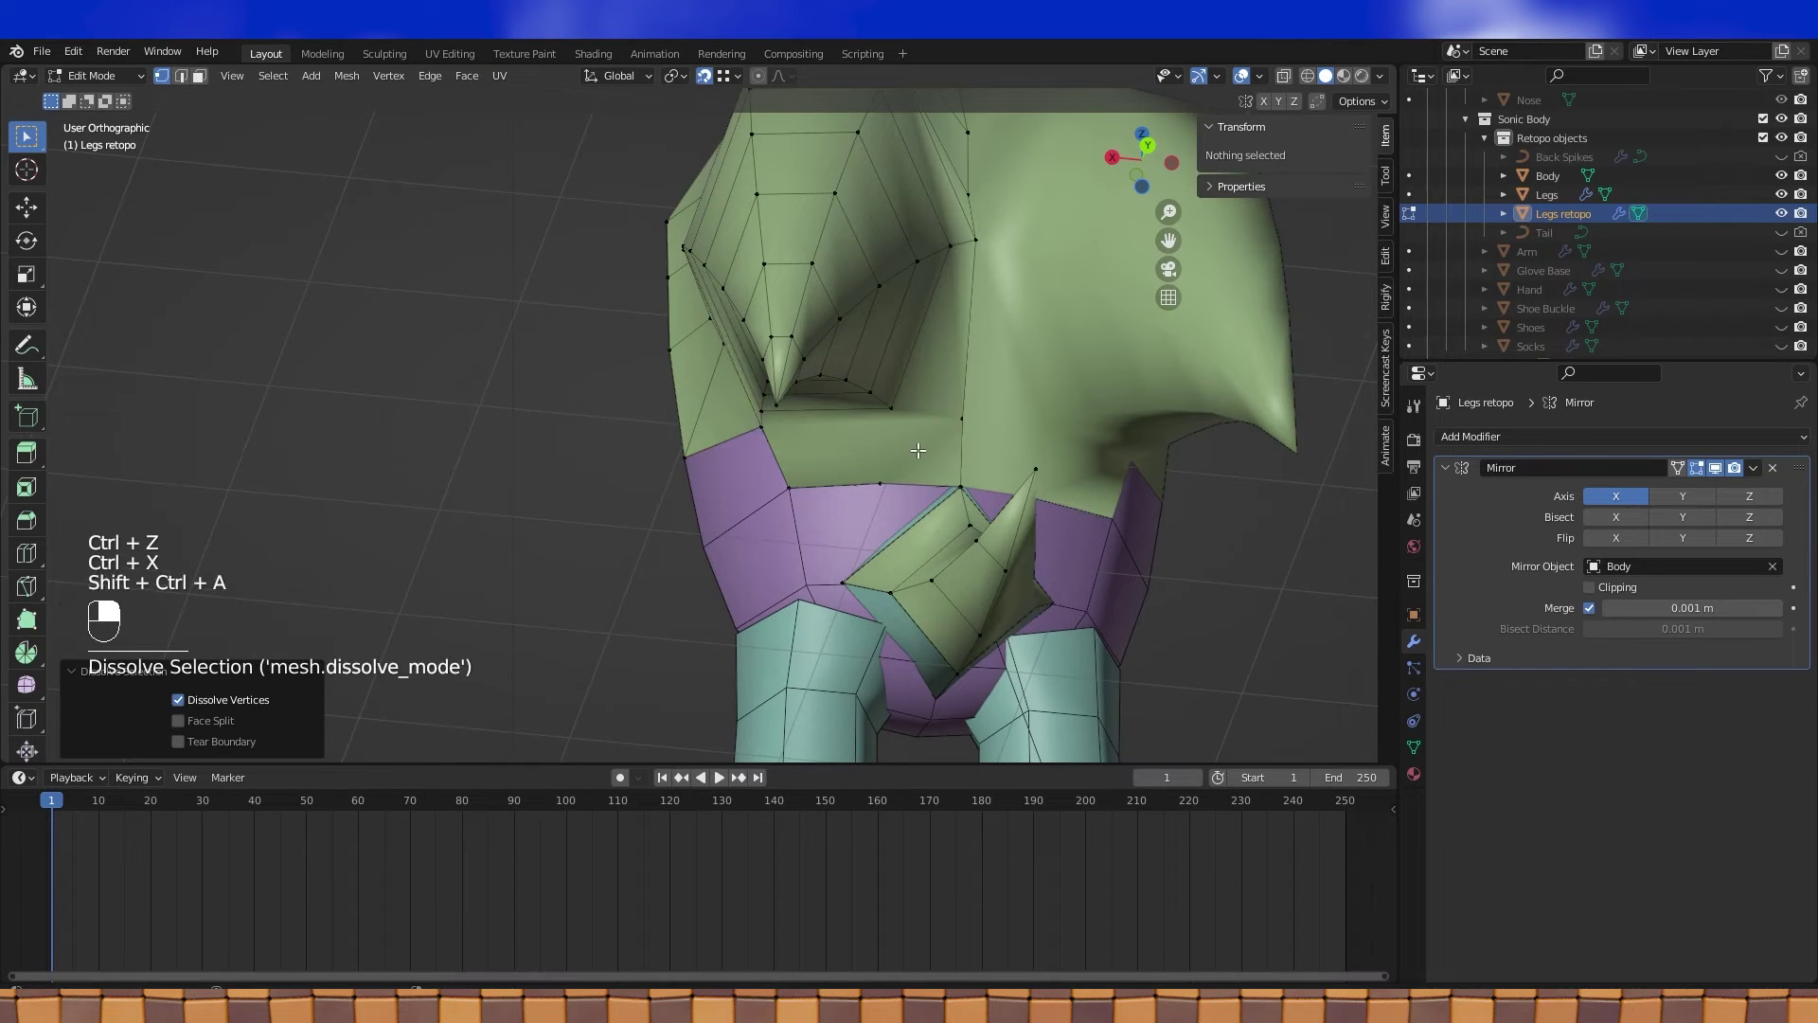
key(ctrl+z)
Add a diagonal edge from the quad's upper inner vertex to its lower outer vertex
shift+click(789, 488)
key(f)
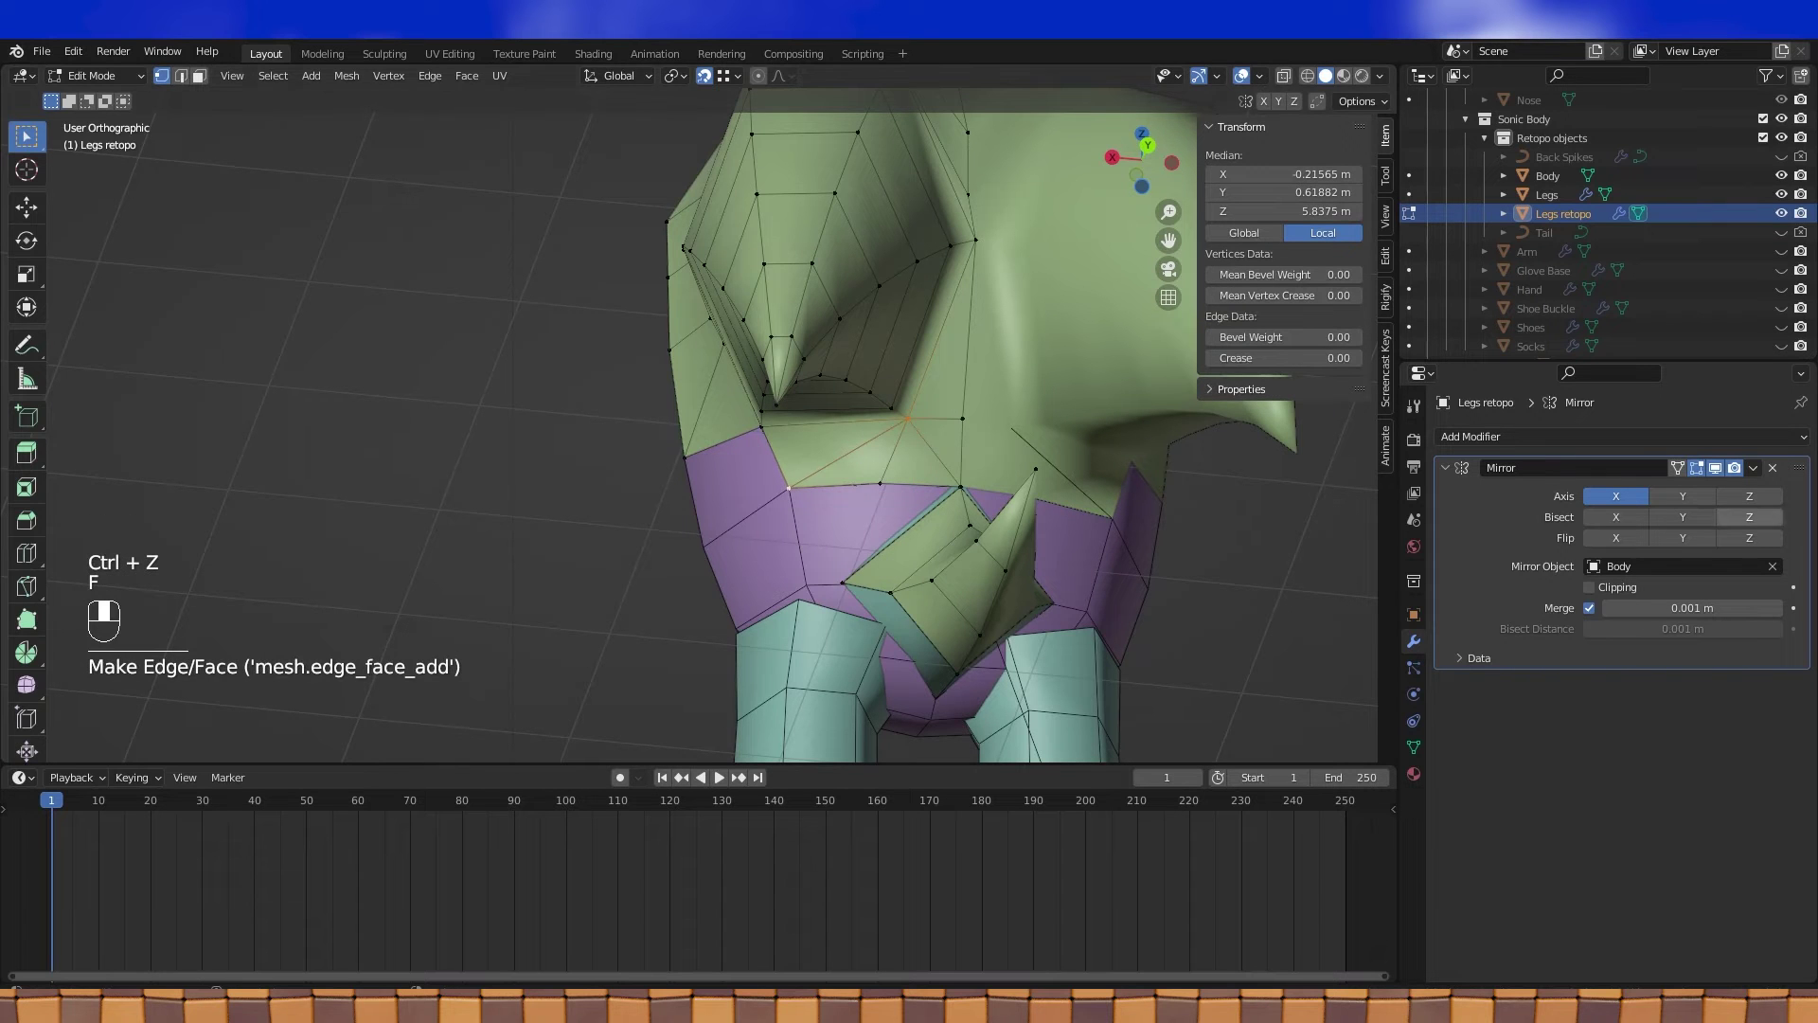
mouse_move(663, 488)
middle_down()
mouse_move(843, 492)
mouse_move(682, 507)
mouse_move(671, 490)
middle_up()
Extrude the spike's lower vertex to the body vertex toward the front and fill the quad beneath the spike's outer base
click(812, 468)
scroll(759, 387, down, 1)
key(e)
click(678, 468)
shift+click(661, 380)
shift+click(766, 394)
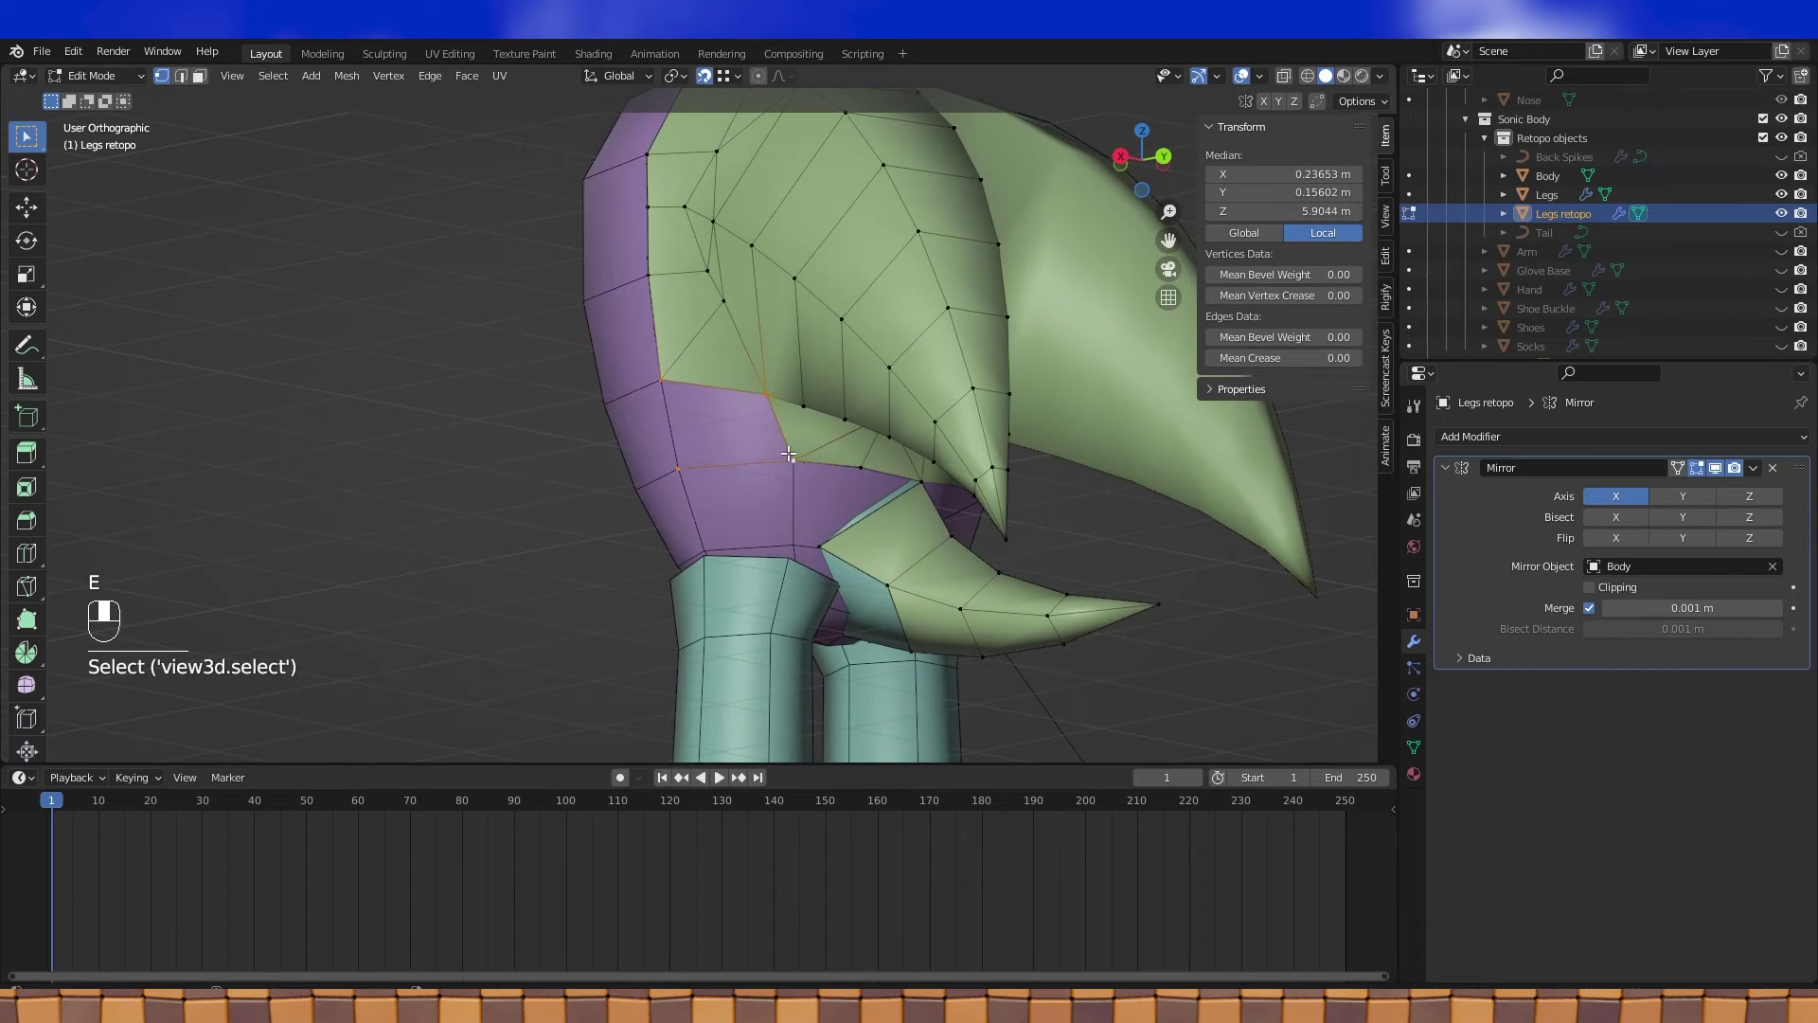
key(f)
Extrude two snapped vertices down to the body's edge above the leg and fill the quad between them and the upper row
middle_drag(788, 454, 810, 455)
click(678, 468)
key(e)
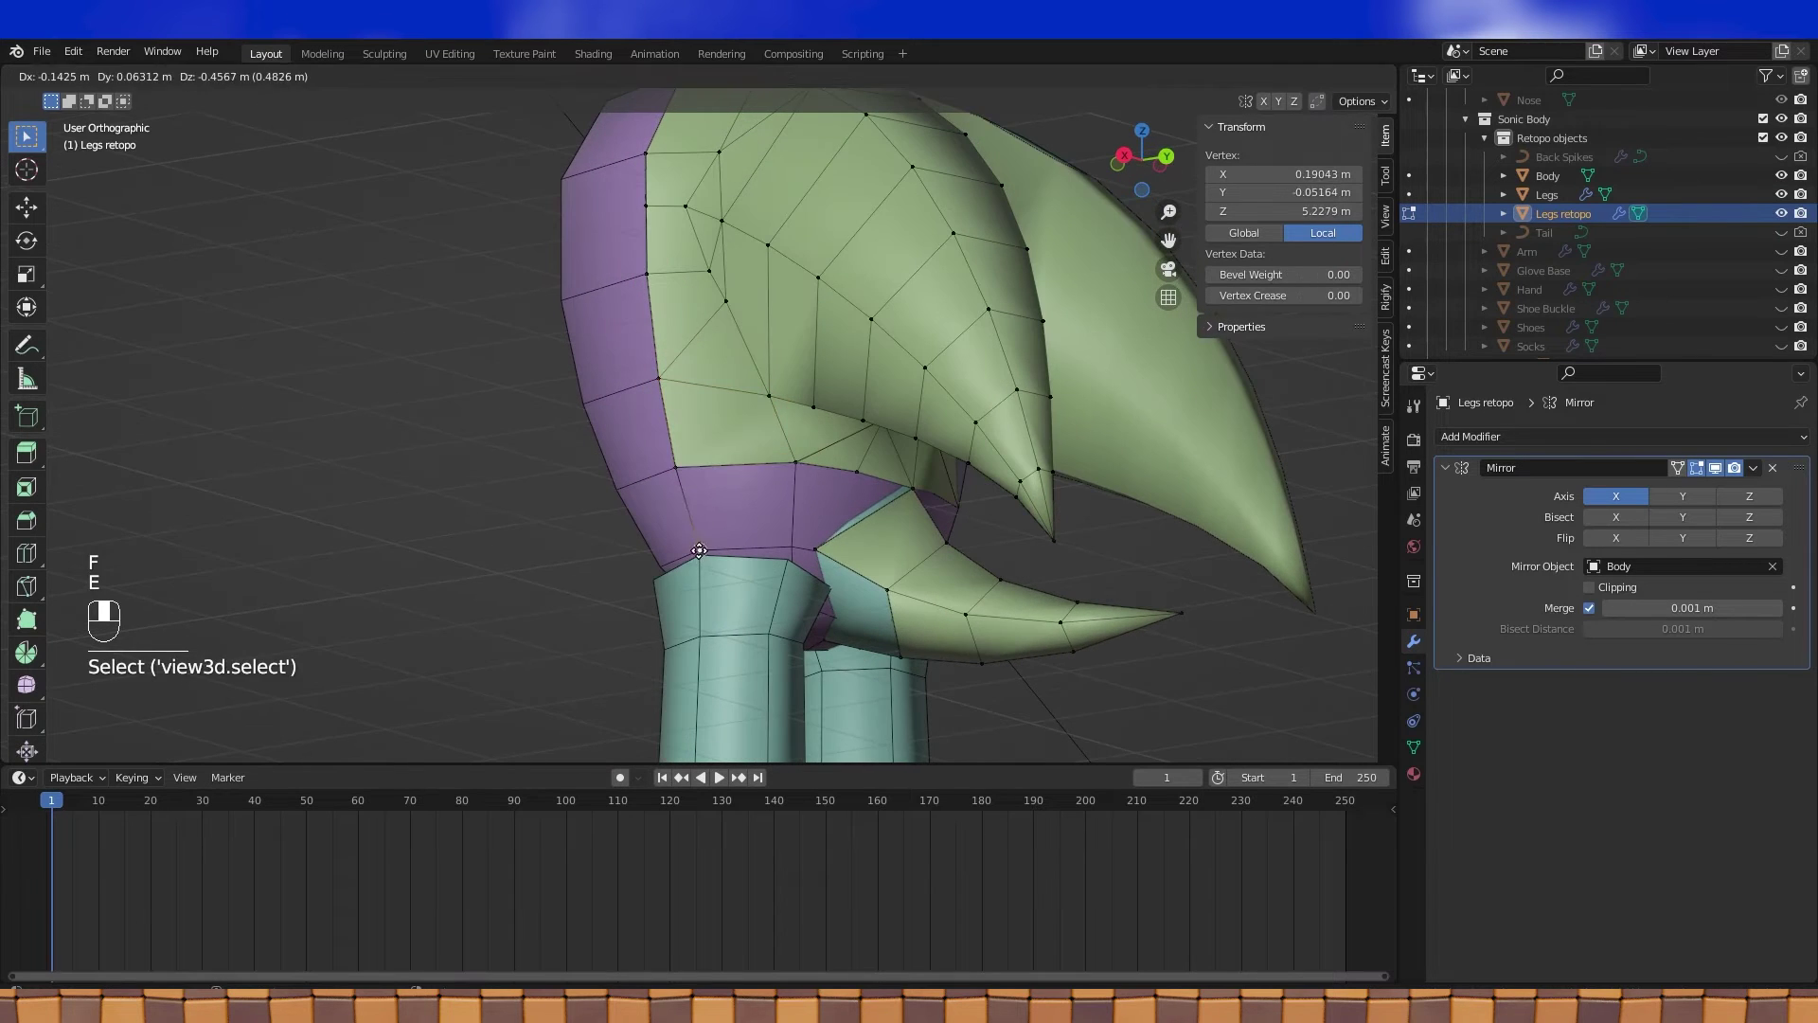
click(702, 549)
key(e)
click(792, 547)
shift+click(795, 462)
shift+click(676, 467)
shift+click(700, 550)
key(f)
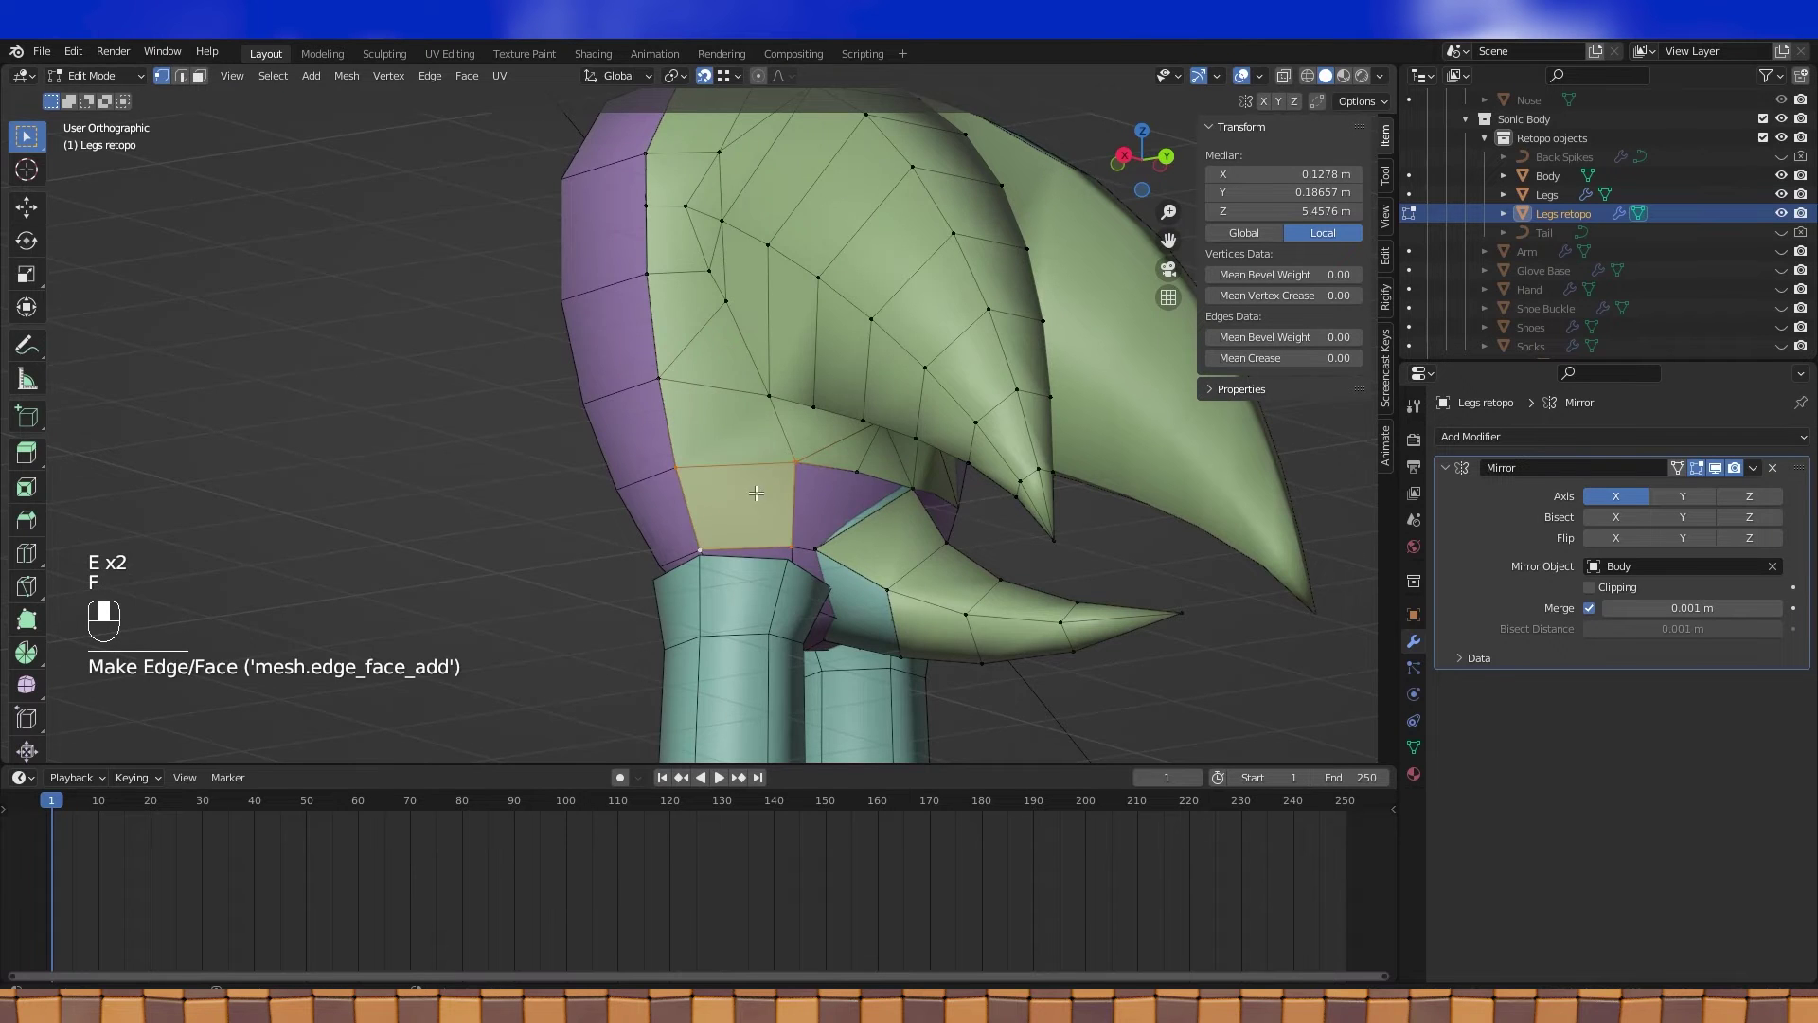
Fill the remaining gaps between the body's lower back, the tail base and the top of the leg
middle_drag(756, 496, 716, 495)
middle_drag(888, 497, 897, 442)
click(892, 479)
shift+click(965, 492)
key(f)
click(890, 471)
shift+click(806, 460)
shift+click(808, 560)
shift+click(841, 562)
key(f)
Extrude the vertex beside the tail base to the body's centre line under the tail and fill the tail's underside
middle_drag(845, 558, 878, 494)
scroll(895, 422, up, 2)
click(857, 393)
scroll(856, 393, up, 1)
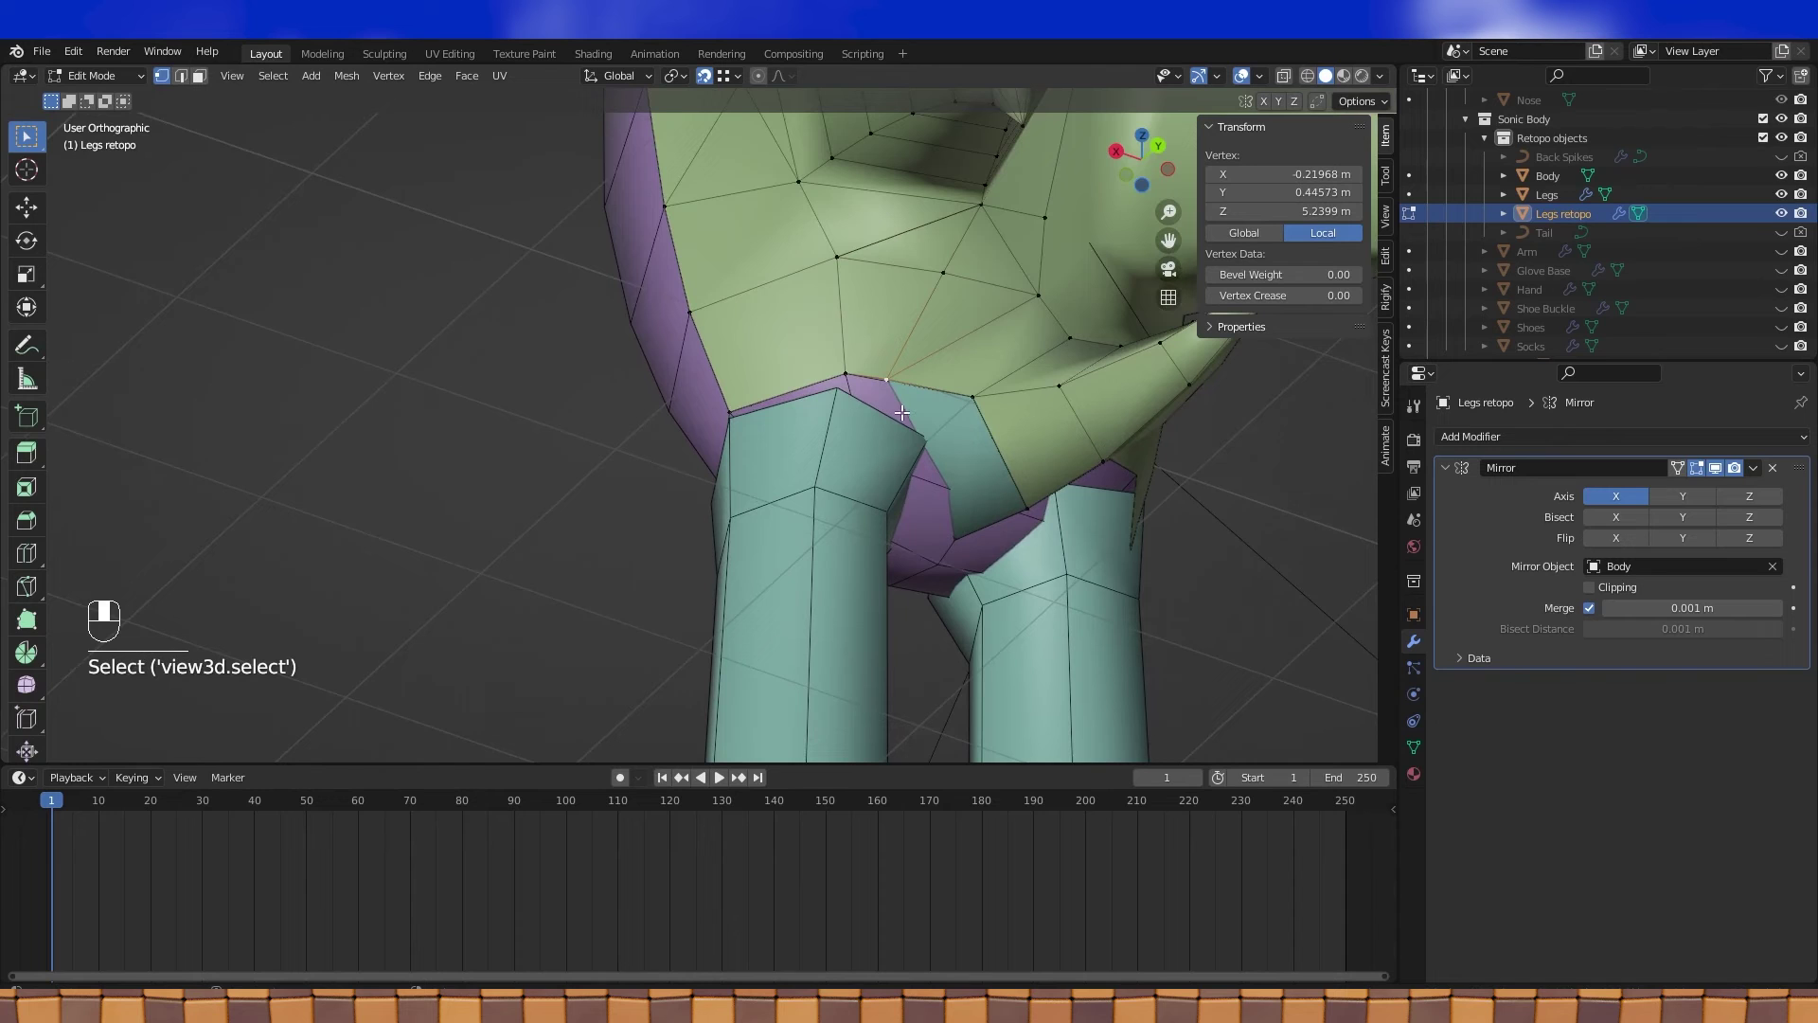
click(724, 79)
click(697, 163)
middle_drag(953, 499, 959, 456)
click(727, 76)
click(686, 168)
key(e)
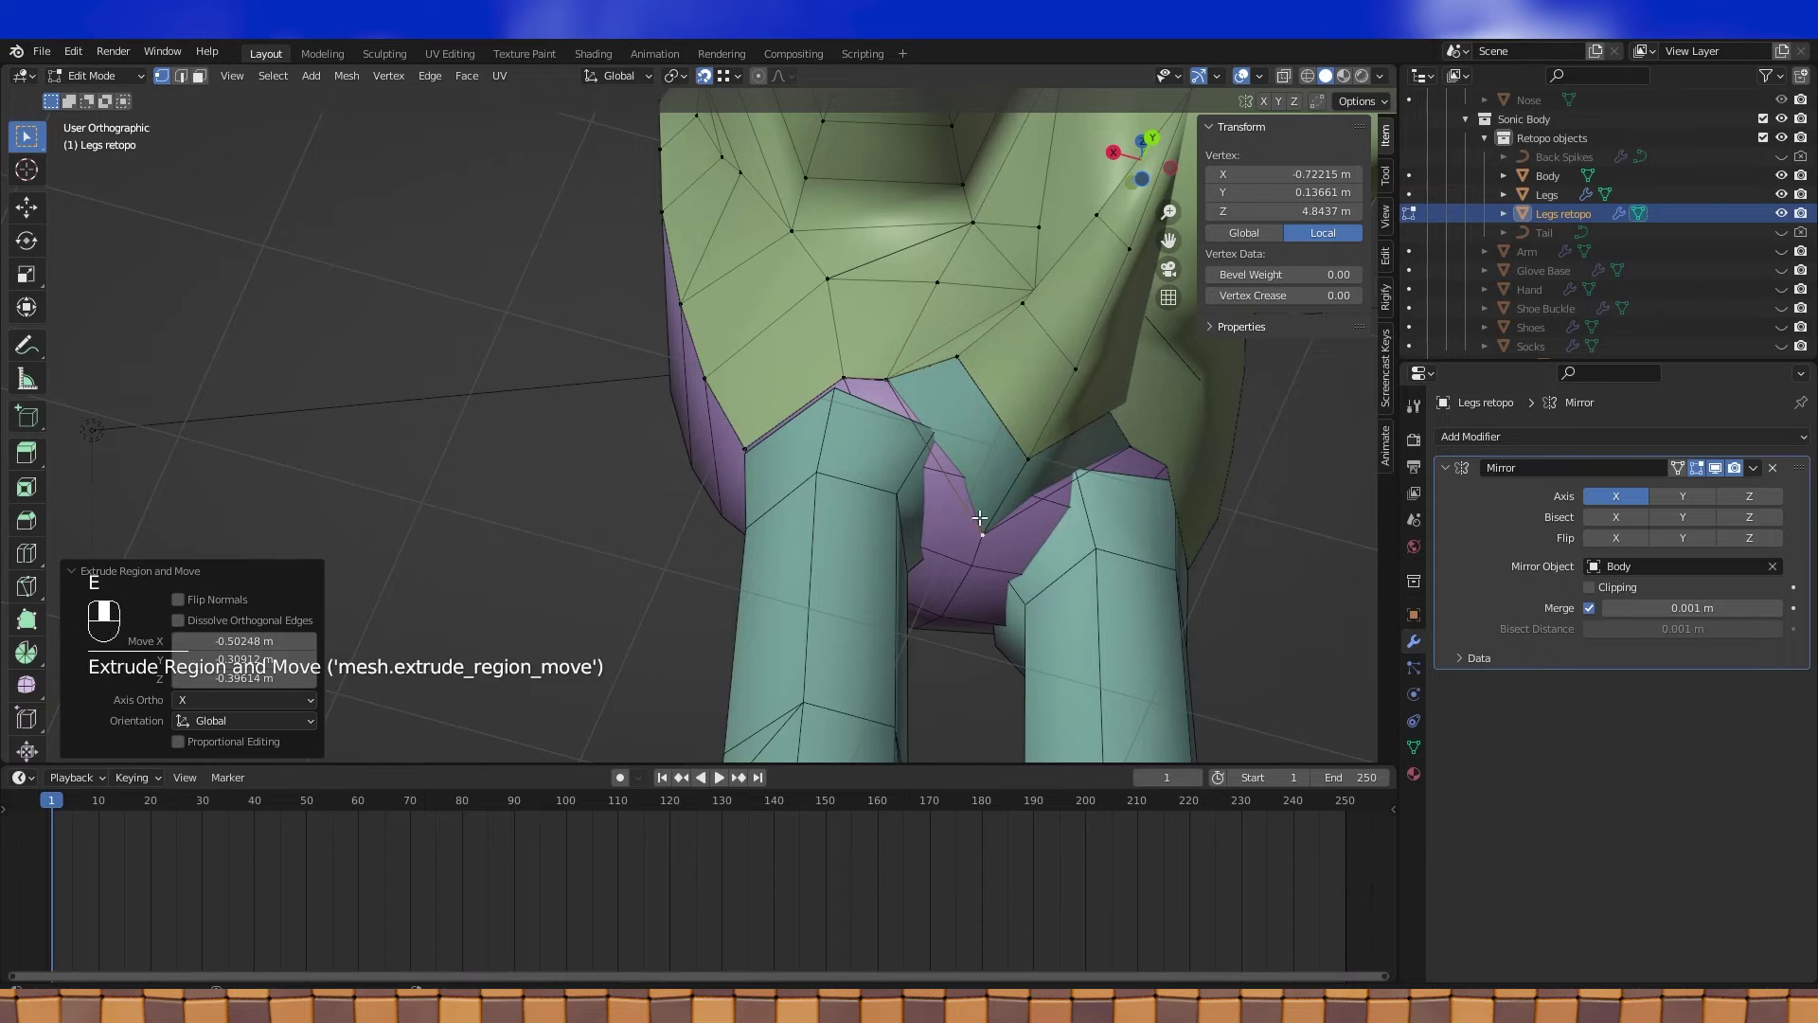
click(987, 537)
shift+click(936, 367)
shift+click(1023, 455)
key(f)
Reveal the hidden geometry and snap the leg's top outer vertex onto the body vertex directly above it
middle_drag(1061, 462, 1051, 532)
key(alt+h)
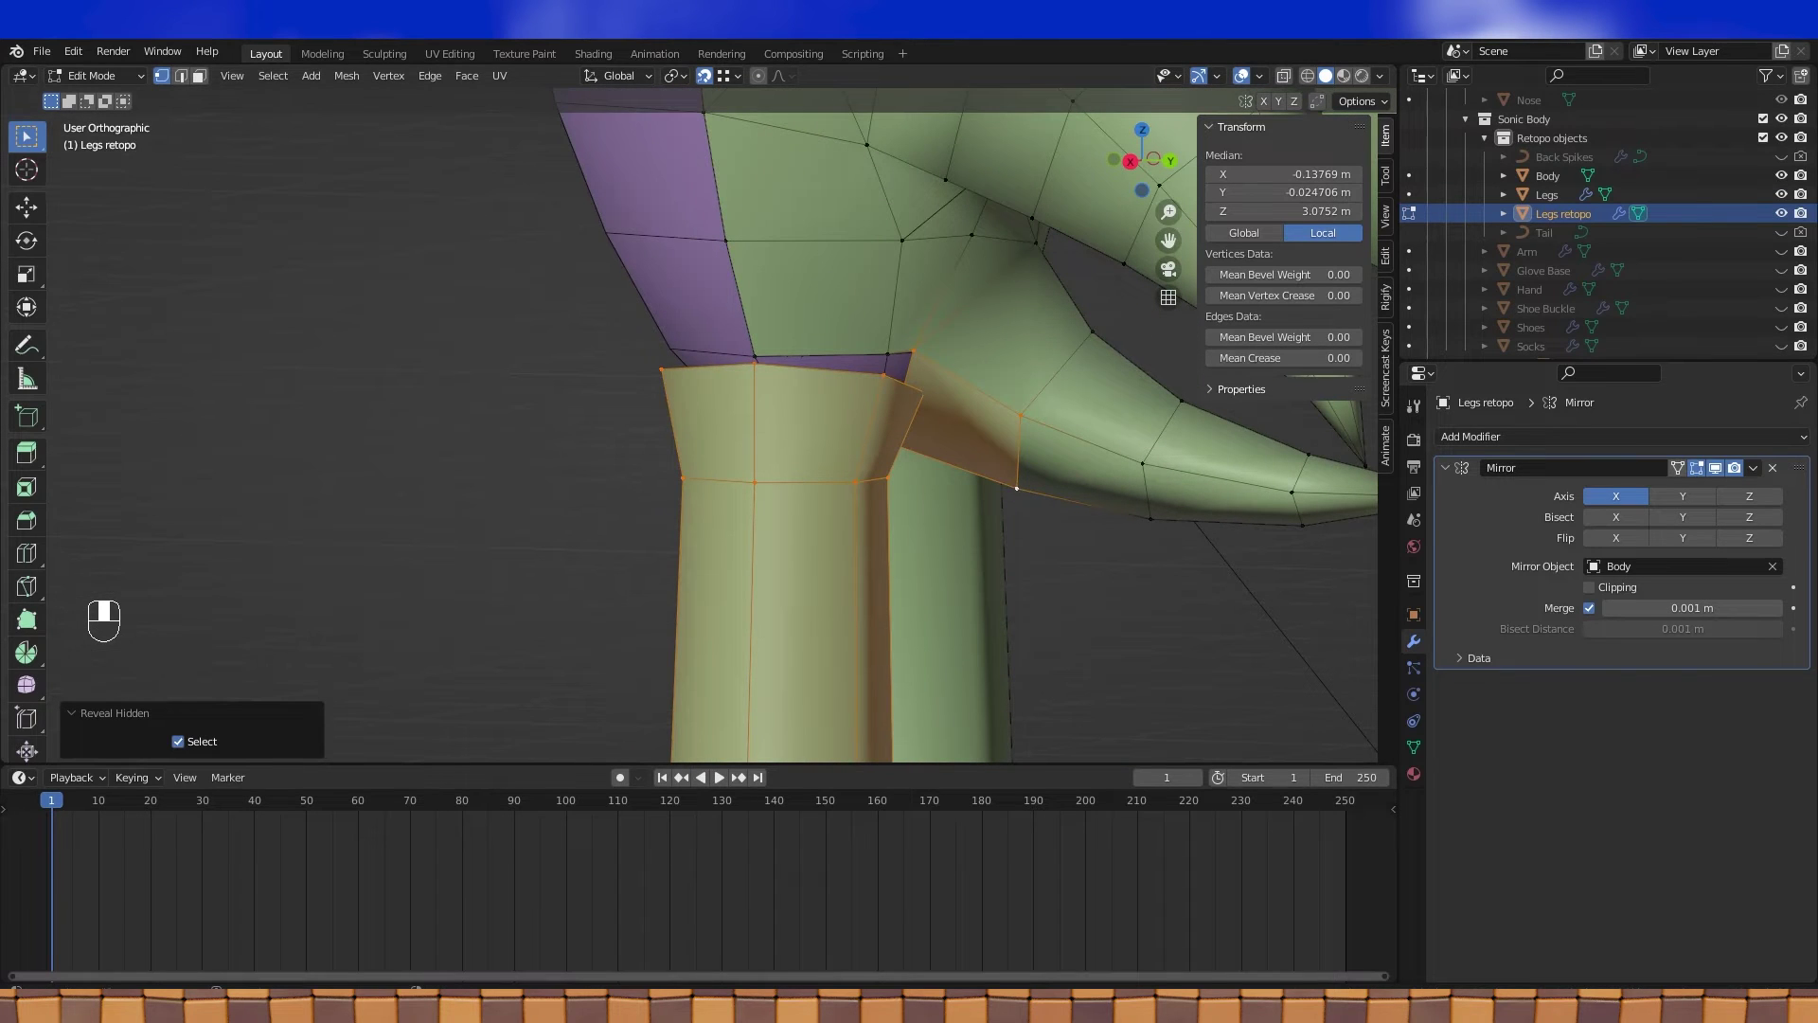
click(754, 364)
shift+click(754, 356)
key(m)
key(Escape)
click(751, 363)
key(g)
click(754, 357)
Move the leg's inner thigh vertex onto the body vertex at the crotch using snapping
middle_drag(985, 413, 924, 429)
middle_drag(924, 429, 1162, 509)
click(989, 383)
click(1204, 362)
scroll(1225, 385, down, 2)
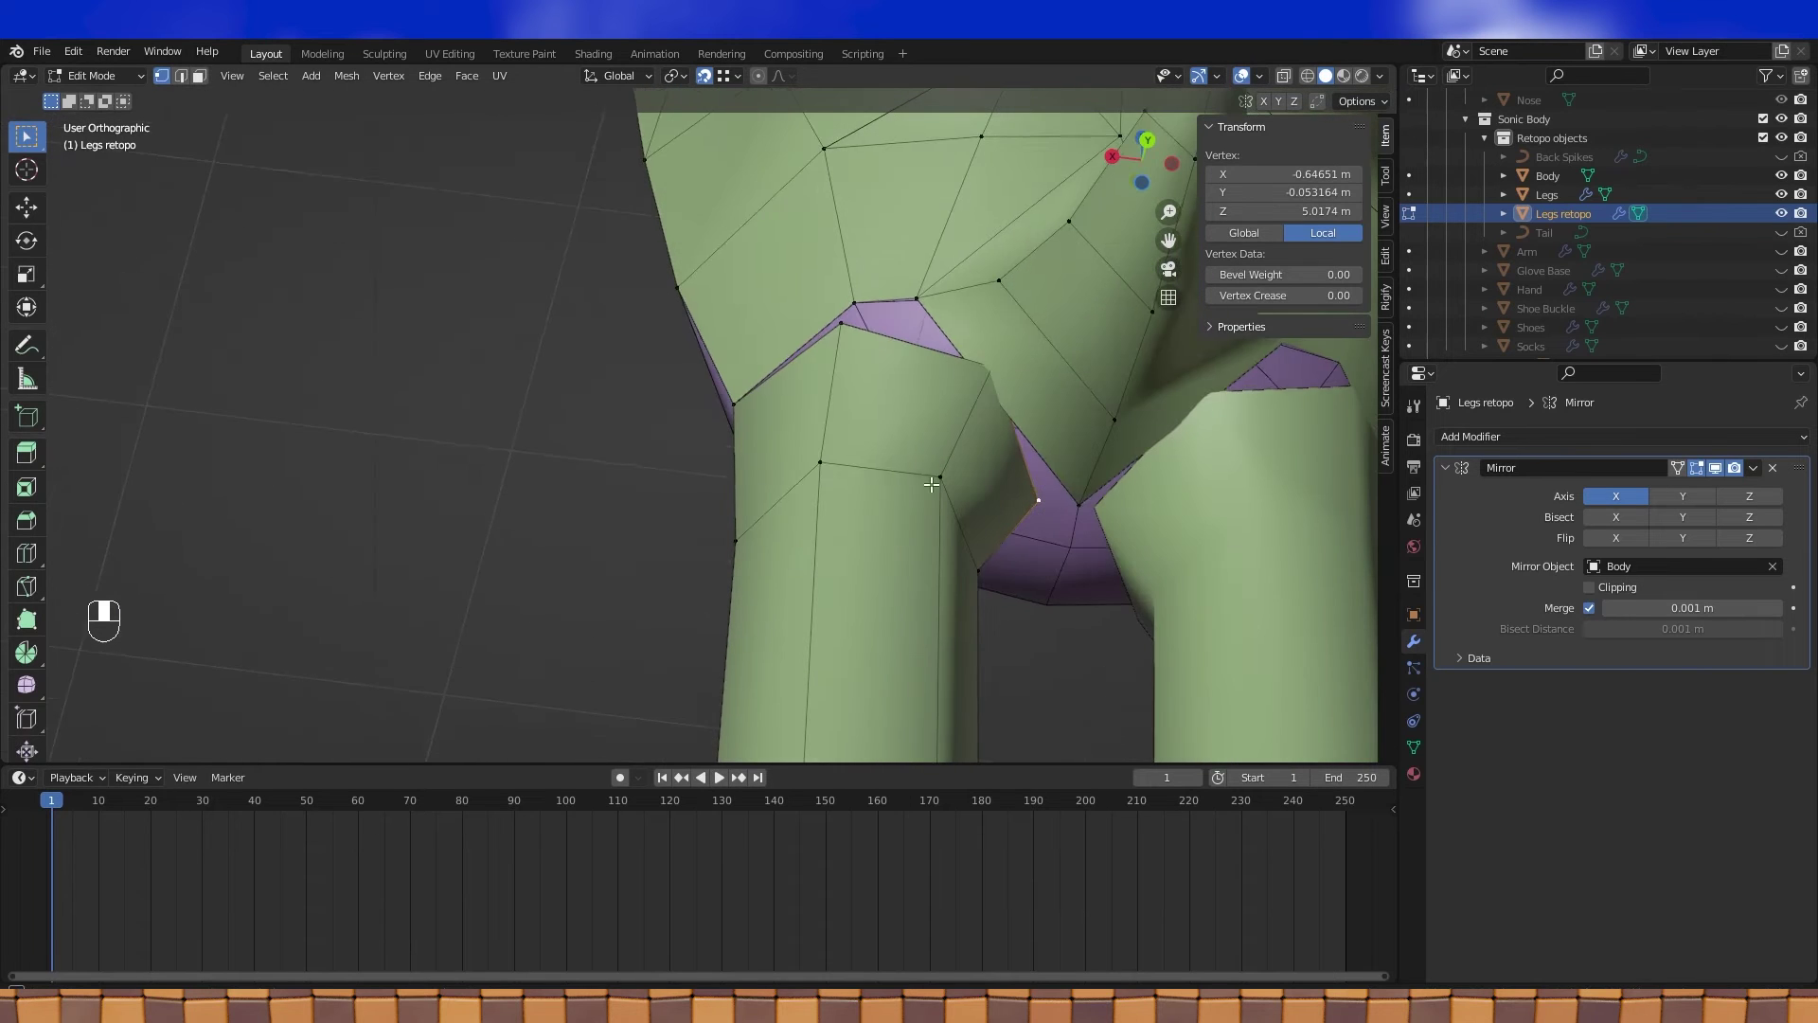
click(738, 77)
middle_drag(890, 398, 1022, 589)
key(g)
click(1014, 517)
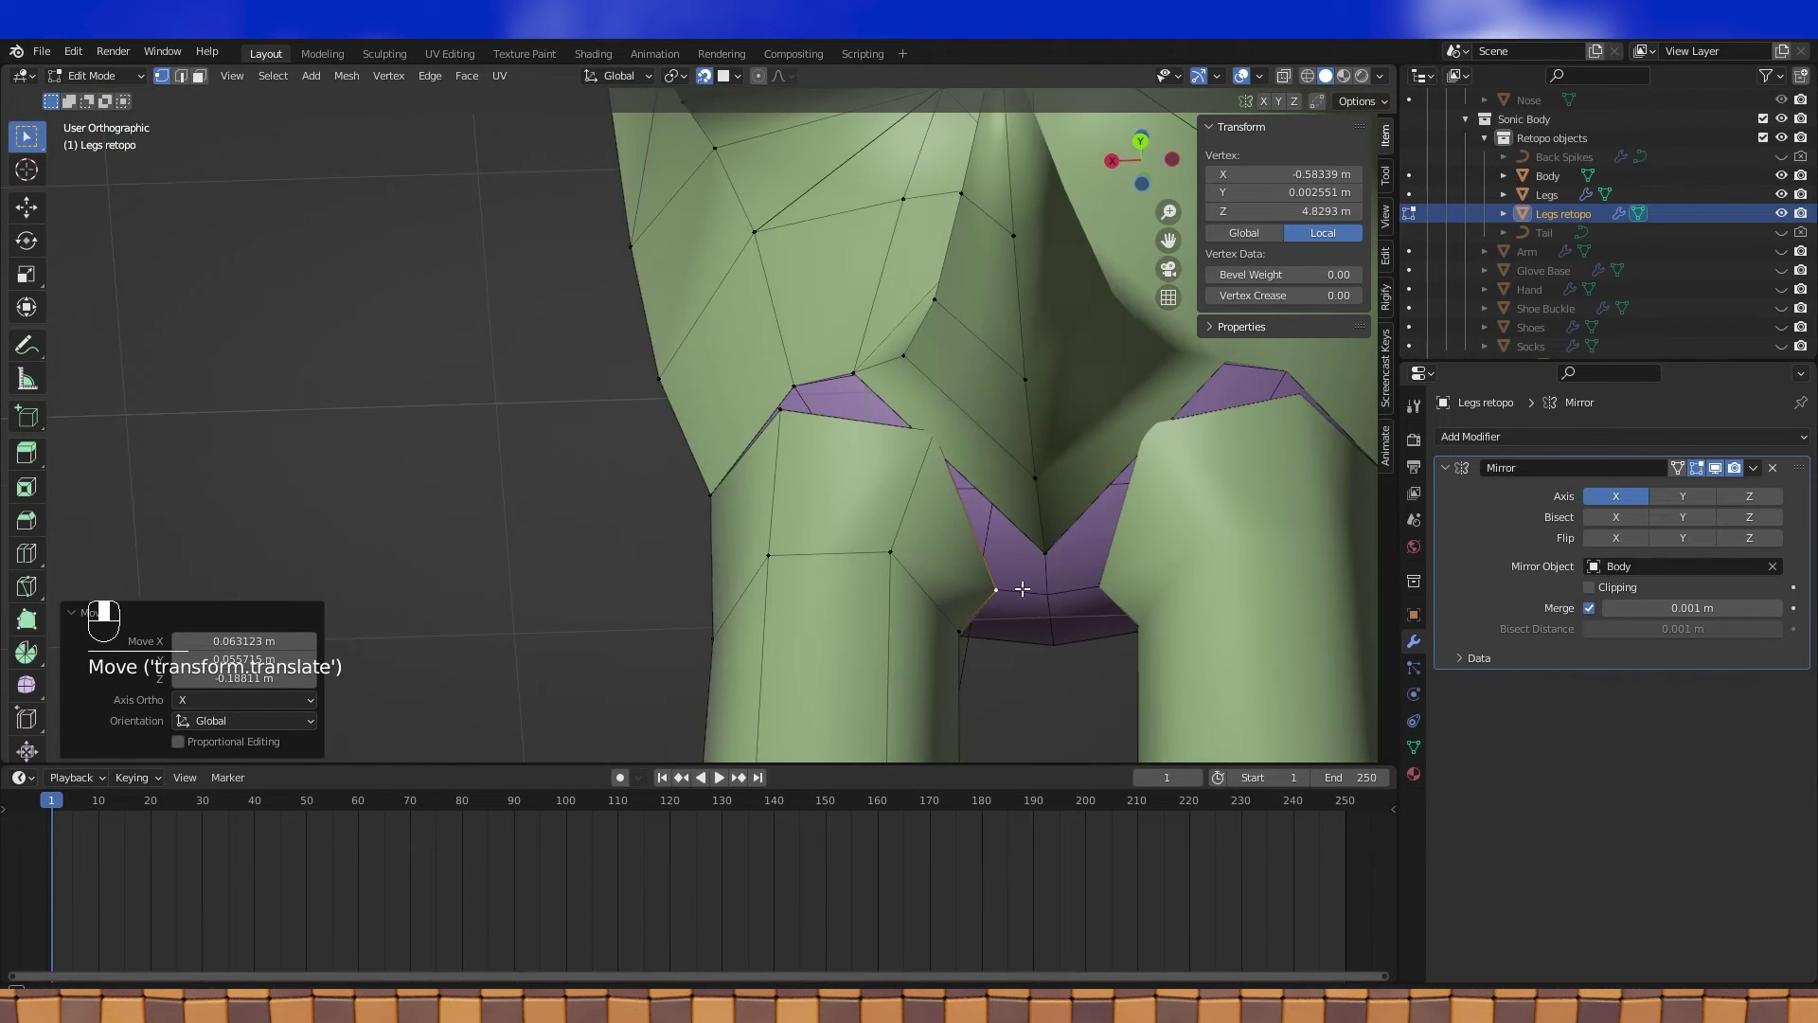
Select the leg's top inner rear vertex in wireframe shading and reposition it in solid shading
click(936, 427)
middle_drag(936, 426, 976, 434)
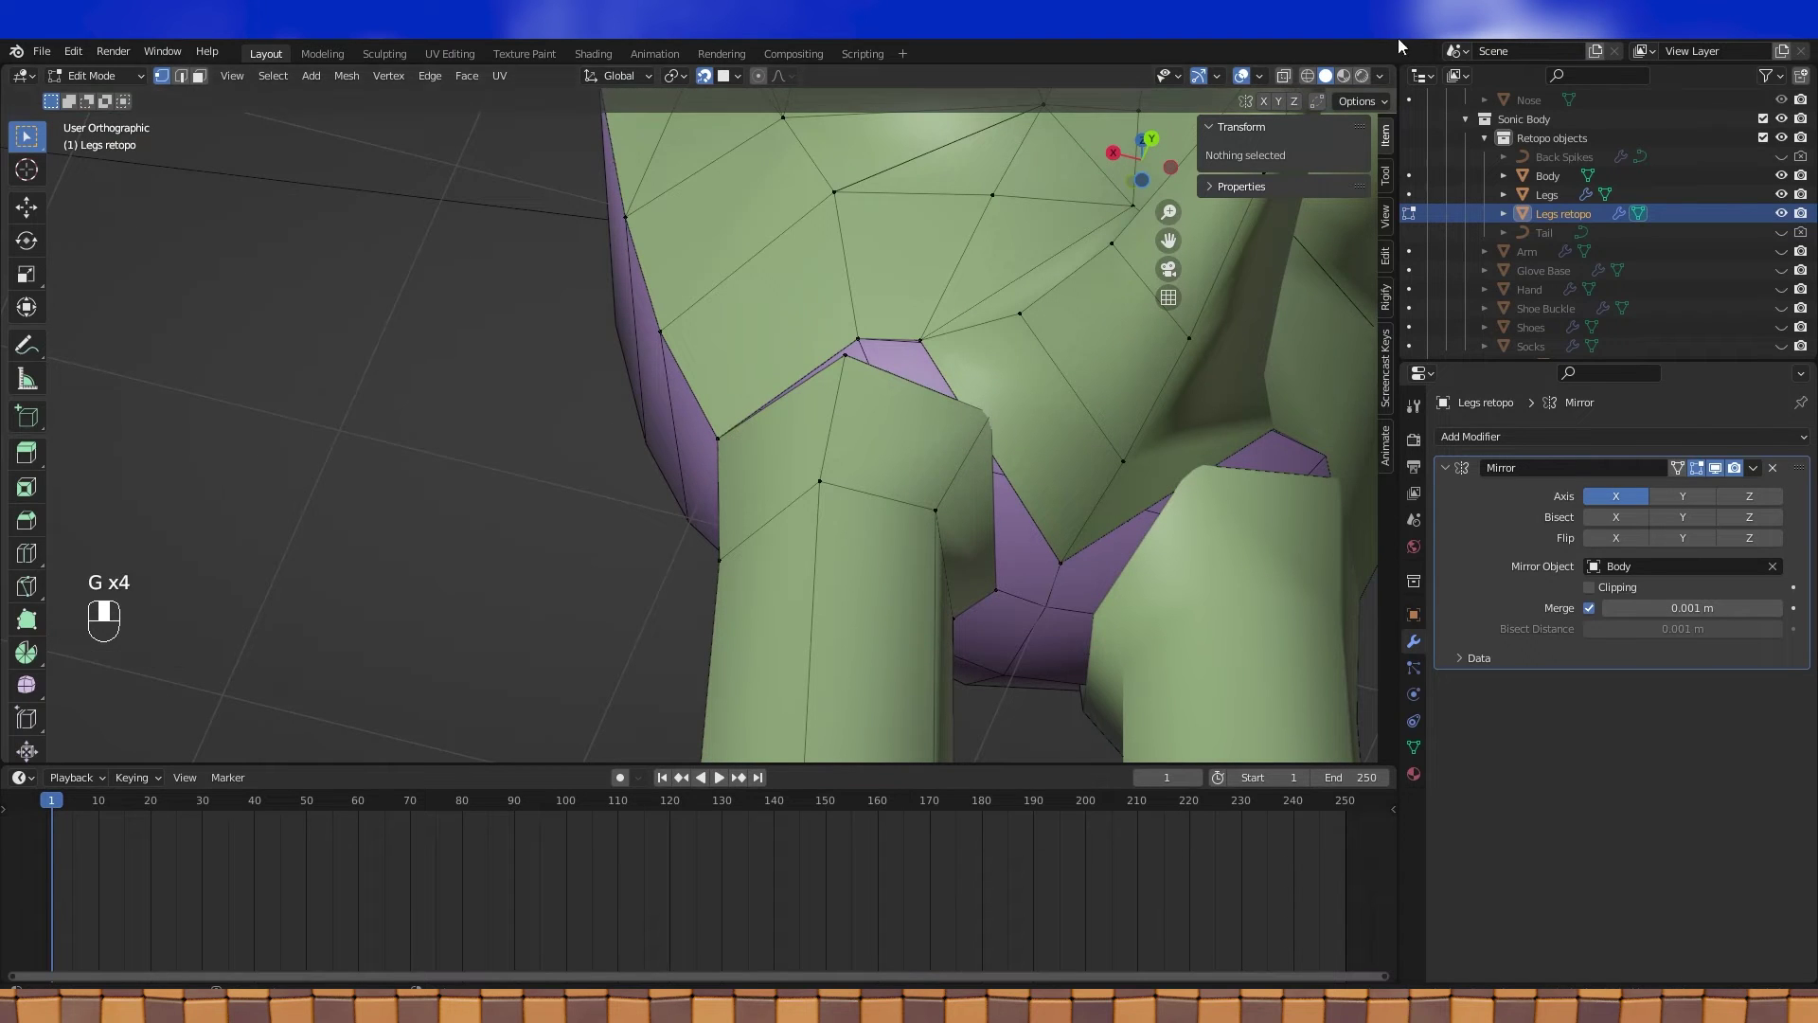
click(1307, 76)
click(996, 413)
click(1325, 76)
mouse_move(1002, 378)
middle_down()
mouse_move(982, 396)
mouse_move(995, 641)
mouse_move(936, 487)
mouse_move(939, 516)
mouse_move(771, 405)
mouse_move(884, 418)
mouse_move(856, 402)
middle_up()
key(g)
click(985, 401)
Merge the leg's top rear vertex with the body vertex above it and toggle Object Mode to check the seam
shift+click(813, 427)
key(f)
key(ctrl+z)
shift+click(825, 401)
key(m)
click(780, 438)
middle_drag(780, 437, 921, 416)
key(Tab)
key(Tab)
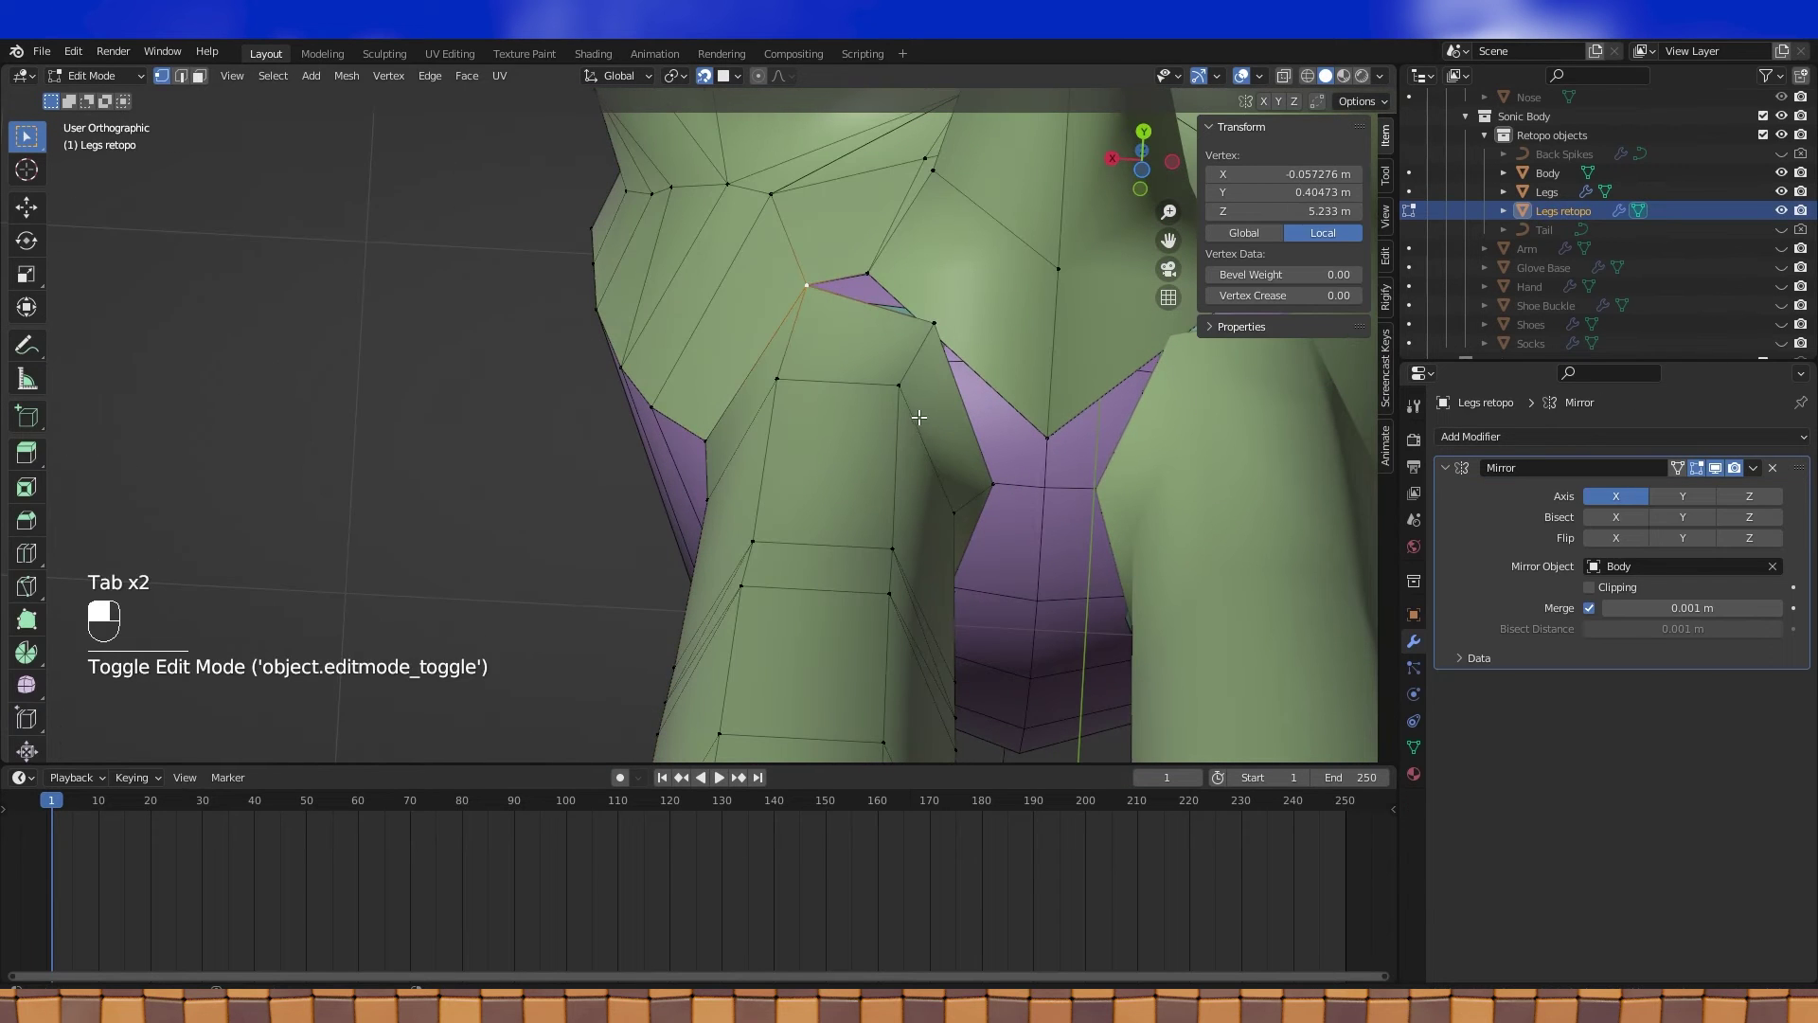
Adjust the snapping options and move the leg's top inner rear vertex onto the body vertex beside the tail base
click(933, 349)
middle_drag(920, 284, 915, 364)
key(g)
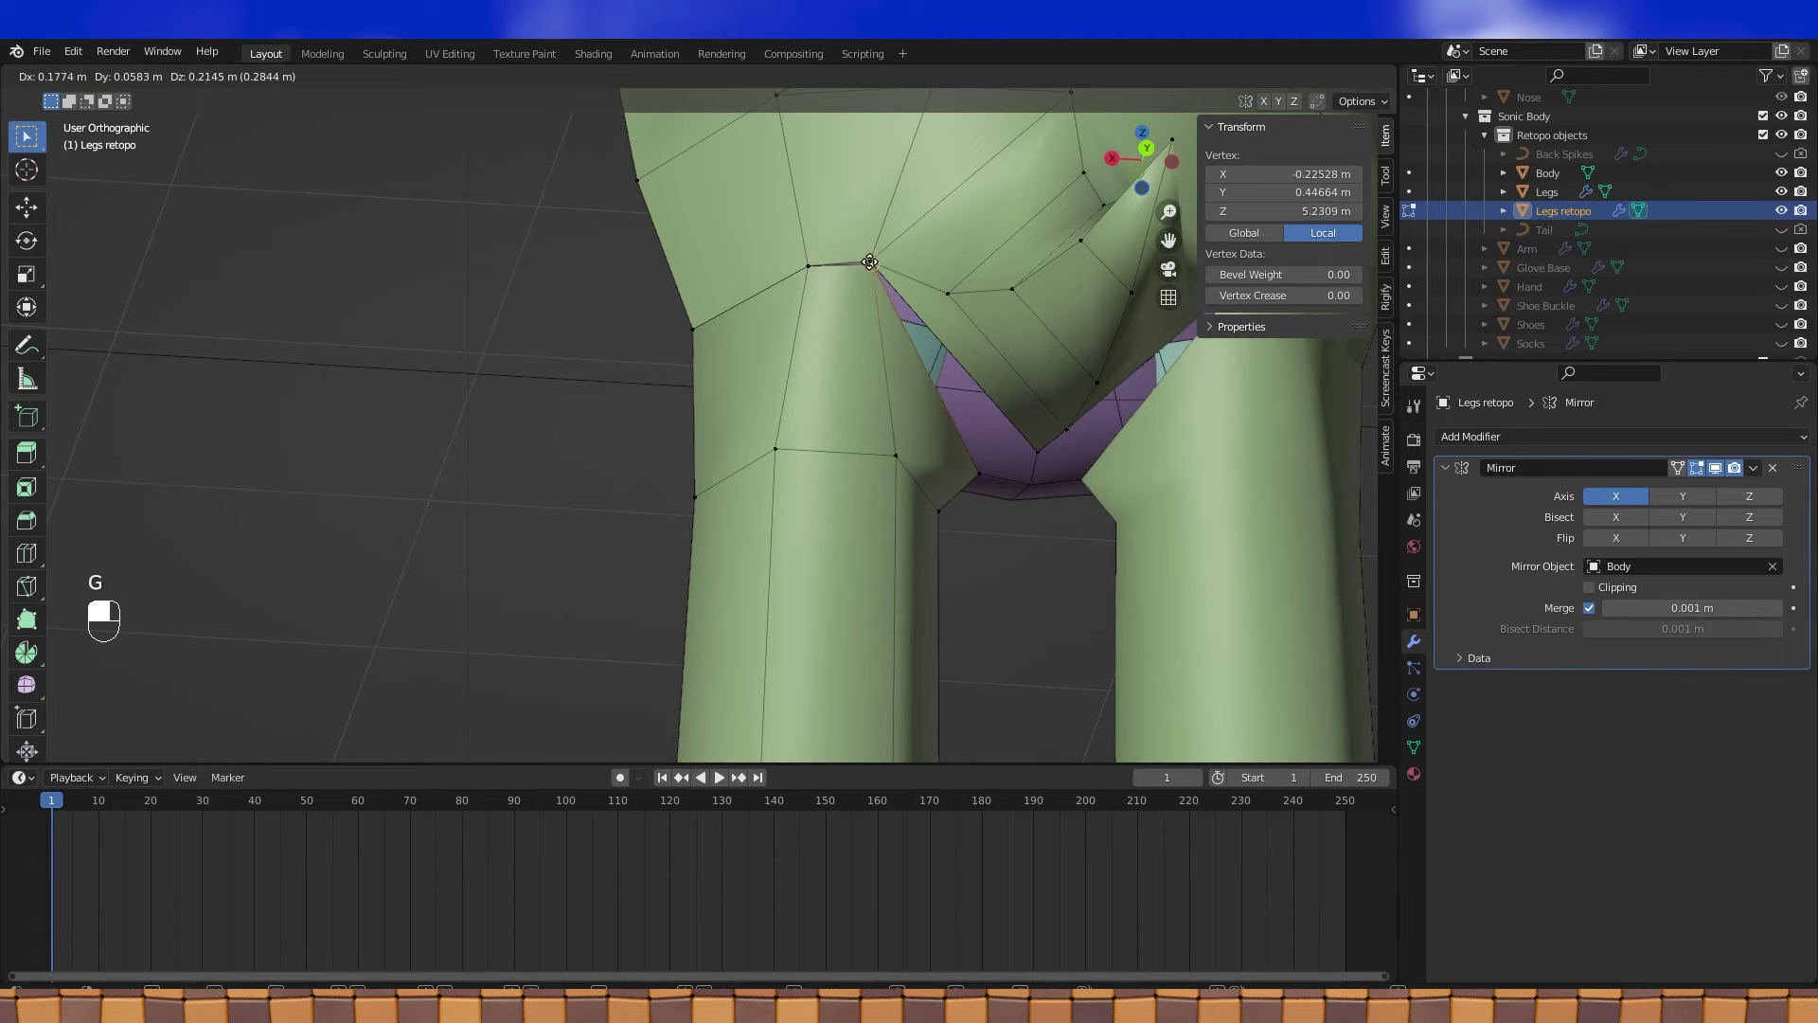
right_click(885, 295)
mouse_move(928, 313)
middle_down()
mouse_move(1070, 327)
mouse_move(955, 324)
middle_up()
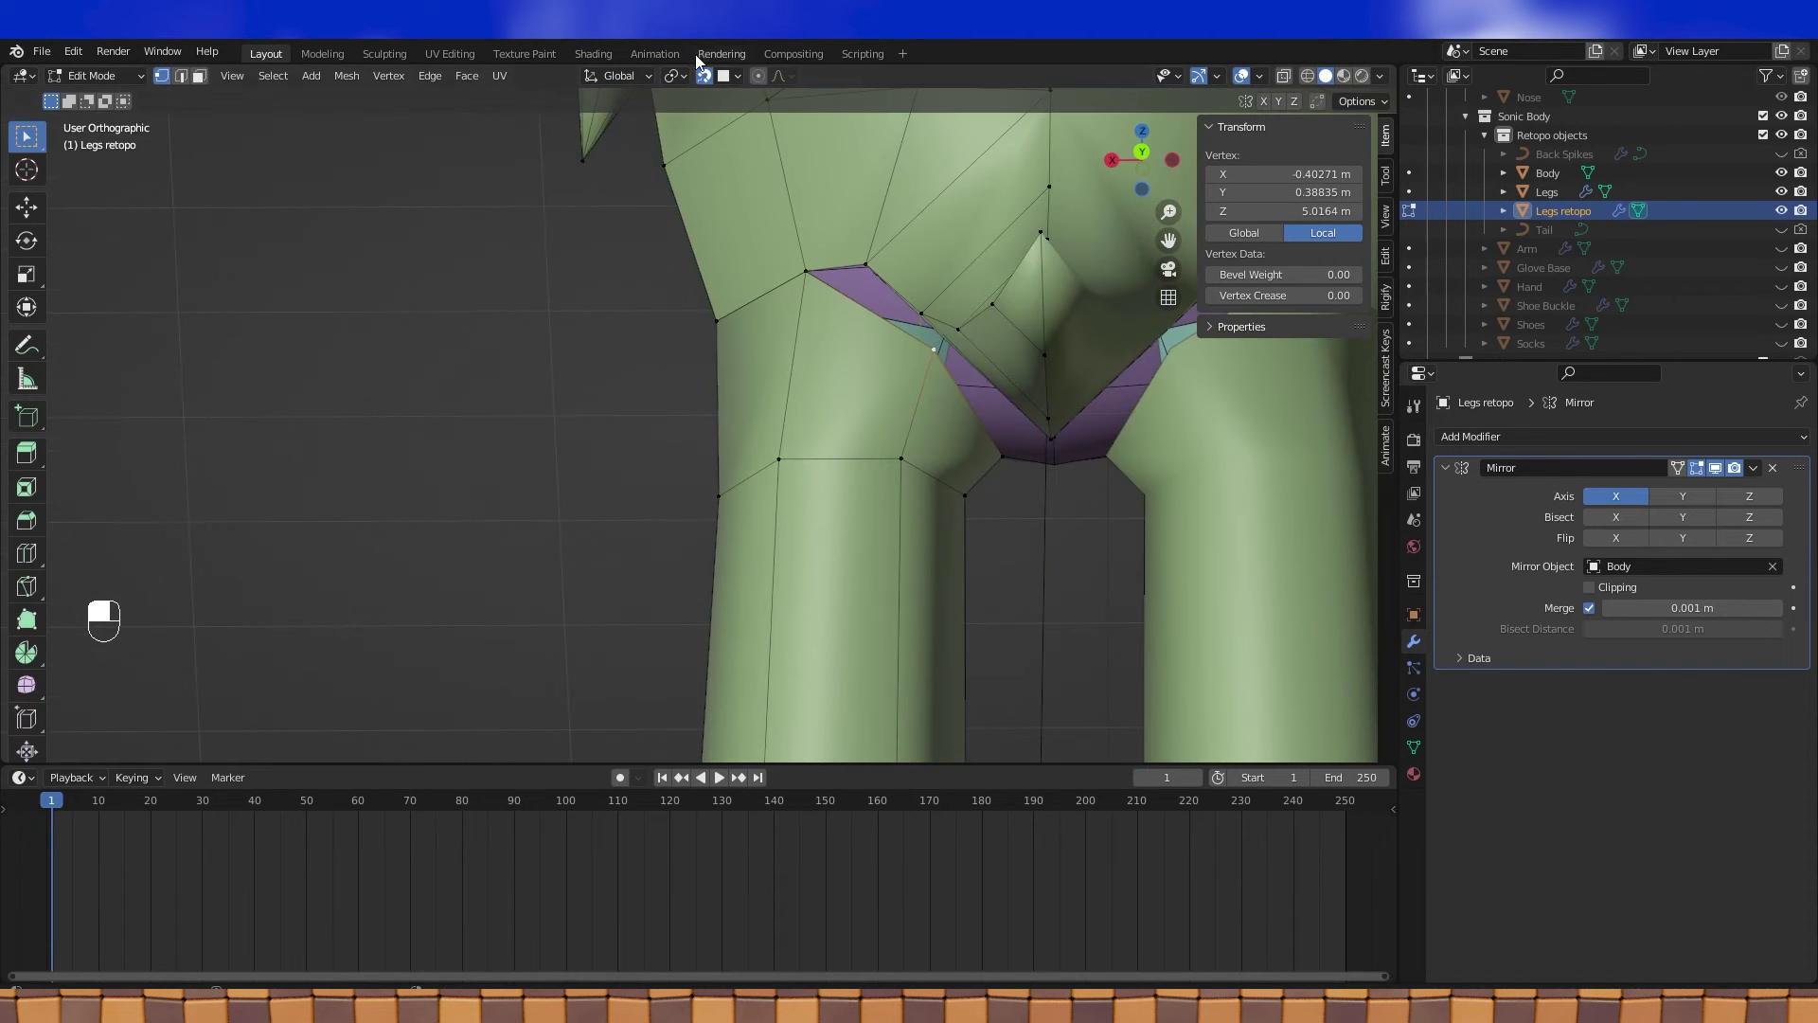
click(725, 76)
click(748, 136)
key(g)
click(865, 268)
Knife-cut an edge across the leg's inner rear face and subdivide the tail-base edge facing it
middle_drag(865, 268, 975, 460)
middle_drag(974, 461, 927, 444)
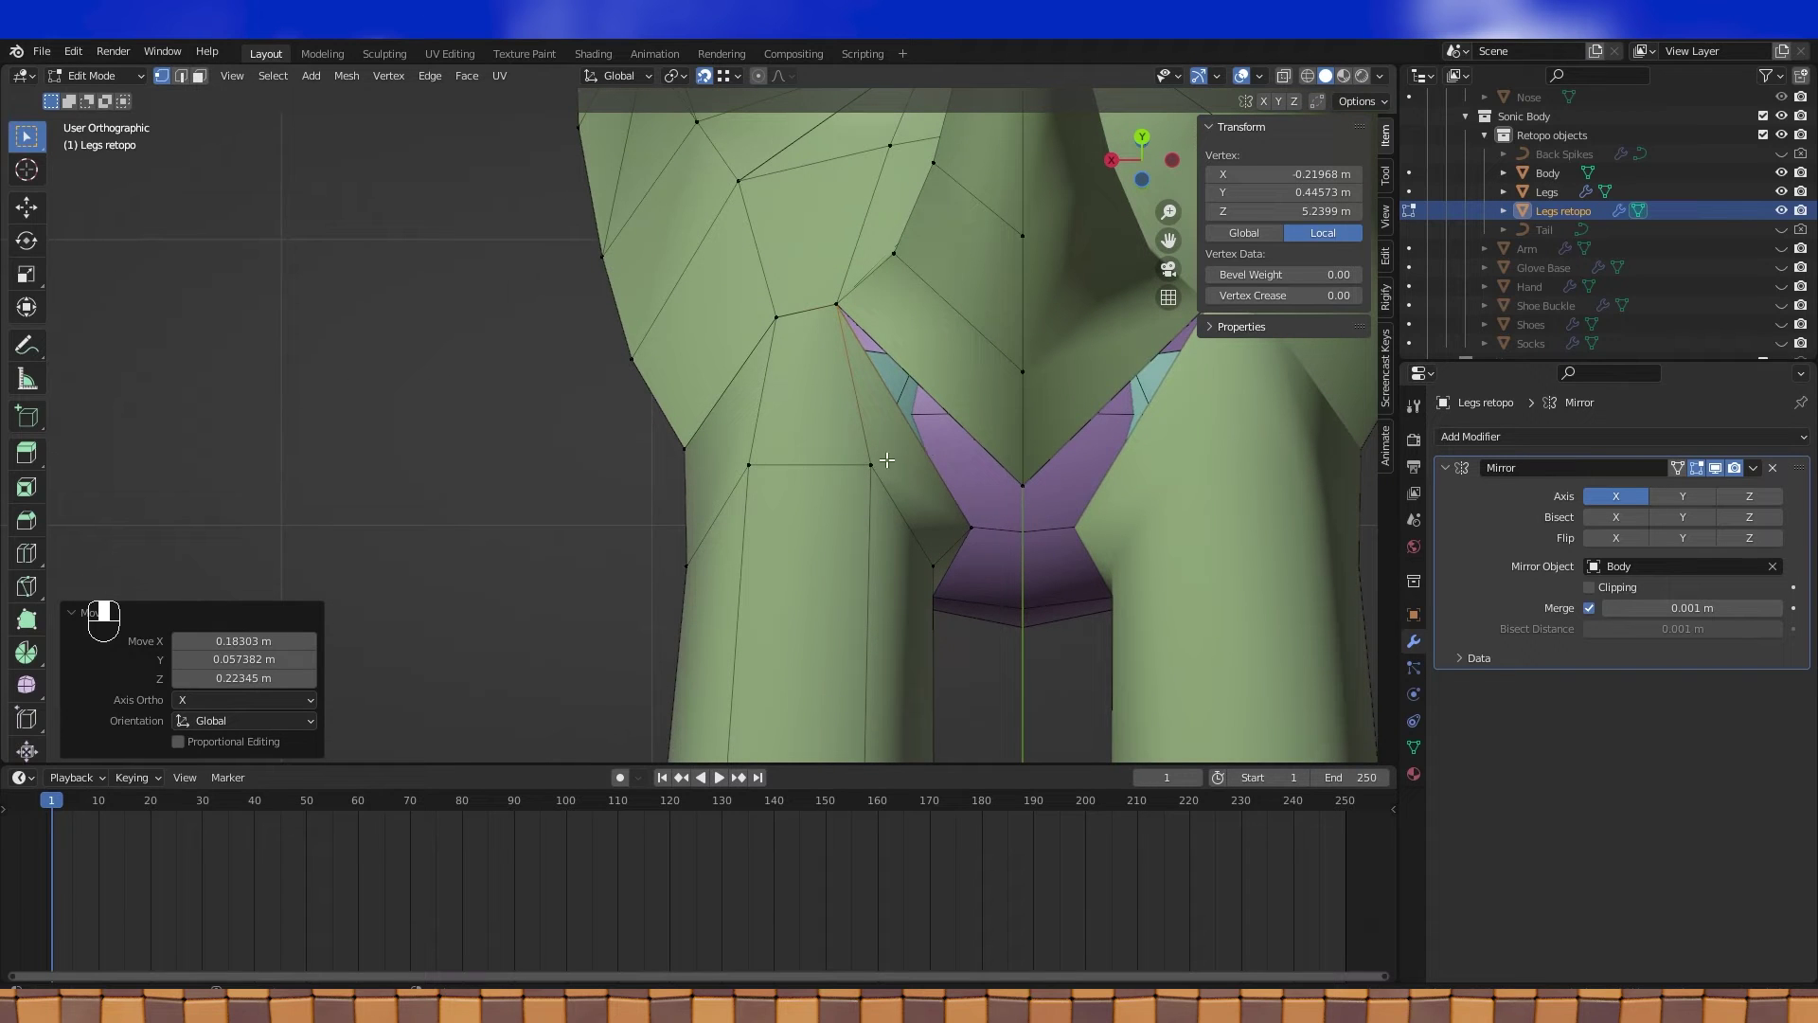
key(Return)
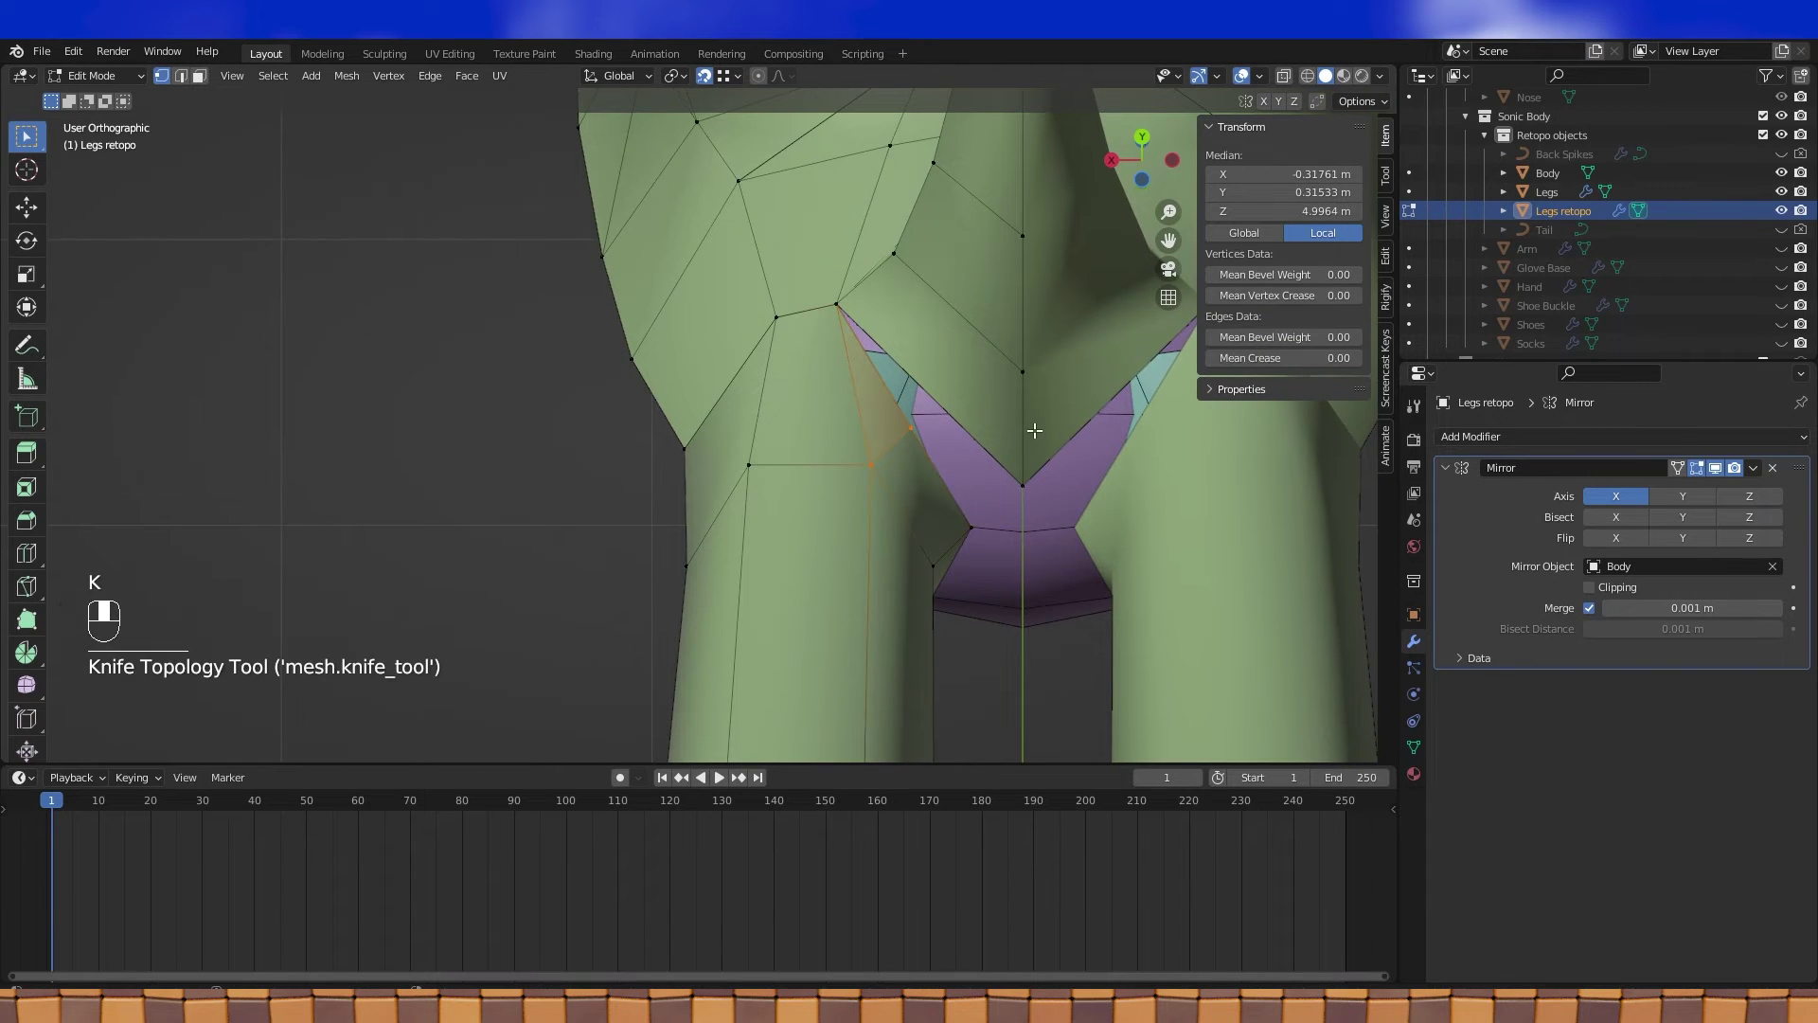
middle_drag(1033, 432, 1013, 413)
shift+click(840, 305)
key(space)
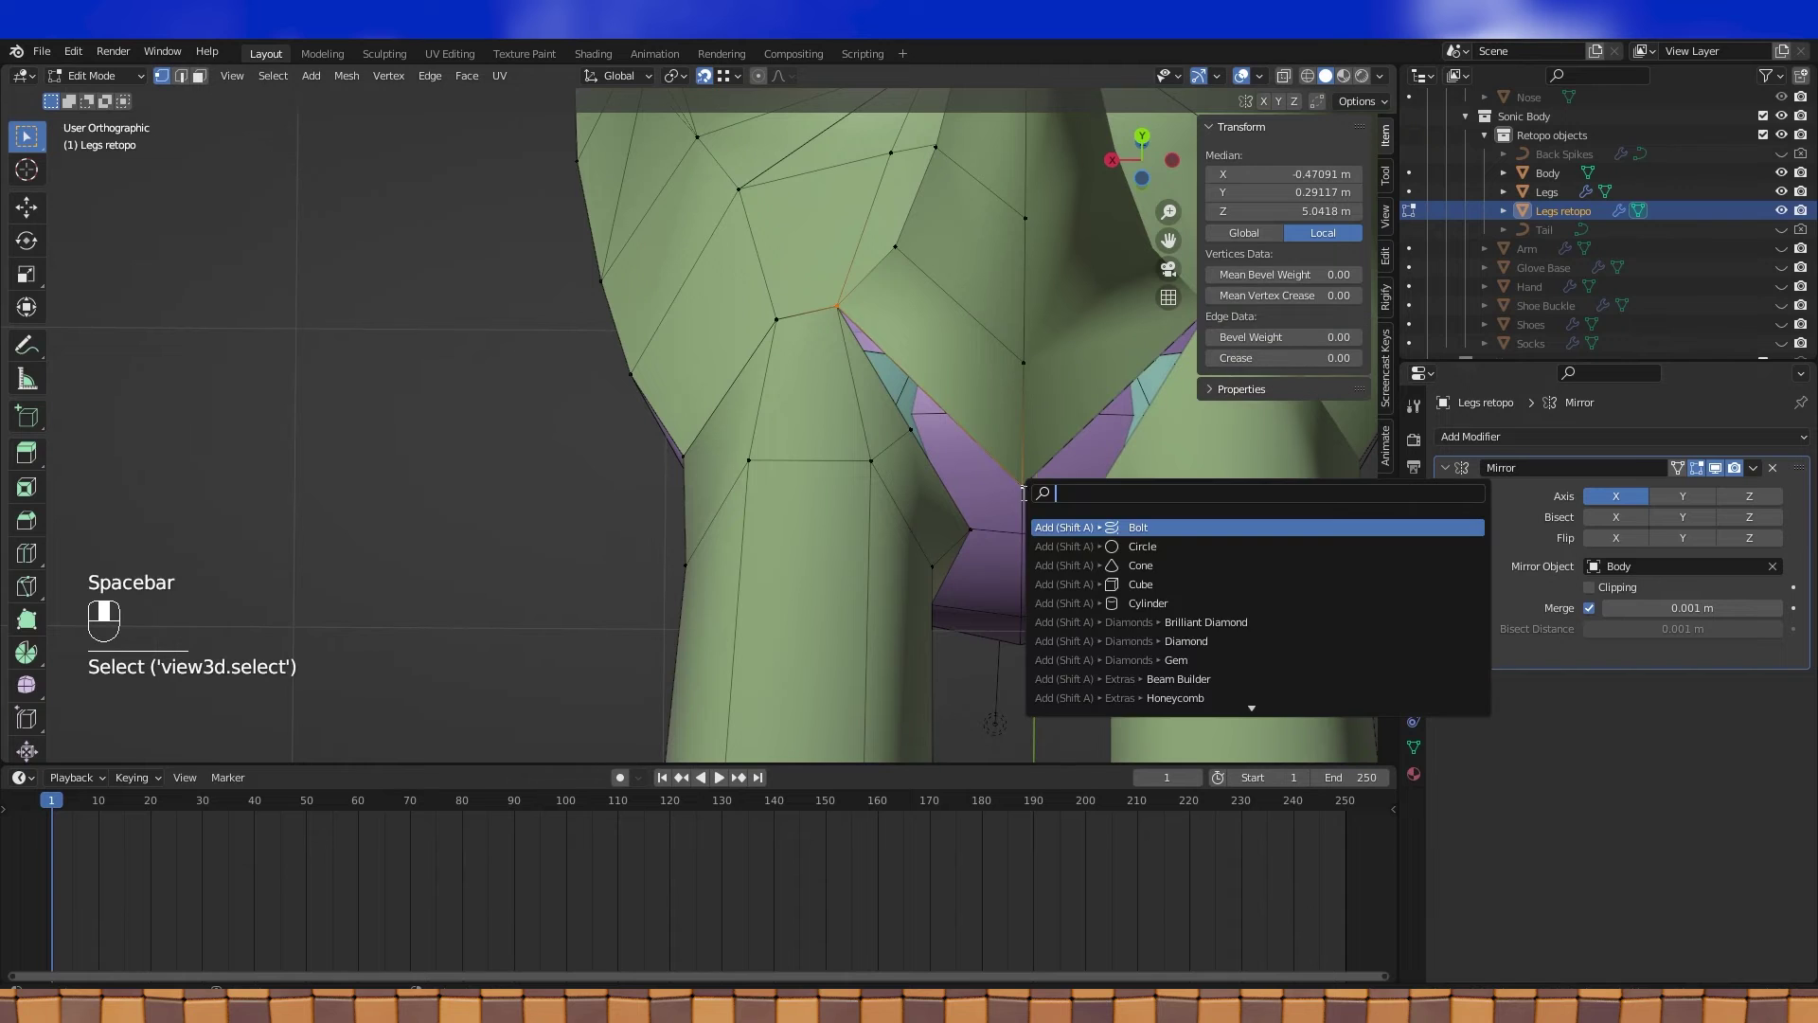
text(sub)
click(1126, 527)
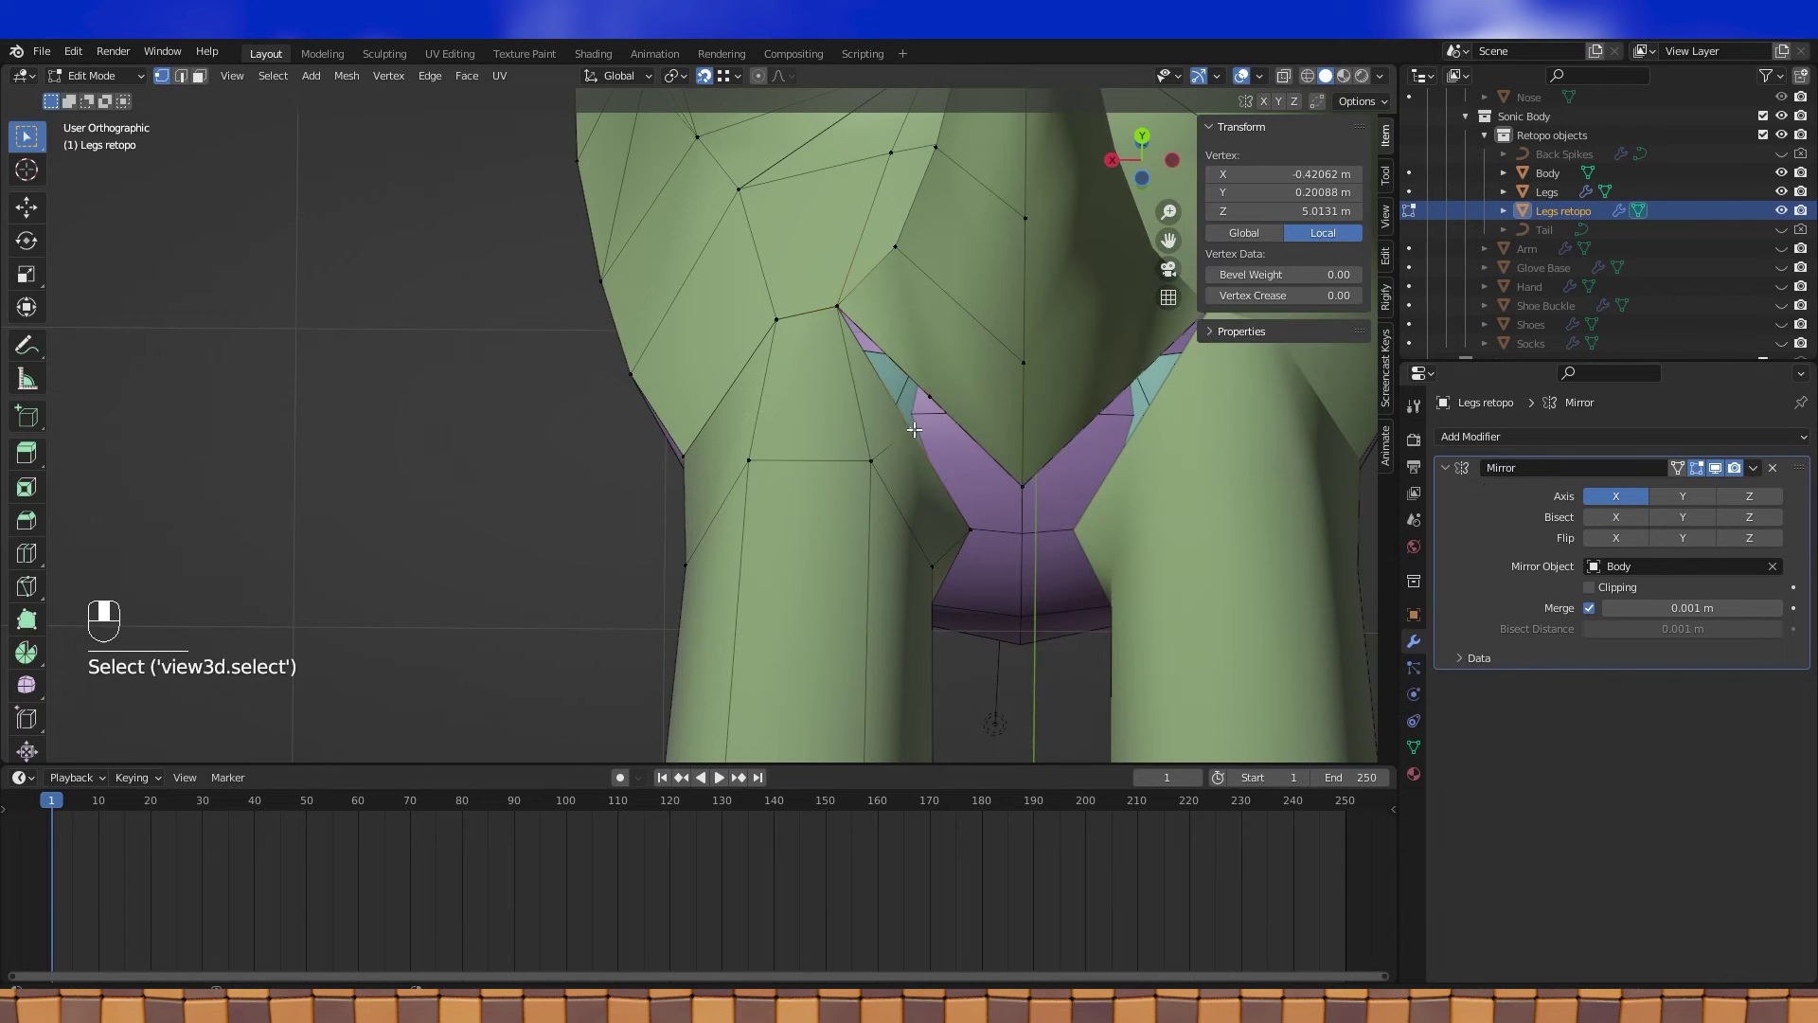
Merge the leg's knife-cut vertex into the tail-base edge's new midpoint with At Last
click(927, 404)
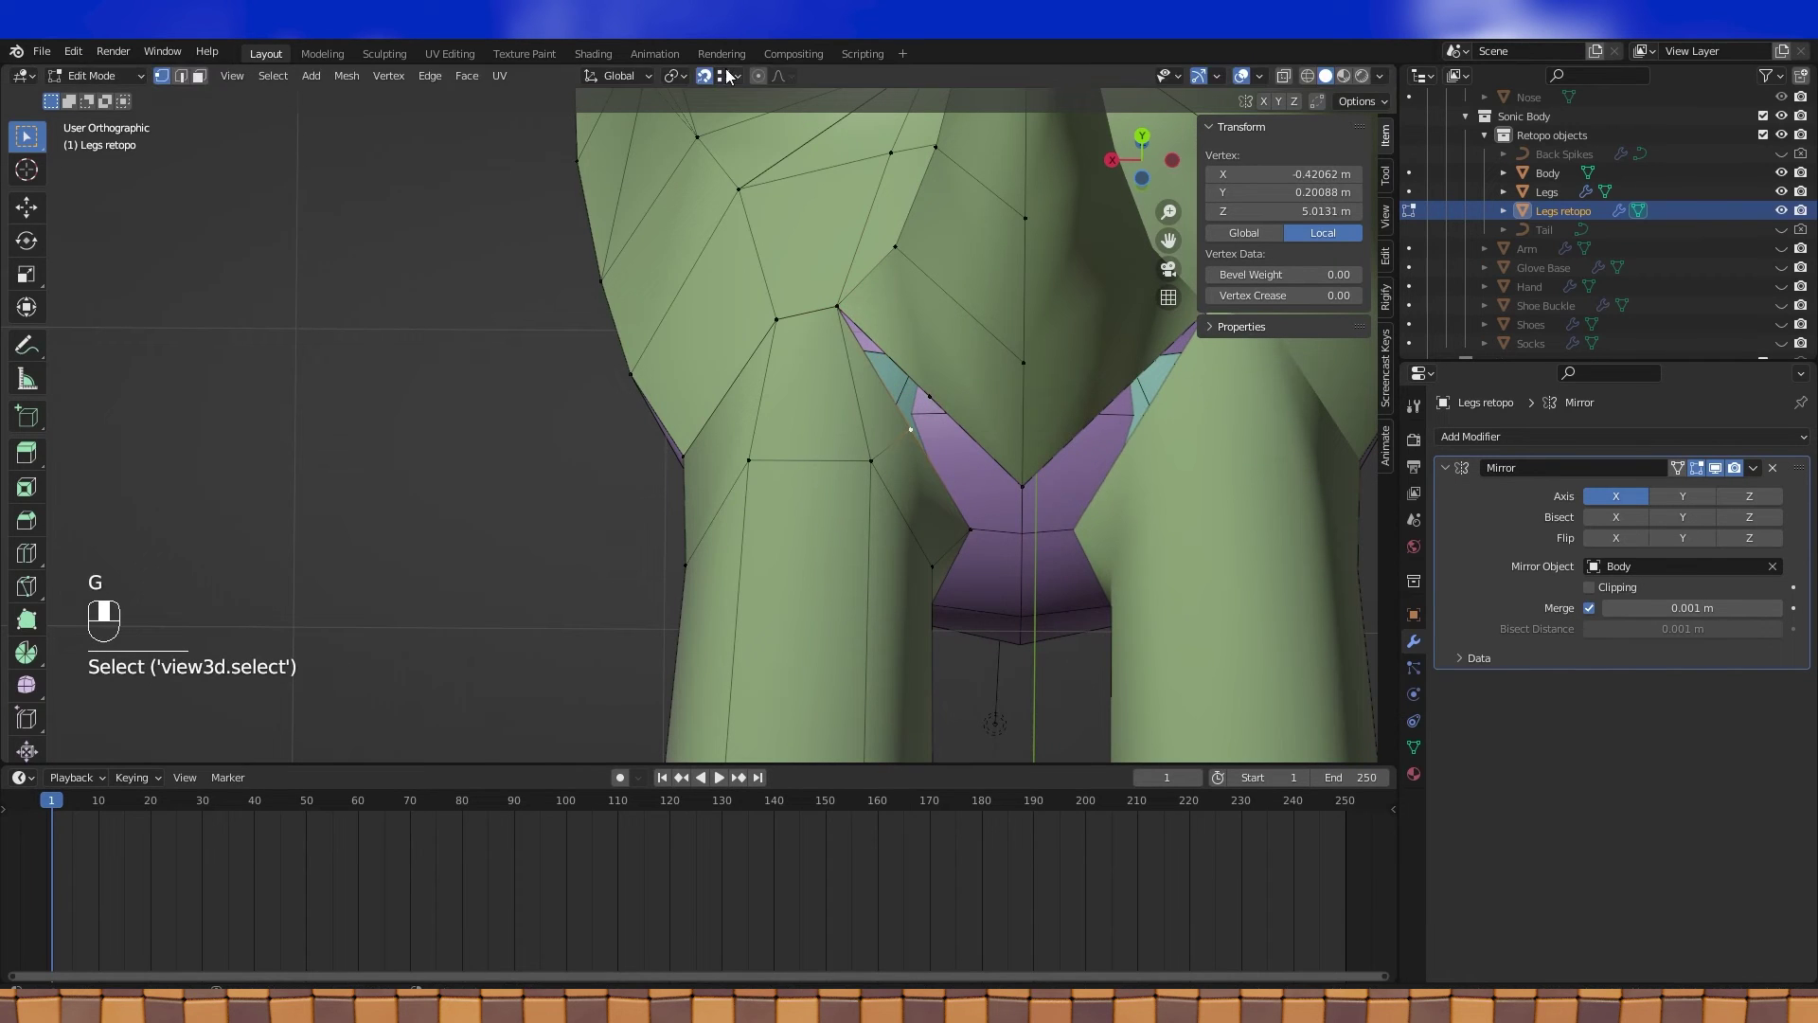
shift+click(933, 392)
key(m)
click(935, 396)
shift+middle_drag(934, 396, 910, 447)
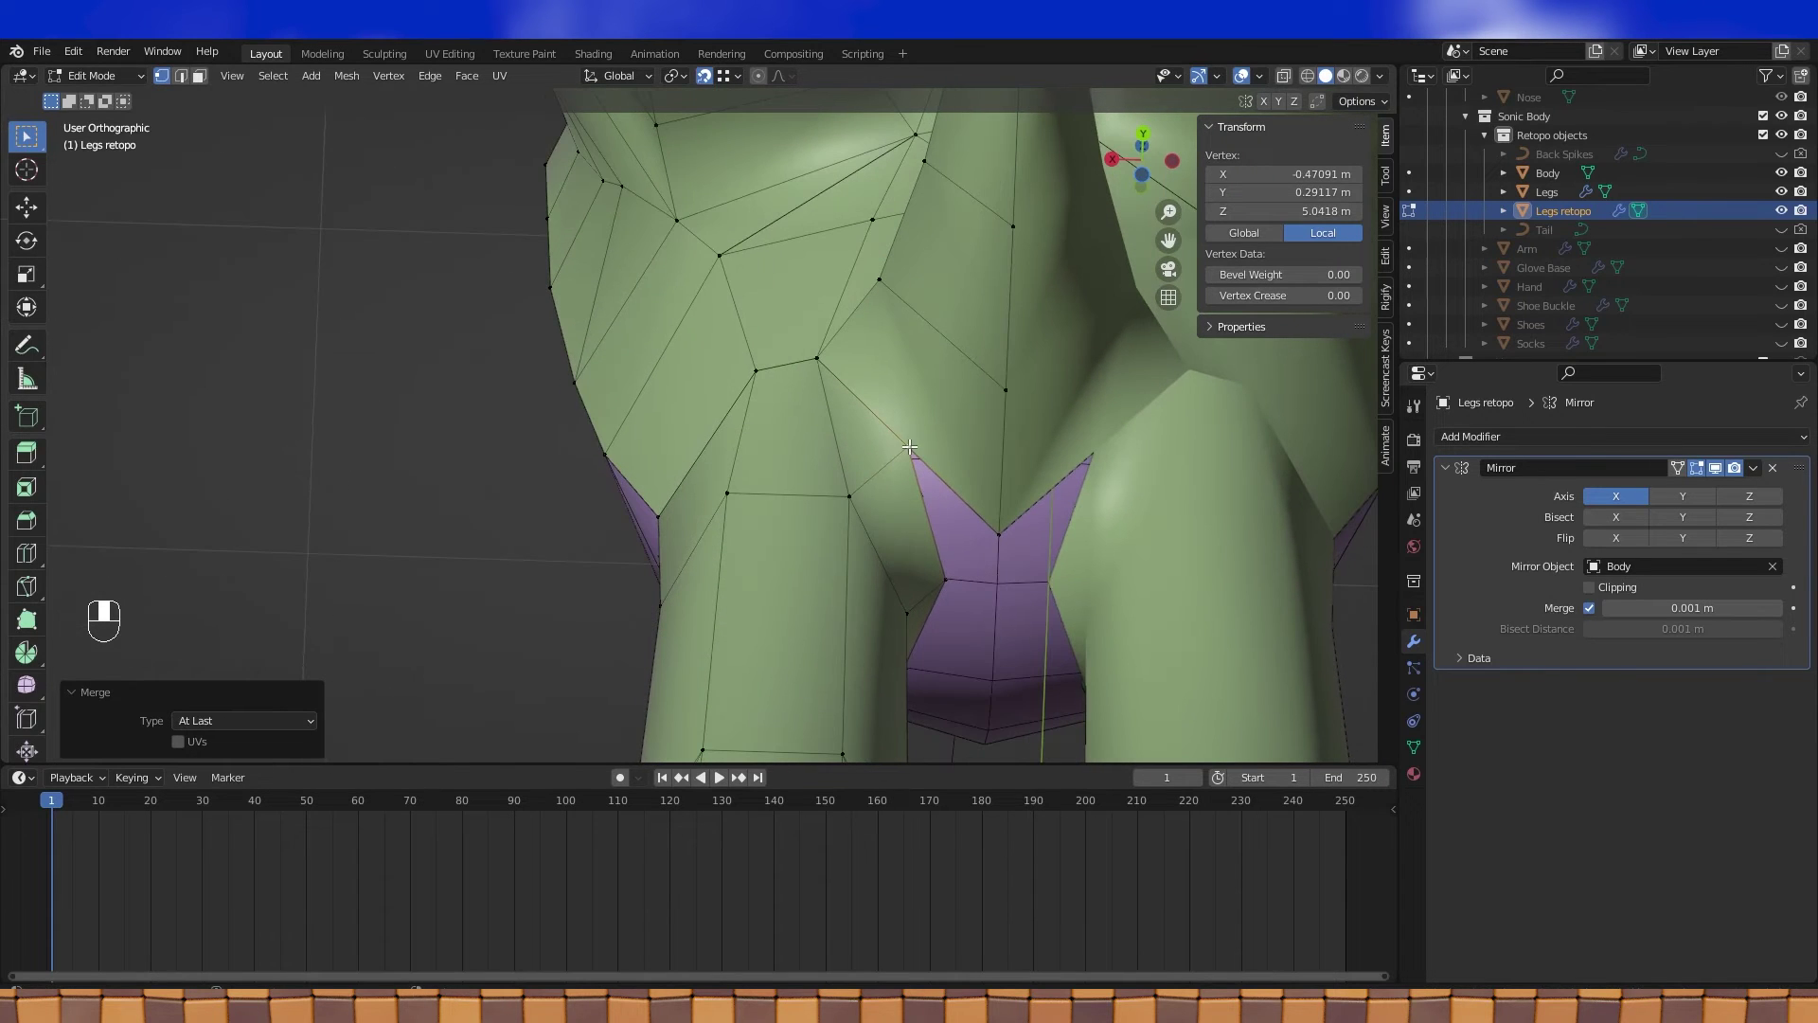
Knife-cut an edge from the merged vertex across the tail's underside to the centre line
click(1002, 466)
key(Return)
mouse_move(978, 499)
middle_down()
mouse_move(970, 477)
mouse_move(955, 502)
middle_up()
key(Return)
Extrude the inner thigh vertex to the crotch's centre line and fill the gap up to the tail's underside
click(935, 555)
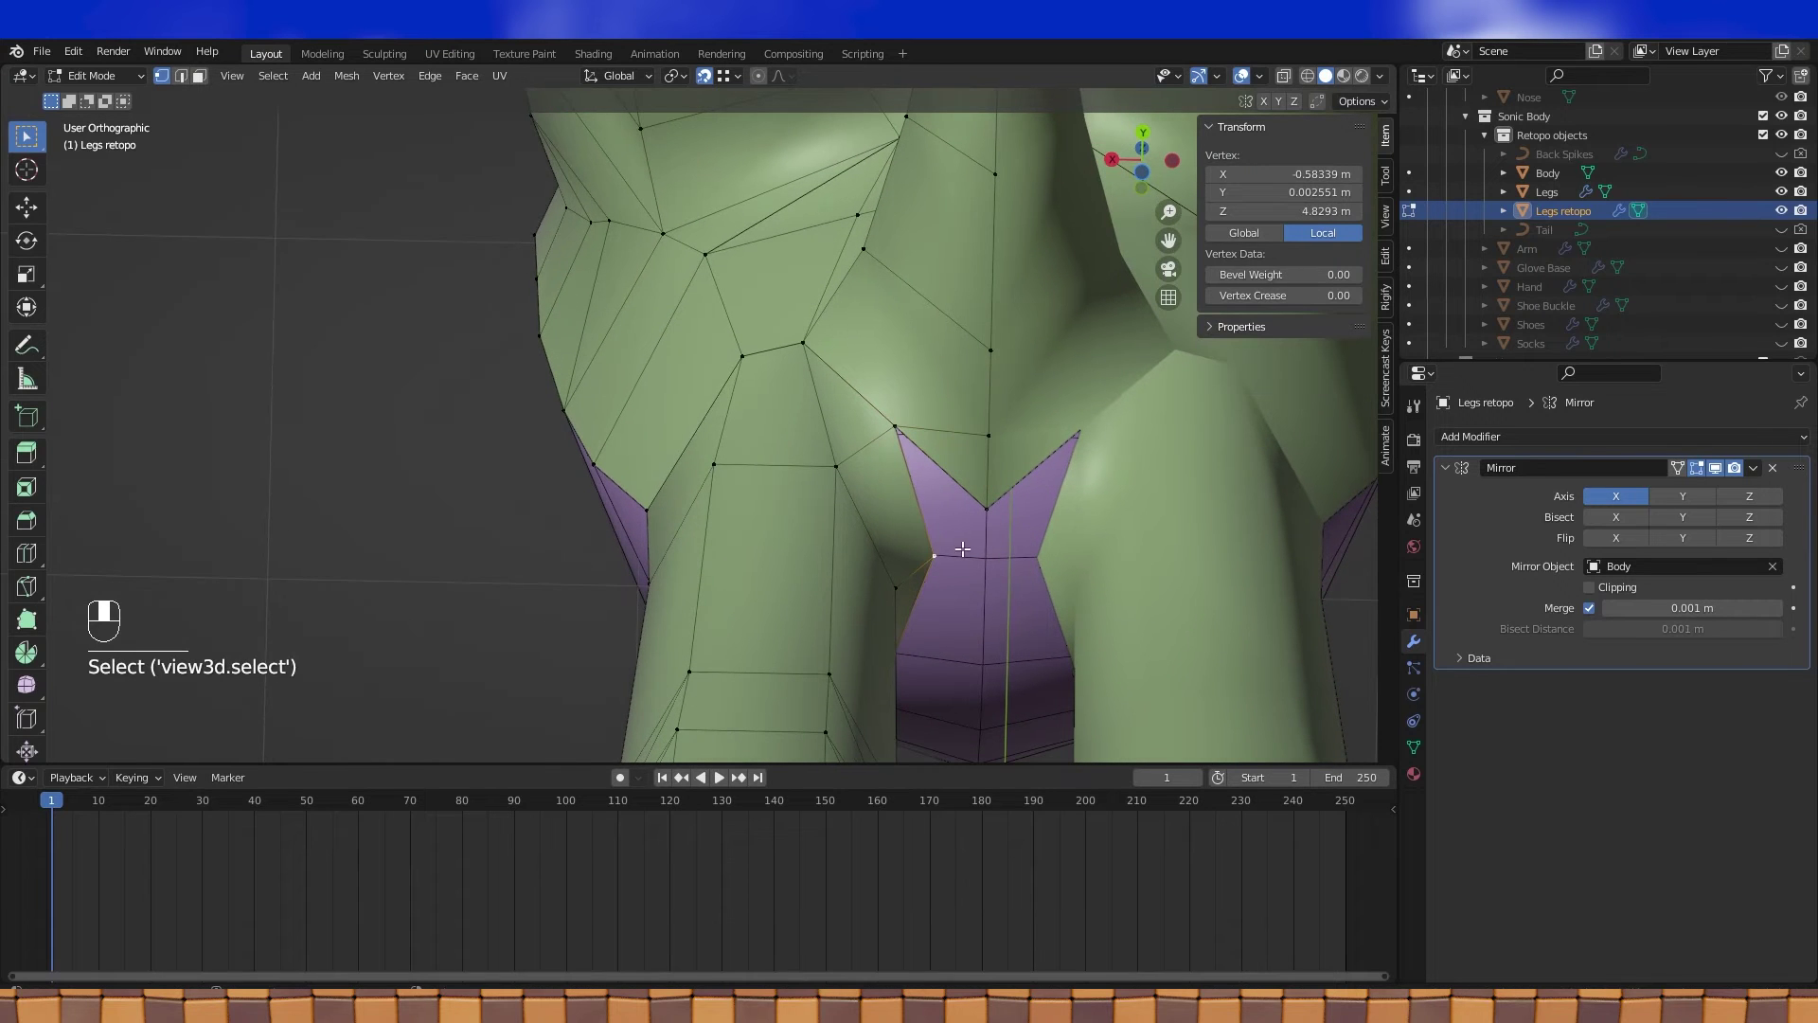
click(987, 559)
shift+click(936, 548)
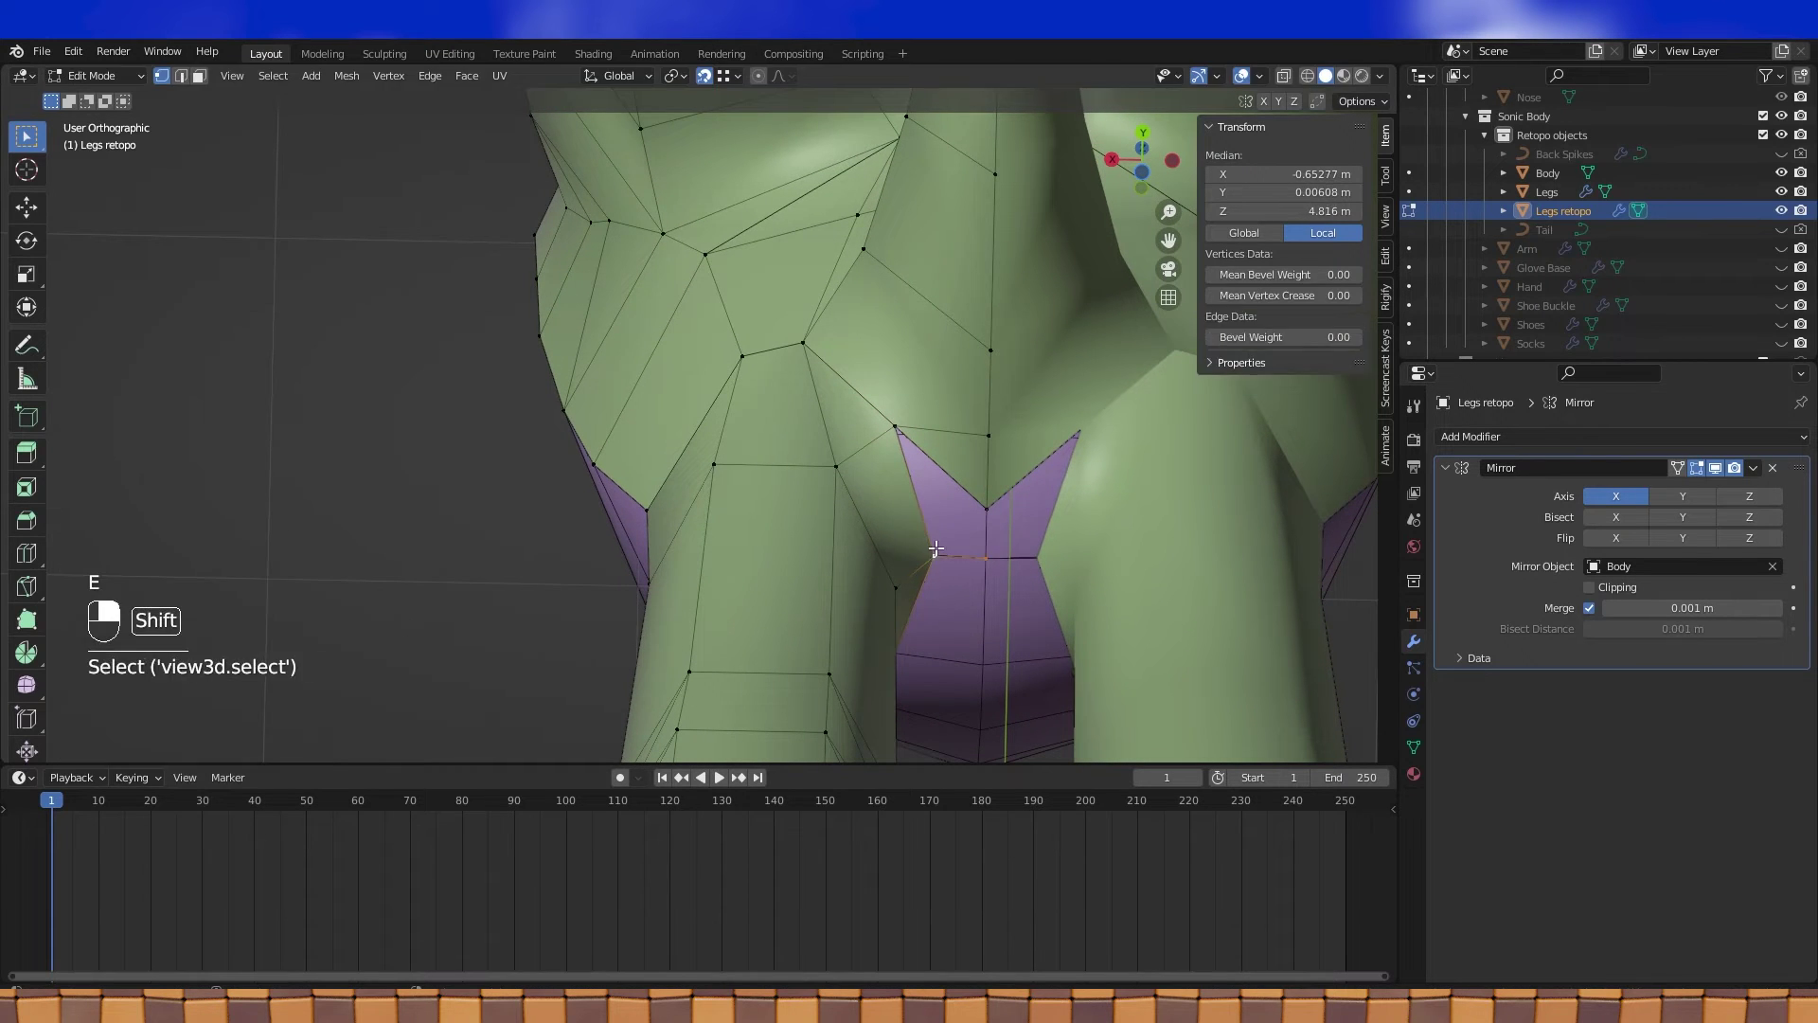
key(f)
Connect the merged inner-leg vertex to the tail's side vertex and rework the edges running from there to the leg
mouse_move(988, 518)
middle_down()
mouse_move(944, 528)
mouse_move(962, 454)
mouse_move(965, 507)
middle_up()
click(908, 507)
shift+click(936, 402)
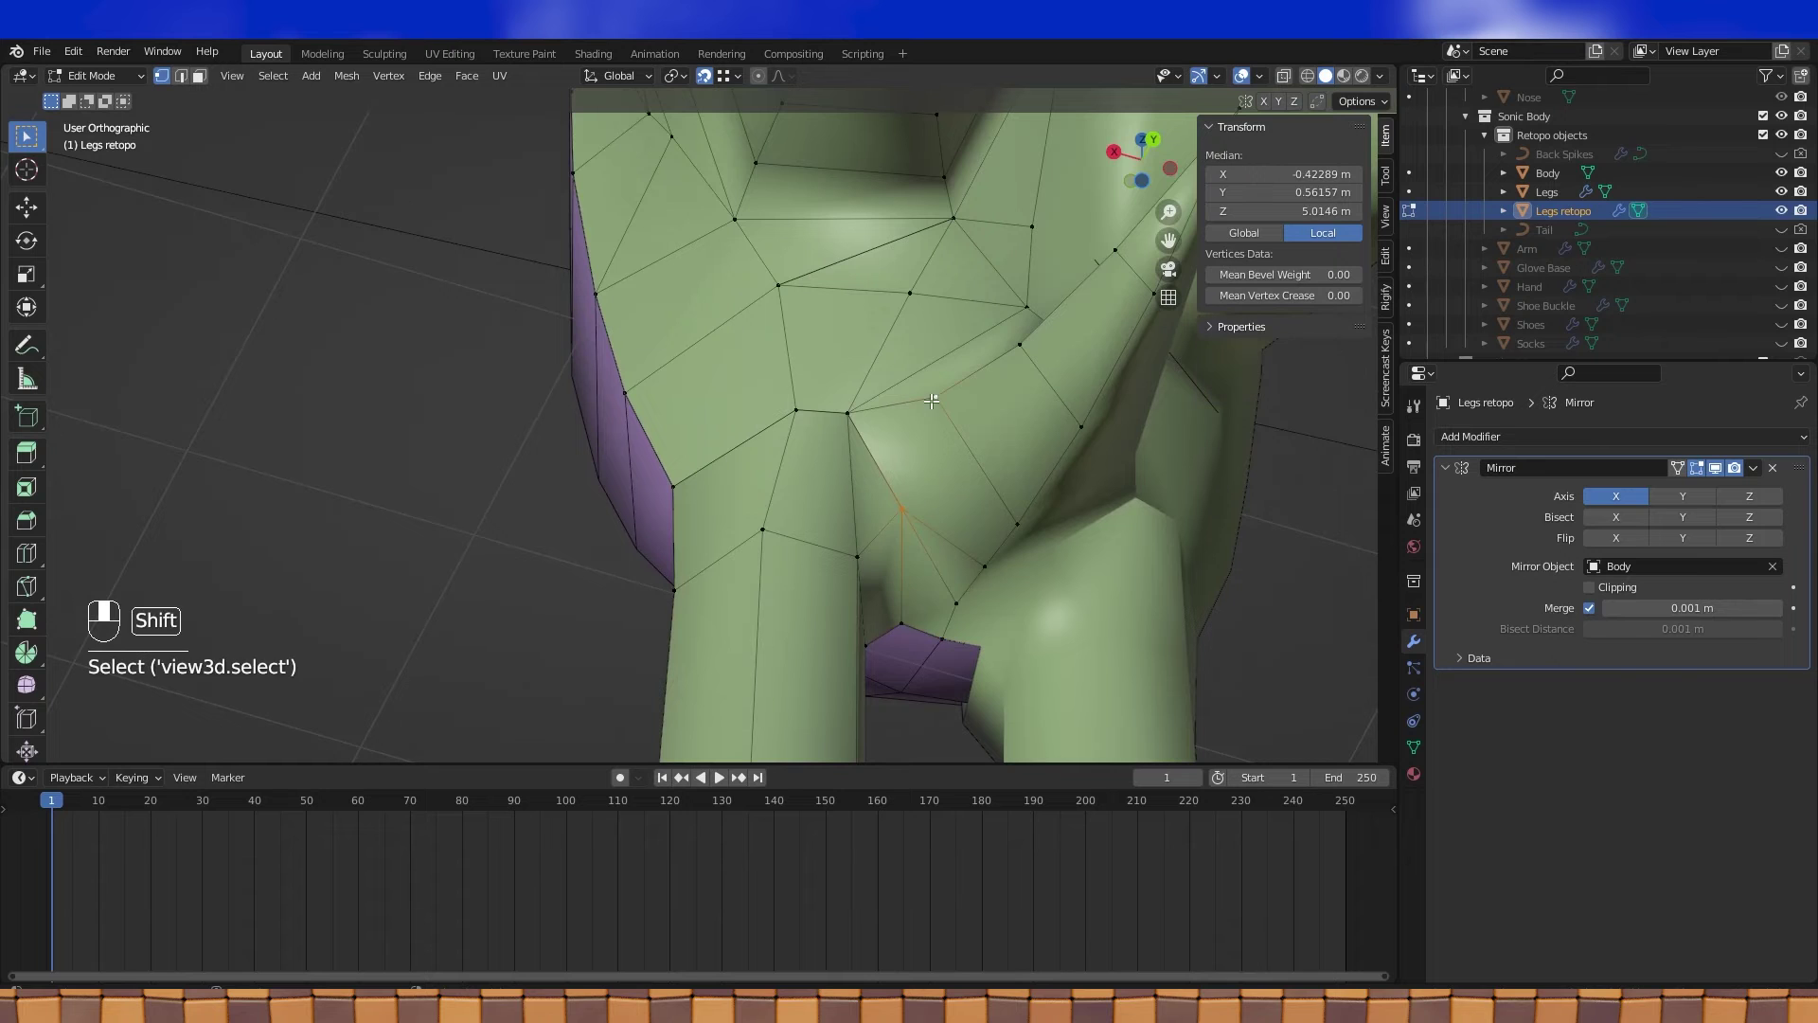
key(j)
middle_drag(935, 406, 956, 496)
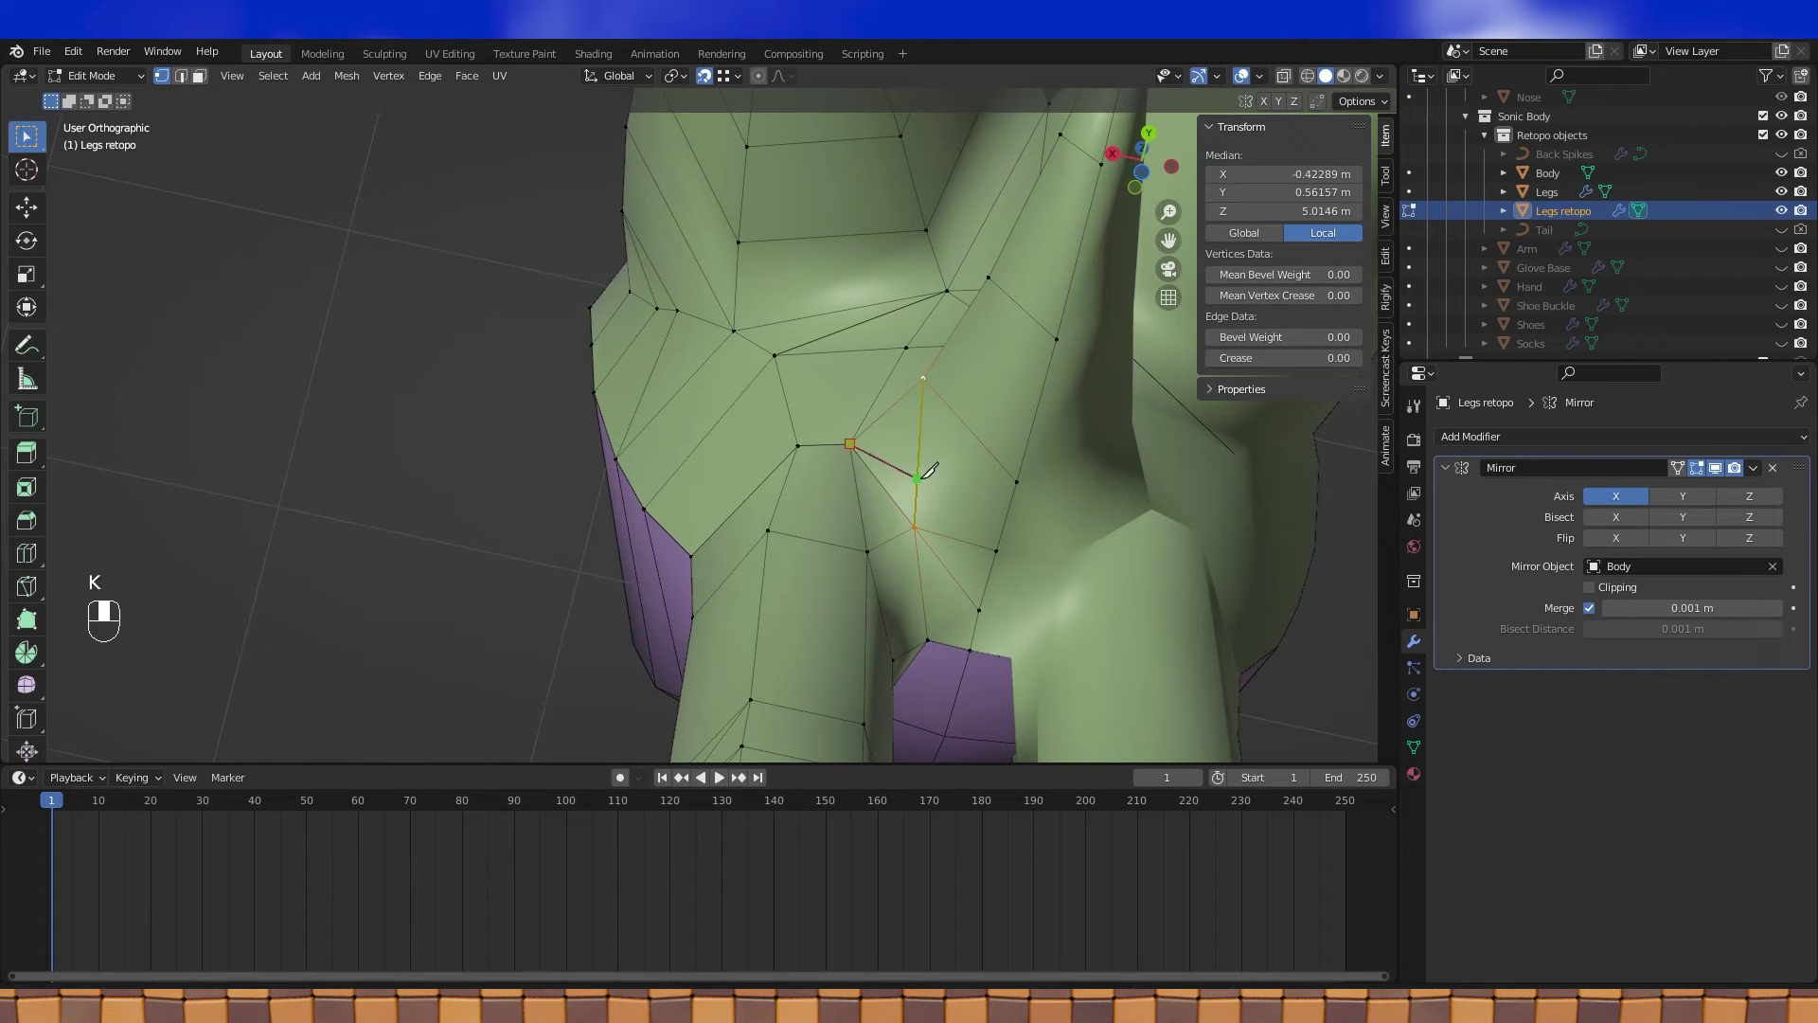
middle_drag(991, 494, 985, 464)
click(874, 541)
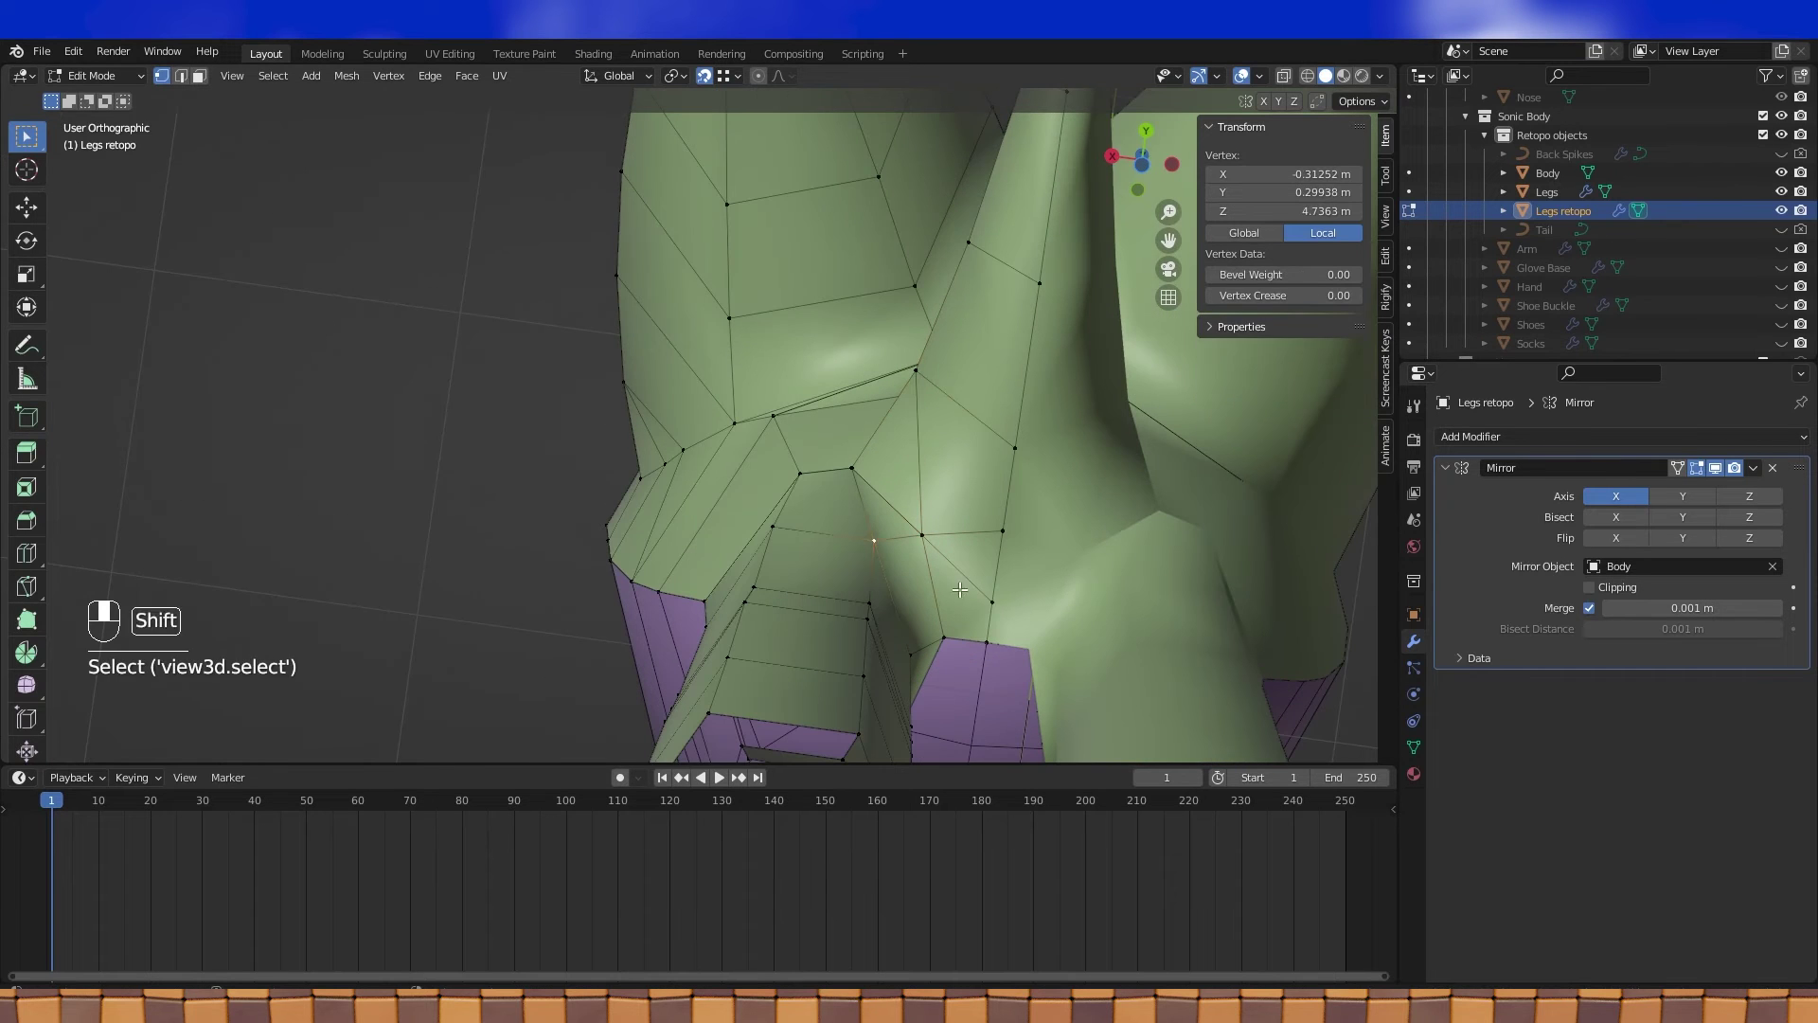
click(920, 534)
middle_drag(955, 493, 965, 548)
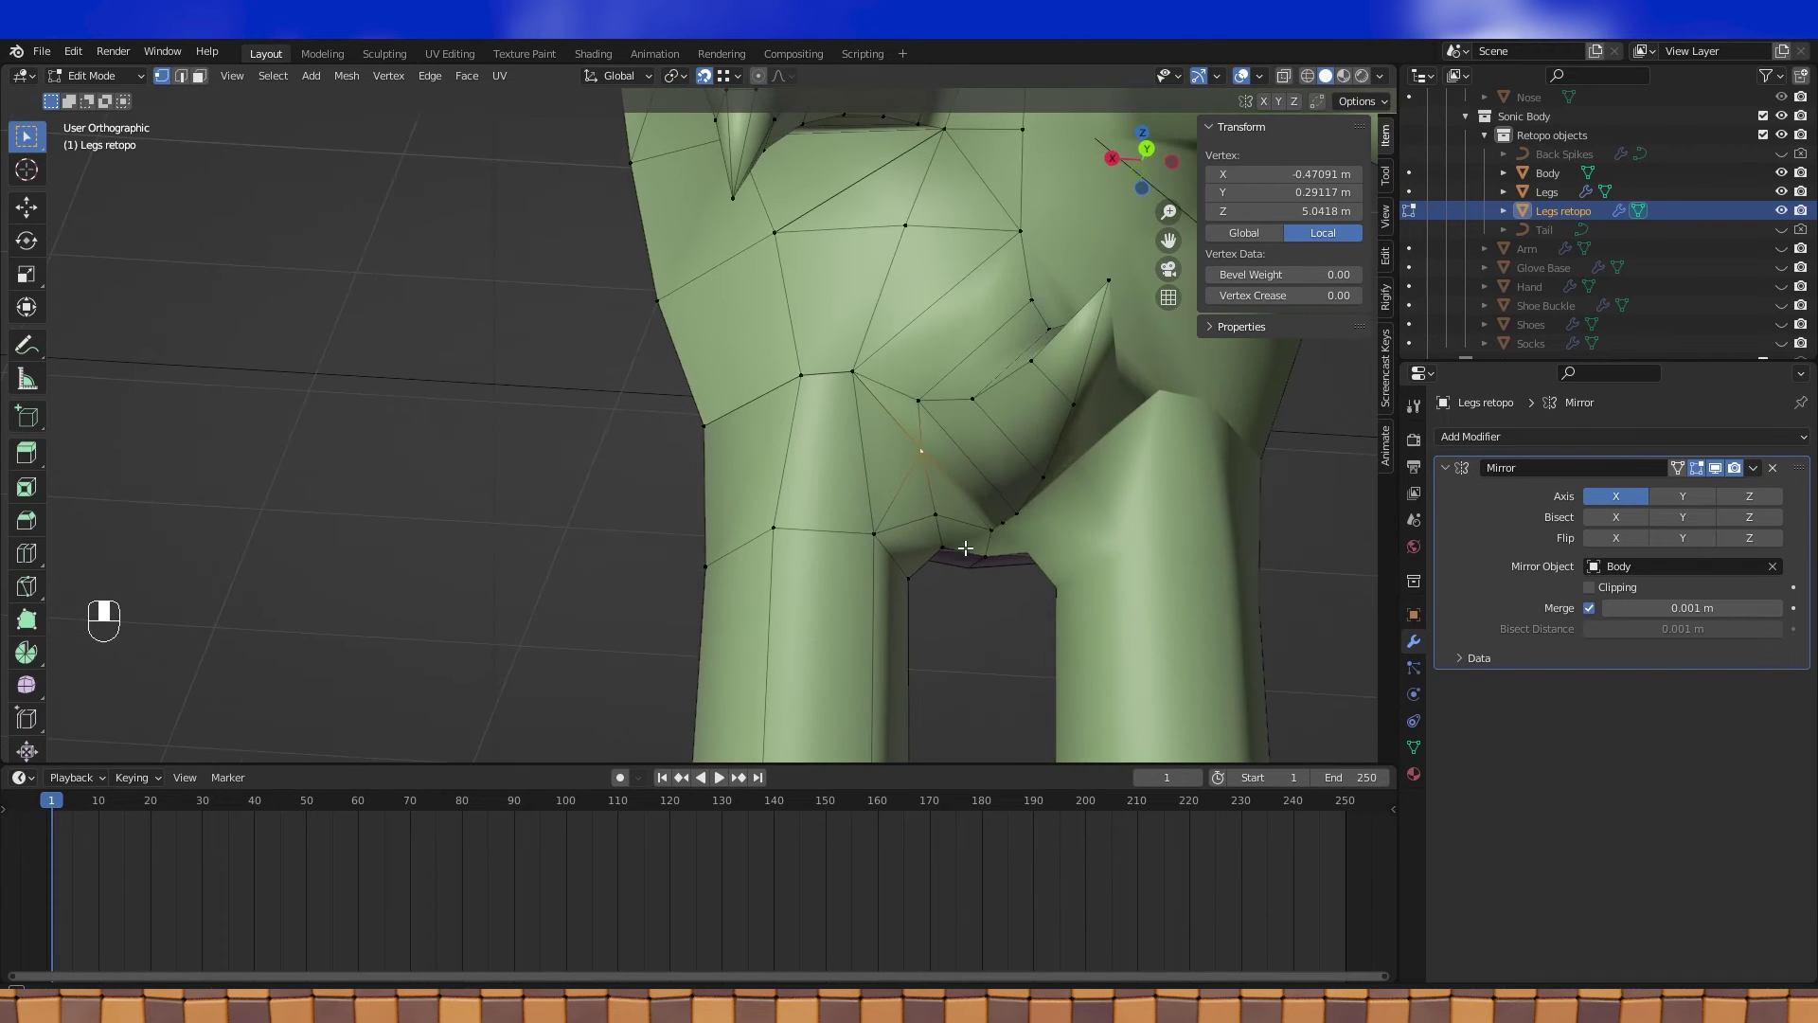
Merge all of the mesh's vertices by distance and inspect the result in Object Mode
key(a)
key(m)
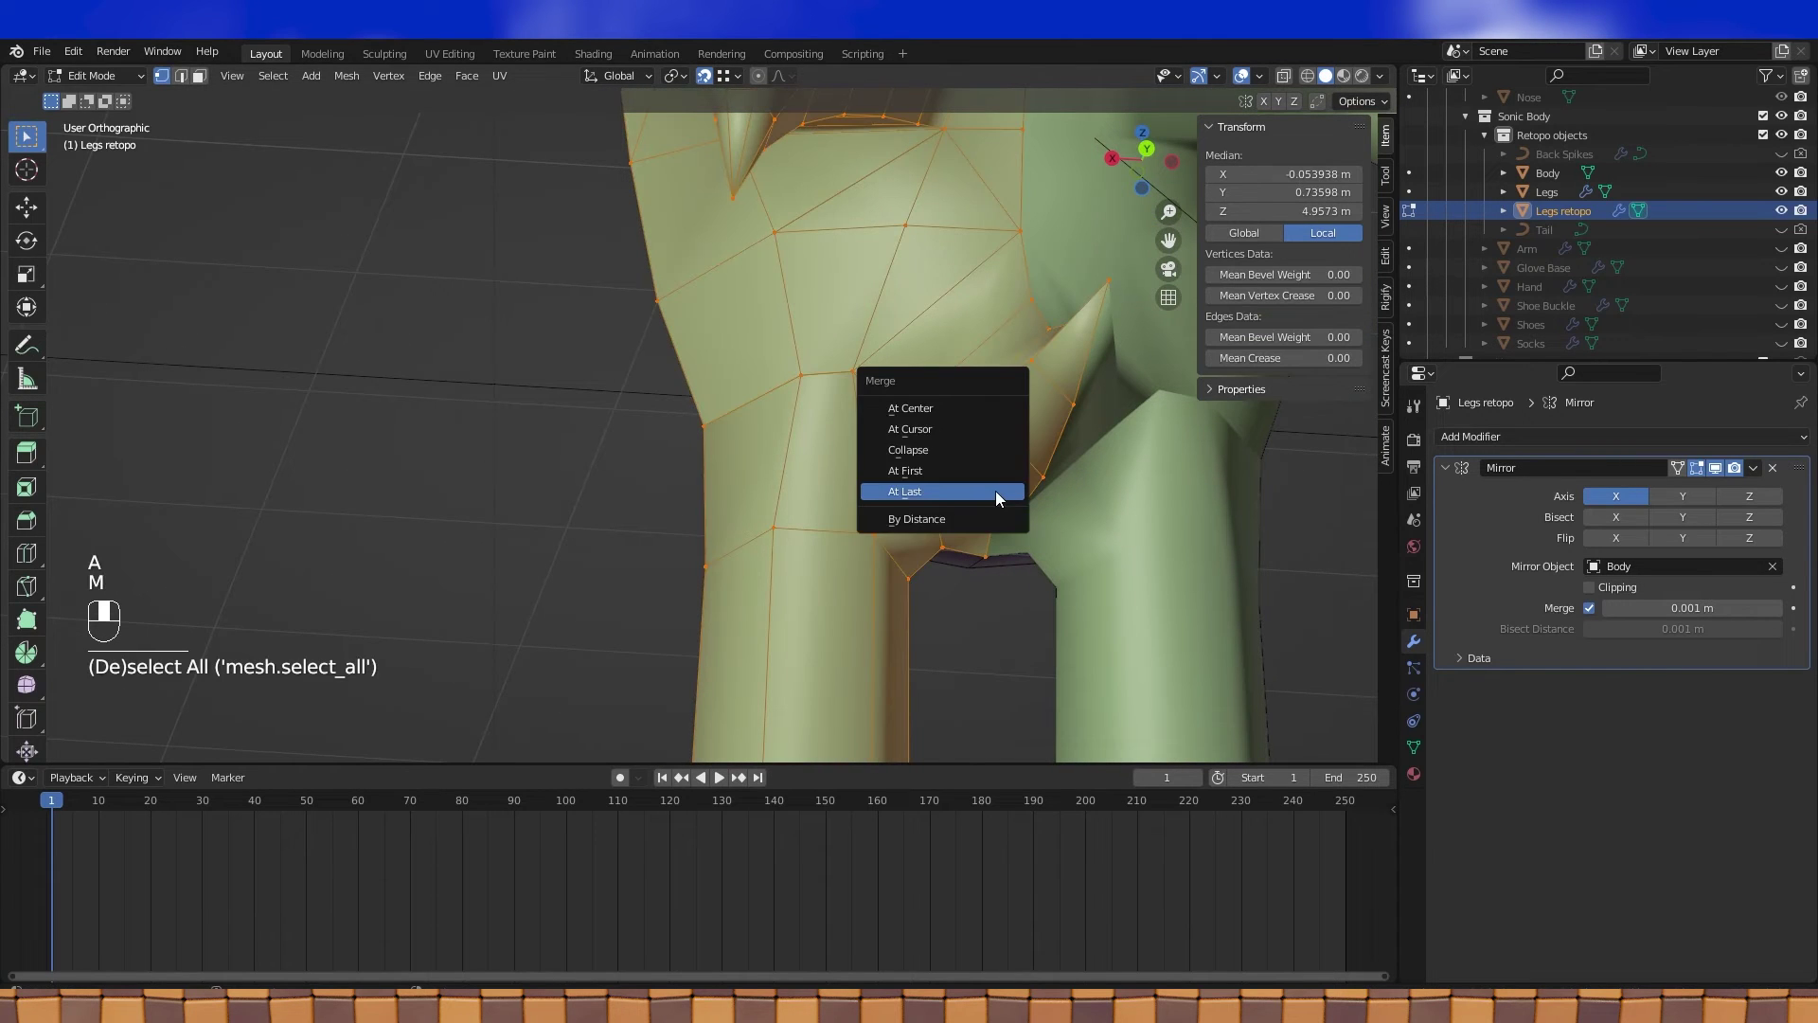
click(952, 520)
key(Tab)
middle_drag(985, 476, 801, 520)
key(Tab)
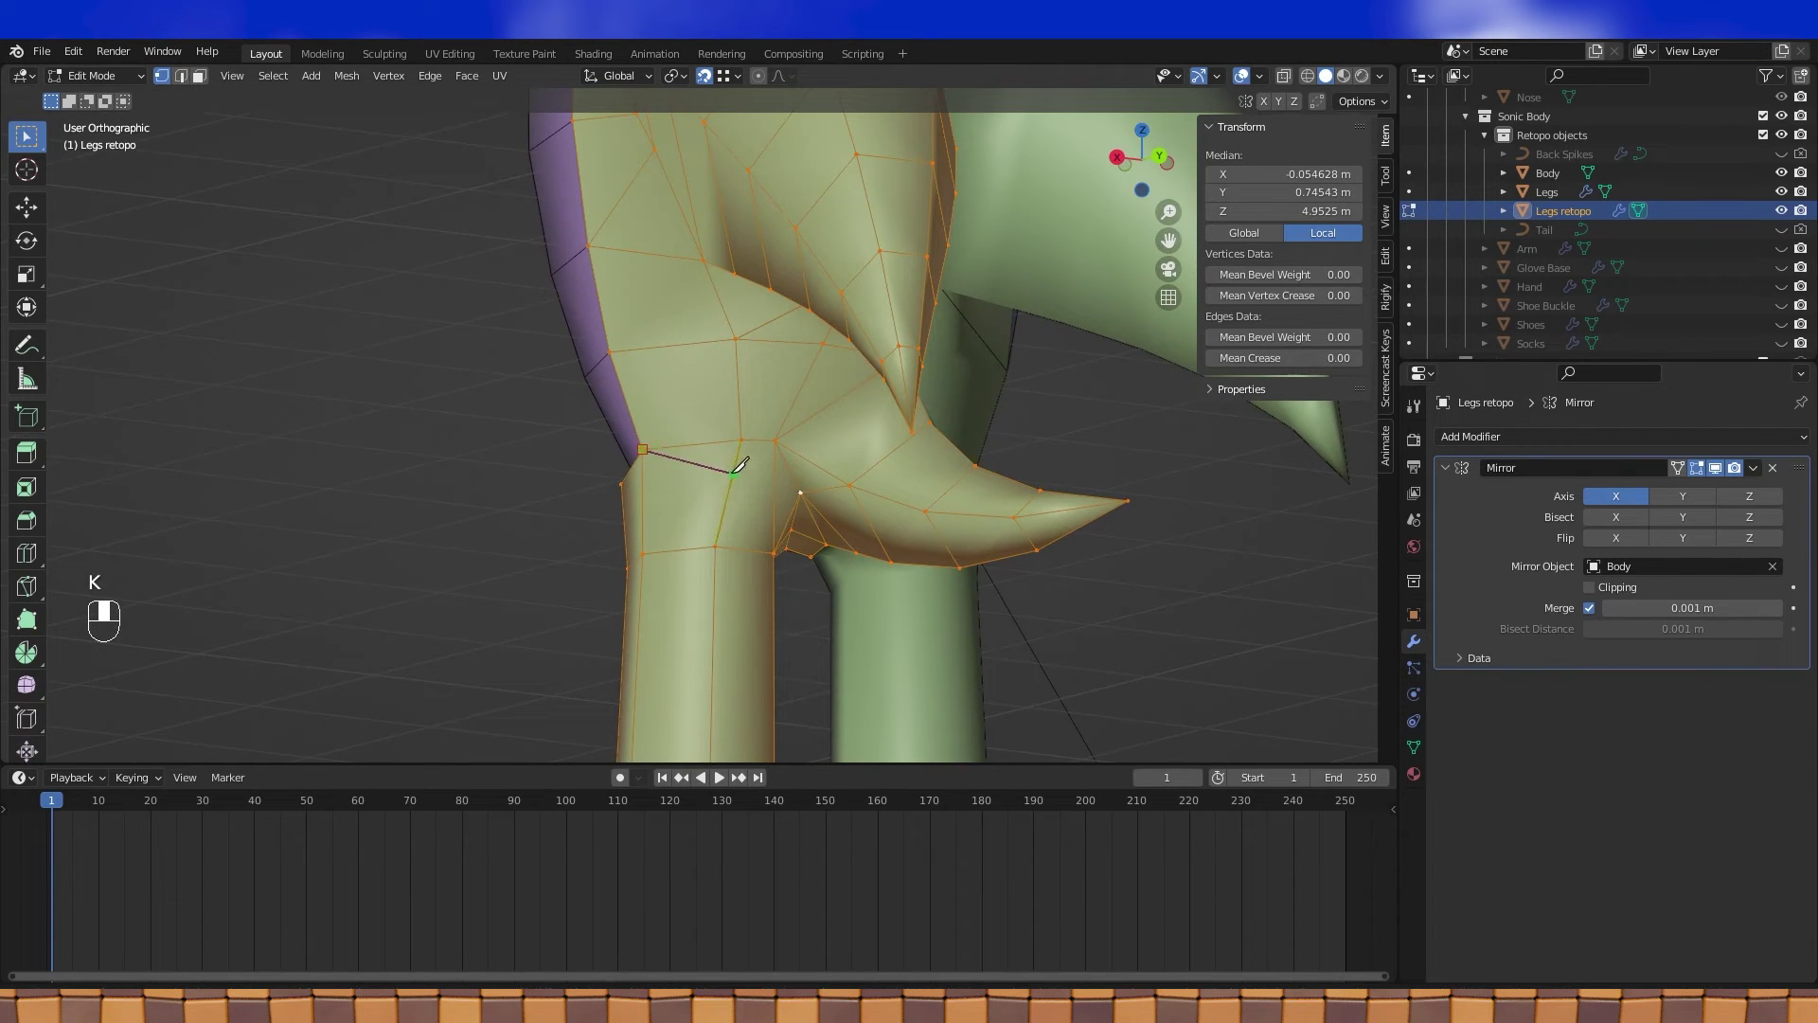
Knife-cut an edge across the leg's upper outer side and check the whole mesh in Object Mode
key(Return)
middle_drag(800, 492, 926, 452)
scroll(792, 515, up, 2)
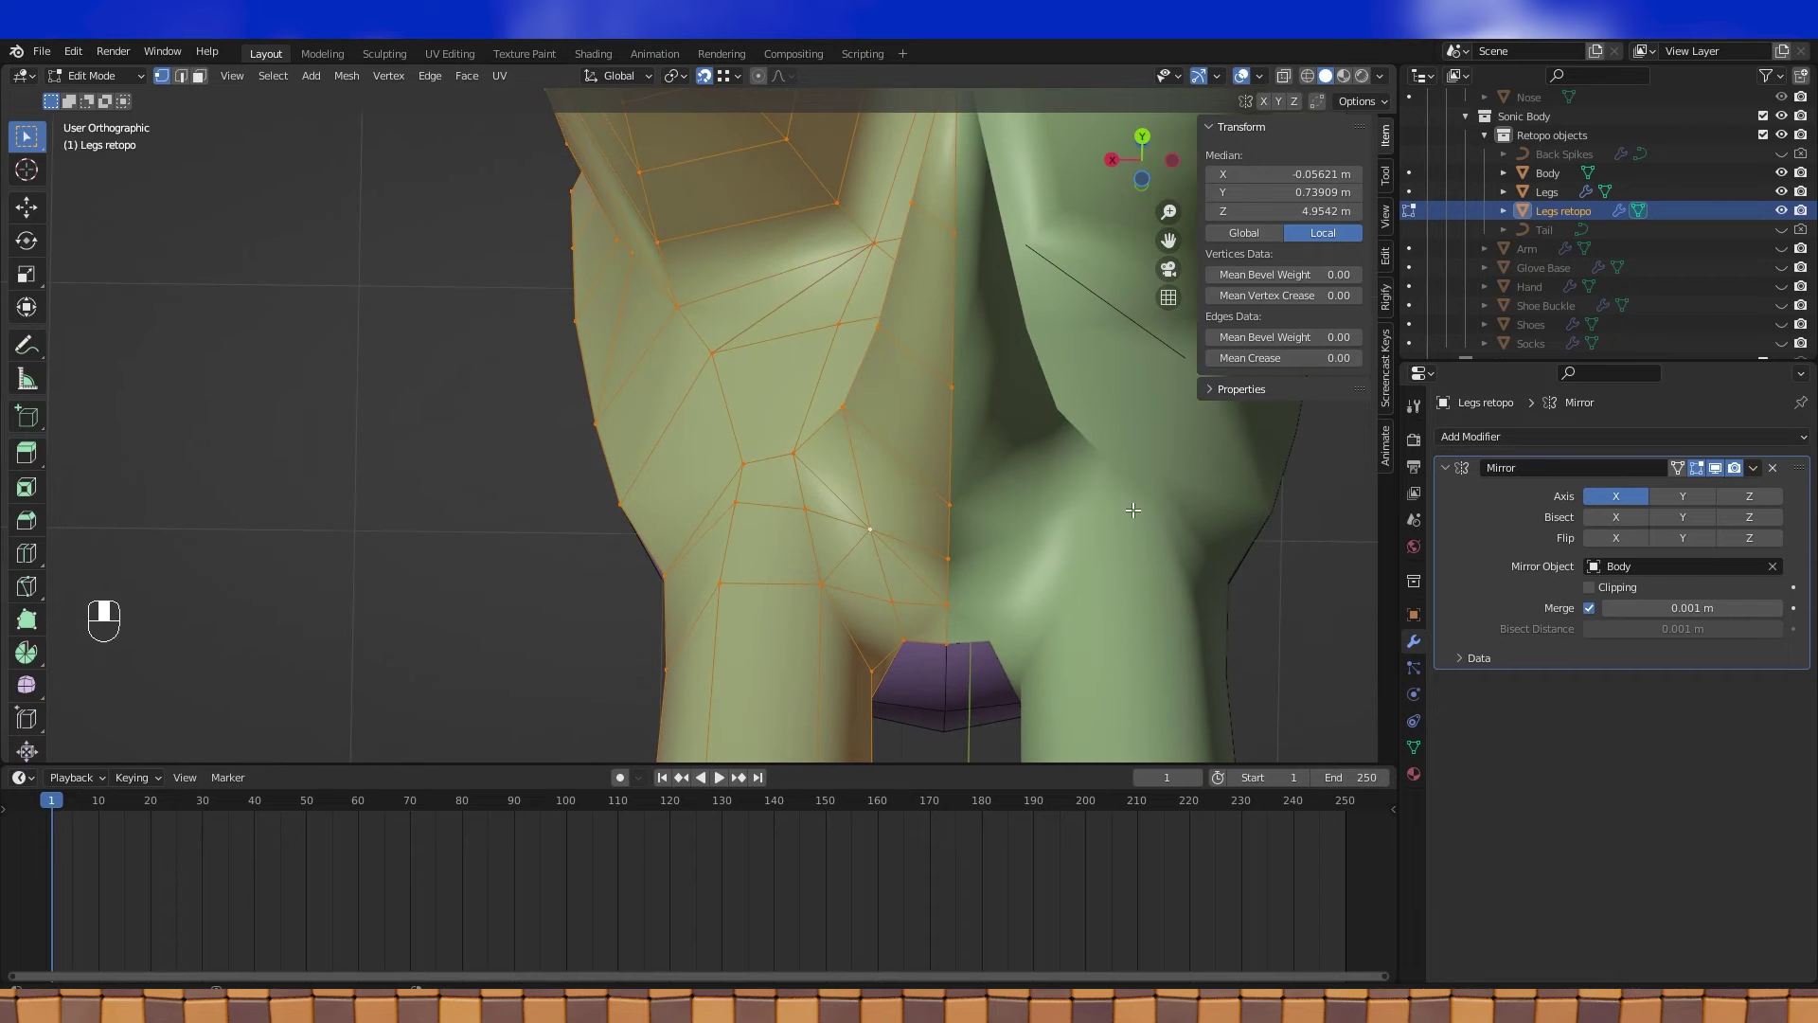
middle_drag(957, 506, 797, 699)
key(Tab)
scroll(809, 530, down, 3)
key(Tab)
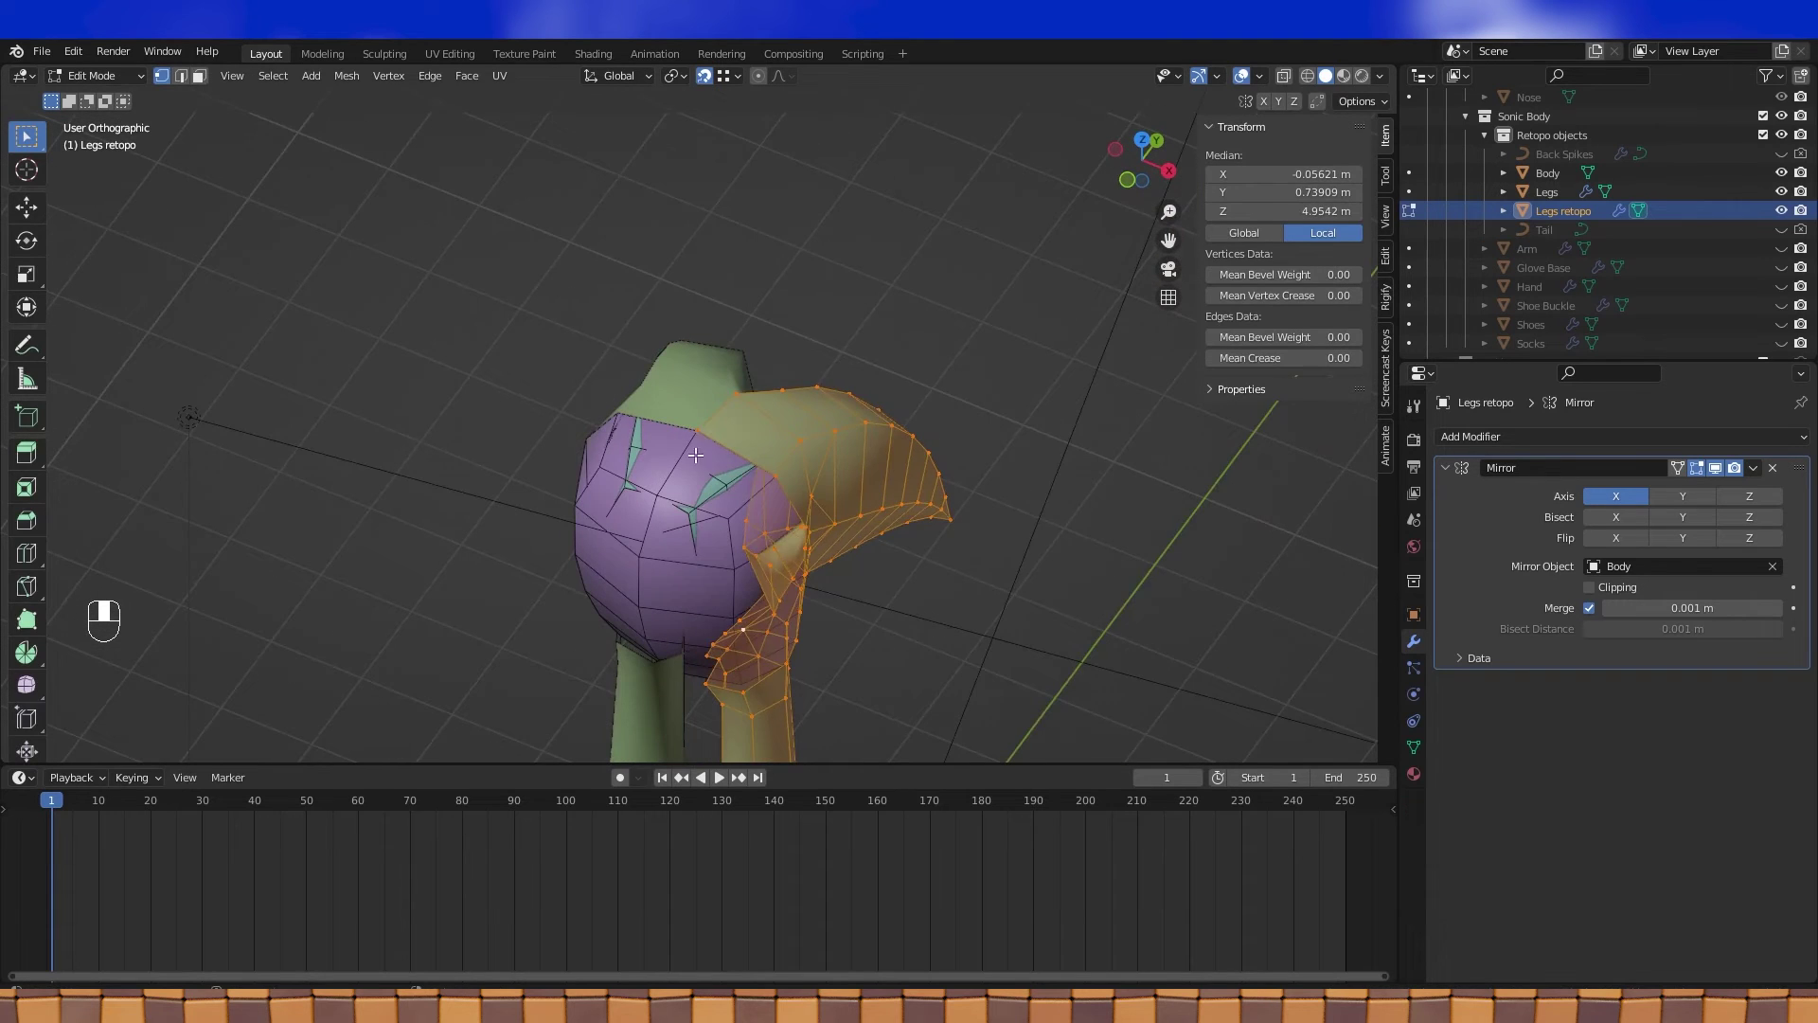
Extrude the back spikes' front centre vertex down the body's upper front centre line, snapping each new vertex to the body mesh
click(716, 428)
shift+middle_drag(720, 431, 786, 414)
key(e)
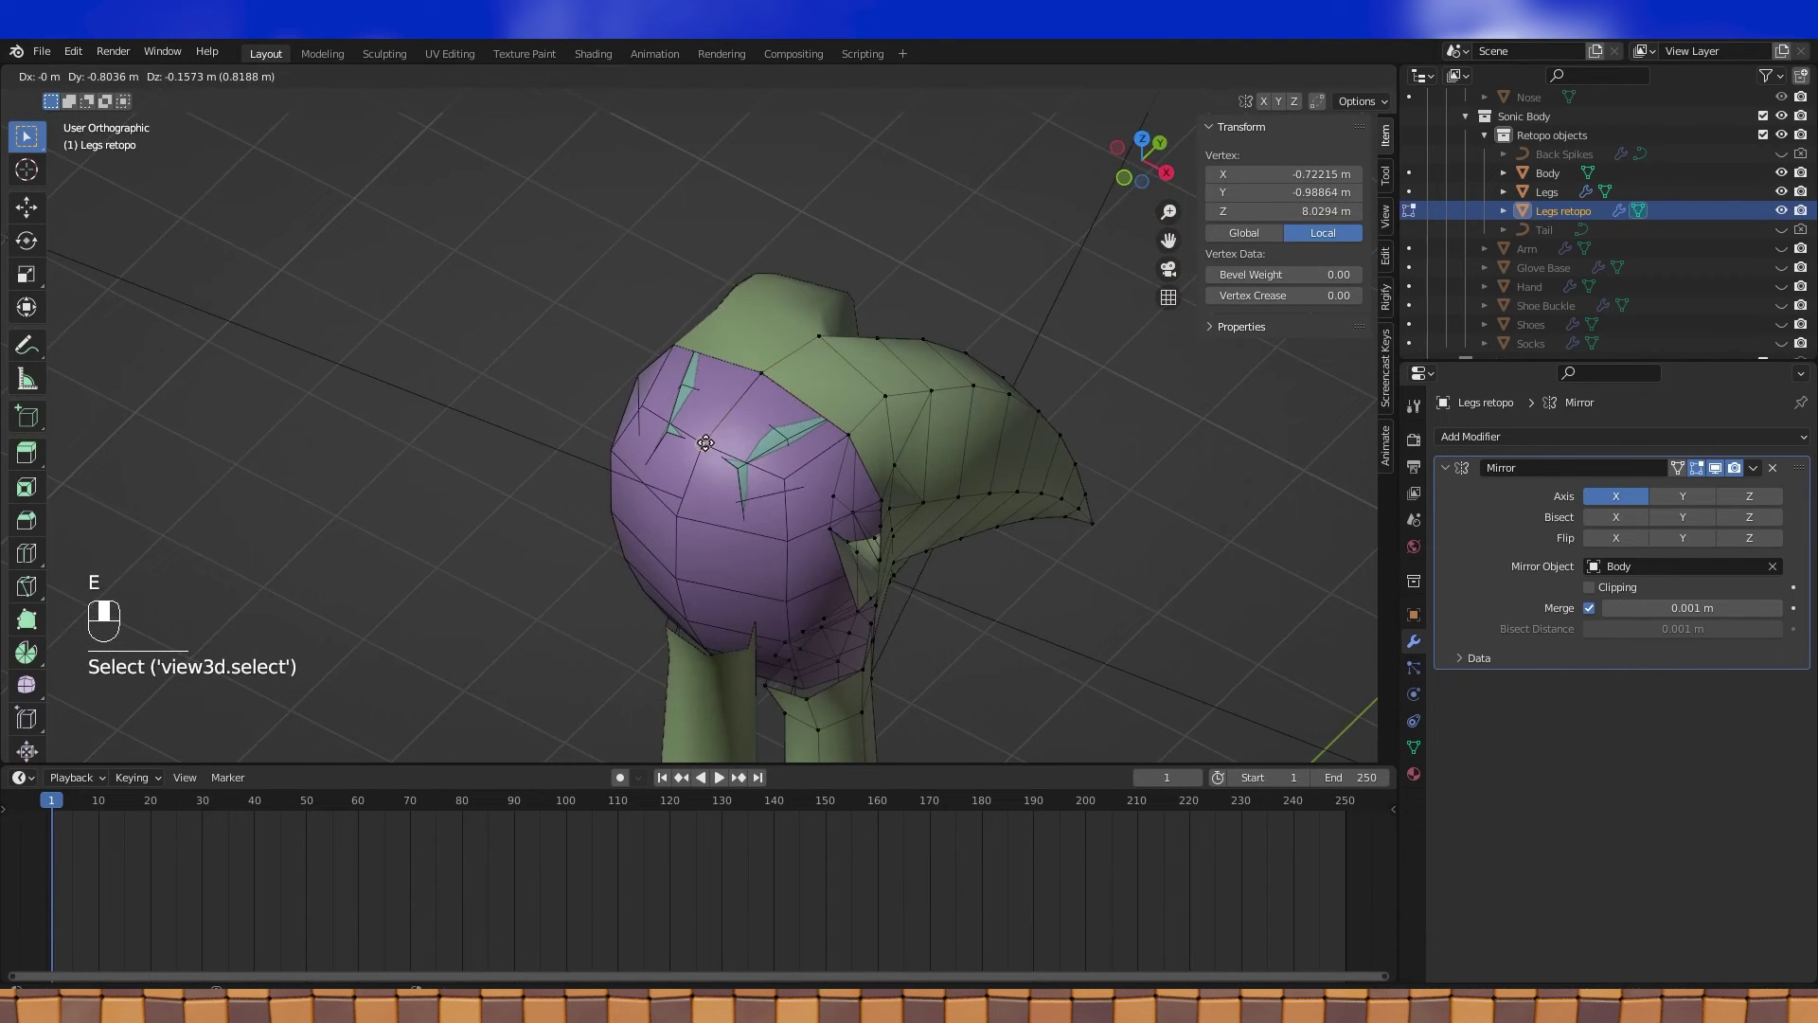
click(705, 442)
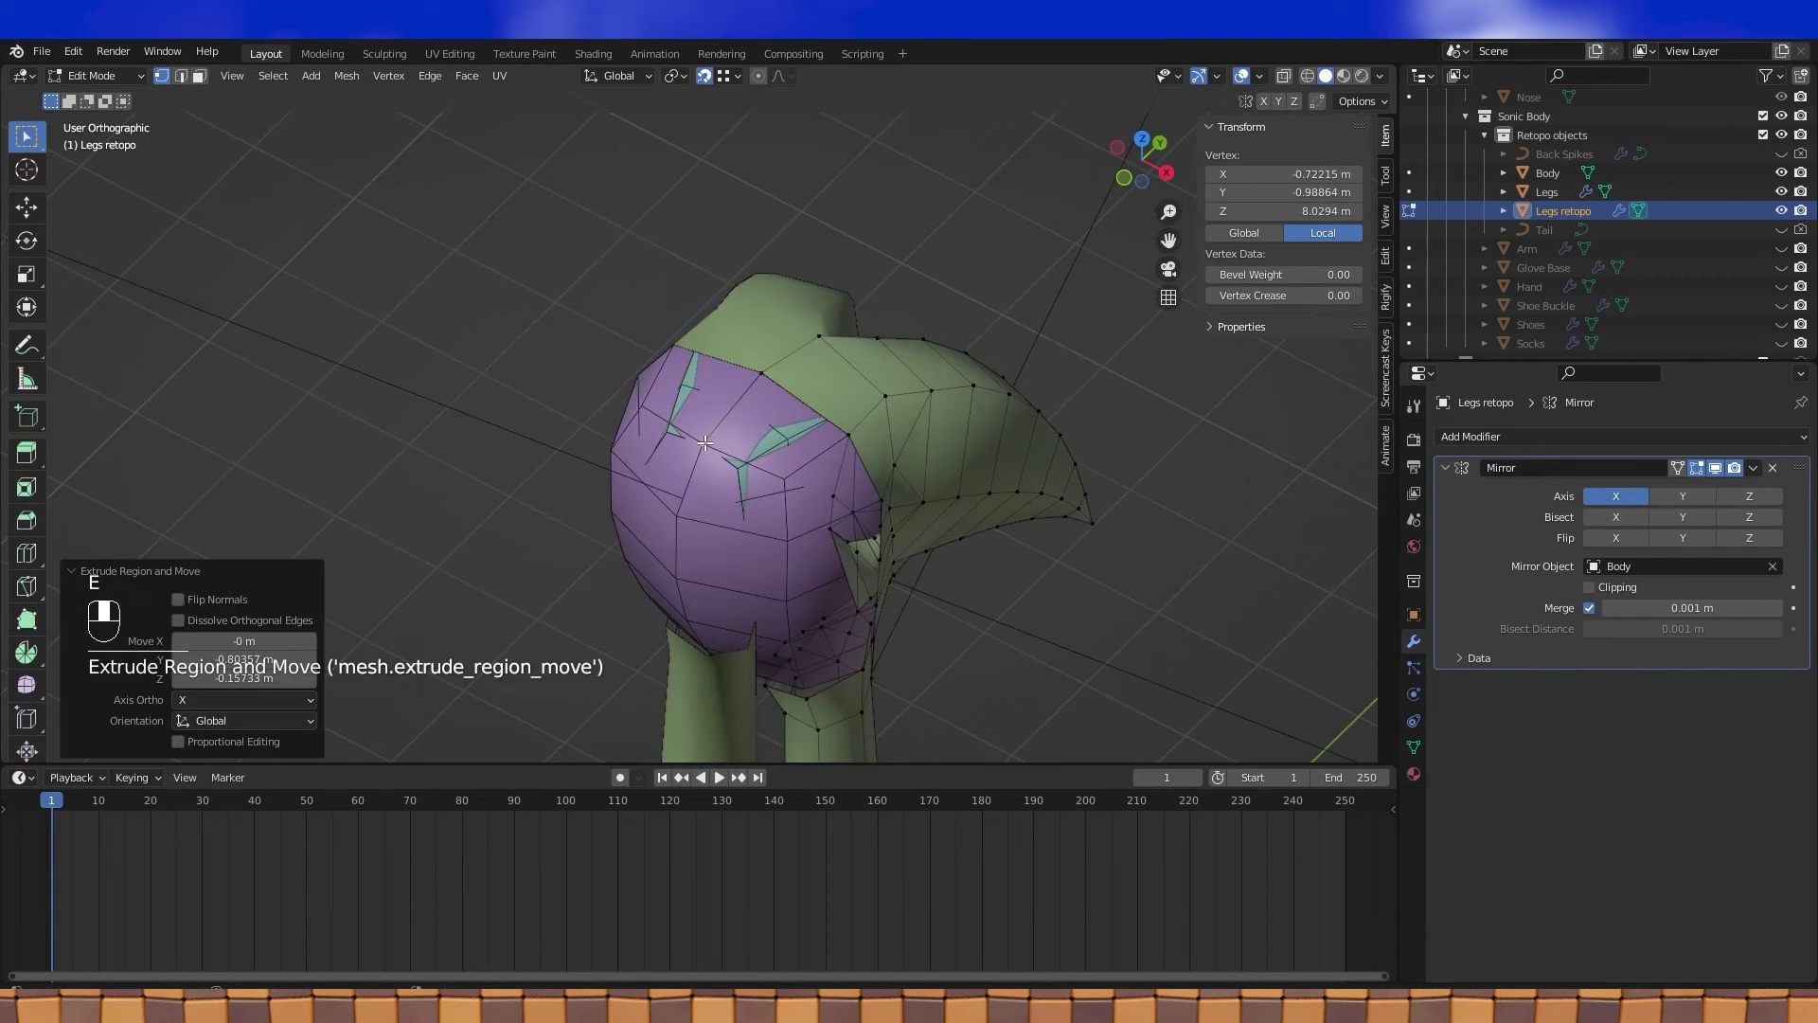
click(790, 476)
middle_drag(789, 475, 808, 423)
key(e)
click(794, 529)
Continue extruding the edge chain along the belly's centre line down towards the crotch, snapped to the body's vertices
click(753, 351)
shift+middle_drag(795, 530, 780, 409)
key(e)
click(734, 430)
middle_drag(780, 410, 742, 372)
key(e)
click(741, 458)
key(e)
click(752, 533)
shift+middle_drag(752, 534, 765, 403)
key(e)
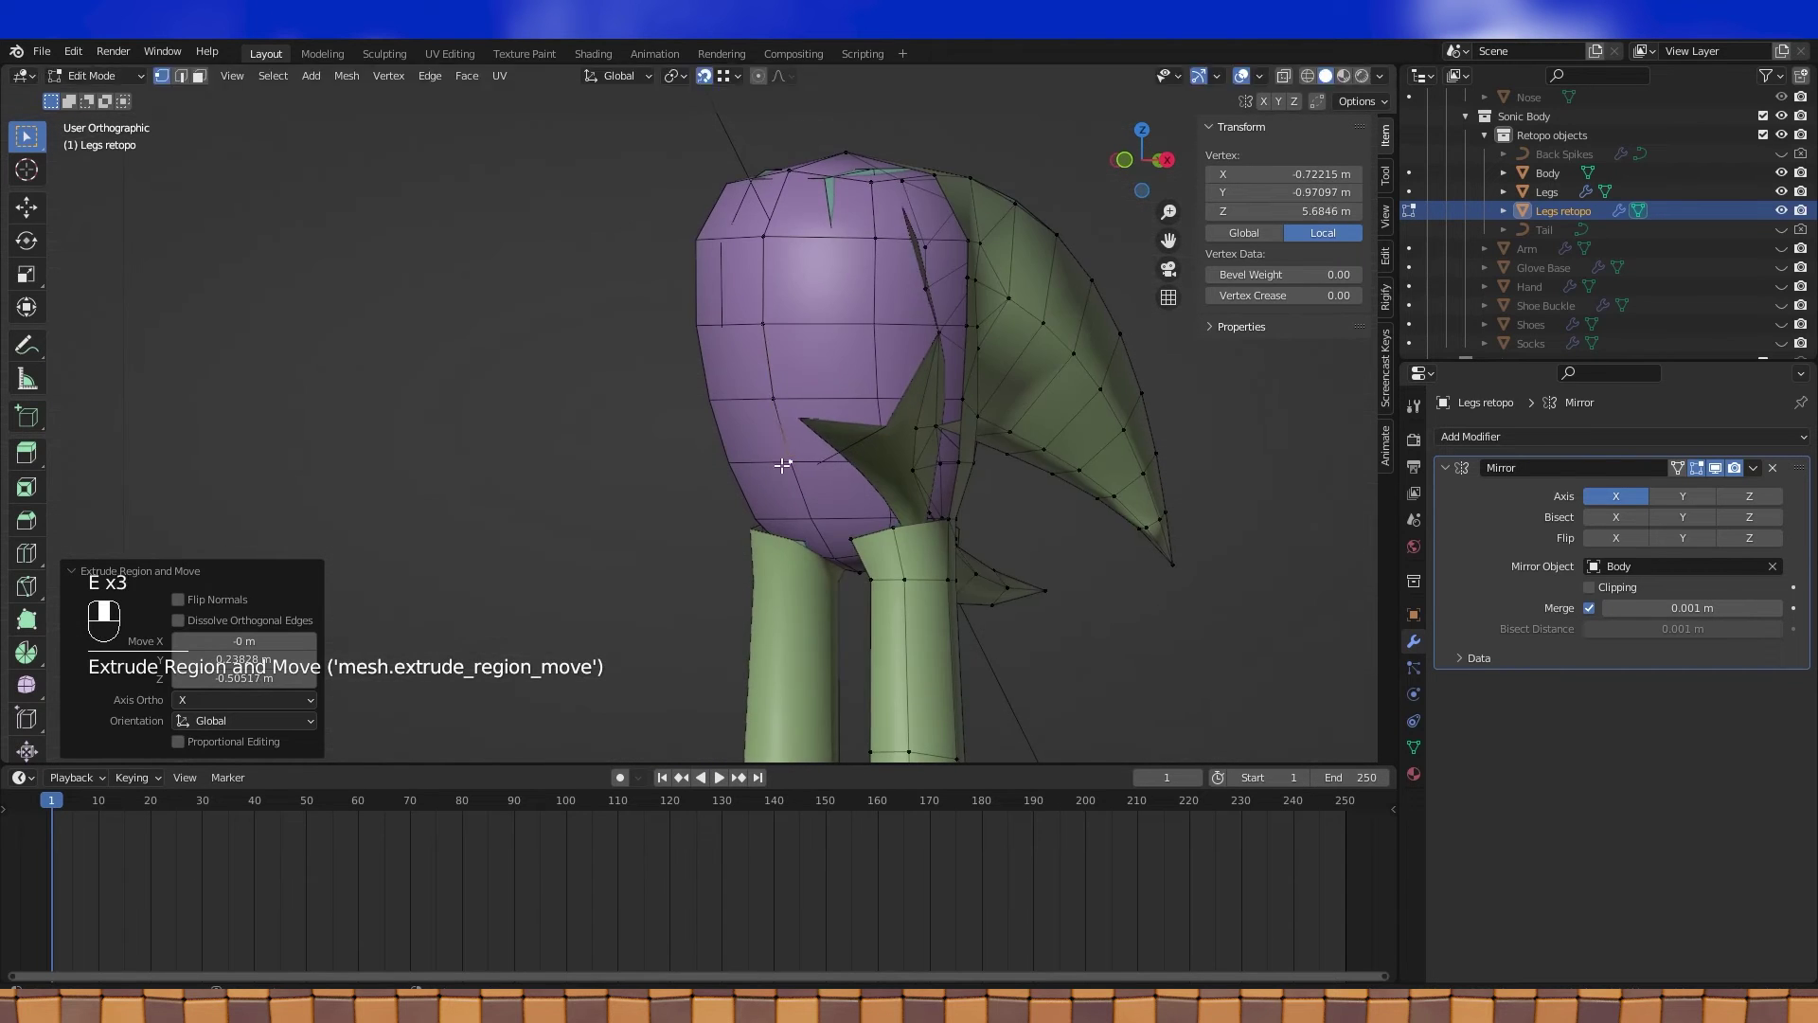
Extrude a second vertical edge chain down the body's front beside the centre line, snapping it to the body's edge rows
click(876, 238)
key(e)
click(874, 323)
key(e)
click(877, 398)
key(e)
click(883, 461)
middle_drag(883, 461, 900, 397)
Merge the chain's end vertex with the neighbouring vertex at the leg's upper front using At Last
scroll(893, 479, up, 2)
middle_drag(899, 397, 990, 454)
click(987, 472)
shift+click(984, 461)
key(m)
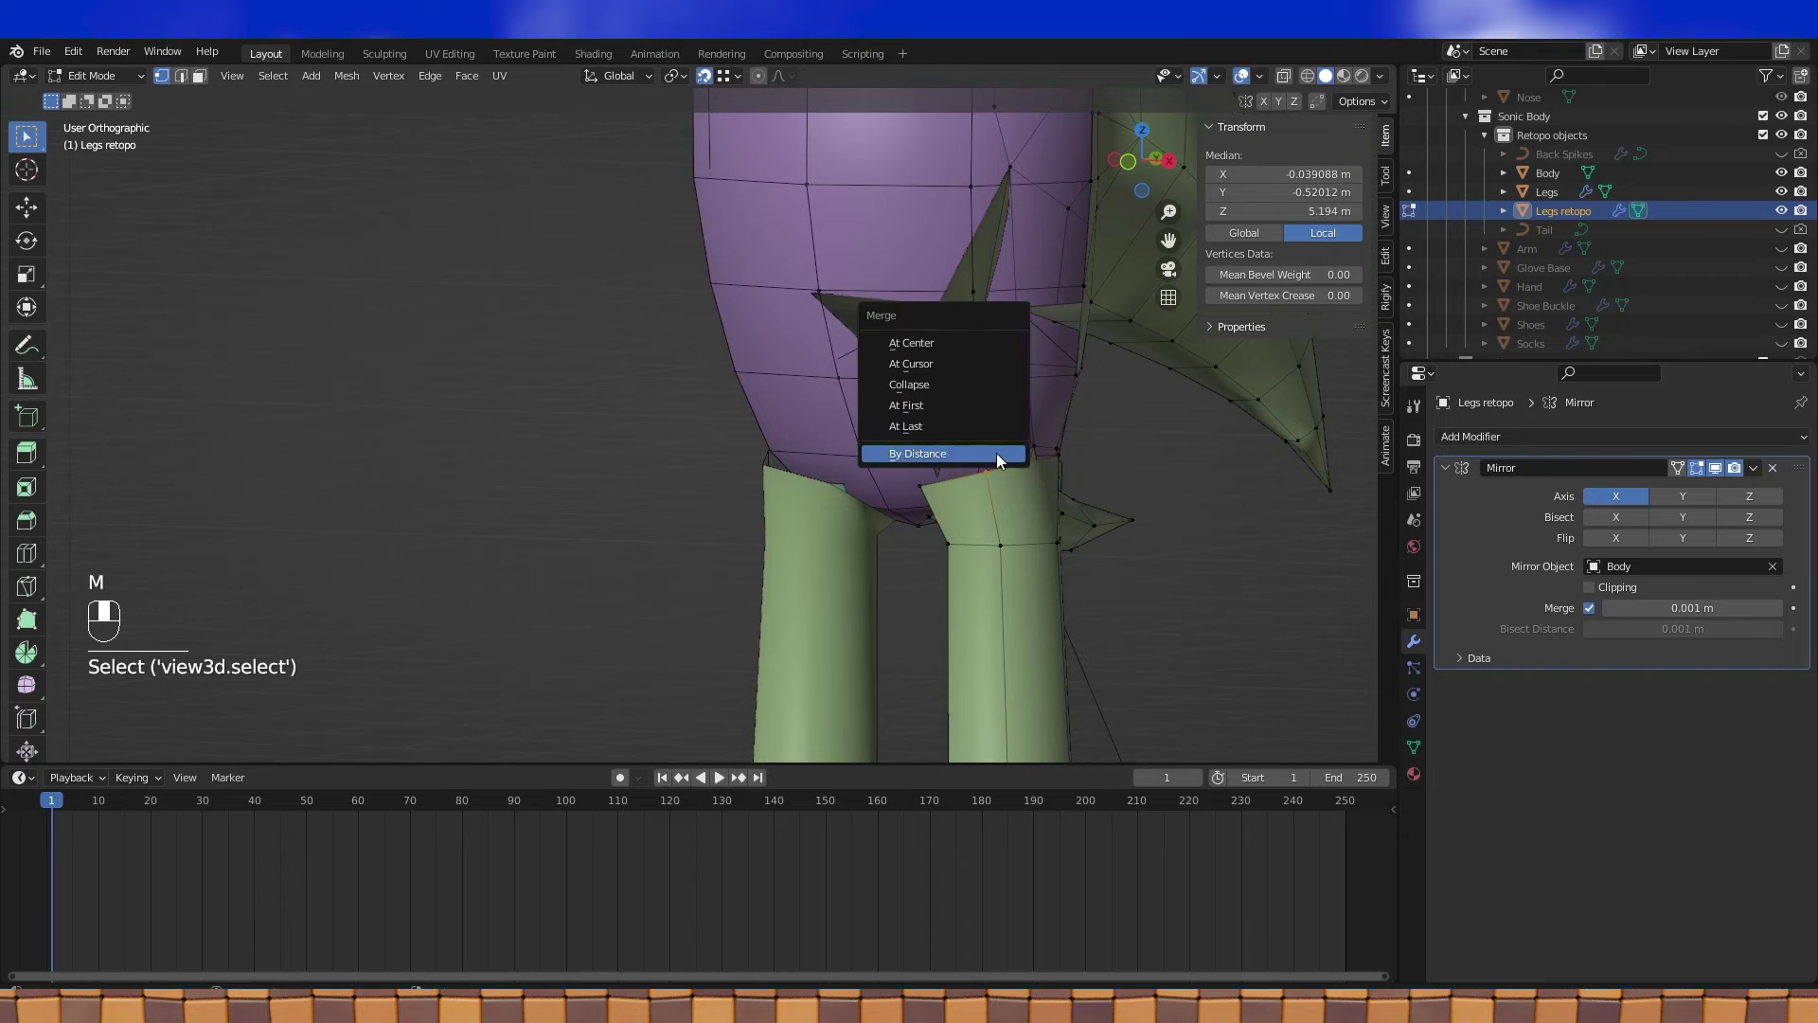
click(917, 427)
Change the snap target, extrude the lowest centre-line vertex down towards the crotch and fill the face beside the leg's top
middle_drag(918, 435, 966, 381)
click(915, 489)
click(730, 77)
click(694, 170)
middle_drag(991, 442, 923, 502)
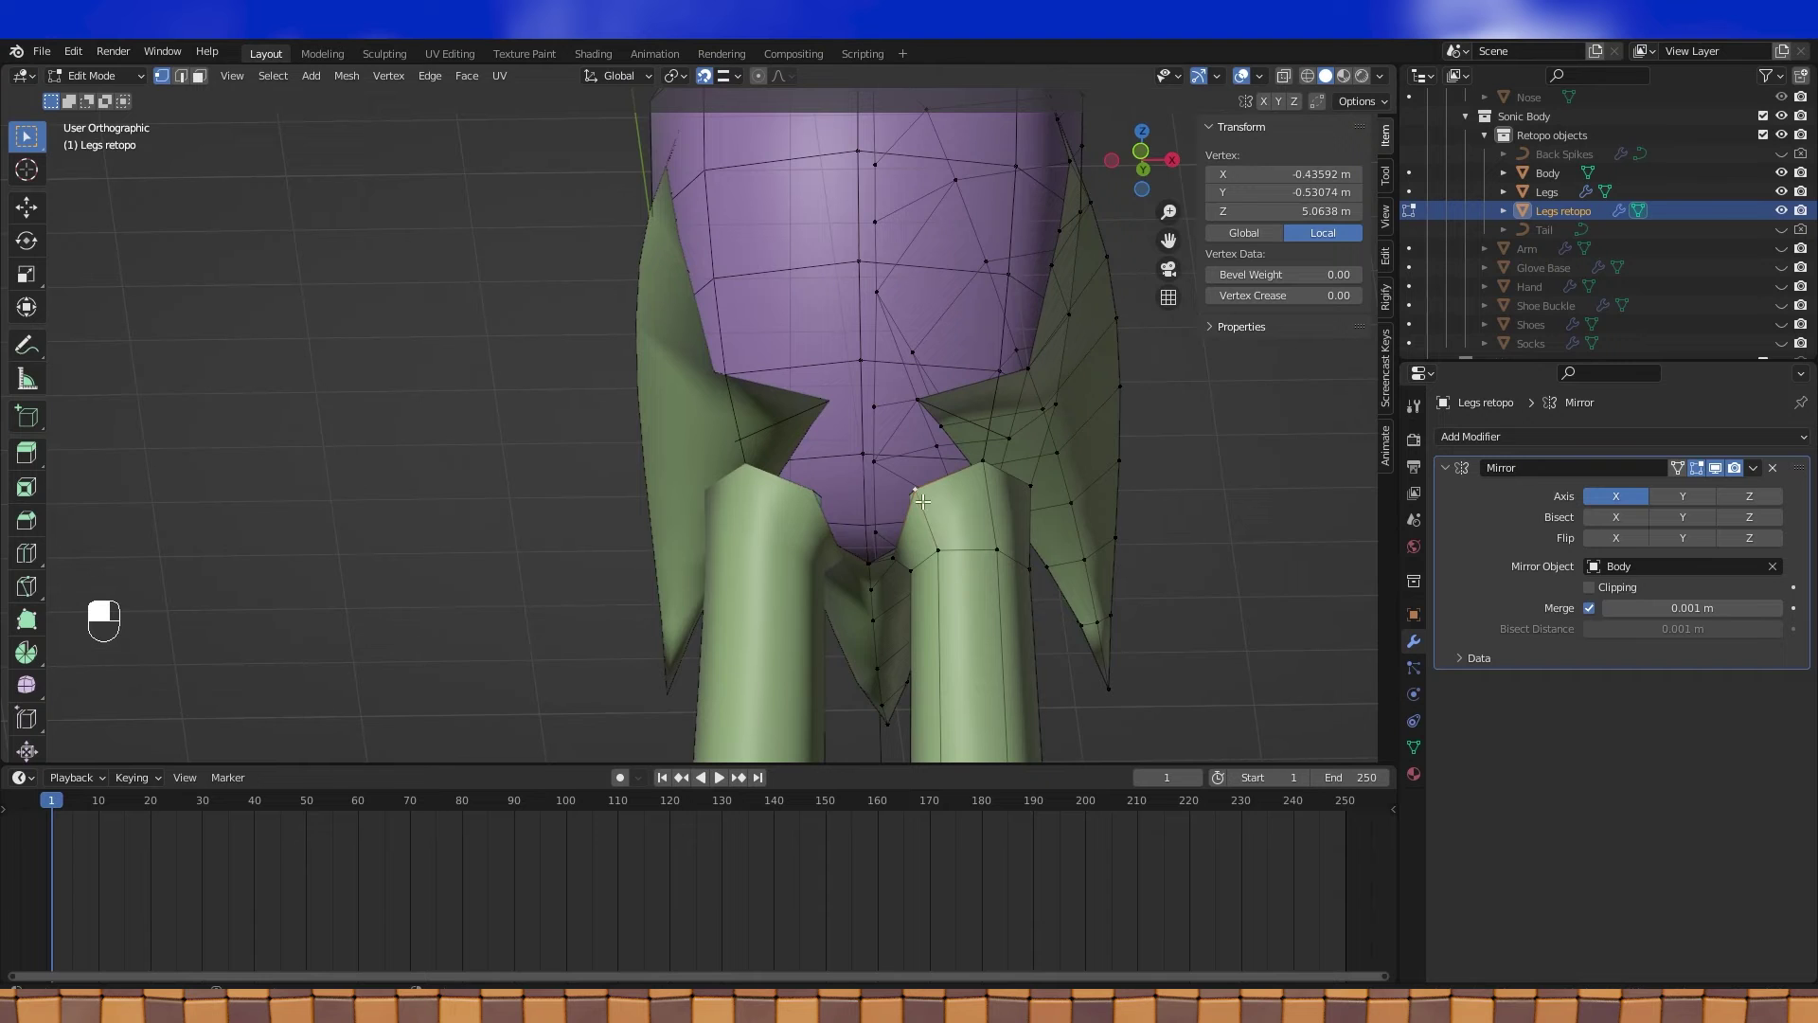
click(866, 489)
mouse_move(865, 489)
middle_down()
mouse_move(826, 486)
mouse_move(867, 457)
mouse_move(857, 495)
middle_up()
click(865, 456)
key(e)
click(857, 494)
shift+click(860, 492)
click(862, 492)
key(f)
Correct the normals of the whole mesh and fill the crotch face between the centre line and the inner leg
key(a)
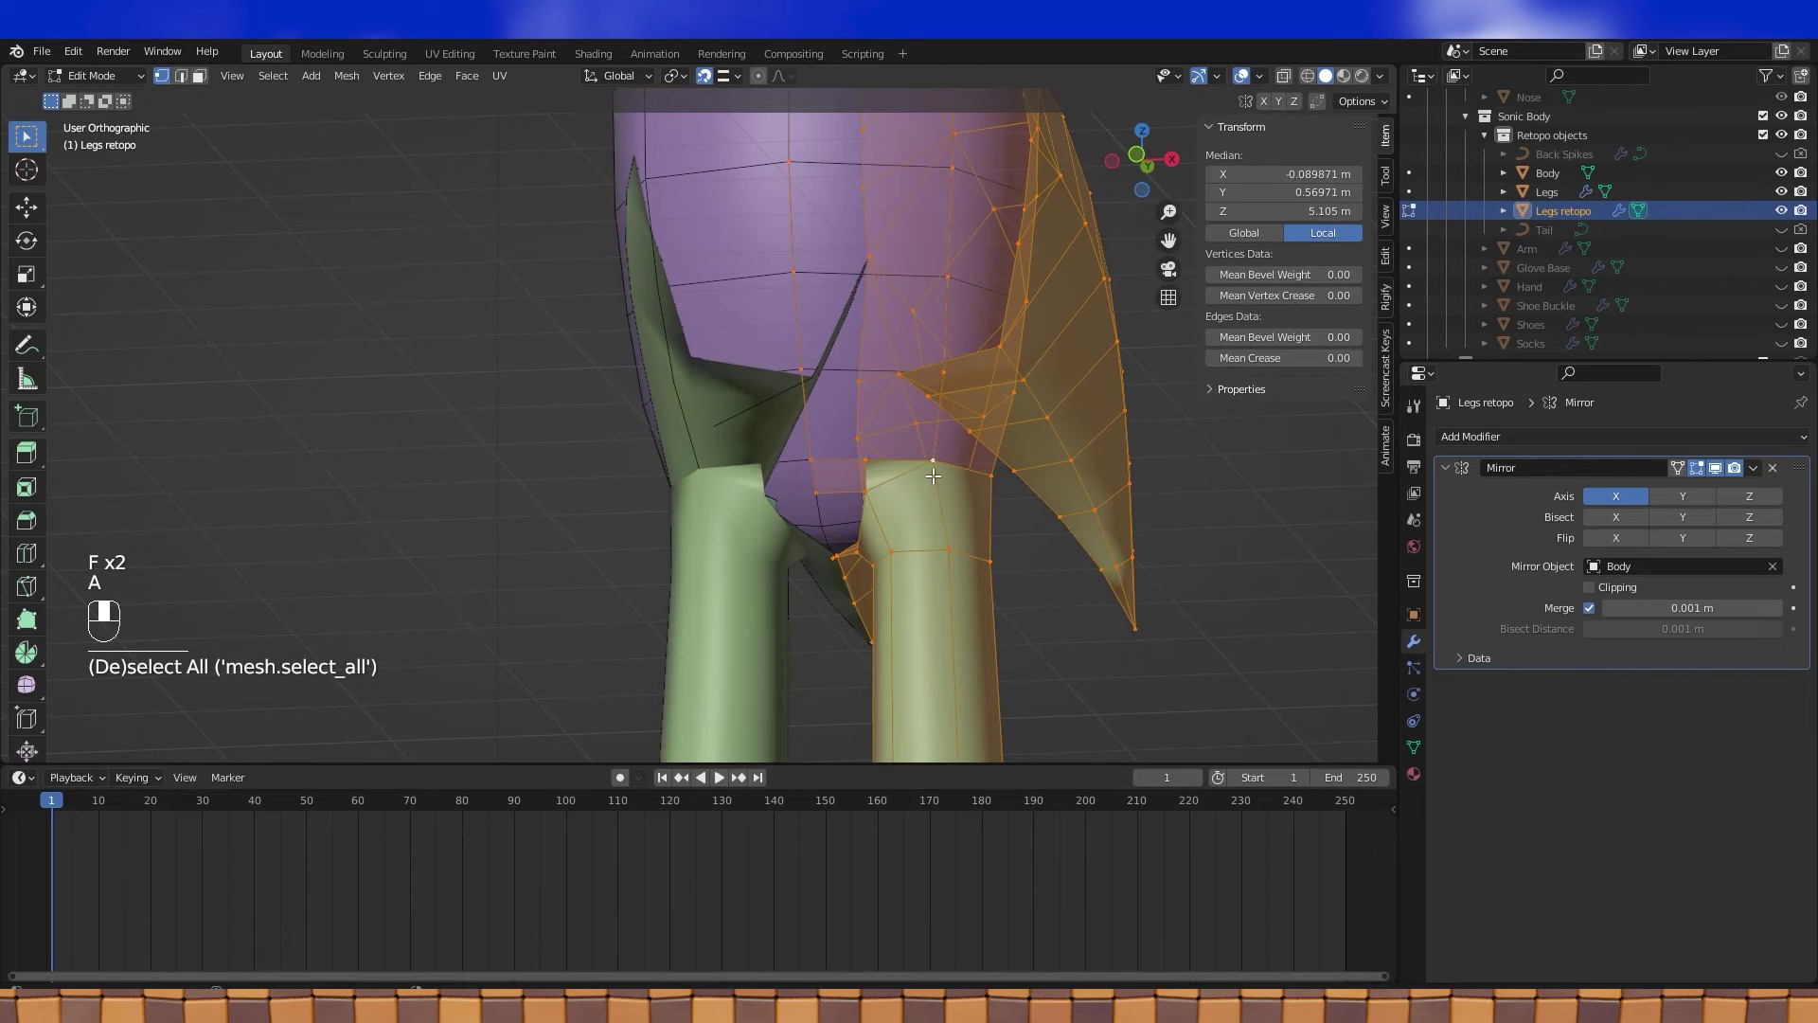
key(alt+n)
click(934, 476)
click(822, 491)
middle_drag(822, 492, 786, 558)
middle_drag(839, 488, 790, 540)
key(f)
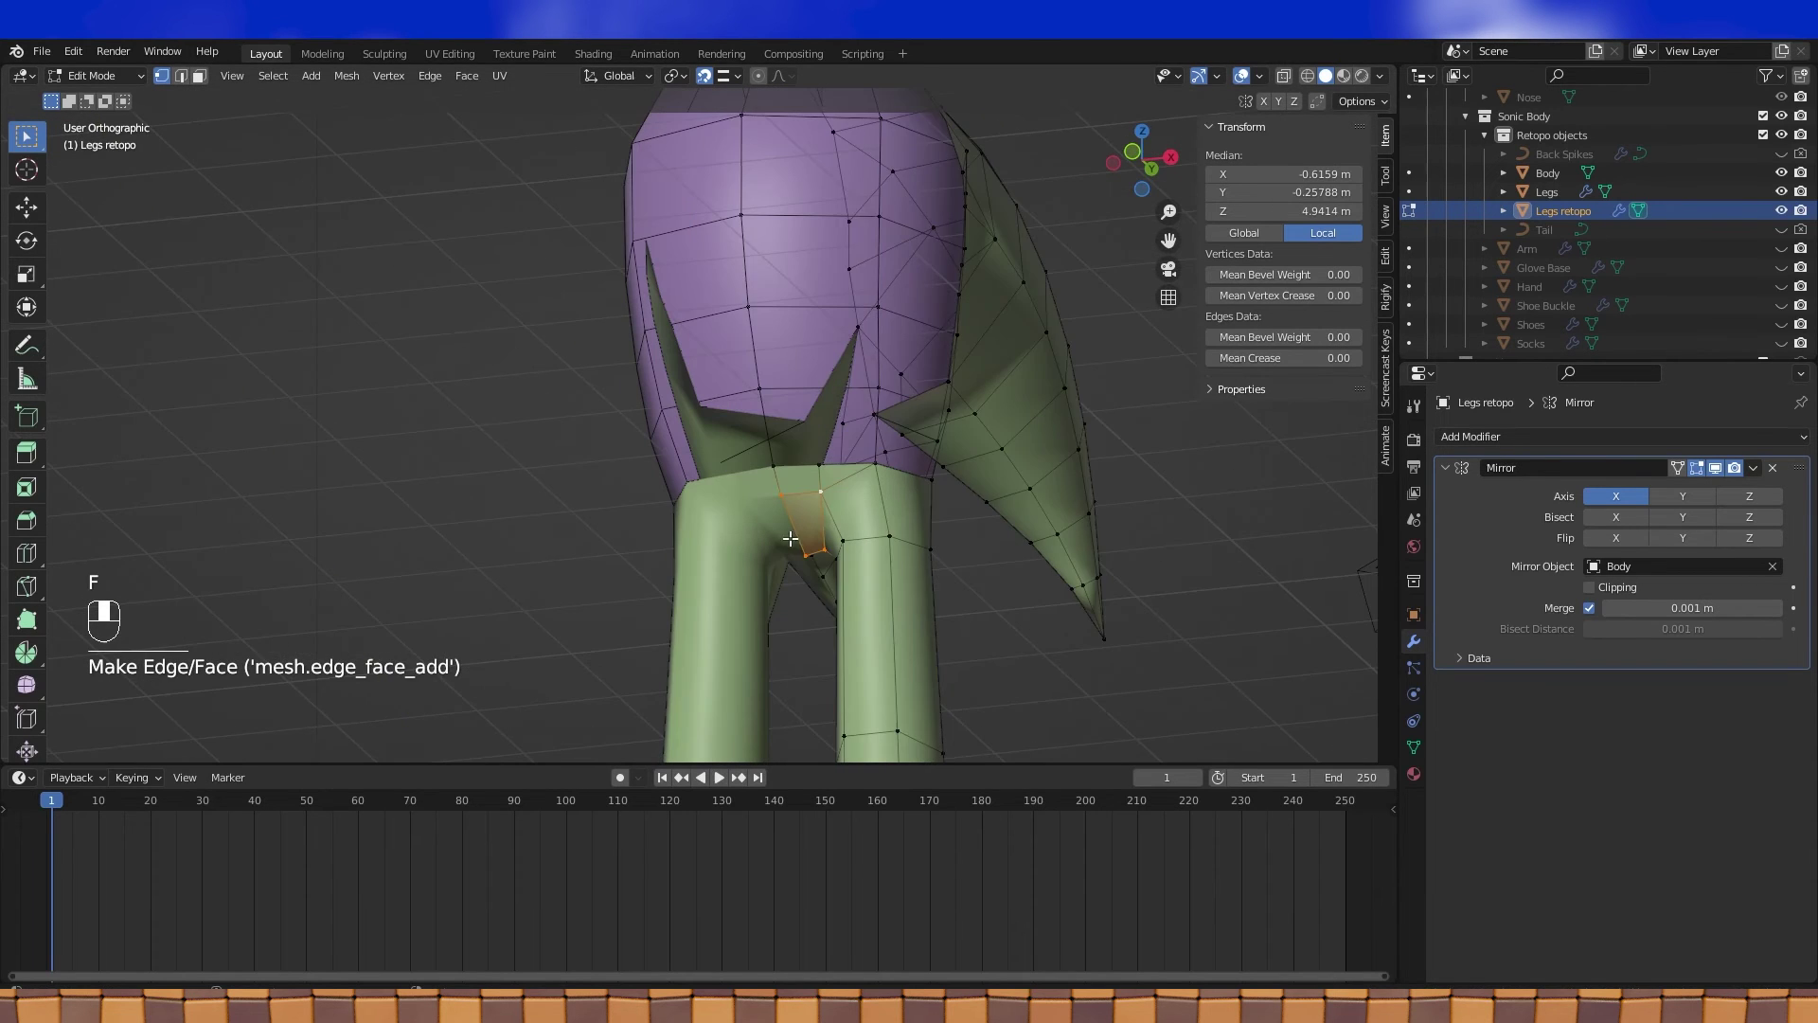
Apply Shade Smooth to all faces of the mesh
key(a)
click(466, 76)
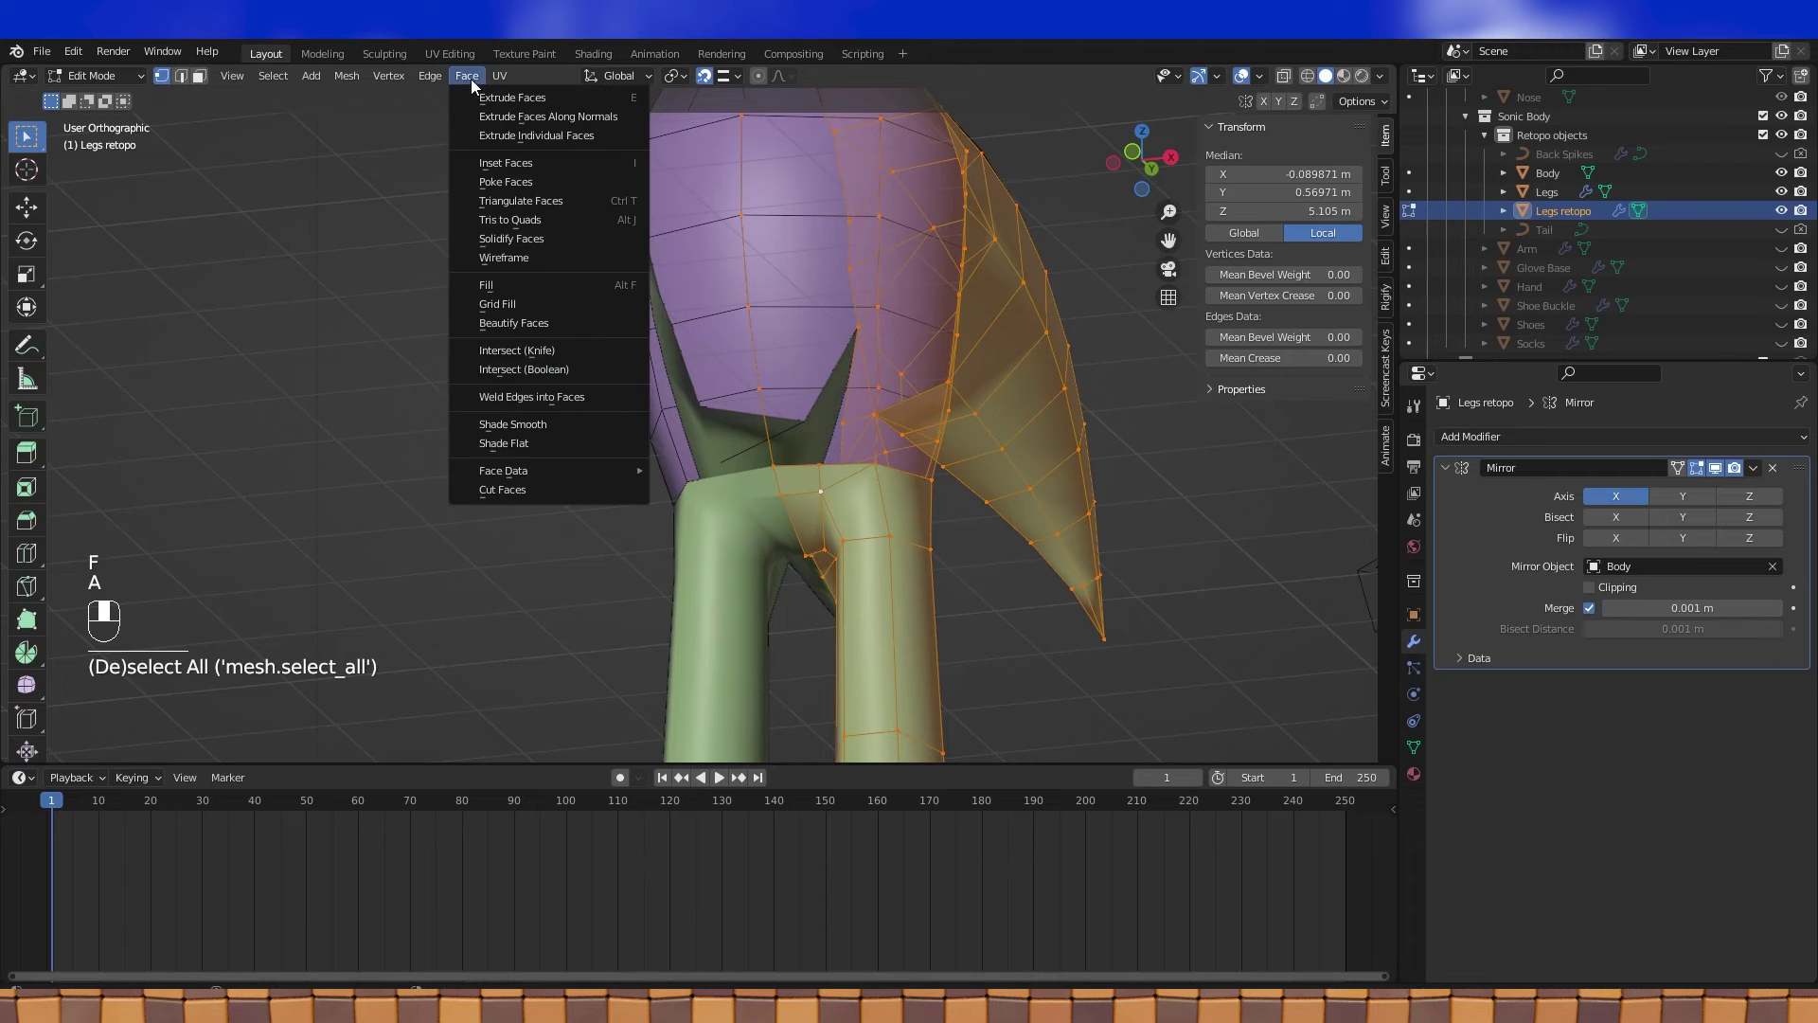
click(513, 424)
middle_drag(516, 431, 806, 496)
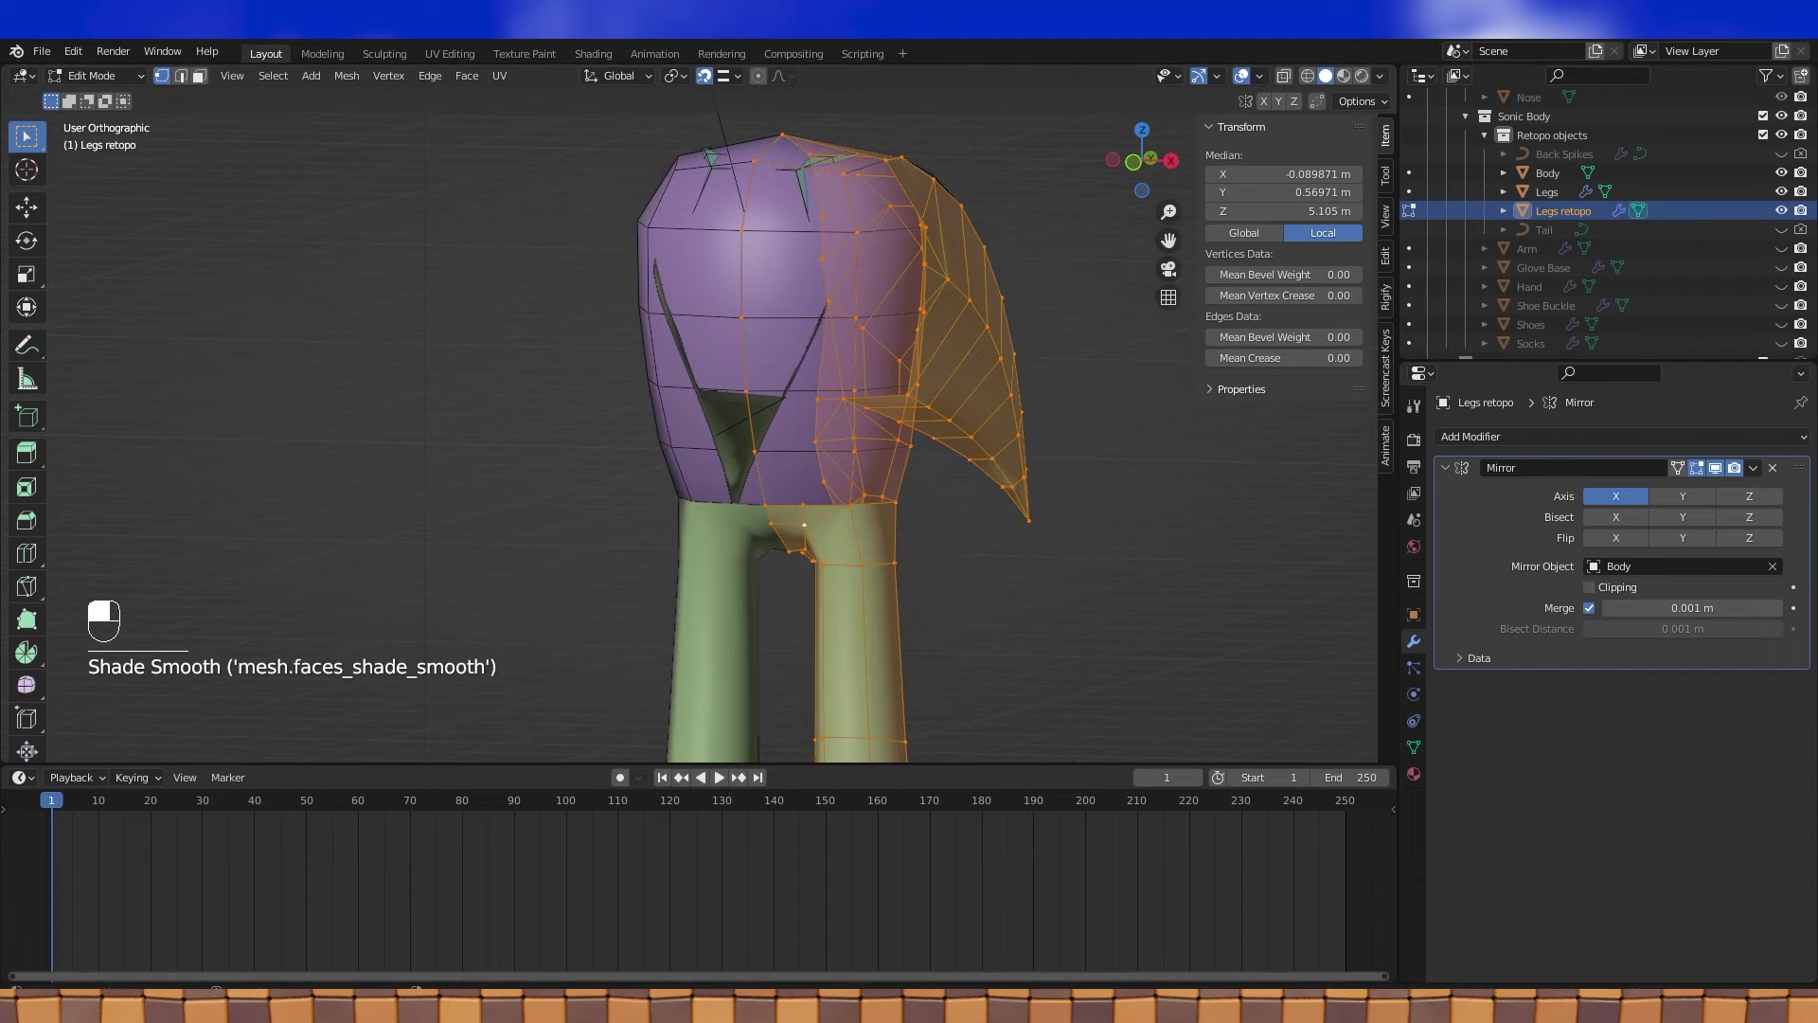
Fill the face on the body's lower front between the leg's top edge and the first belly row
click(850, 505)
shift+middle_drag(870, 476, 706, 564)
key(a)
click(694, 575)
shift+click(681, 527)
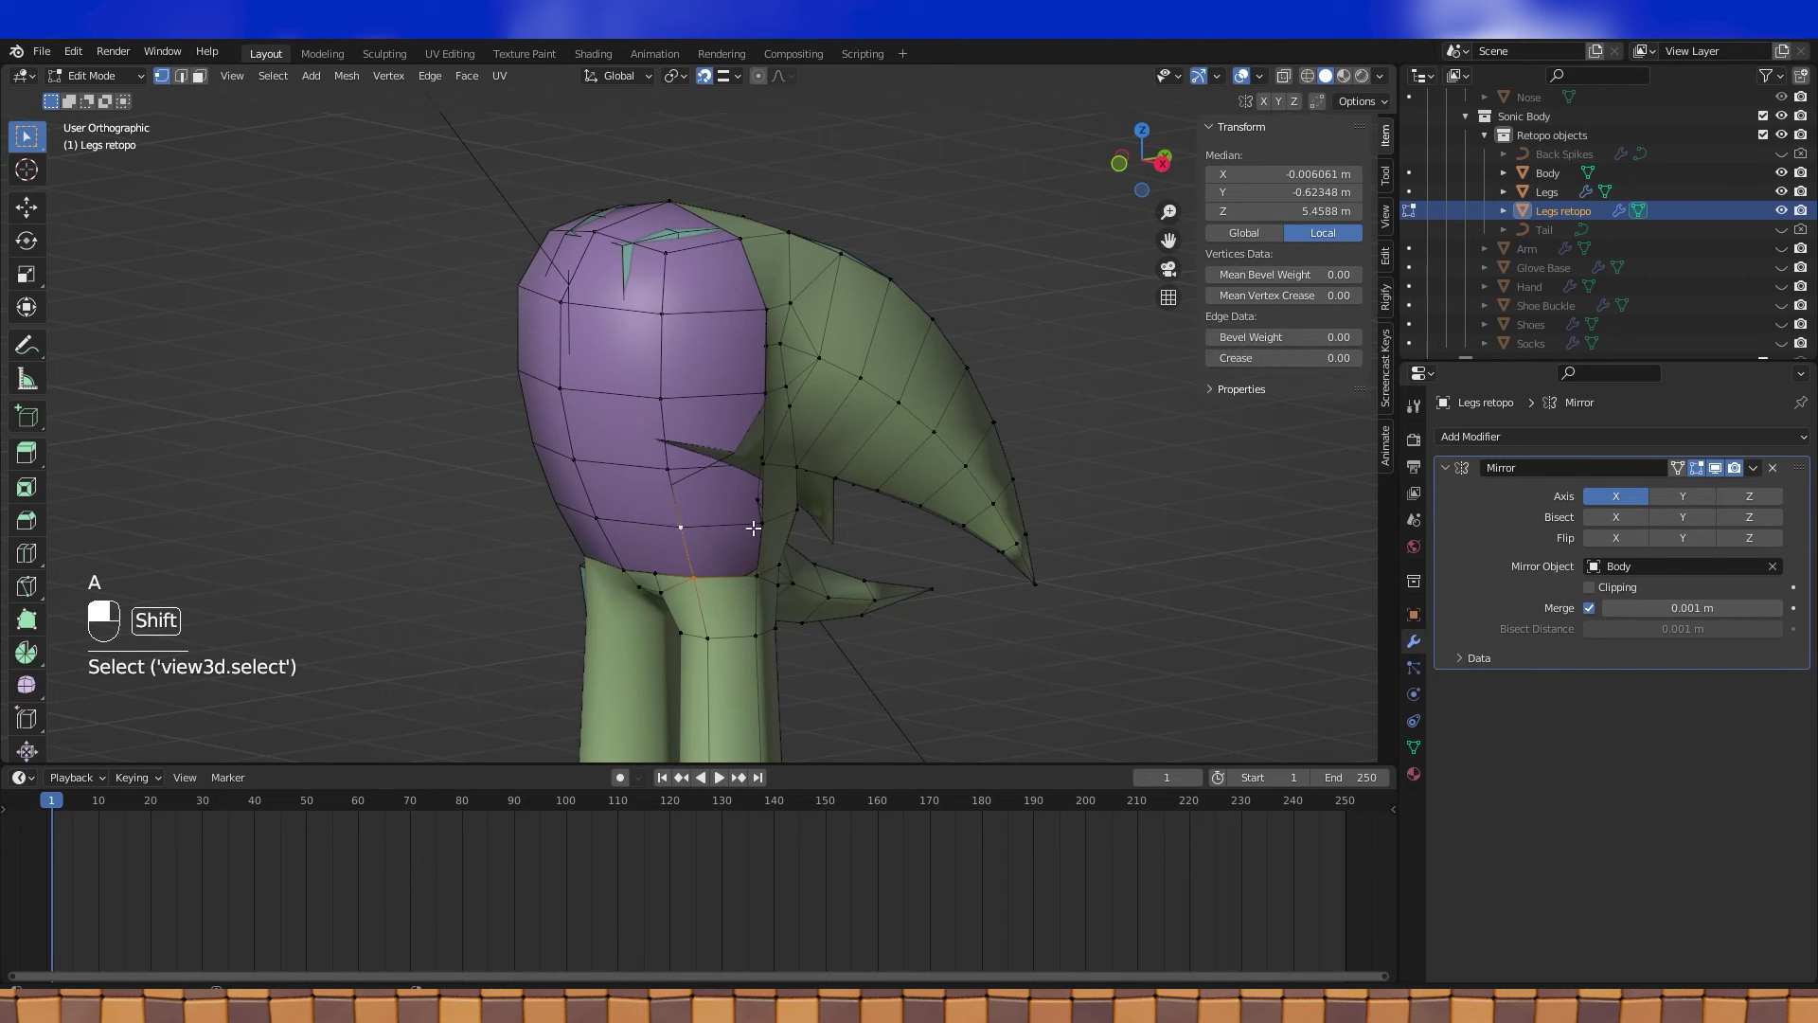
click(762, 522)
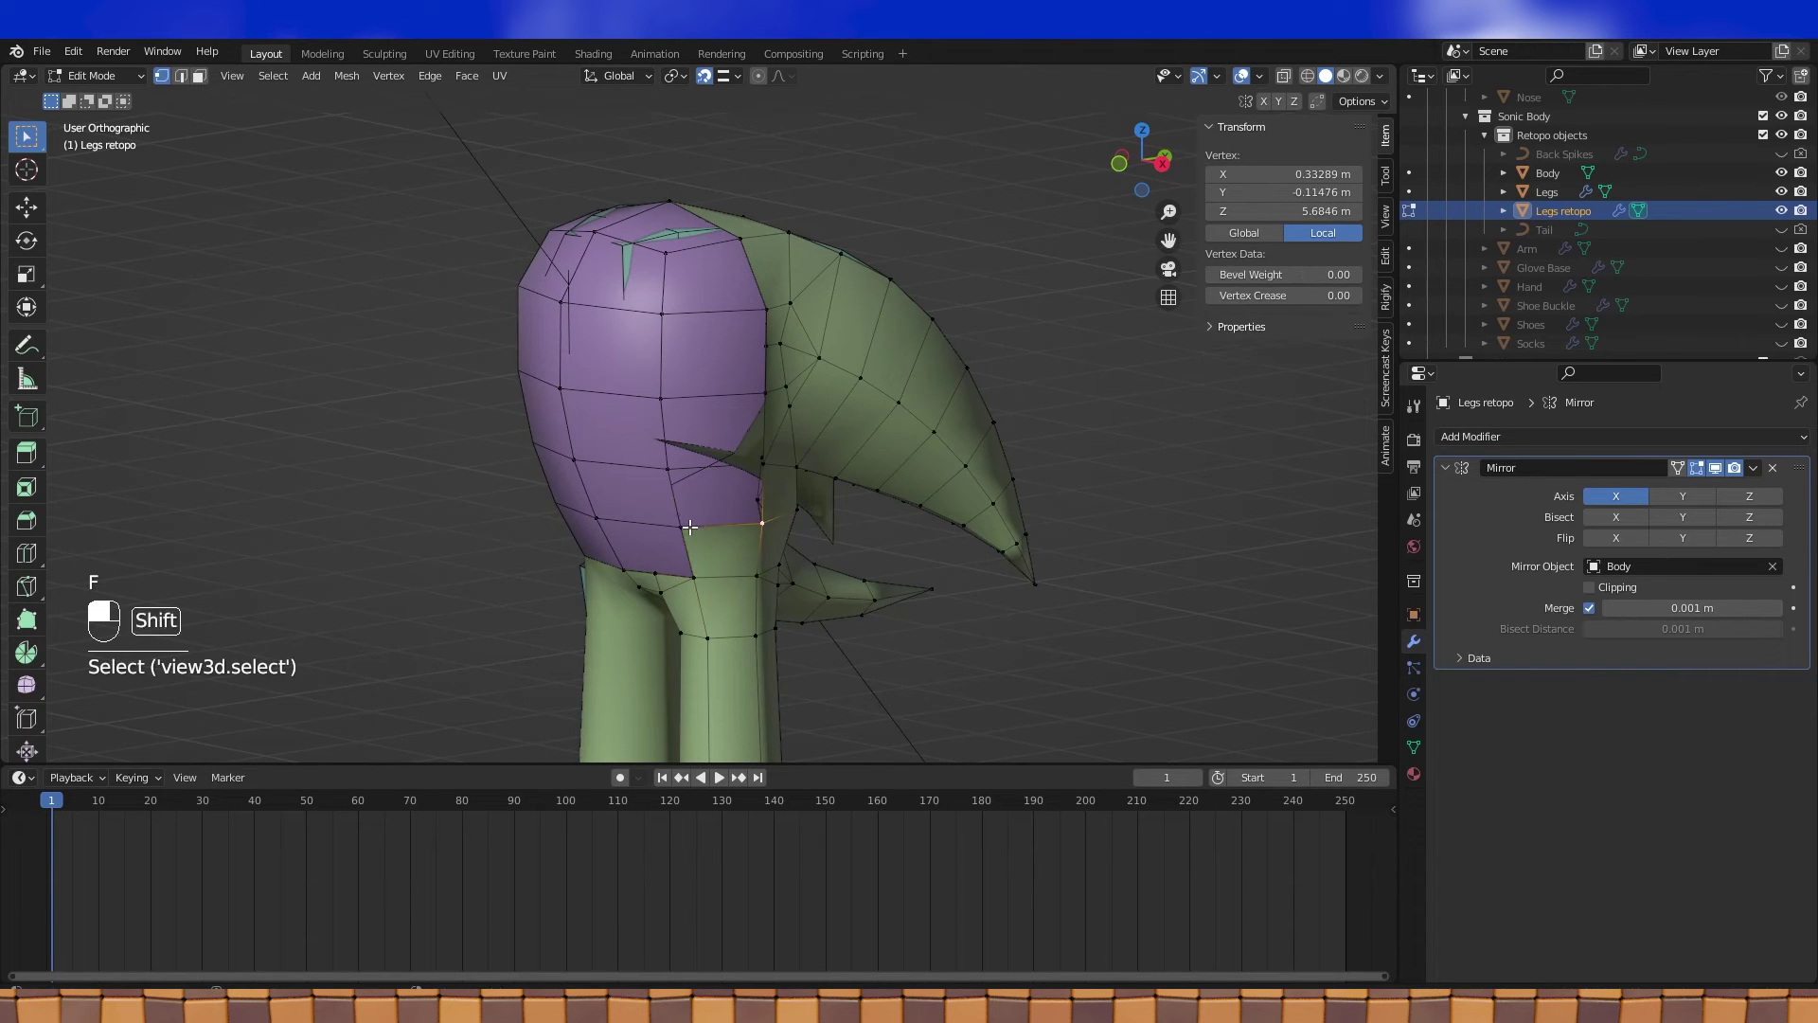
shift+click(681, 527)
key(f)
Fill the outer front strip face by face up the body's side to the base of the back spikes
middle_drag(780, 479, 727, 504)
key(f)
key(f)
key(f)
shift+middle_drag(687, 398, 742, 313)
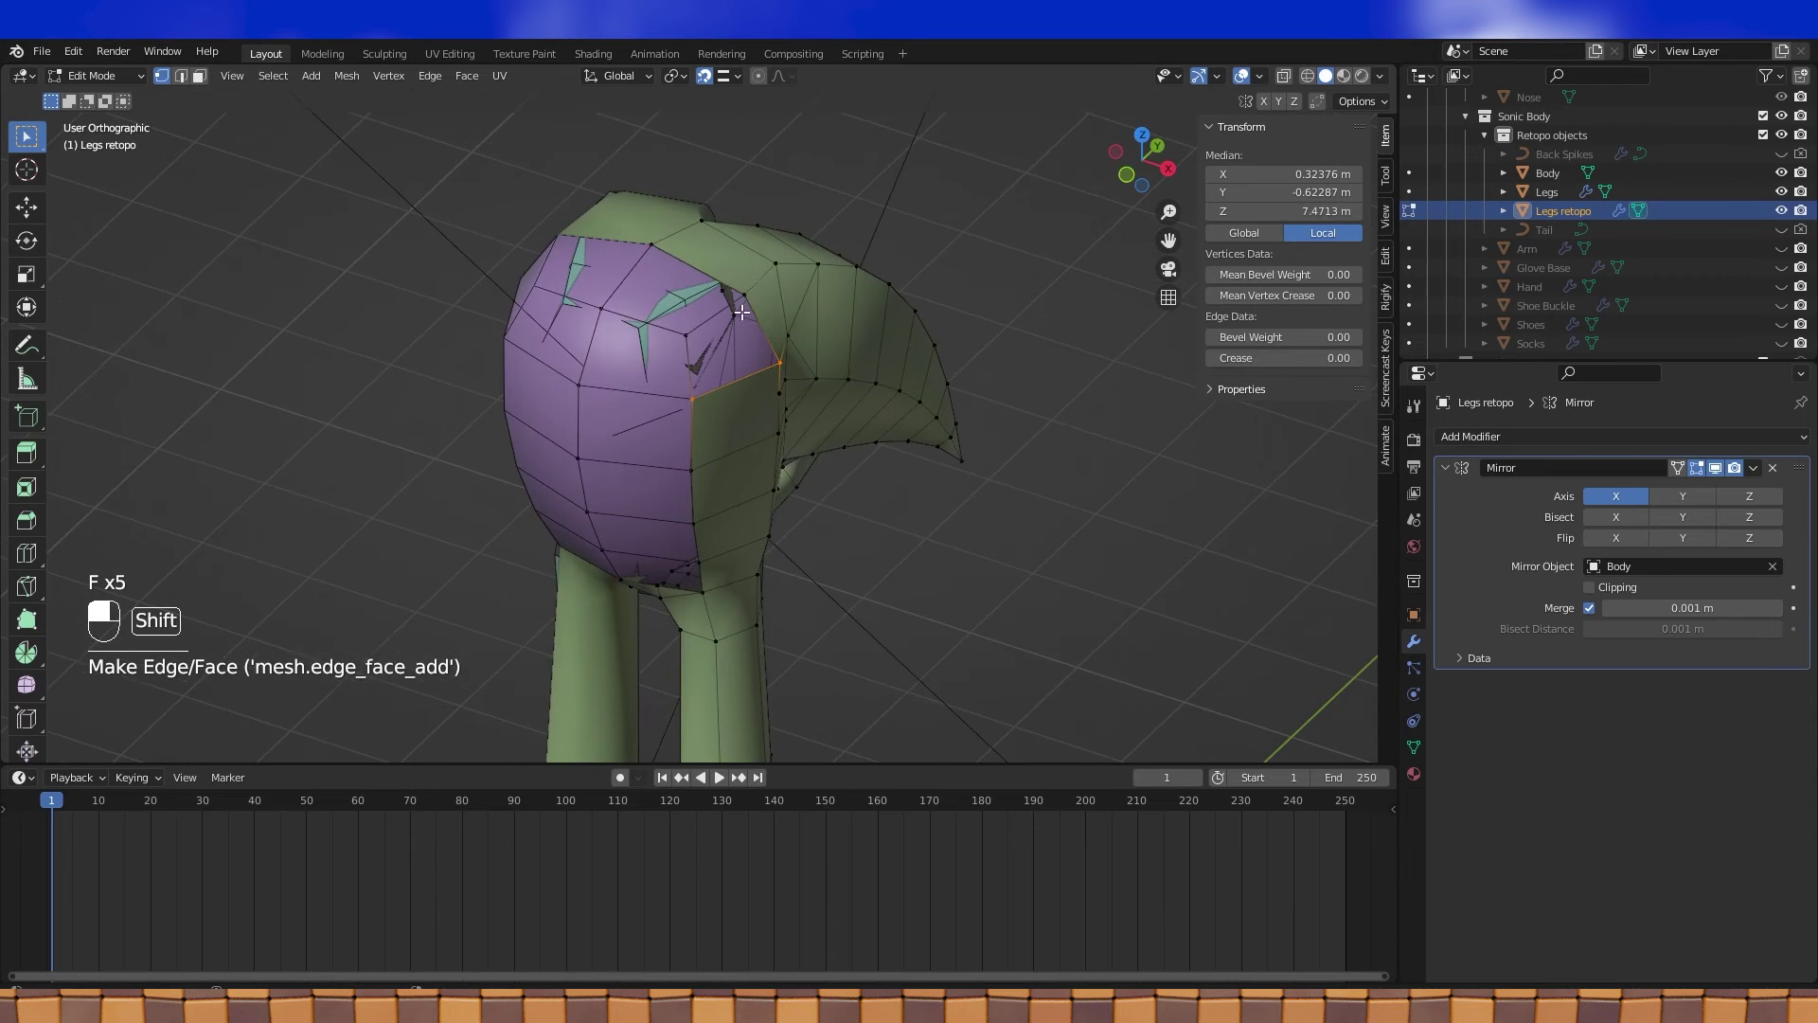
key(f)
key(f)
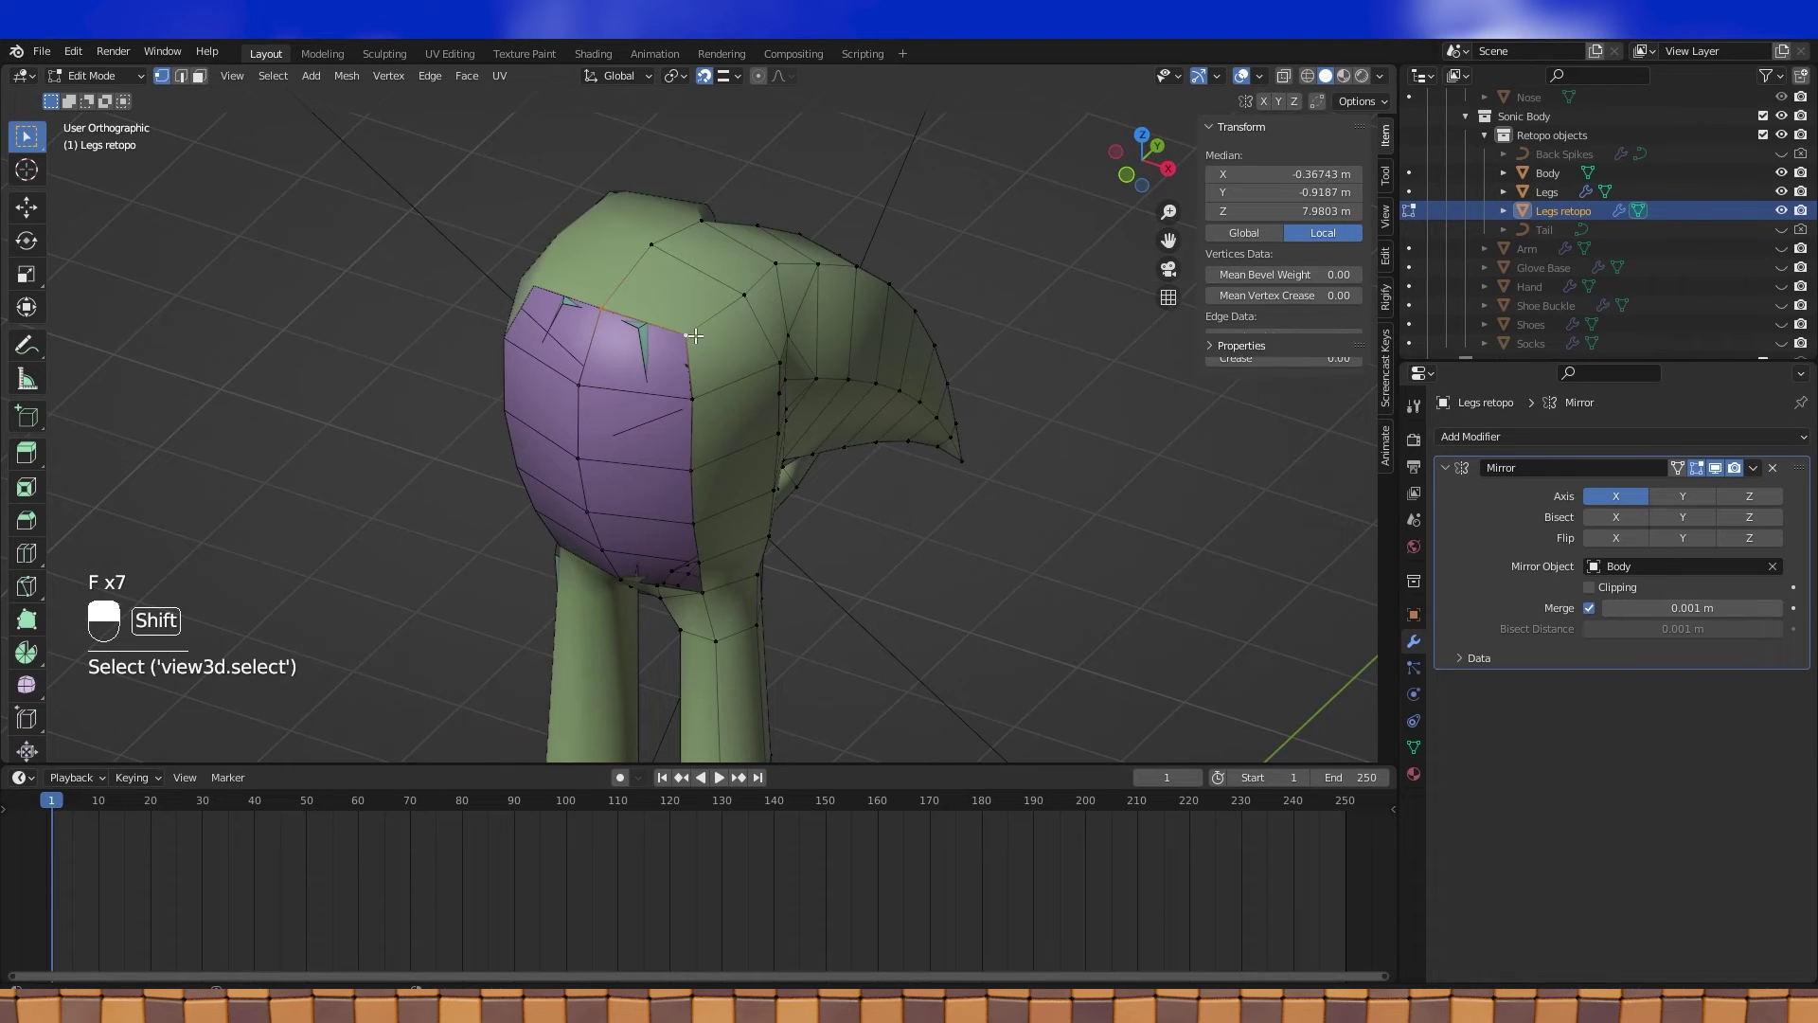
Fill the remaining faces of the front strip between the centre line and the second edge chain
key(f)
key(f)
key(f)
key(f)
middle_drag(615, 309, 735, 185)
key(f)
Add a vertical loop cut through the belly's inner strip and connect its ends to the neighbouring top and crotch vertices
key(k)
middle_drag(714, 347, 693, 284)
key(ctrl+r)
click(706, 288)
click(702, 289)
click(720, 192)
shift+middle_drag(702, 222, 702, 487)
key(j)
shift+click(701, 584)
middle_drag(701, 584, 723, 273)
click(710, 240)
Merge the row vertices on the body's upper side, in front of the side spike, using At Last
key(KP_1)
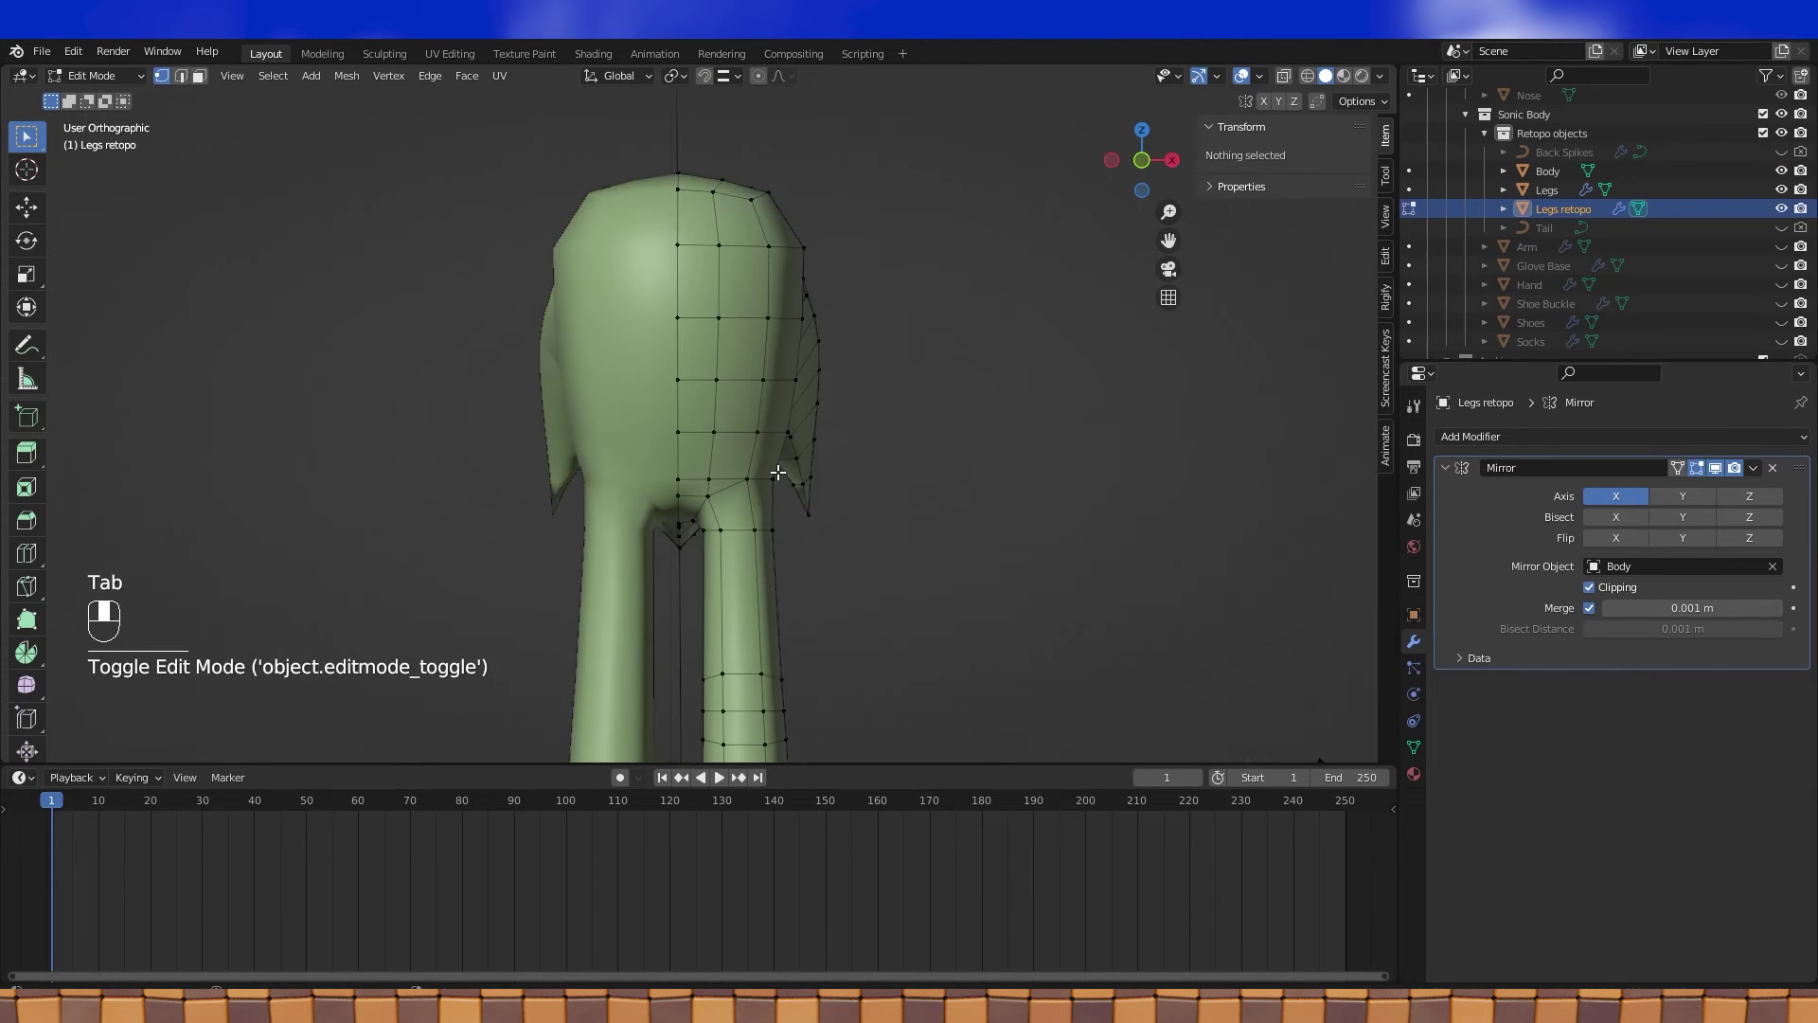
middle_drag(892, 437, 580, 463)
scroll(751, 445, up, 2)
scroll(581, 463, down, 1)
middle_drag(833, 426, 708, 269)
scroll(788, 410, up, 2)
click(722, 260)
click(909, 248)
key(m)
click(910, 239)
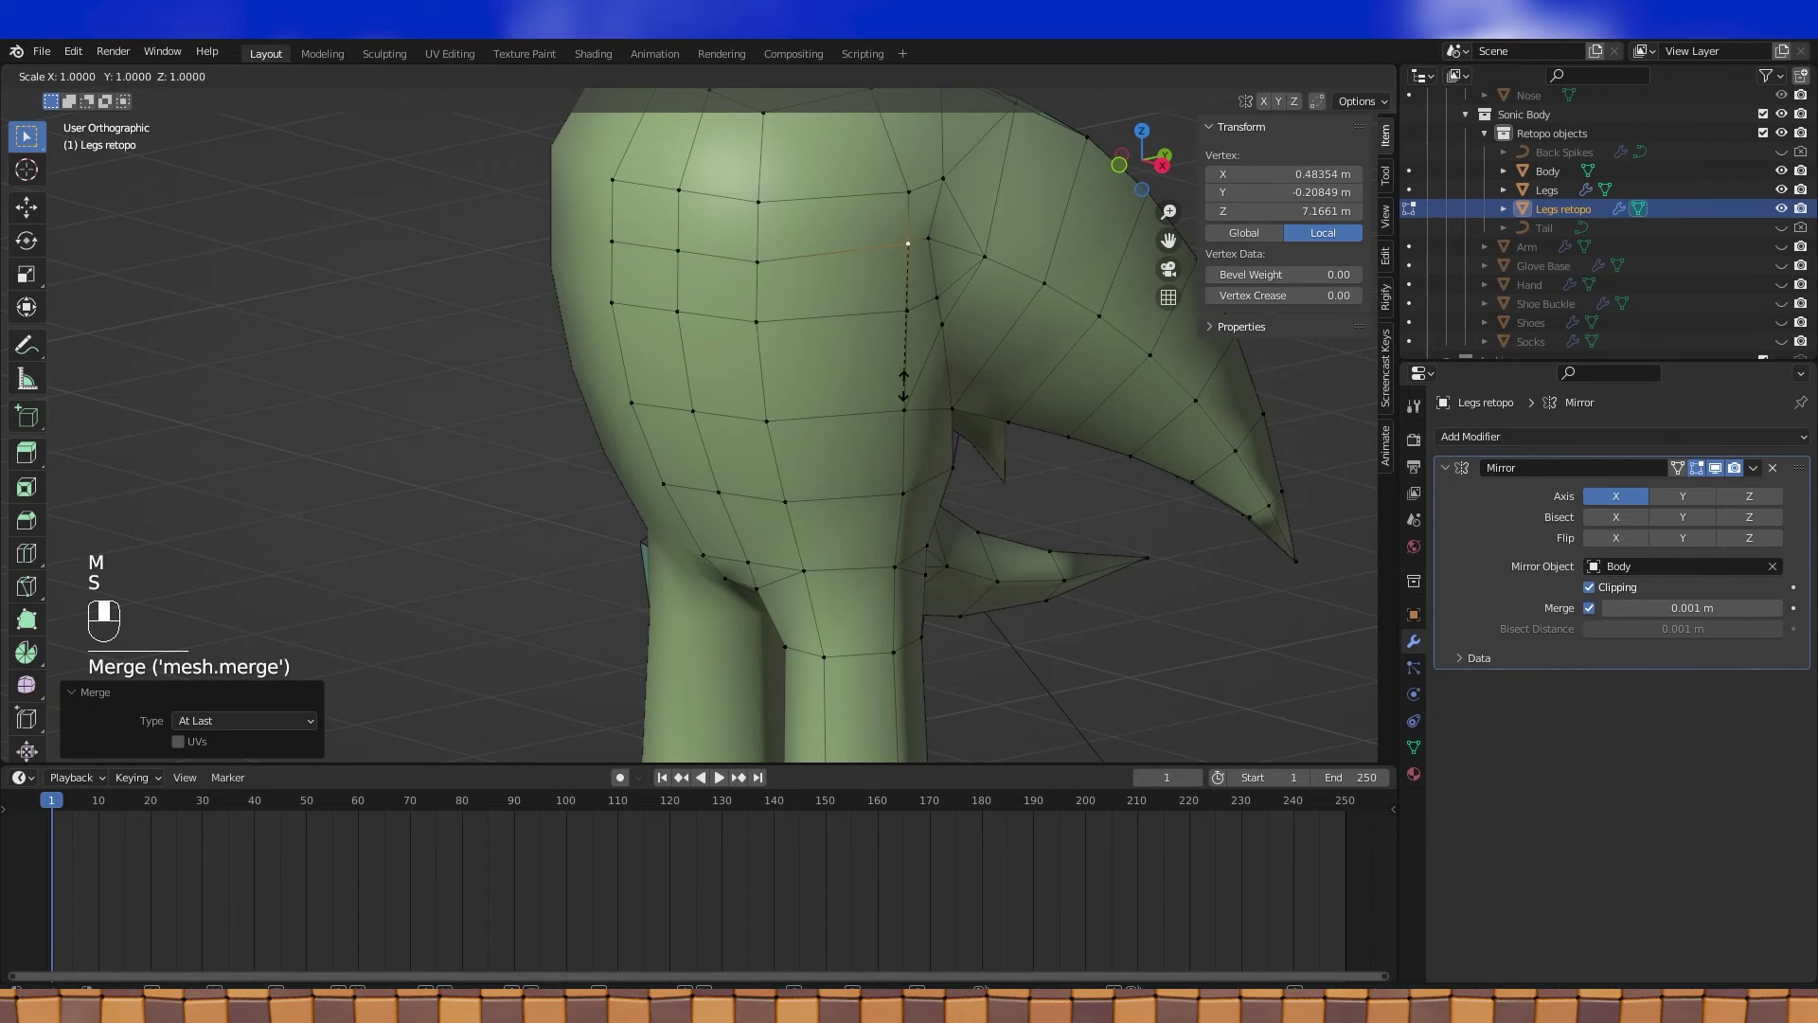
middle_drag(904, 383, 902, 384)
Merge all of the mesh's vertices by distance and check the smoothed front in Object Mode
key(a)
key(m)
click(901, 384)
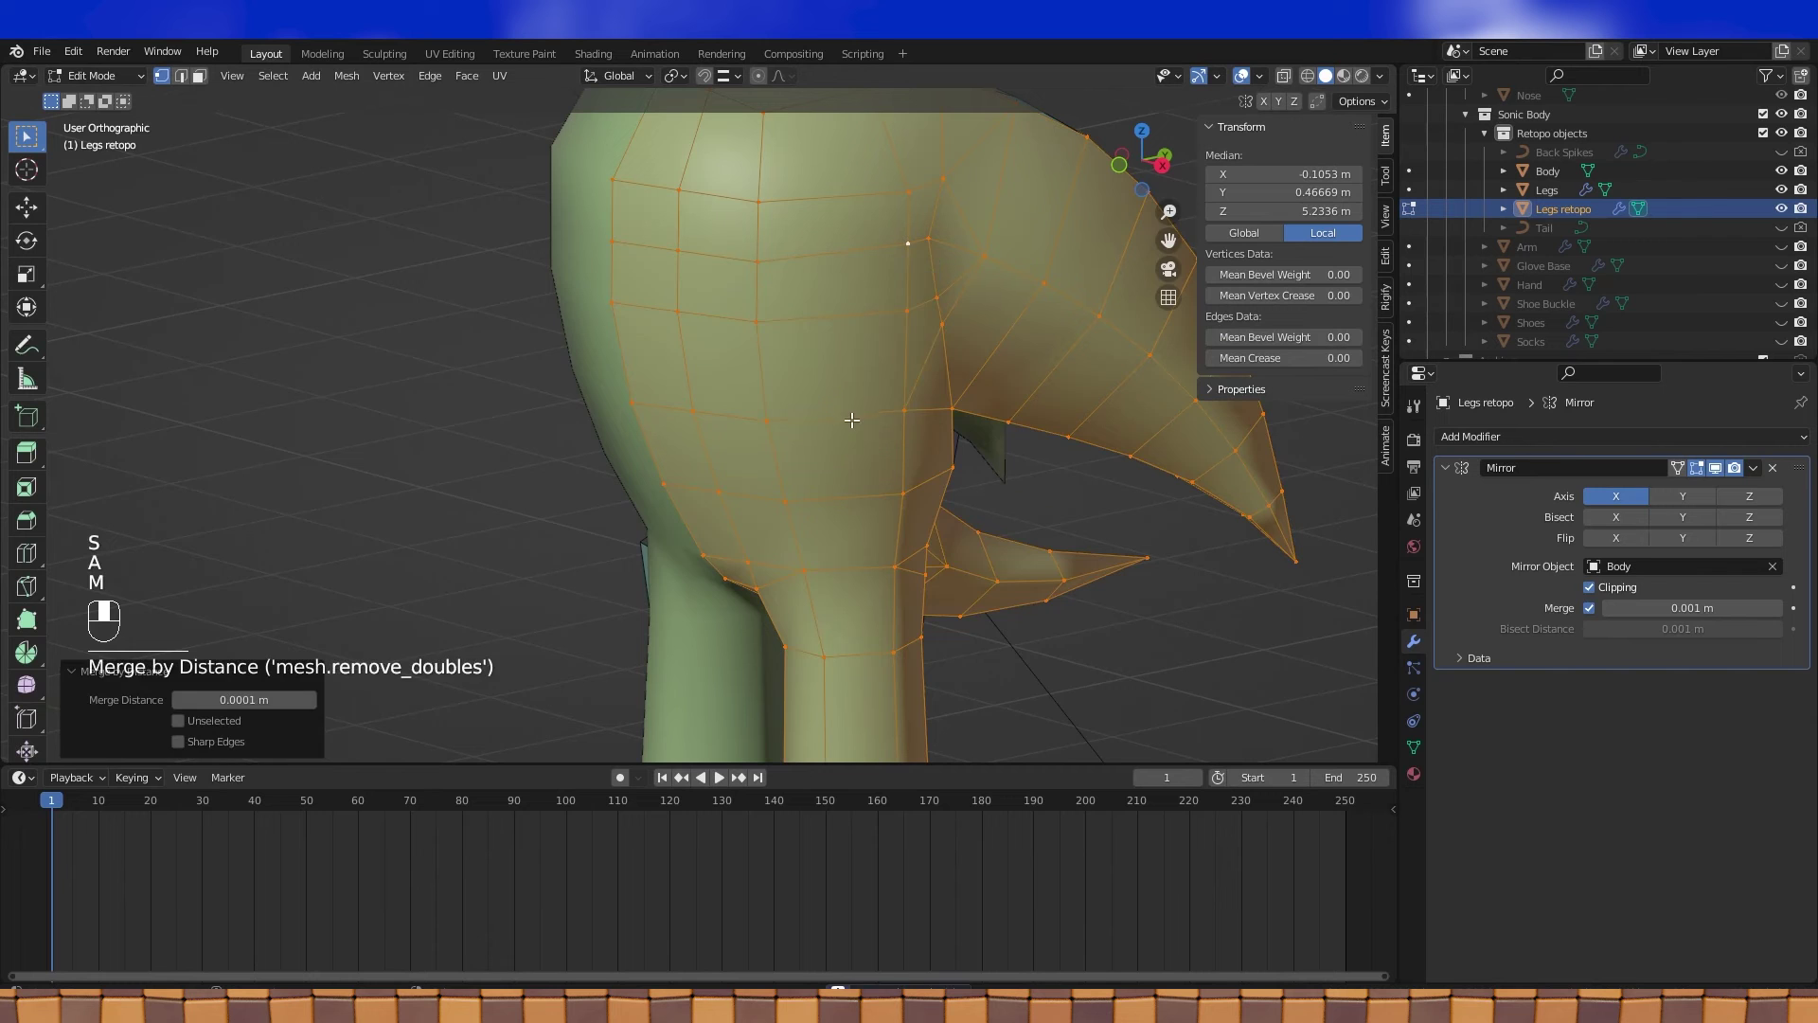
key(Tab)
middle_drag(810, 432, 905, 434)
key(Tab)
scroll(966, 442, up, 2)
Hide the Body and Legs reference objects and check the retopologized mesh alone in Object Mode
drag(1780, 189, 1781, 171)
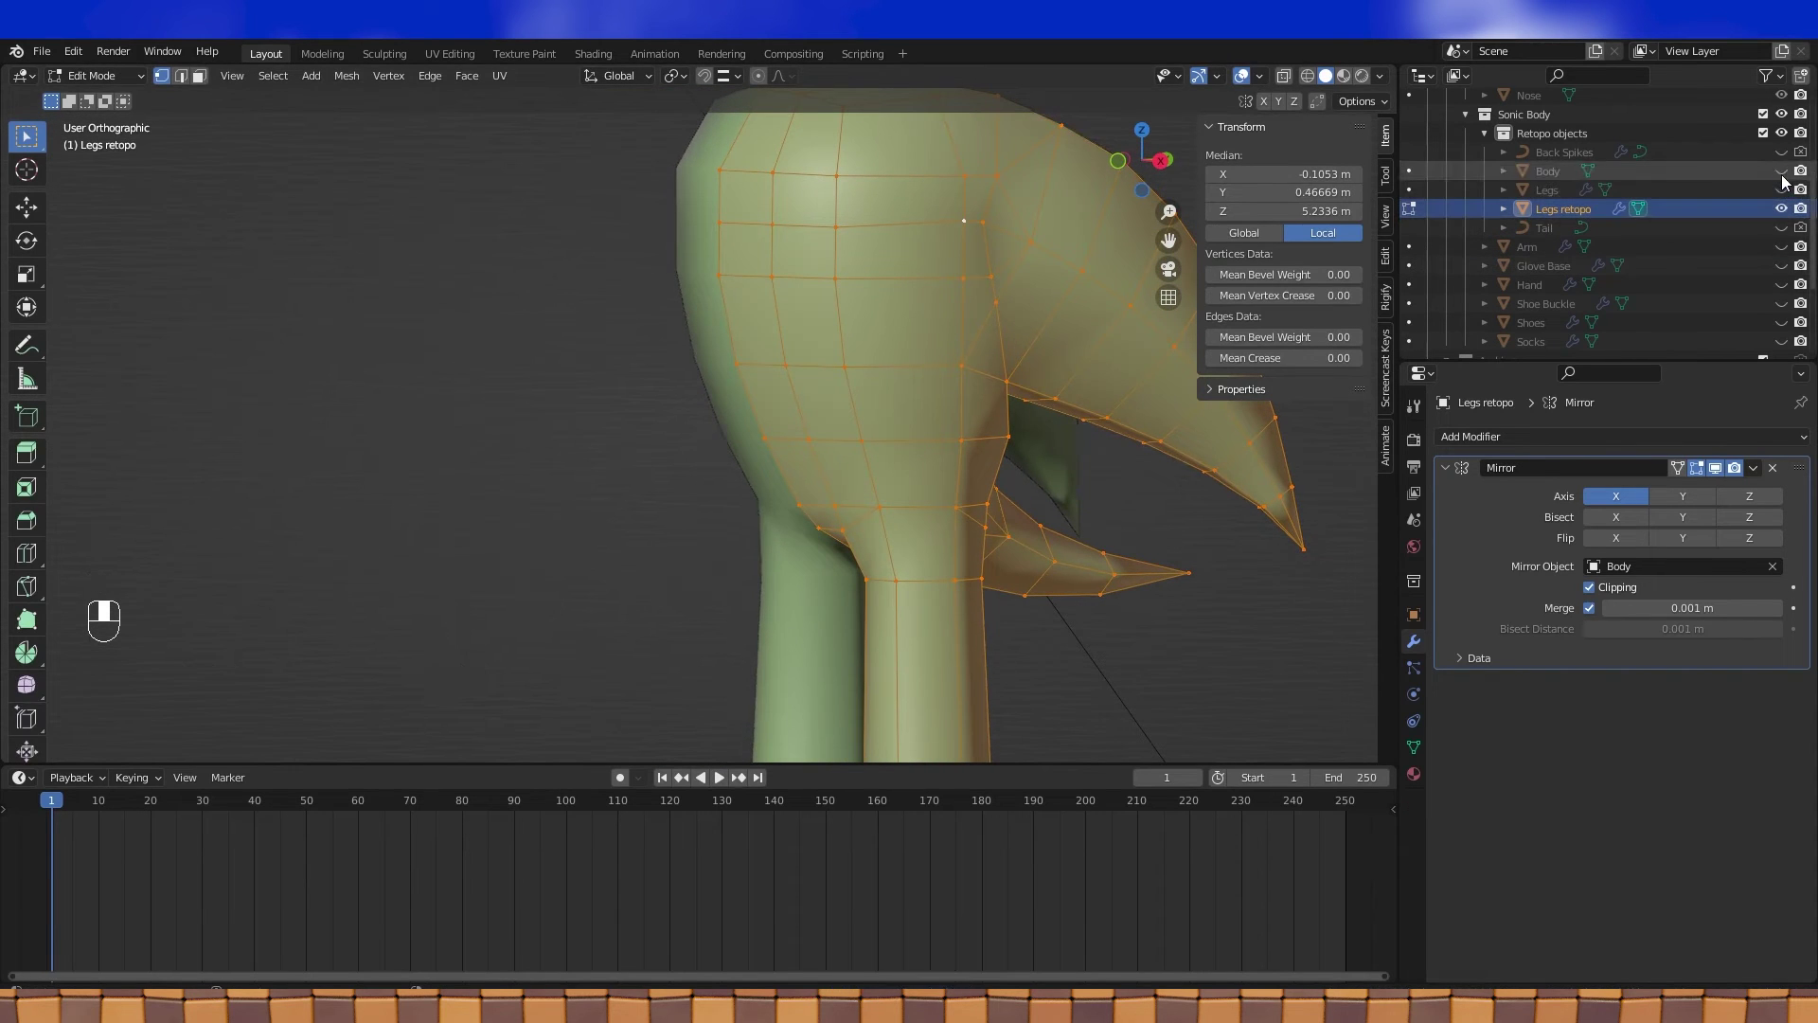
scroll(831, 447, down, 2)
middle_drag(831, 447, 959, 458)
key(Tab)
scroll(817, 478, up, 3)
key(Tab)
In top view, select the two sunken vertices on the body's side by the spike and move them outward along X
middle_drag(853, 388, 900, 493)
key(KP_7)
scroll(933, 552, down, 1)
shift+middle_drag(957, 573, 881, 406)
scroll(927, 407, up, 2)
click(853, 389)
shift+click(872, 428)
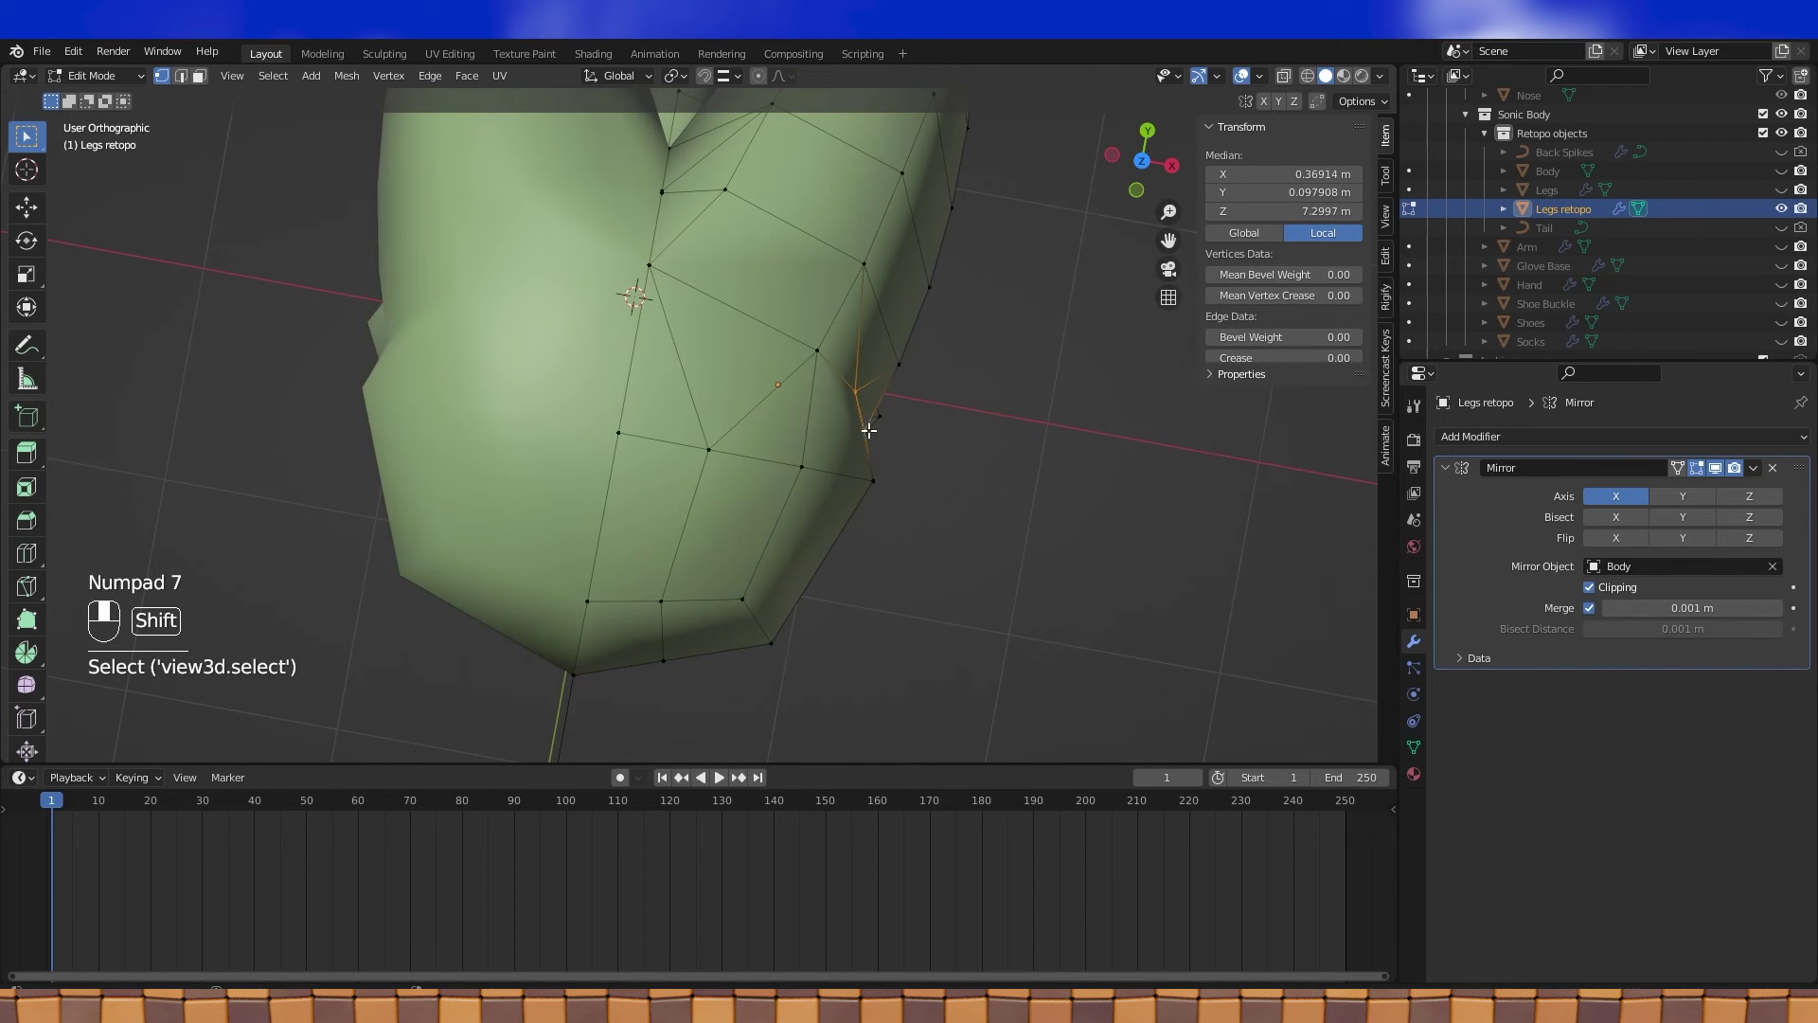
key(KP_7)
scroll(1013, 426, up, 3)
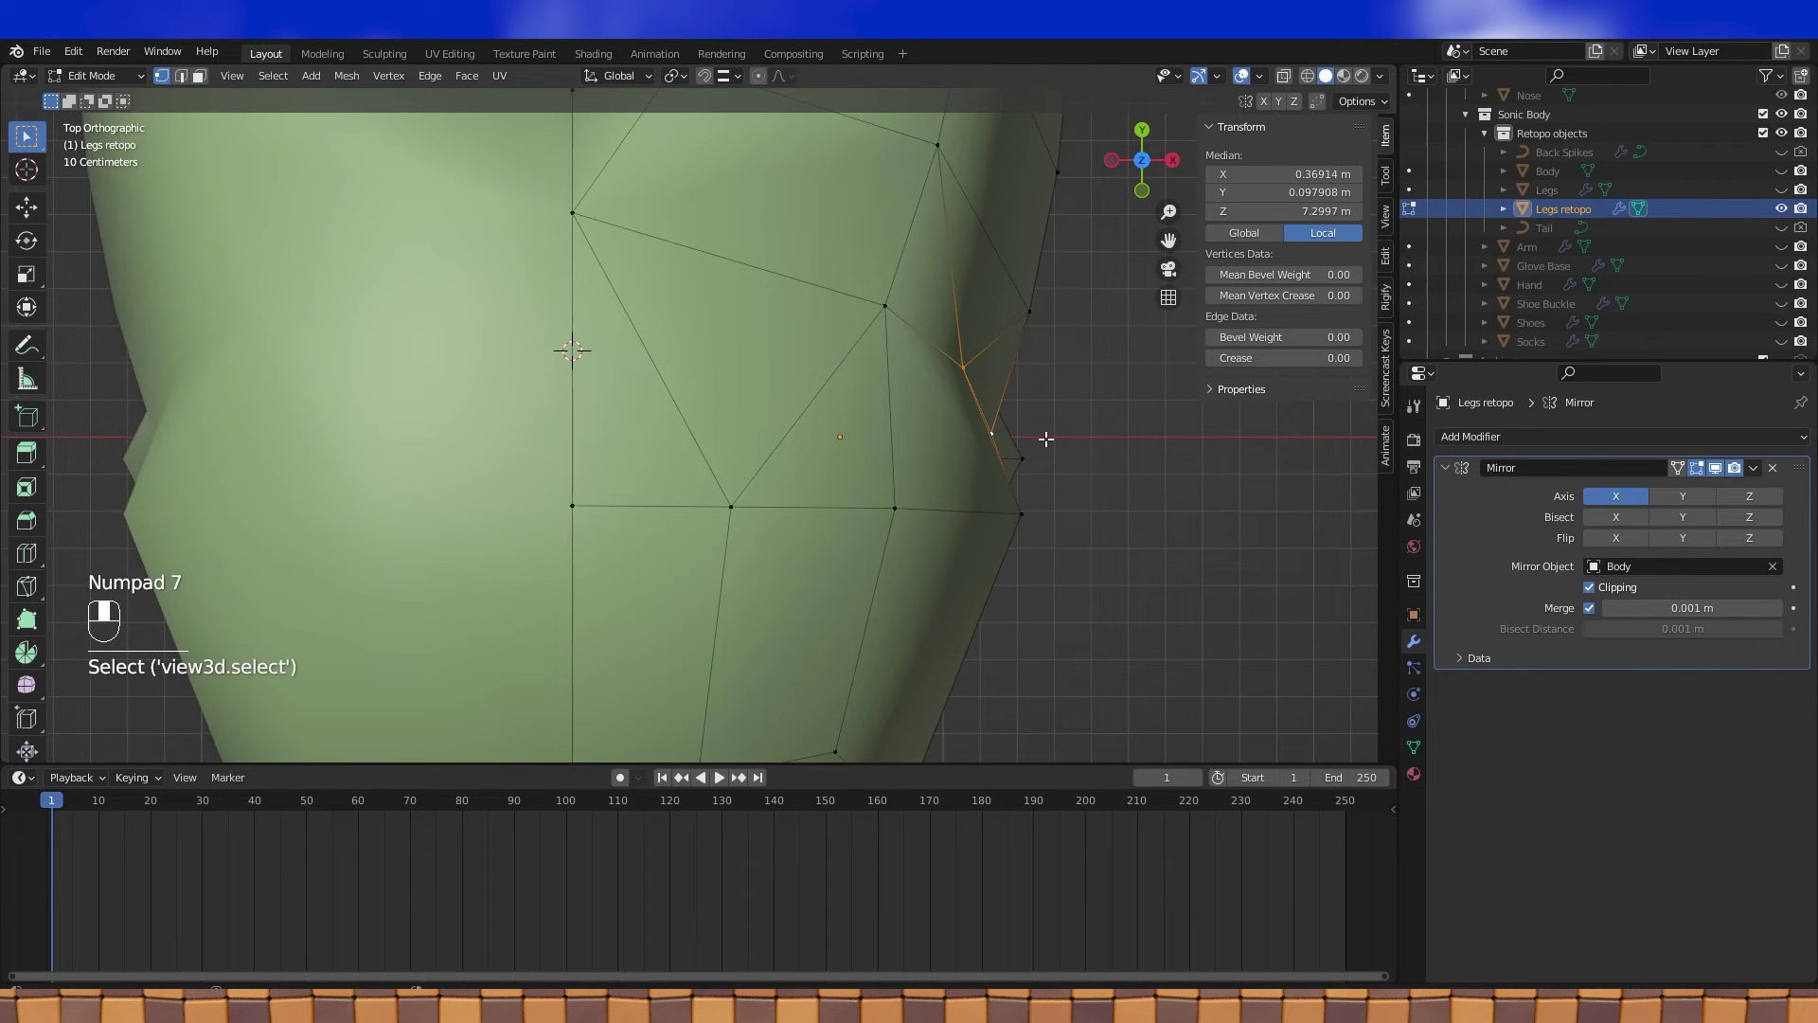
key(g)
key(x)
click(1076, 440)
Adjust the side vertices along X once more and nudge the vertex just below them beside the spike's base
middle_drag(1076, 440, 871, 492)
shift+click(924, 518)
key(g)
key(x)
click(885, 507)
click(954, 568)
key(g)
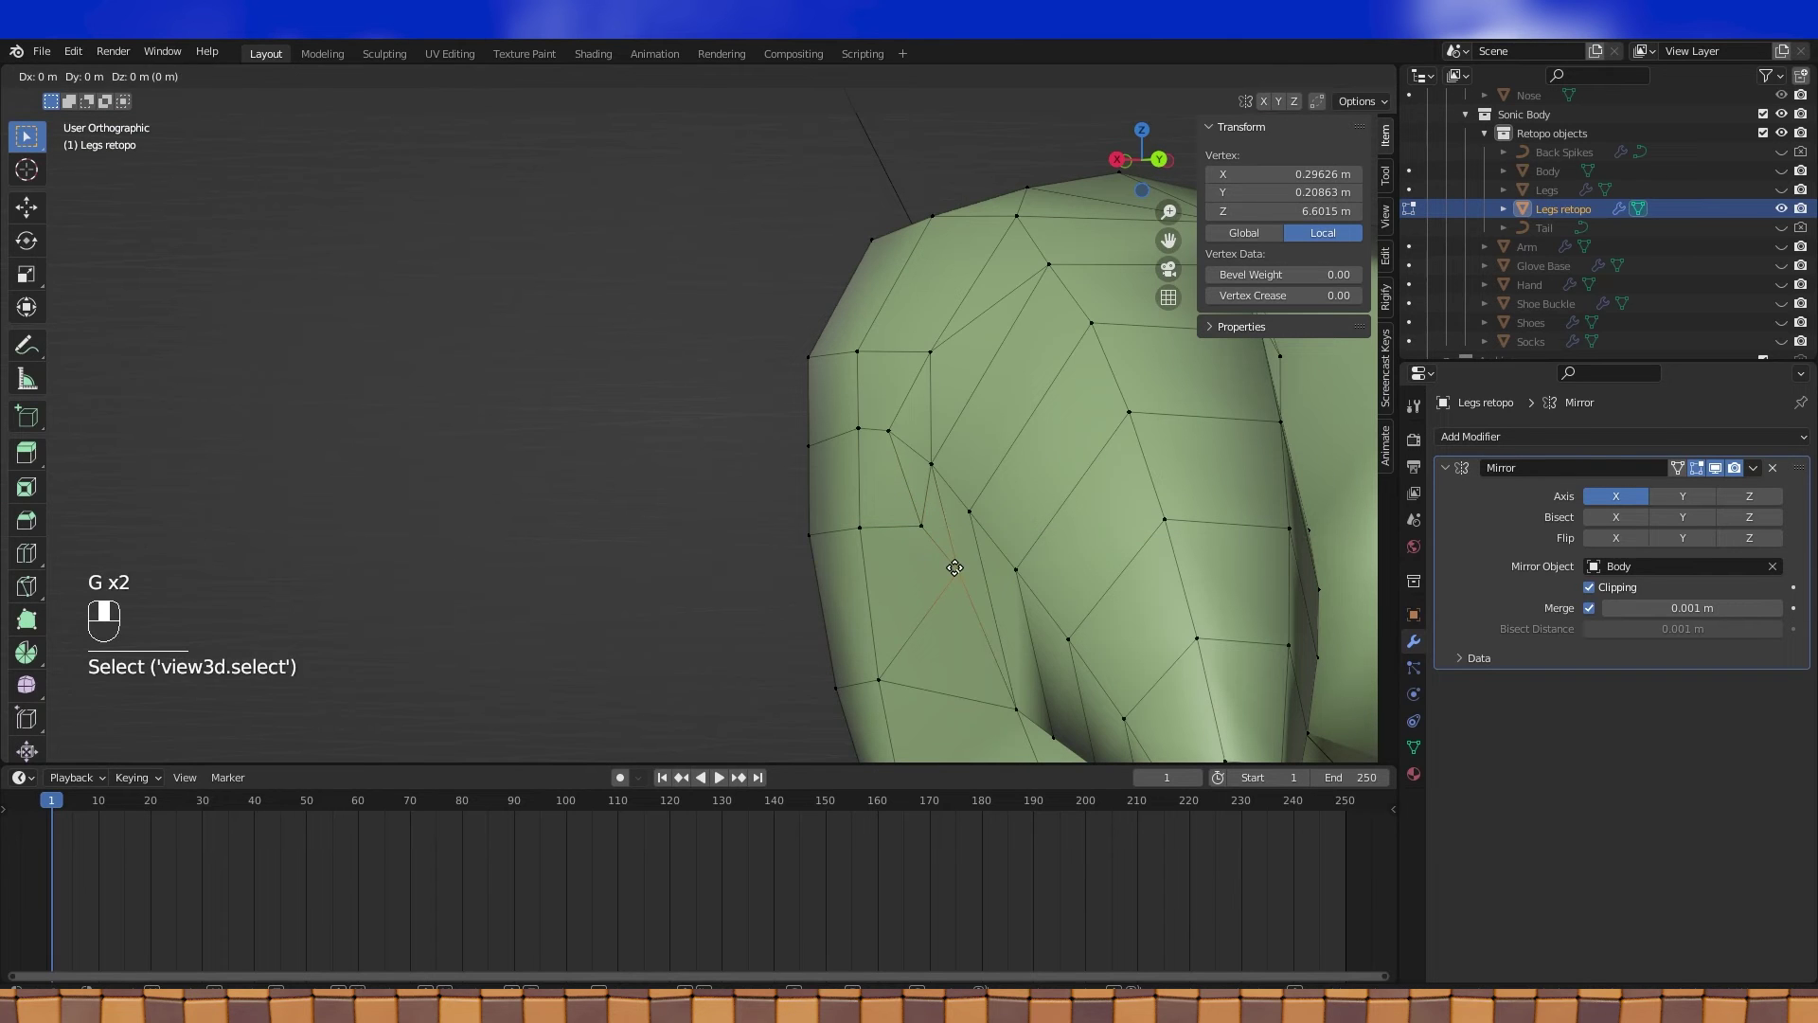
click(949, 568)
Inspect the spikes, legs and tail from behind in Object Mode and with Material Preview shading
key(Tab)
middle_drag(946, 567, 947, 606)
key(Tab)
shift+middle_drag(1023, 620, 1028, 426)
middle_drag(1027, 426, 962, 554)
key(Tab)
shift+middle_drag(962, 555, 1061, 474)
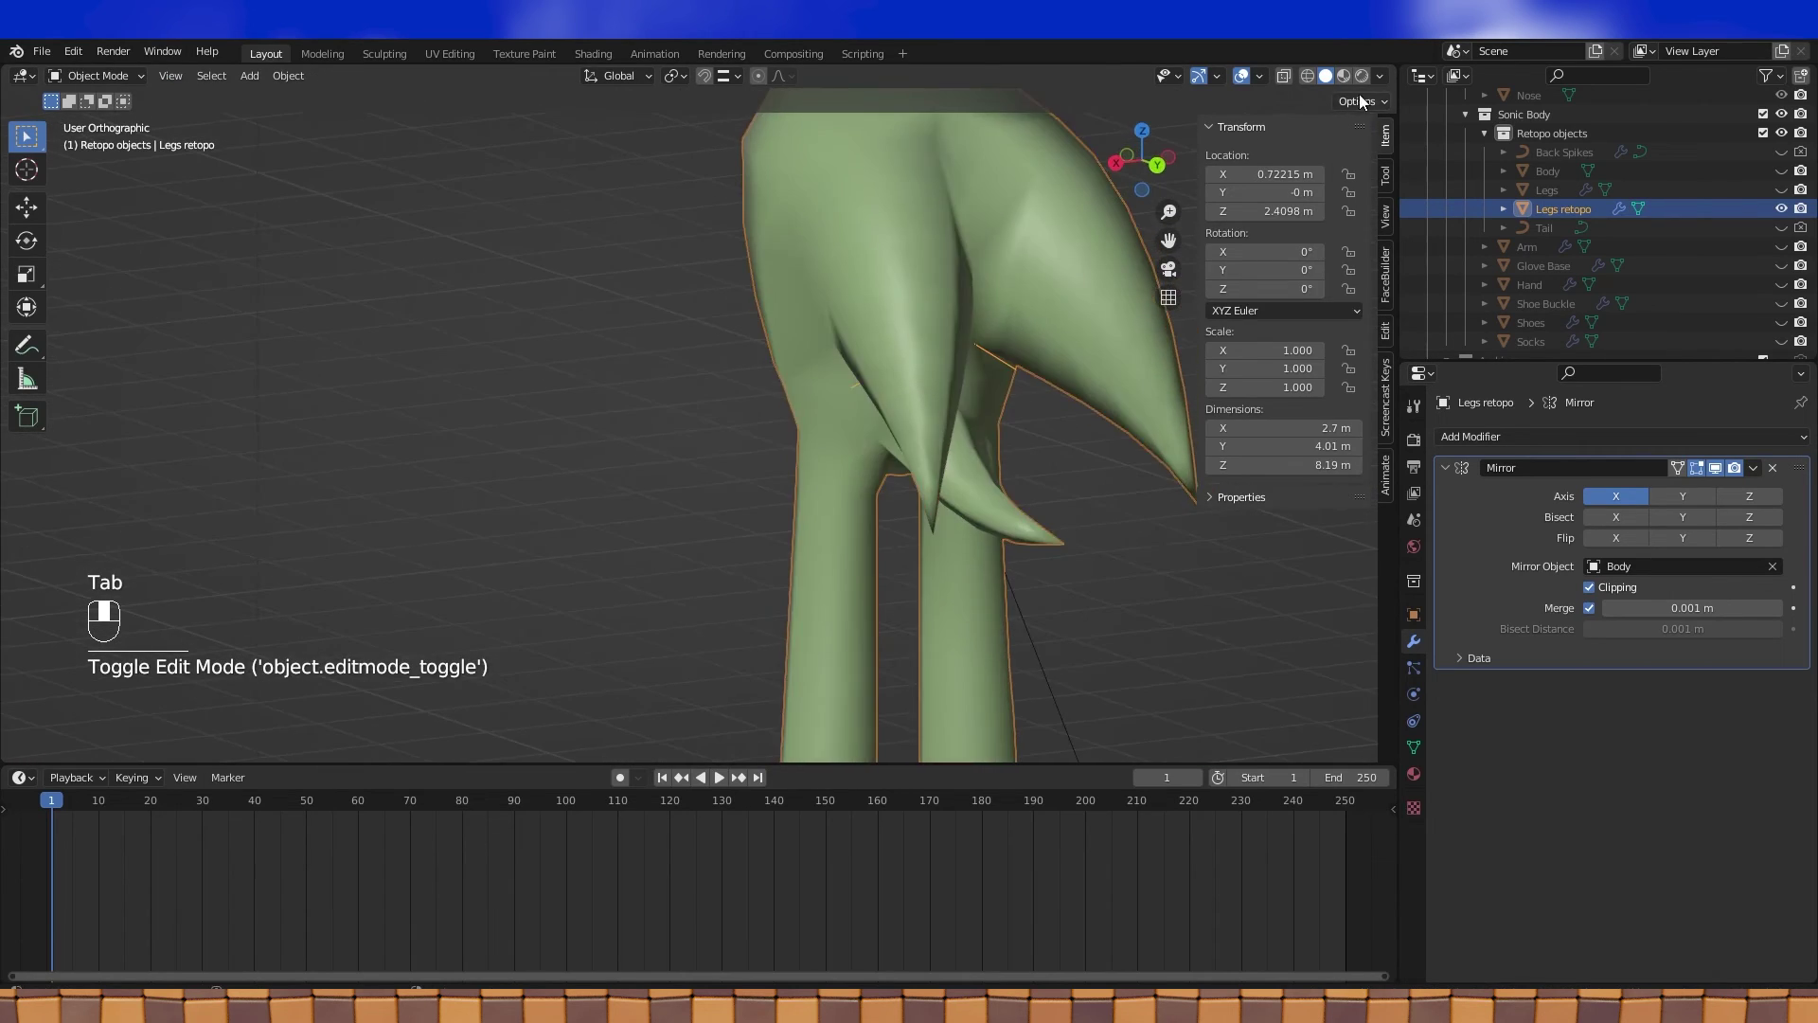
click(1343, 76)
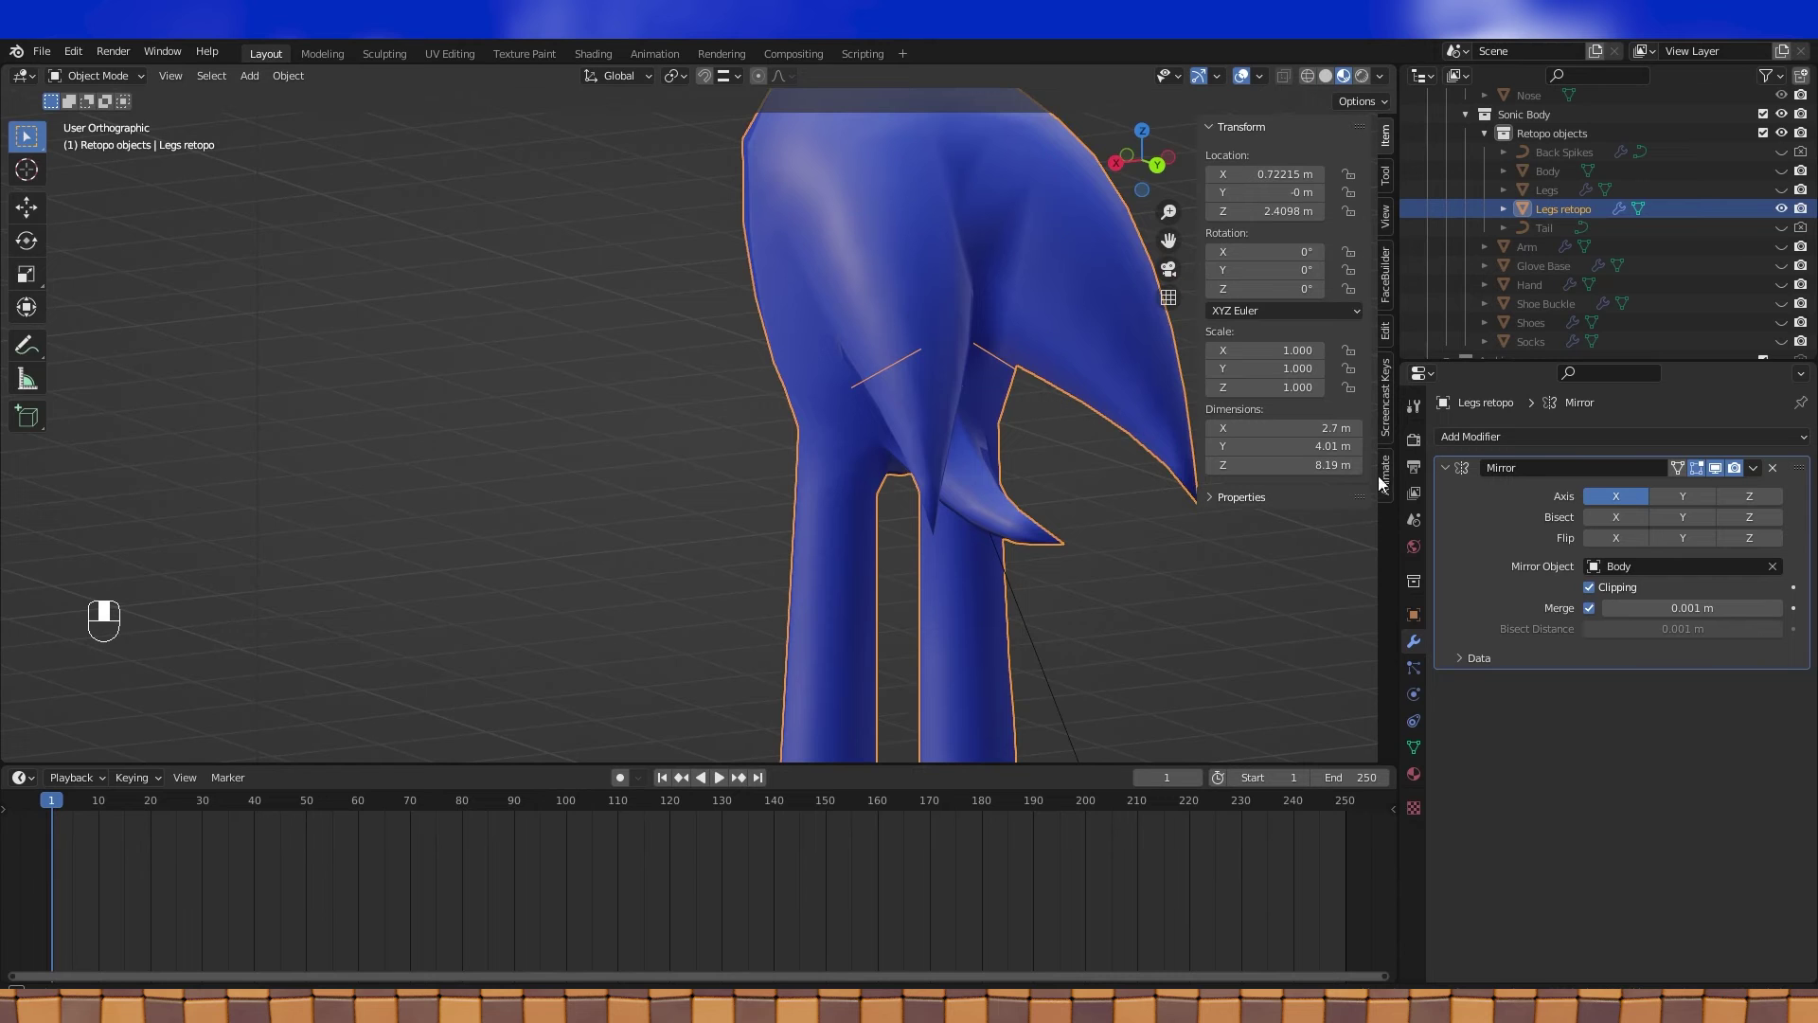
middle_drag(1141, 665, 834, 447)
key(Escape)
Delete the stray edge beneath the back spike's base and connect the two vertices at its ends
key(Tab)
key(a)
scroll(681, 404, up, 1)
click(182, 75)
click(740, 441)
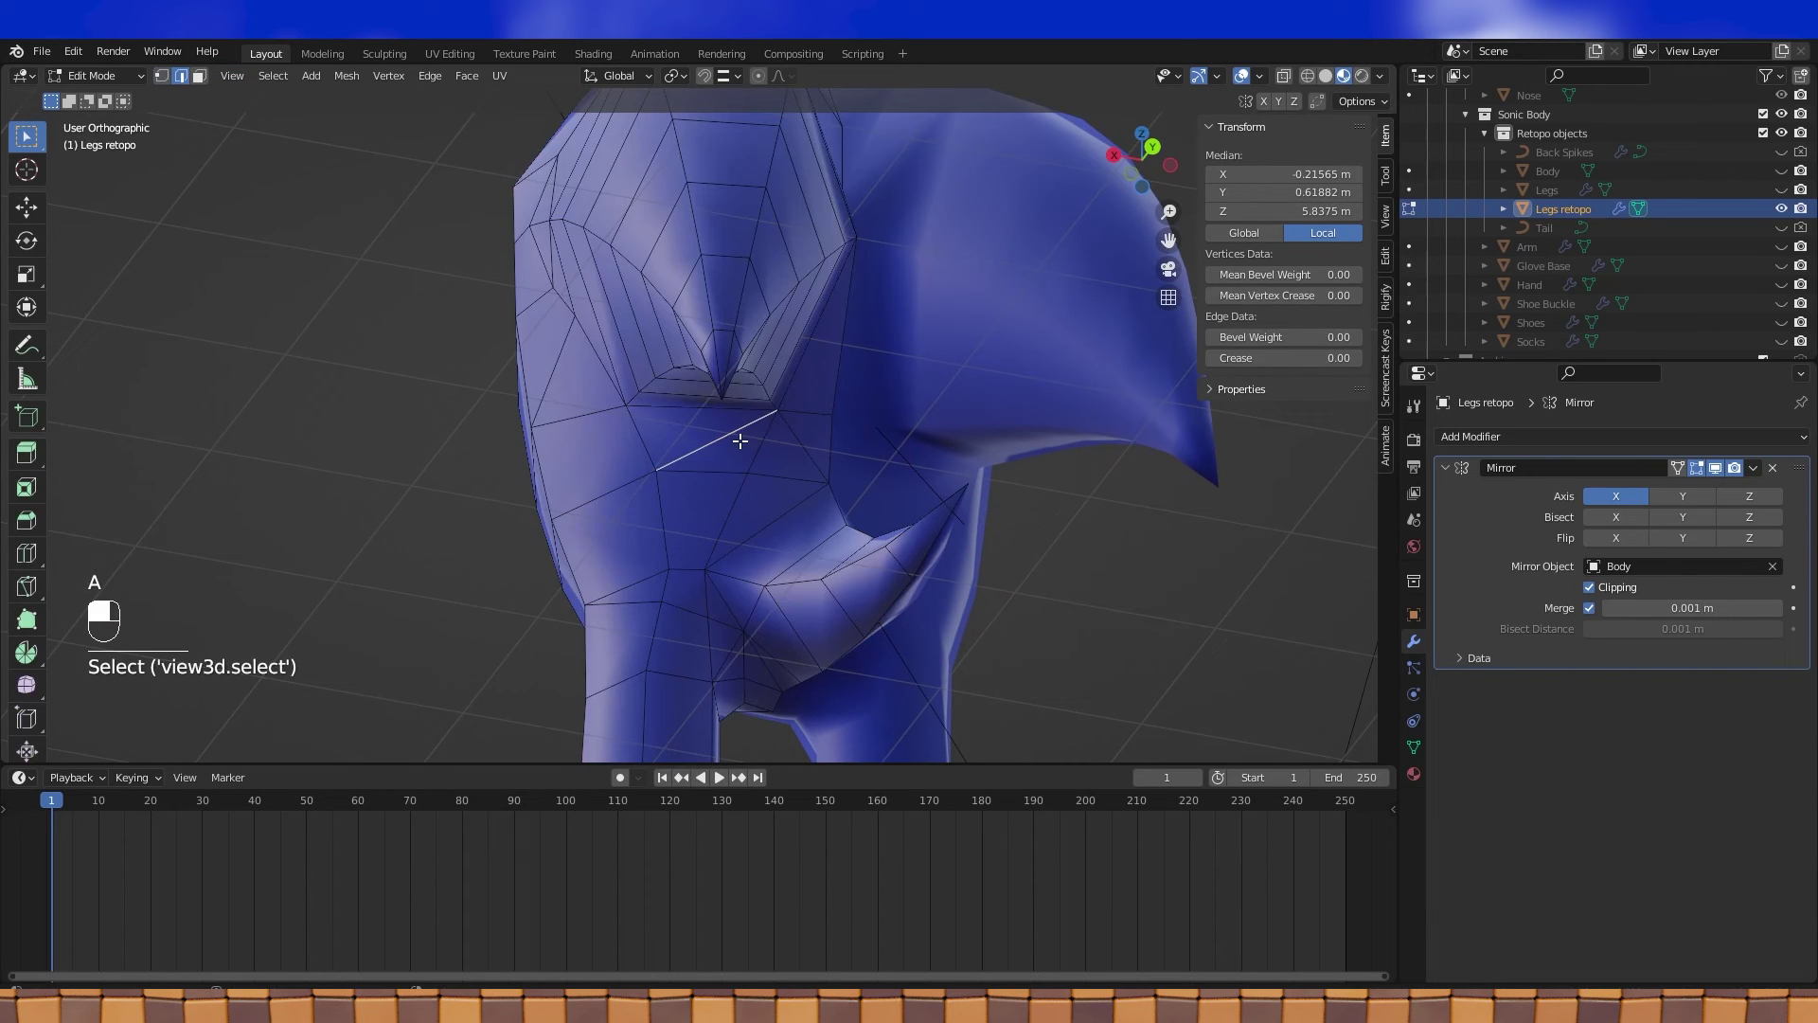
key(x)
click(677, 461)
click(161, 77)
click(767, 404)
shift+click(658, 471)
key(j)
Move a vertex between the back spike and the tail, comparing the shading in Object Mode
middle_drag(657, 471, 702, 553)
click(806, 434)
key(Tab)
key(Tab)
key(Tab)
key(Tab)
key(g)
click(804, 560)
key(Tab)
key(Tab)
Reposition another vertex between the spike and tail in small moves, checking the smooth shading between adjustments
click(810, 455)
key(Tab)
key(Tab)
click(736, 503)
key(g)
click(742, 477)
key(Tab)
key(Tab)
key(g)
click(752, 442)
key(Tab)
key(Tab)
Refine the vertices above the tail's base with a move along X and further axis-constrained moves
key(g)
key(x)
click(694, 549)
key(g)
middle_click(696, 543)
click(694, 538)
key(g)
middle_click(691, 539)
click(681, 541)
Connect two vertices beside the tail's base and merge the neighbouring pair of vertices
middle_drag(681, 541, 825, 565)
click(786, 498)
middle_drag(825, 564, 770, 531)
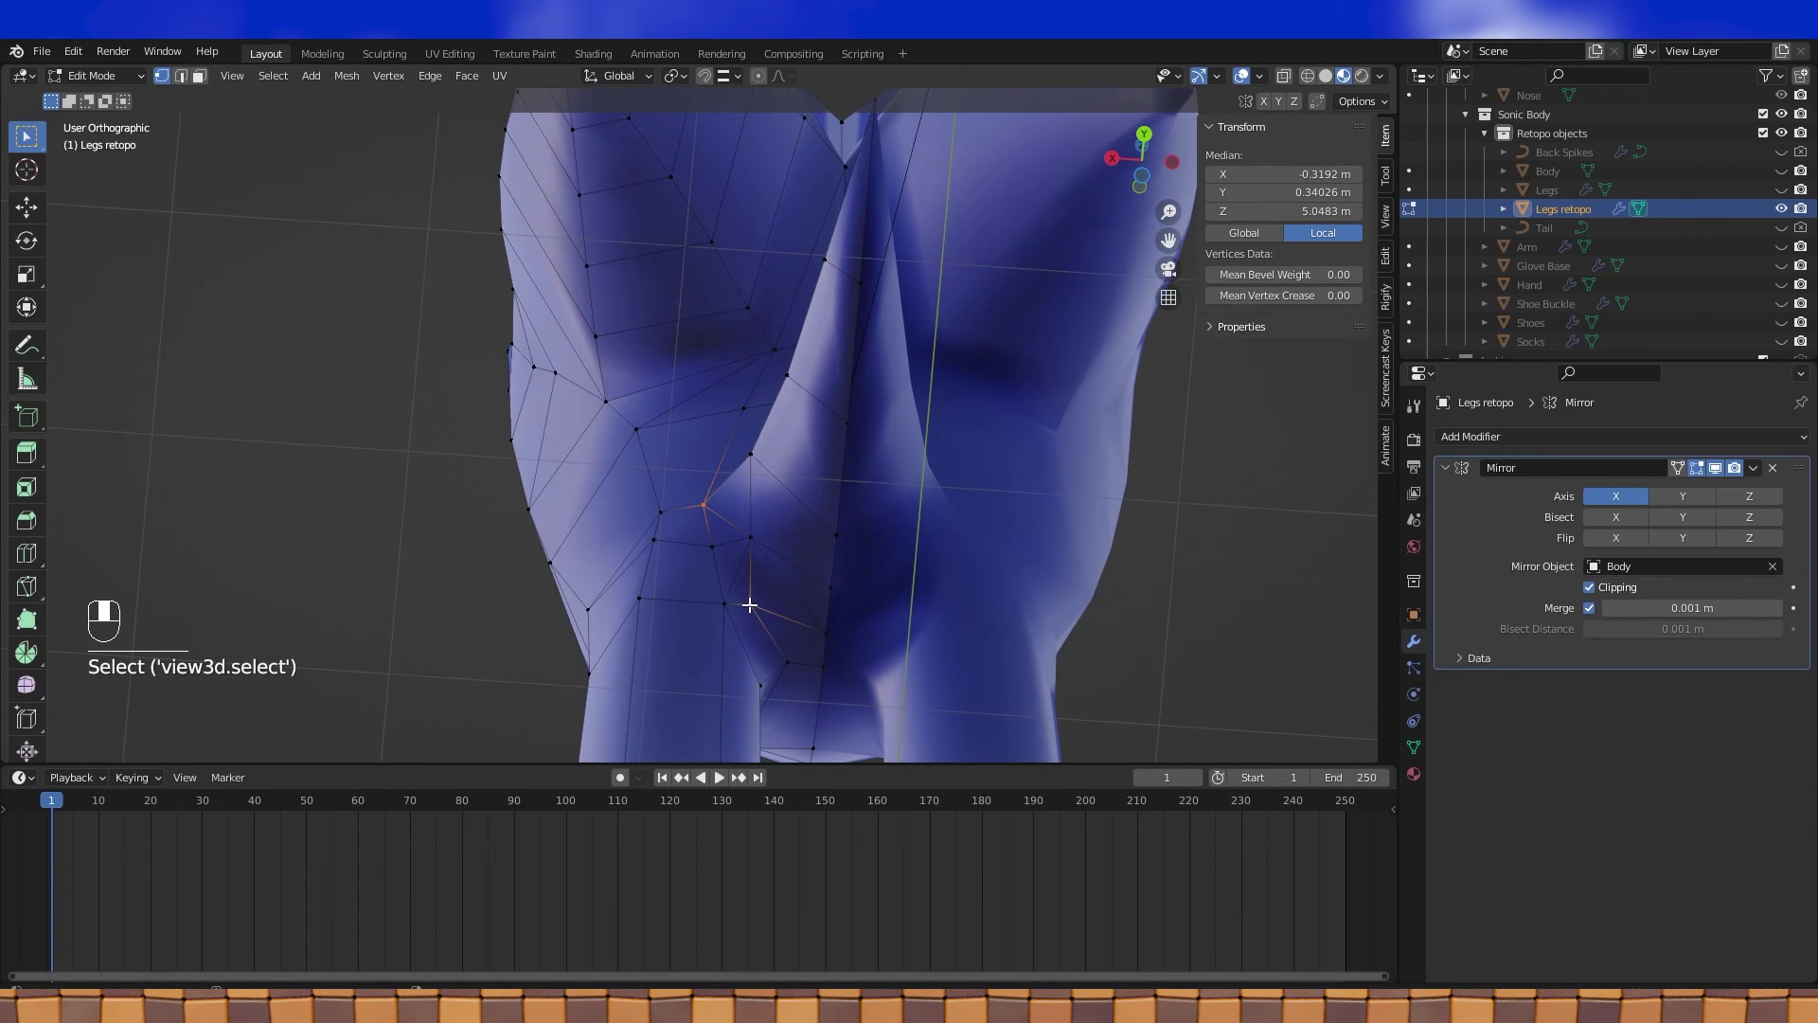
key(j)
click(740, 566)
shift+click(726, 543)
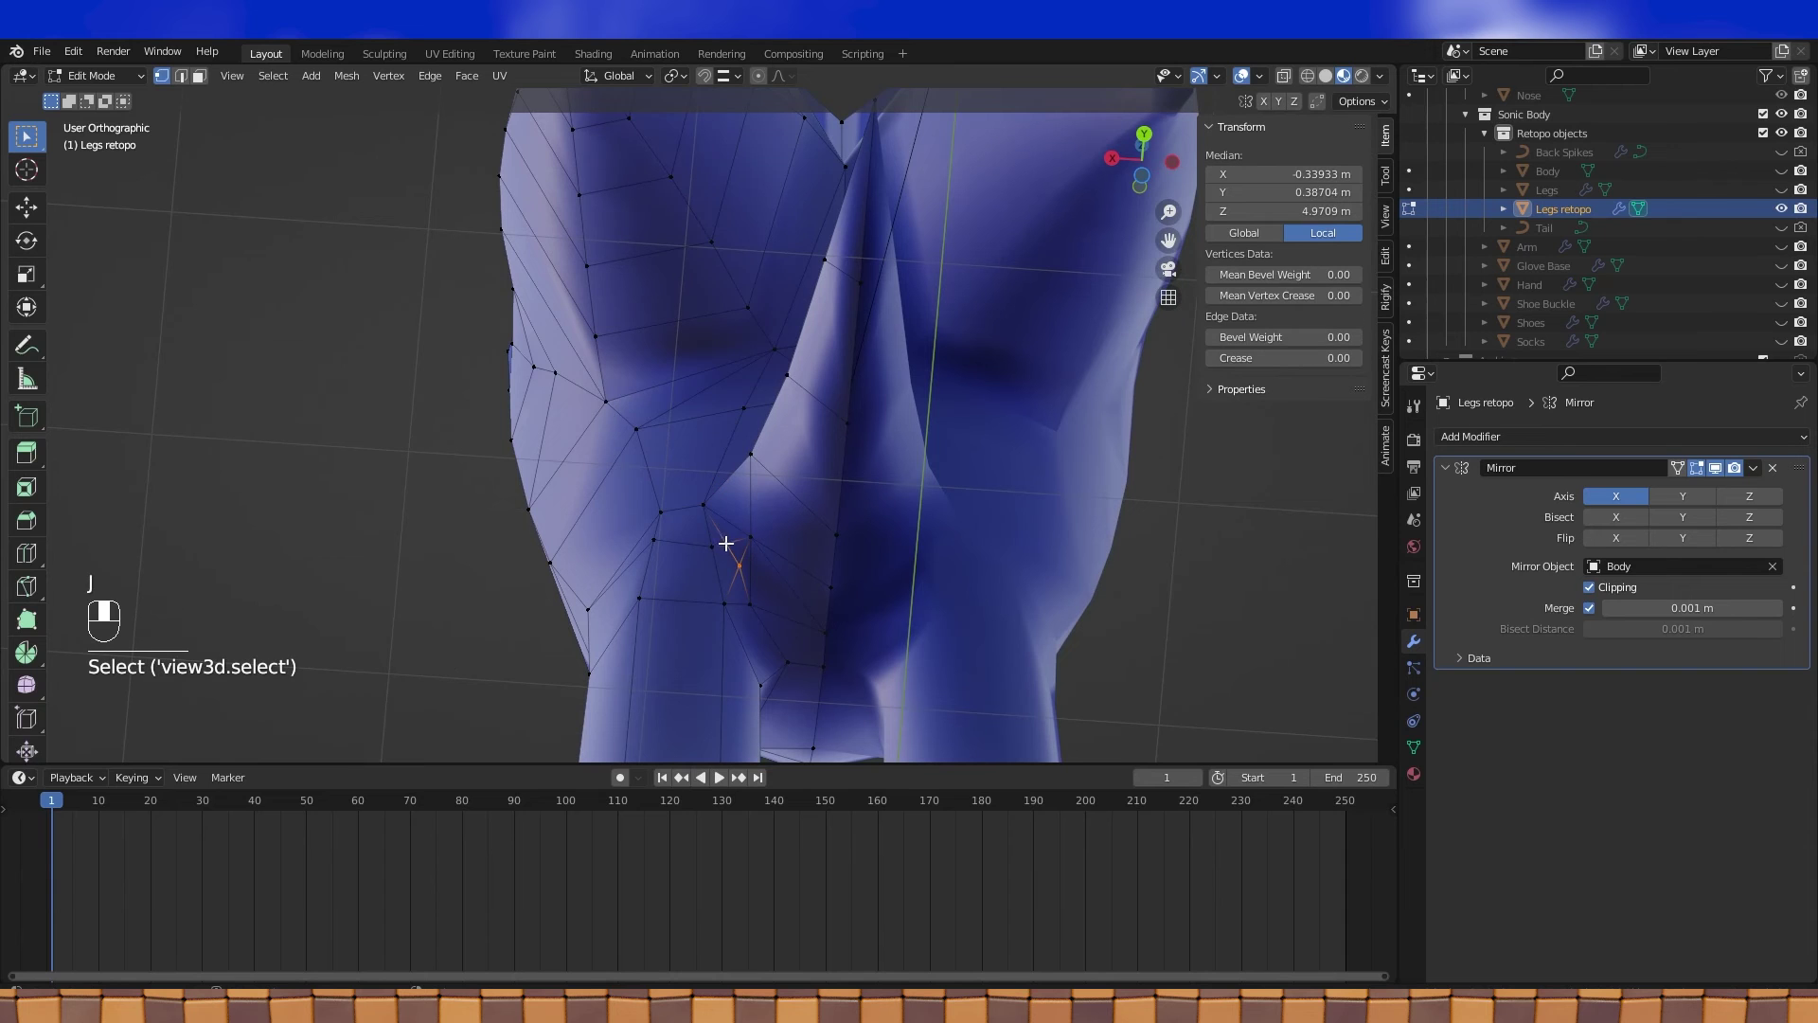
key(m)
click(656, 434)
Move the vertices around the tail's base along single axes and slide one along its edge
middle_drag(656, 434, 677, 492)
key(g)
middle_click(792, 597)
click(787, 593)
key(g)
middle_click(740, 588)
click(742, 584)
click(755, 536)
middle_drag(755, 536, 1101, 503)
key(g)
key(g)
click(780, 536)
In front view, lower the upper chest vertex about 0.11 m and bring it forward about 0.08 m
key(Tab)
scroll(844, 644, down, 4)
key(KP_1)
key(Tab)
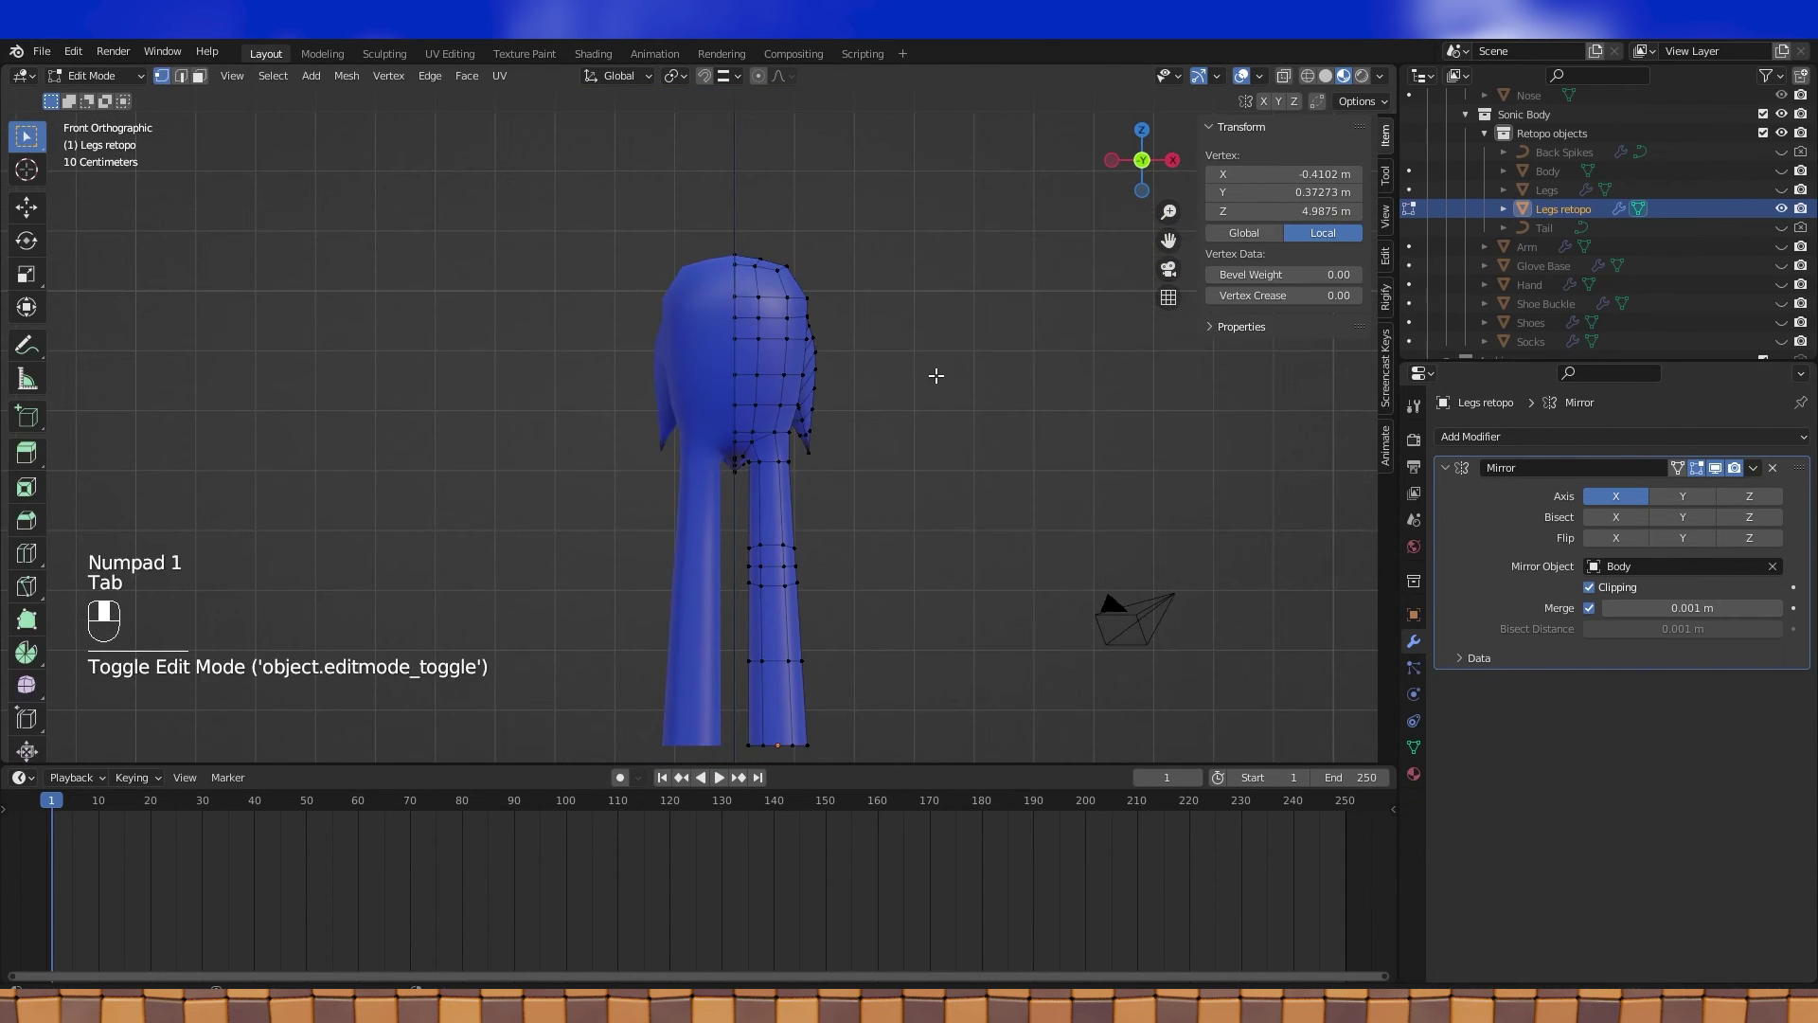
scroll(934, 373, up, 3)
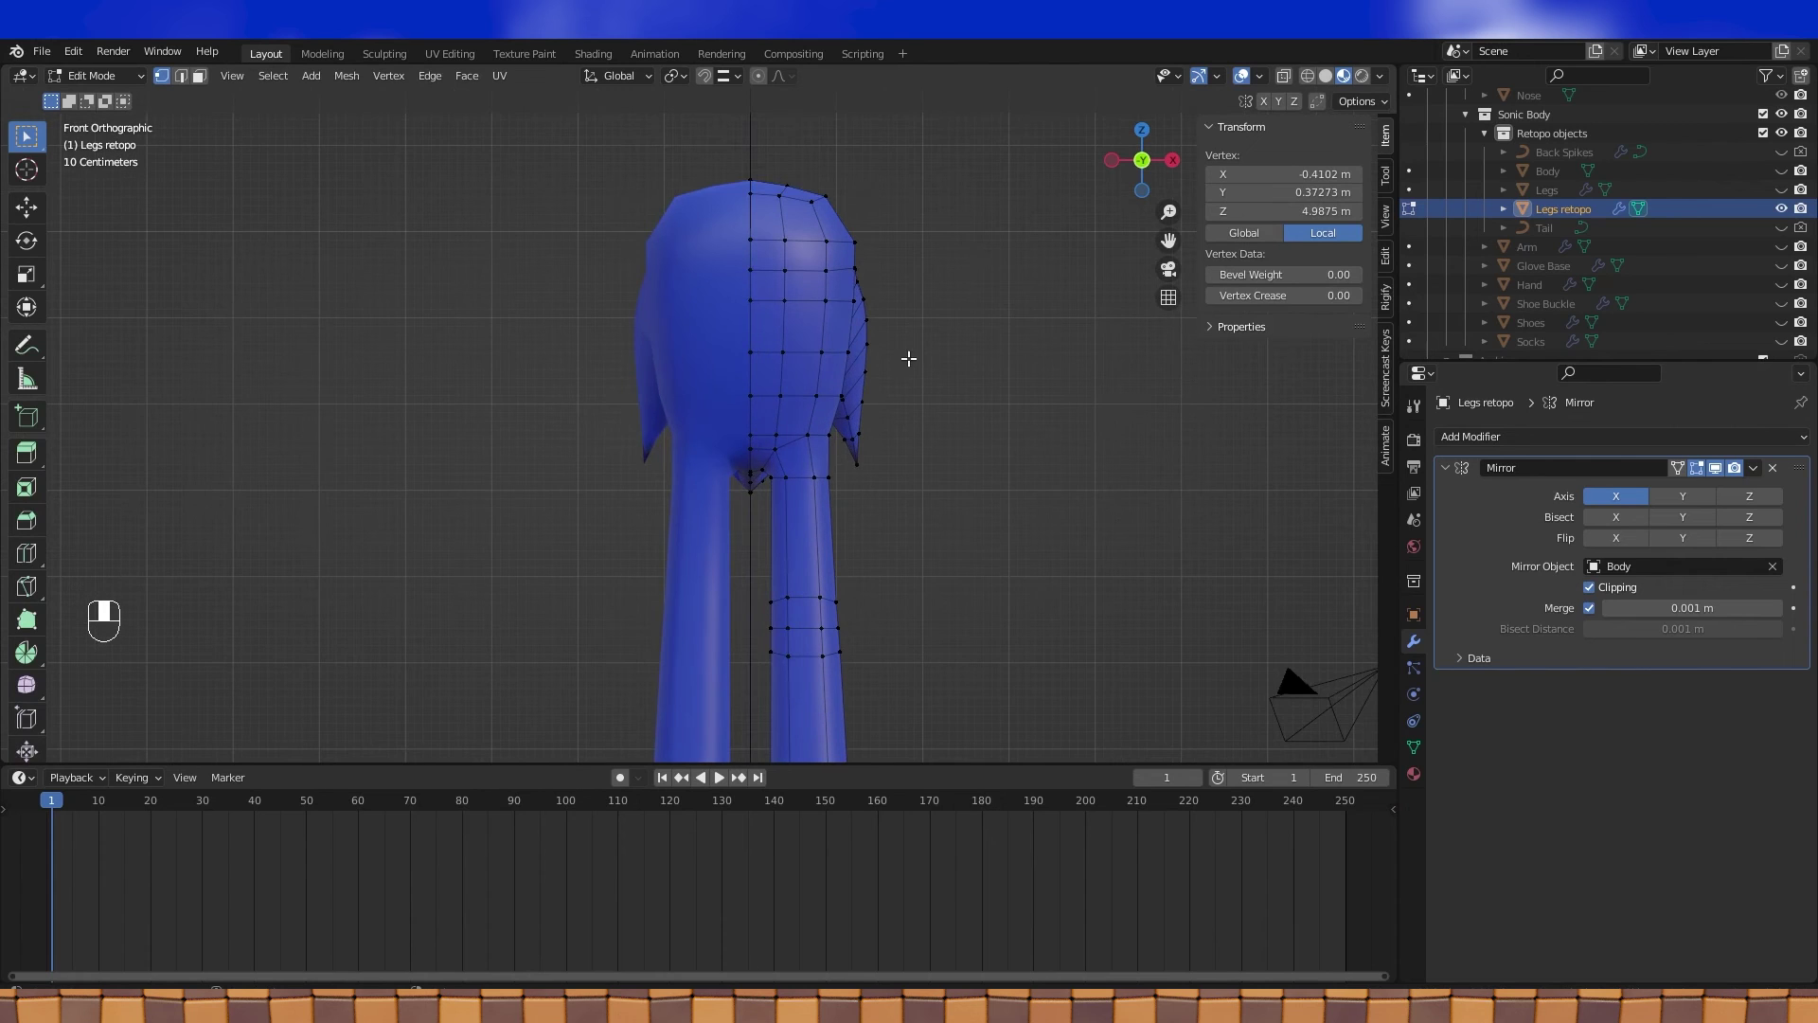
scroll(917, 354, up, 1)
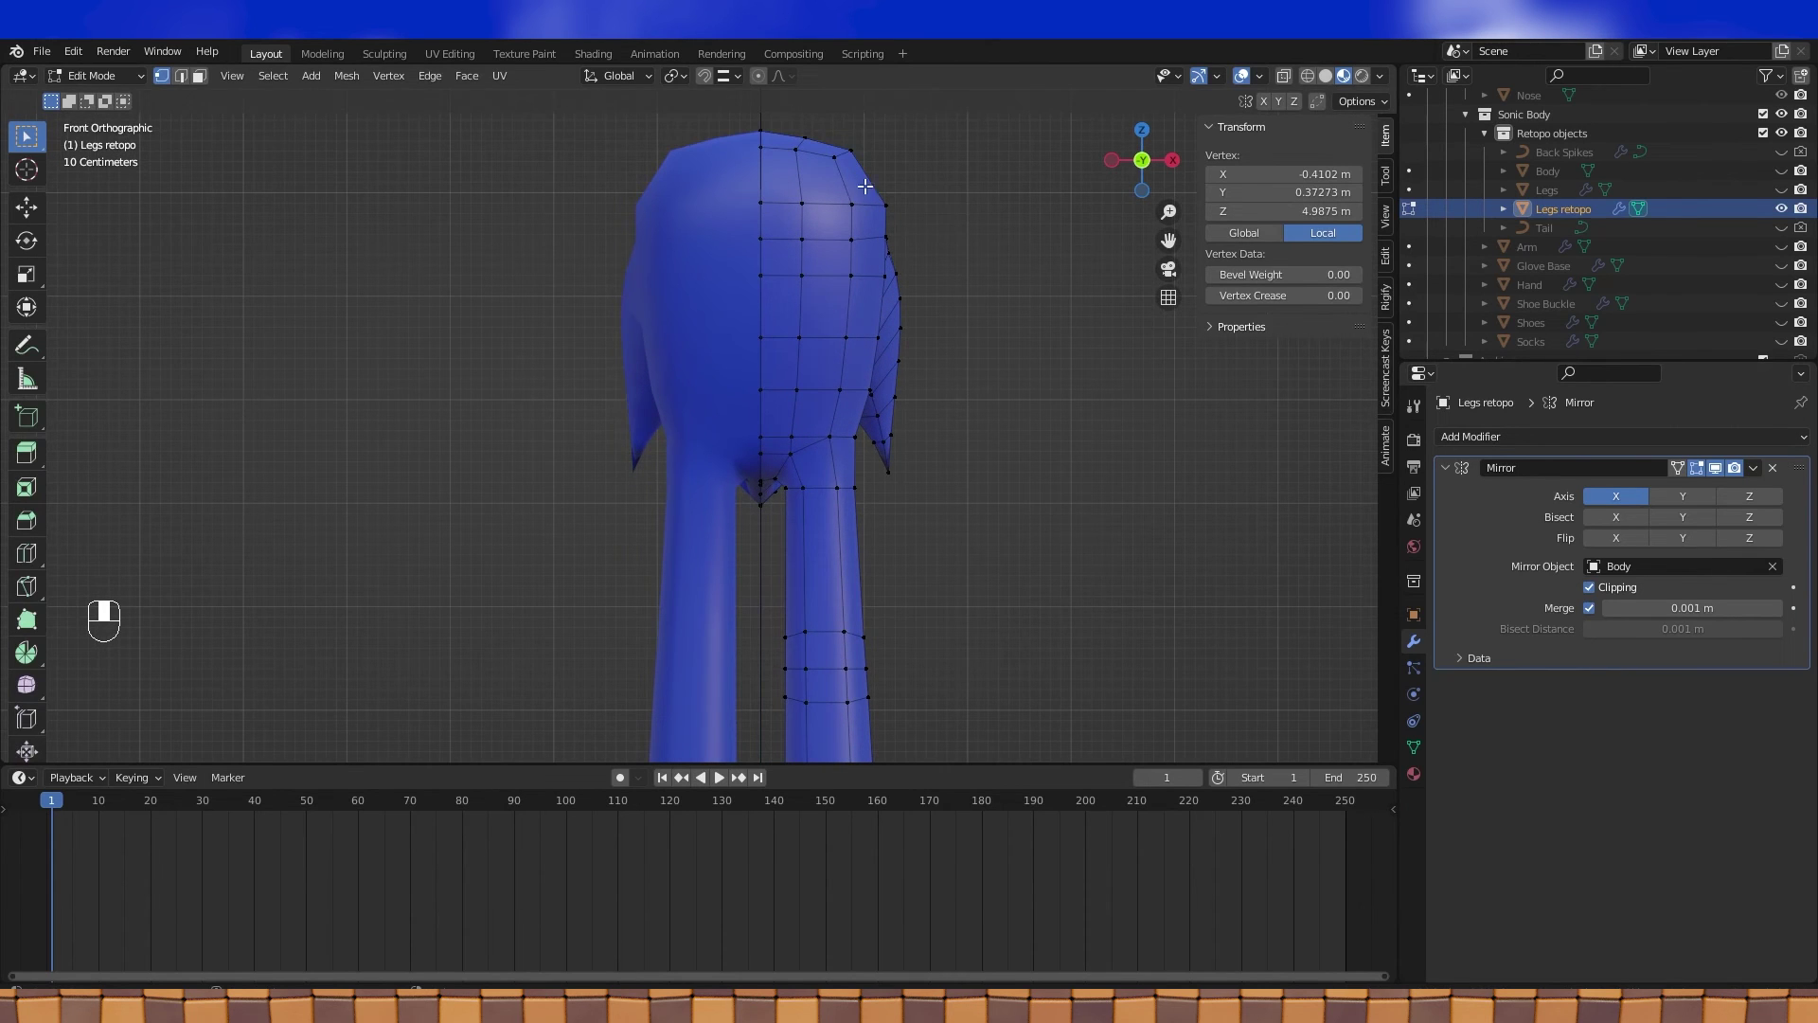
click(835, 158)
key(g)
click(856, 184)
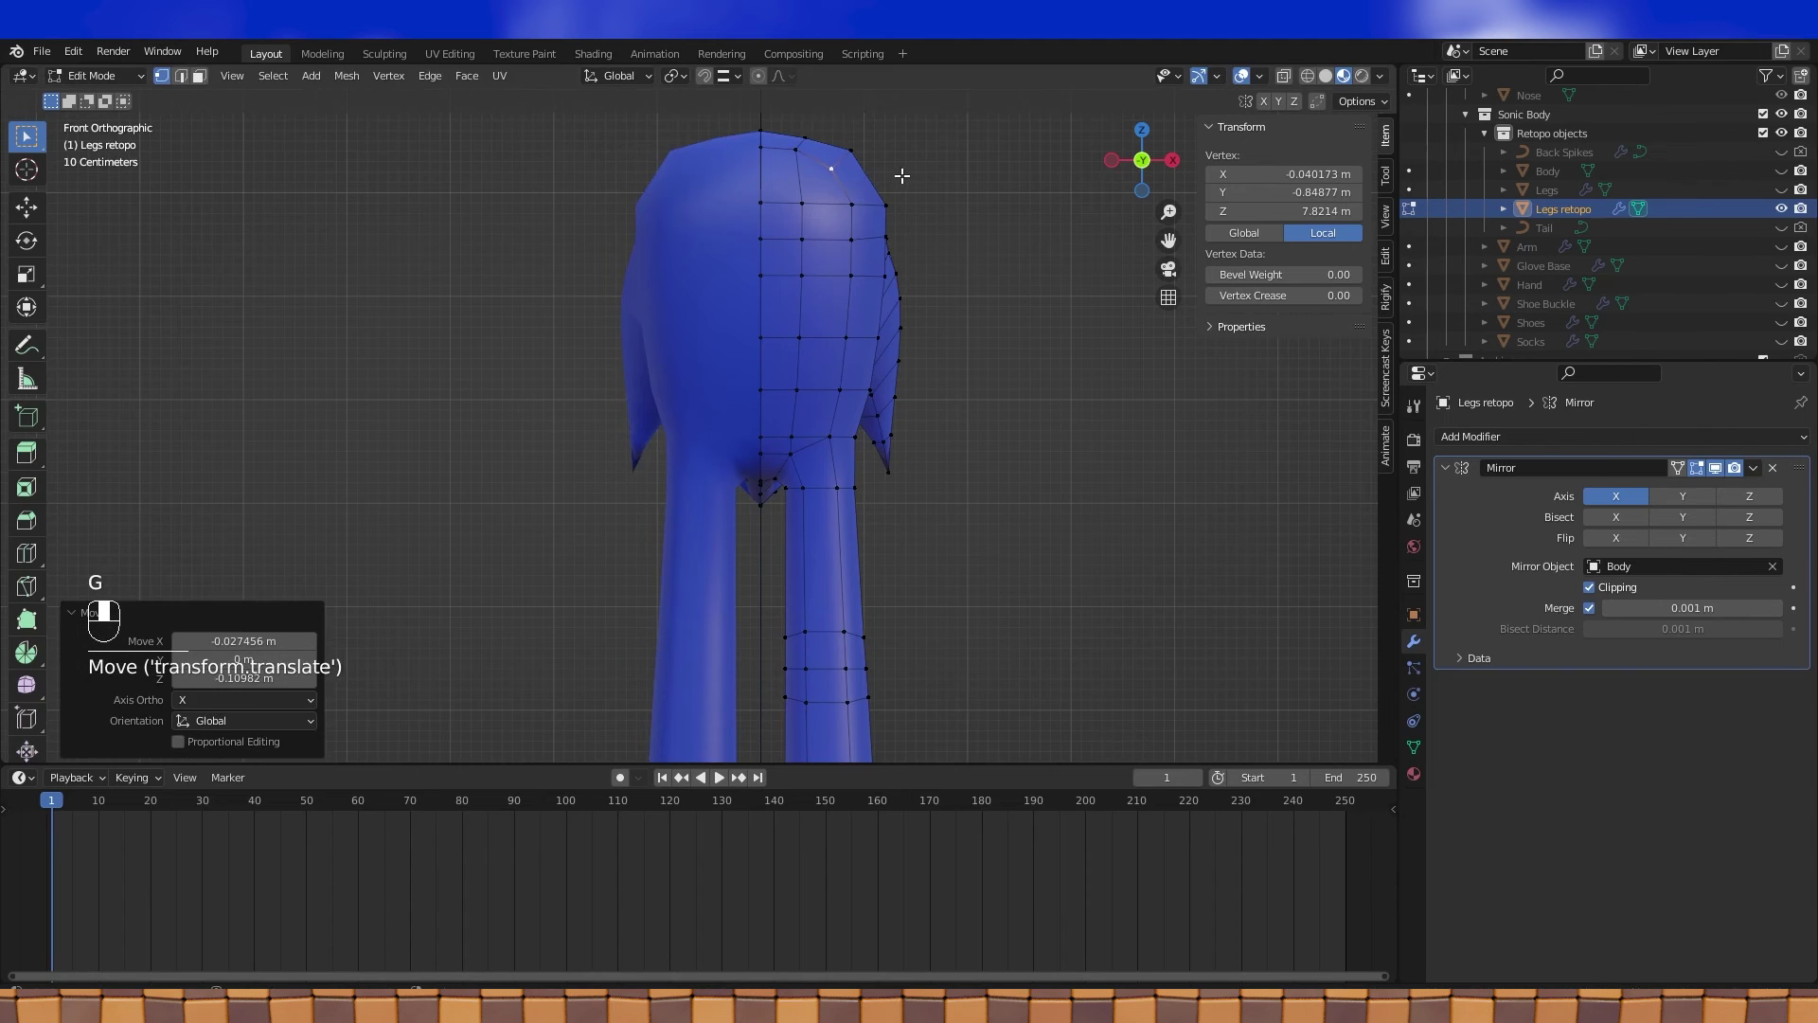
middle_drag(856, 184, 888, 179)
key(g)
click(884, 177)
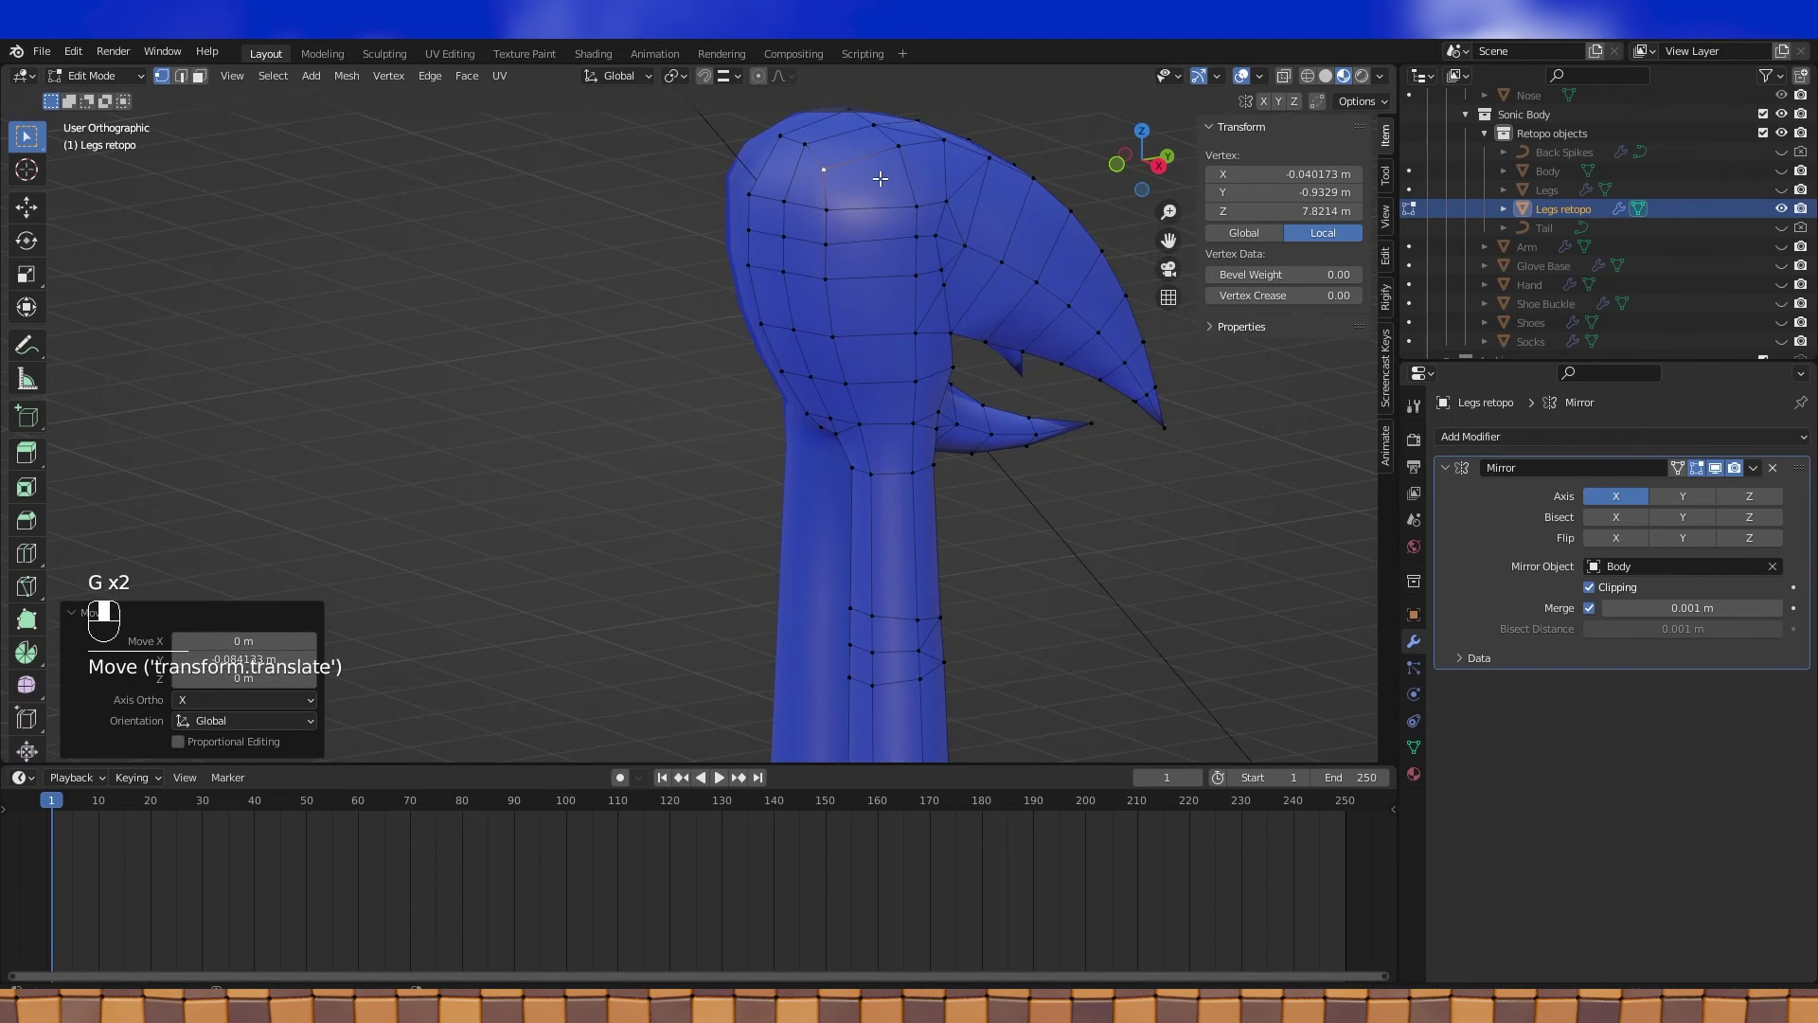
Move the chest's outer vertex below it inward about 0.03 m and down about 0.01 m
key(KP_1)
scroll(857, 274, up, 1)
shift+middle_drag(848, 290, 946, 312)
scroll(946, 312, up, 1)
shift+scroll(985, 163, up, 2)
click(928, 204)
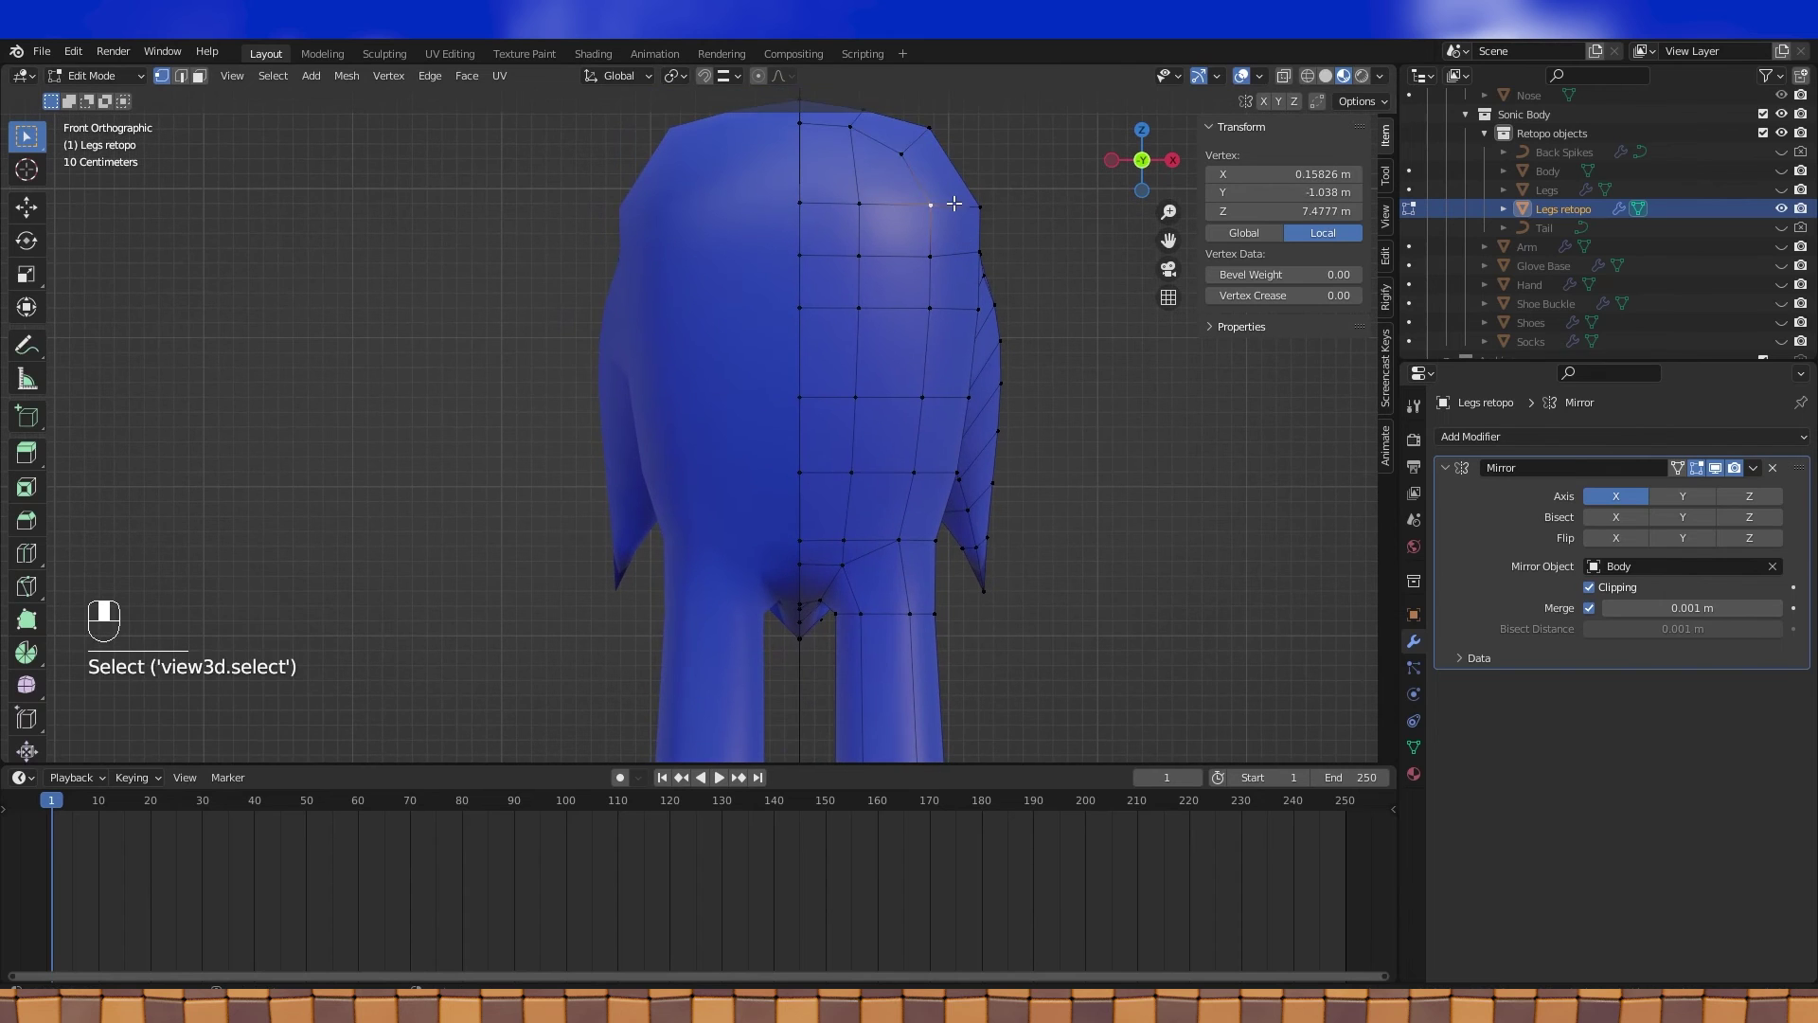
key(g)
click(951, 203)
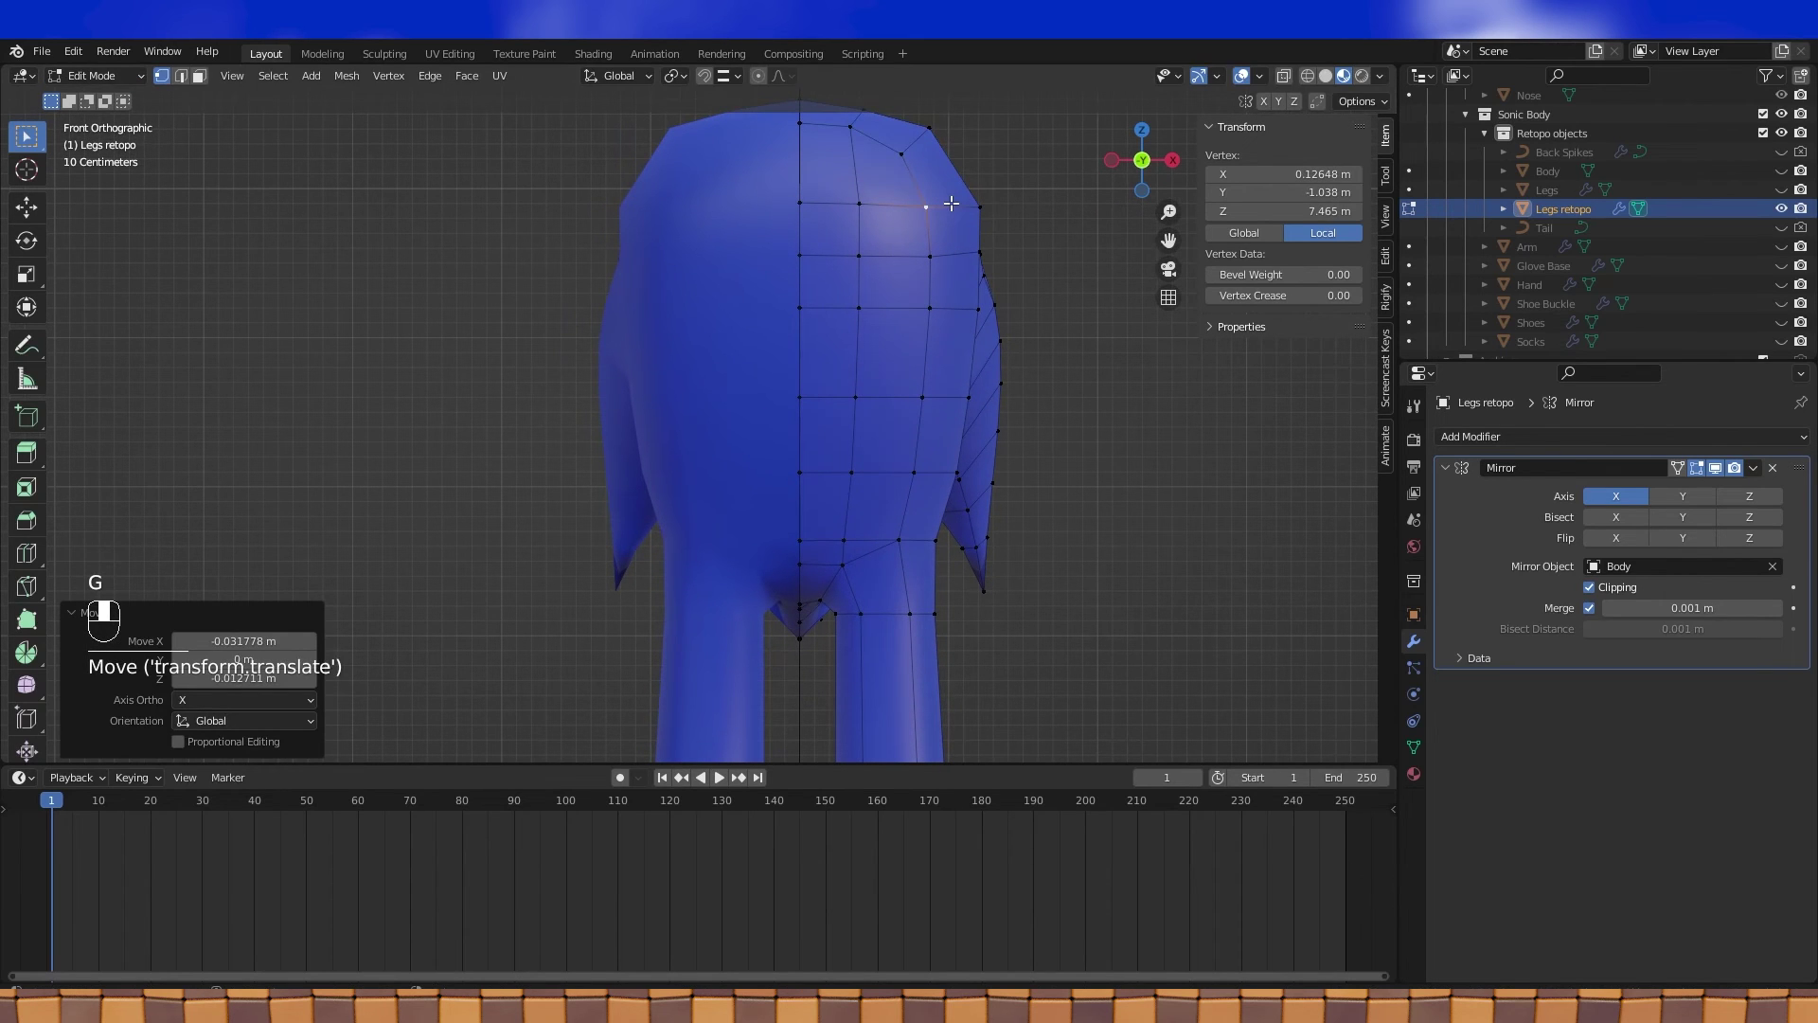
Connect two lower belly vertices diagonally and lower the adjacent centre-line vertex about 0.08 m
shift+middle_drag(904, 341, 926, 327)
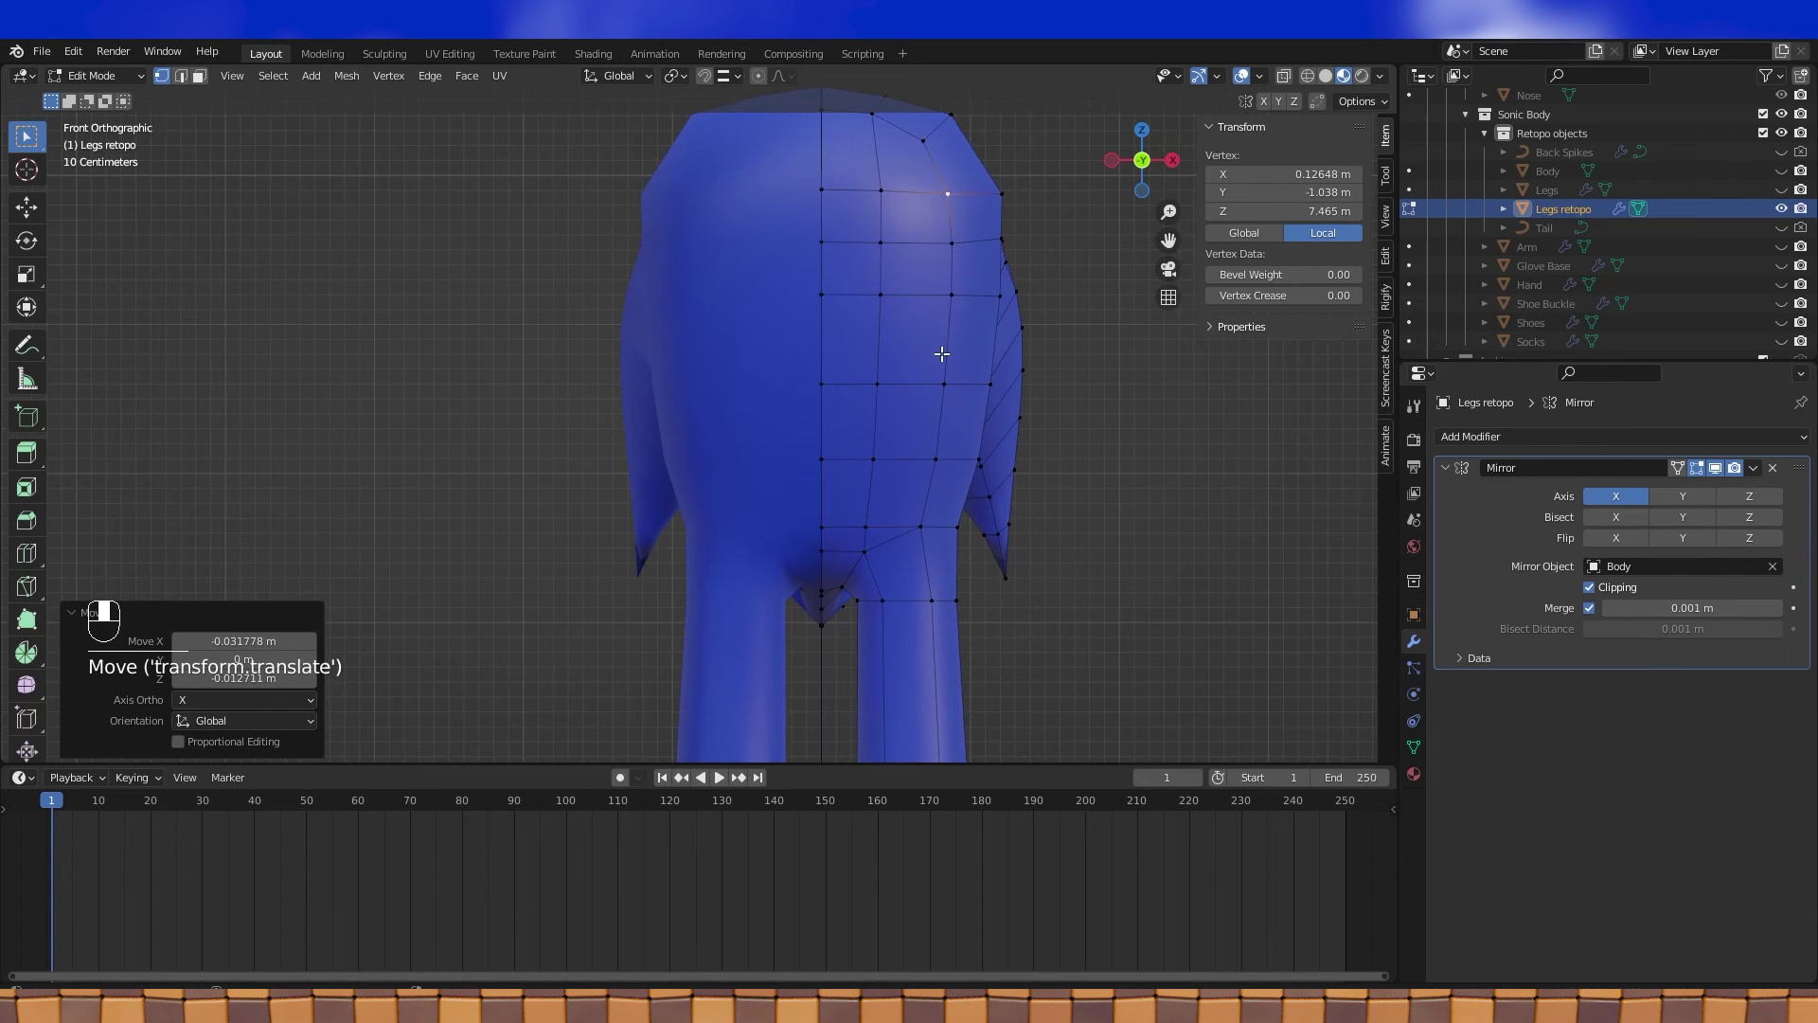
shift+click(947, 383)
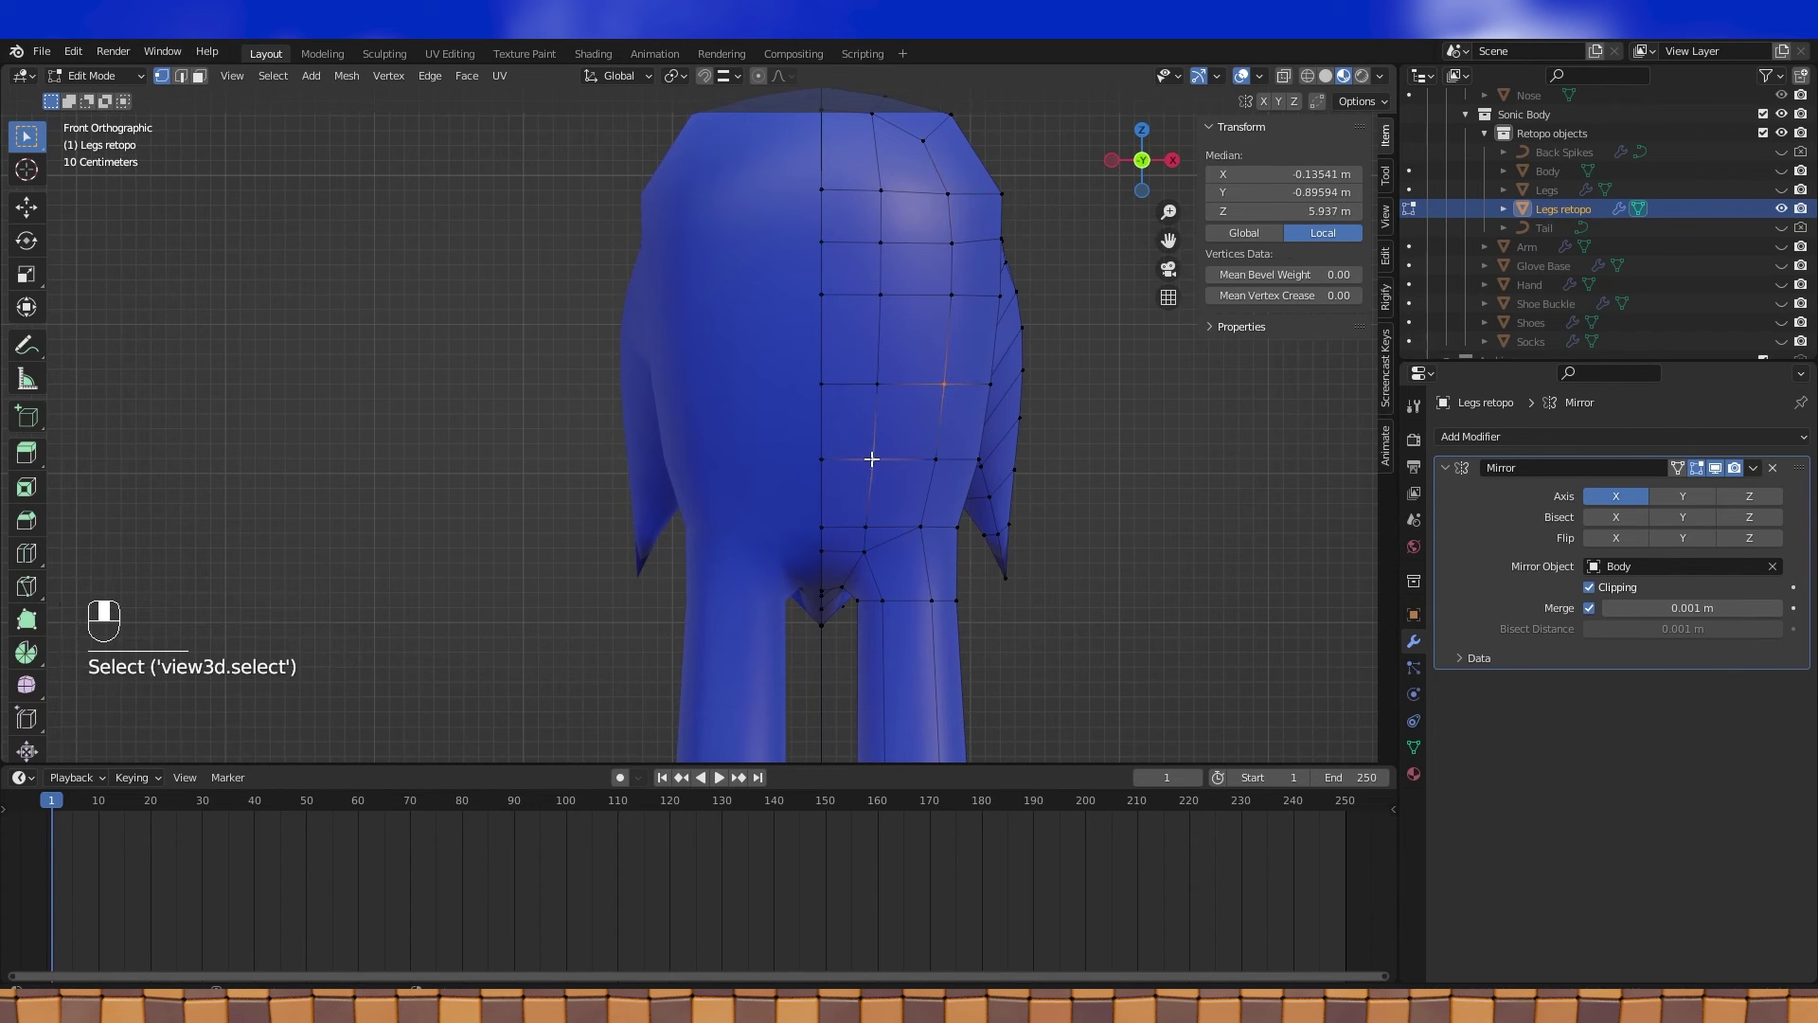
key(j)
click(822, 460)
key(g)
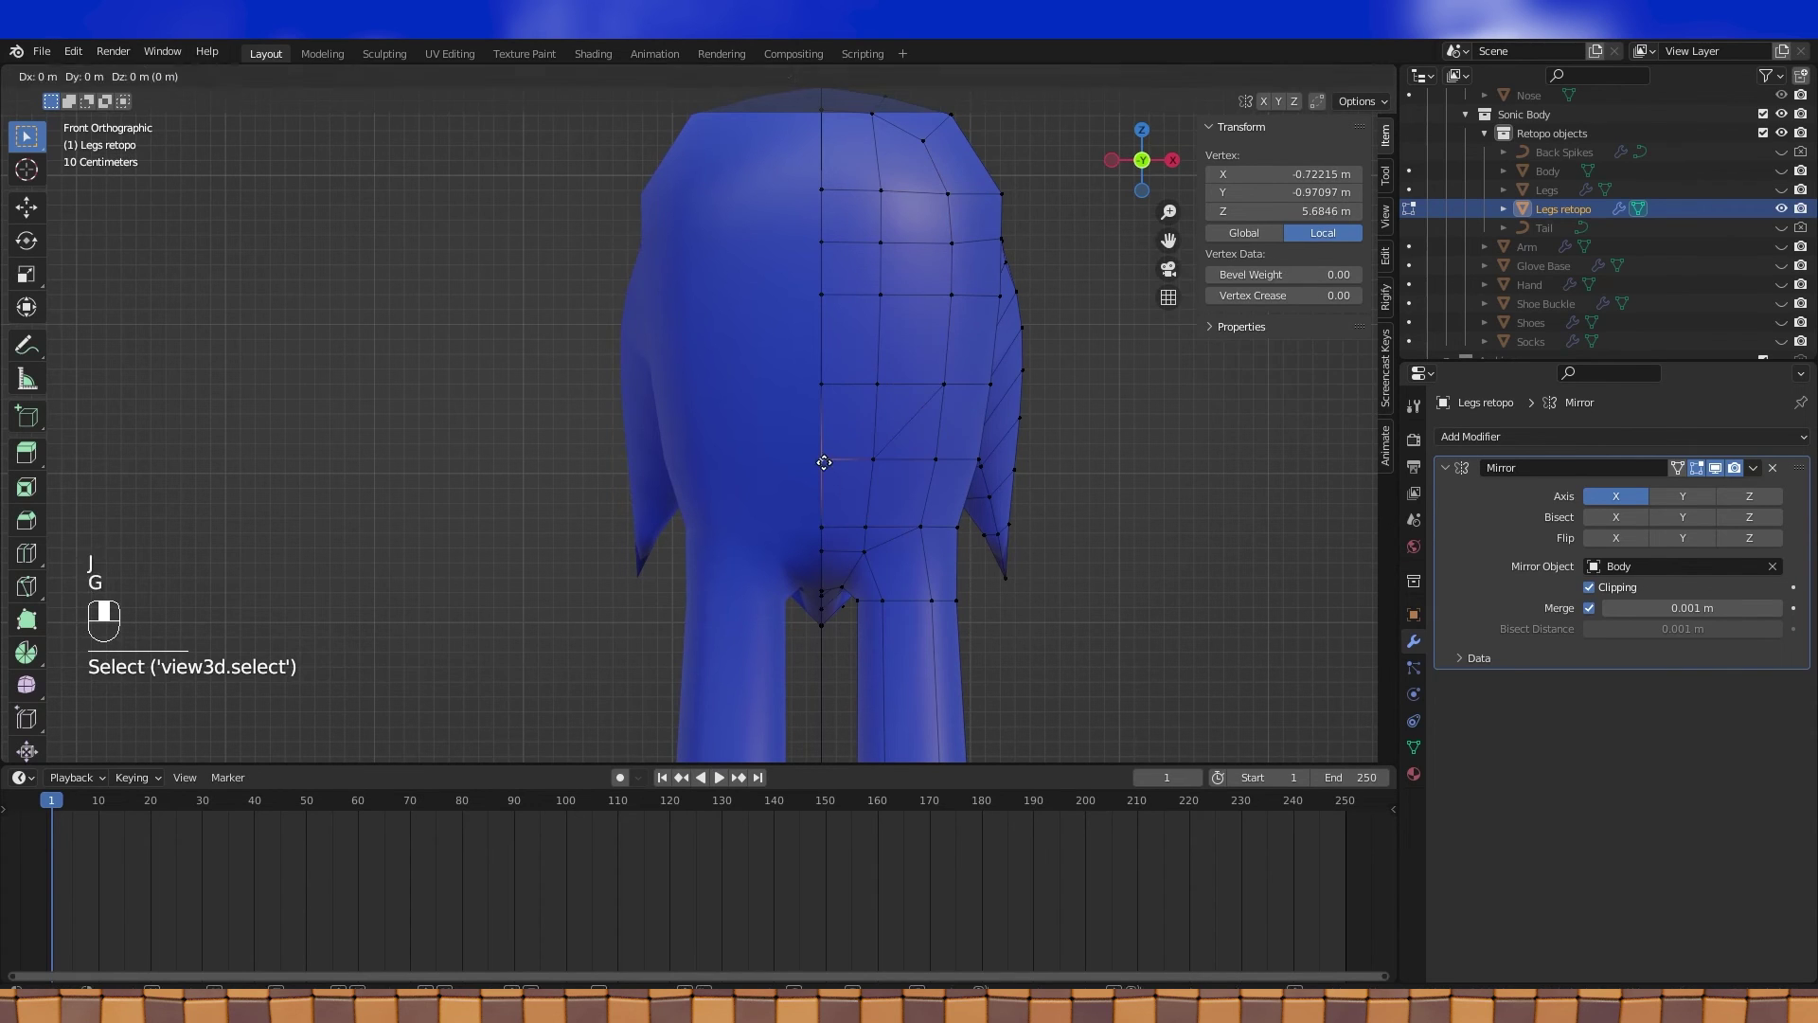
click(824, 474)
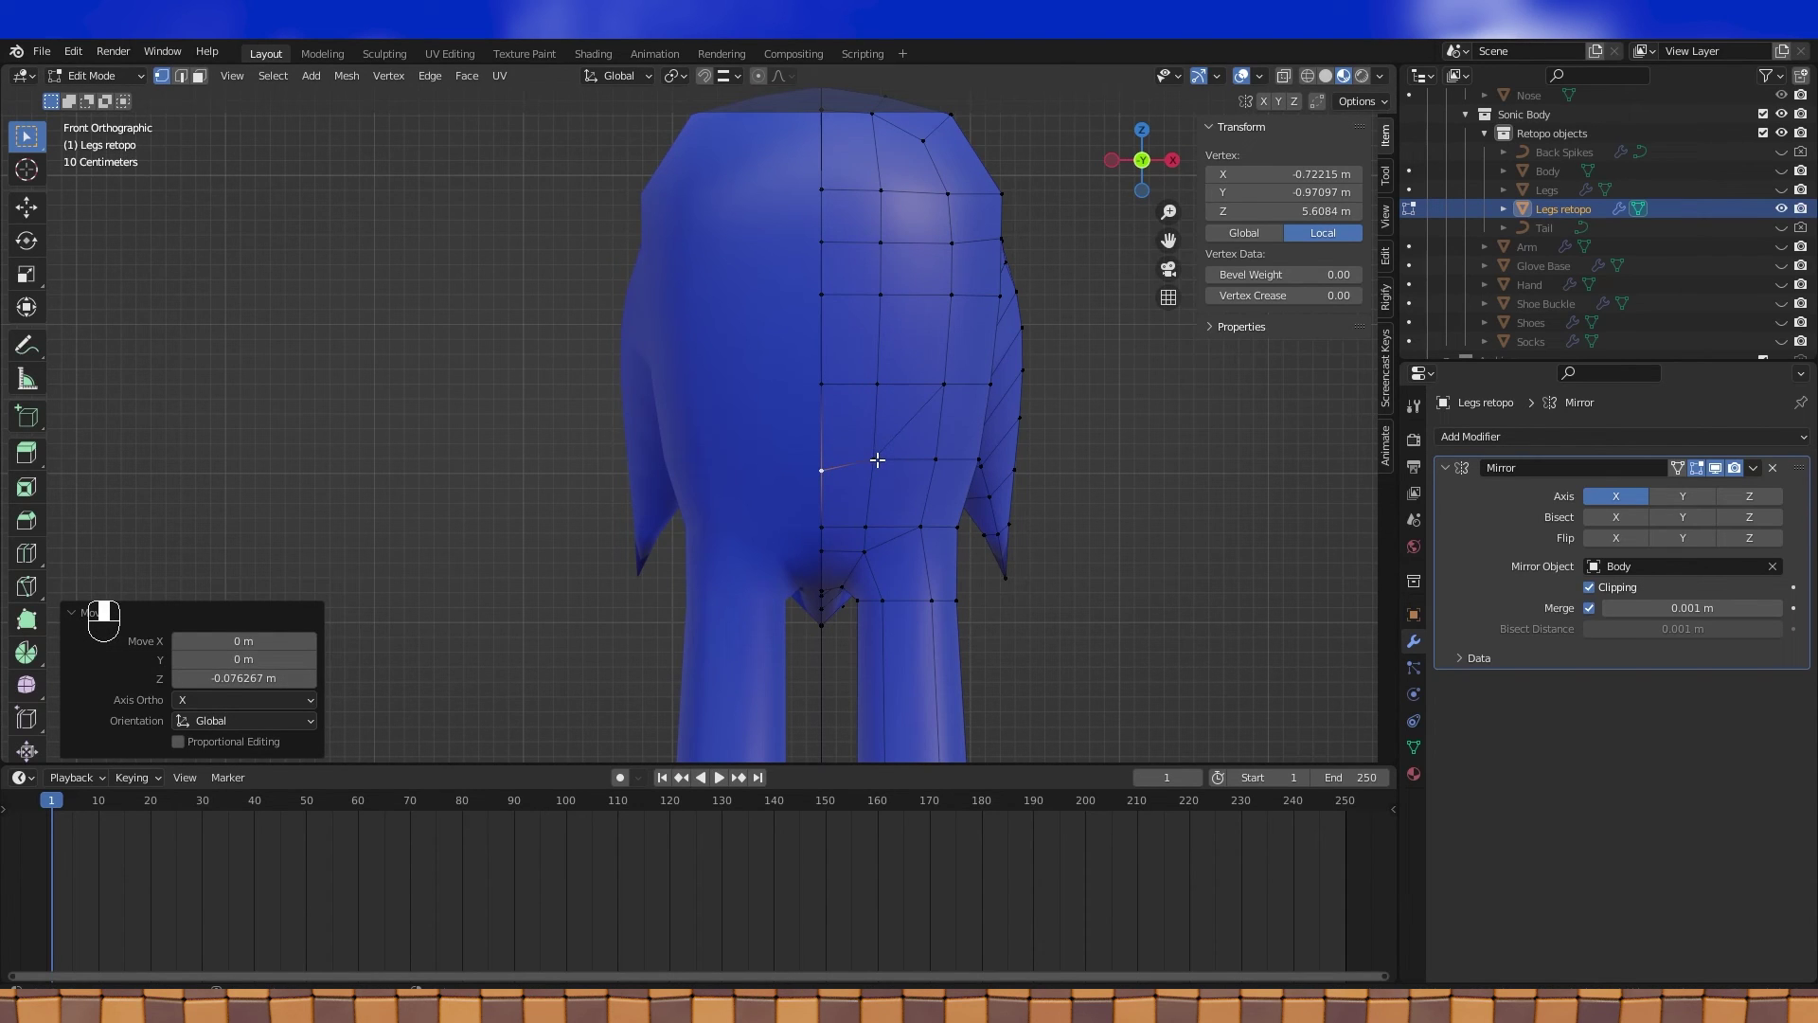
Slide the edge above the crotch slightly upward and move the two belly vertices above it slightly outward
shift+click(865, 527)
key(g)
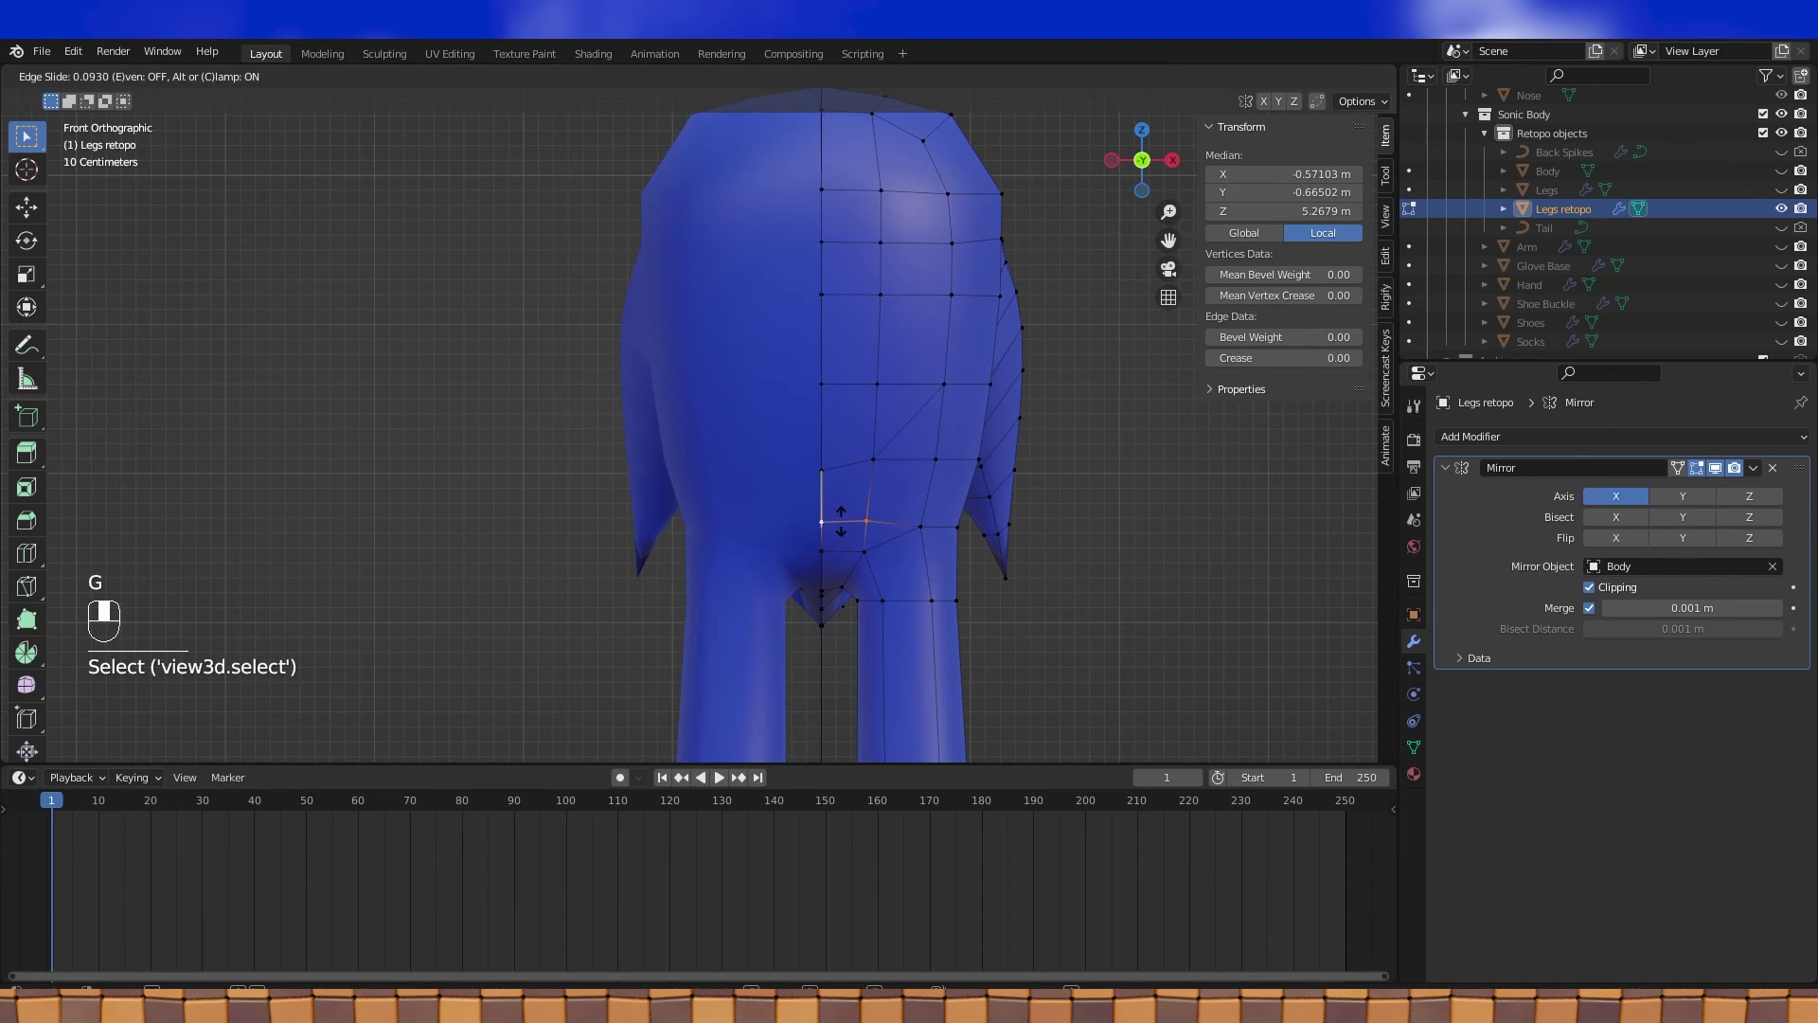
click(841, 519)
click(877, 459)
key(g)
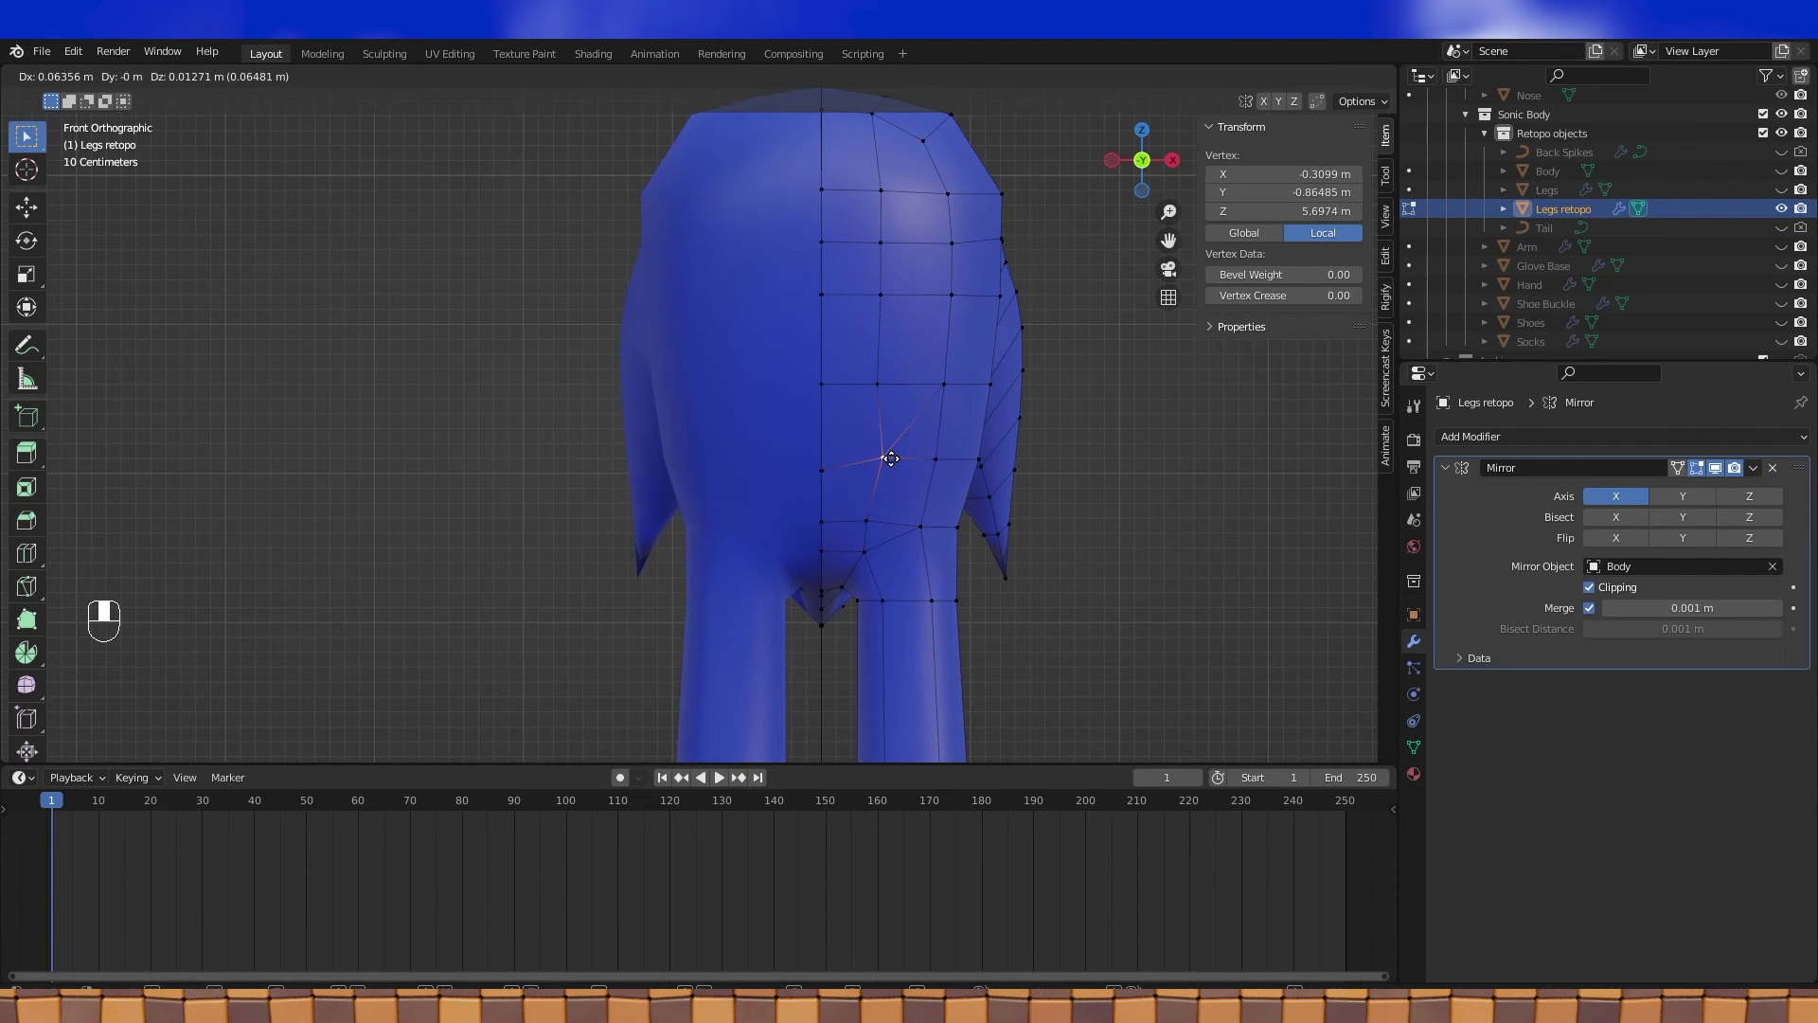
click(892, 458)
click(878, 380)
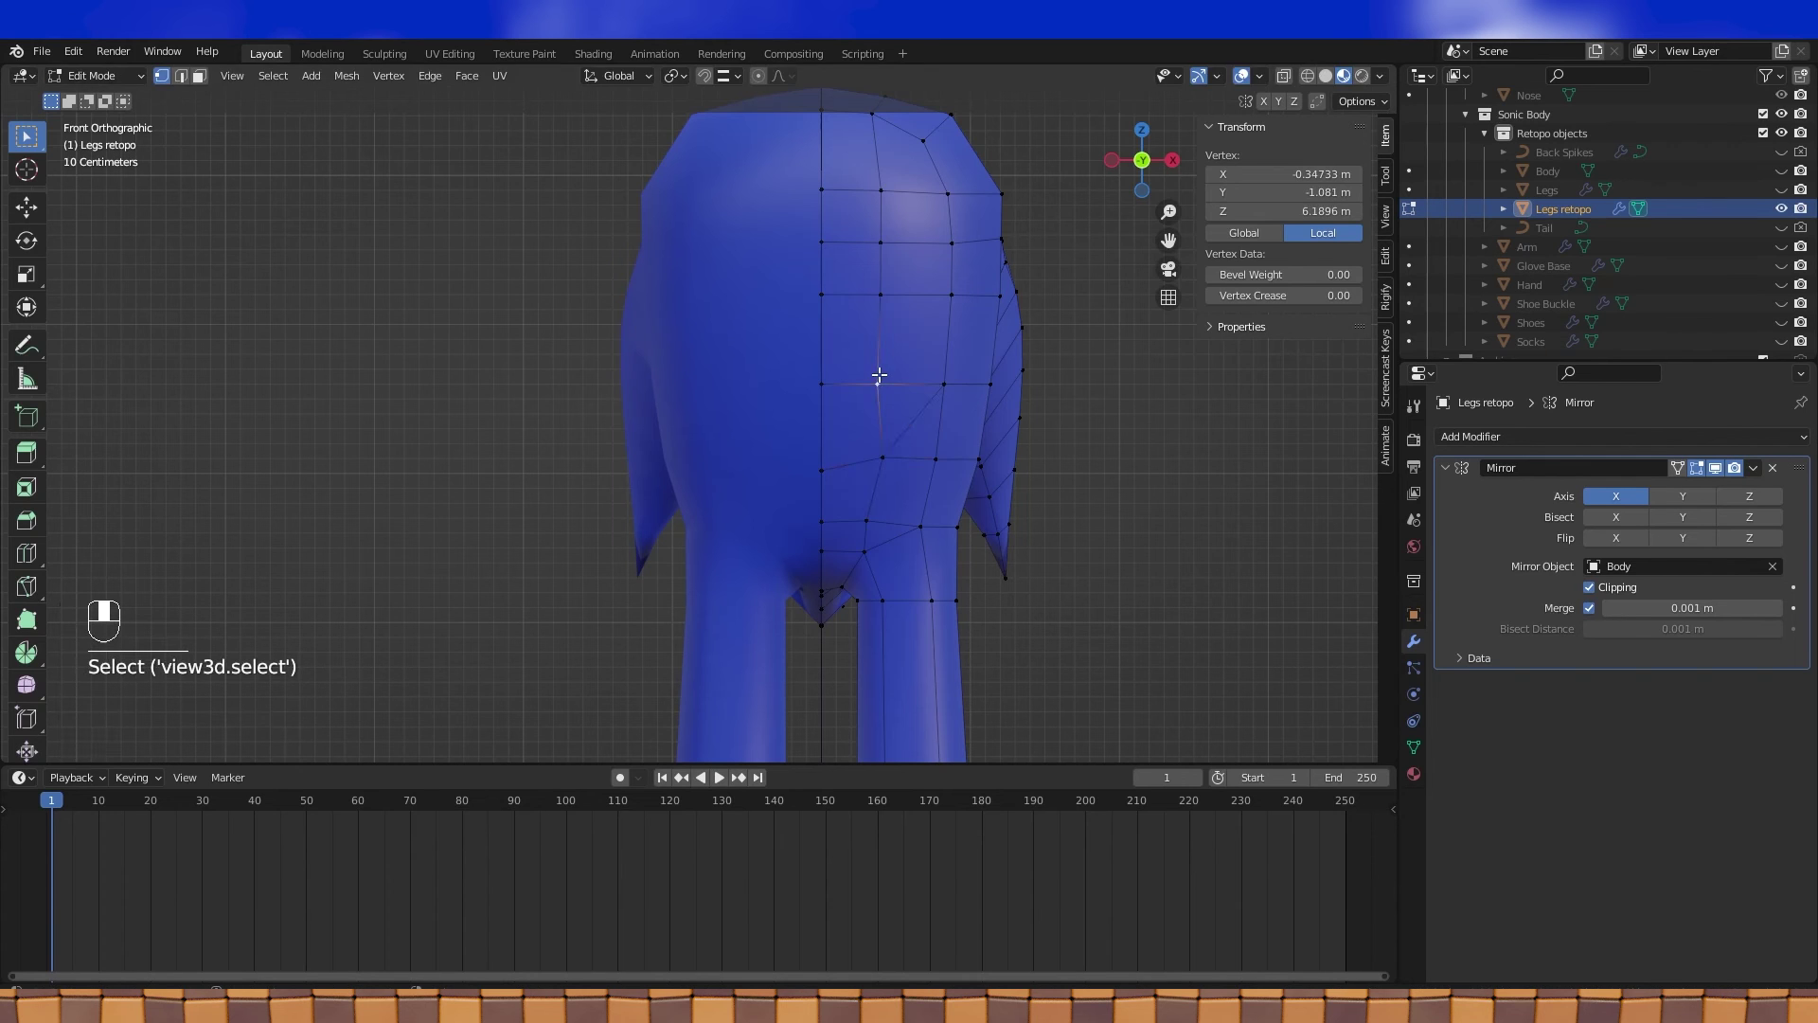
key(g)
click(882, 374)
Adjust the lower belly vertex from the side and check the body's surface in Object Mode
key(KP_3)
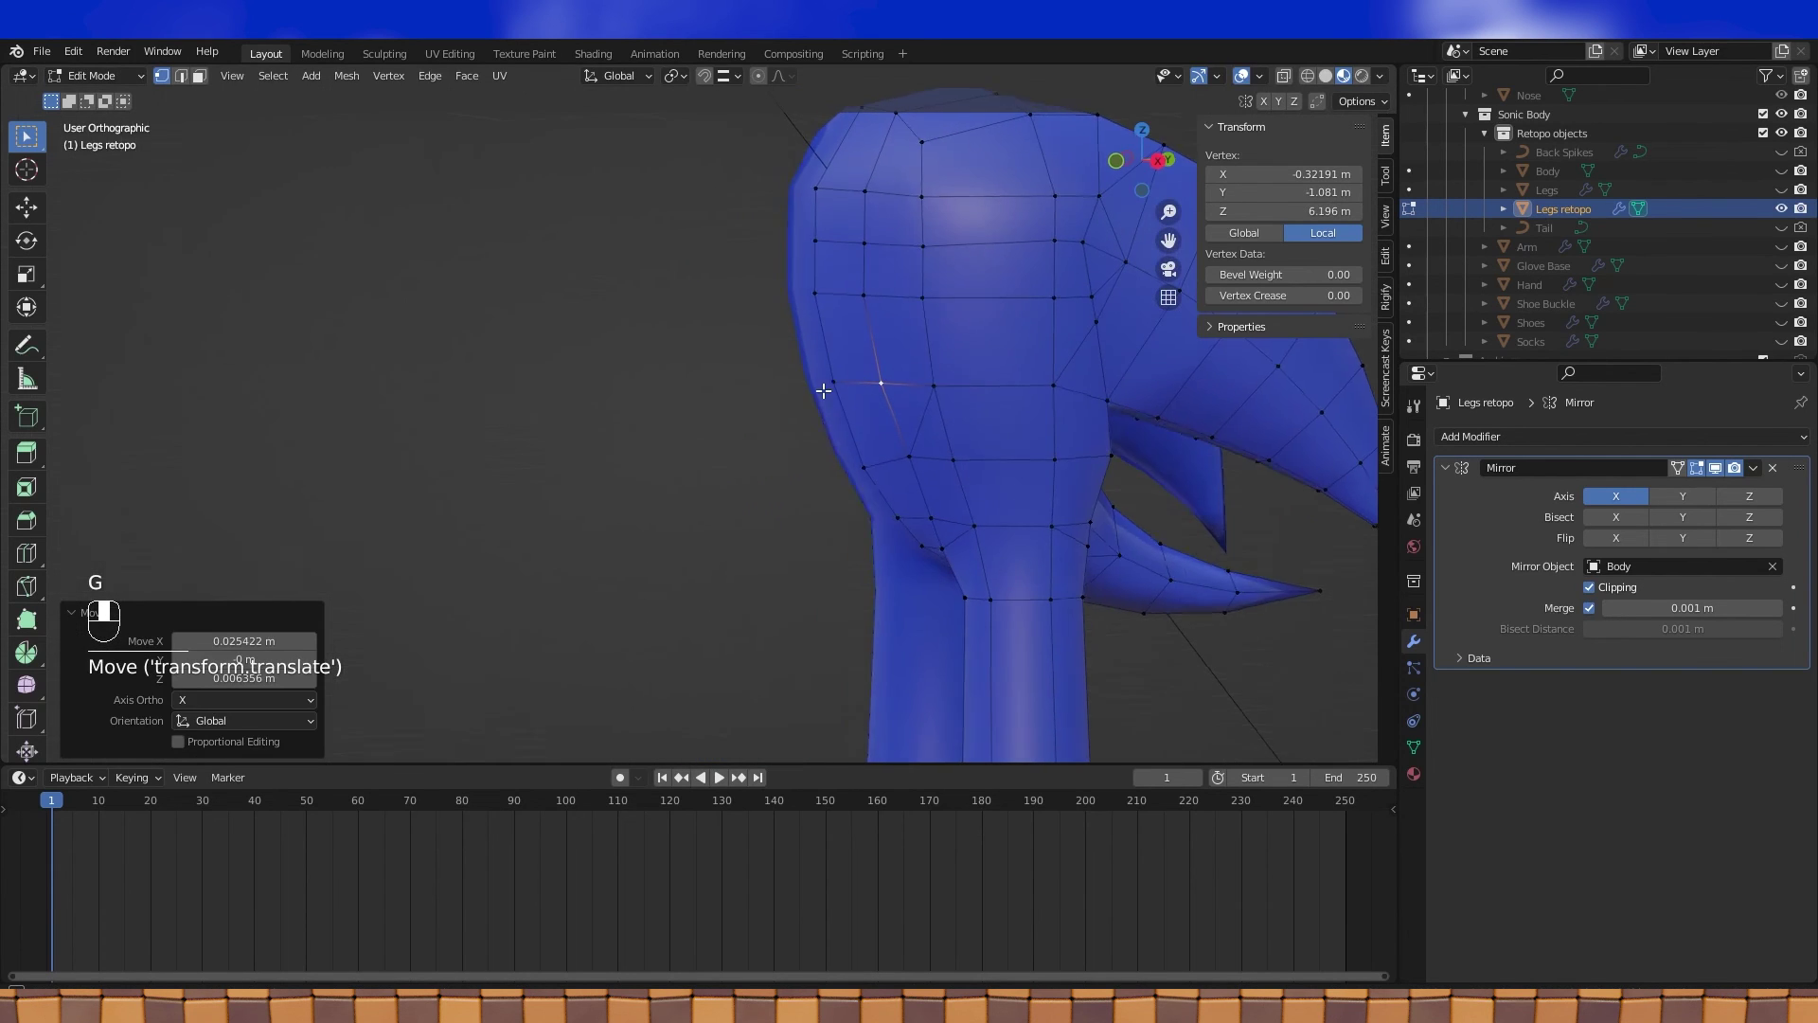
click(905, 452)
scroll(906, 452, up, 2)
key(g)
click(1057, 429)
key(Tab)
scroll(1000, 430, down, 3)
middle_drag(1000, 431, 982, 483)
Select the block of front torso faces that forms the belly patch, from lower belly to upper chest
key(Tab)
scroll(982, 483, down, 2)
key(3)
click(843, 526)
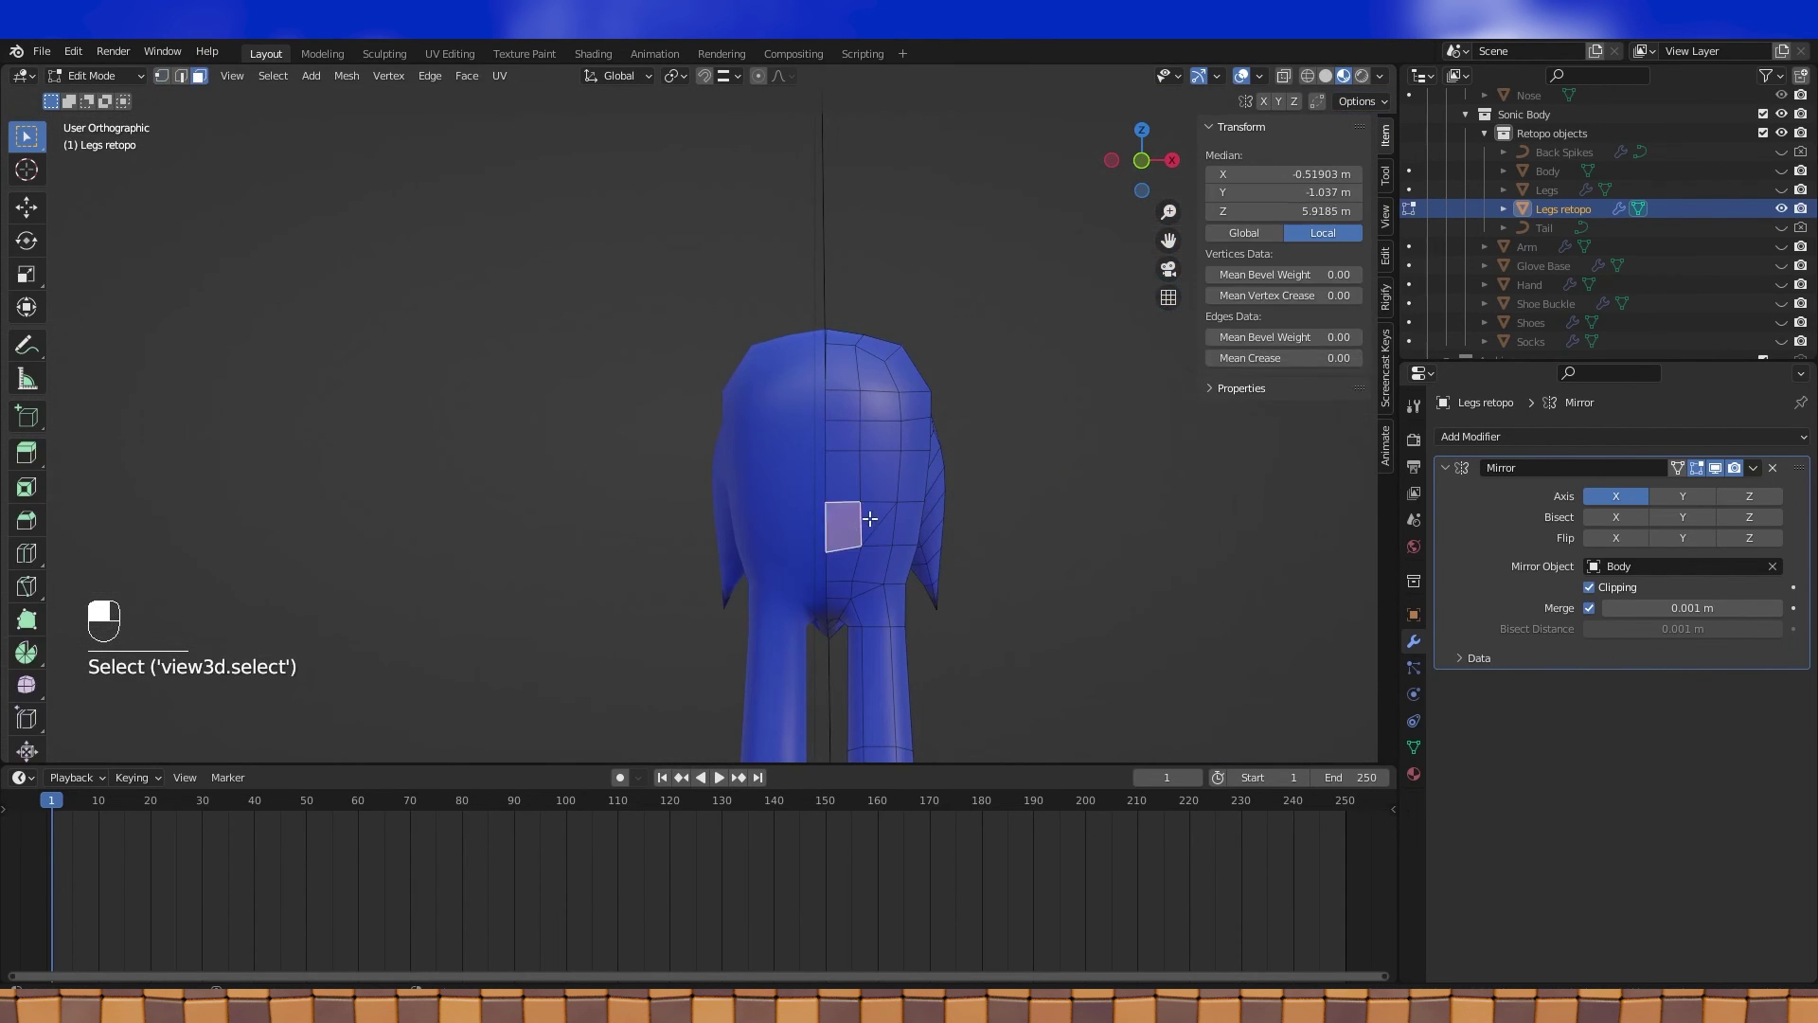
shift+click(848, 474)
shift+click(879, 407)
shift+click(878, 380)
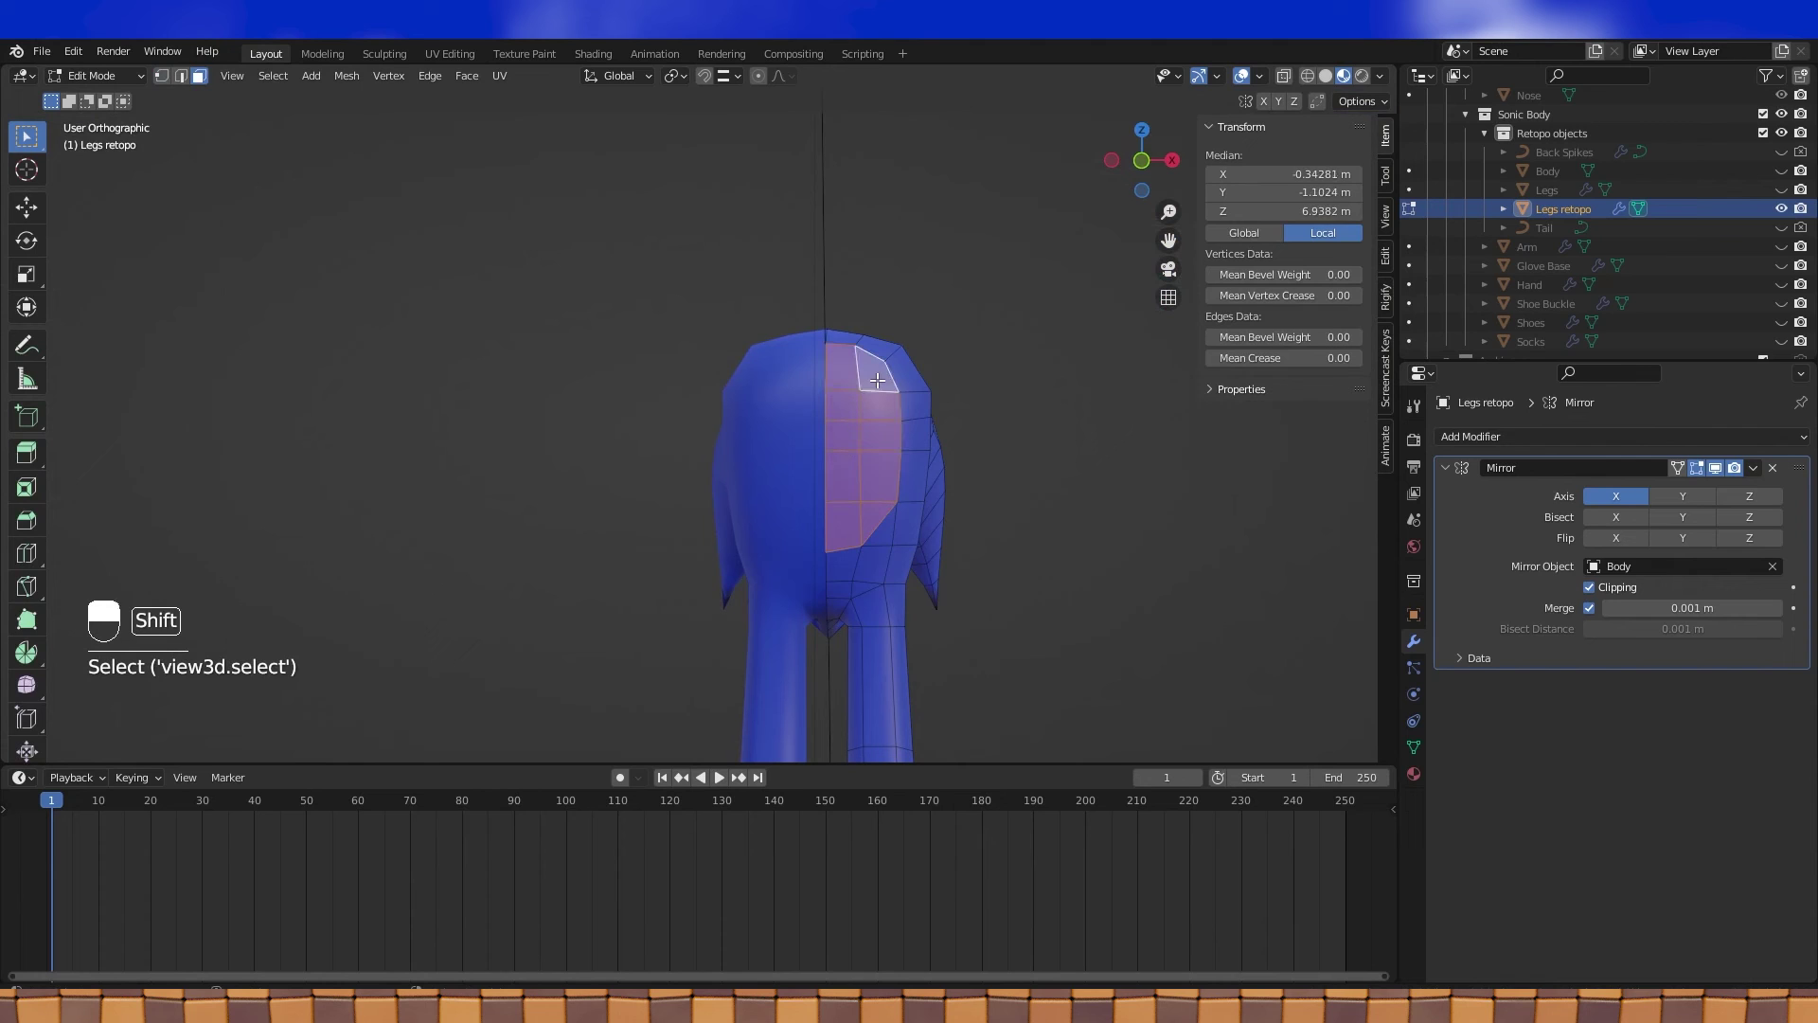
Add a second material slot using the Tan material and assign it to the selected belly faces
click(1414, 773)
click(1802, 437)
click(1447, 555)
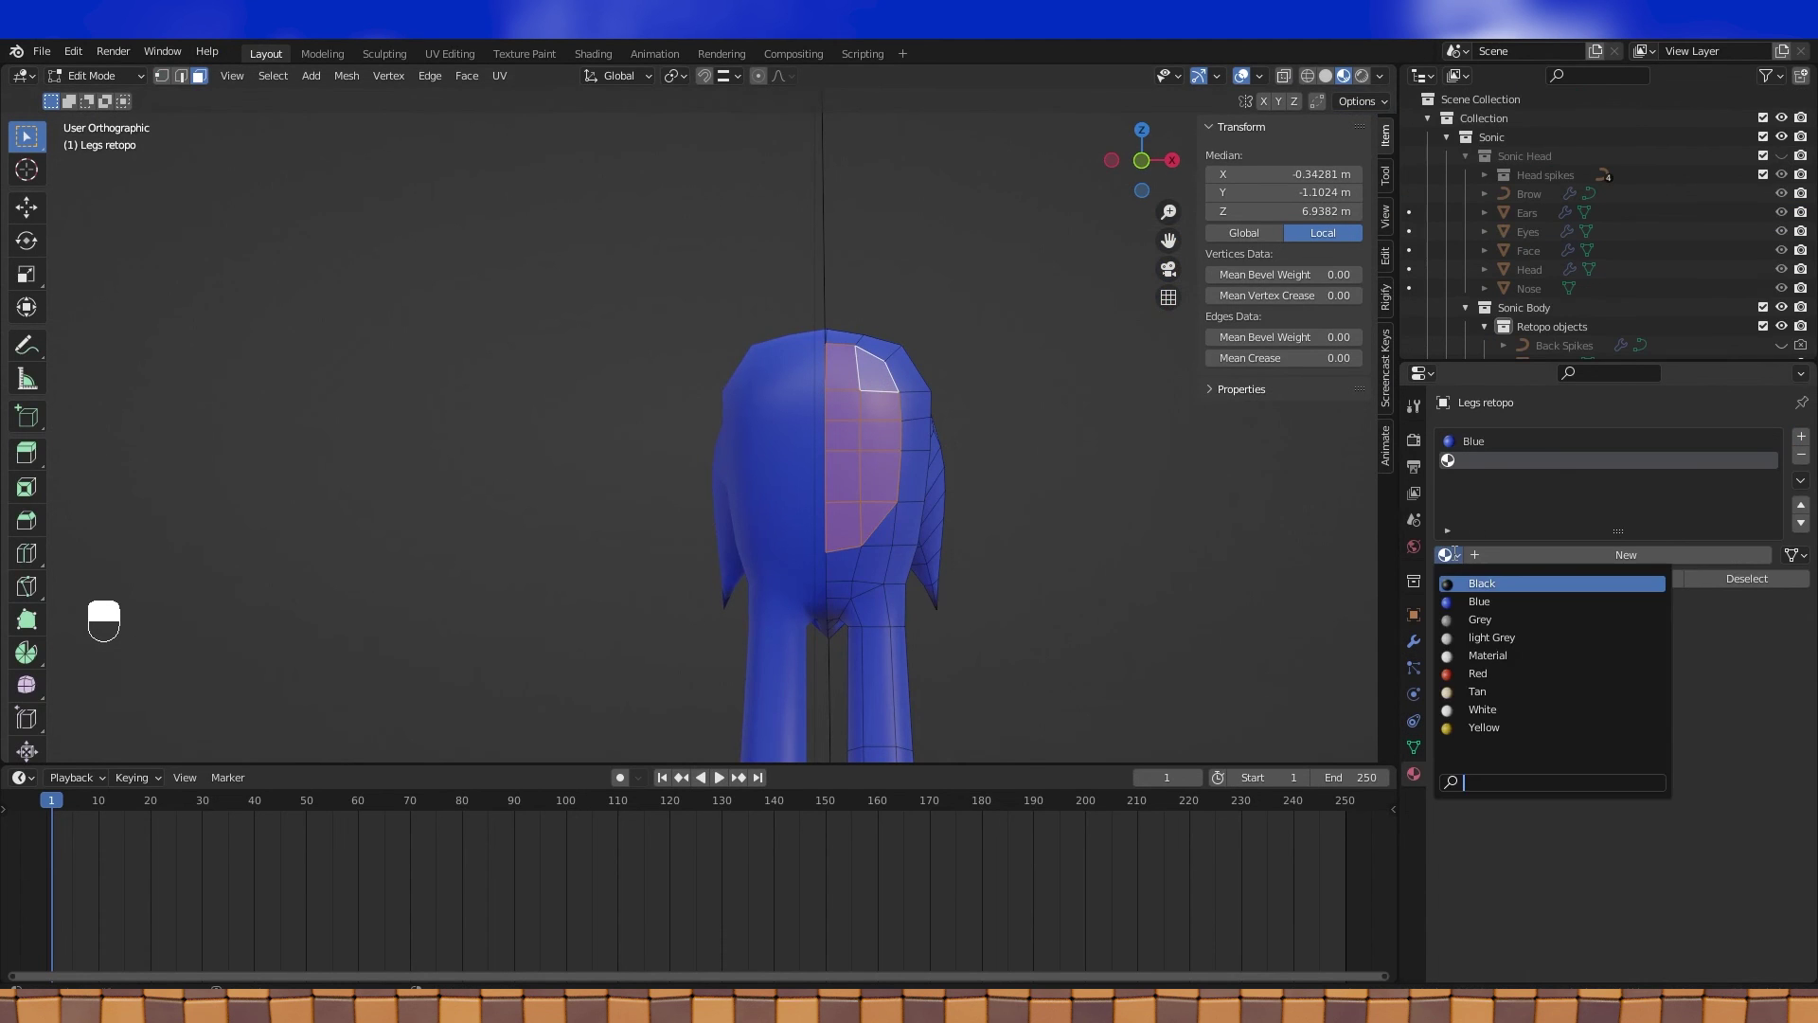
click(1477, 691)
click(1498, 579)
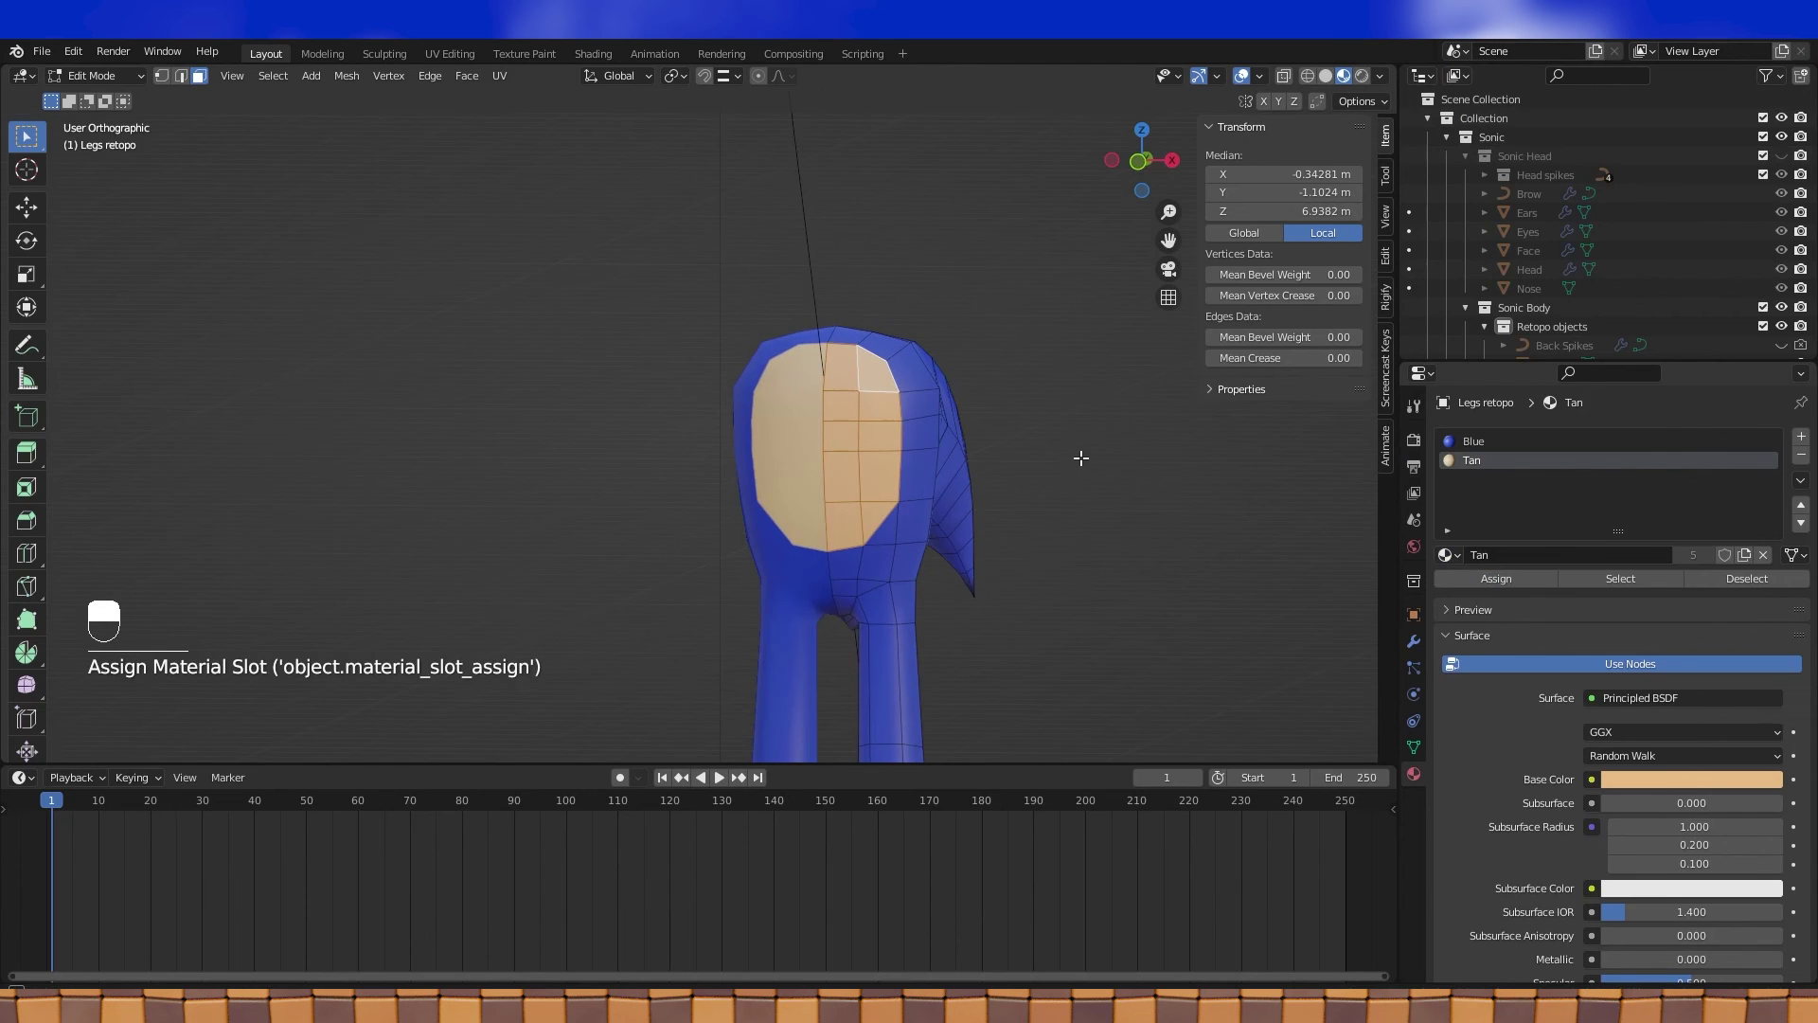
Slide the tan patch's lower corner and lower side vertices along their edges to round its outline
key(KP_1)
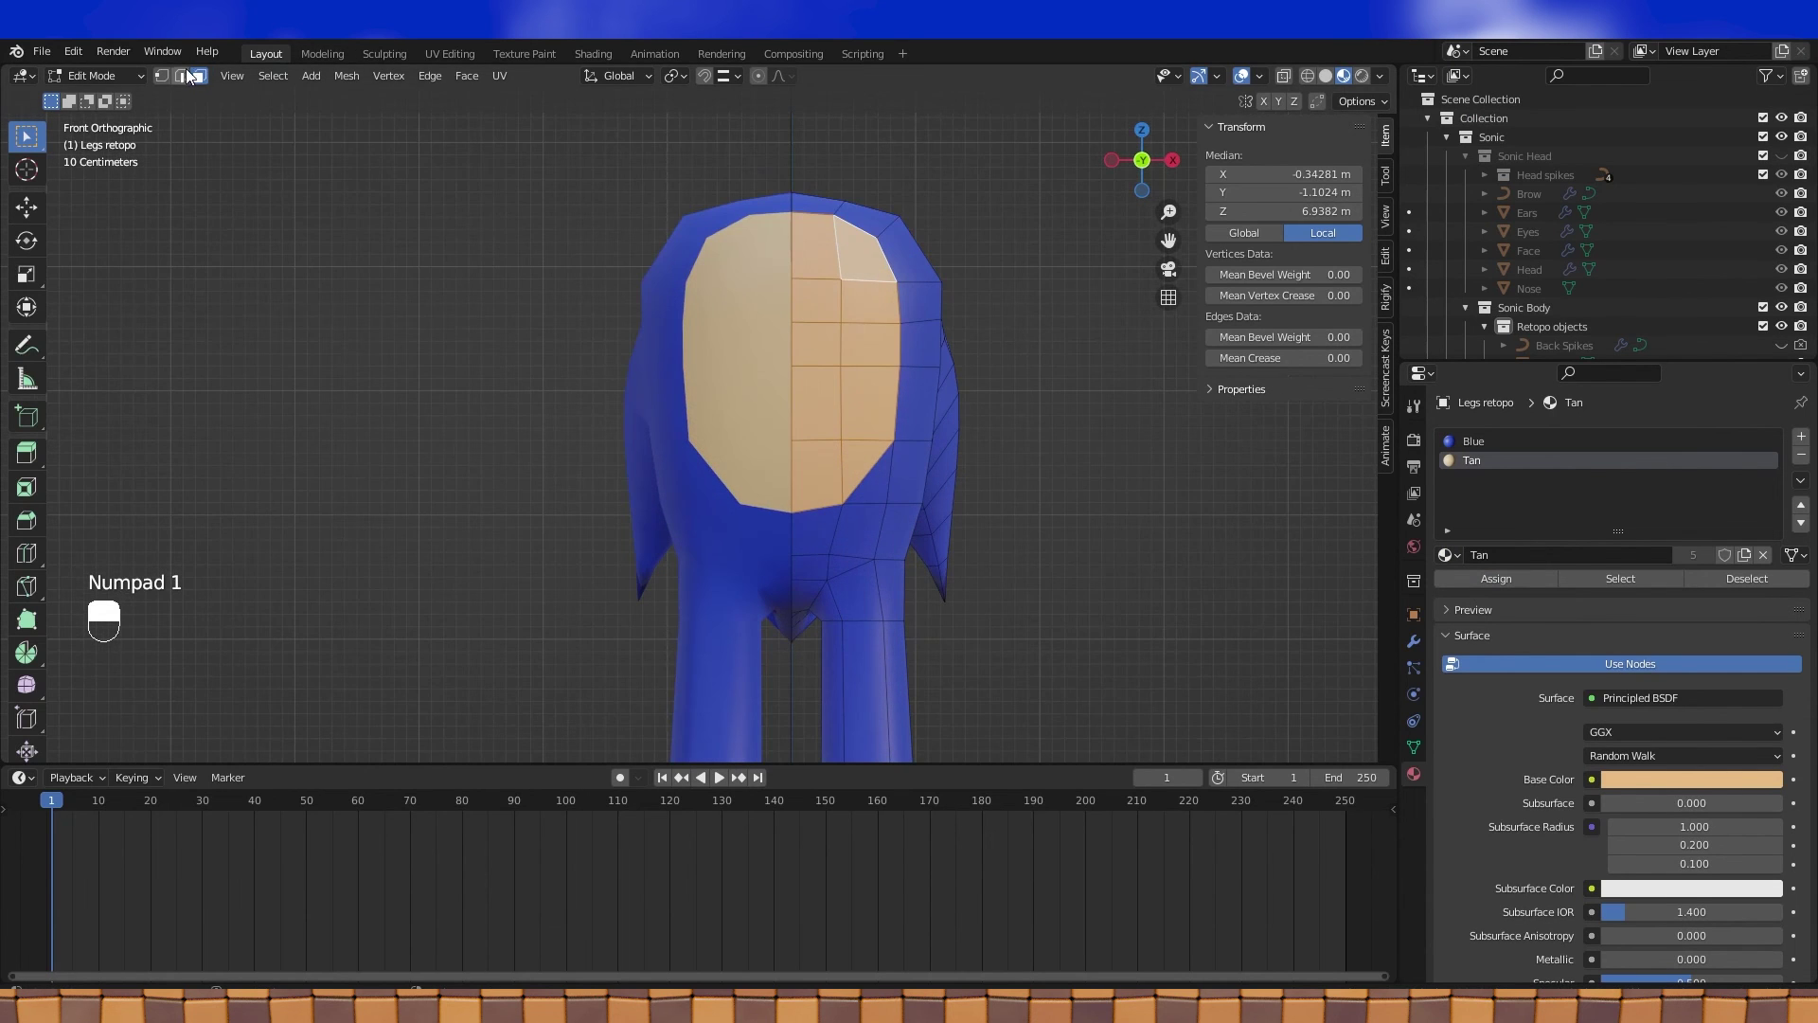
click(162, 76)
click(890, 439)
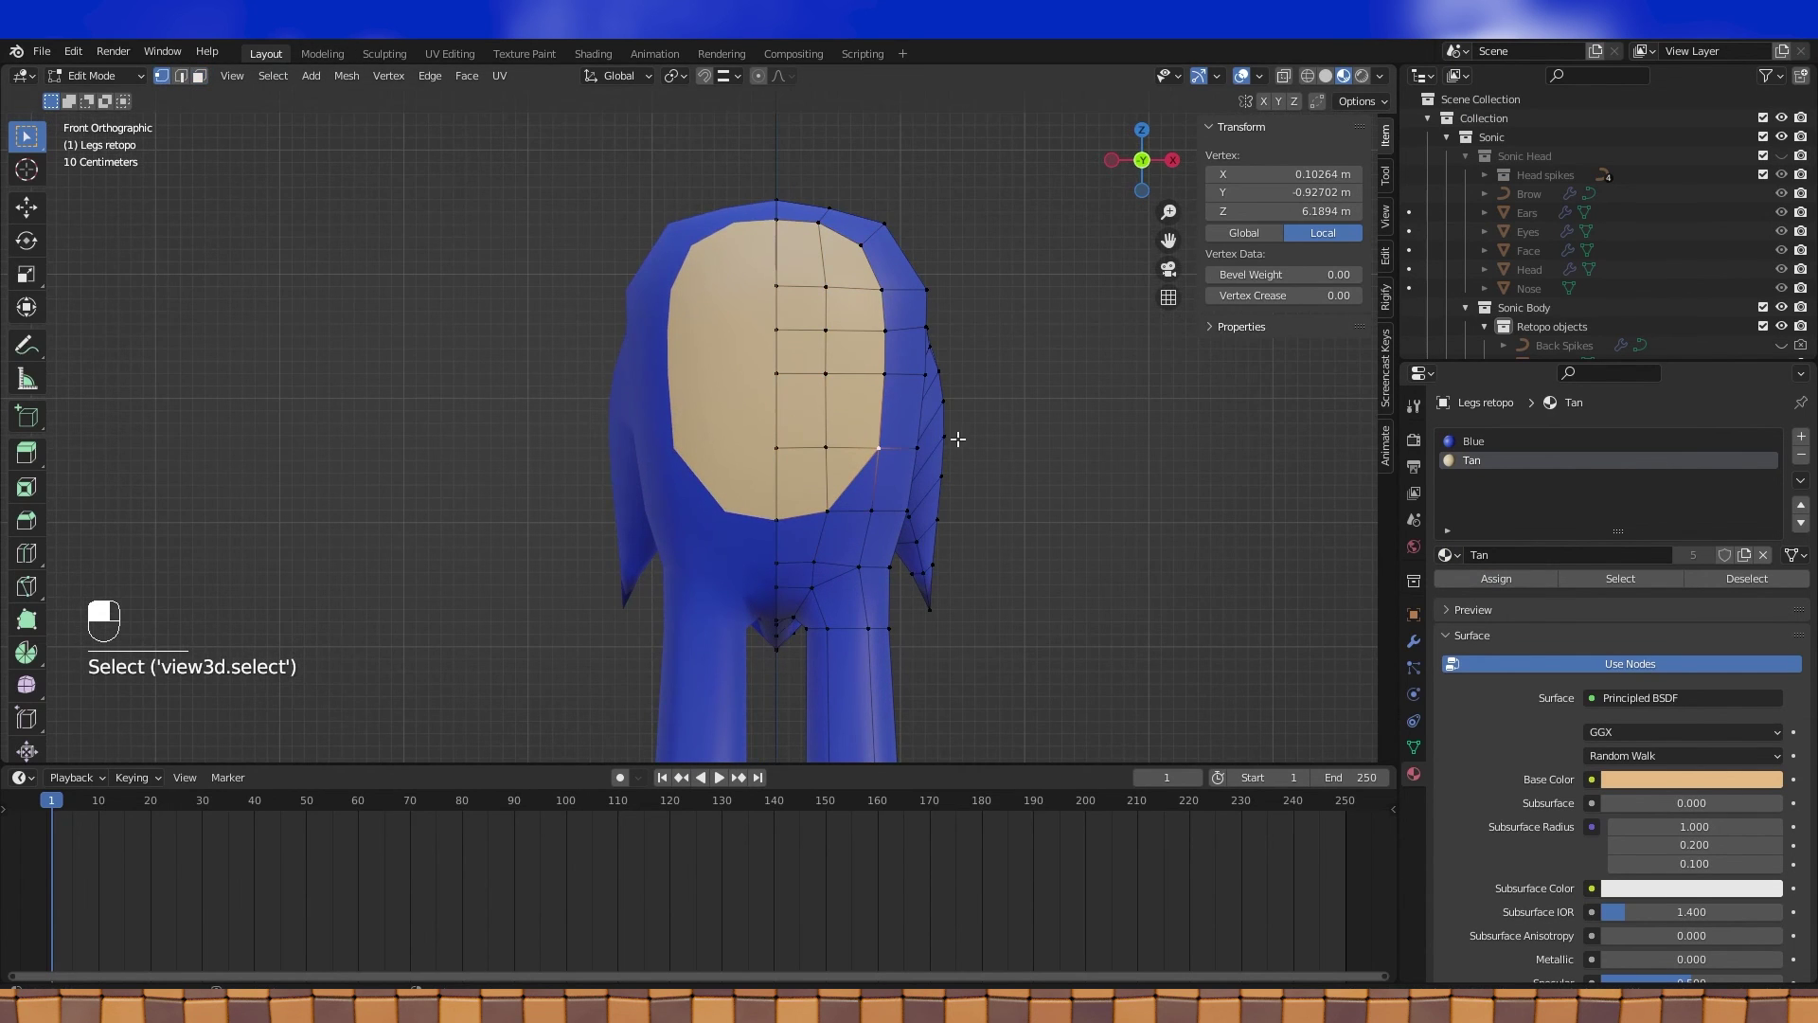
key(g)
key(g)
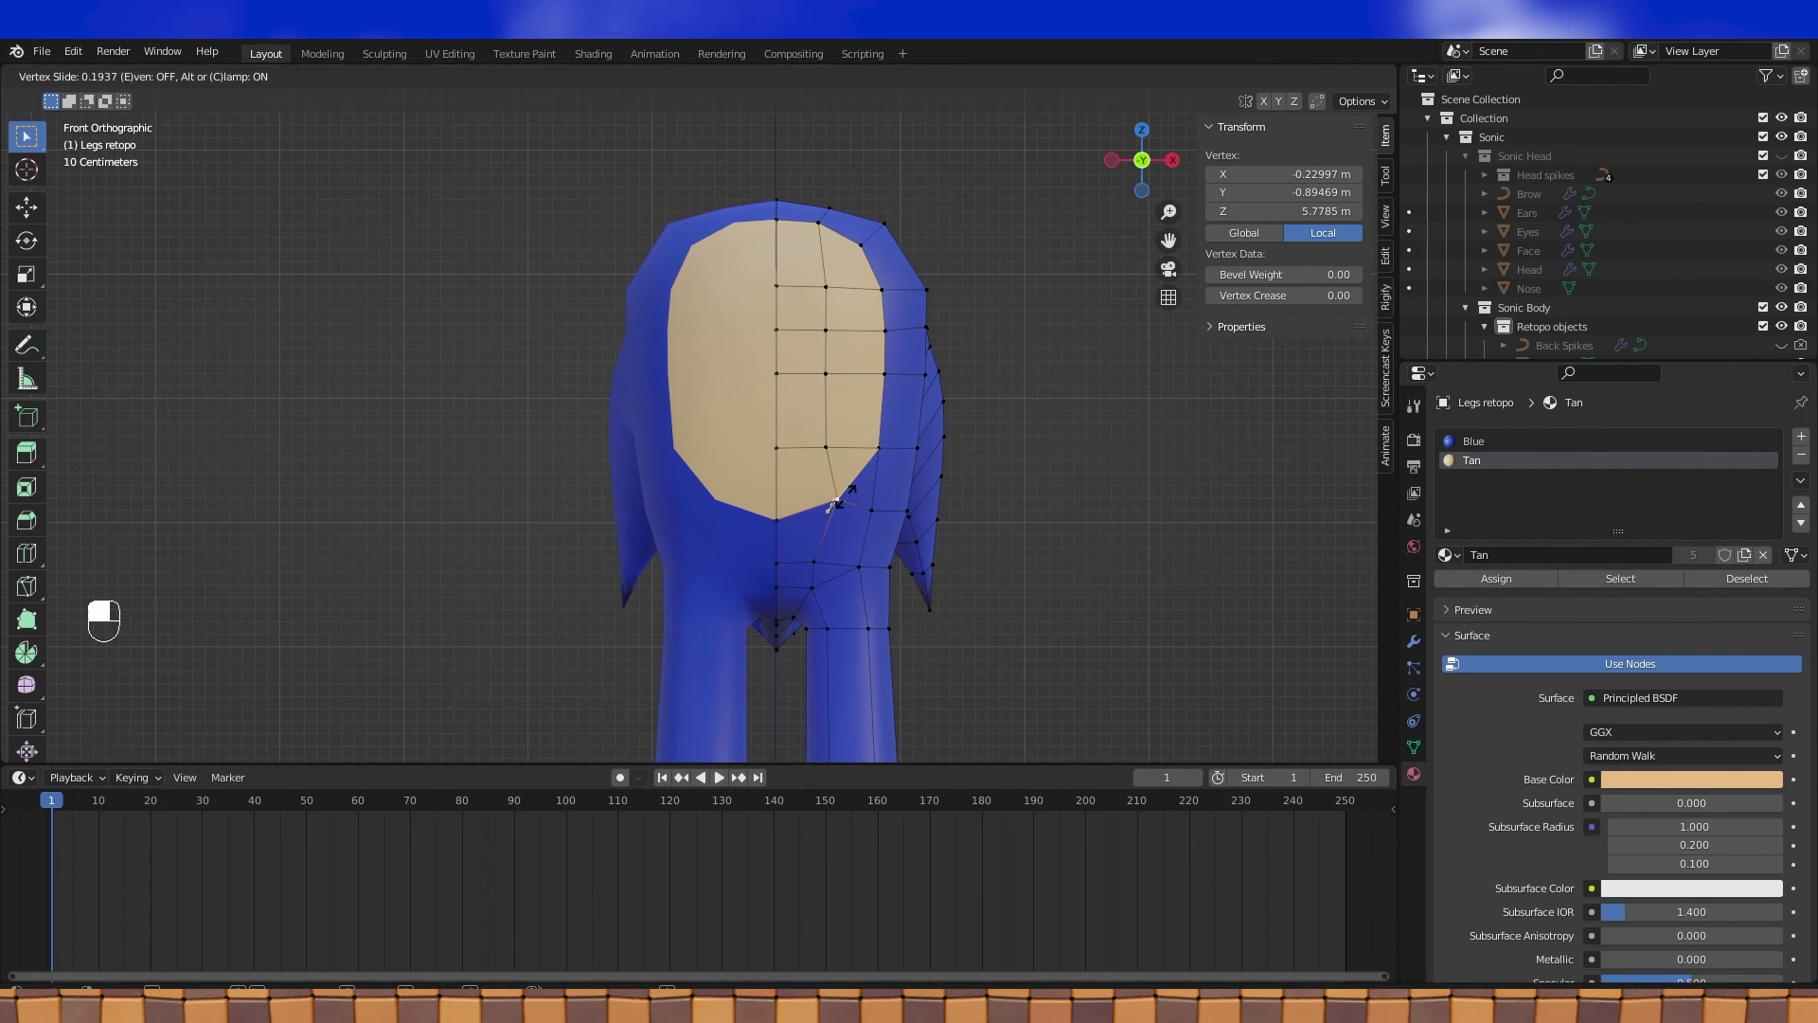
click(836, 502)
click(869, 447)
key(g)
key(g)
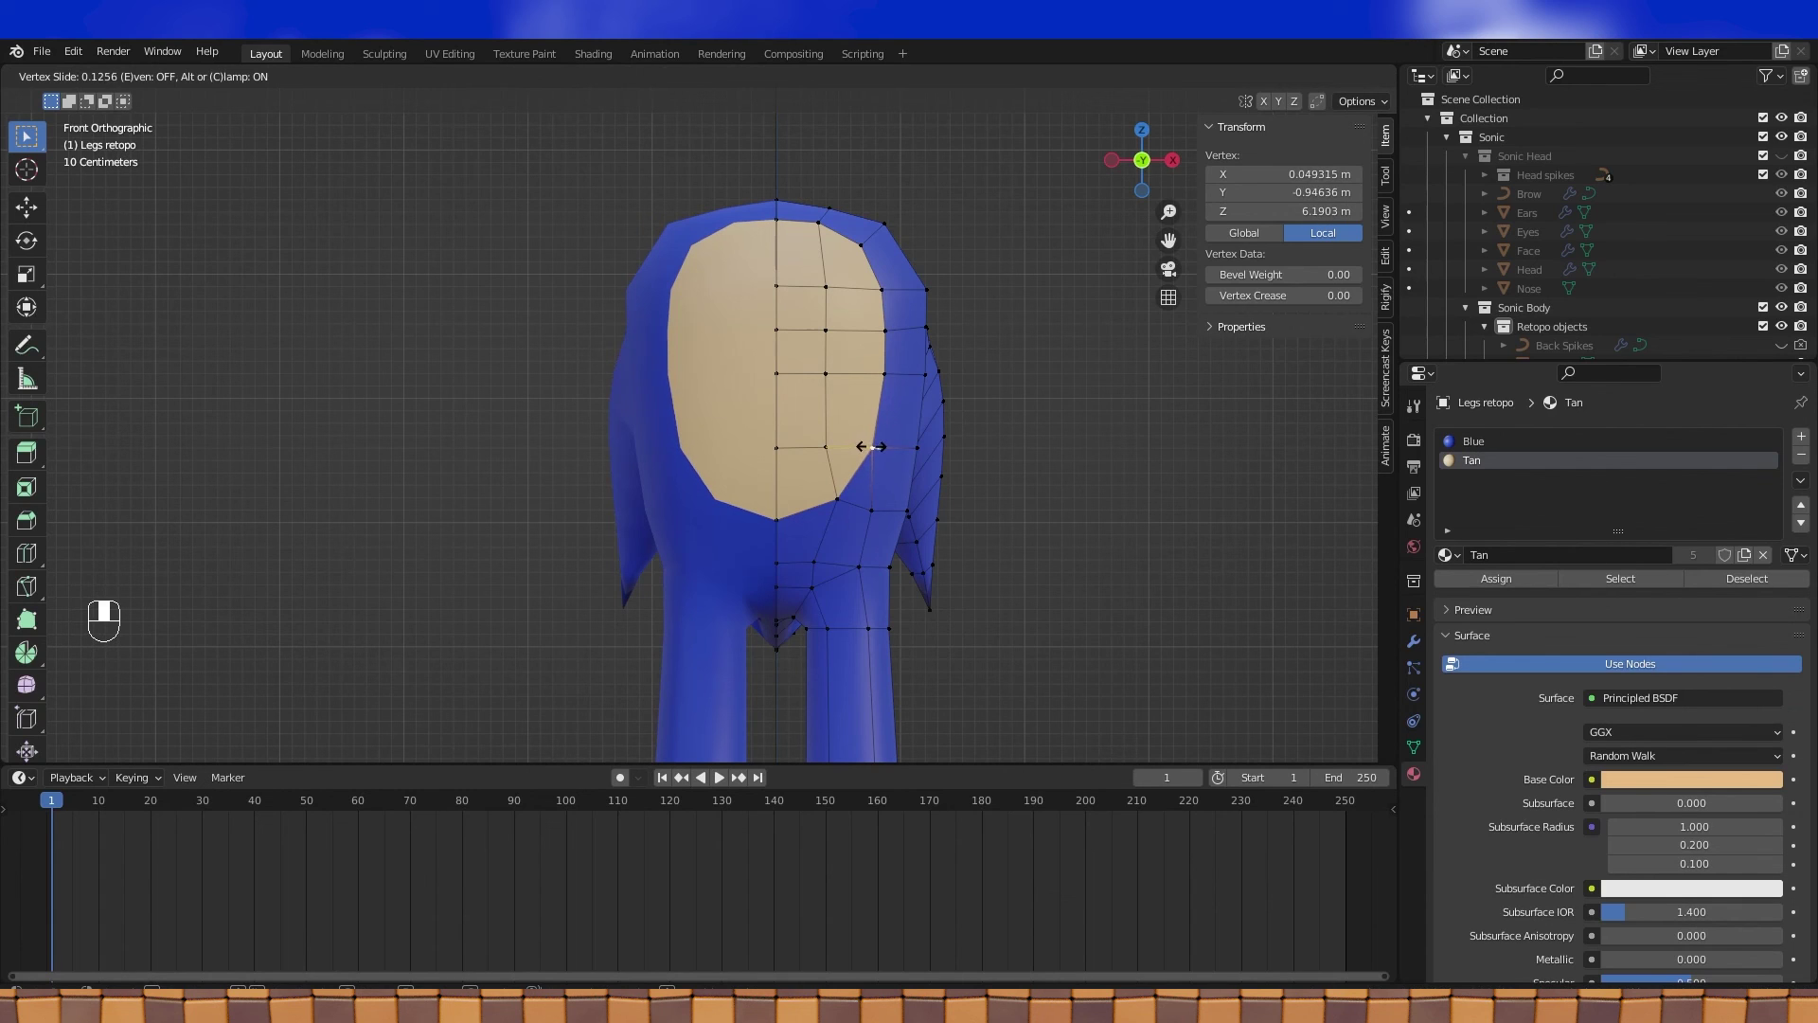
click(867, 487)
Raise the blue vertex beside the tan patch's lower corner and nudge the corner vertex inward
click(866, 508)
key(g)
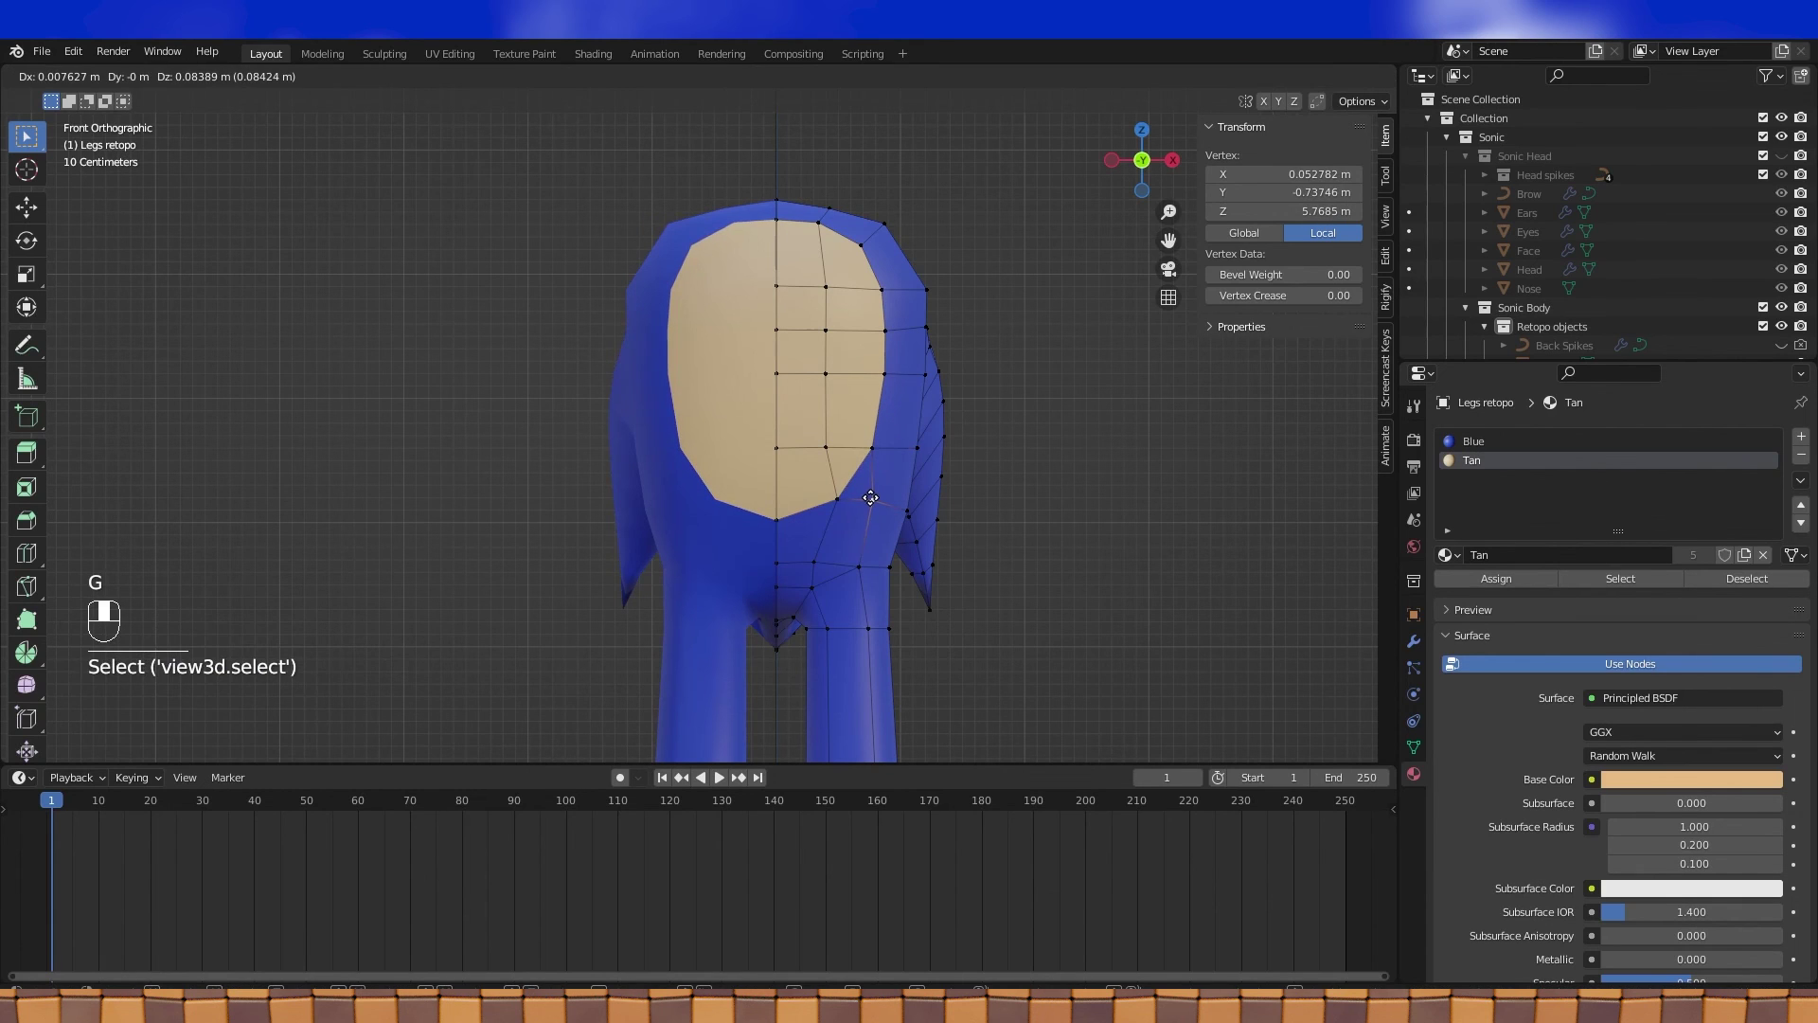
click(871, 500)
click(836, 494)
key(g)
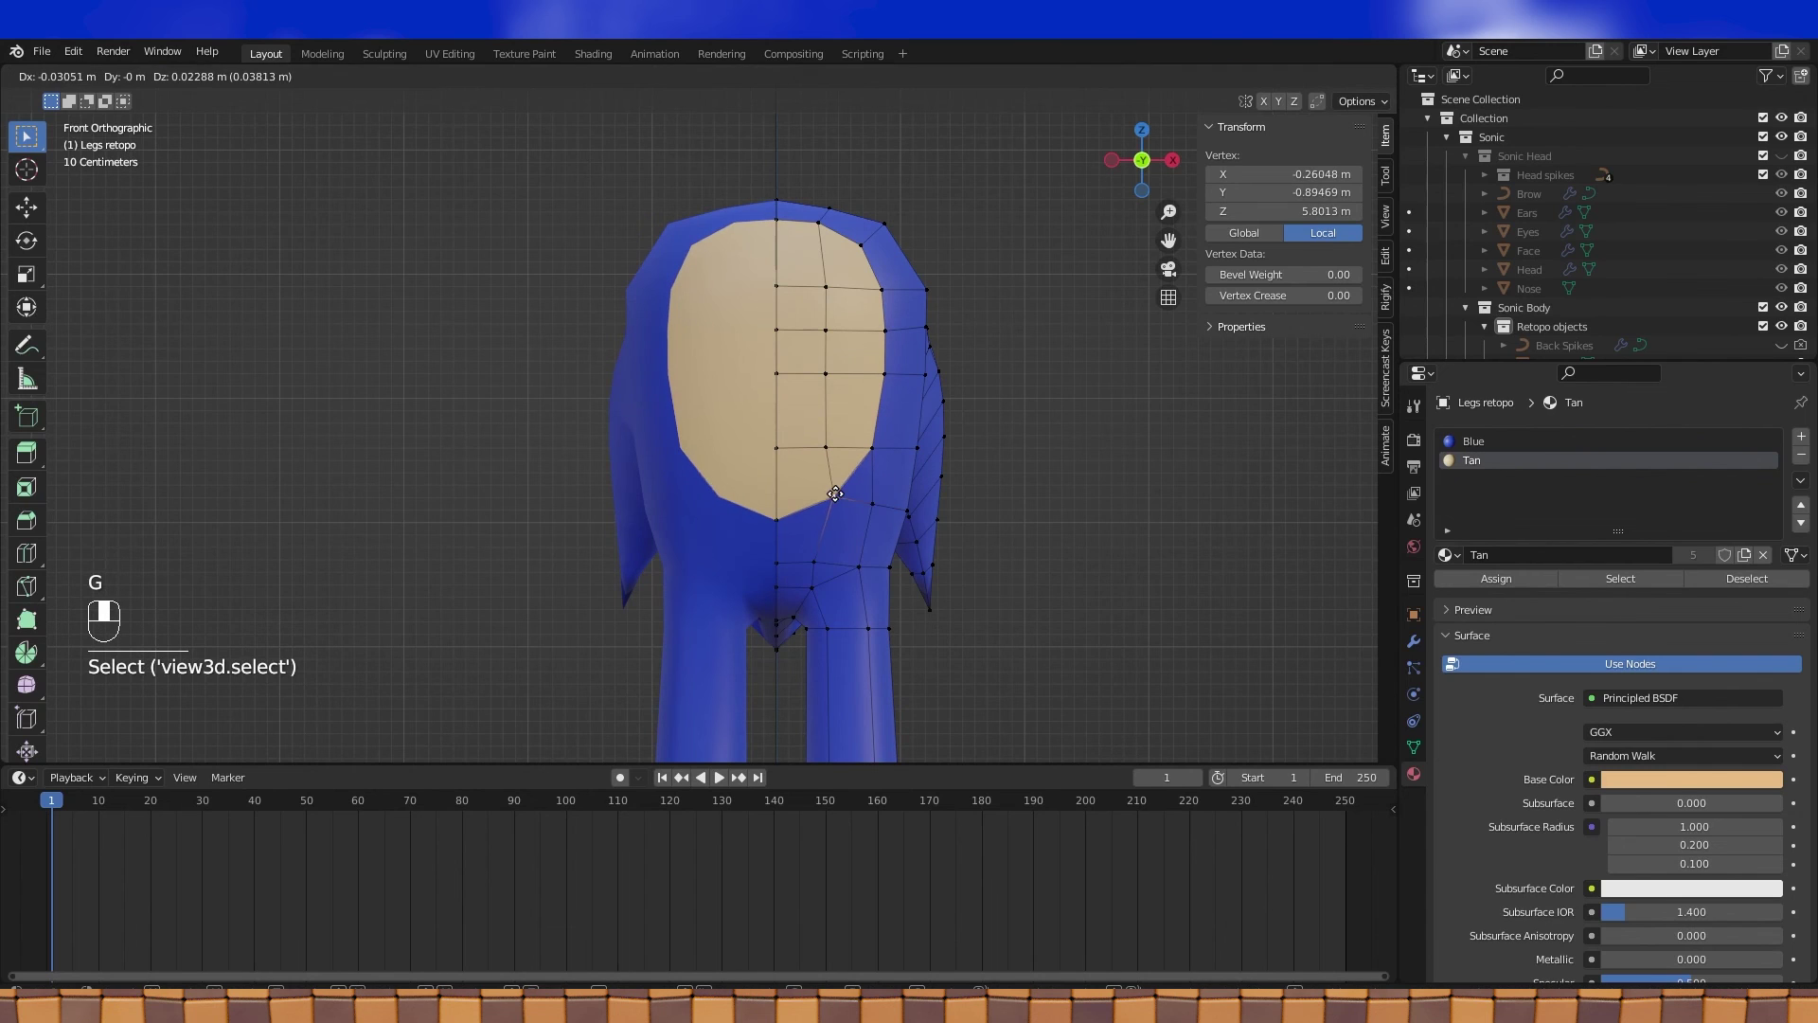
click(836, 498)
Lower that blue vertex slightly and shift the tan patch's lower side vertex slightly outward
click(870, 505)
key(g)
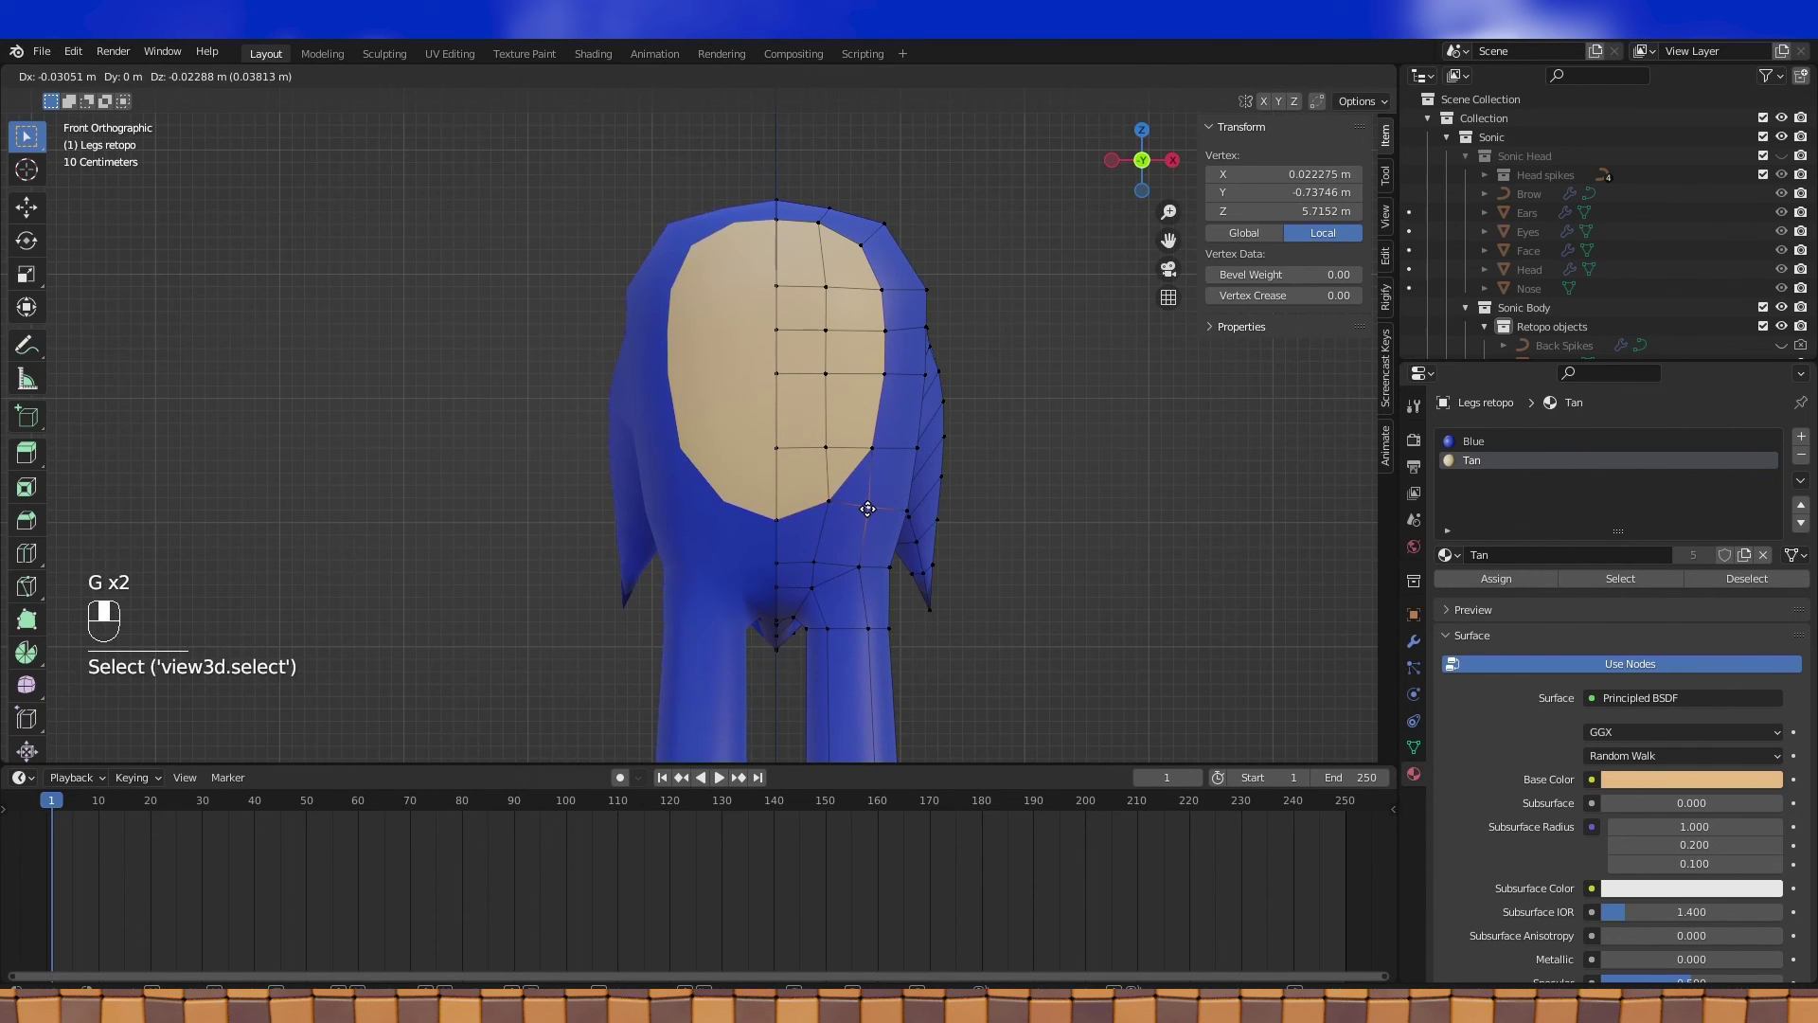
click(868, 509)
click(872, 444)
key(g)
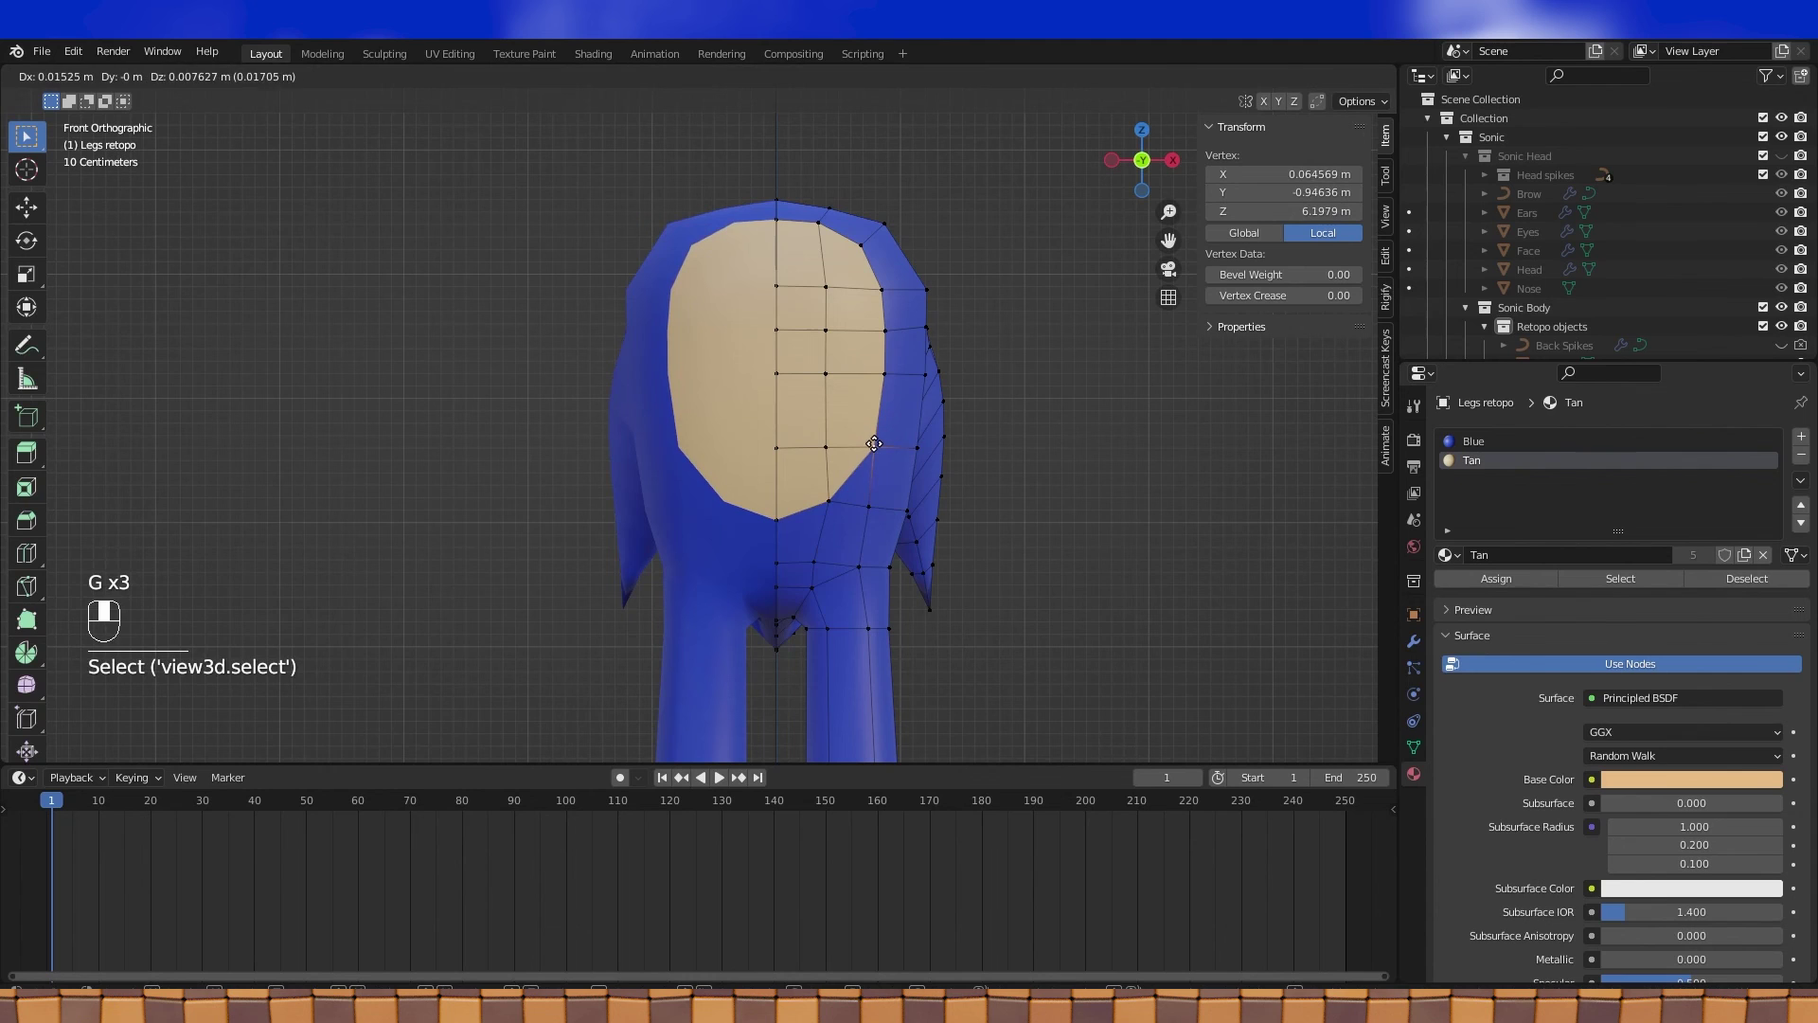
click(873, 443)
In the right side view, nudge the blue vertex beside the tan patch's lower corner to smooth the belly profile
key(Tab)
middle_drag(882, 447, 701, 451)
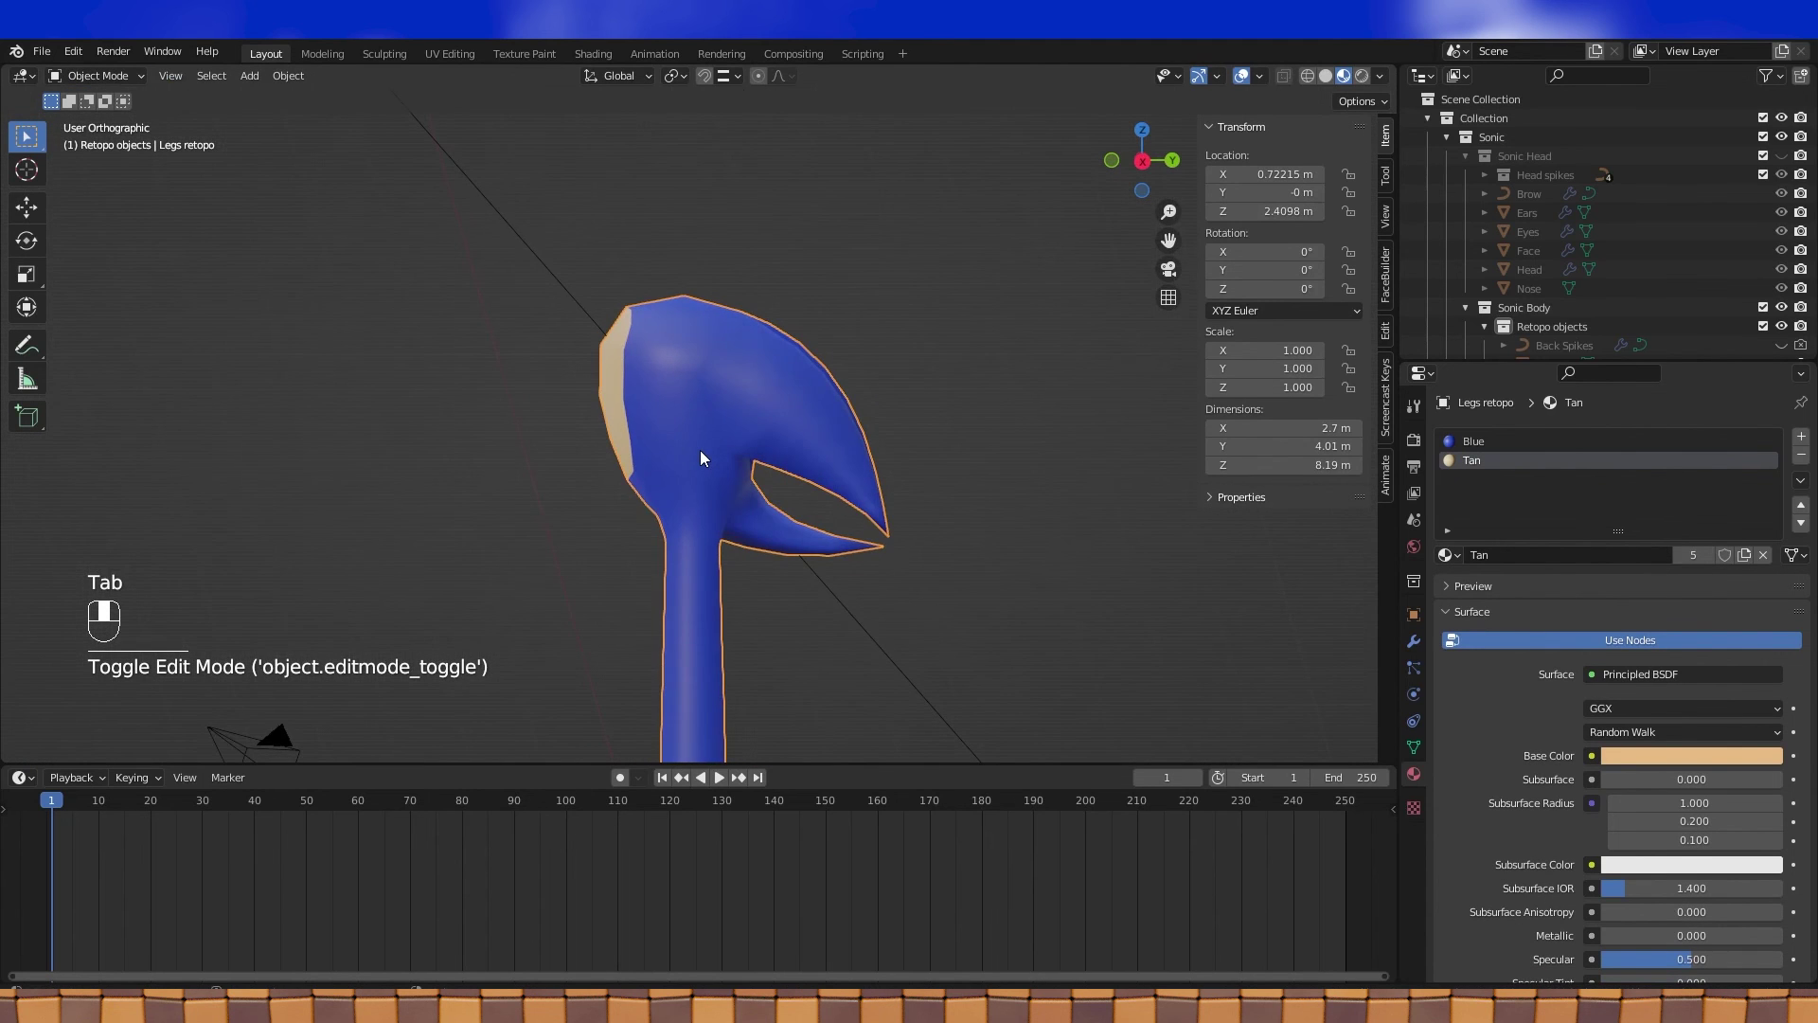
key(KP_3)
key(Tab)
key(Tab)
key(Tab)
click(735, 509)
scroll(735, 510, up, 3)
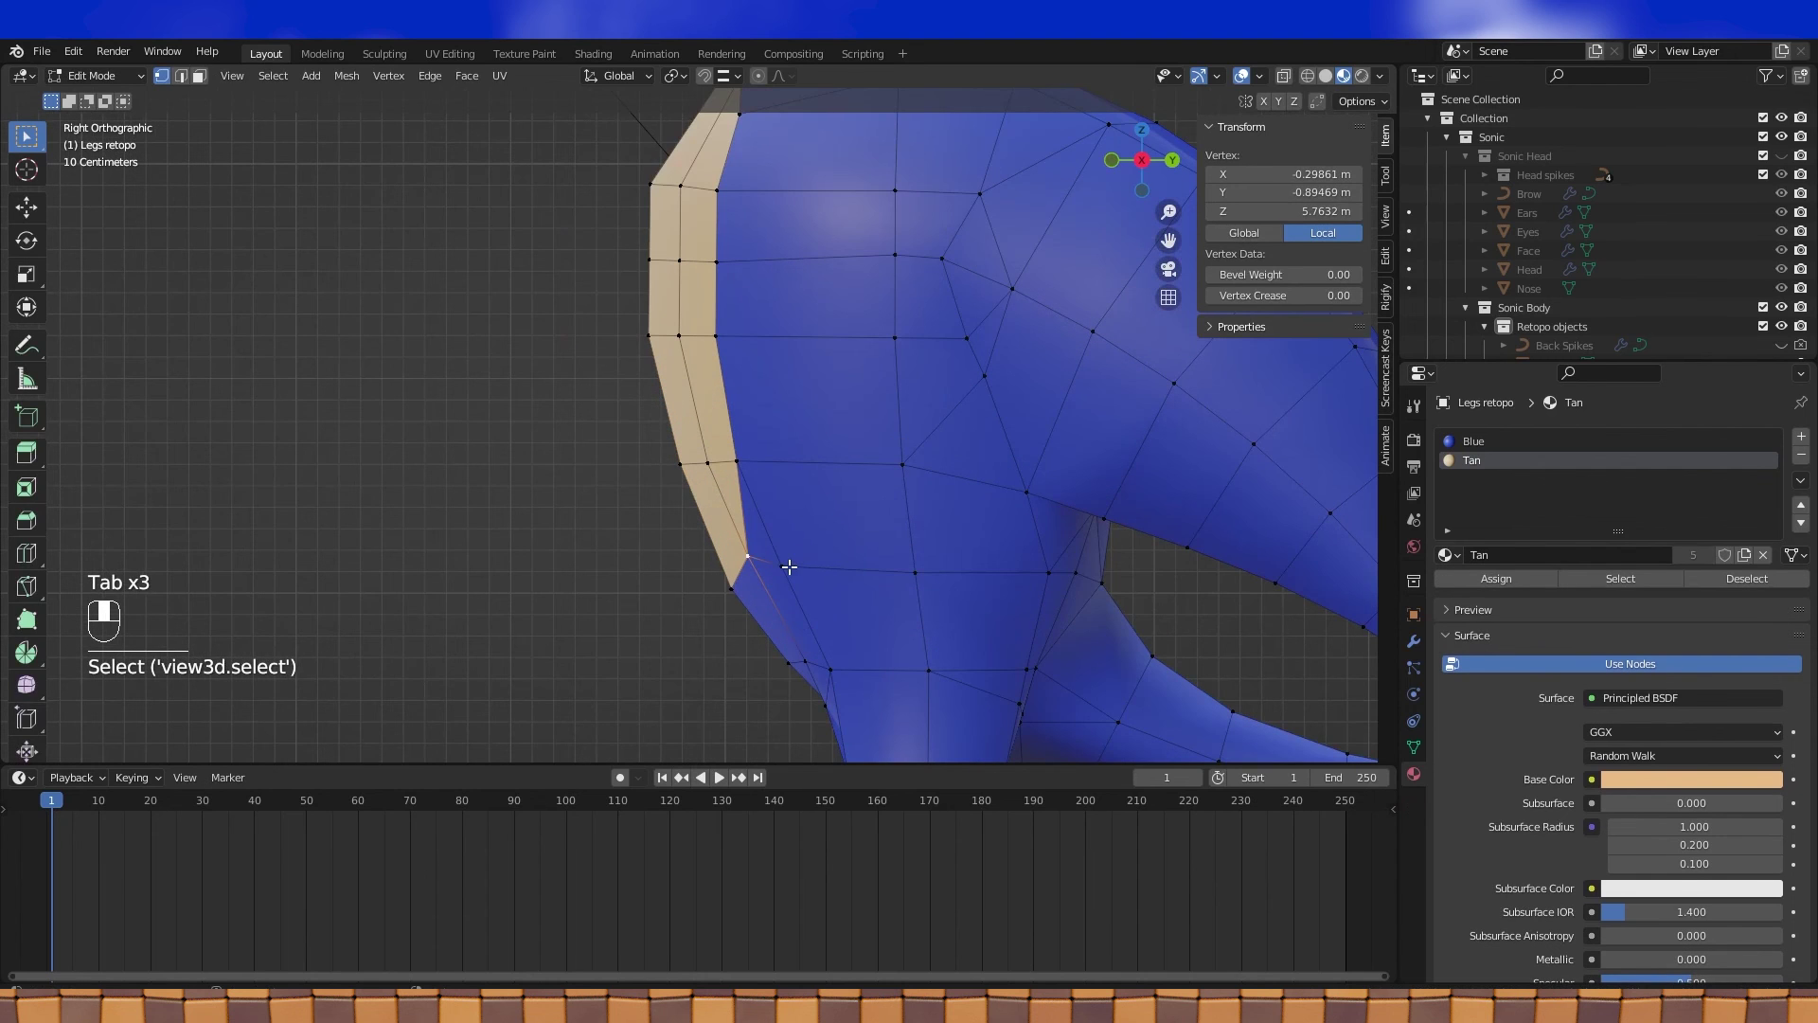
key(g)
click(788, 560)
key(Tab)
Examine the body, spikes and tail from several angles, with and without the editable mesh displayed
scroll(788, 561, down, 4)
middle_drag(788, 561, 820, 440)
scroll(1099, 565, down, 4)
right_click(1055, 412)
right_click(811, 441)
middle_drag(1055, 411, 848, 312)
key(Tab)
scroll(848, 303, up, 8)
key(Tab)
key(Tab)
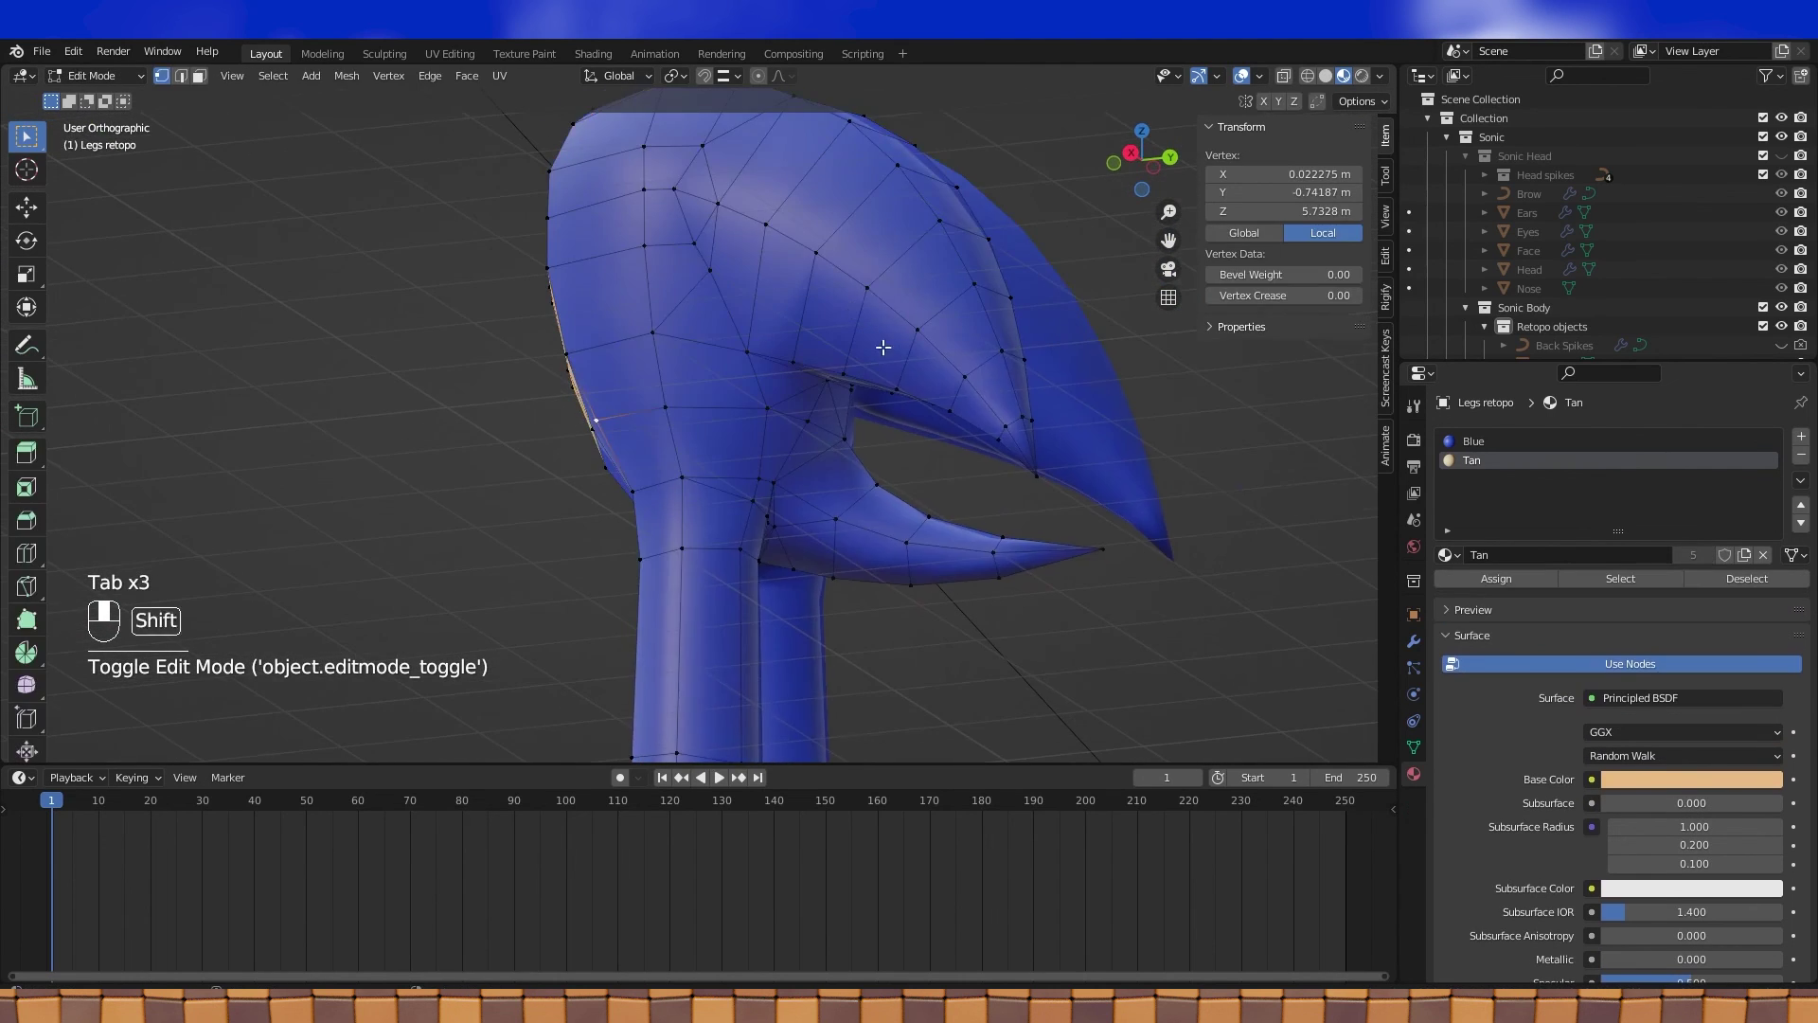
Slide the vertex at the tail's base, near the top of the leg, slightly along its edge toward the tail
scroll(800, 341, up, 5)
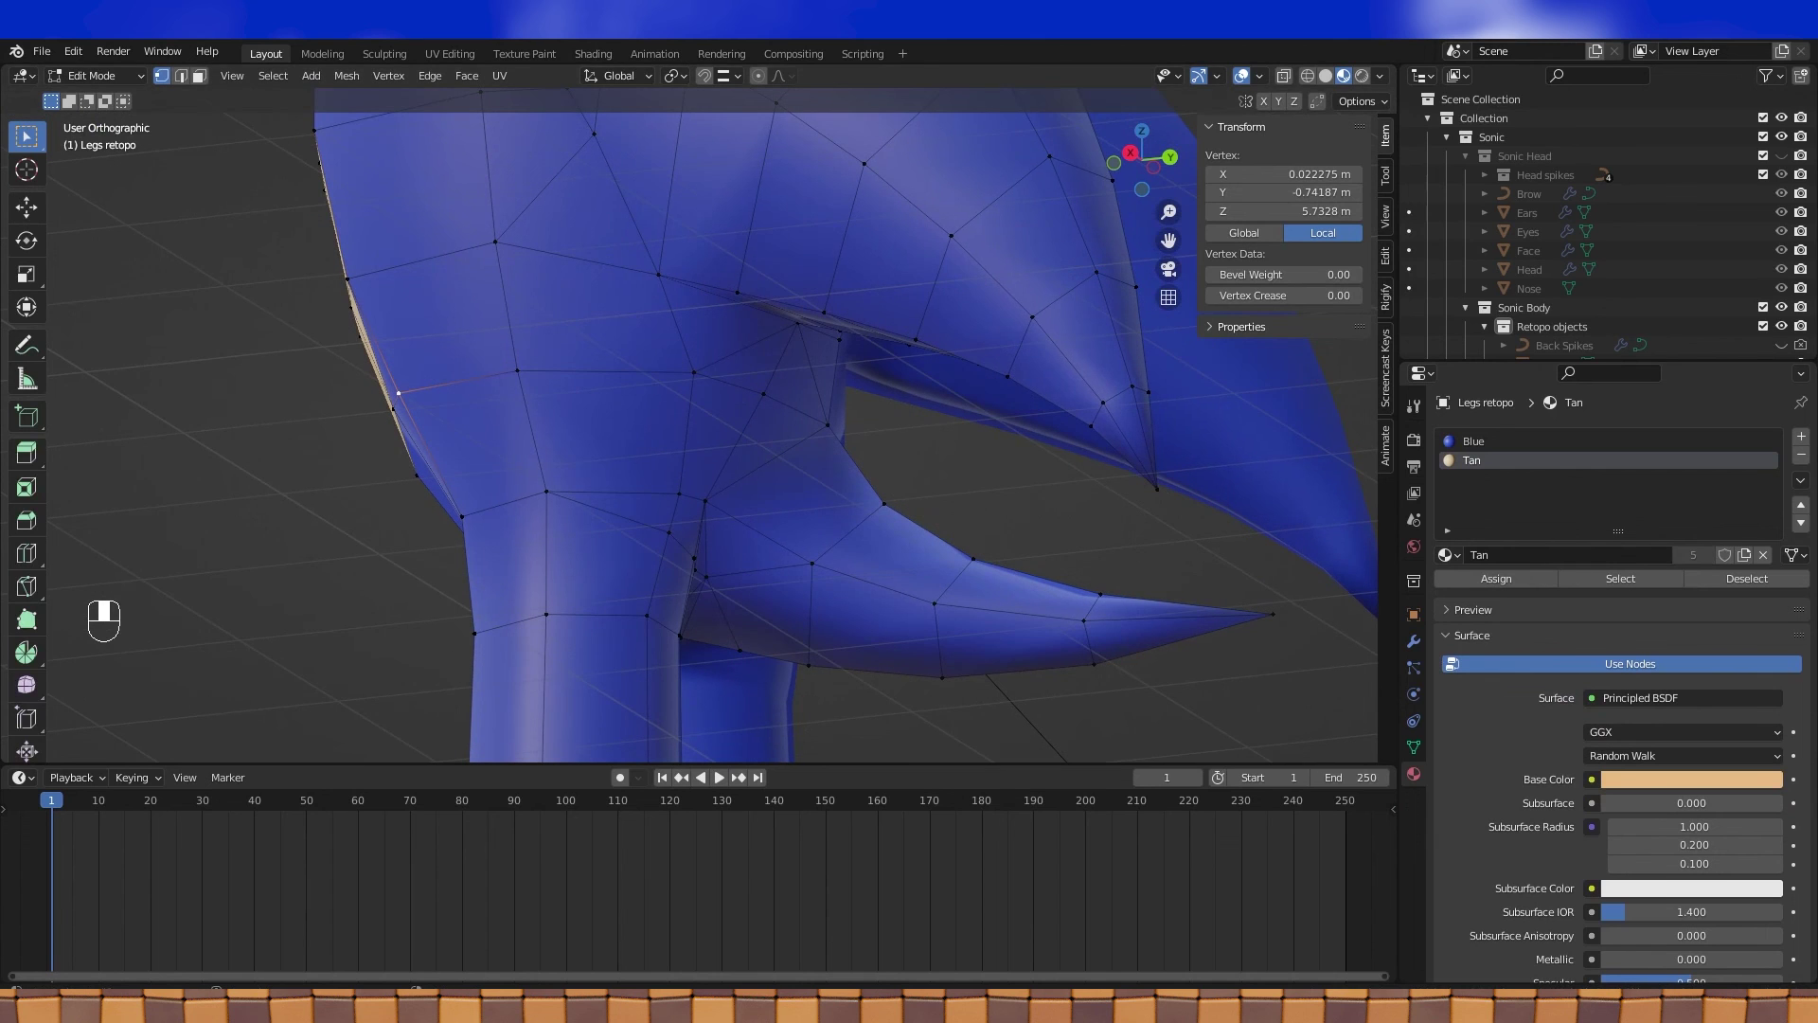
middle_drag(742, 555, 774, 475)
scroll(774, 476, up, 2)
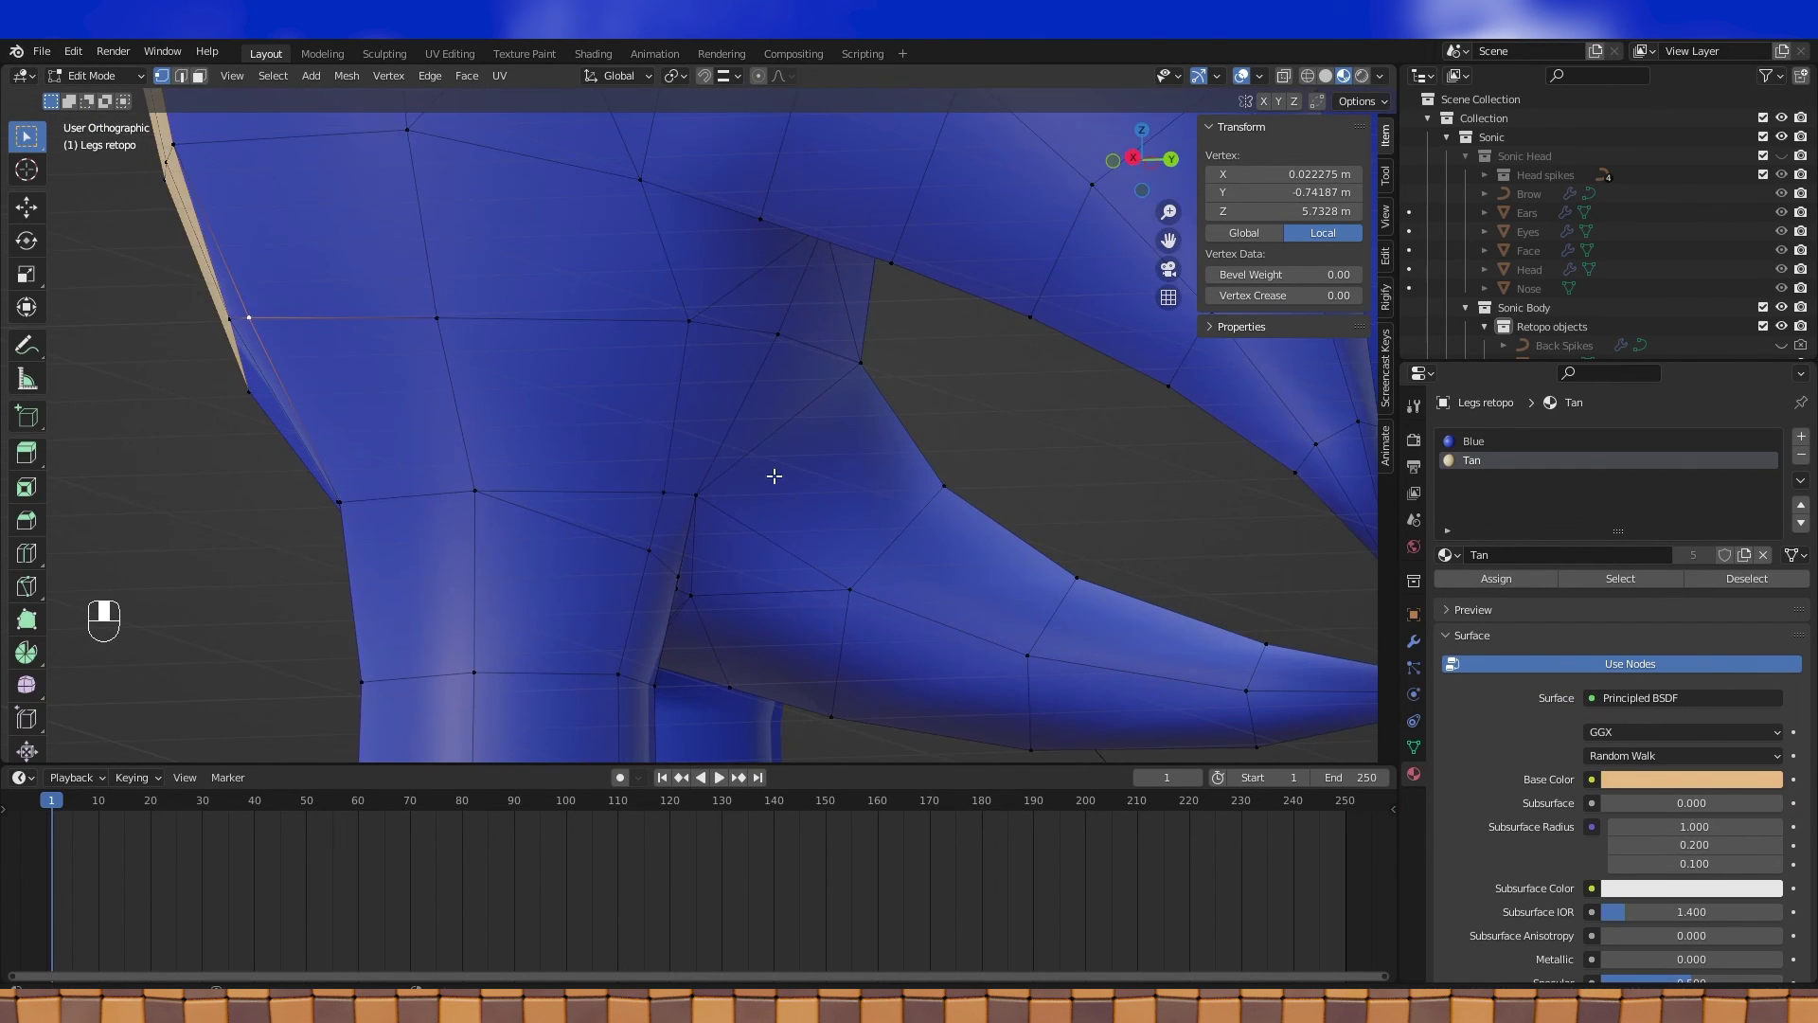
click(697, 495)
key(g)
key(g)
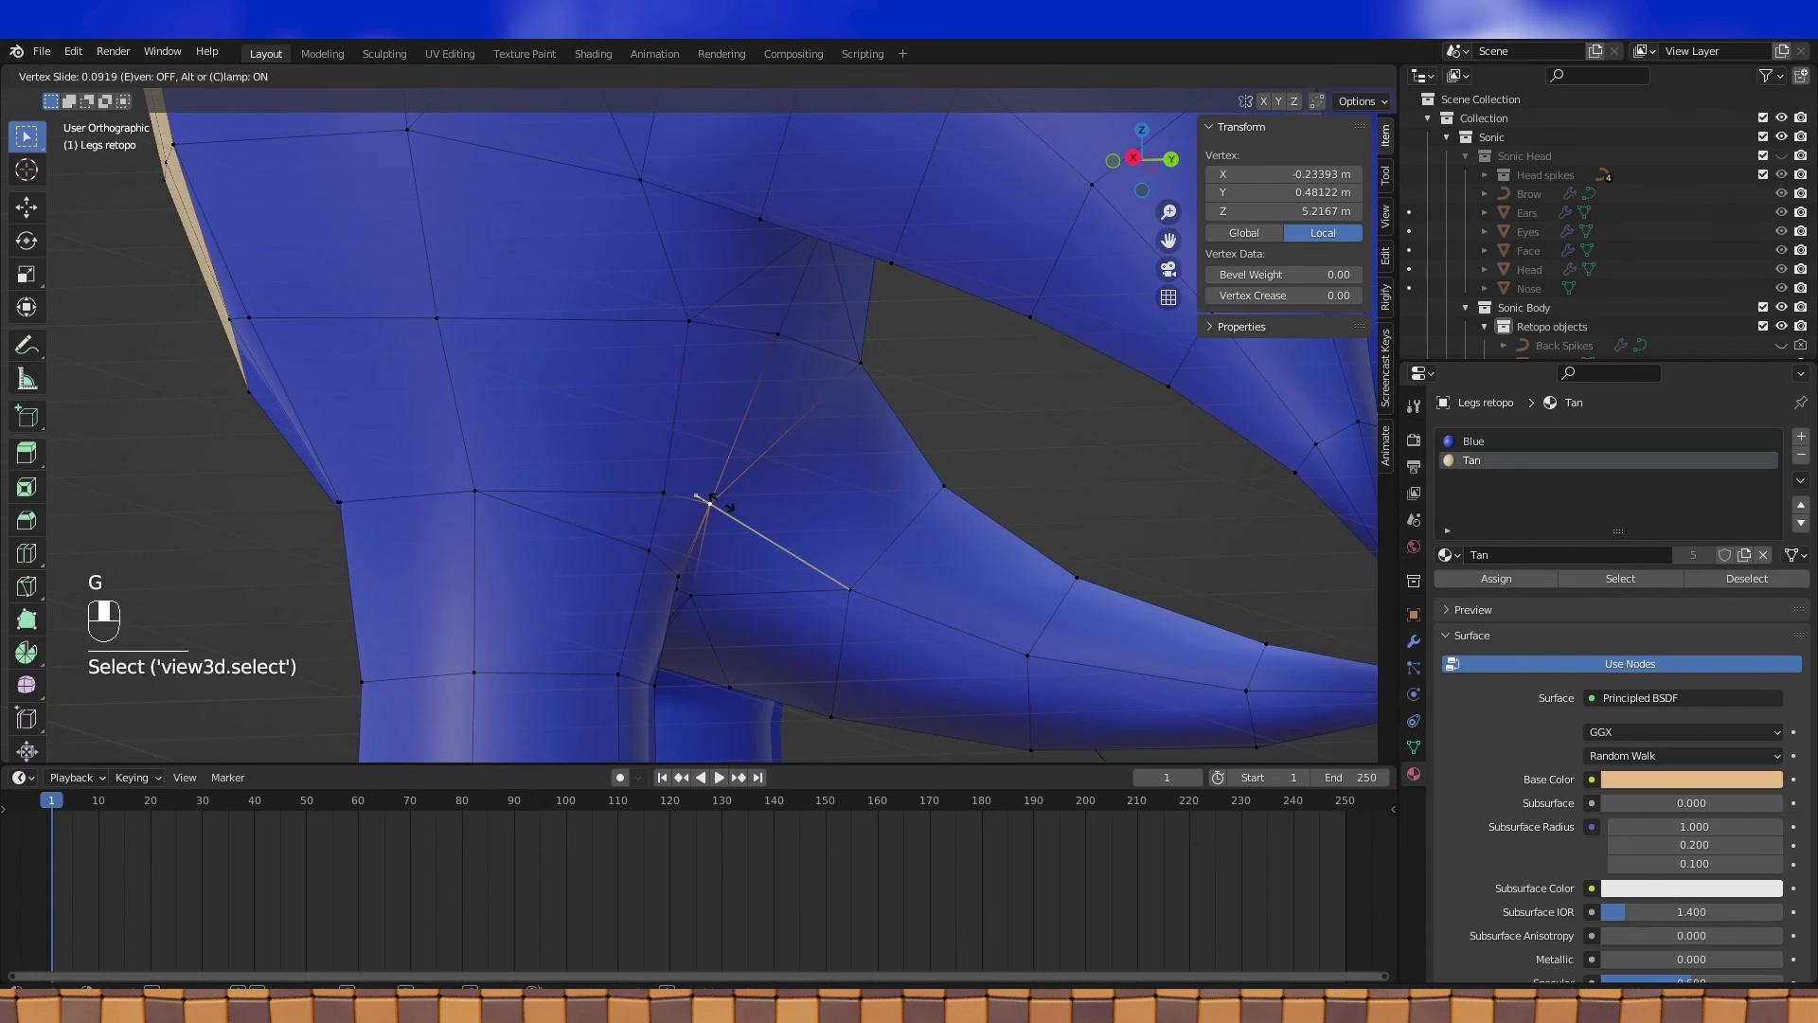
click(710, 499)
middle_drag(714, 503, 825, 475)
key(Tab)
Inspect the tail junction and the whole body with its tan belly patch in Object Mode
shift+middle_drag(825, 475, 799, 441)
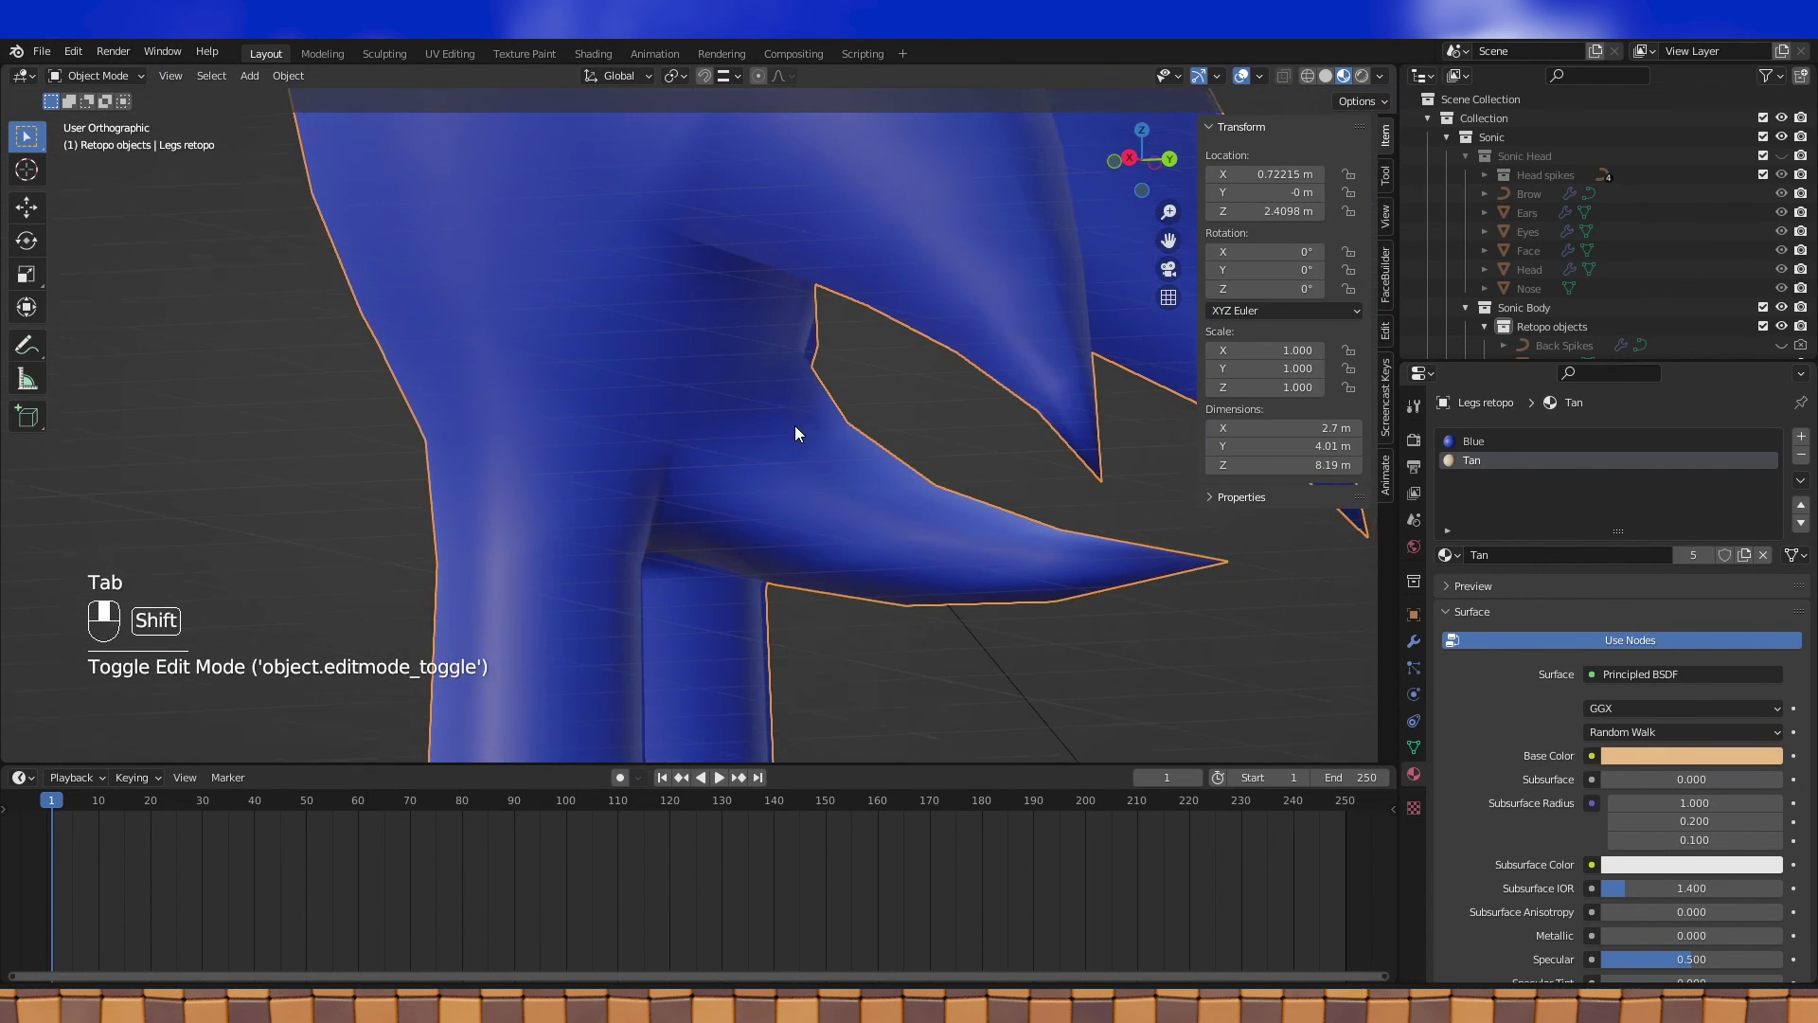
scroll(848, 496, down, 3)
key(Tab)
key(Tab)
scroll(736, 554, down, 3)
middle_drag(737, 559, 907, 521)
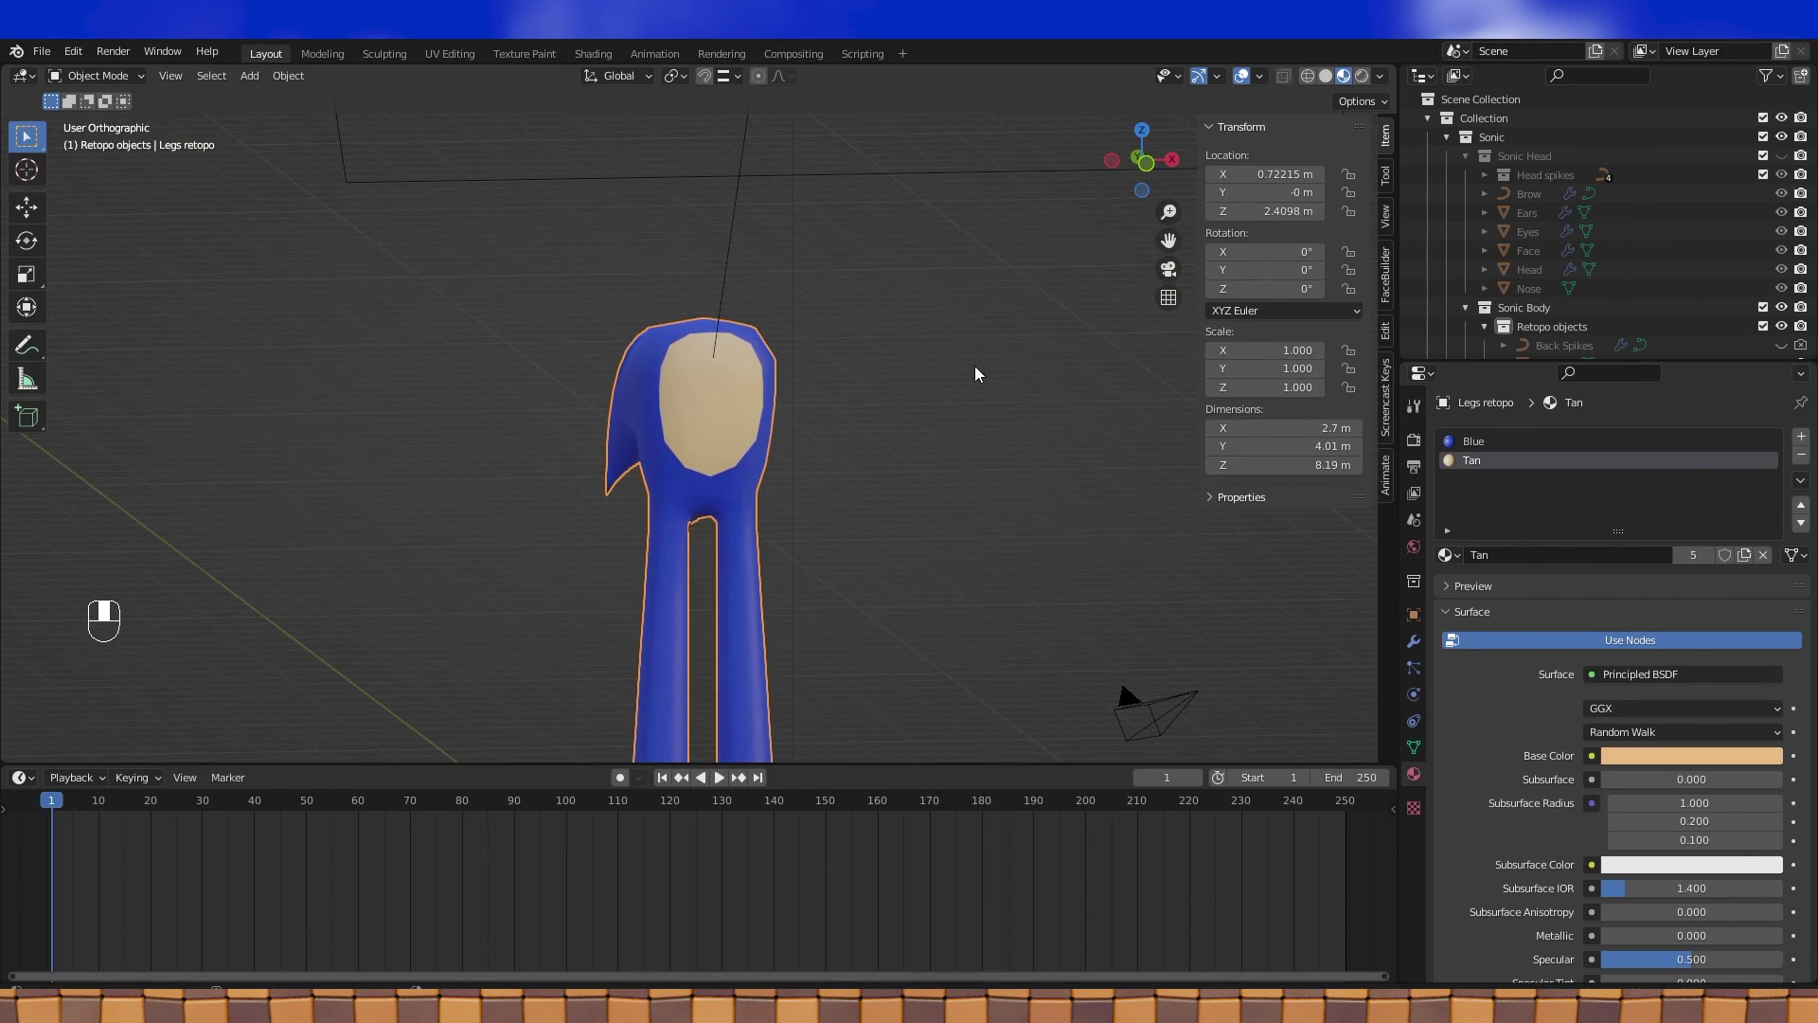
middle_drag(968, 366, 958, 369)
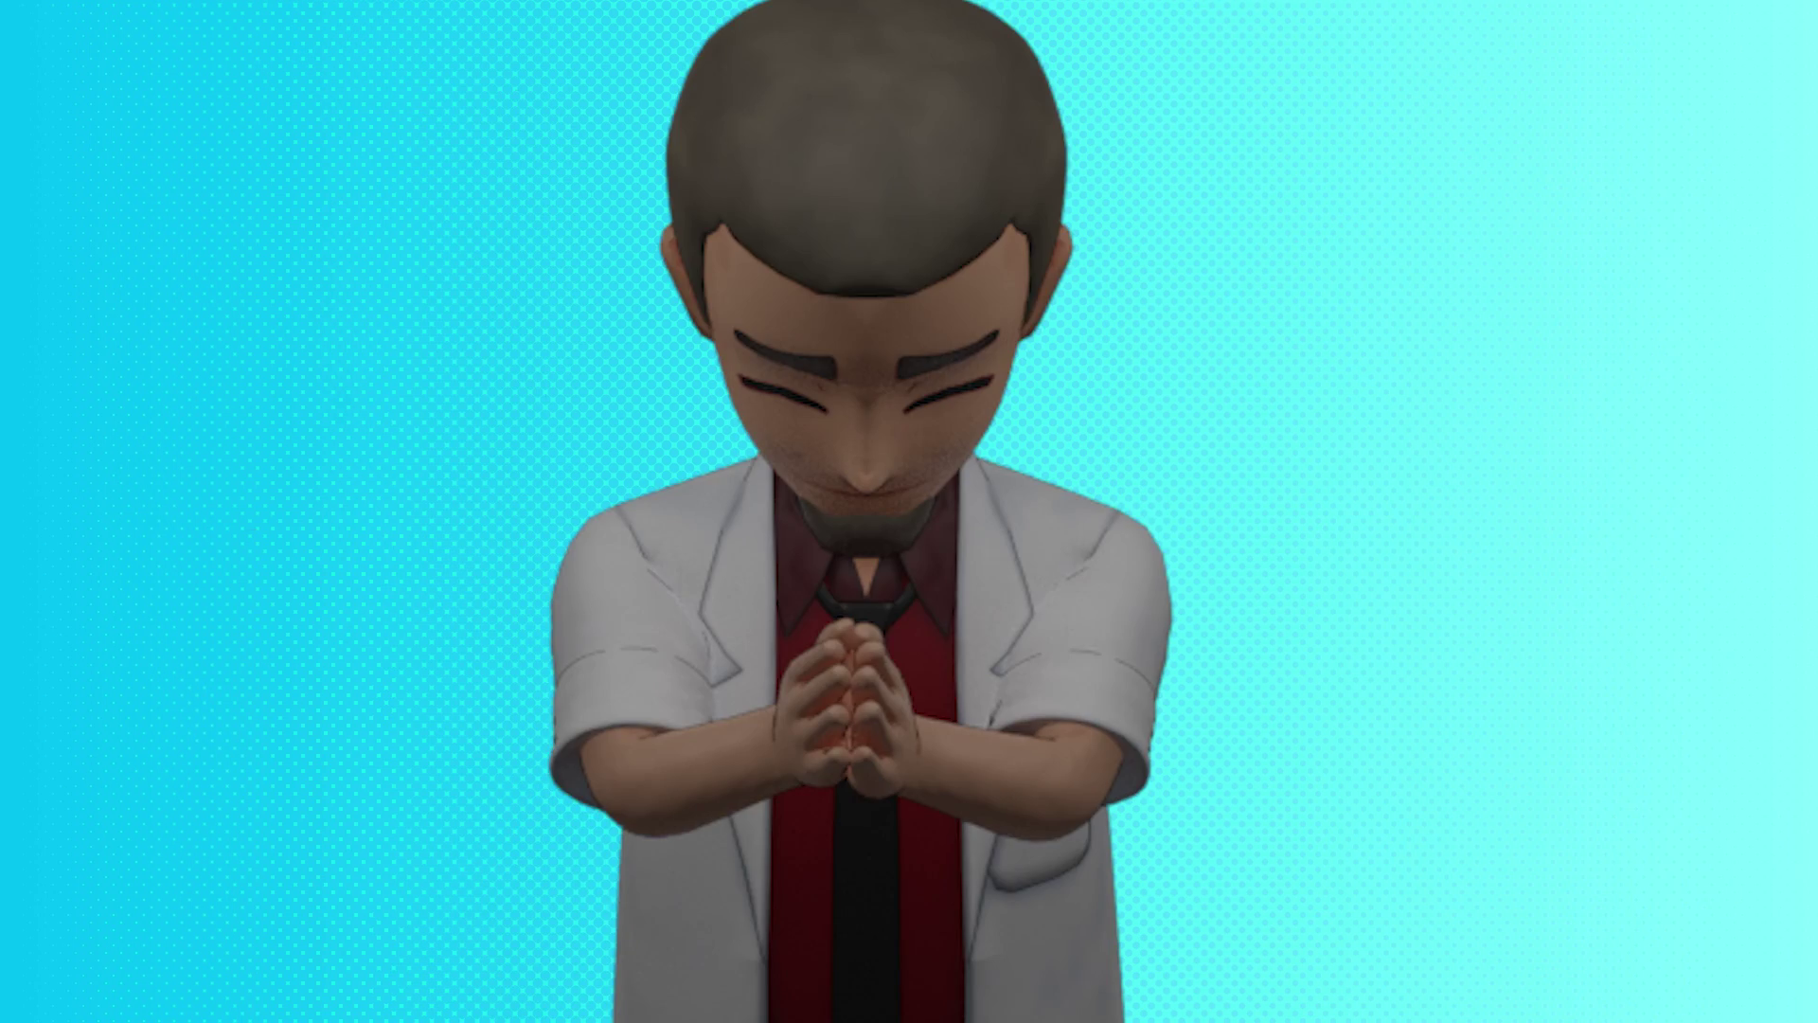